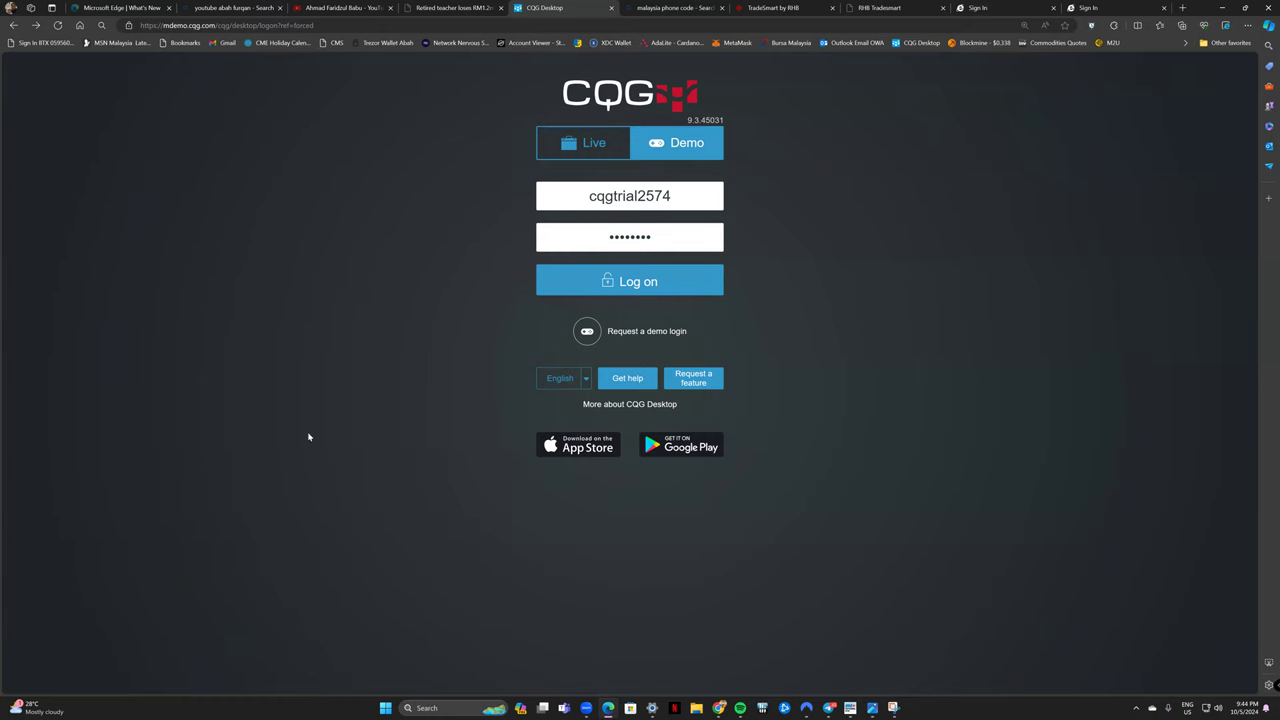
Step: Check the demo credentials in the email, then submit the pre-filled CQG Demo login
key(alt+Tab)
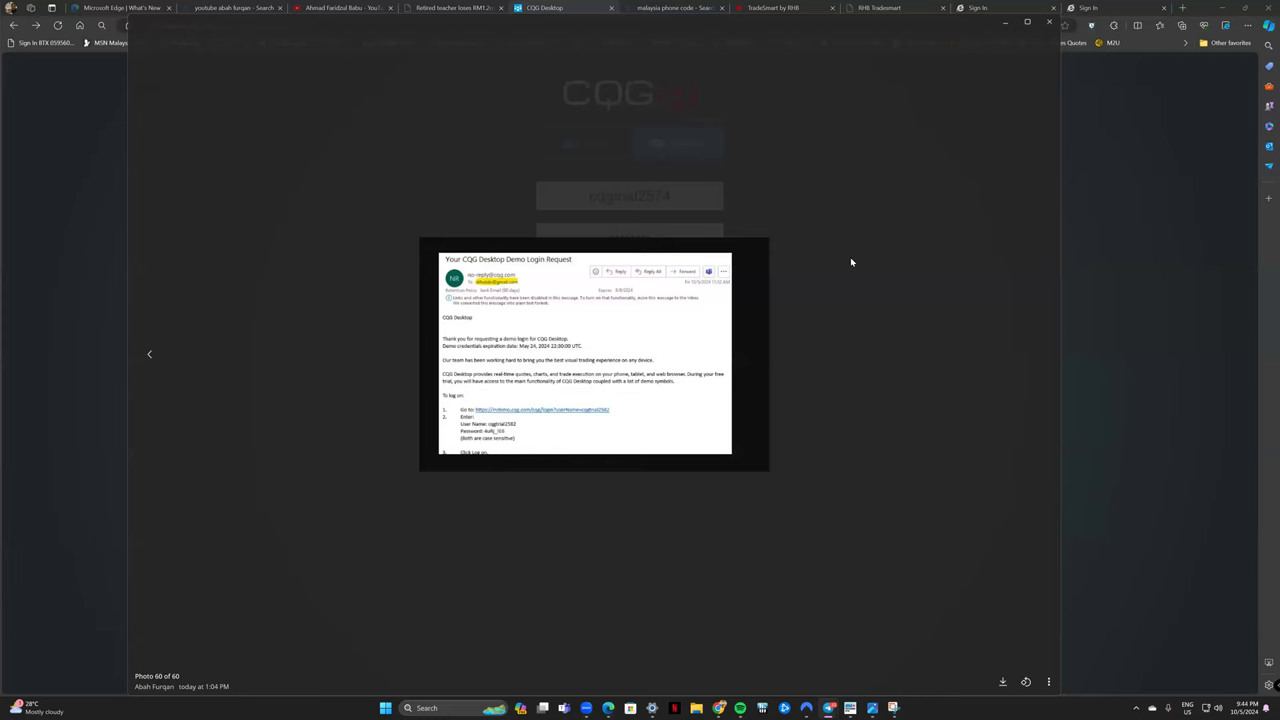
click(1003, 24)
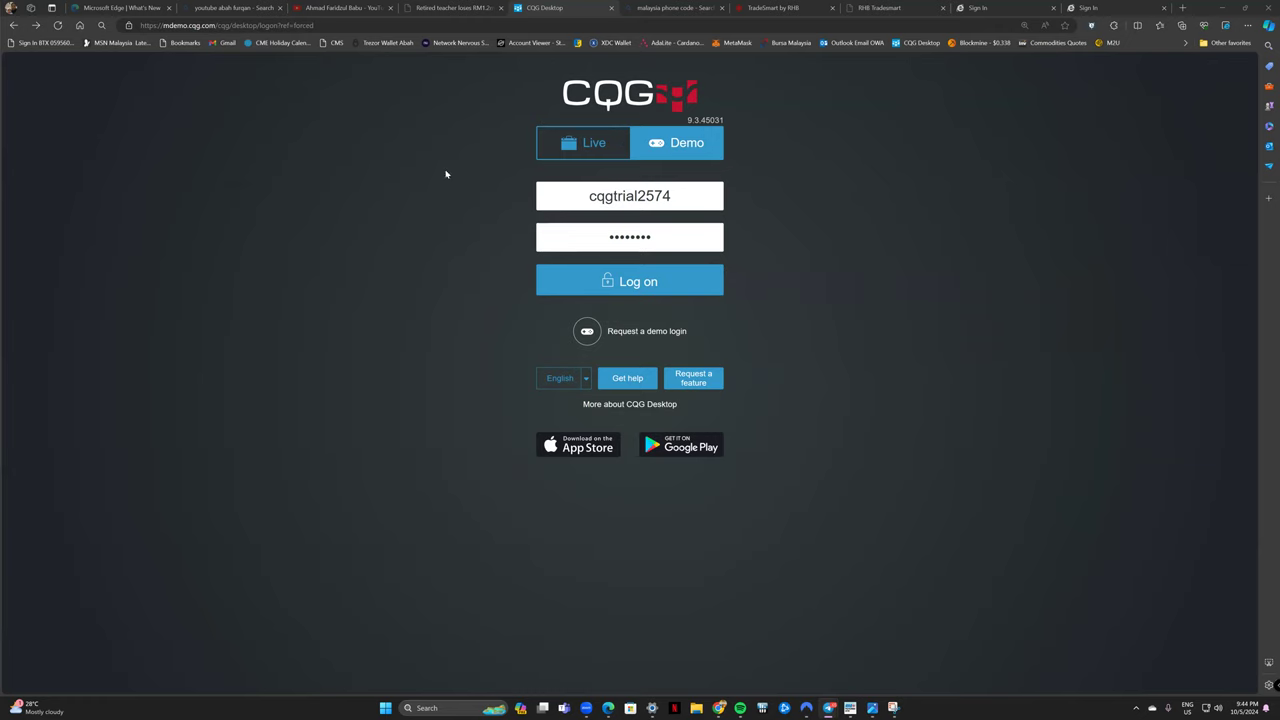
click(643, 283)
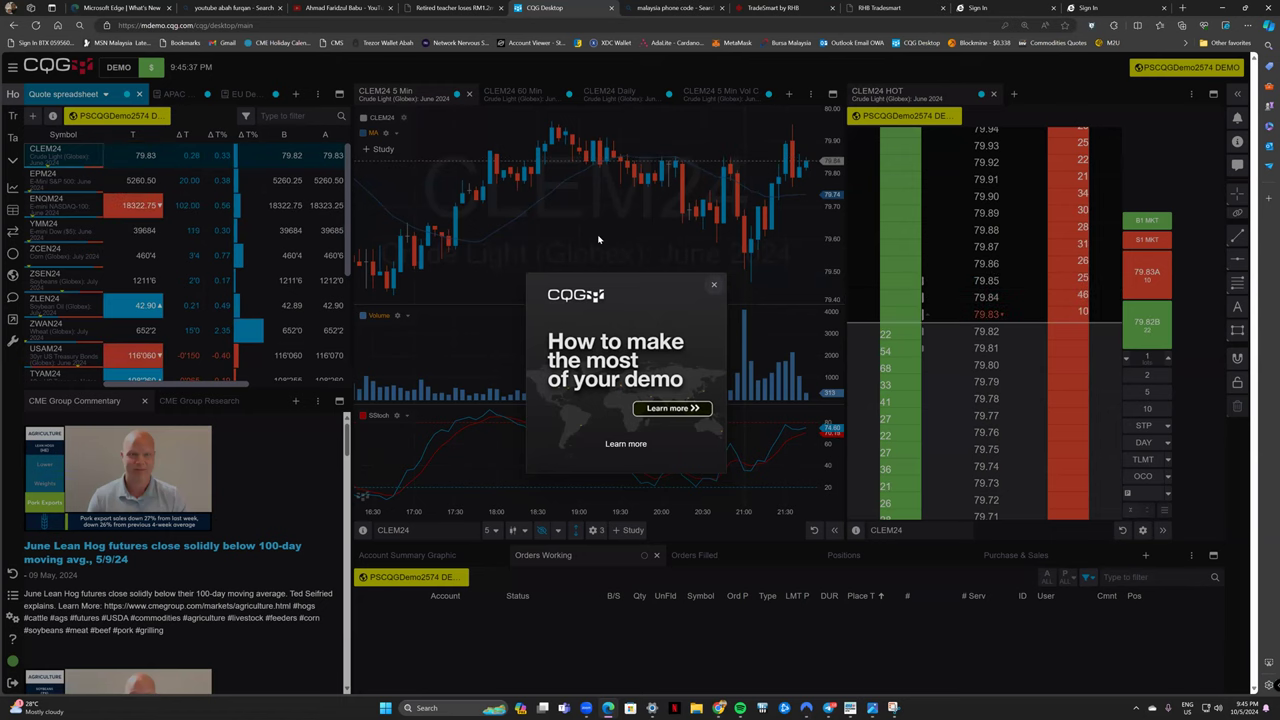
Step: Dismiss the 'How to make the most of your demo' welcome popup
click(712, 285)
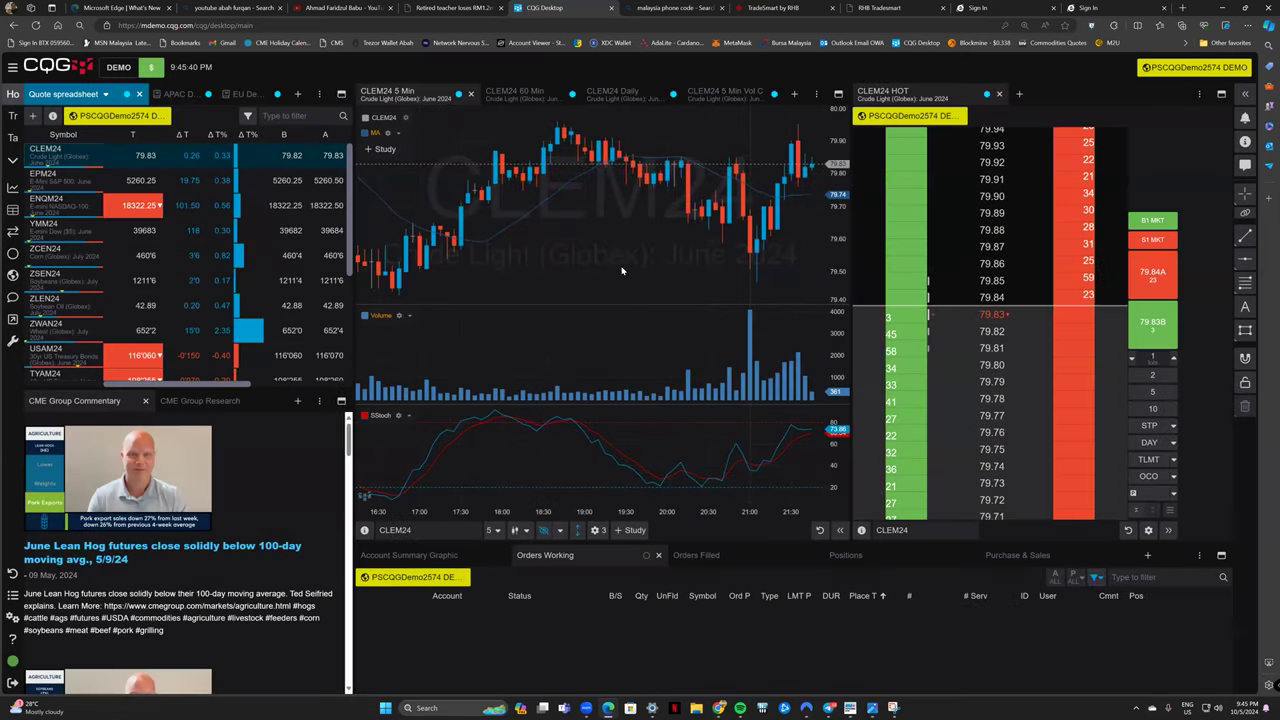
Step: Raise the Edge page zoom from 125% to 150%
click(1245, 27)
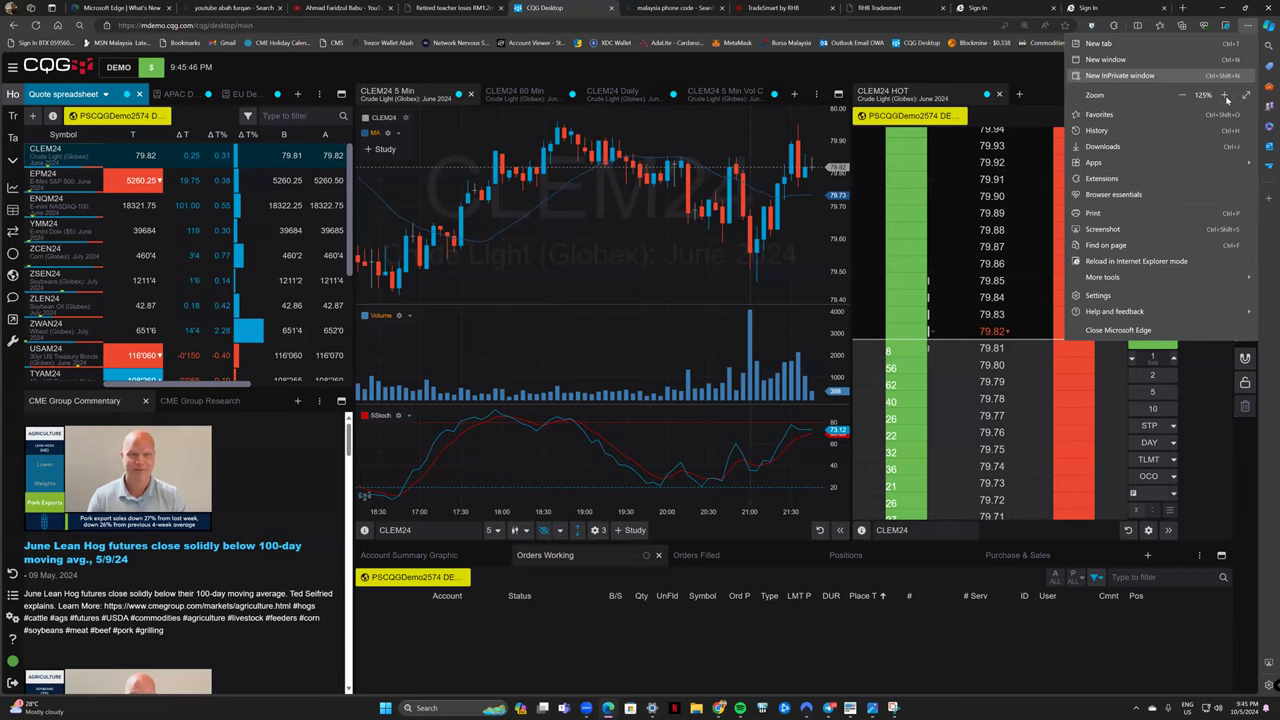
click(1225, 95)
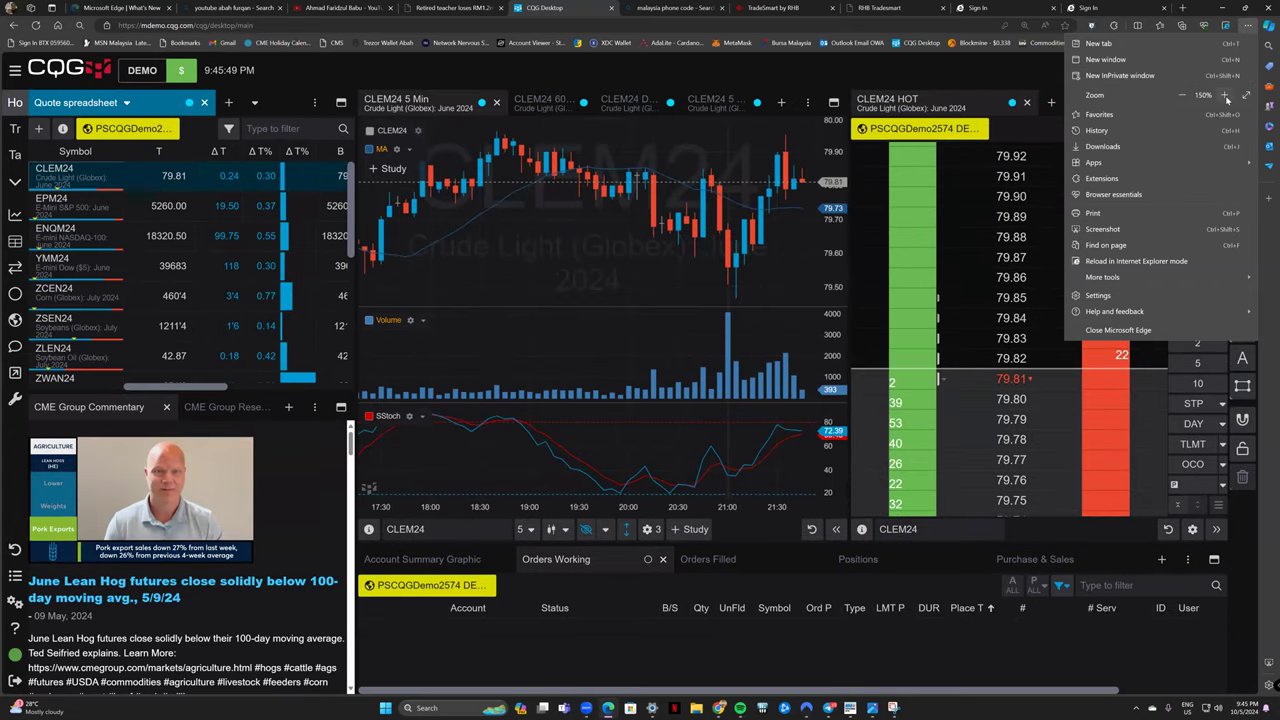
click(586, 246)
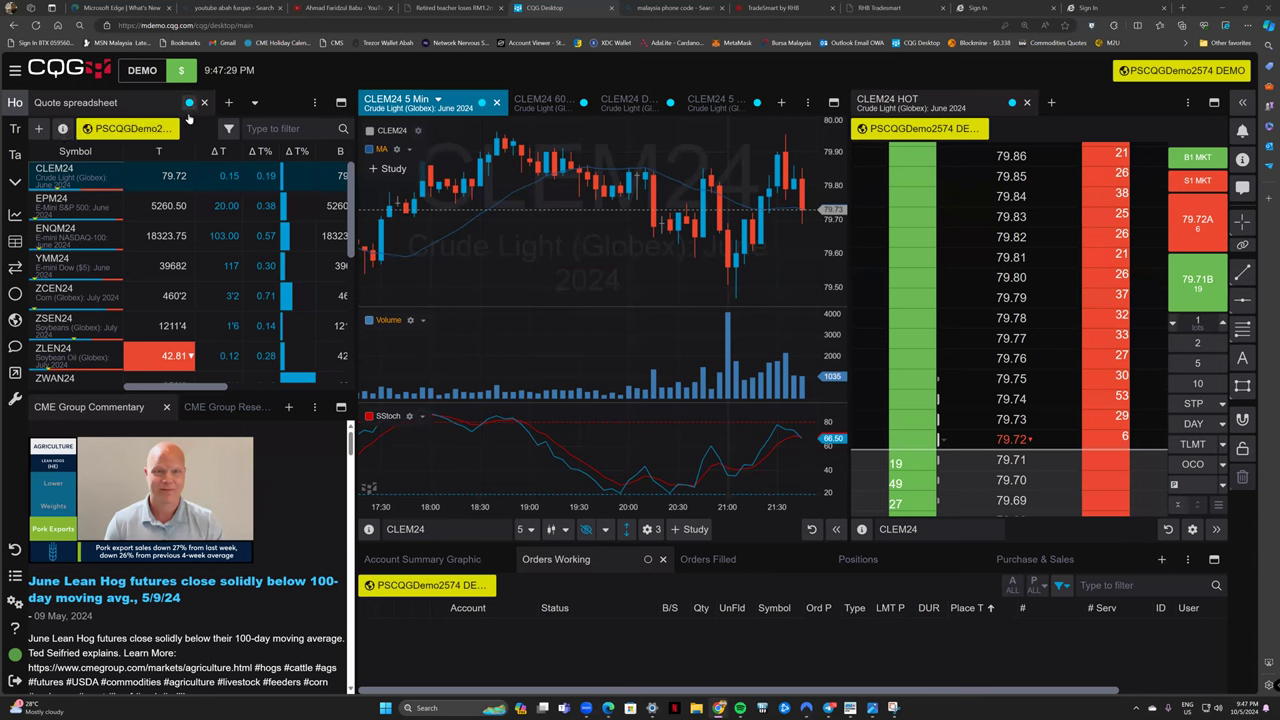
Step: Close the Quote spreadsheet without saving, plus the EU Demo QSS and CME Group Commentary tabs
scroll(87, 249, down, 1)
scroll(87, 249, down, 6)
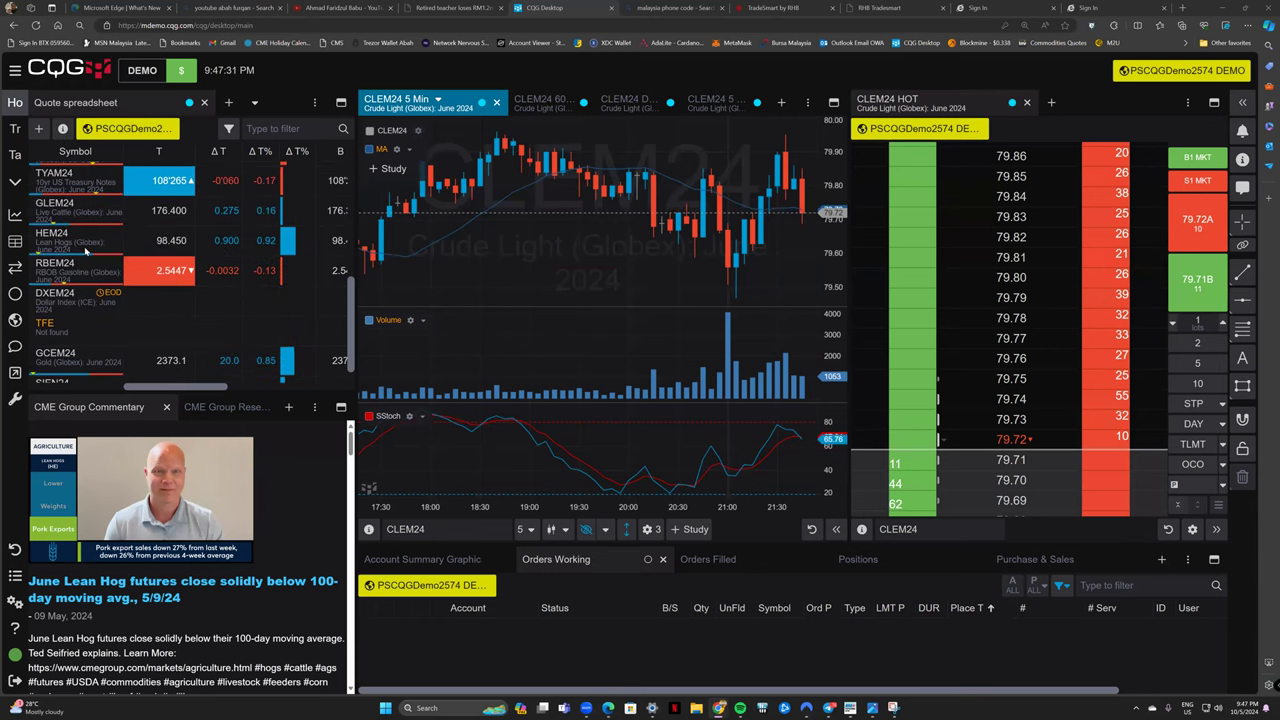
scroll(90, 253, up, 7)
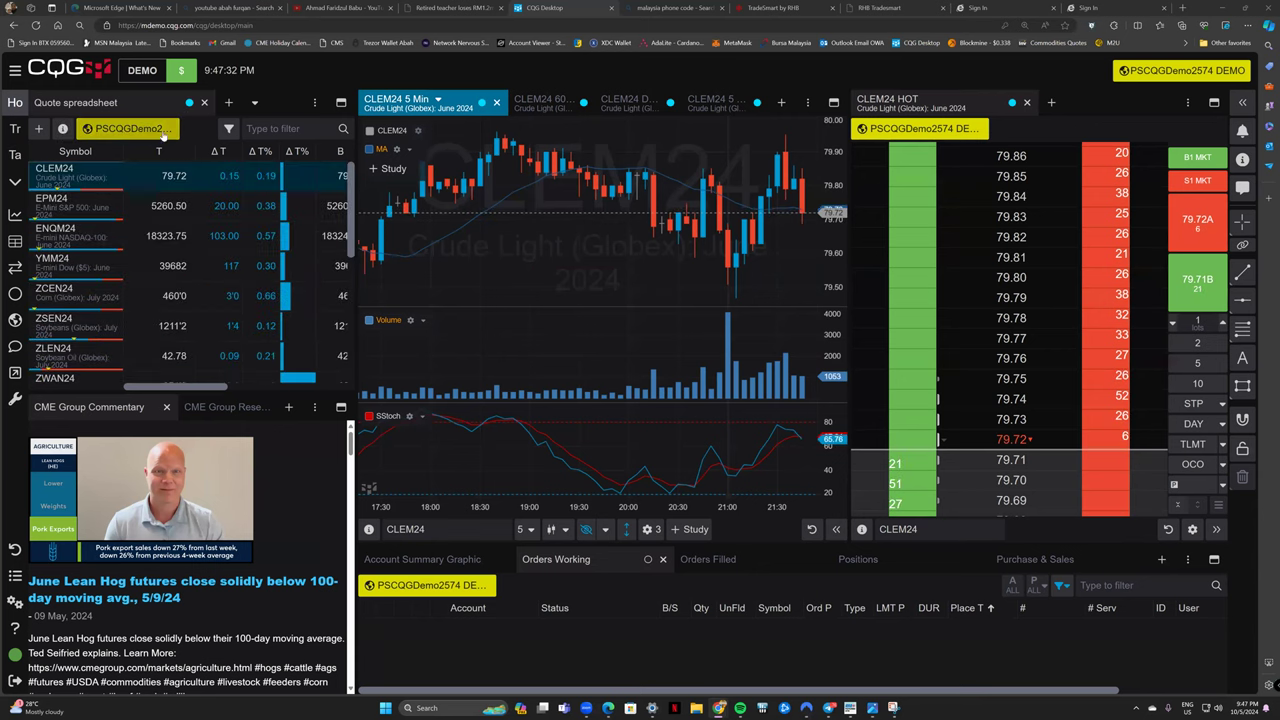
click(205, 103)
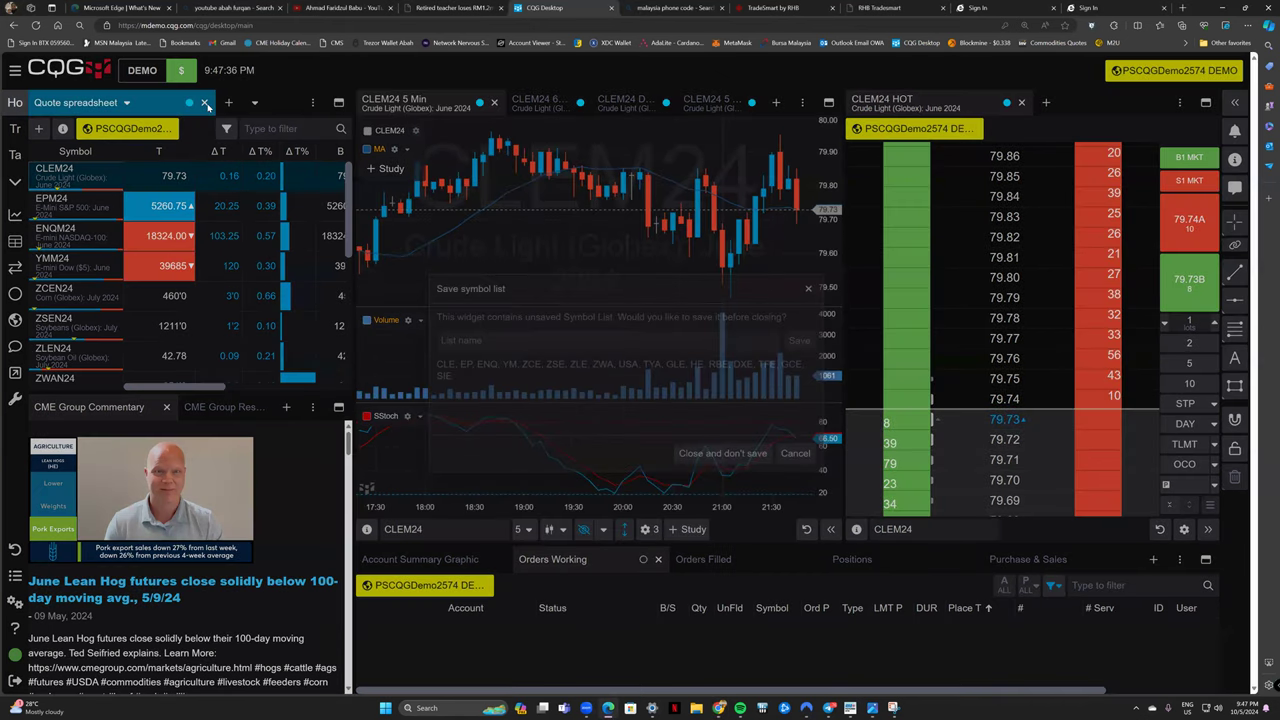
click(726, 456)
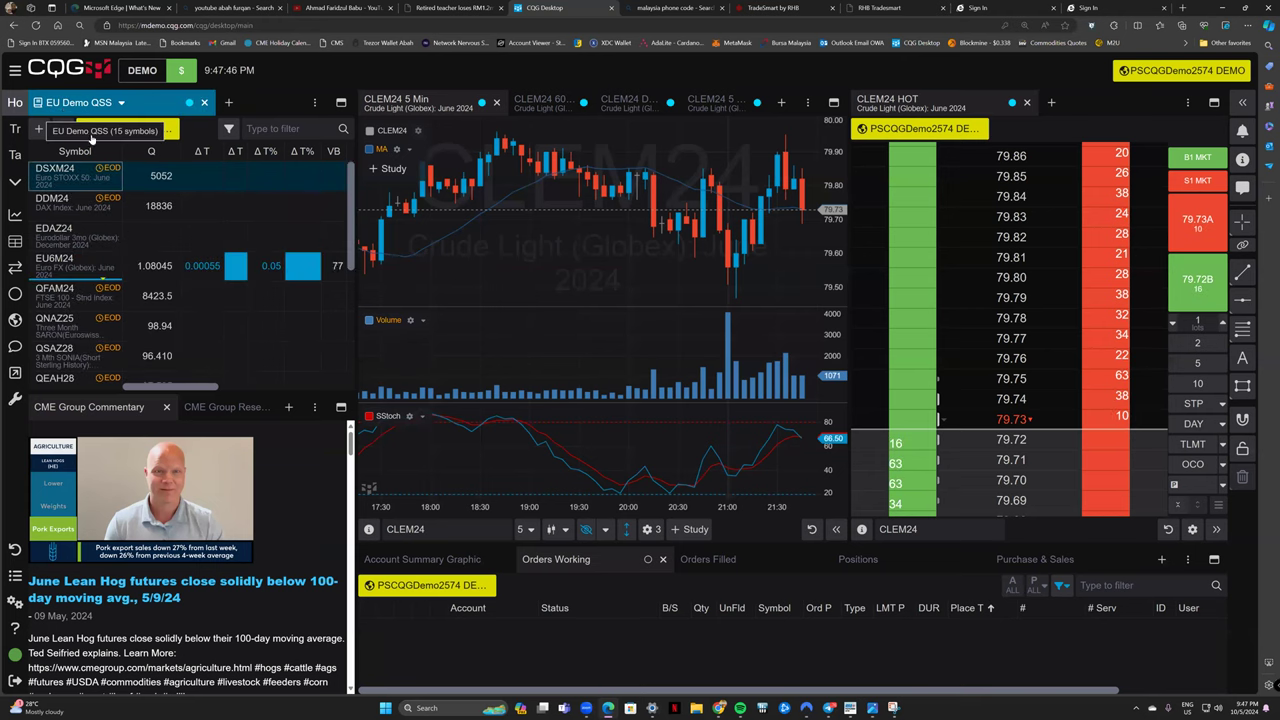
click(204, 103)
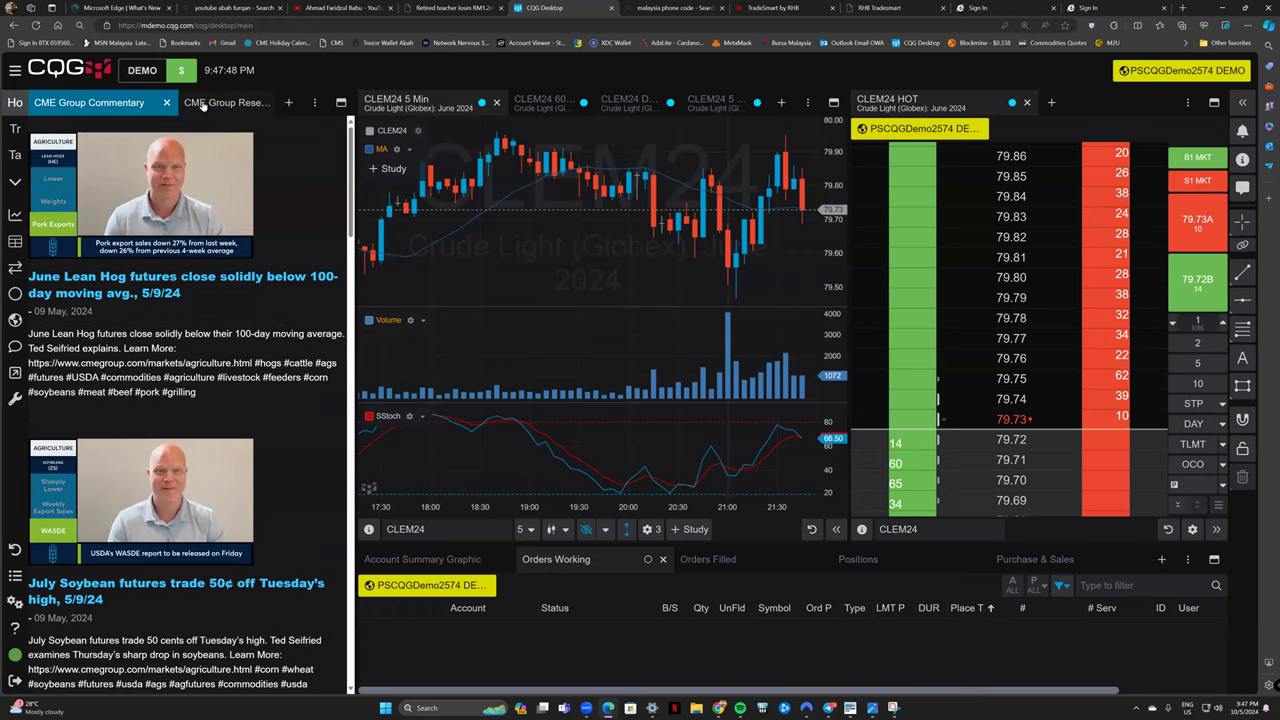
click(167, 103)
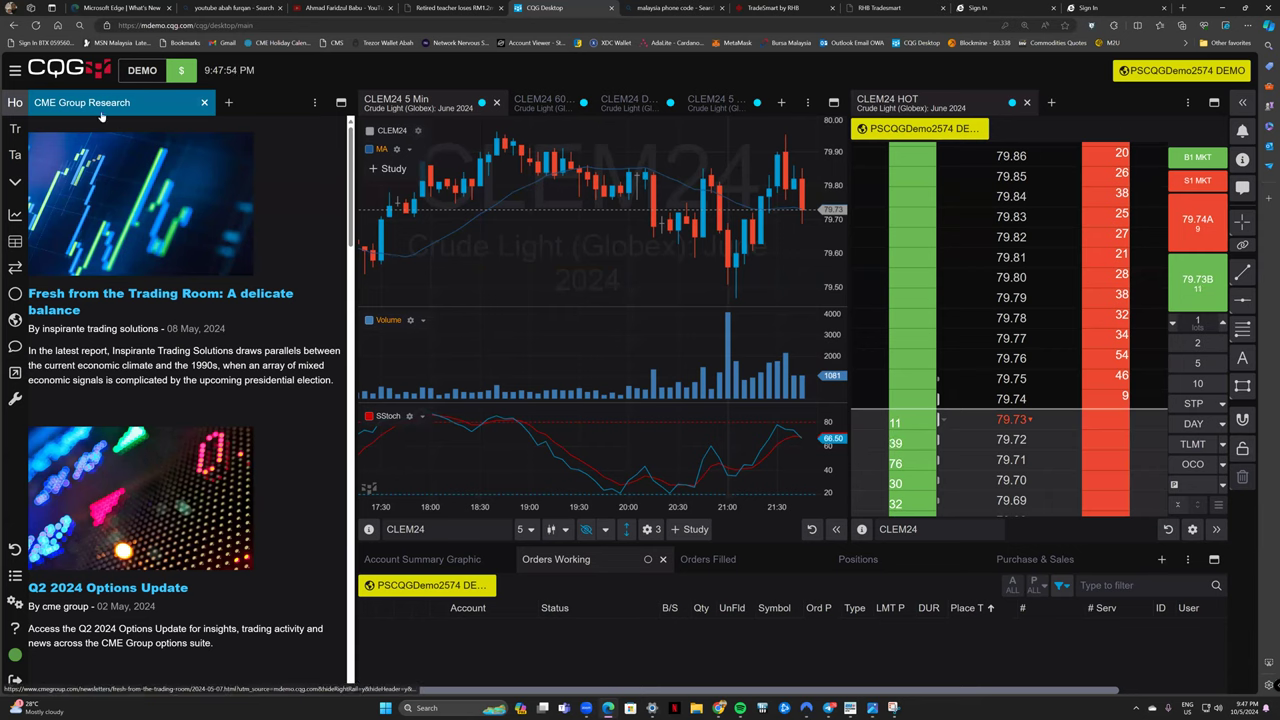
Step: Expand the navigation panel to view the additional workspace pages, then collapse it
click(15, 72)
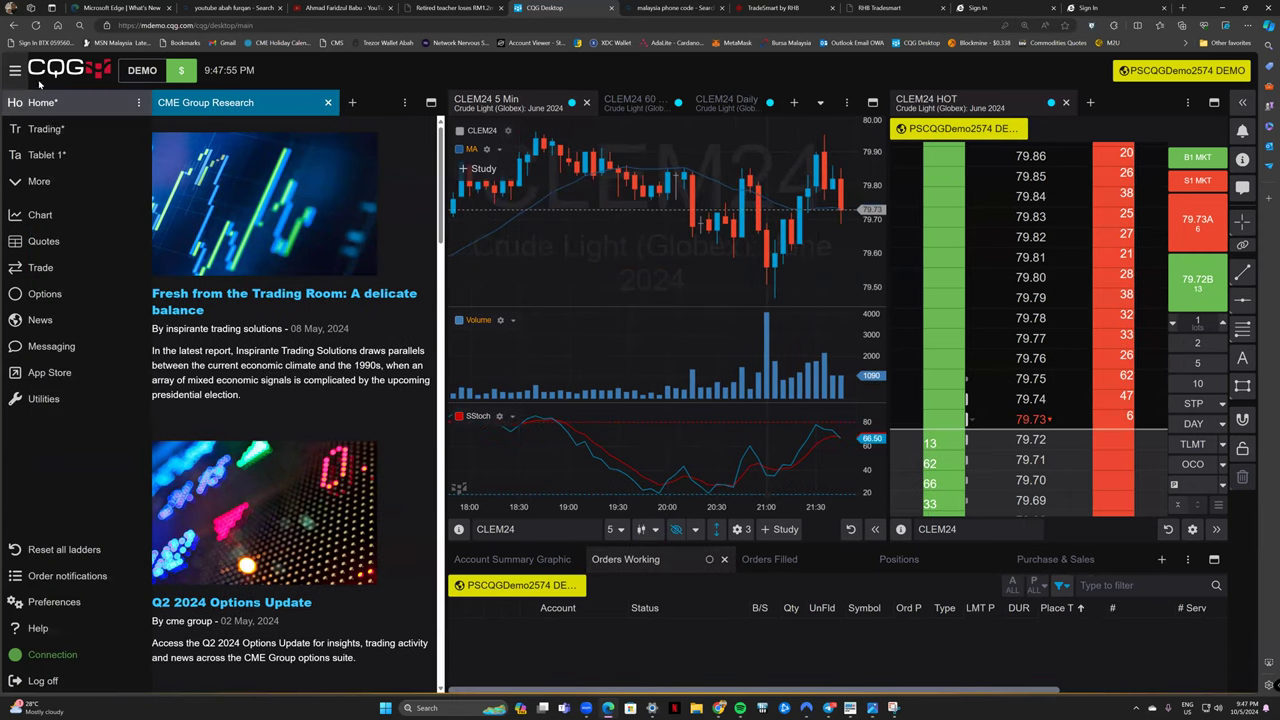
click(20, 182)
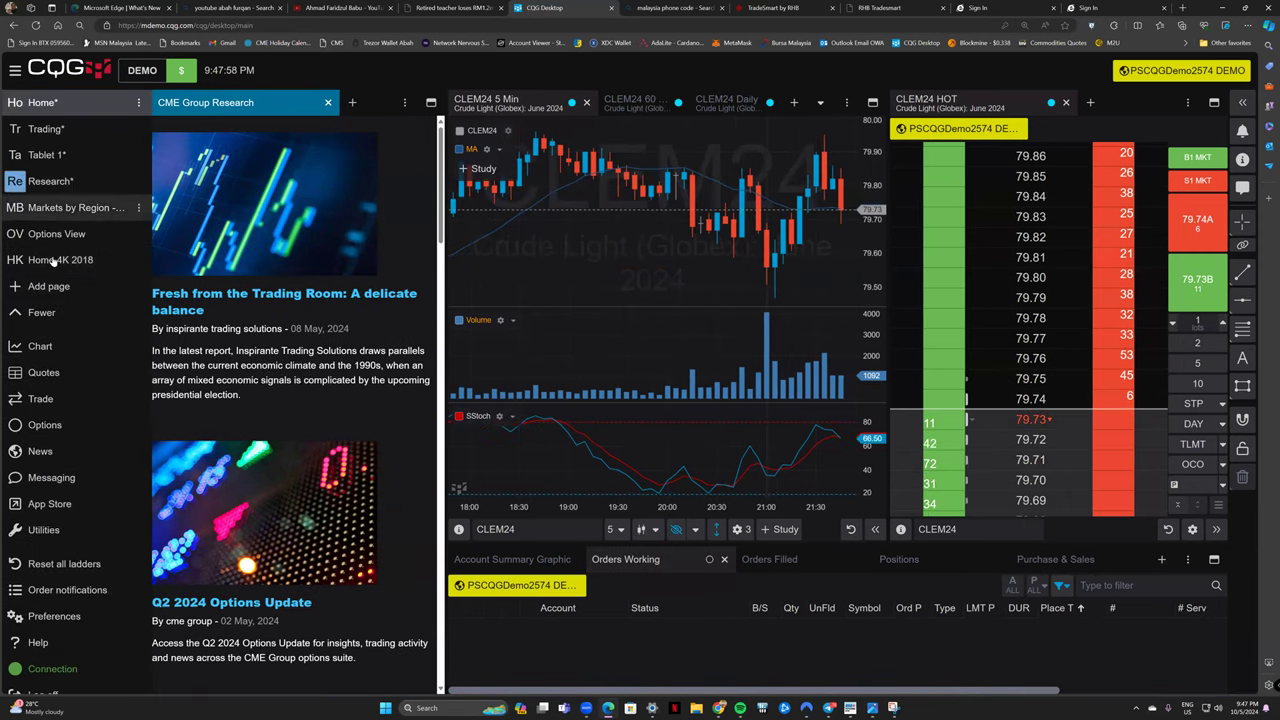
click(15, 72)
Step: Close the CME Group Research news tab
click(203, 103)
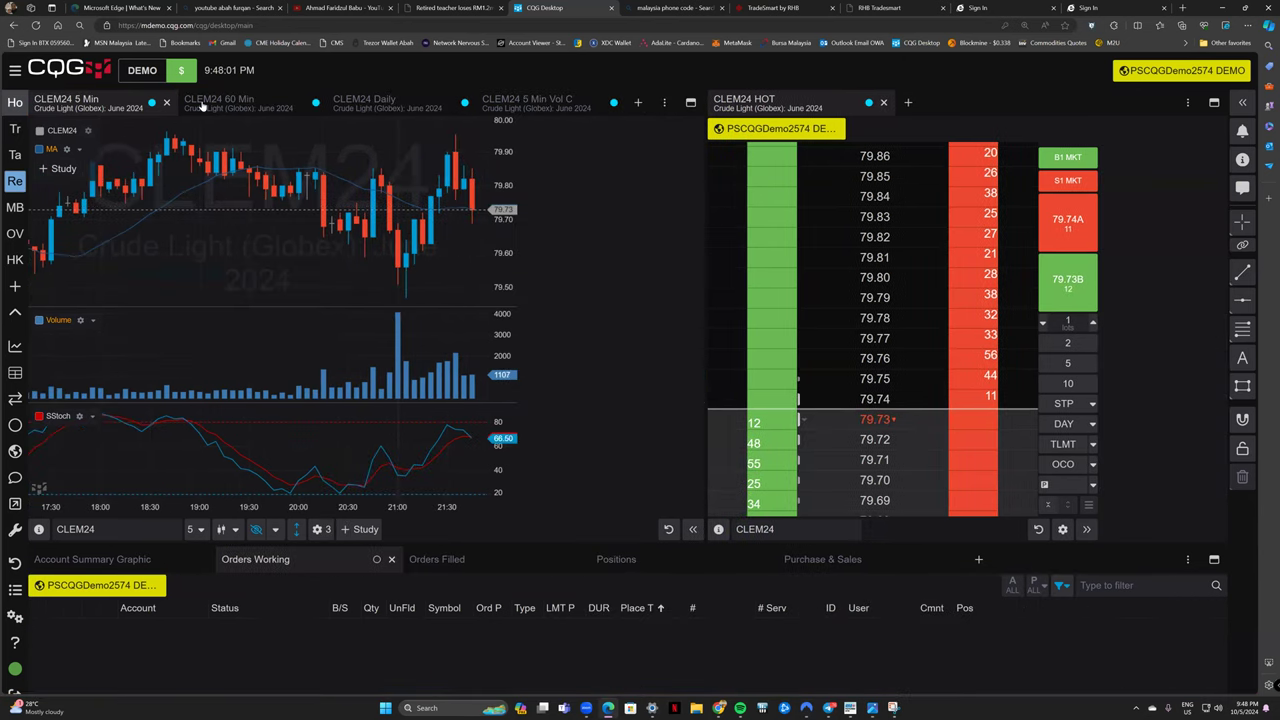
click(639, 103)
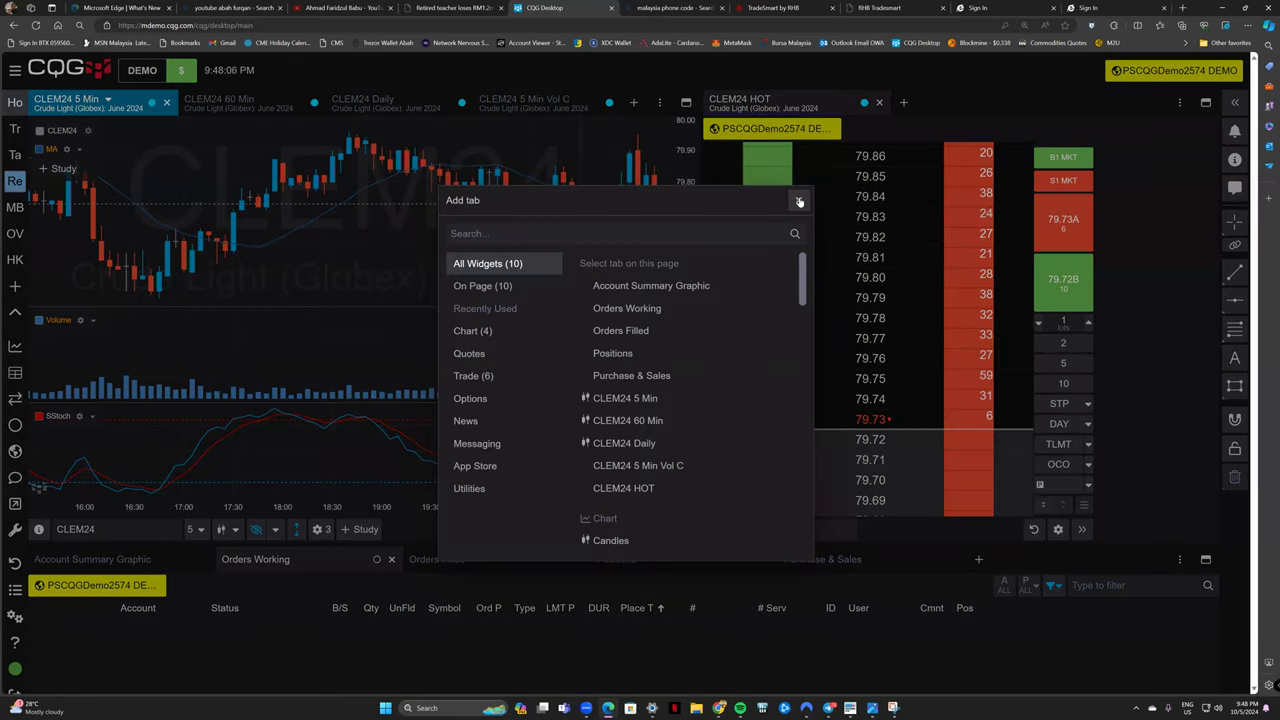
click(798, 200)
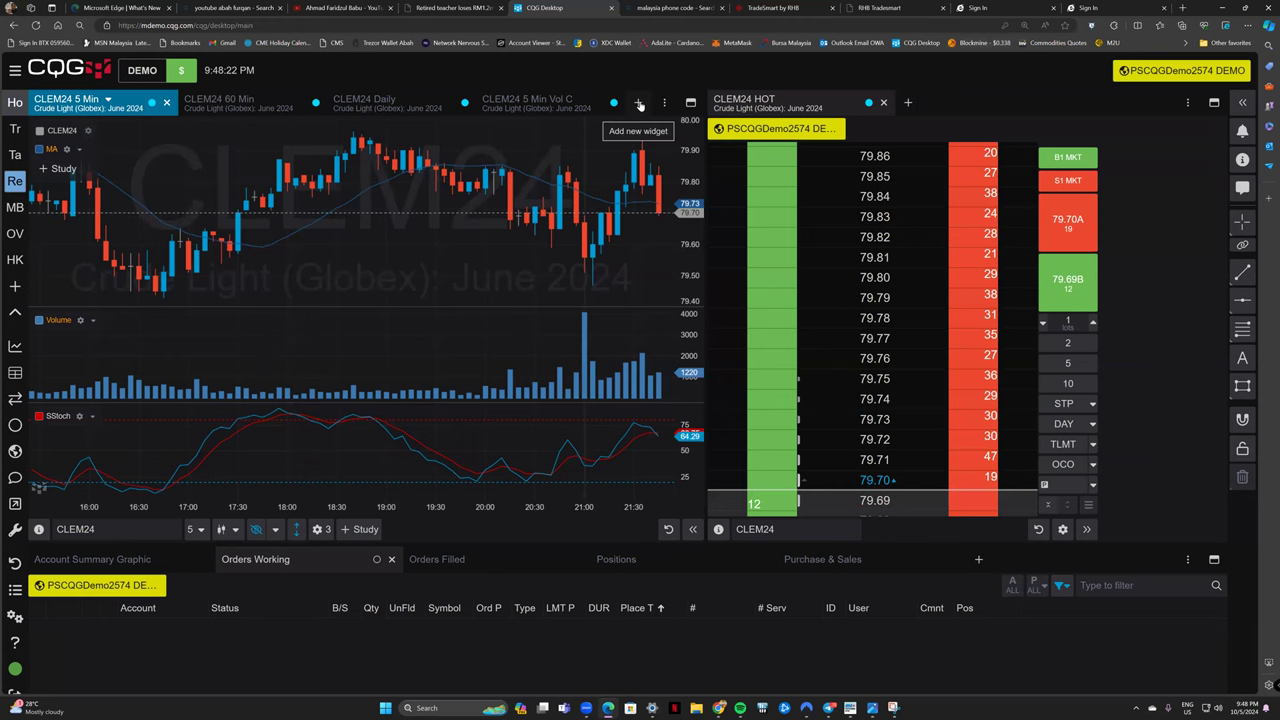
Step: Add a Quote spreadsheet widget found by searching 'qu', and start a new symbol list
click(639, 104)
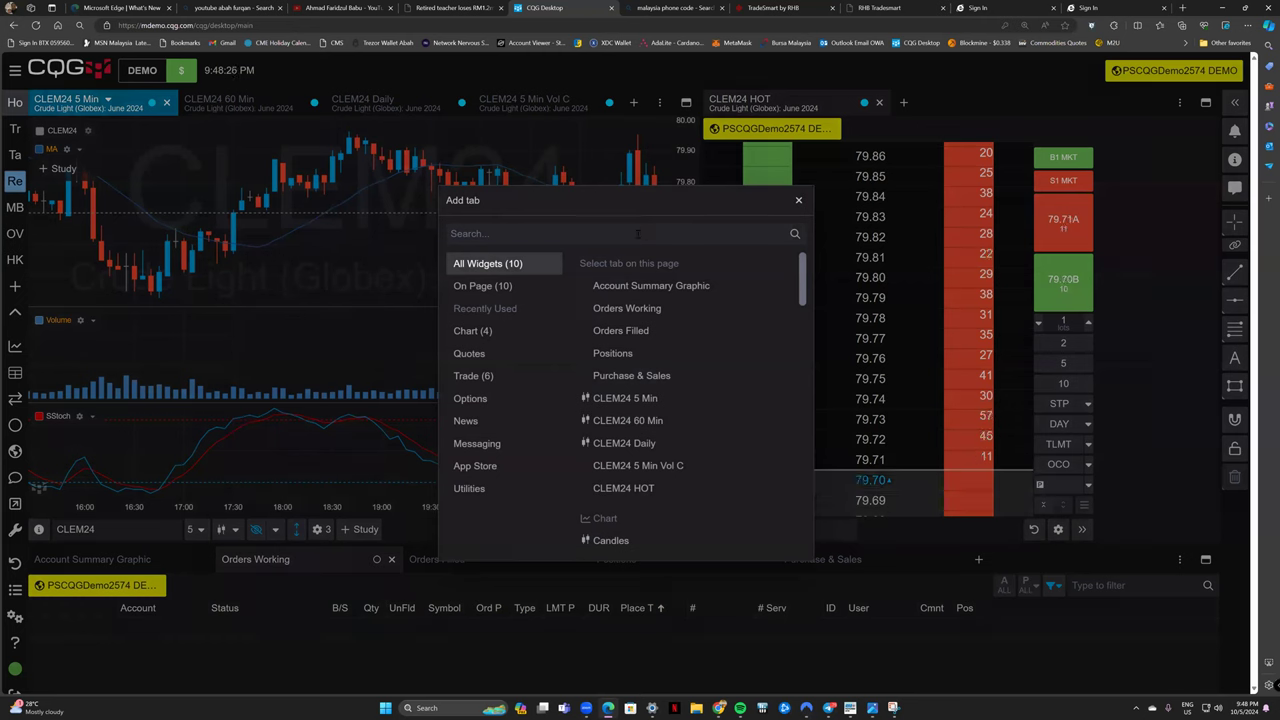
text(quo)
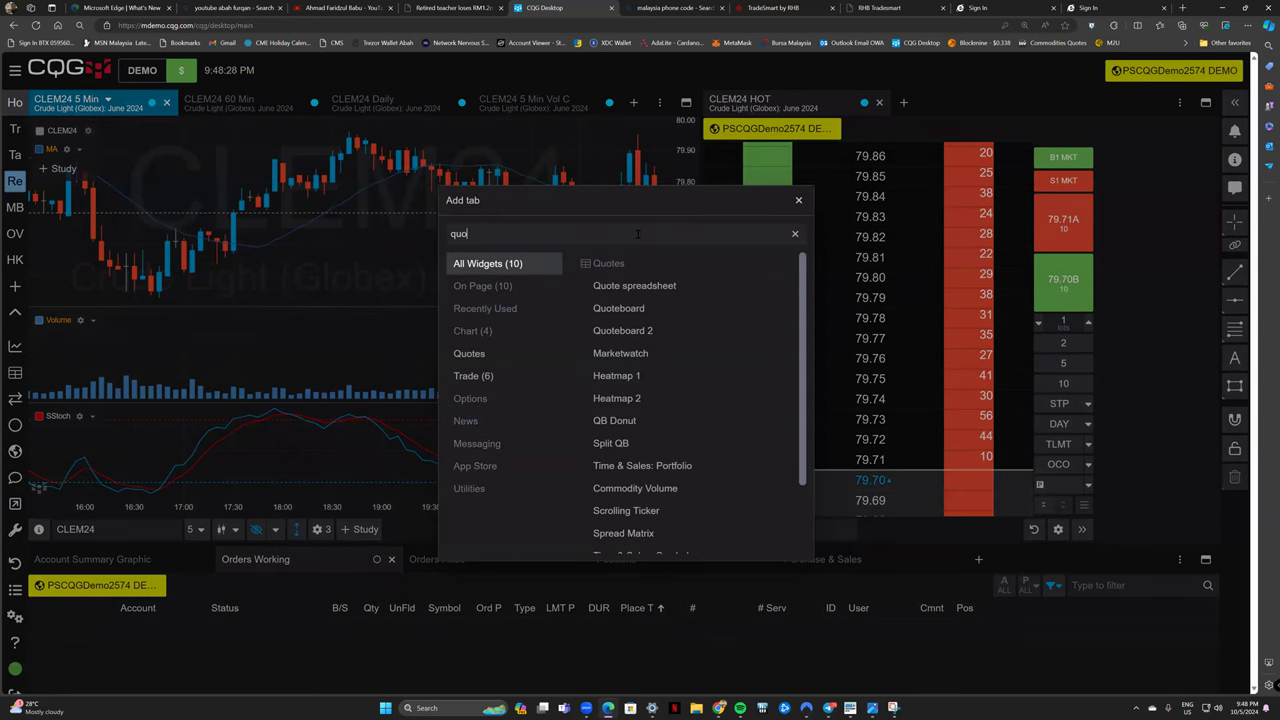
click(645, 288)
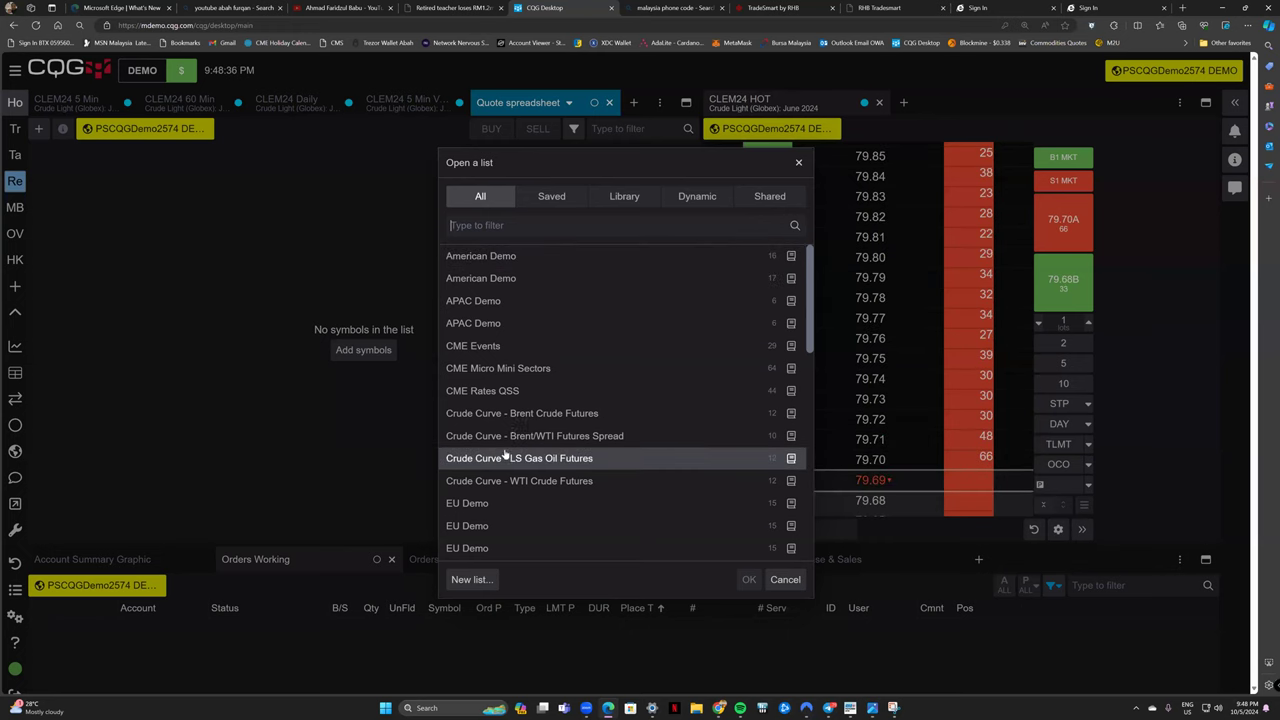
scroll(500, 320, down, 2)
scroll(510, 340, down, 4)
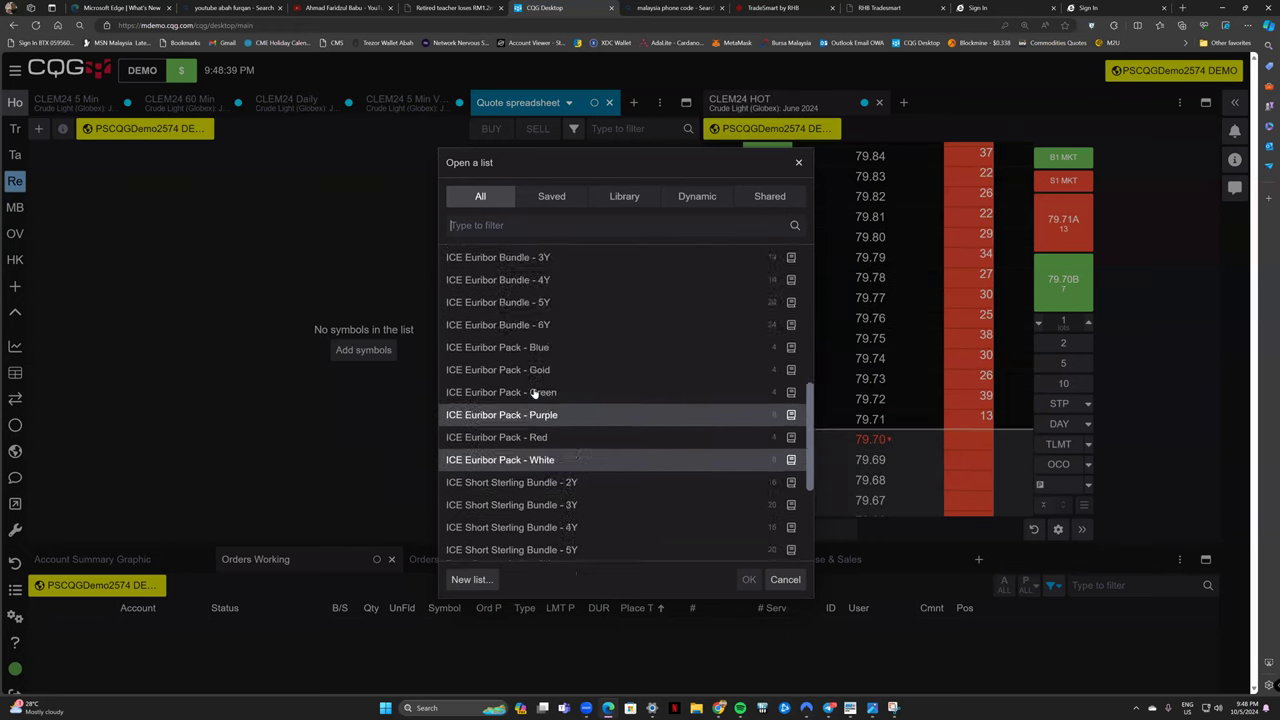
scroll(560, 392, up, 6)
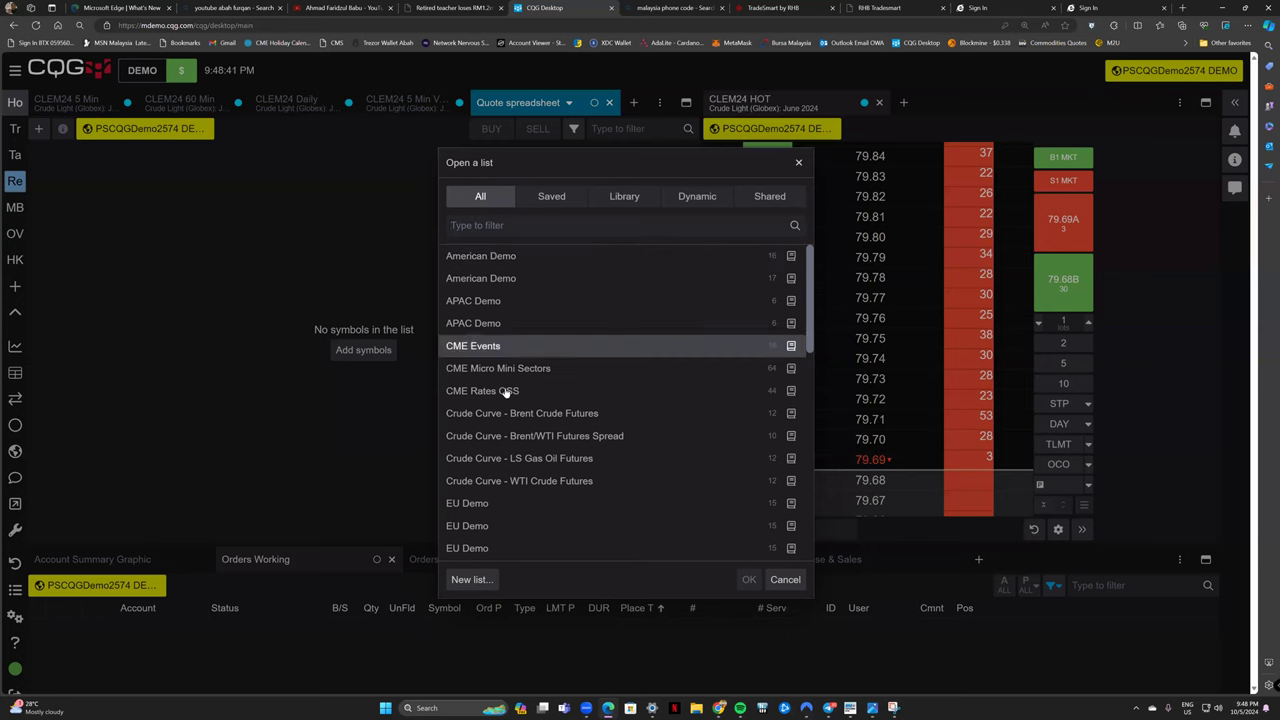
click(469, 580)
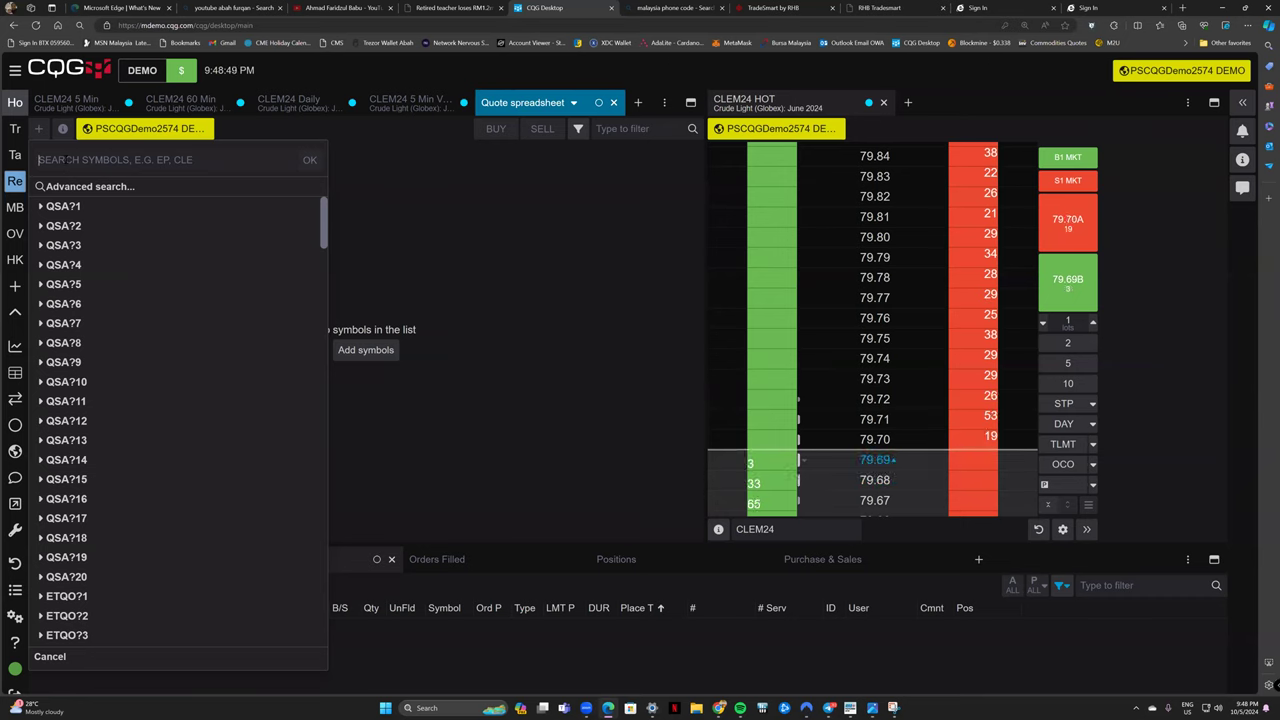
Step: Search MPO and add the MPON24 Crude Palm Oil July 2024 contract
text(MPO)
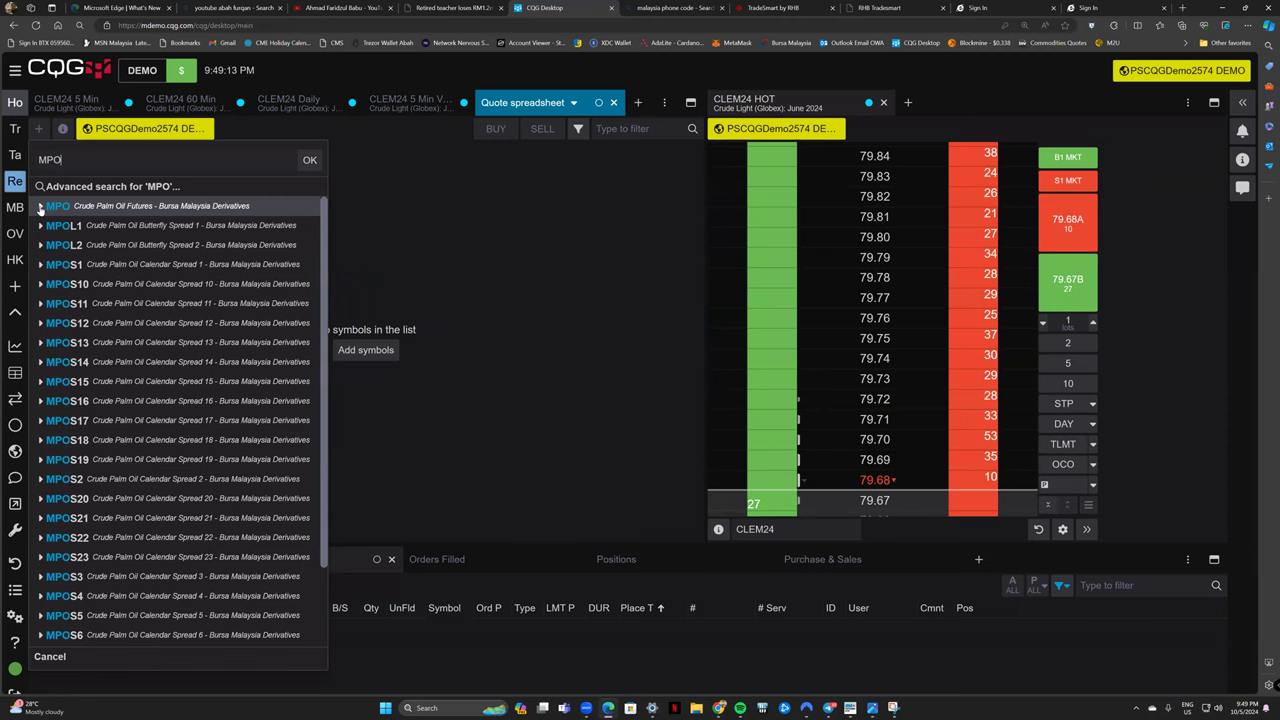
click(40, 206)
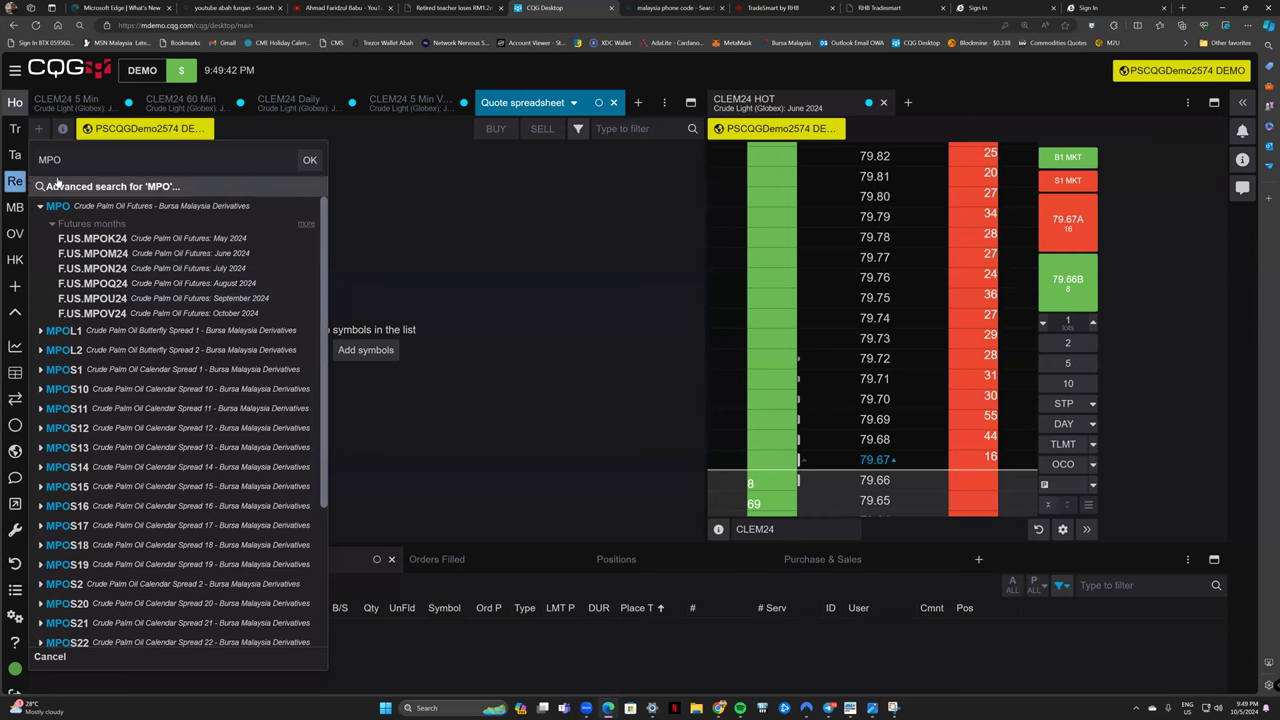
click(308, 160)
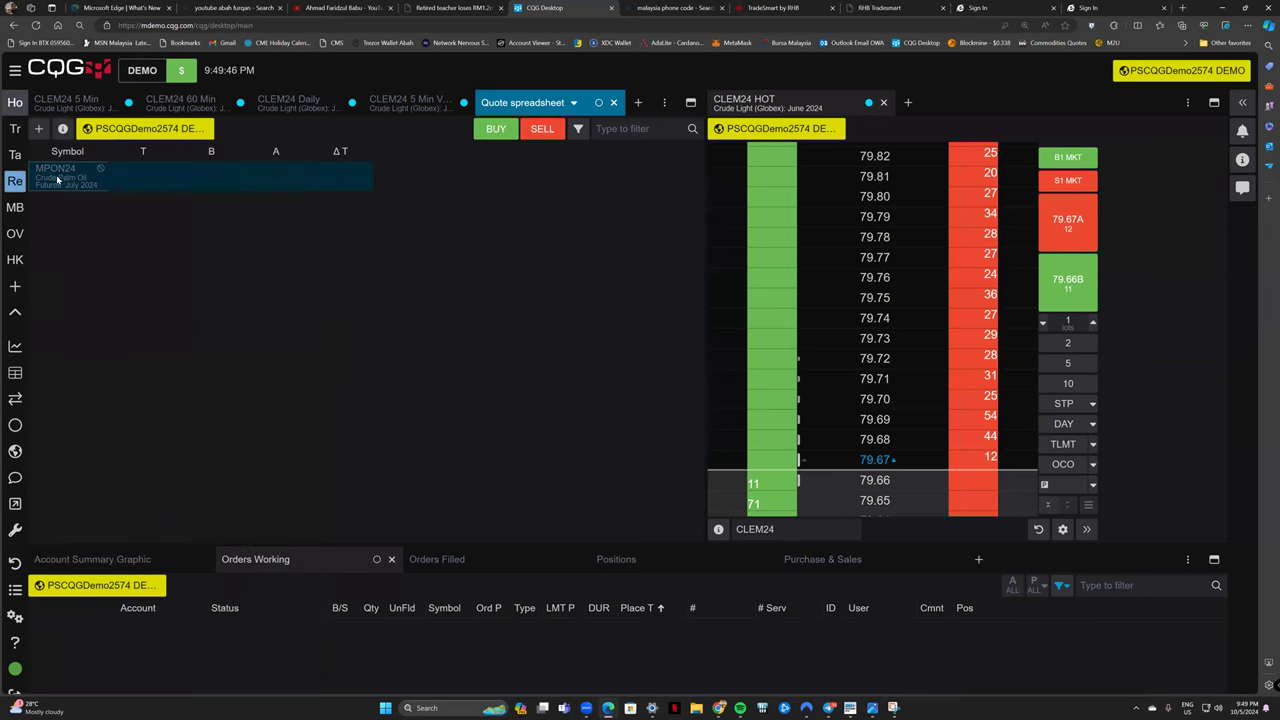
mouse_move(73, 181)
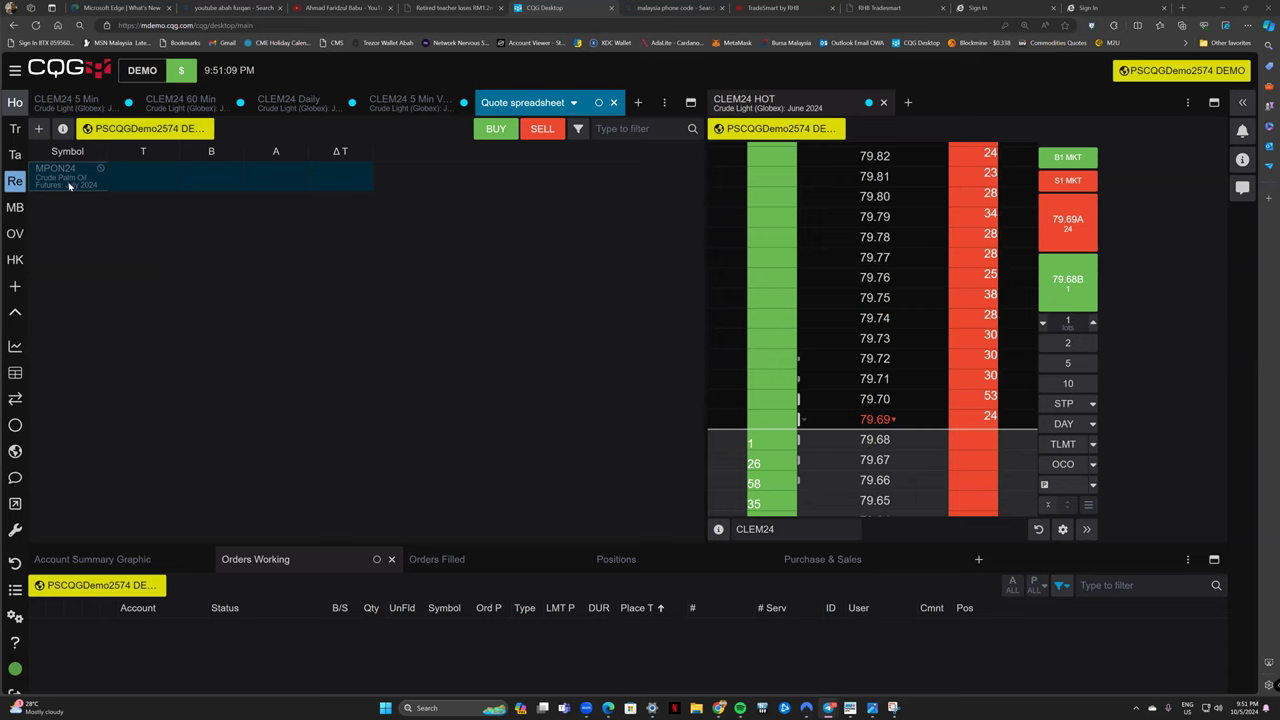
Step: Check MPON24's info tooltip, then bring up symbol search for another instrument
mouse_move(69, 187)
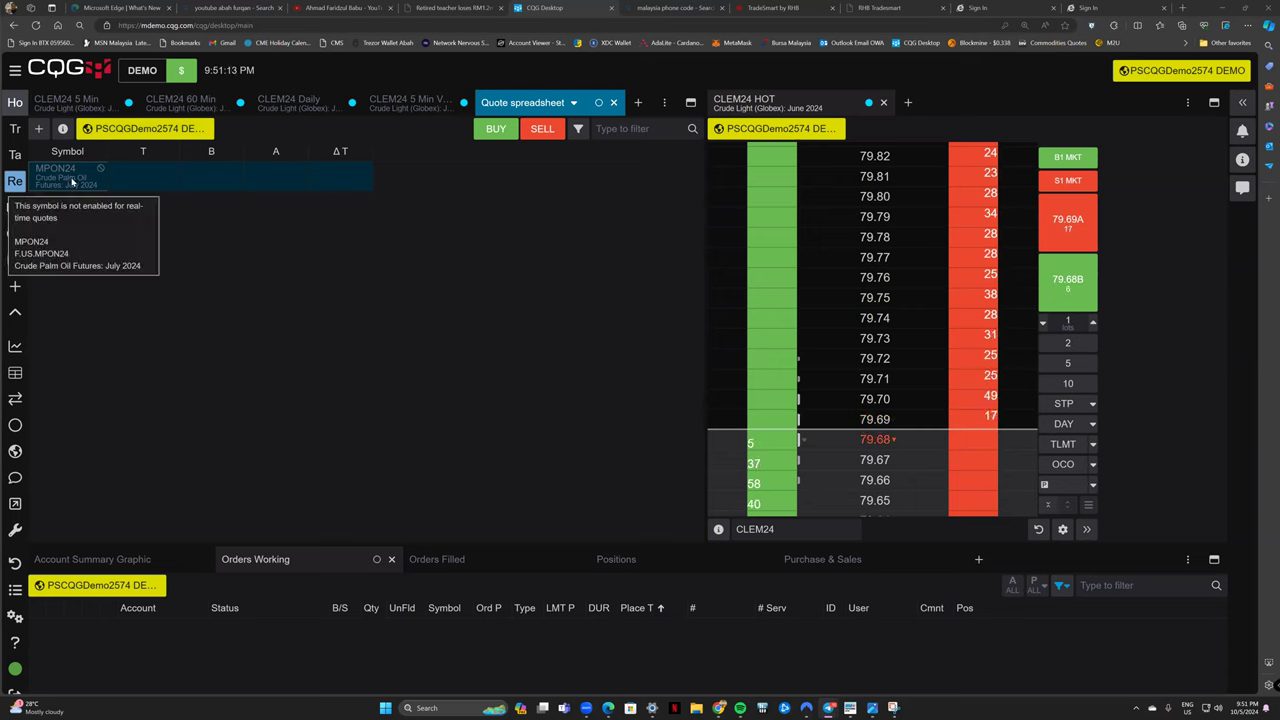
click(37, 131)
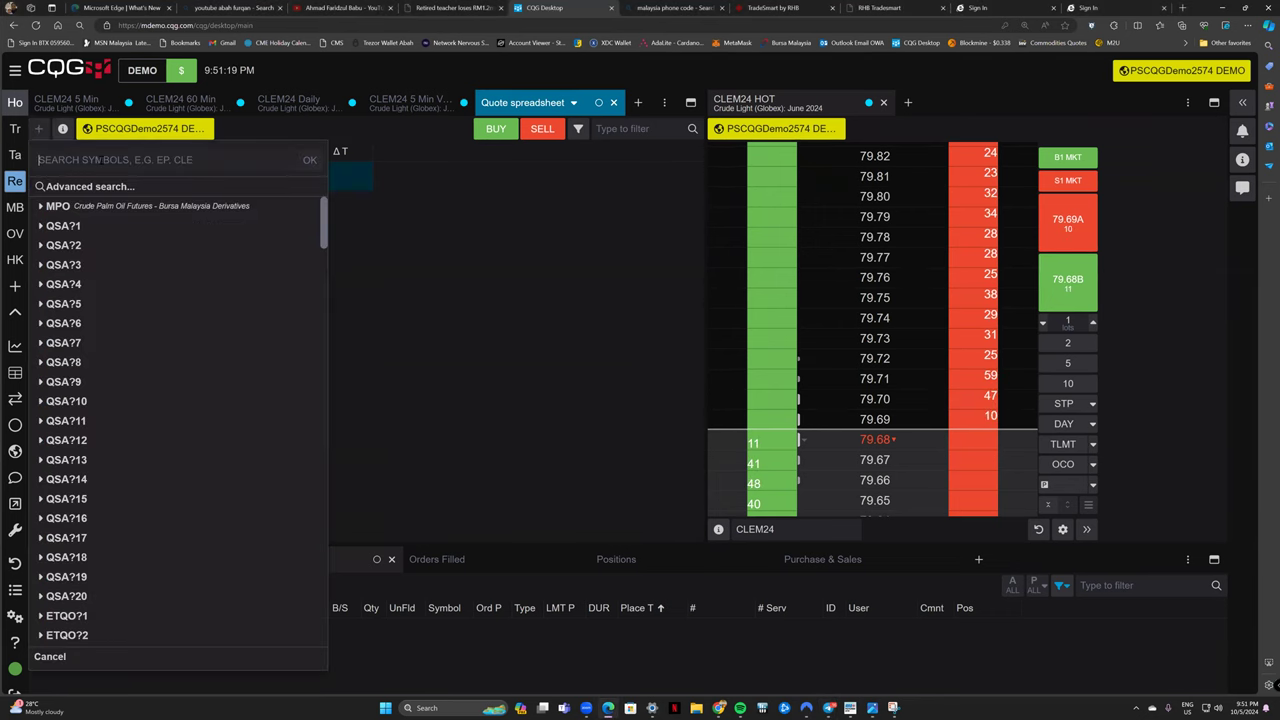
Step: Search CLE and add the F.US.CLEM24 Crude Light June 2024 contract
text(CLE)
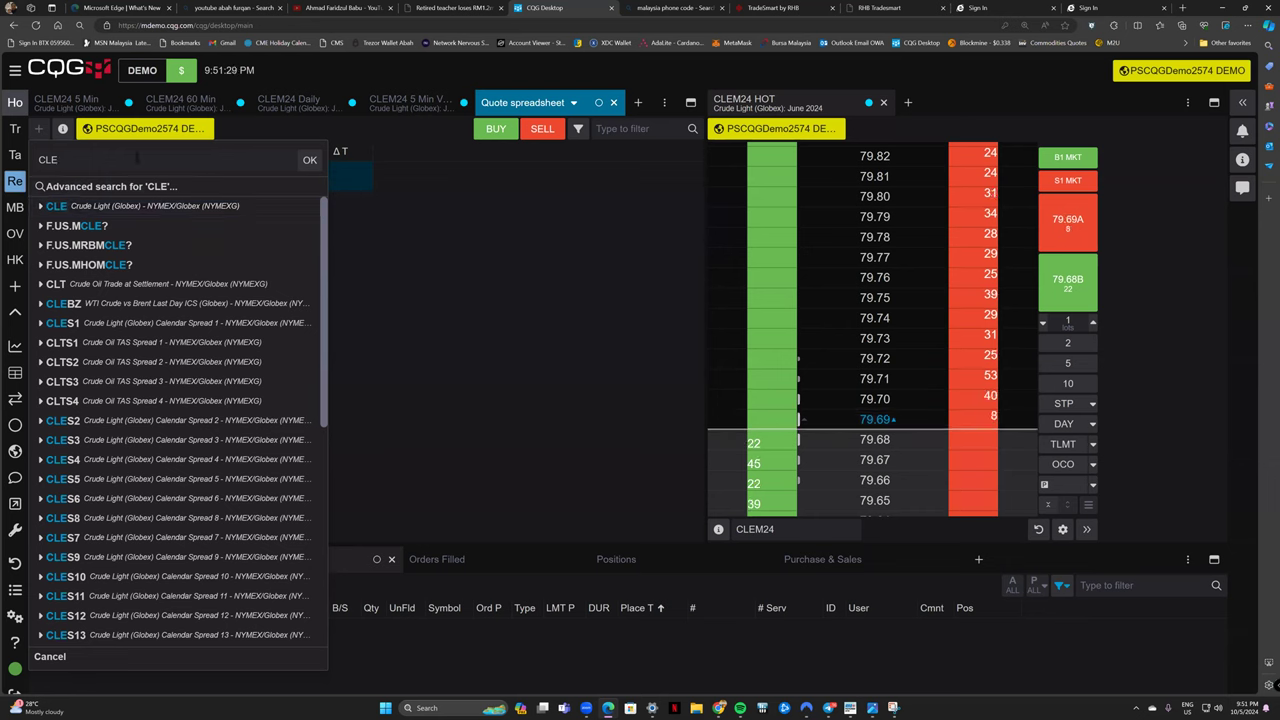
click(39, 206)
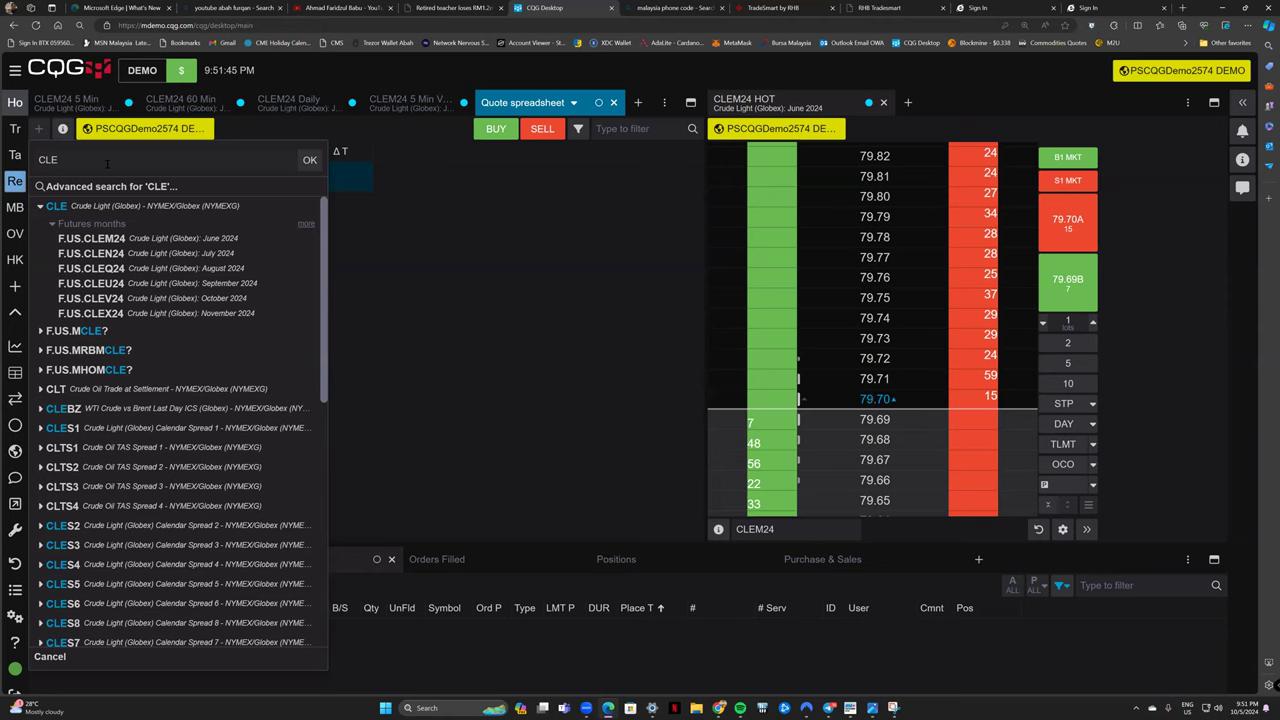
click(310, 160)
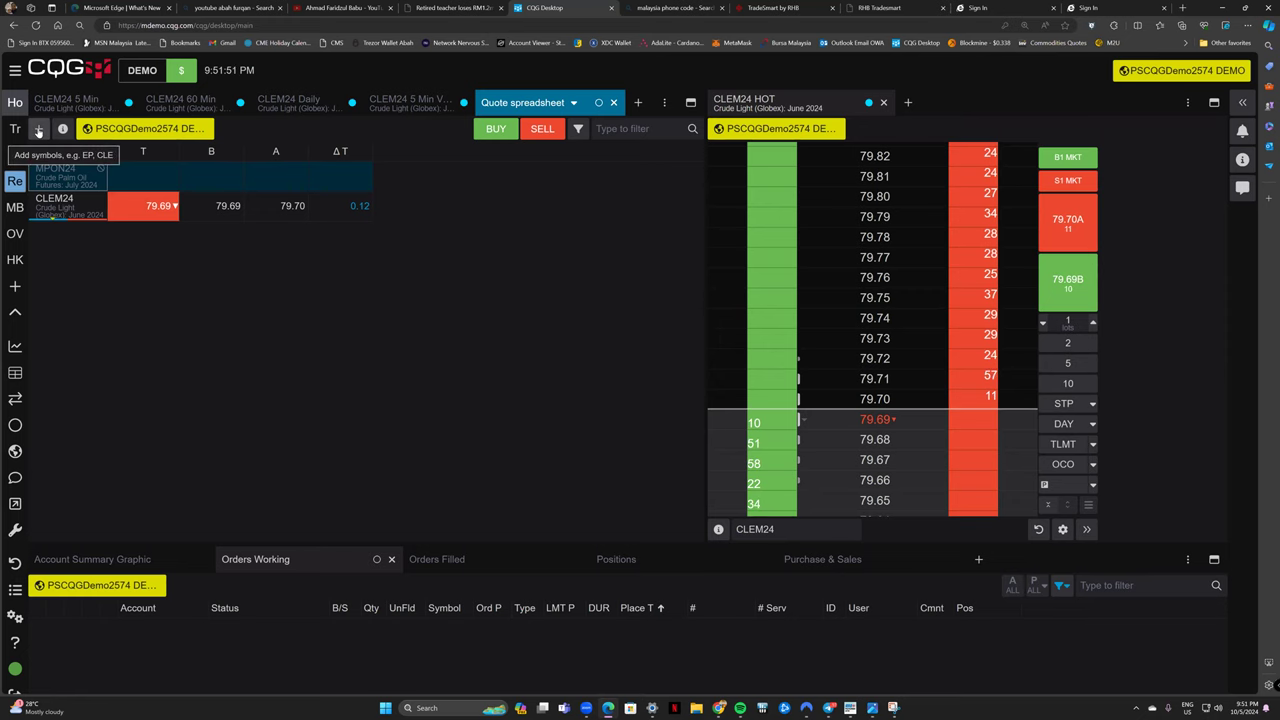
Step: Add ZL by mistake, remove the Zarlink Semiconductor row, and reopen symbol search
click(38, 130)
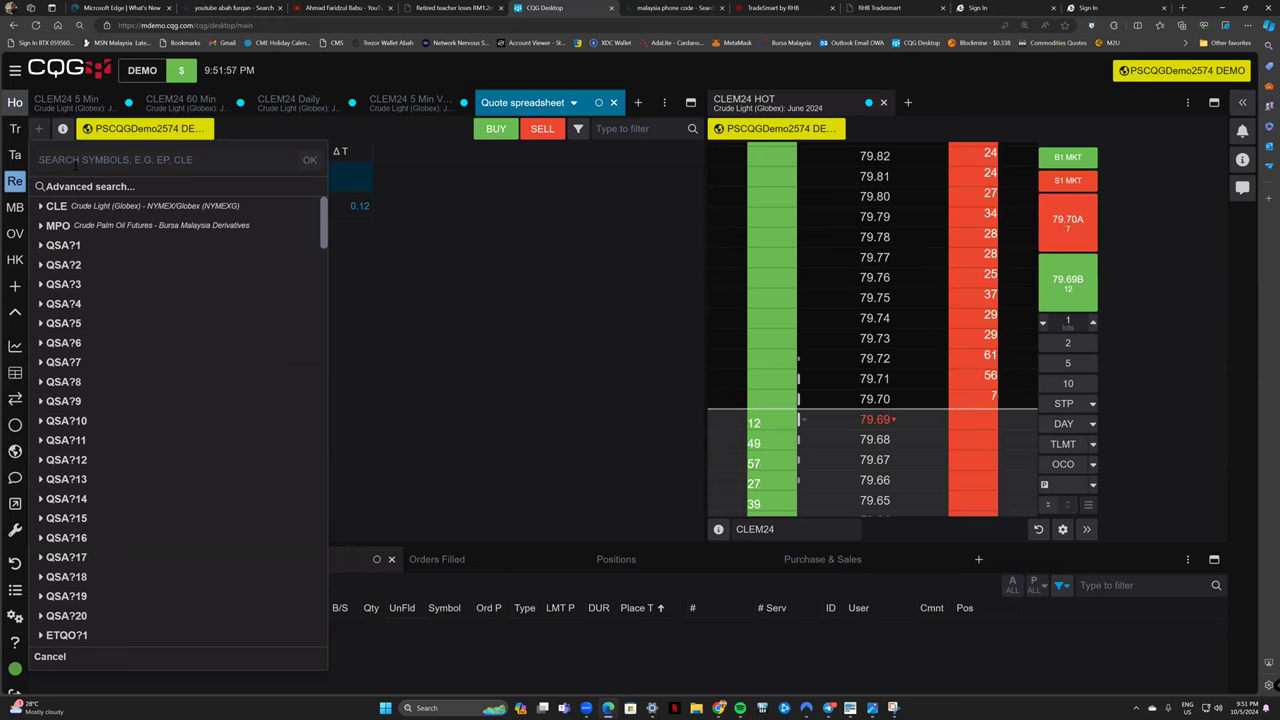
text(ZL)
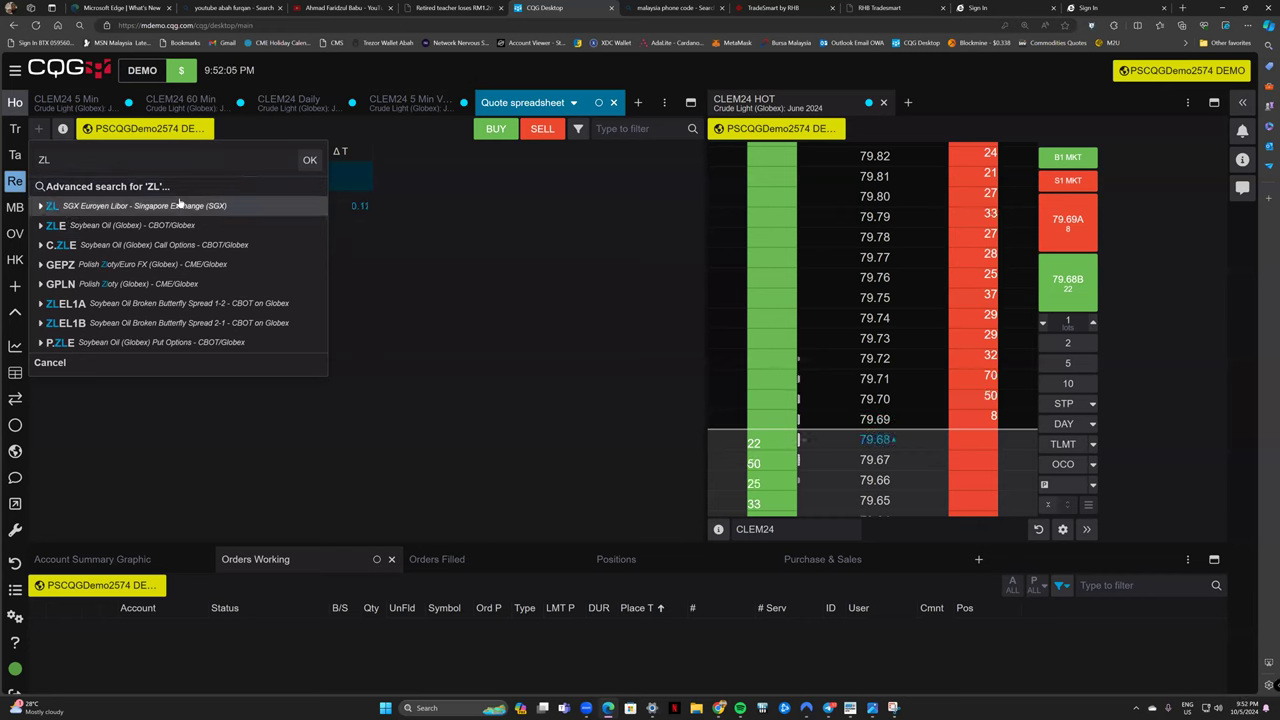
click(310, 161)
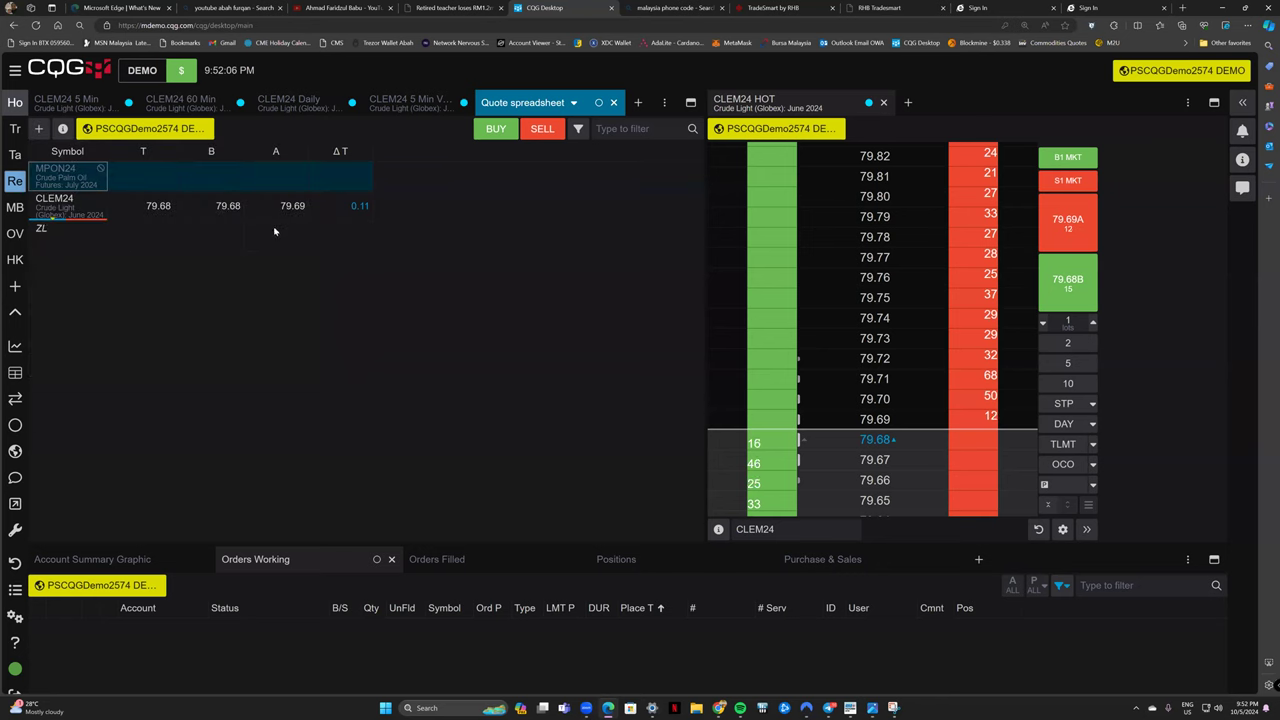
right_click(57, 237)
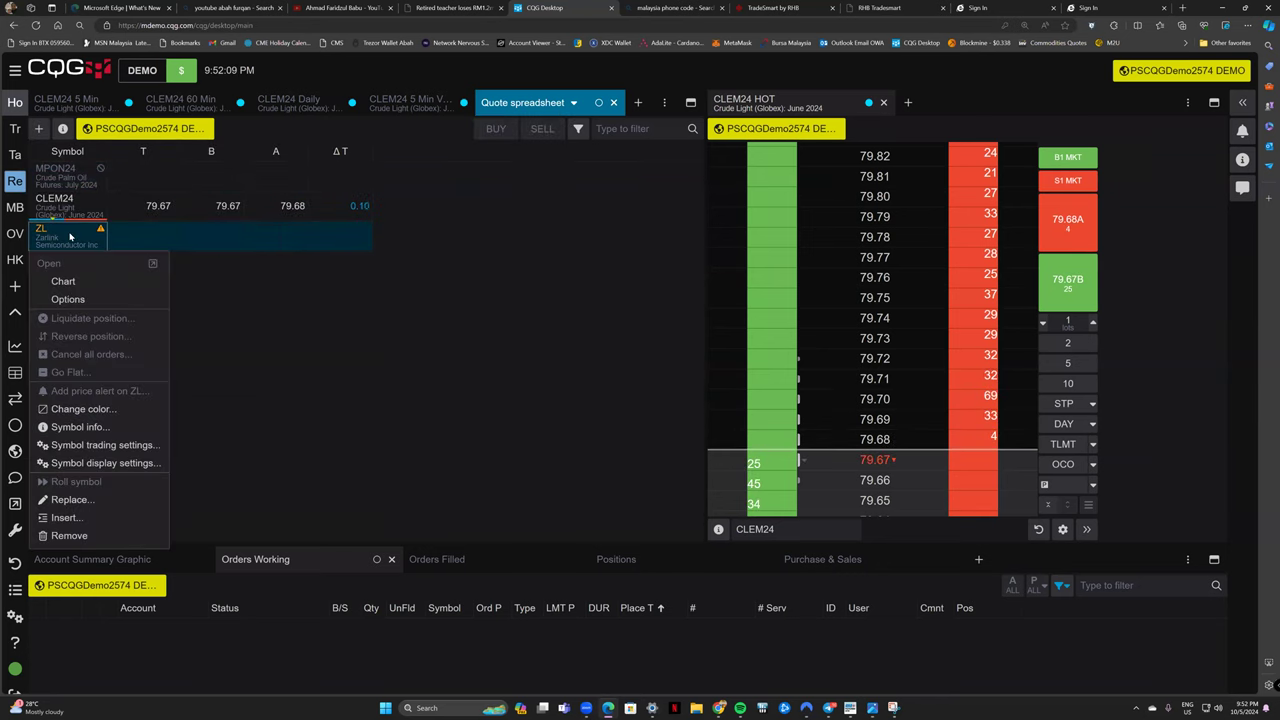
click(69, 536)
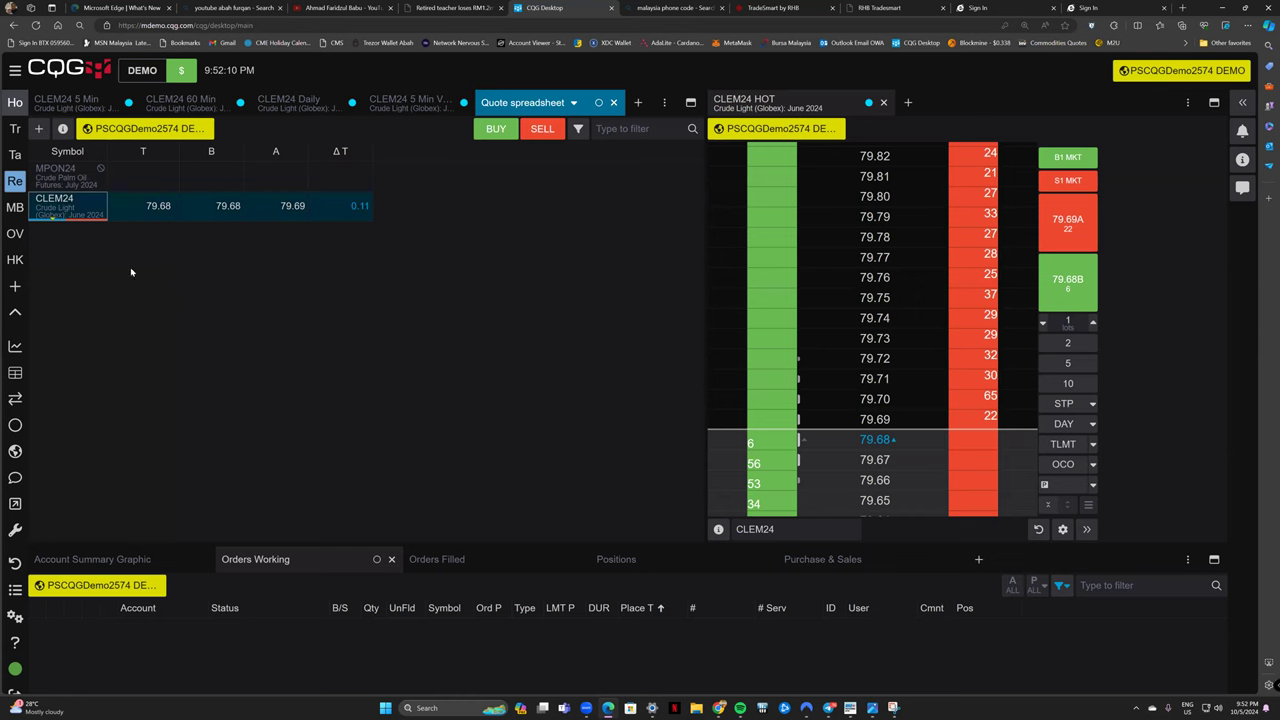
click(38, 128)
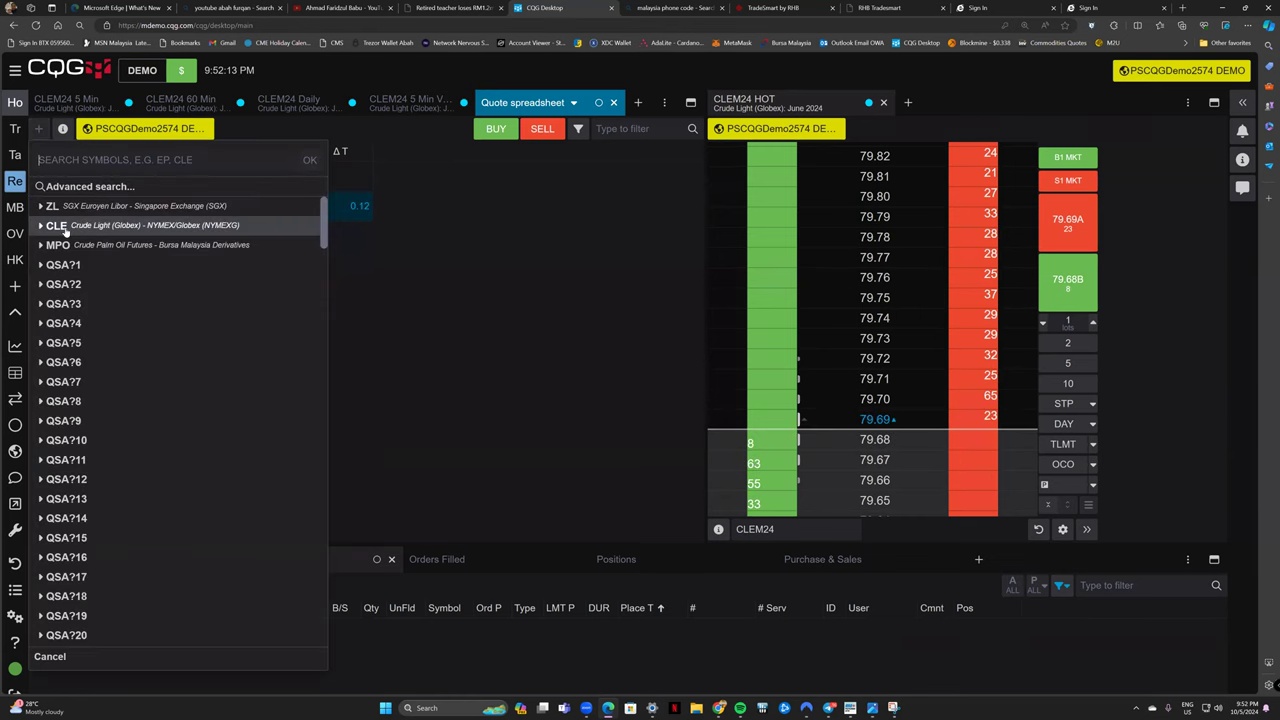
Step: Search ZLE and add the ZLEN24 Soybean Oil July 2024 contract
text(ZLE)
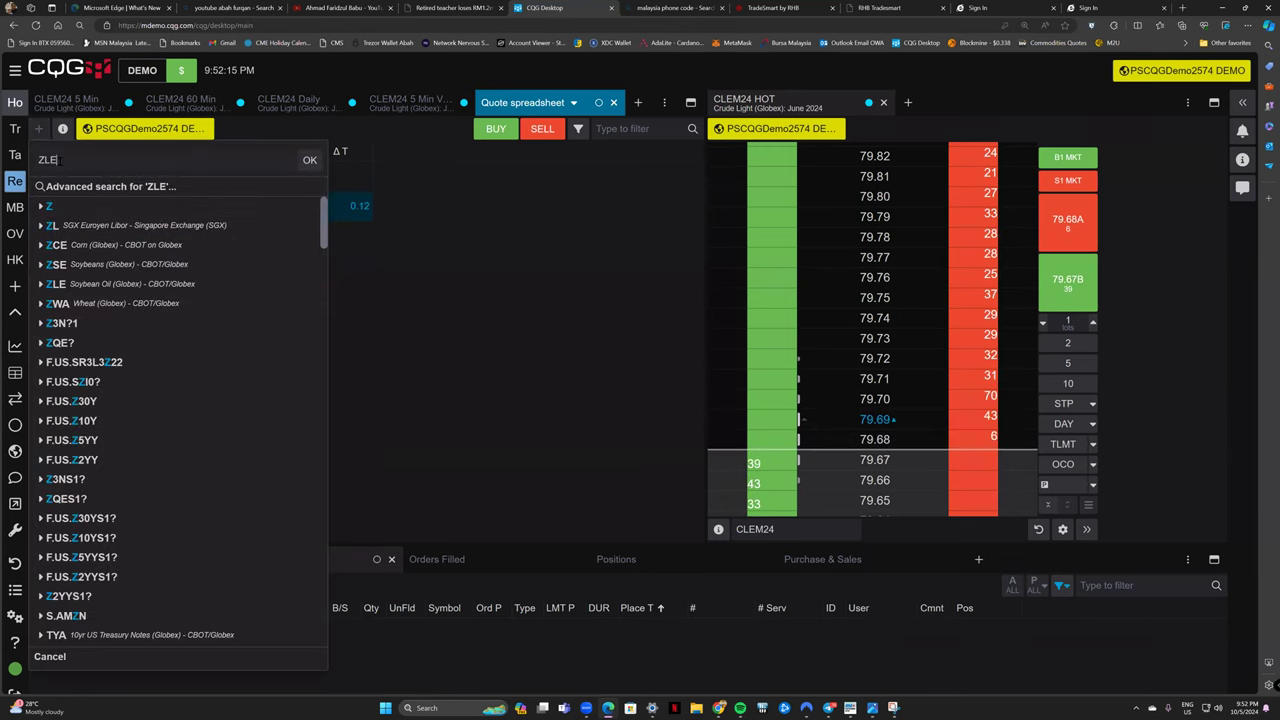
text(,)
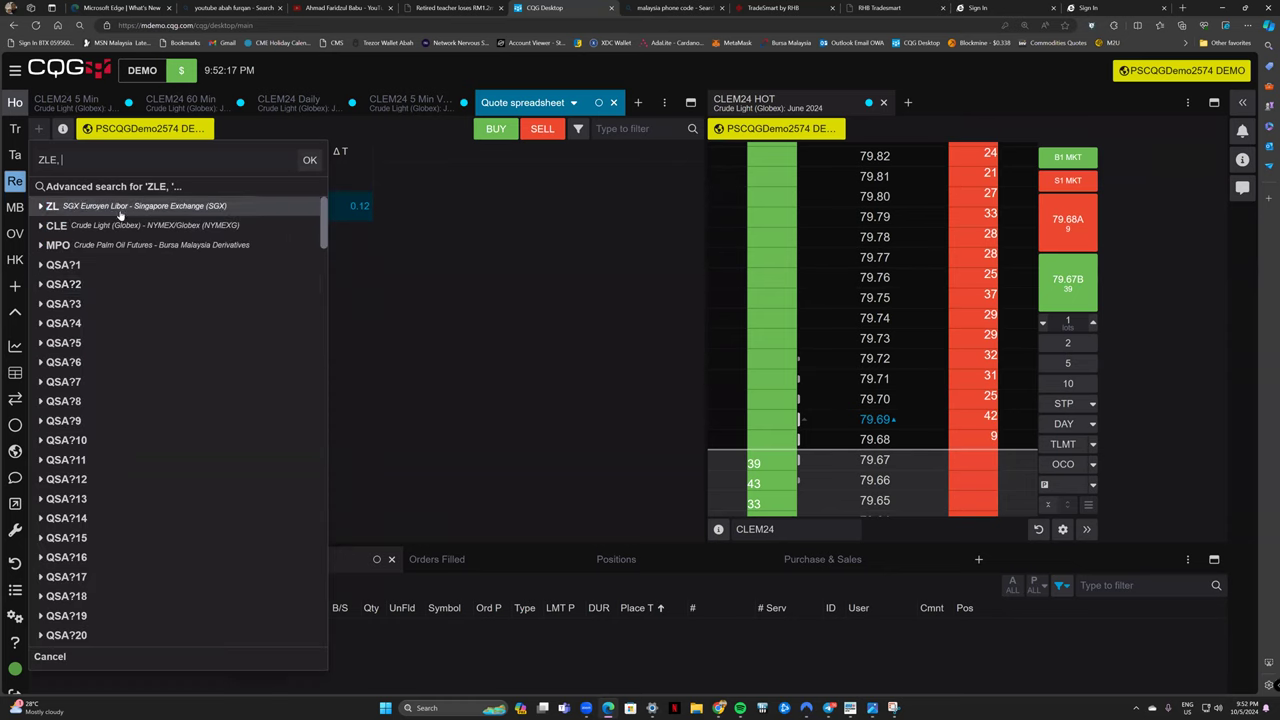
click(310, 160)
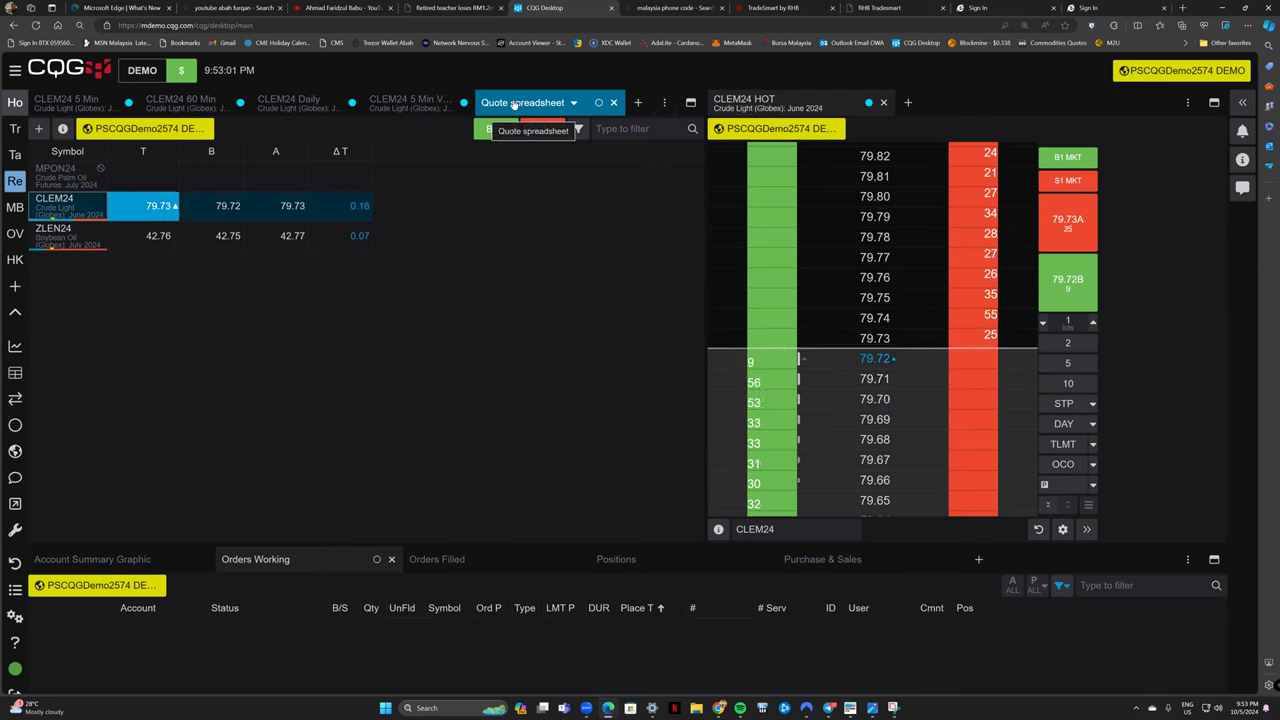
Step: Move the Quote spreadsheet out of the top tab bar and dock it along the workspace's left edge
drag(511, 105, 335, 407)
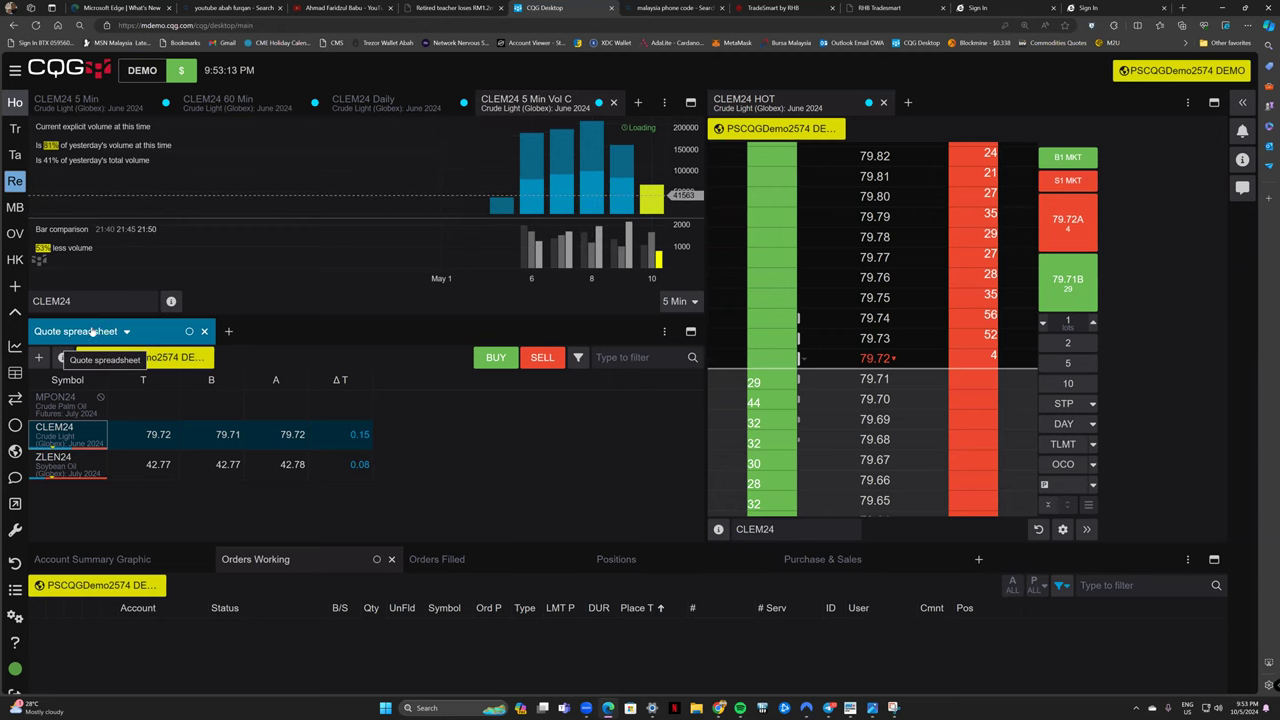
drag(96, 331, 25, 130)
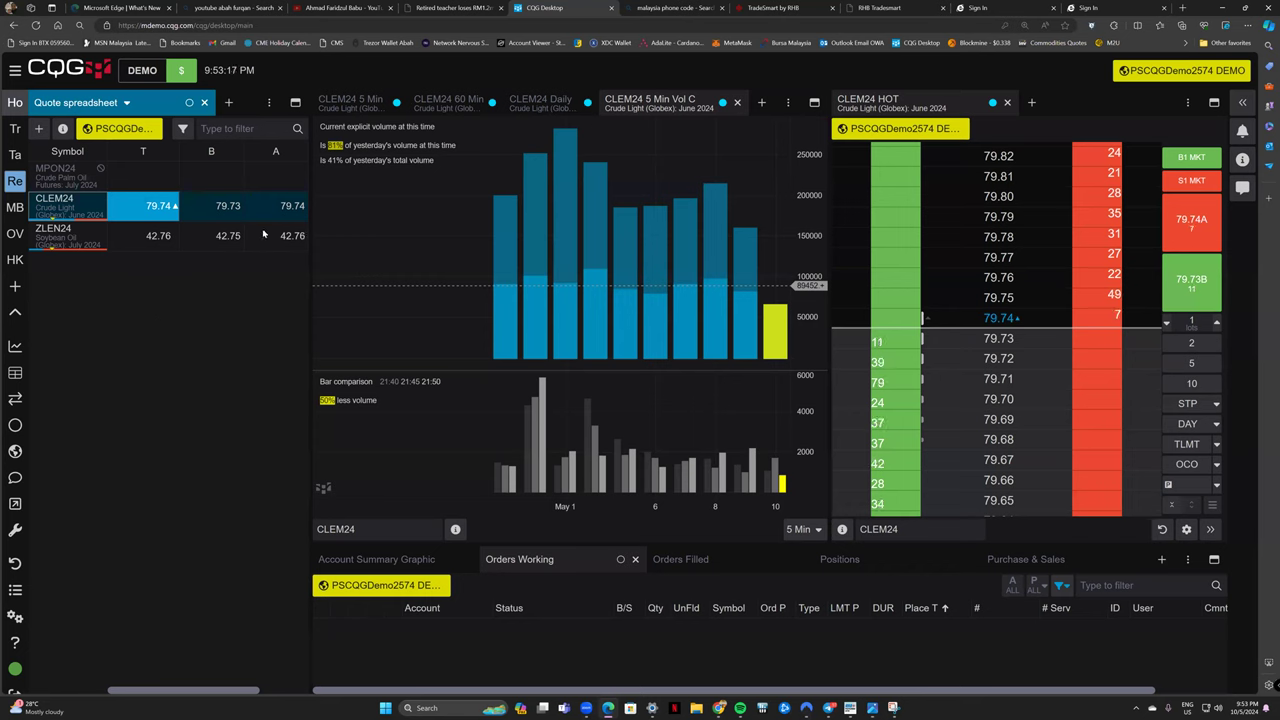
Step: Open Manage columns from the spreadsheet's ⋮ menu, list All columns, and select IndO
click(268, 103)
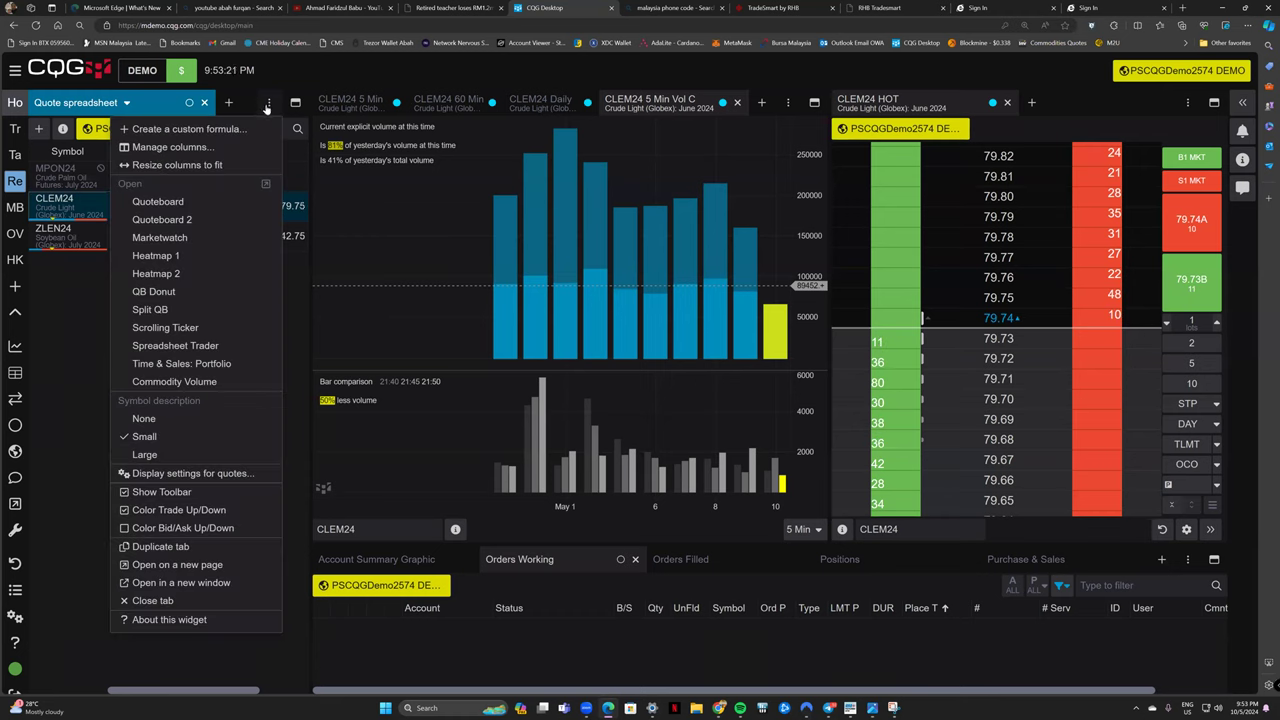
click(269, 103)
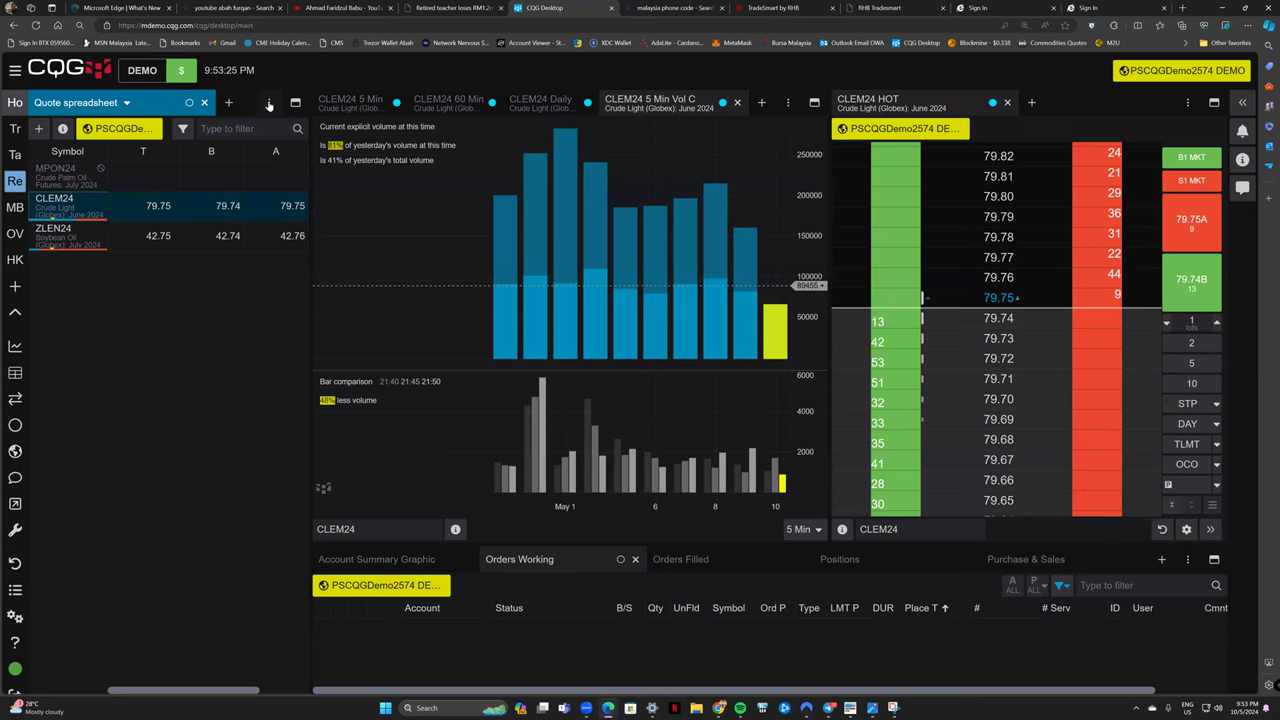
click(268, 103)
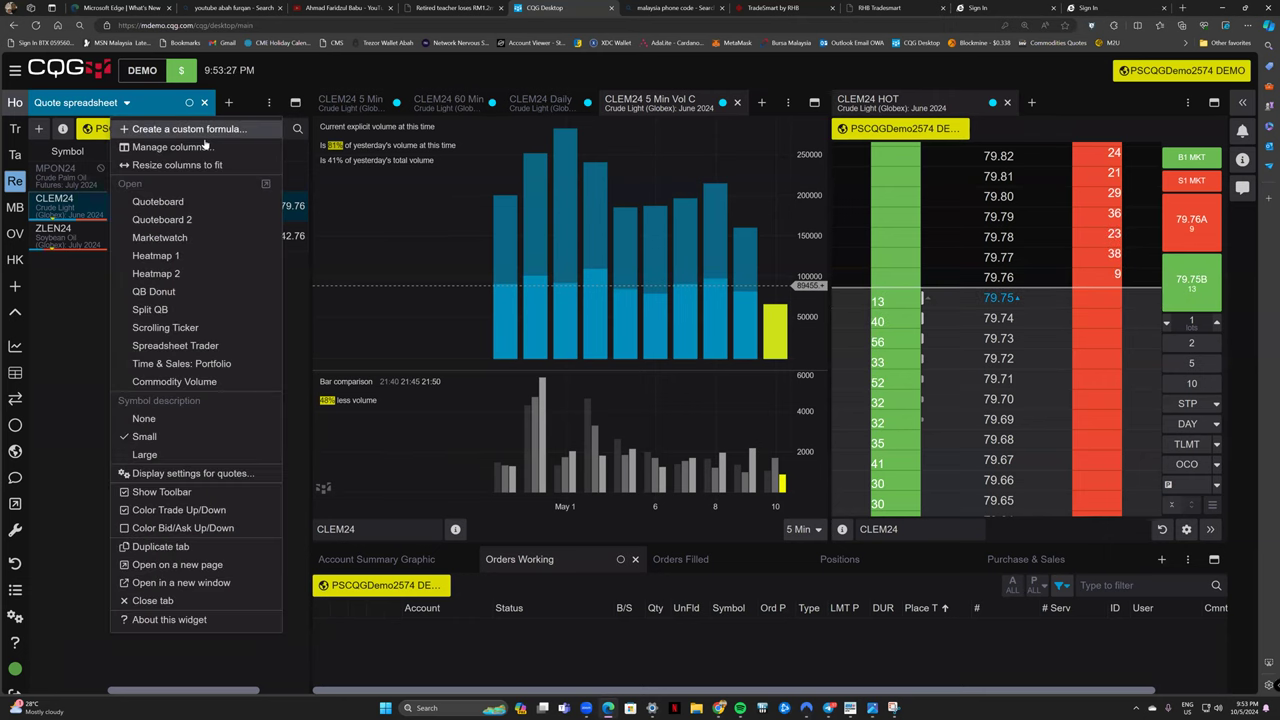
click(163, 148)
drag(564, 157, 406, 129)
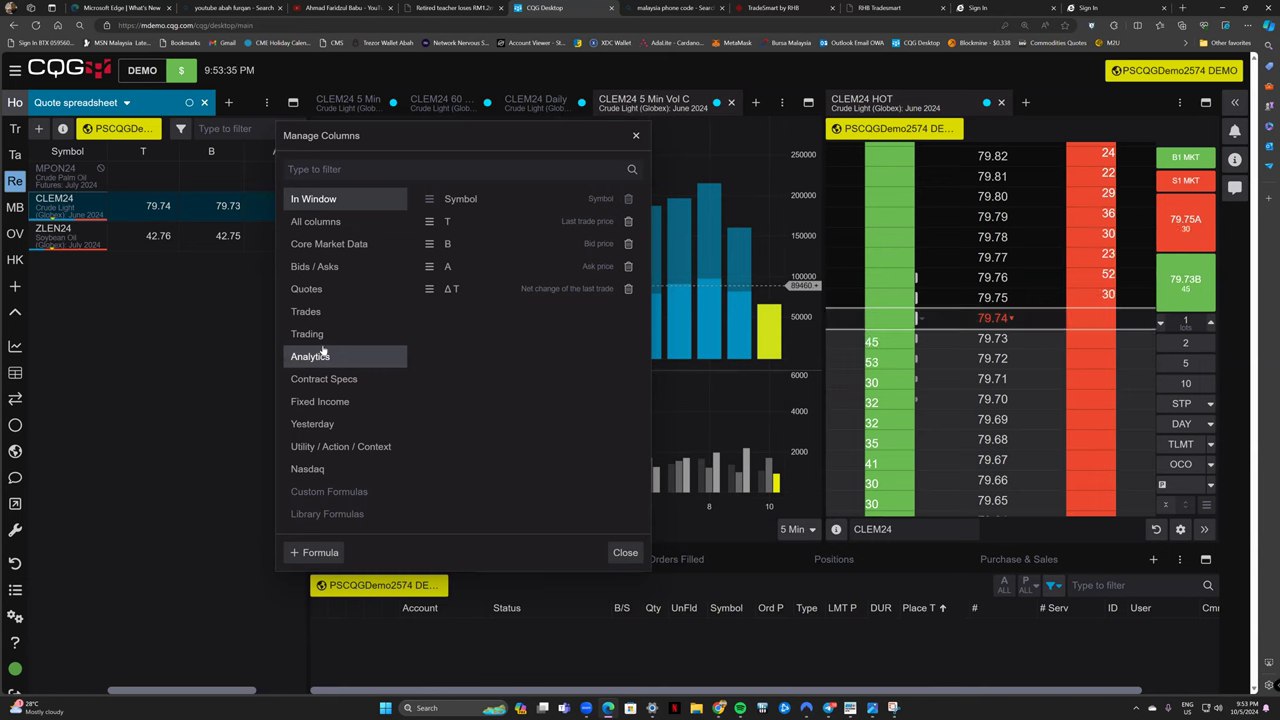
click(328, 224)
scroll(503, 310, down, 2)
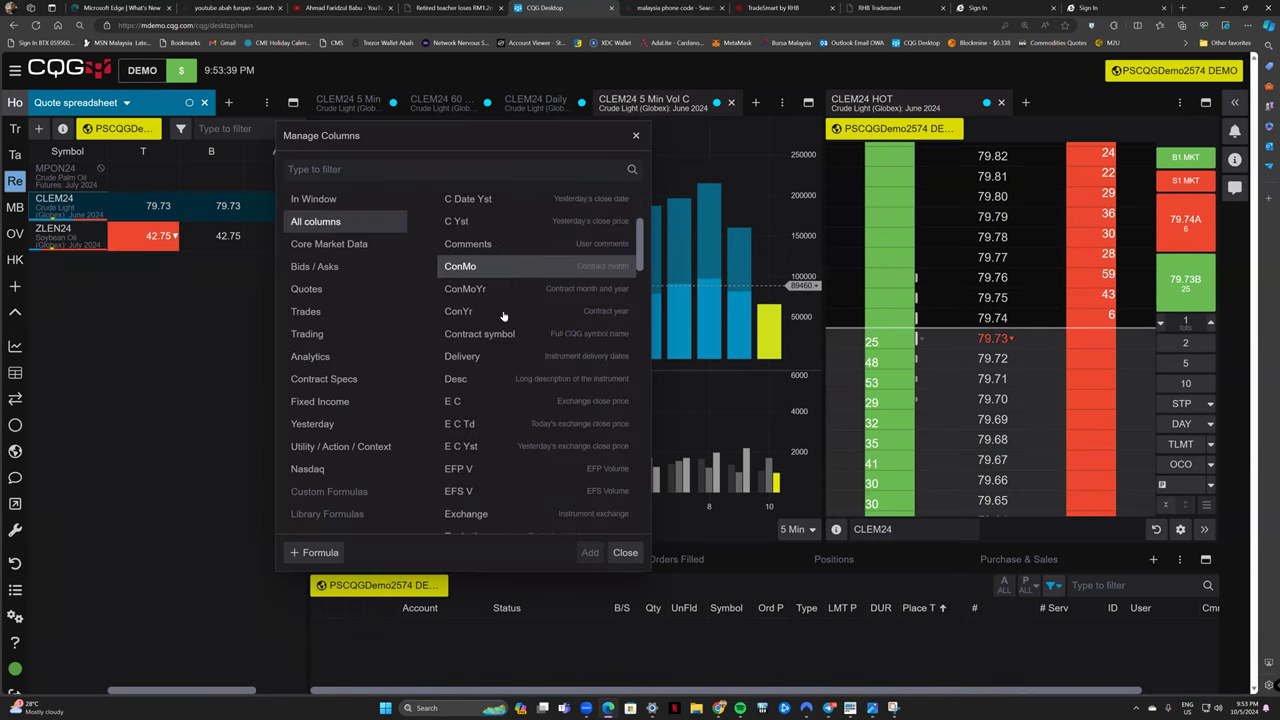
scroll(503, 316, down, 5)
scroll(503, 316, down, 1)
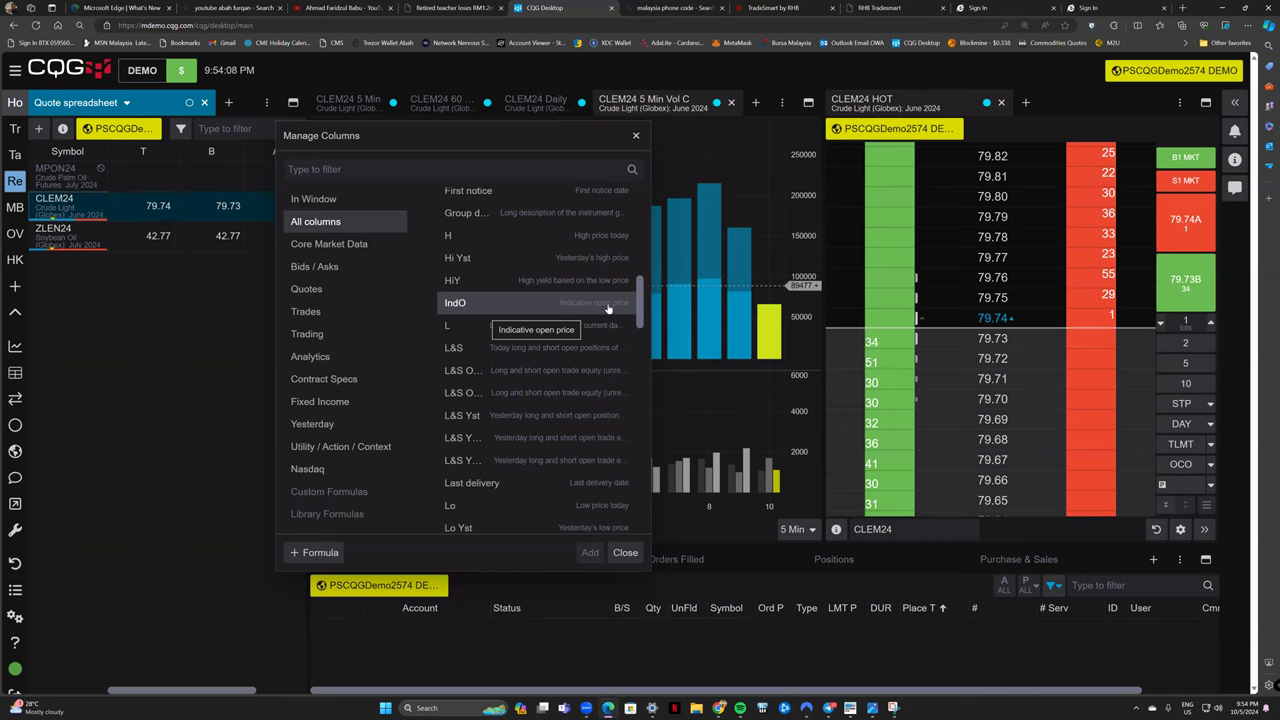
click(607, 305)
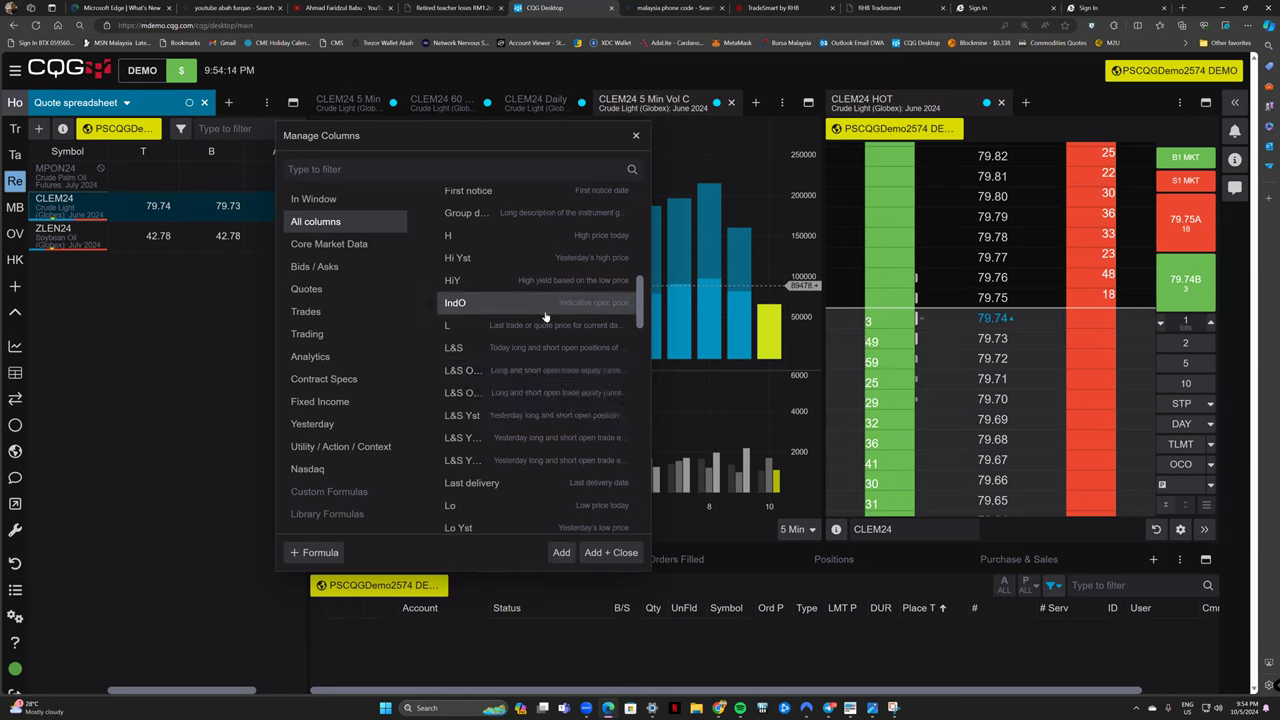
Step: Pick IndO and H from All columns and add them to the quote spreadsheet with Add + Close
scroll(545, 316, up, 1)
scroll(545, 316, up, 5)
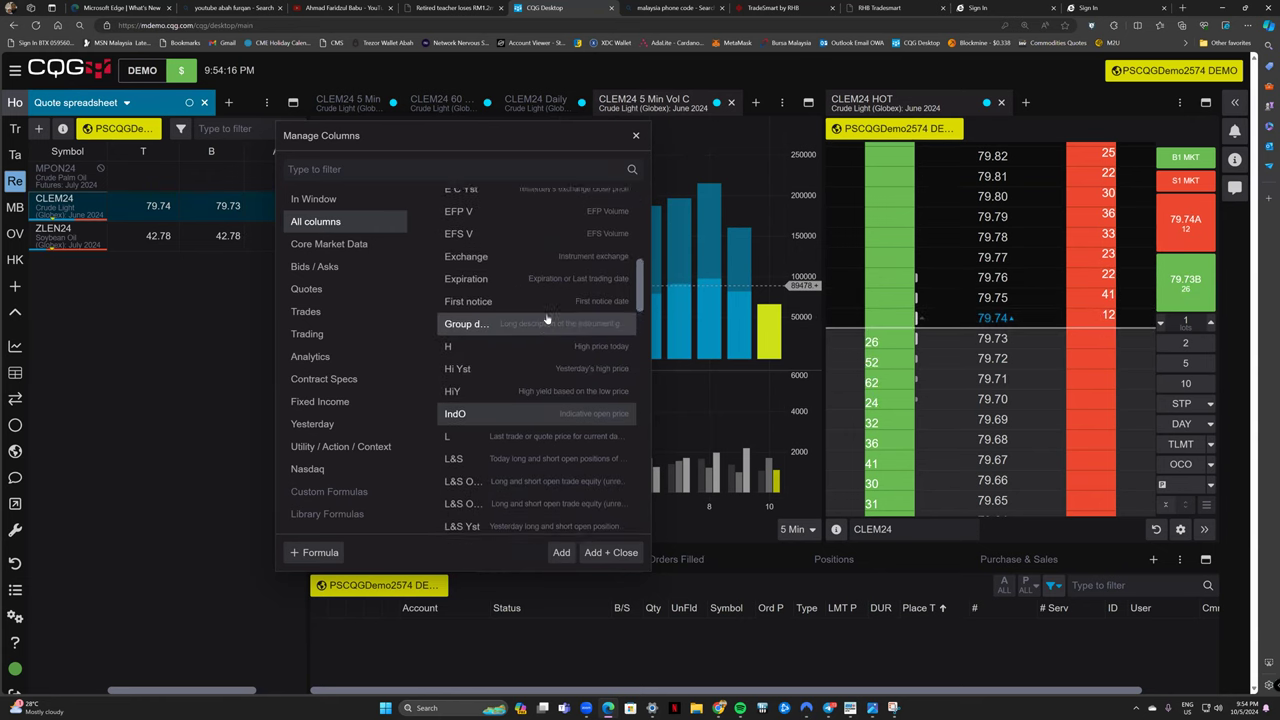
scroll(546, 319, up, 2)
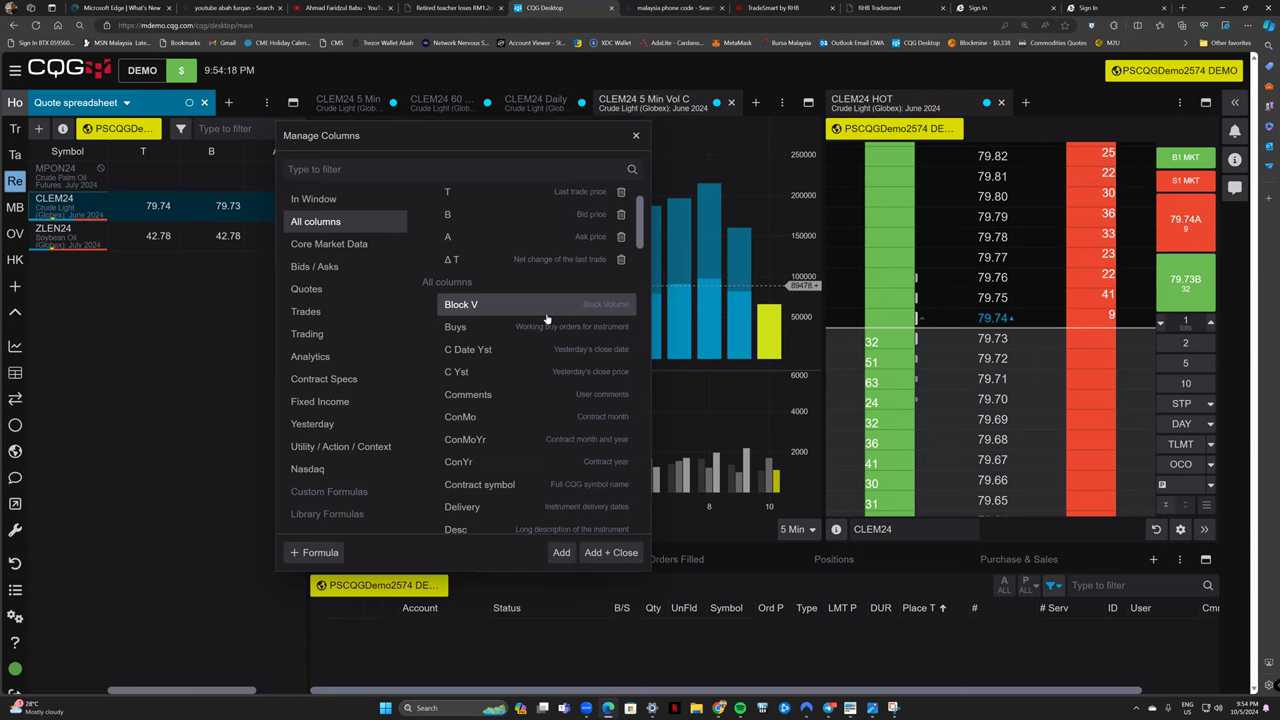
scroll(546, 319, down, 10)
scroll(546, 319, down, 10)
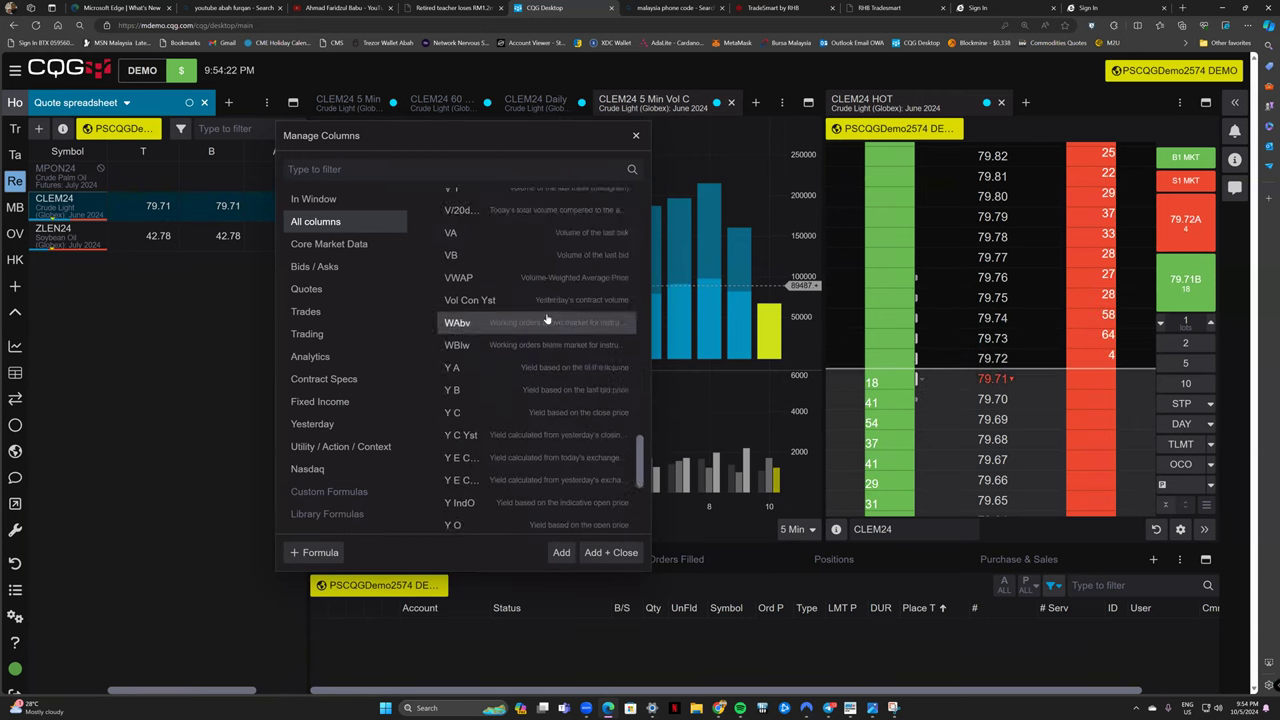
scroll(546, 319, up, 2)
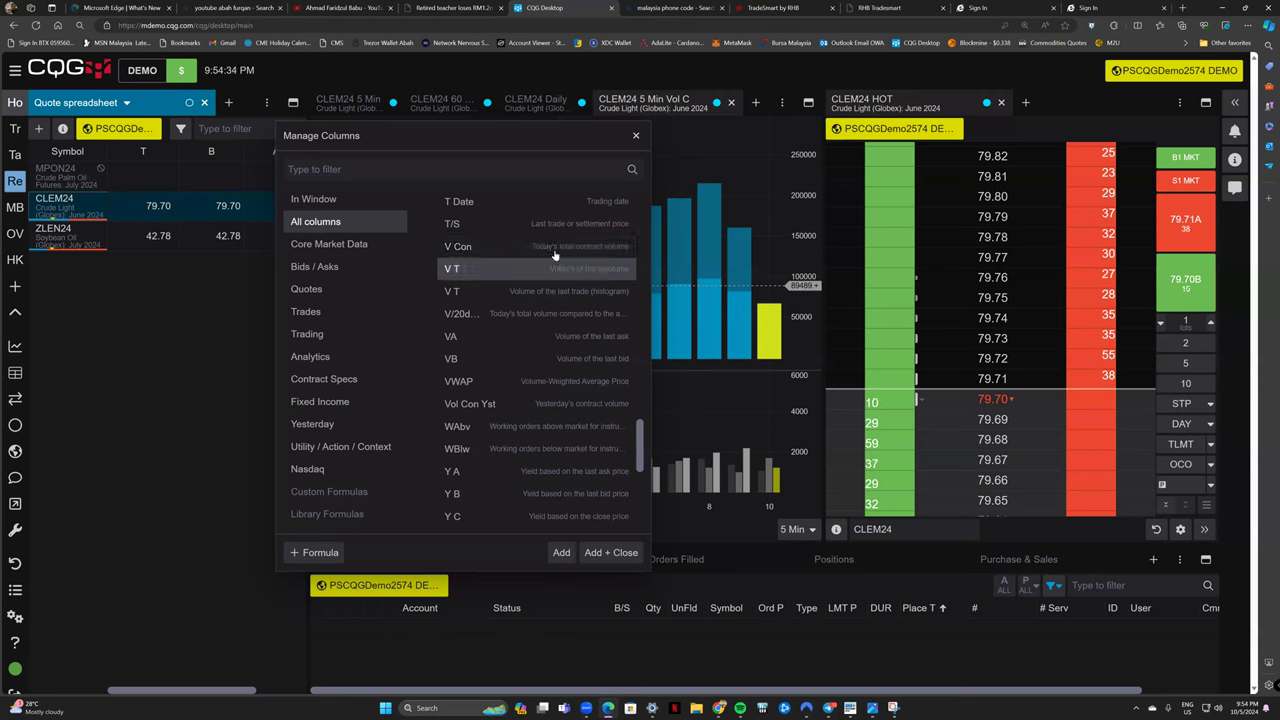
scroll(541, 389, up, 2)
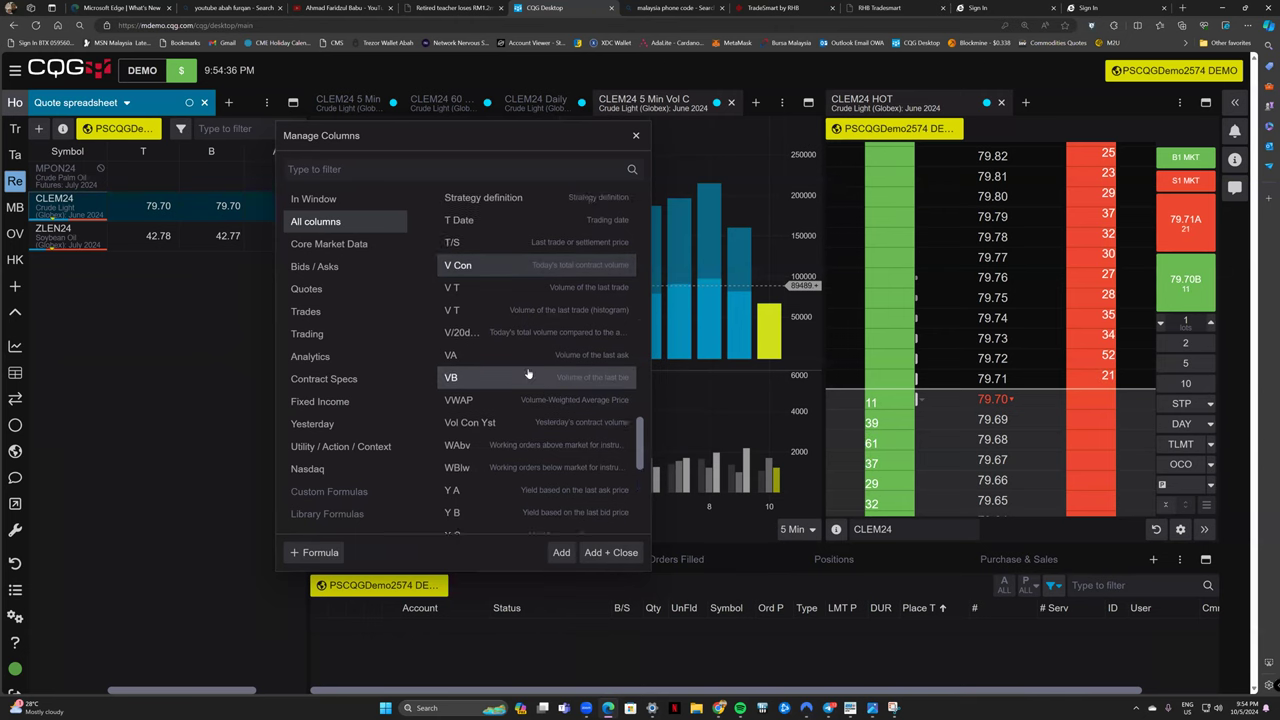
scroll(545, 390, up, 15)
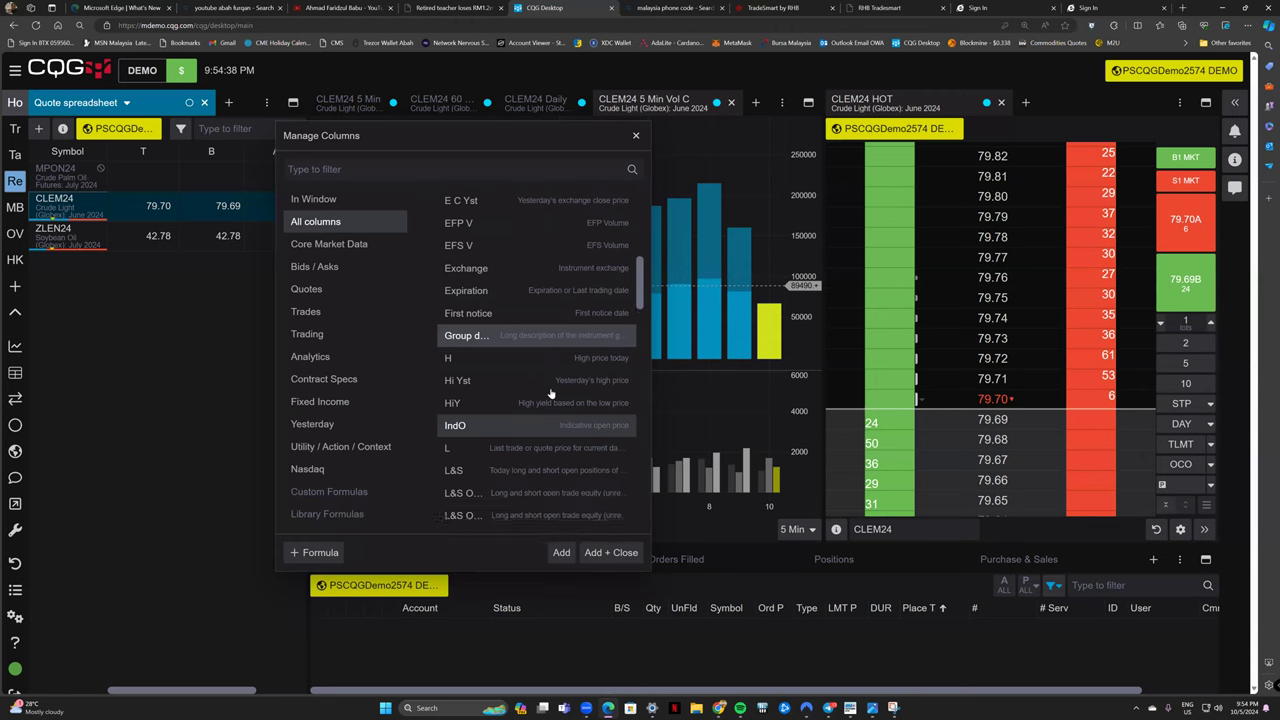
scroll(549, 392, down, 10)
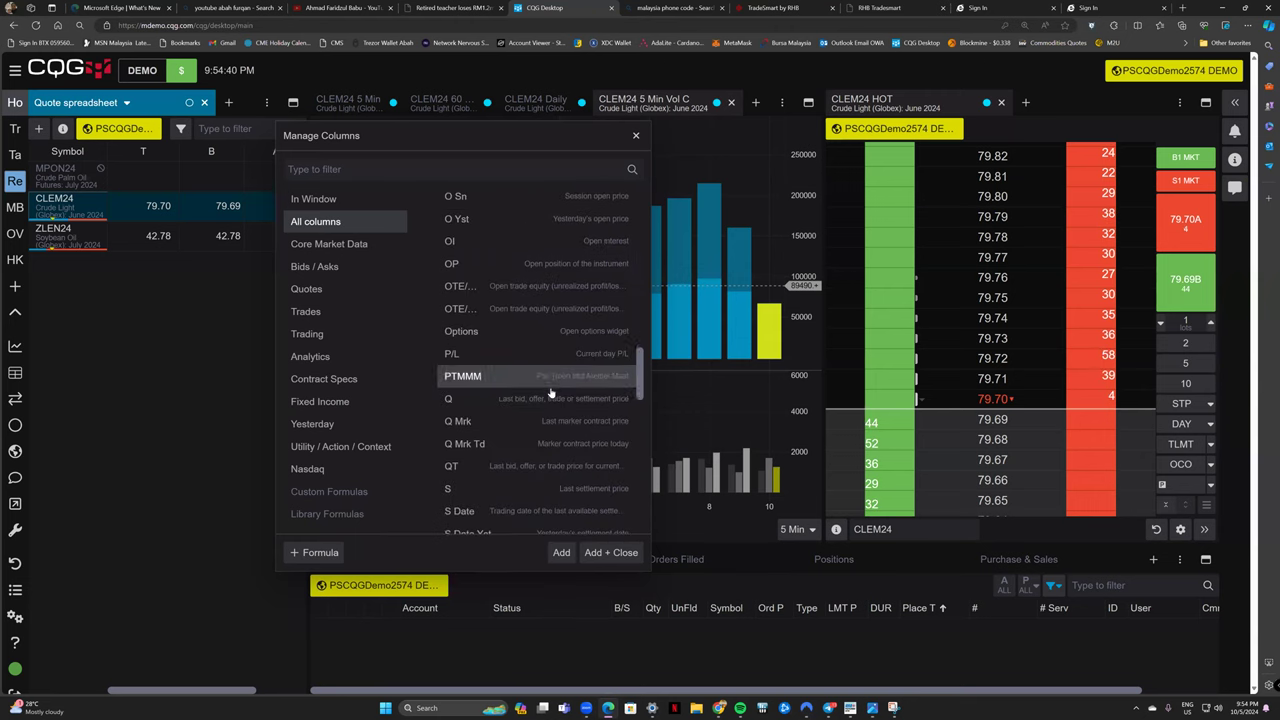
scroll(549, 391, down, 12)
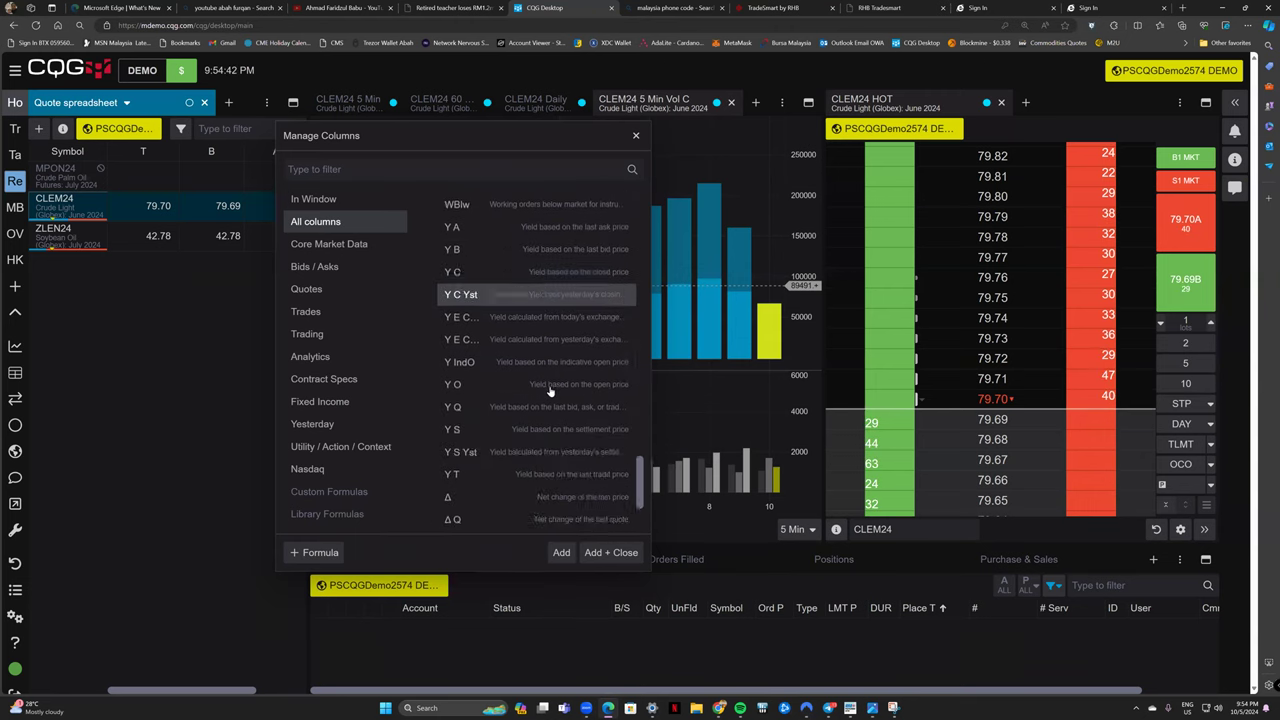
scroll(549, 391, down, 1)
scroll(549, 388, up, 12)
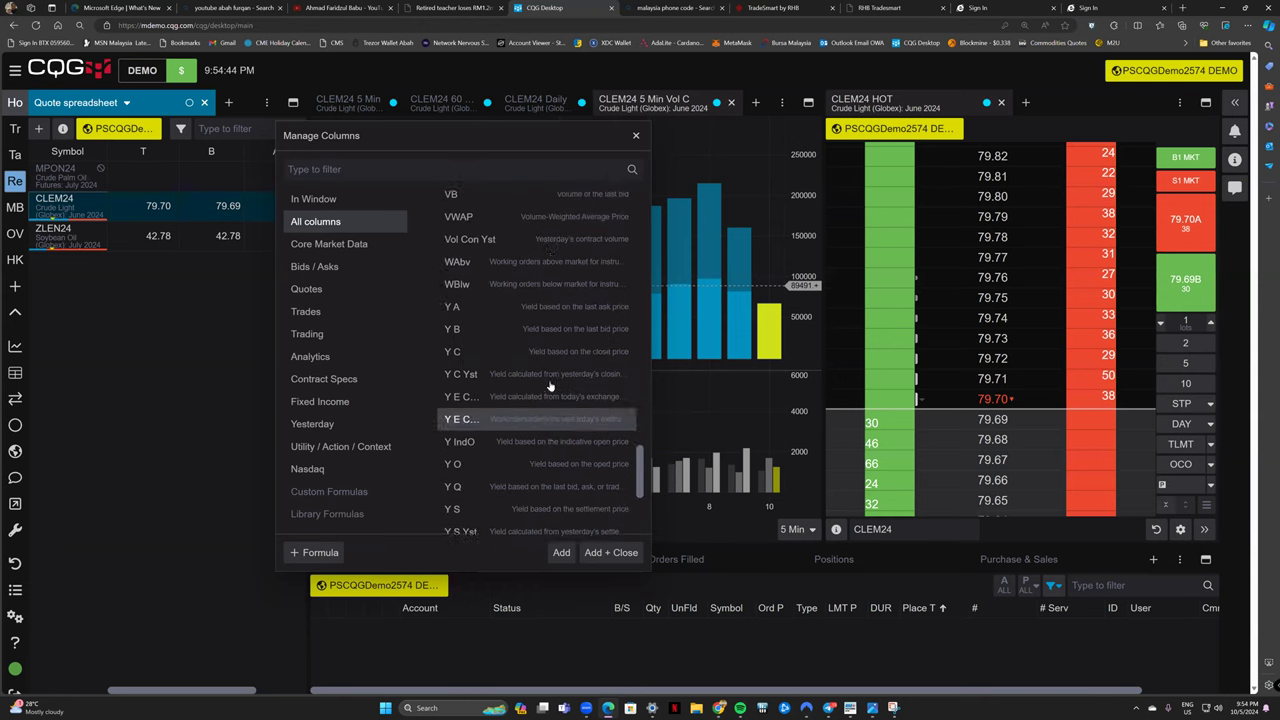
scroll(493, 340, up, 8)
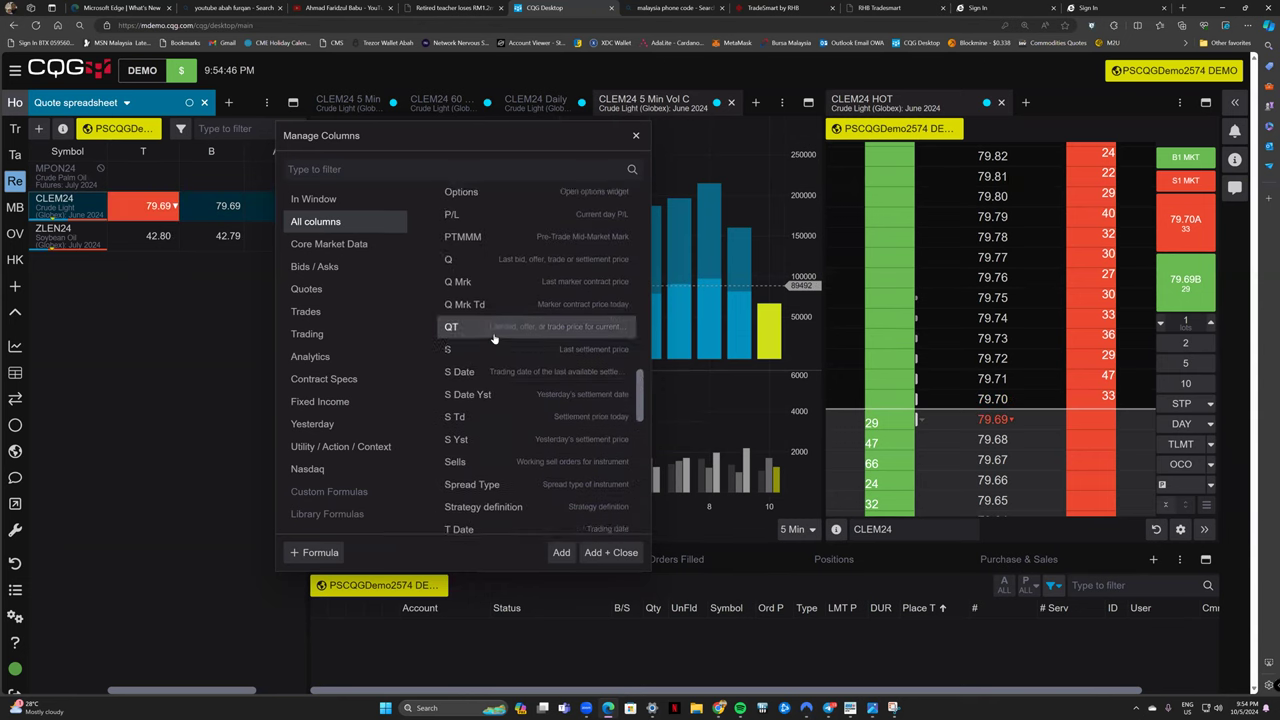
scroll(493, 340, up, 1)
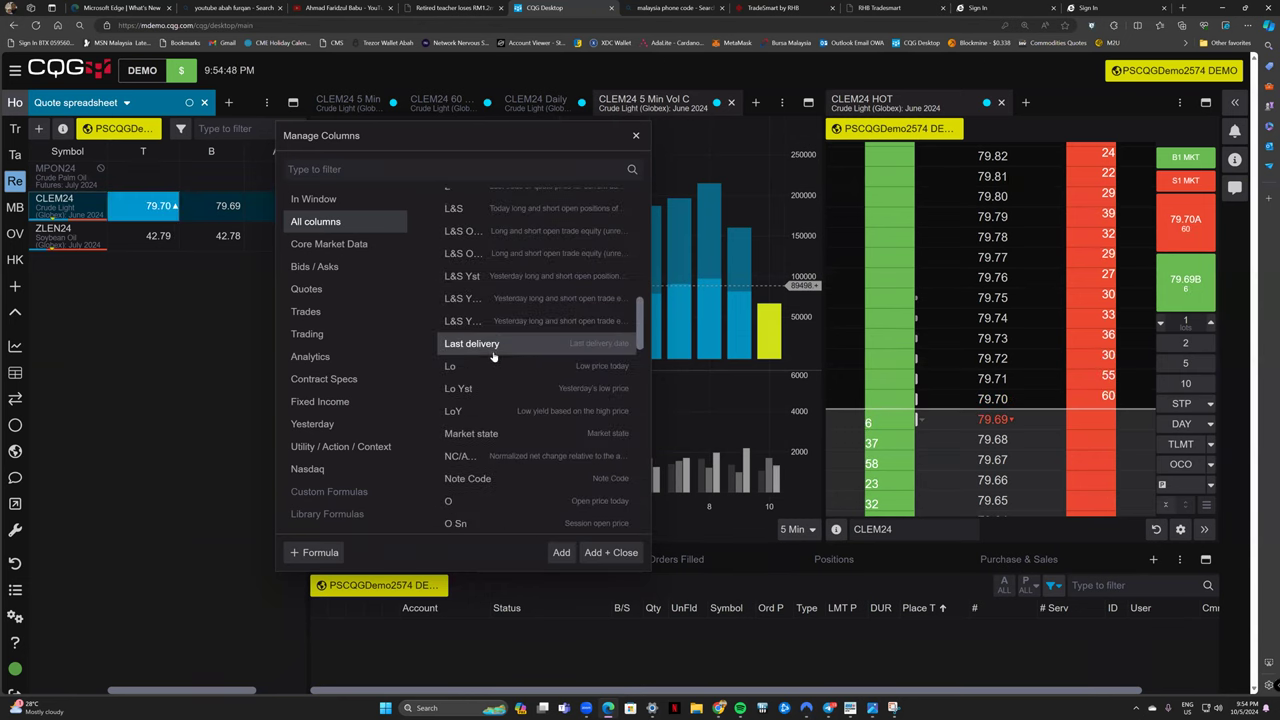
scroll(493, 306, up, 3)
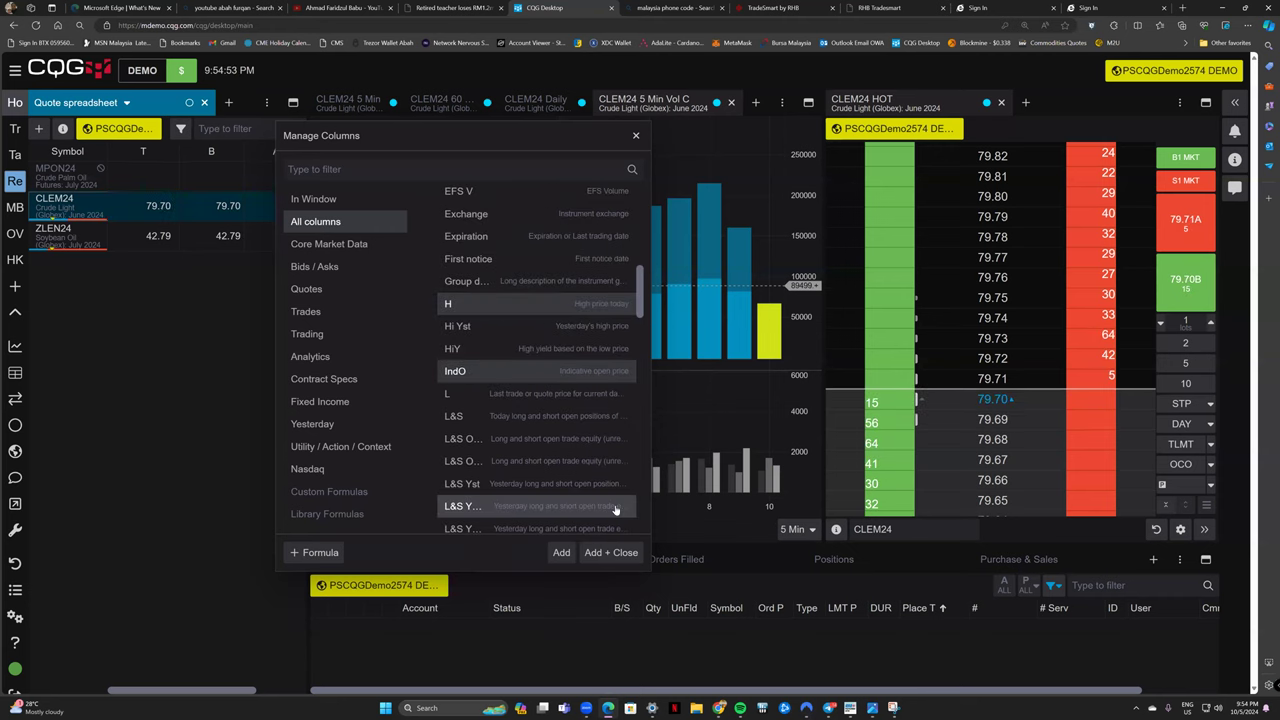
click(609, 553)
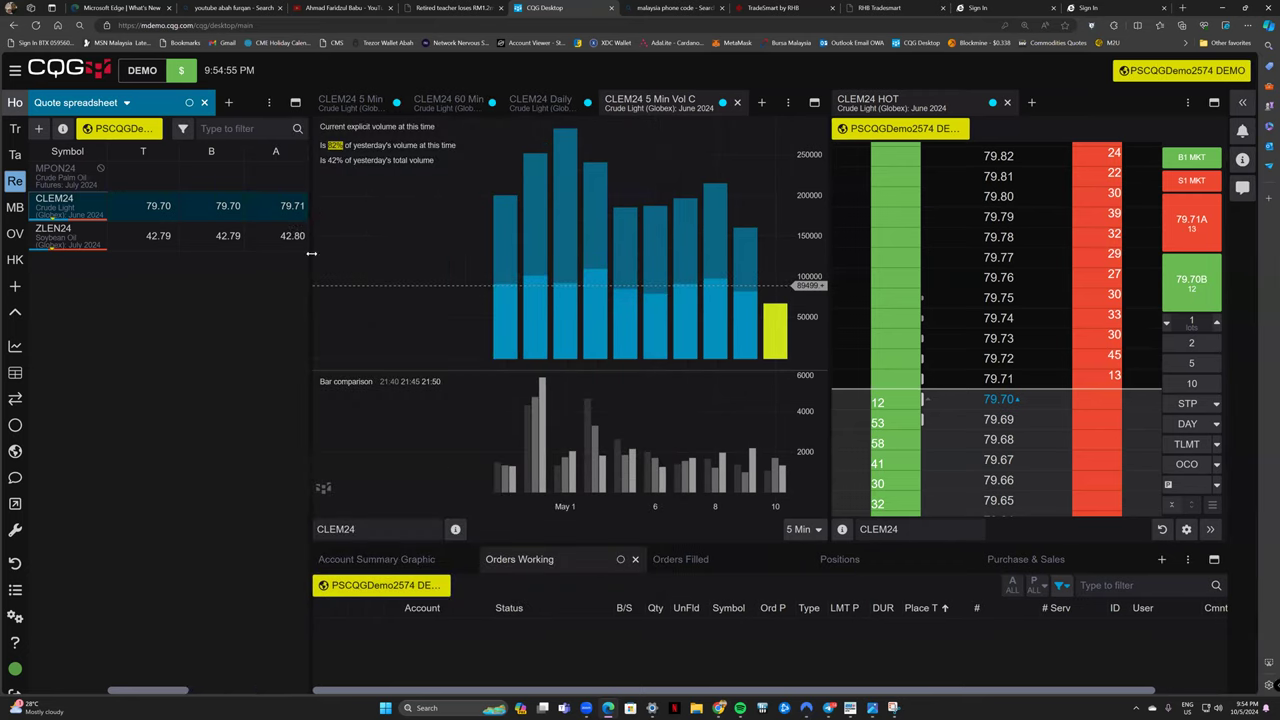
Step: Close the CLEM24 5 Min Vol C chart and dock the widened quote spreadsheet above the resized chart panel
drag(311, 183, 231, 228)
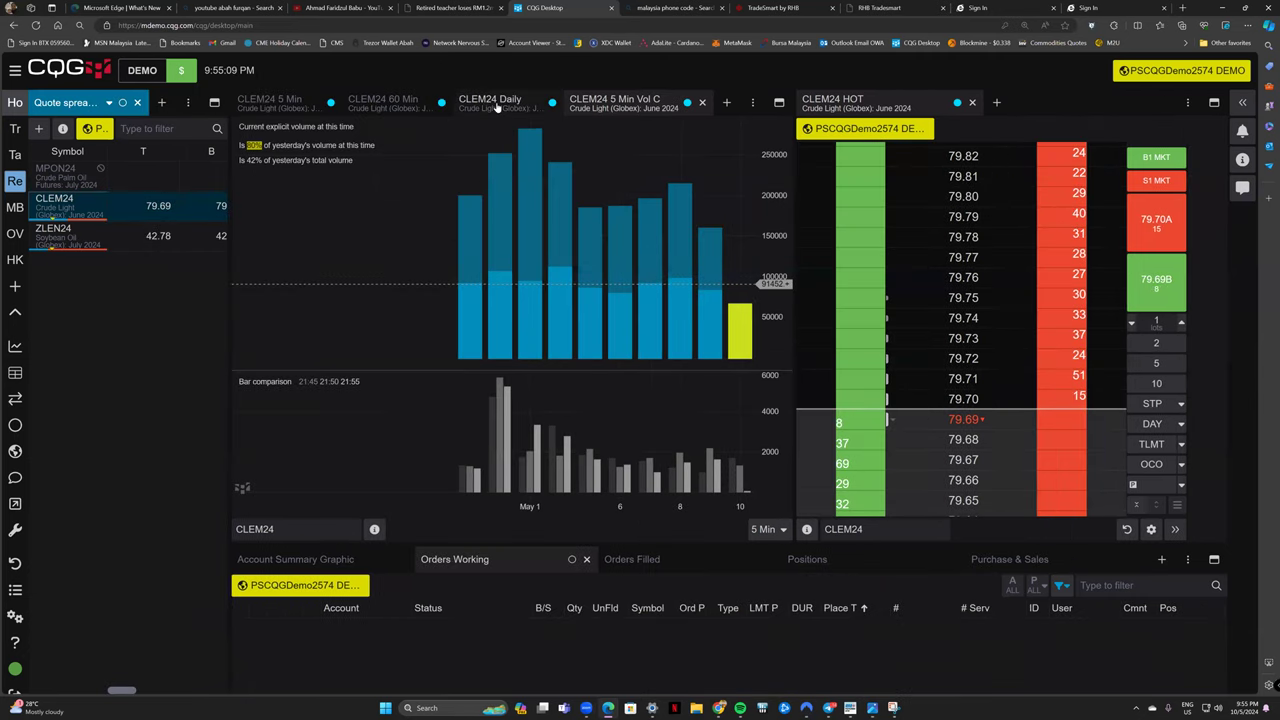
click(702, 102)
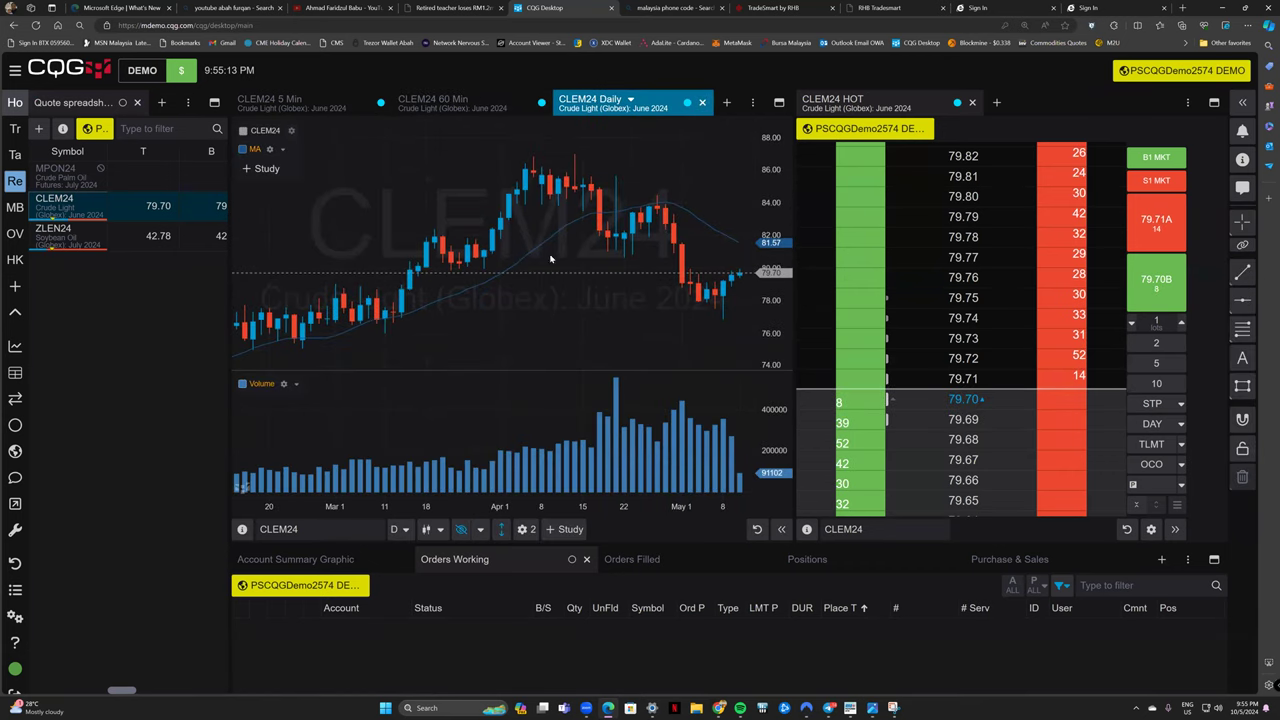
drag(78, 106, 540, 380)
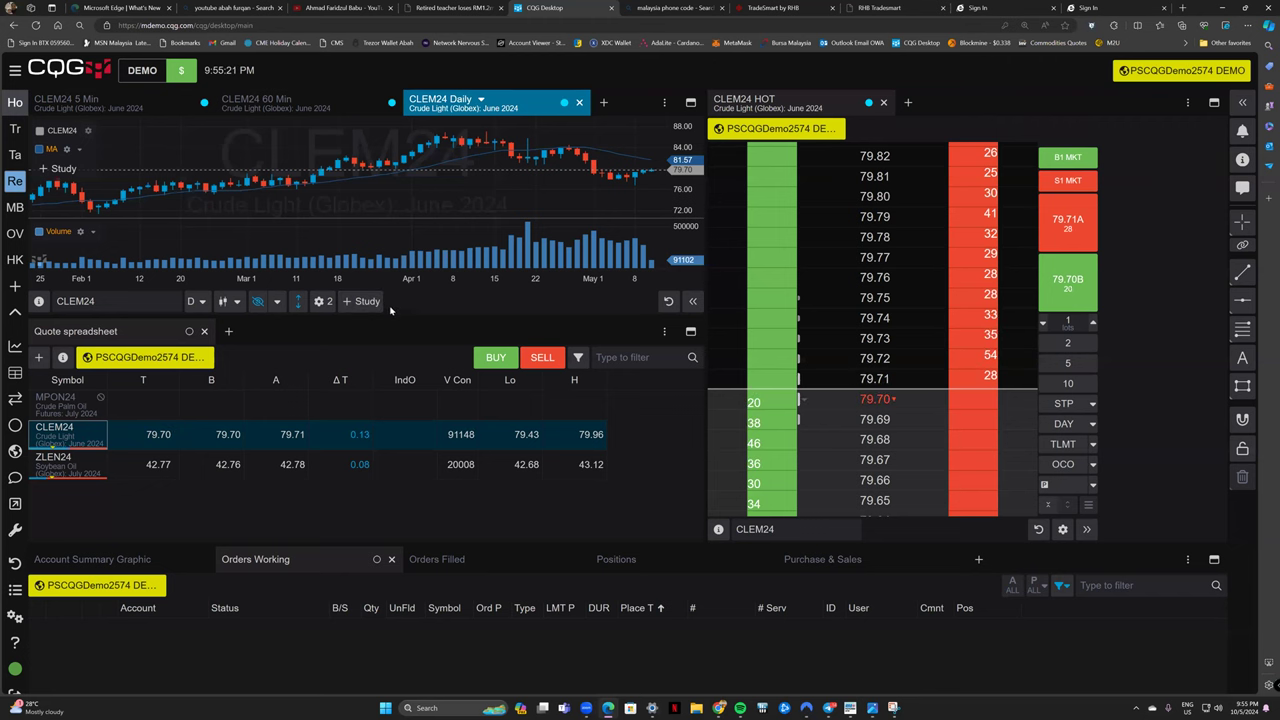
drag(388, 316, 391, 364)
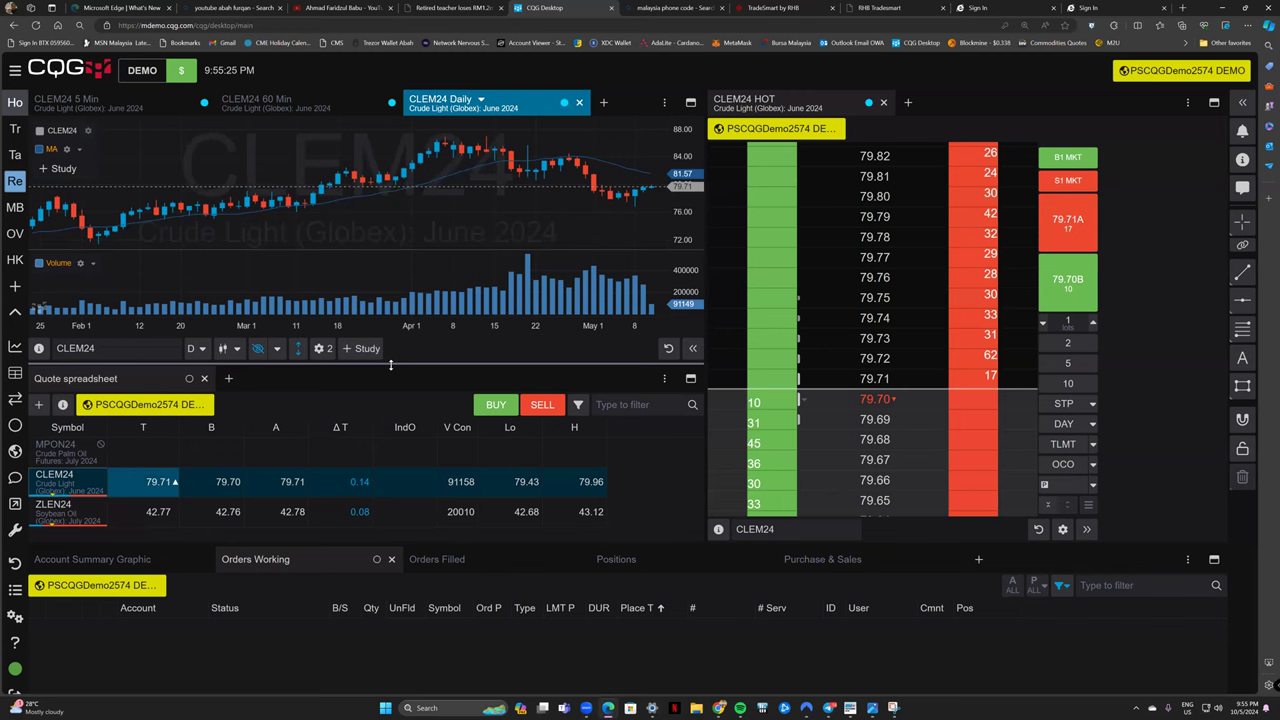
drag(75, 380, 307, 167)
drag(330, 316, 320, 269)
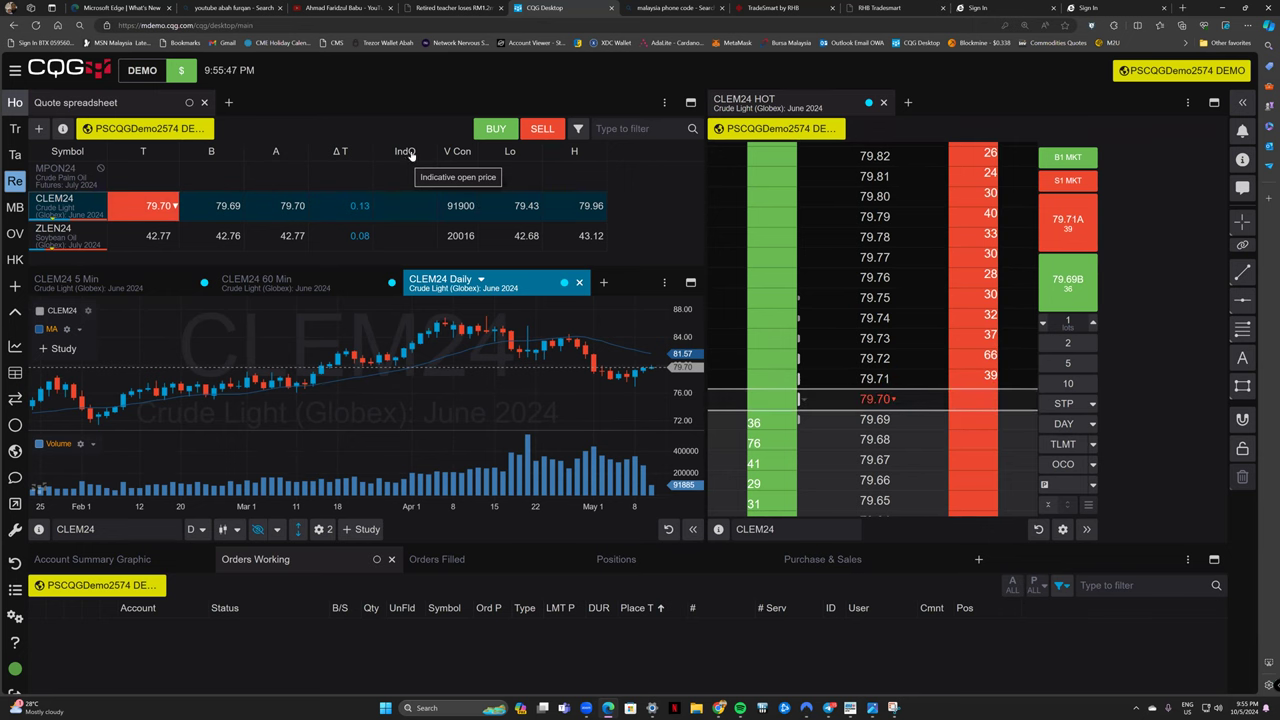
Step: In Manage columns' In Window list, move IndO right after Symbol and V Con before ΔT
click(664, 104)
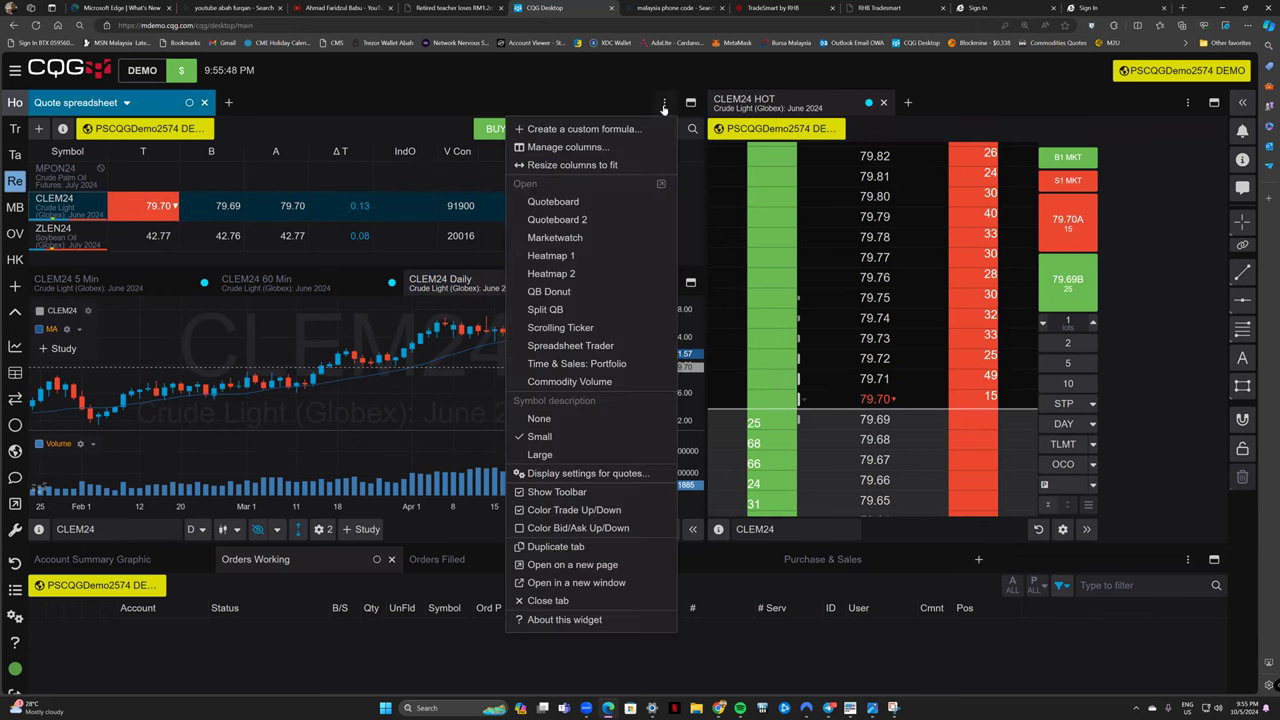
click(601, 148)
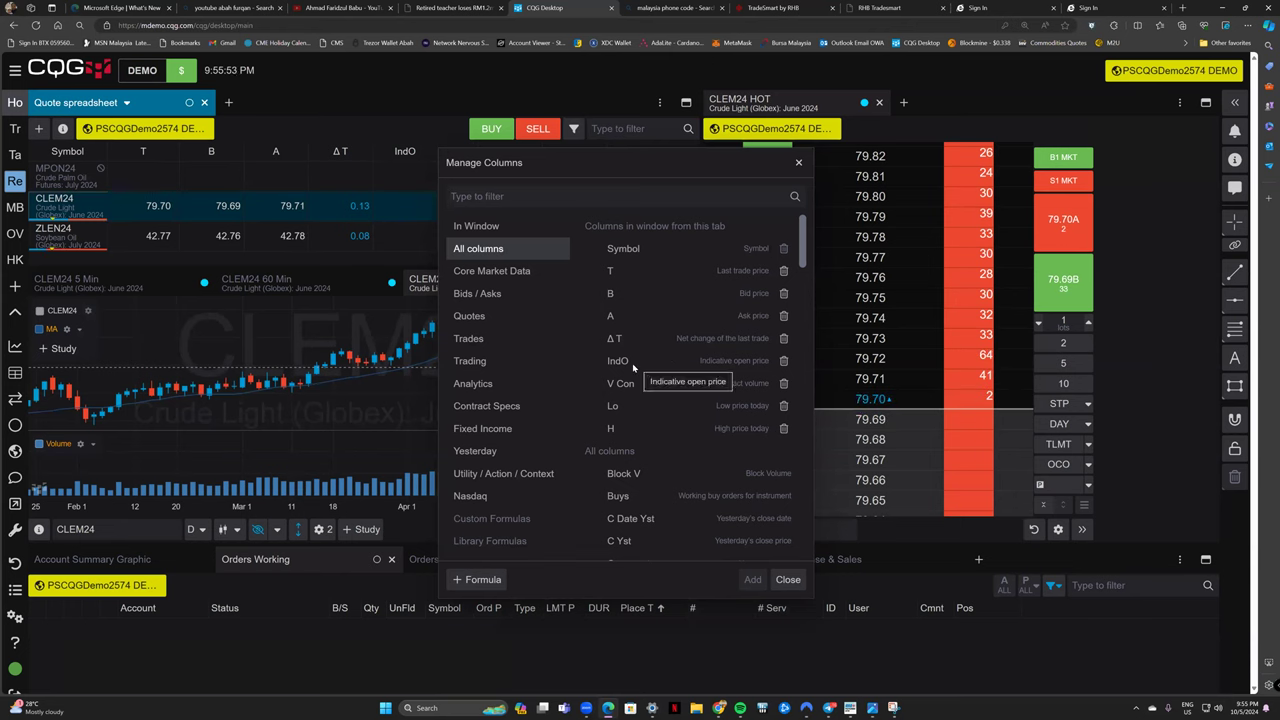
scroll(665, 372, down, 5)
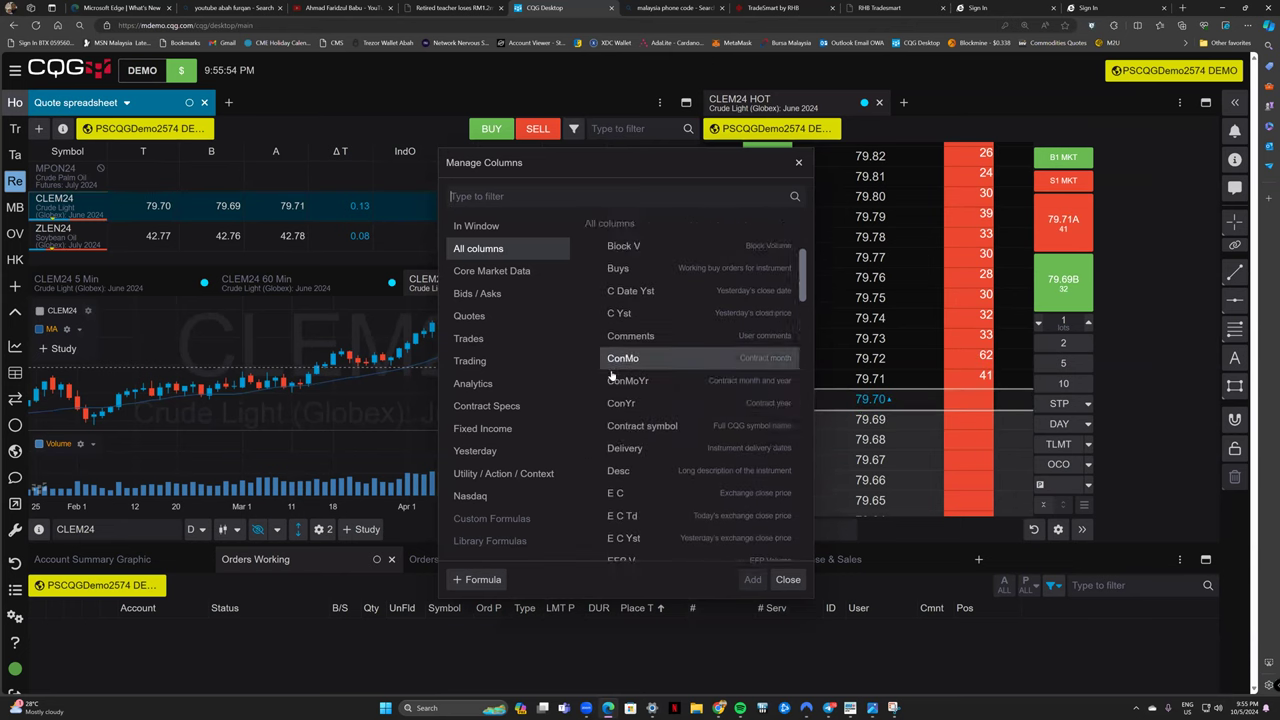
click(476, 228)
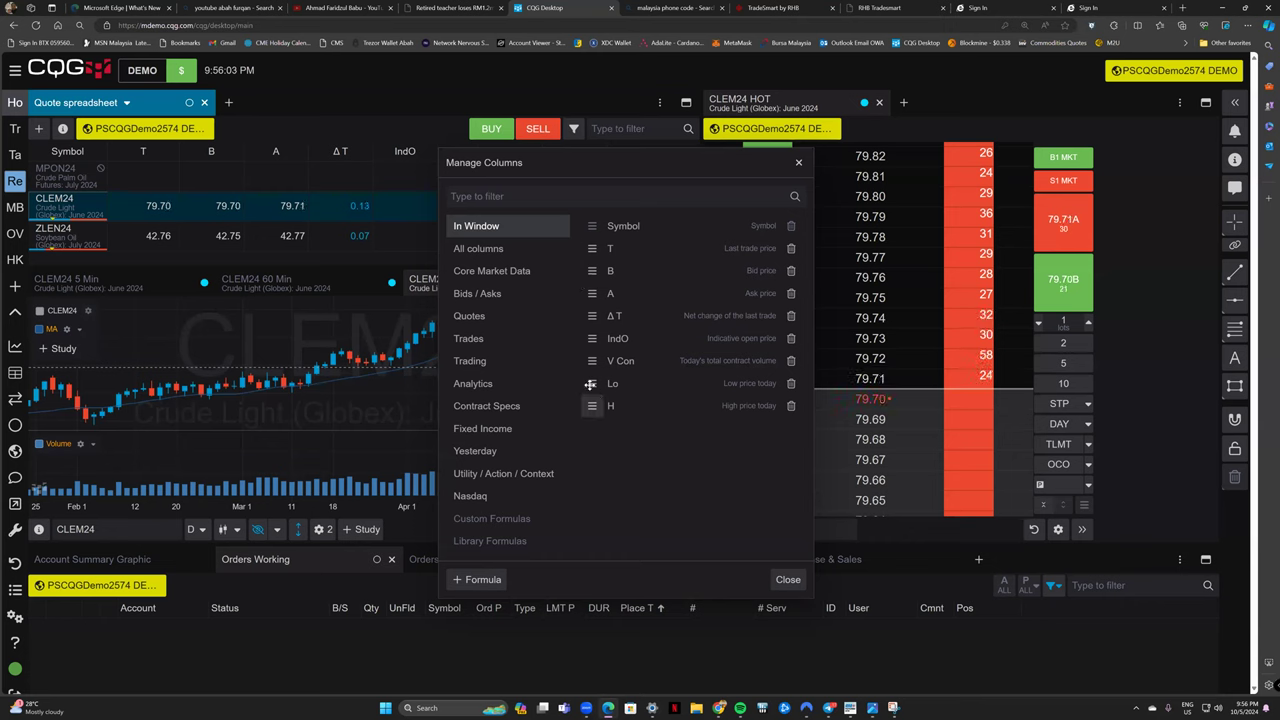
drag(592, 341, 582, 250)
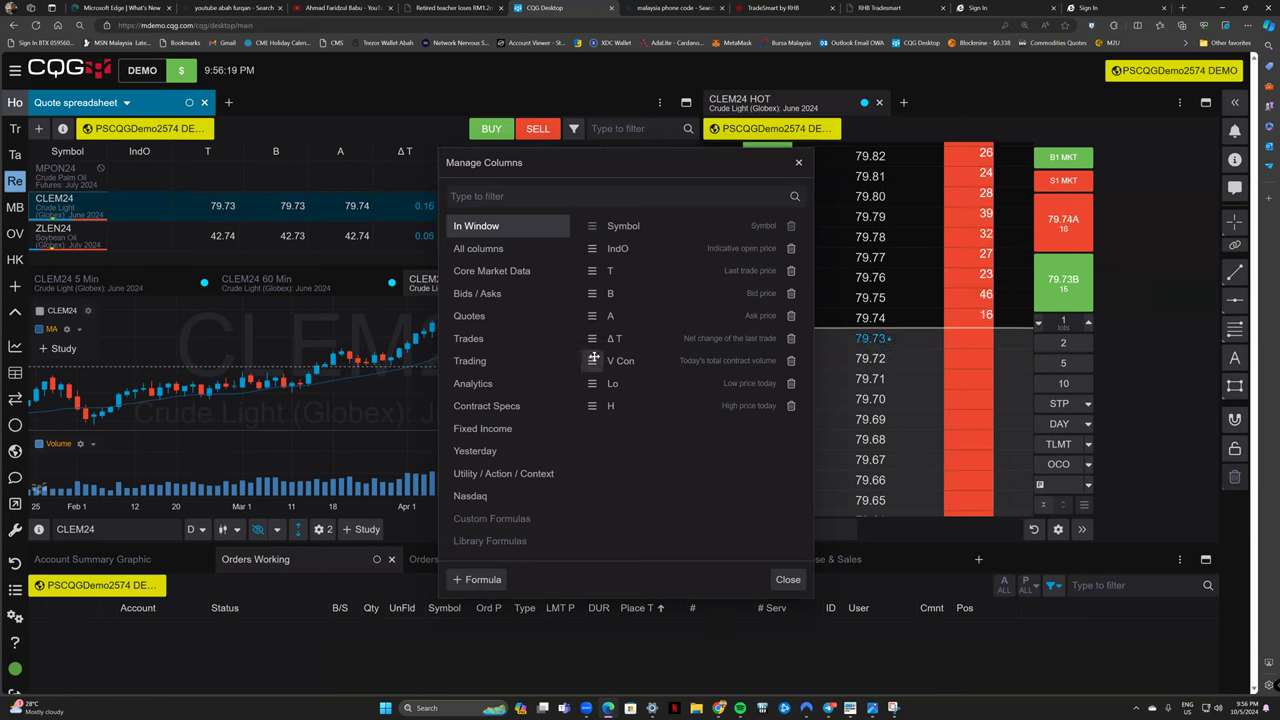
drag(593, 360, 595, 338)
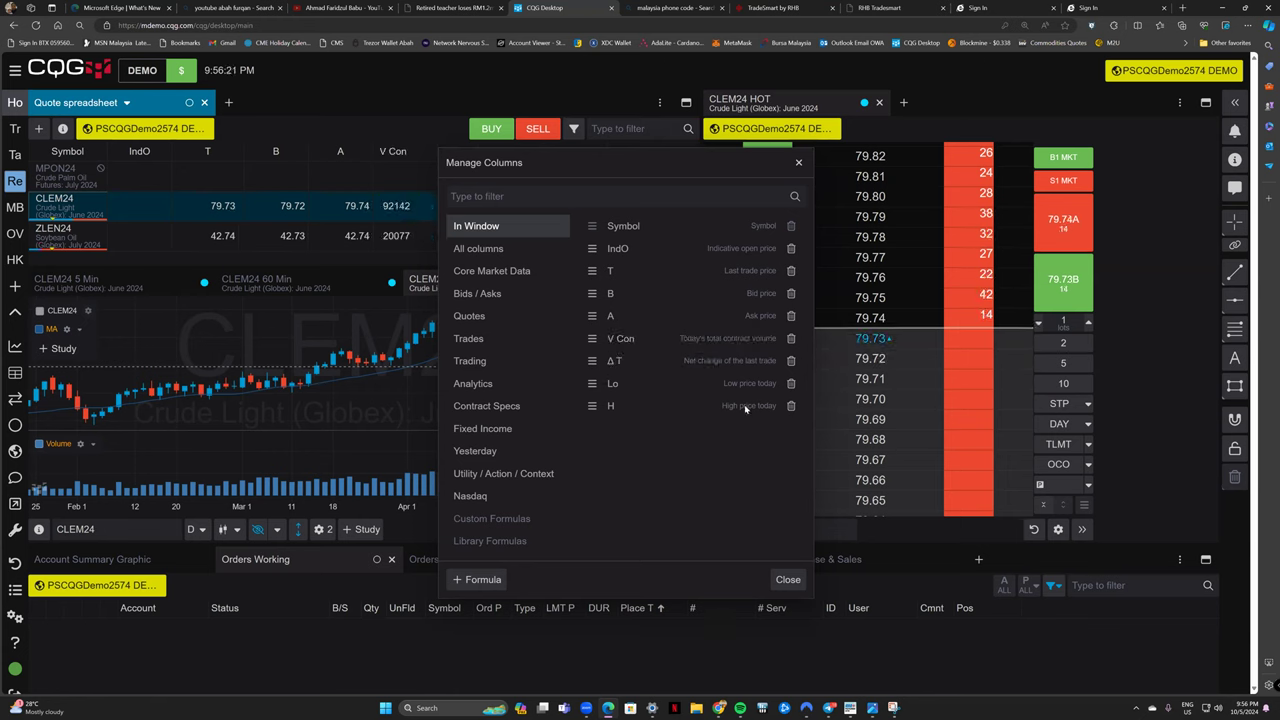
click(786, 579)
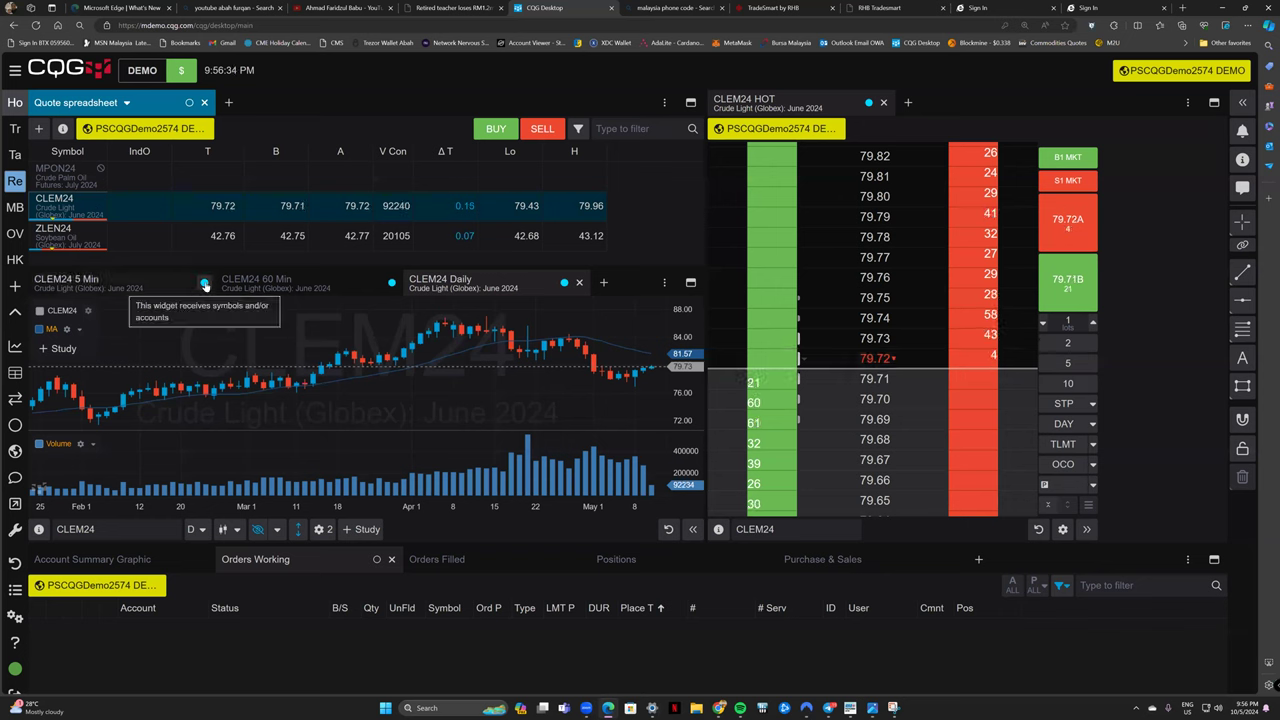
Step: Switch the chart panel to CLEM24 60 Min and bring up the quote spreadsheet's colour-link choices
click(204, 284)
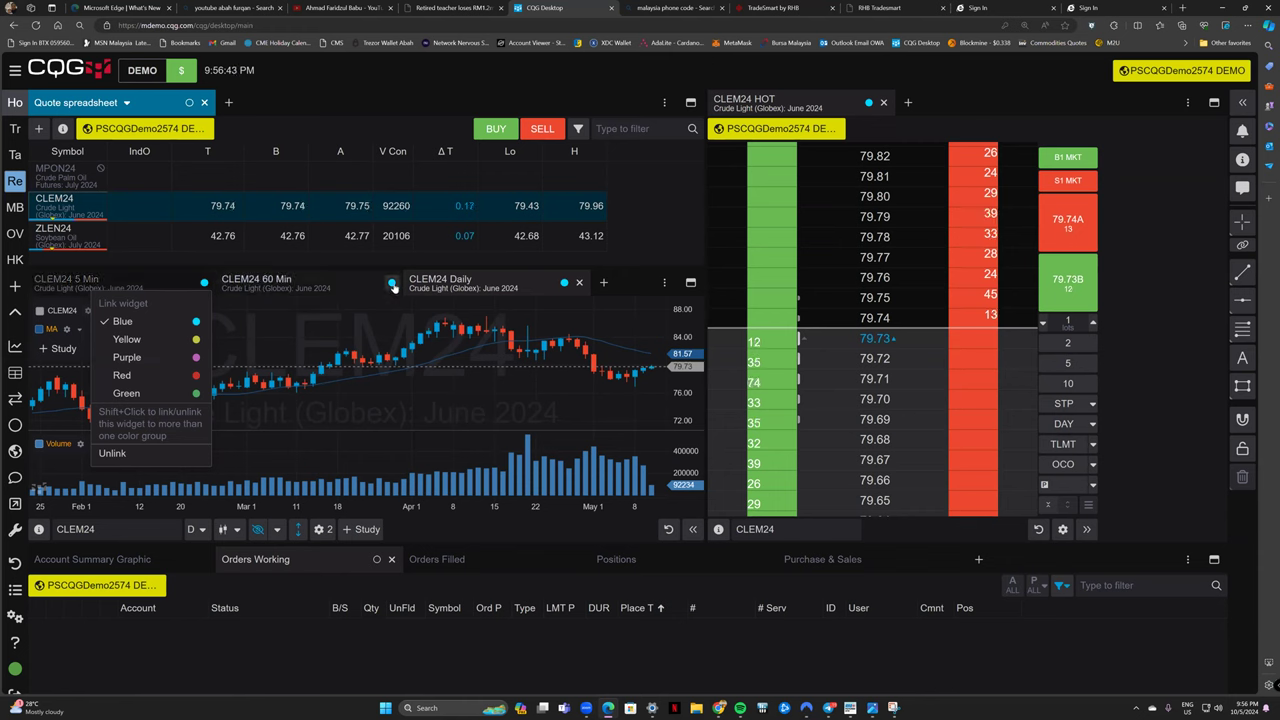
click(375, 288)
click(376, 284)
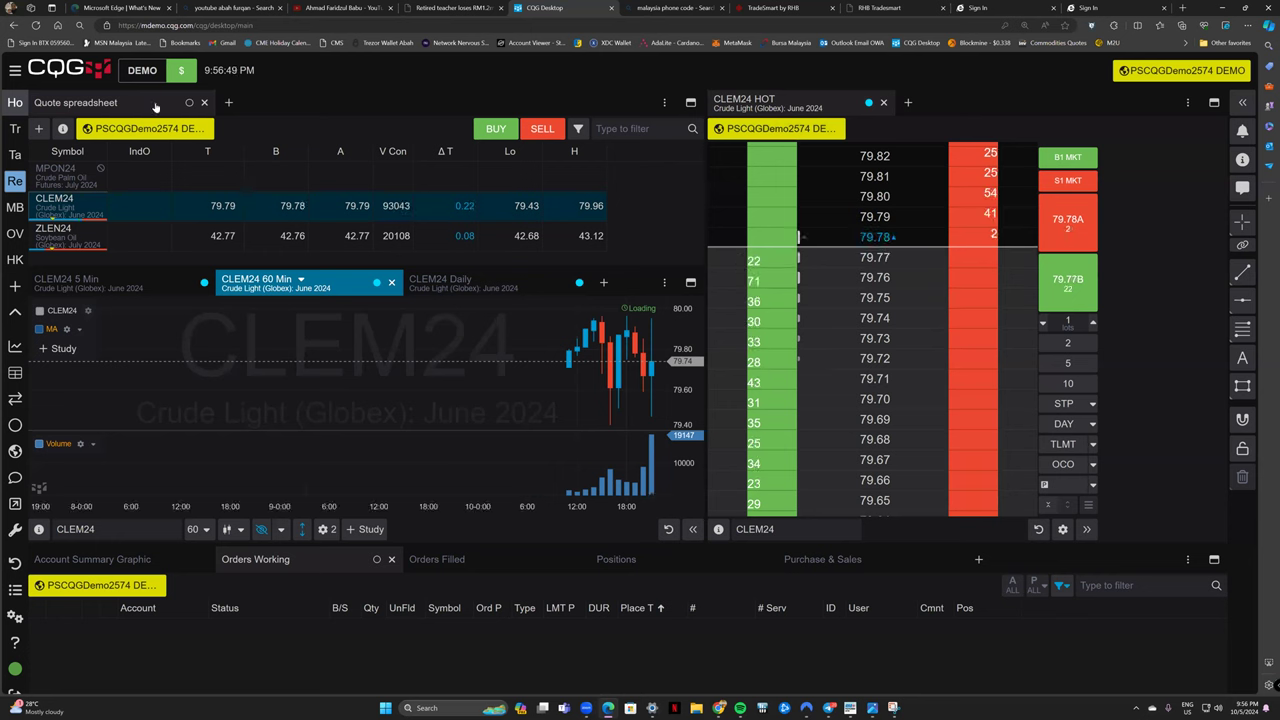
click(82, 183)
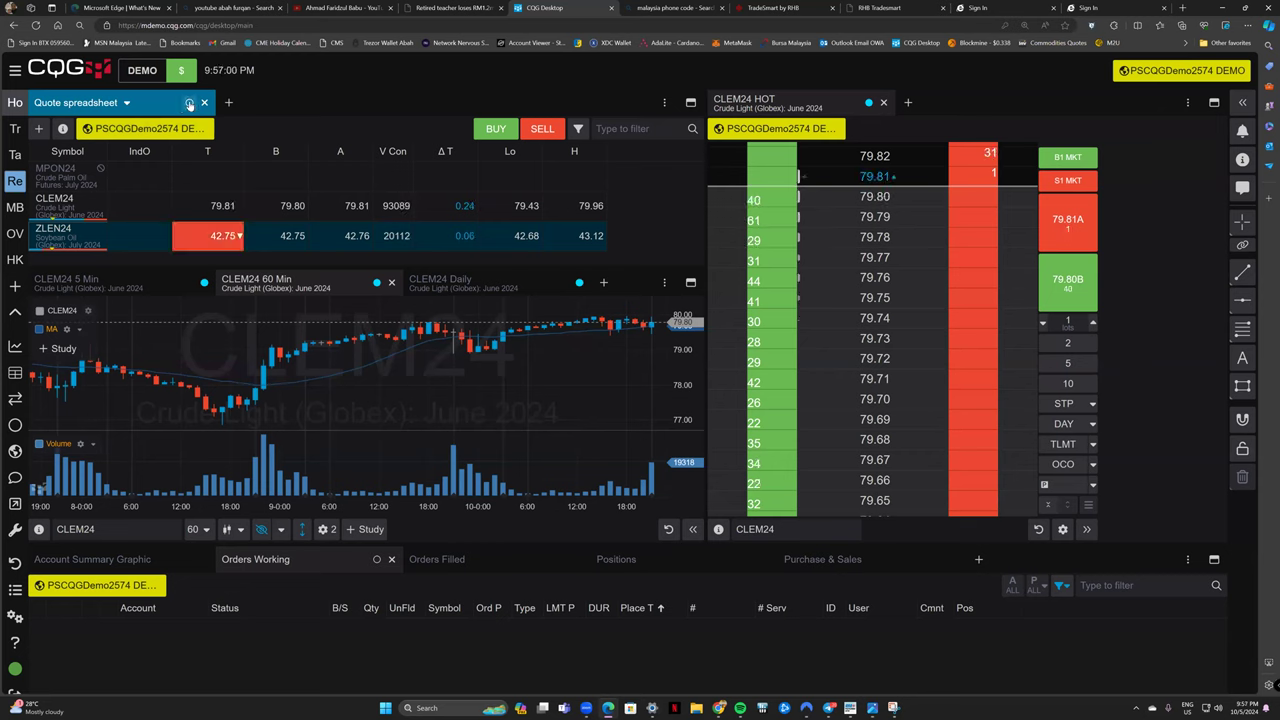
click(189, 104)
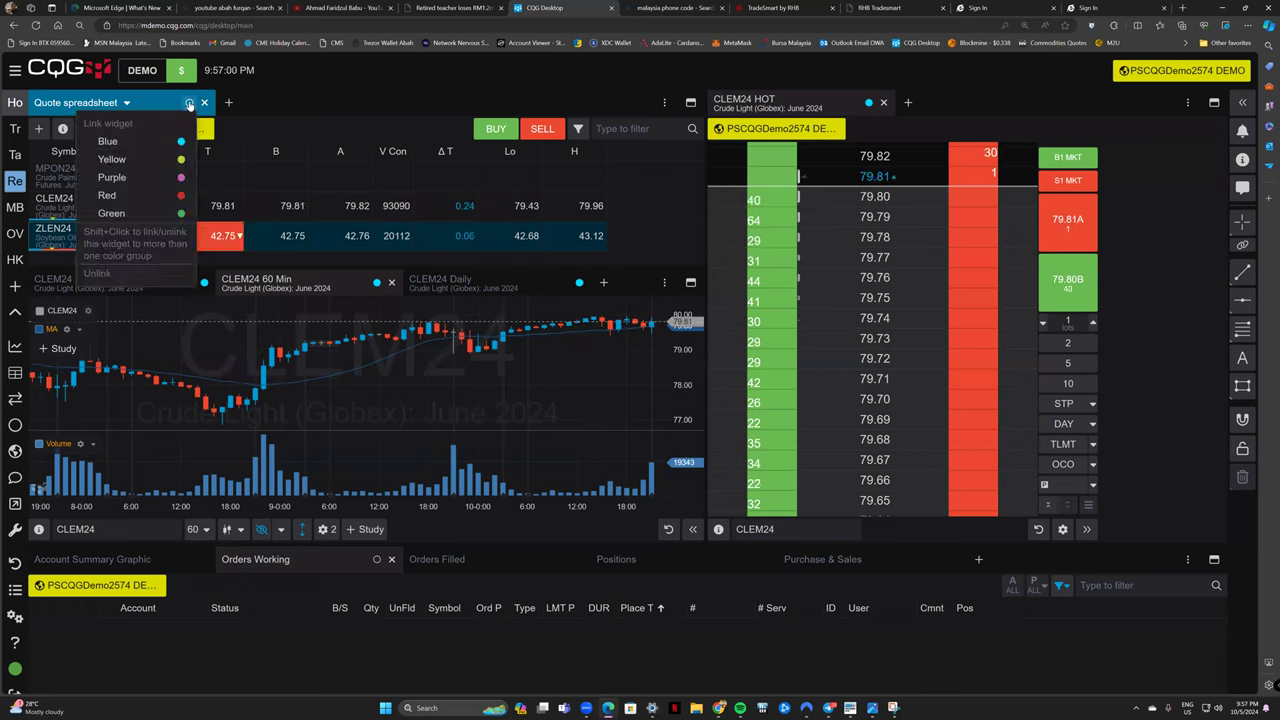
Step: Link the quote spreadsheet to the Blue group and load MPON24, then CLEM24, into the linked widgets
click(120, 147)
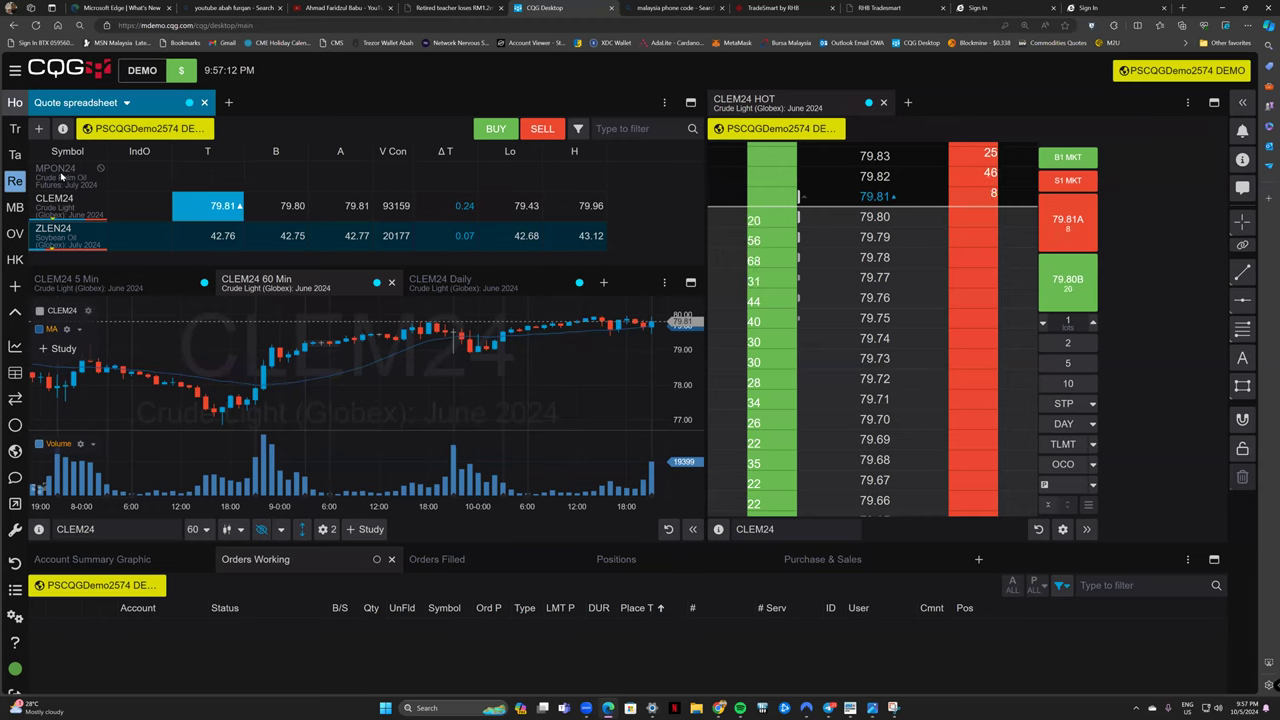
click(60, 178)
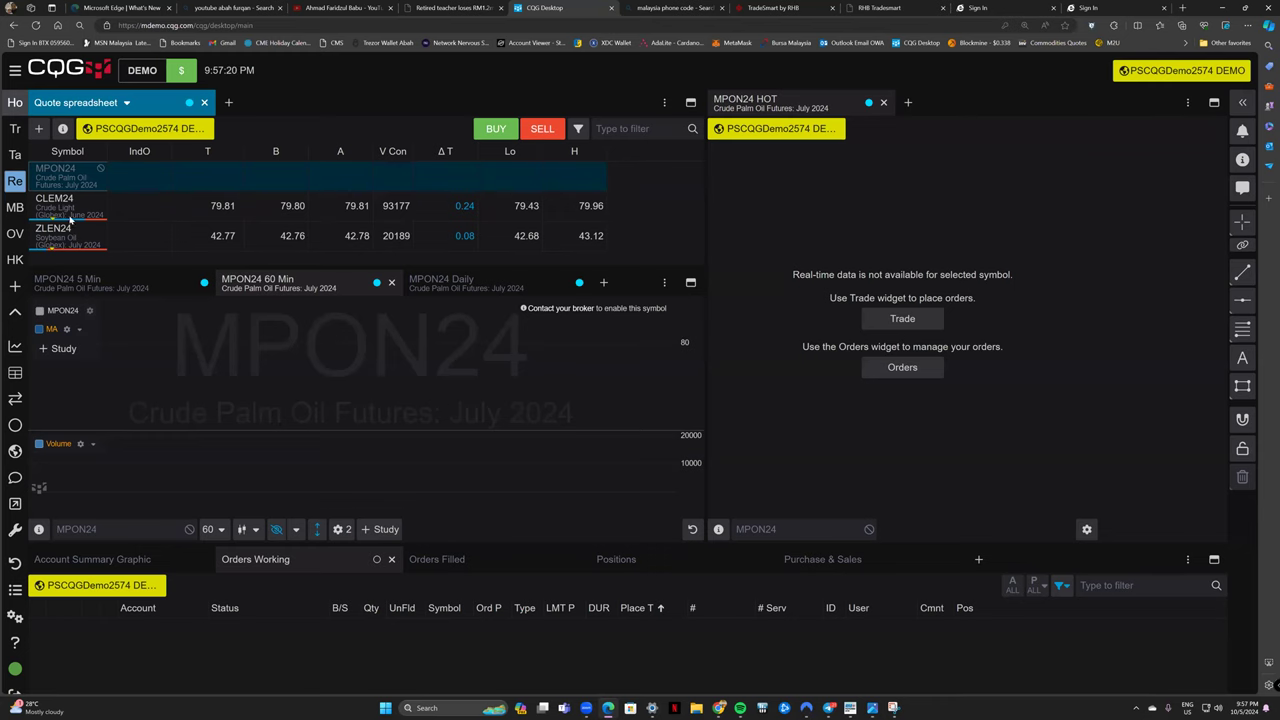
click(65, 208)
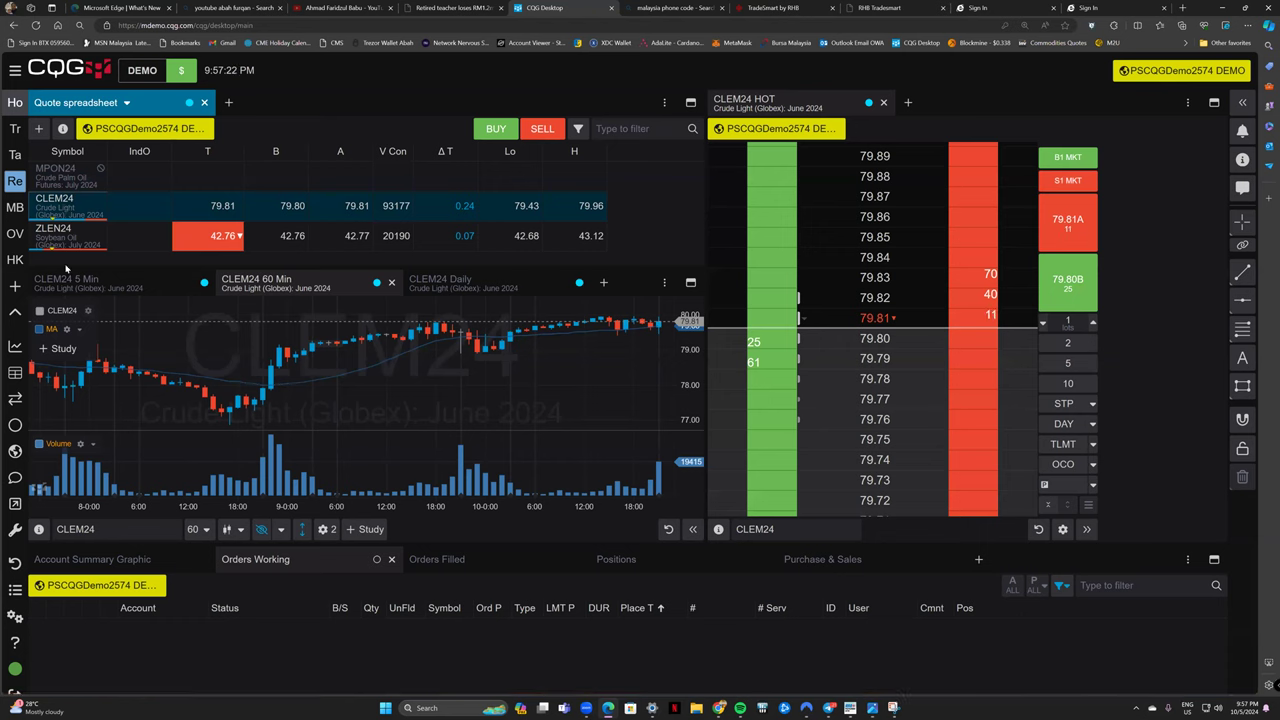
Step: Show the Daily chart and load ZLEN24 Soybean Oil into it and the HOT ladder
click(240, 284)
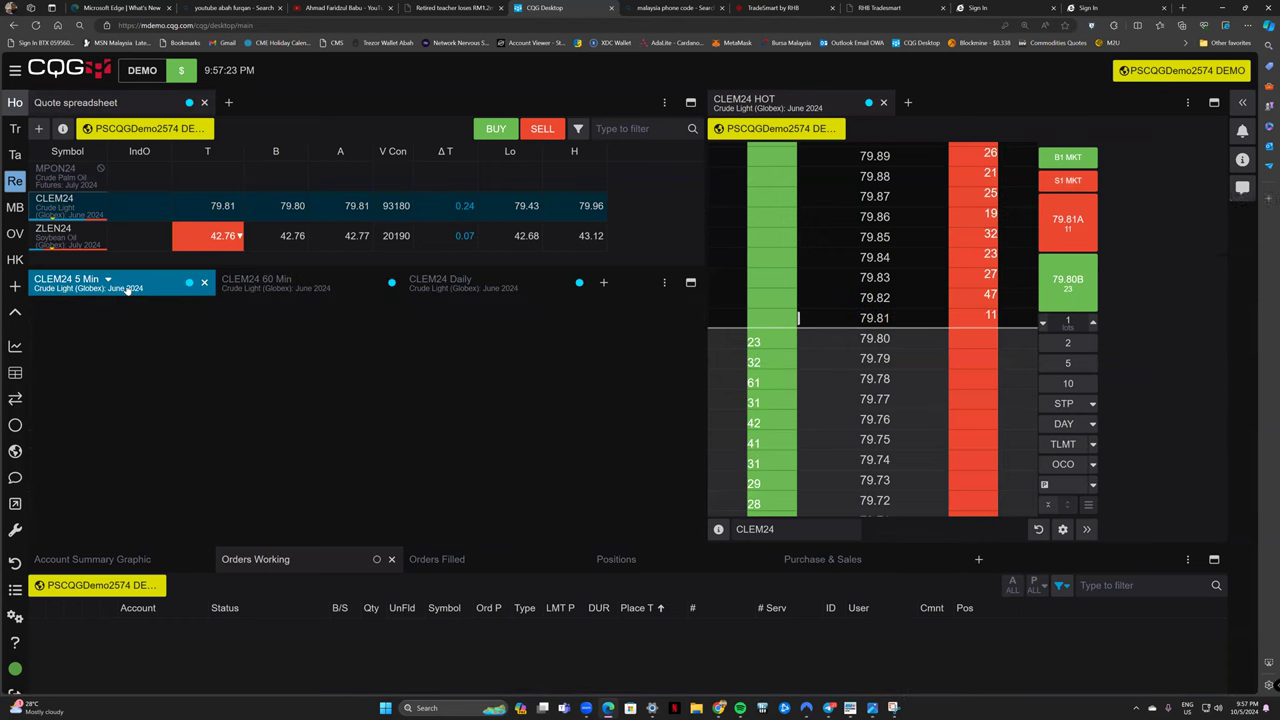
click(440, 283)
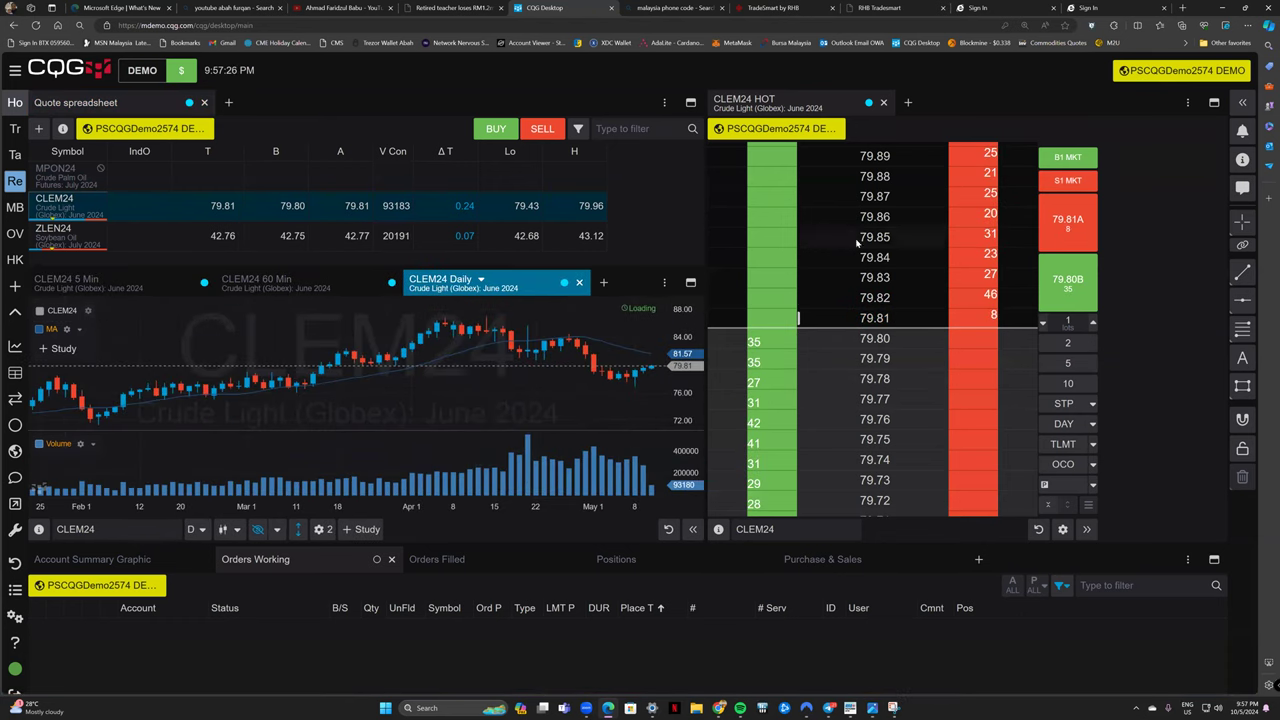
click(64, 237)
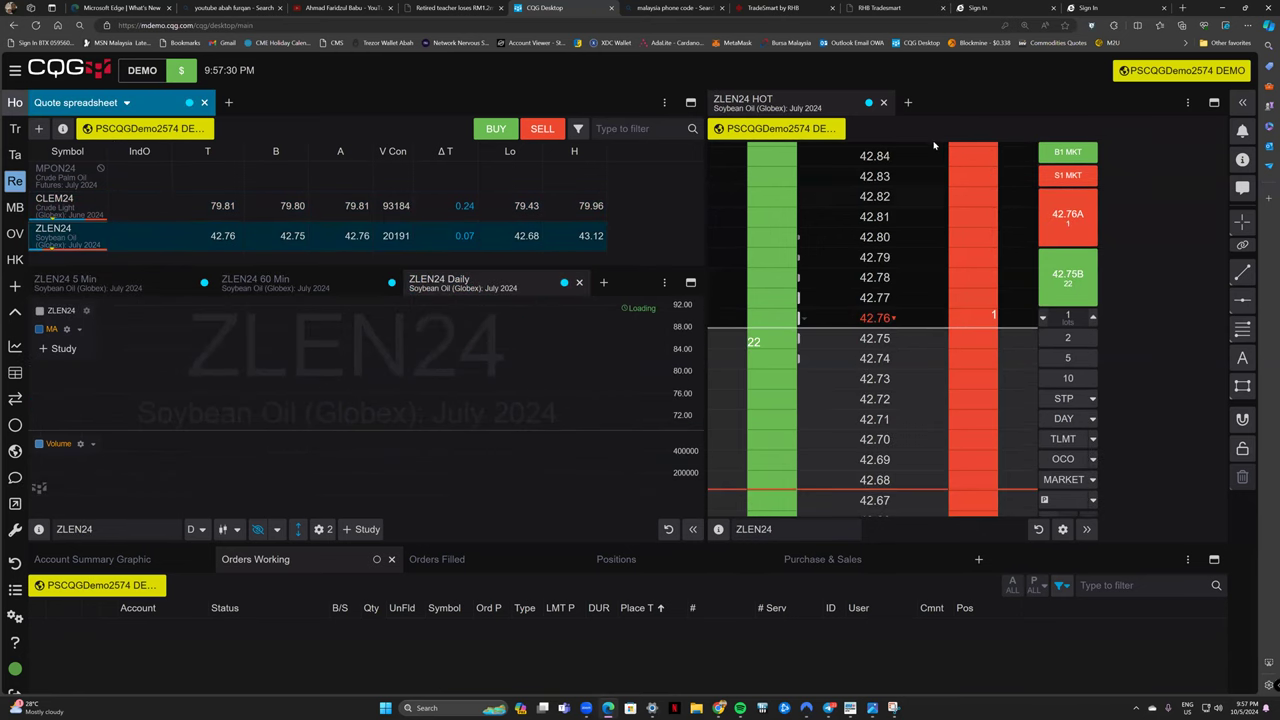
click(398, 383)
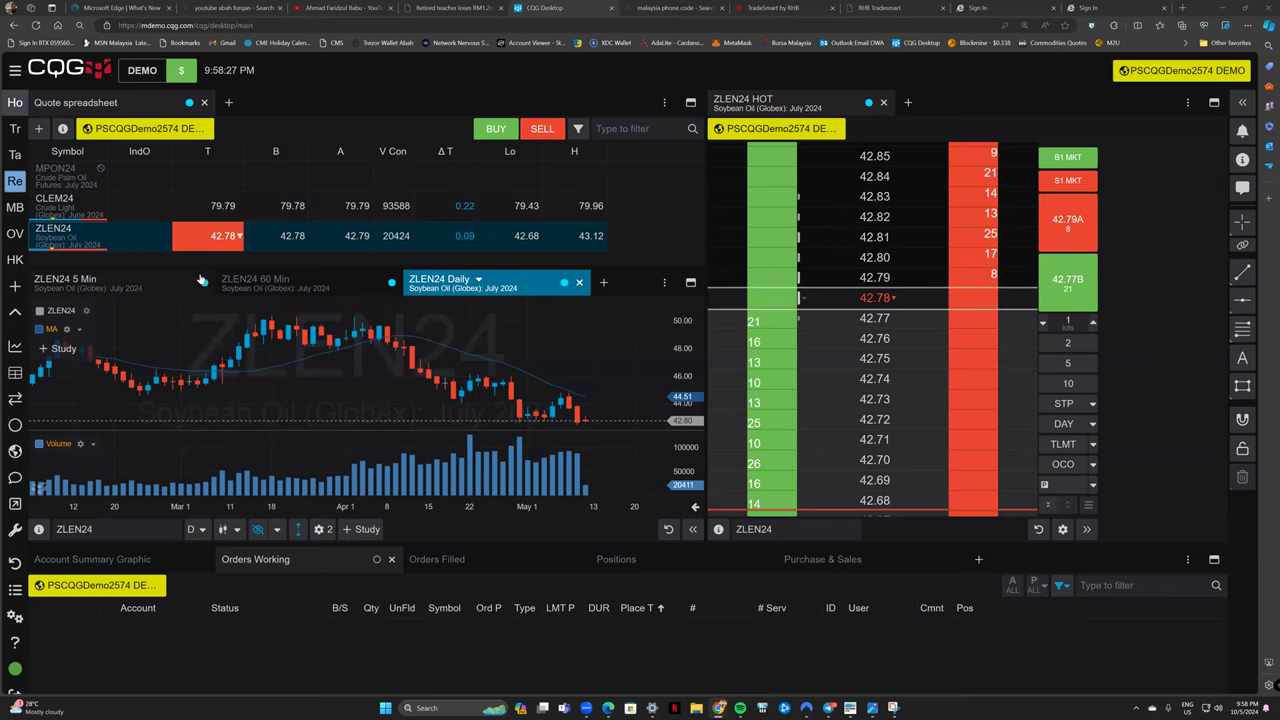
Step: Zoom out the daily chart and load MPON24 Crude Palm Oil, which has no real-time data
scroll(393, 384, down, 1)
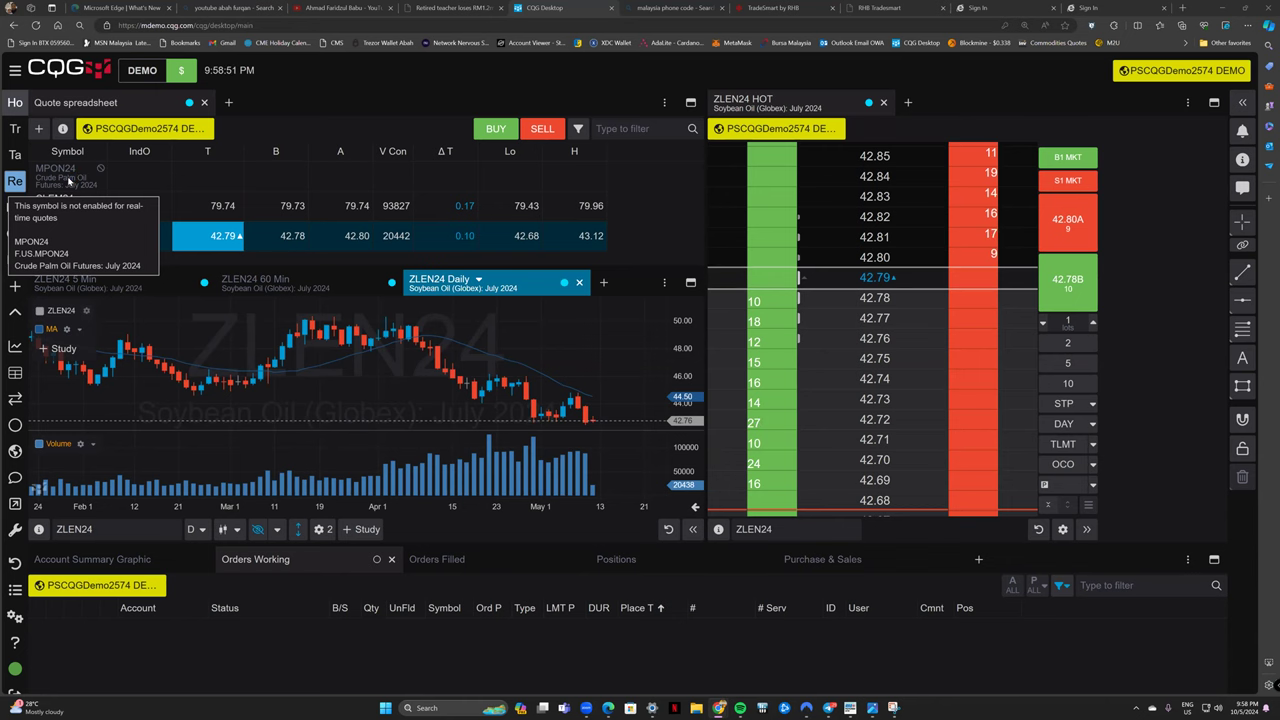
click(56, 176)
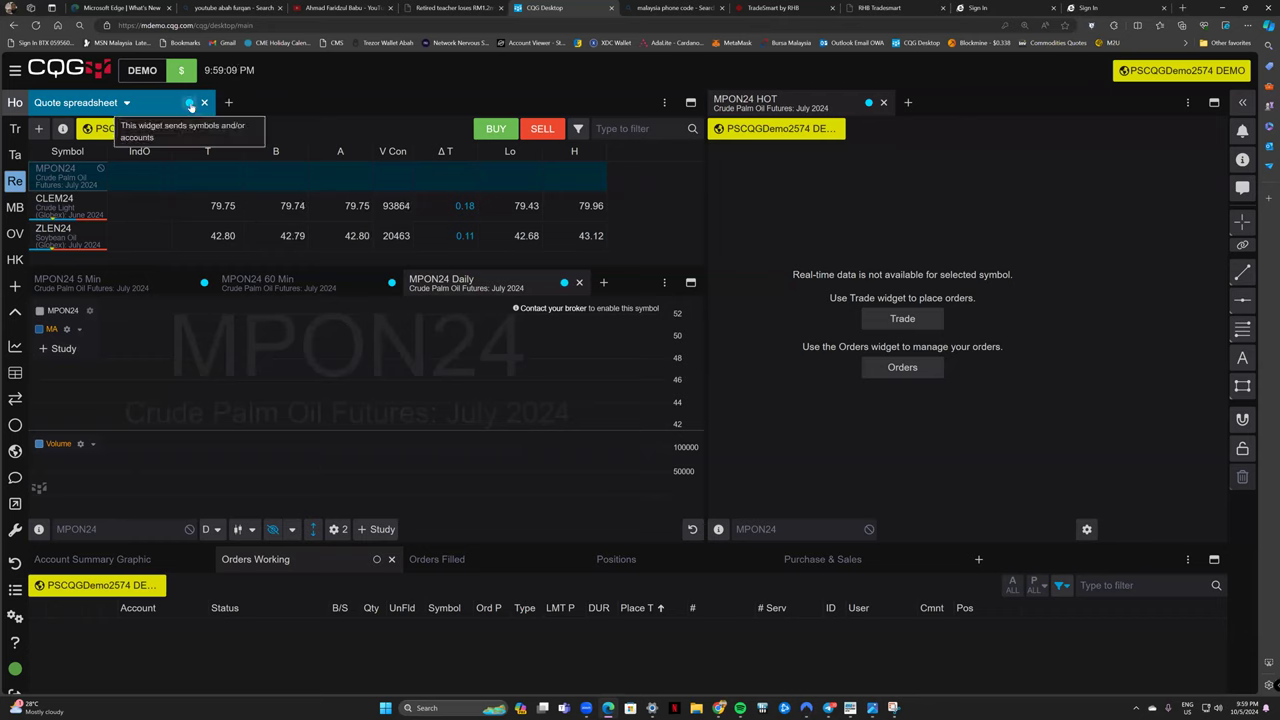
Step: Unlink the quote sheet, select the CLEM24 row, then relink the sheet to Blue
click(190, 104)
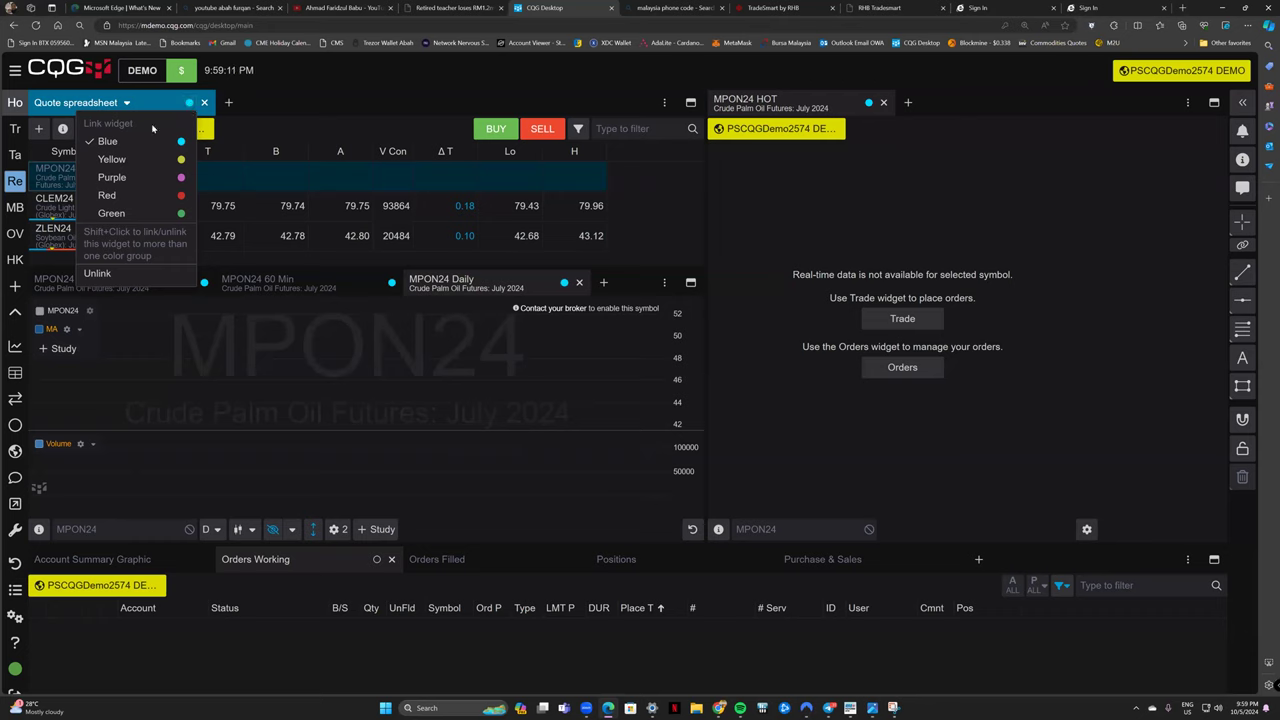
click(97, 273)
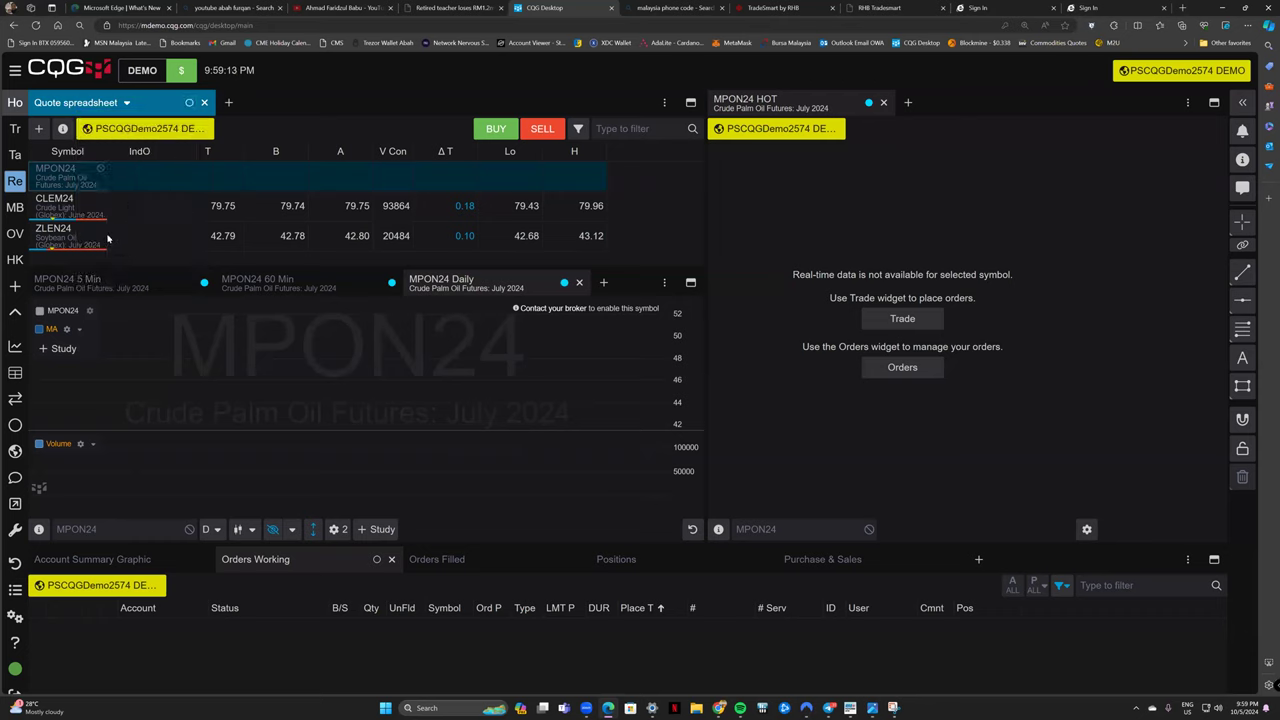
click(65, 205)
click(188, 104)
click(100, 143)
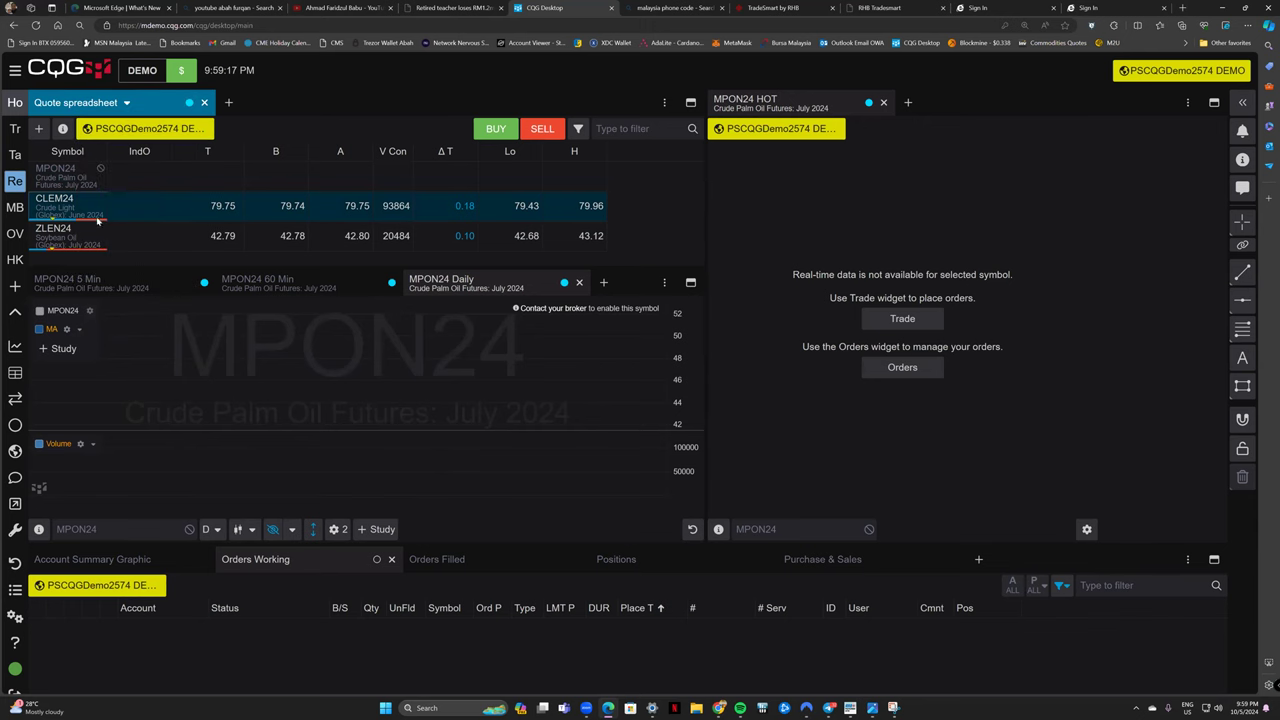
Step: Load ZLEN24 into the linked charts and ladder, then unlink the quote sheet again
click(63, 236)
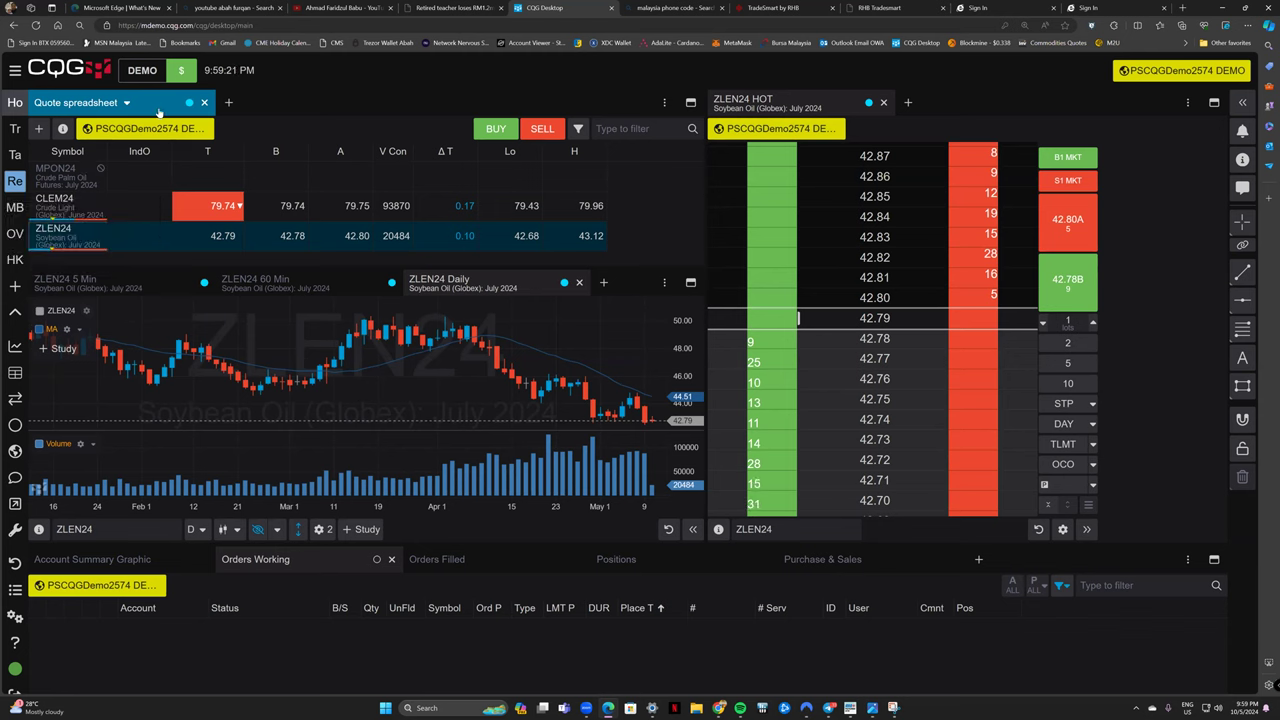
click(189, 103)
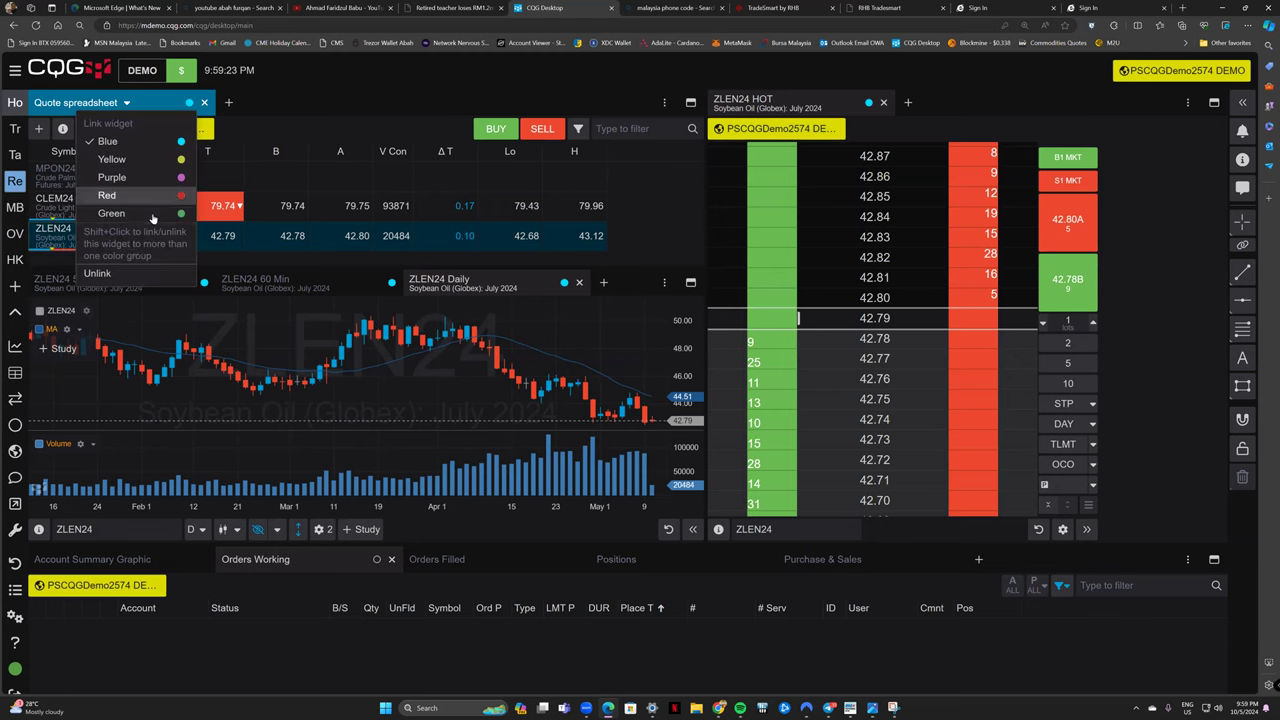
click(98, 273)
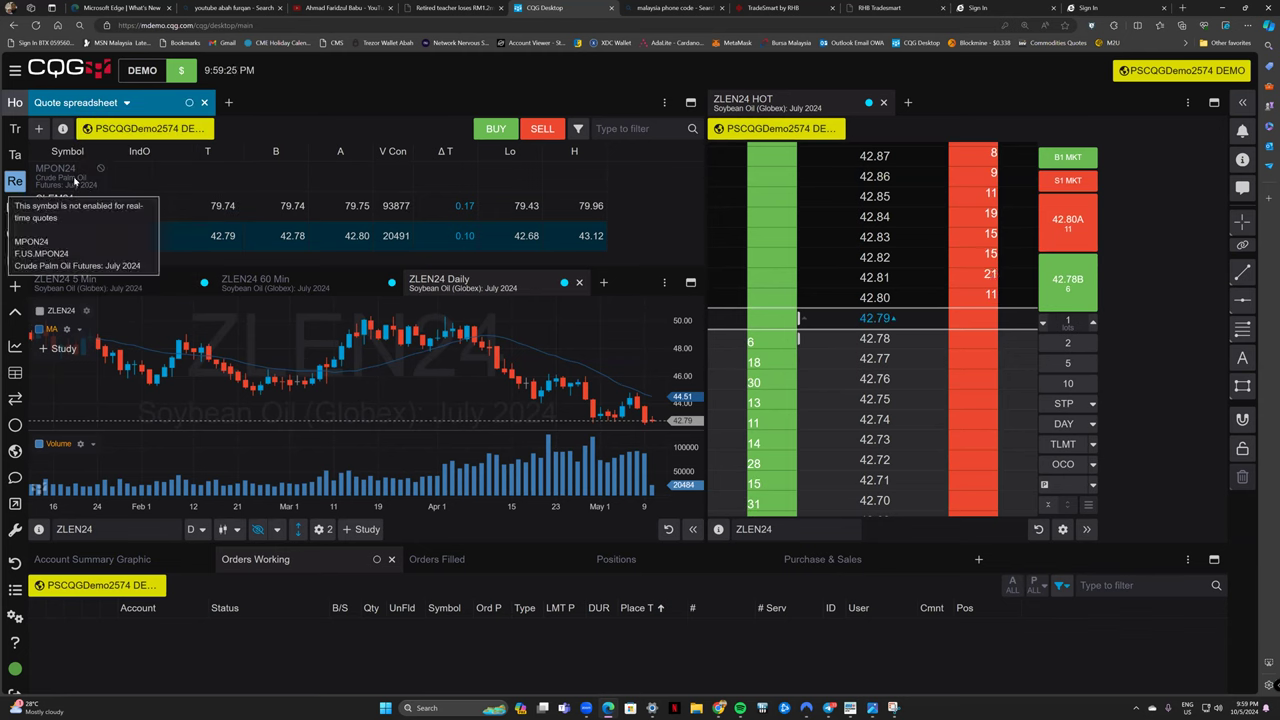
click(74, 180)
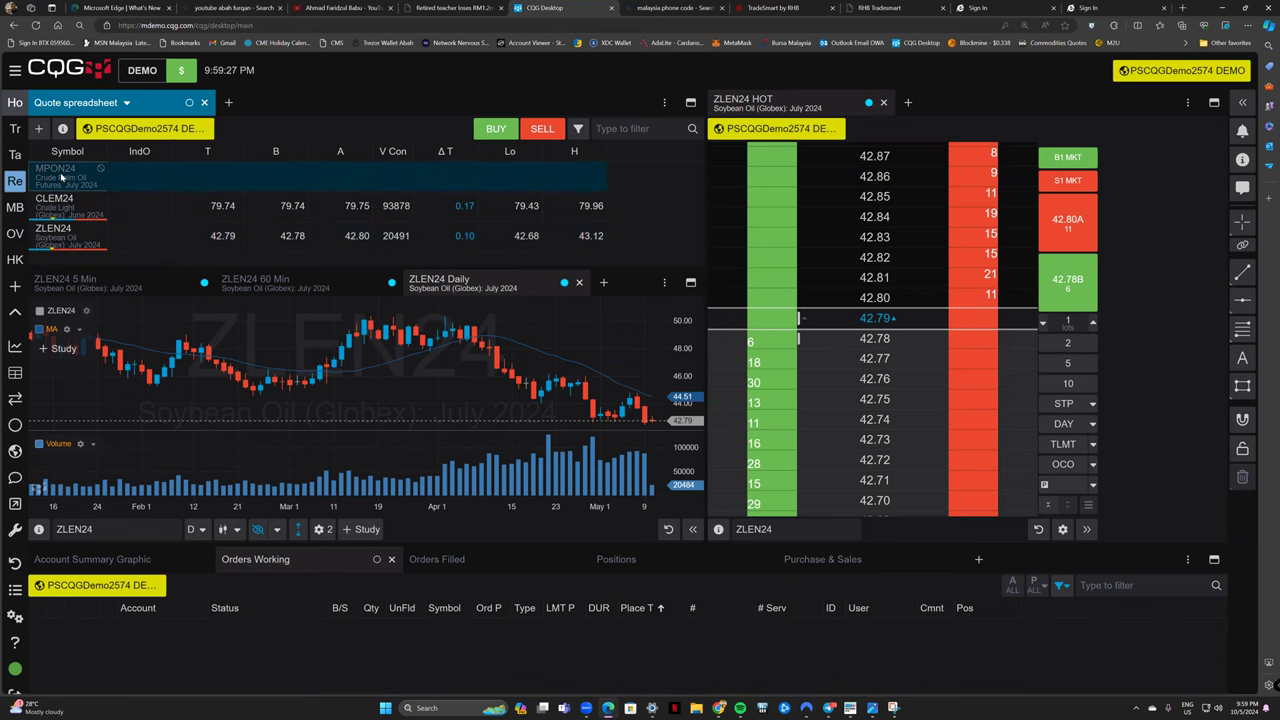
Step: Replace the MPON24 row's symbol with MPOQ24 using the row's Replace... command
right_click(62, 188)
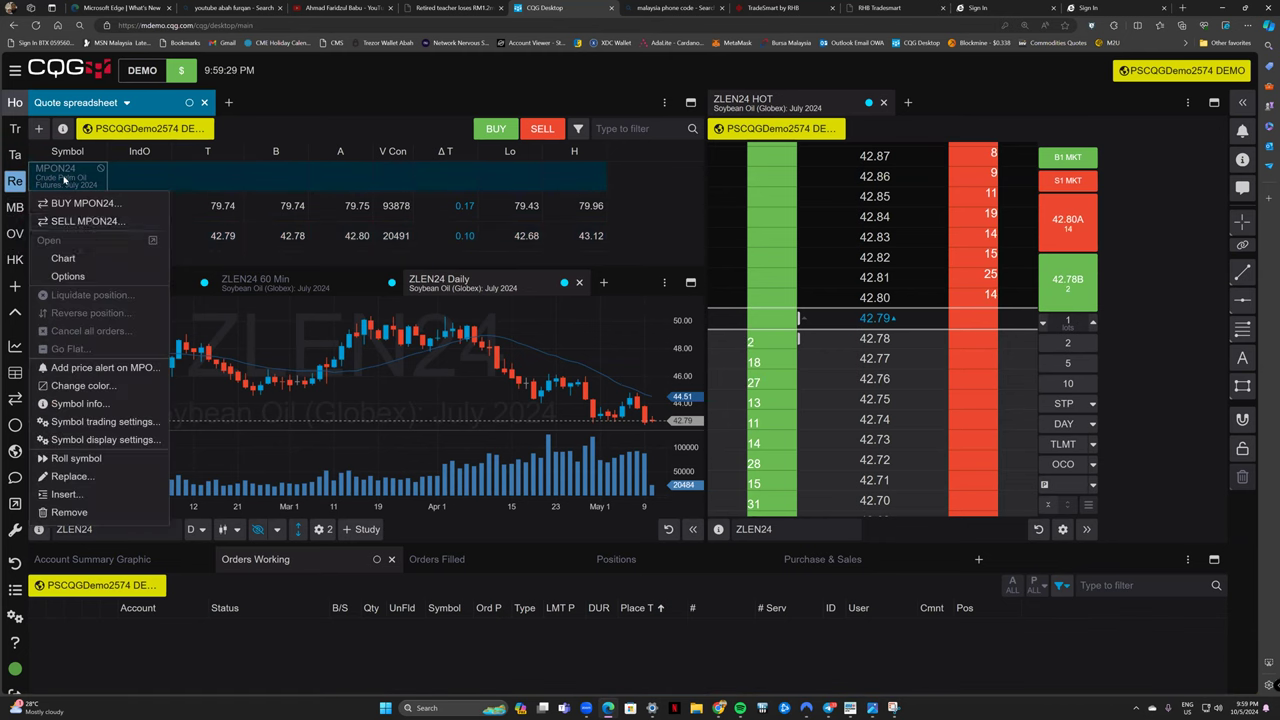
click(70, 477)
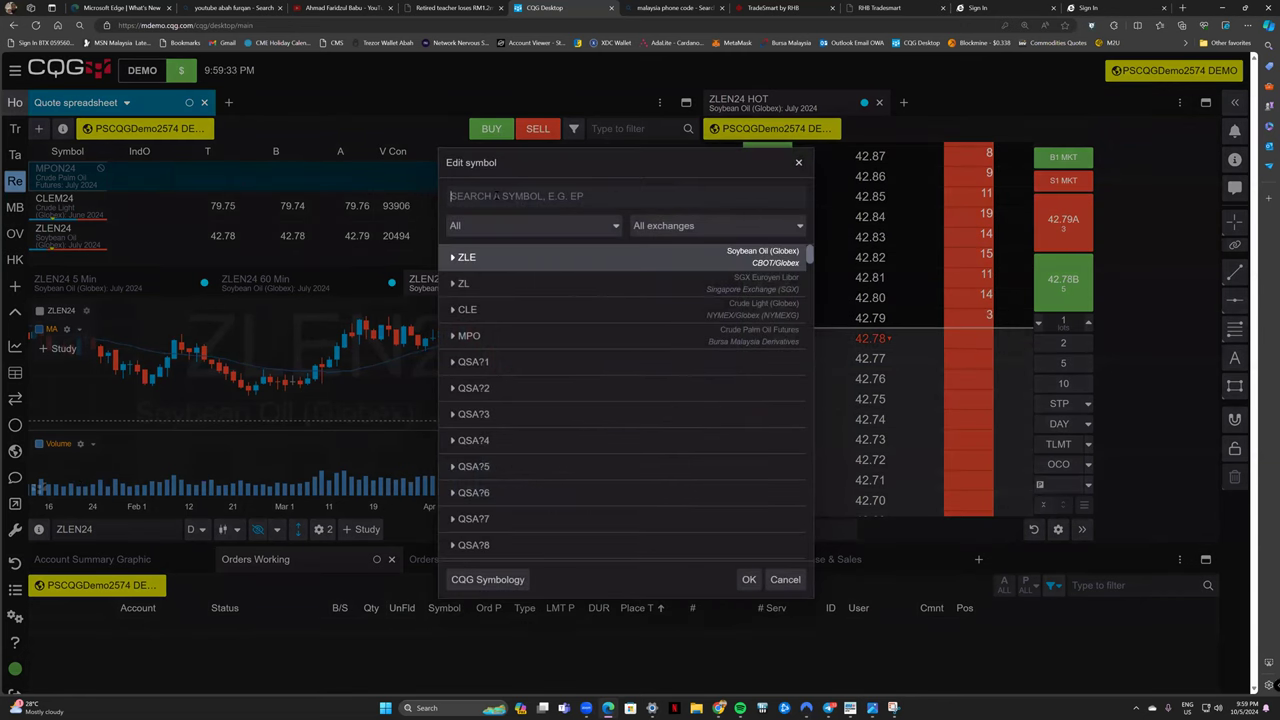
text(MPOQ)
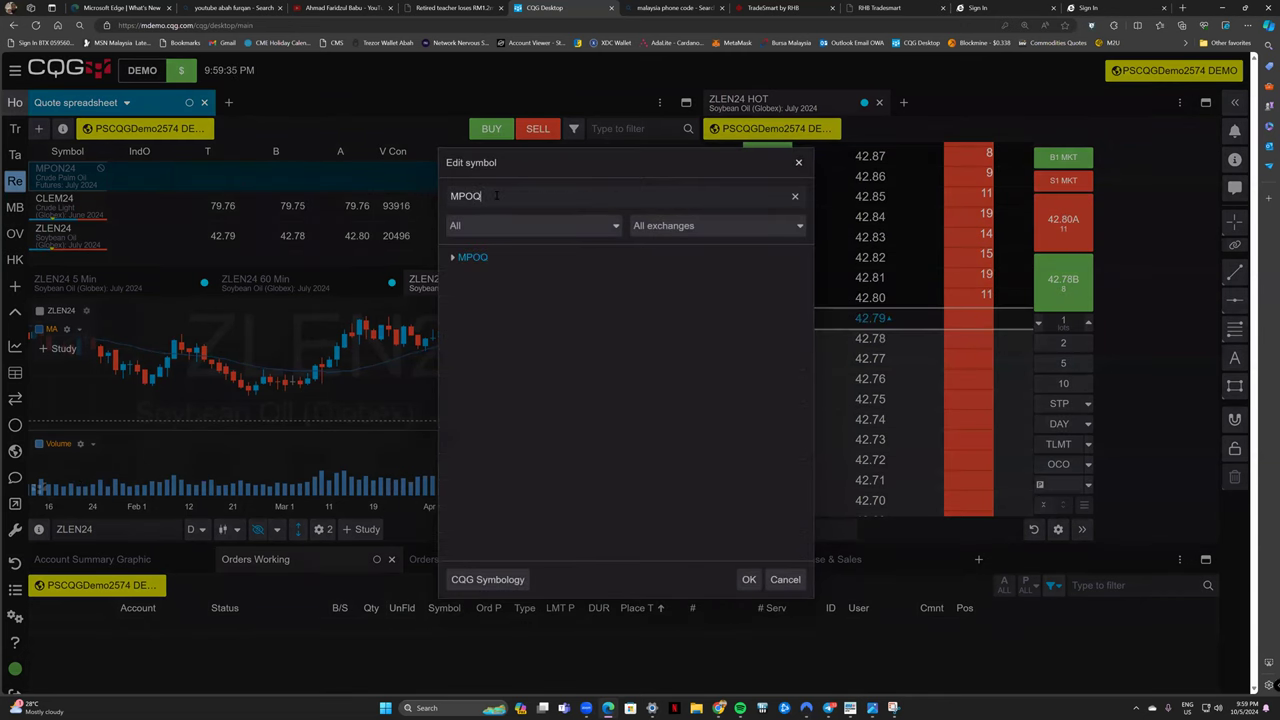
text(24)
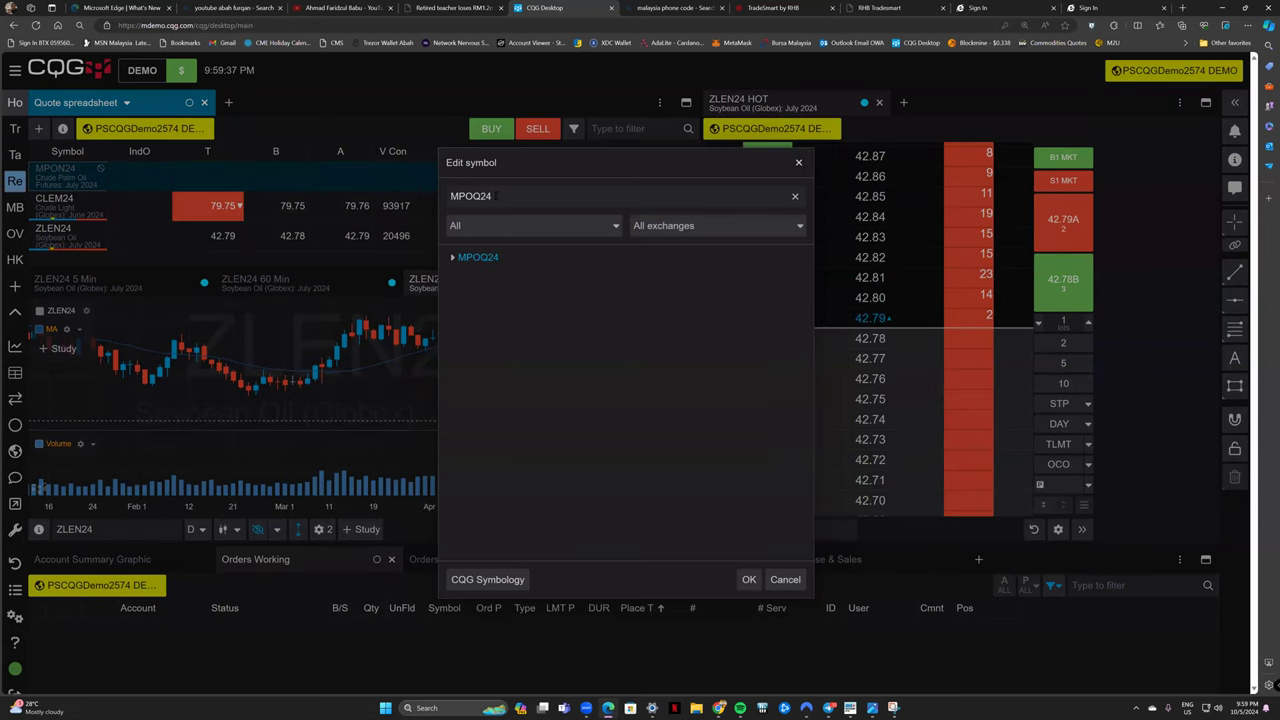
click(749, 580)
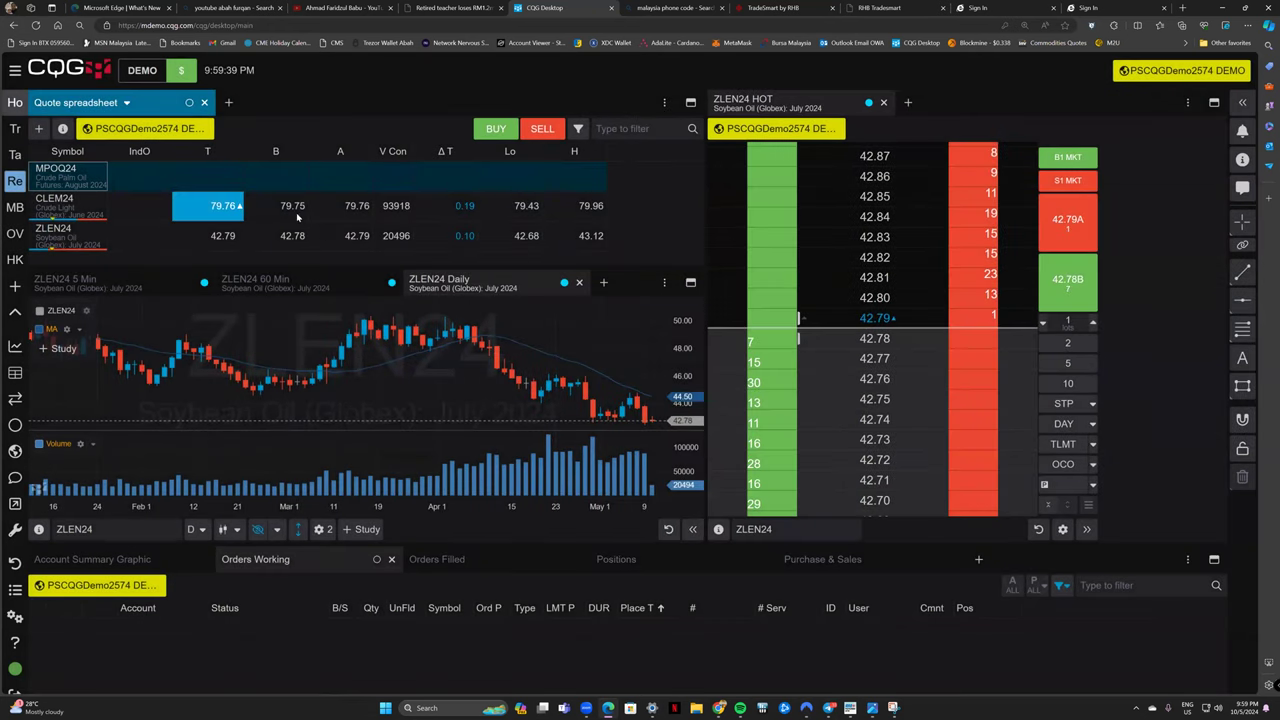
mouse_move(76, 176)
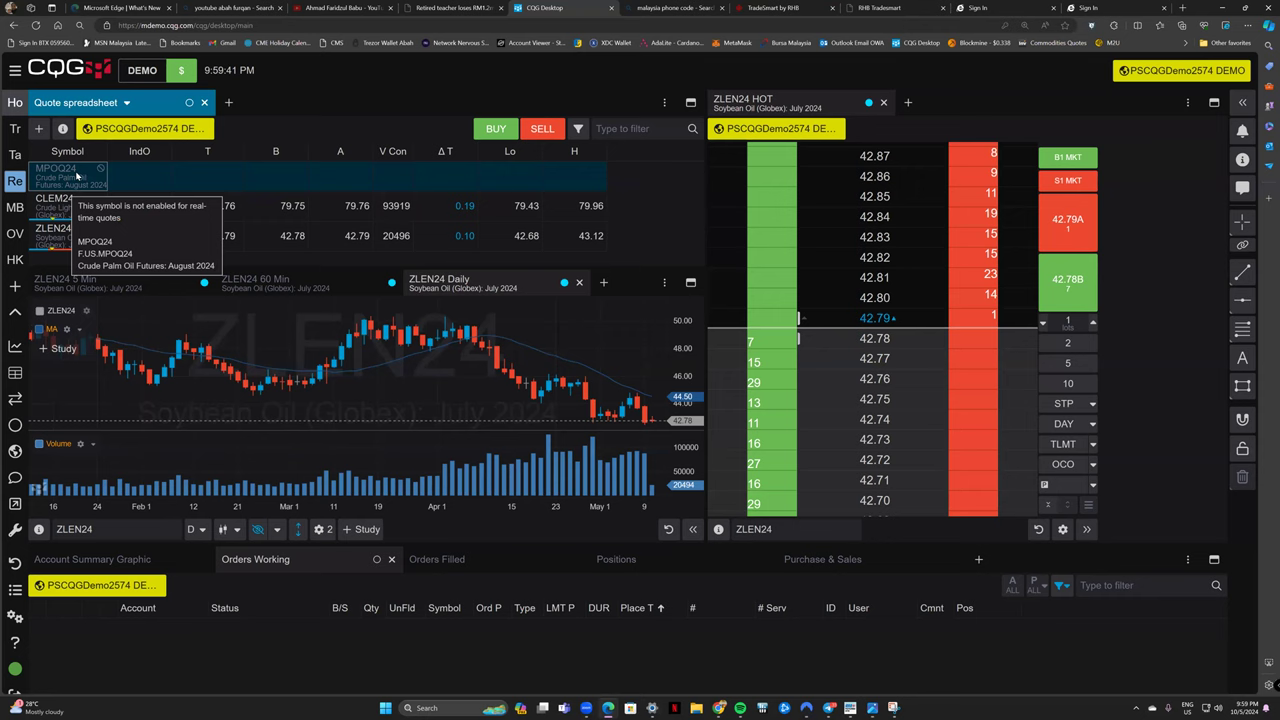
mouse_move(71, 201)
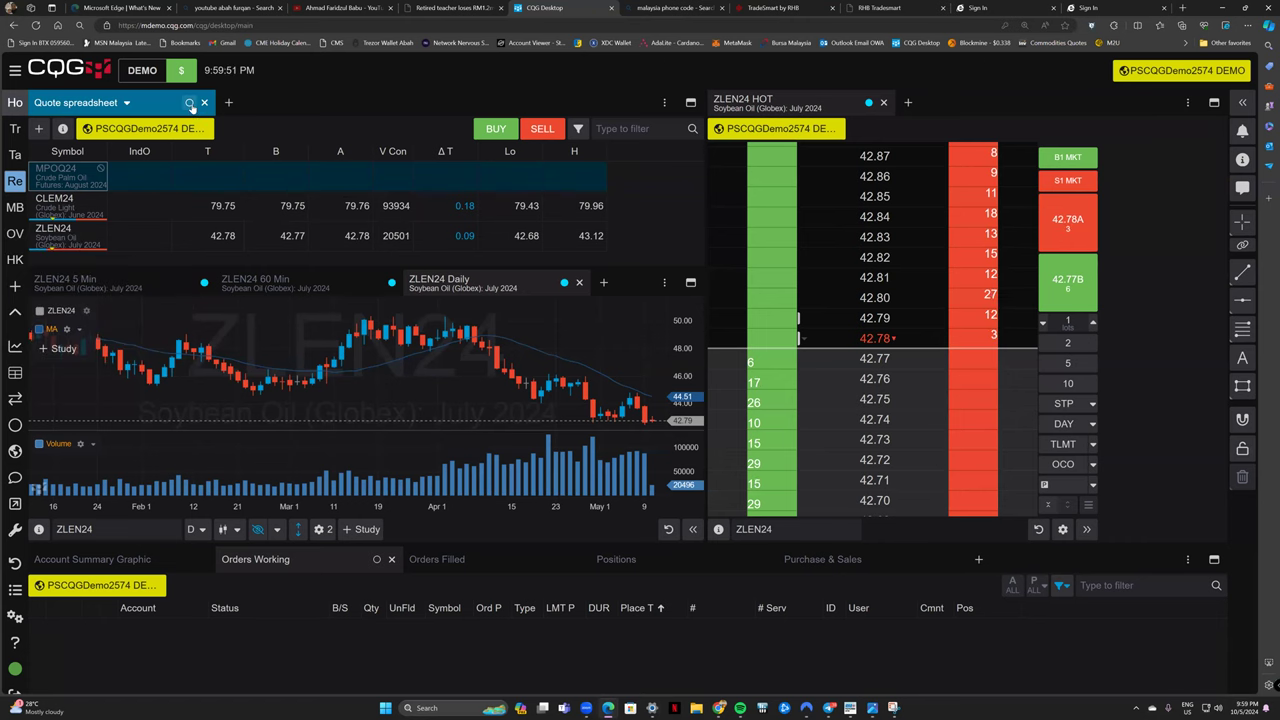
click(190, 104)
click(100, 142)
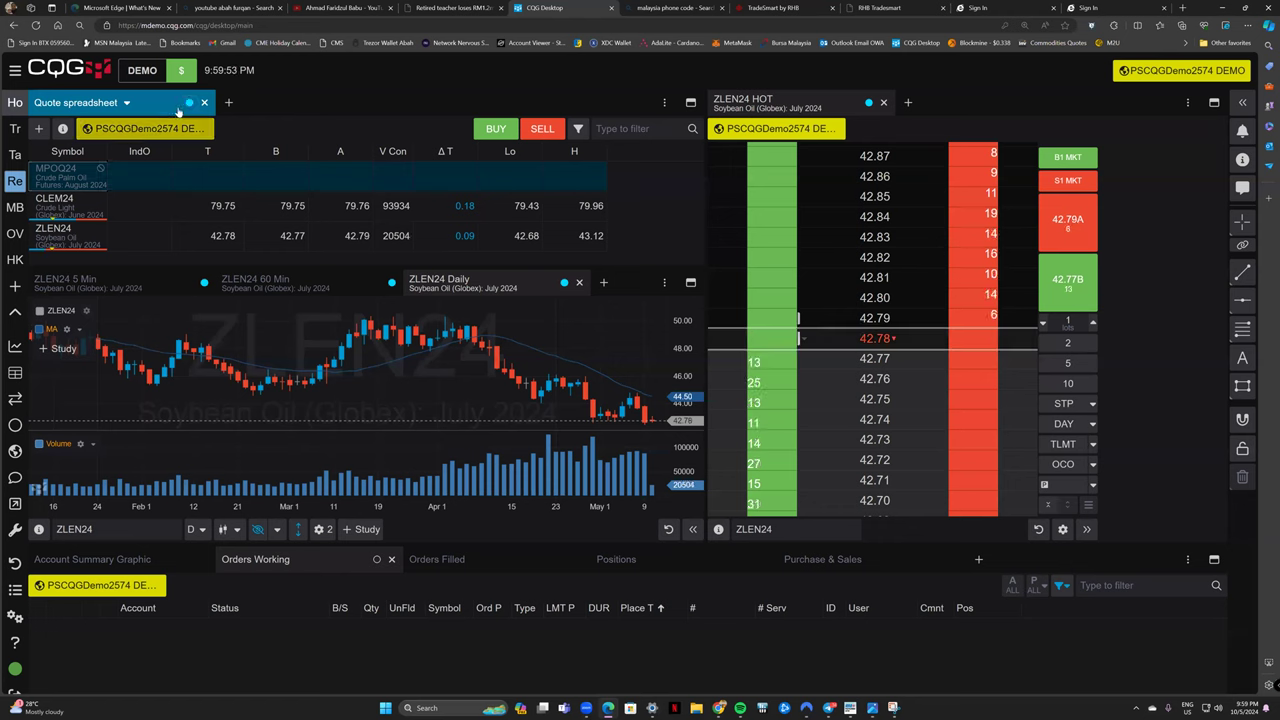
click(188, 104)
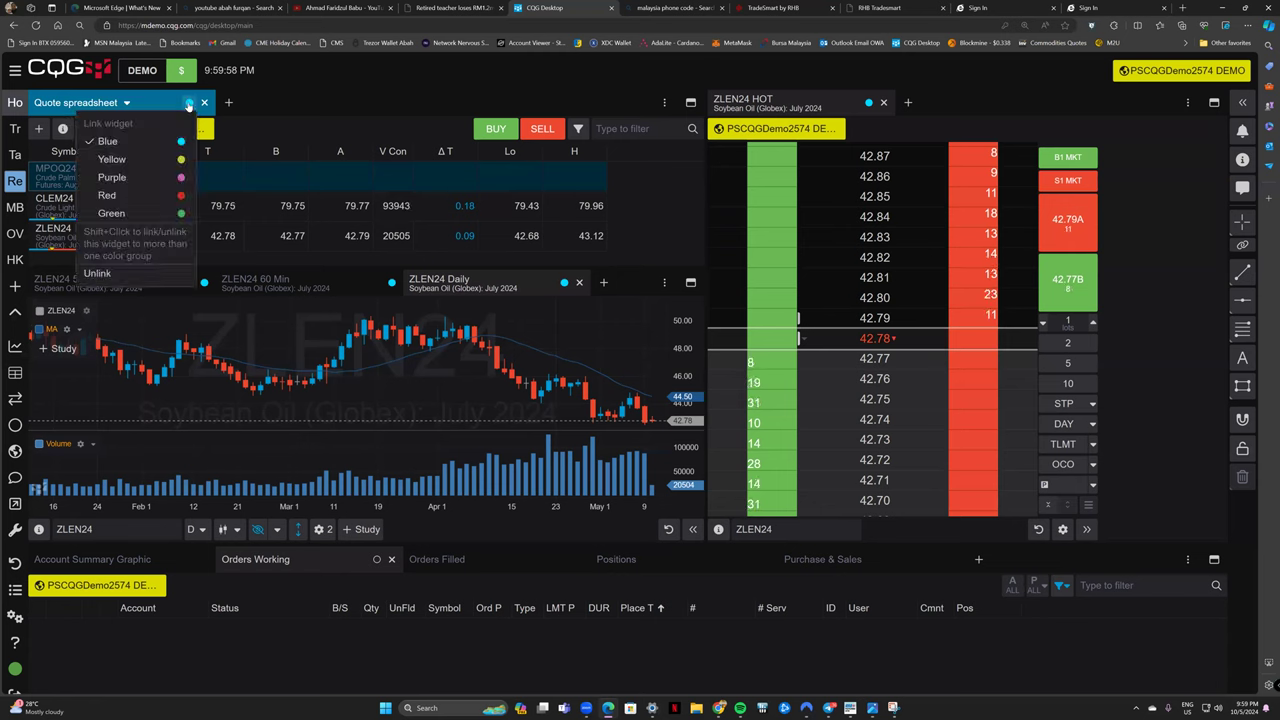
click(97, 273)
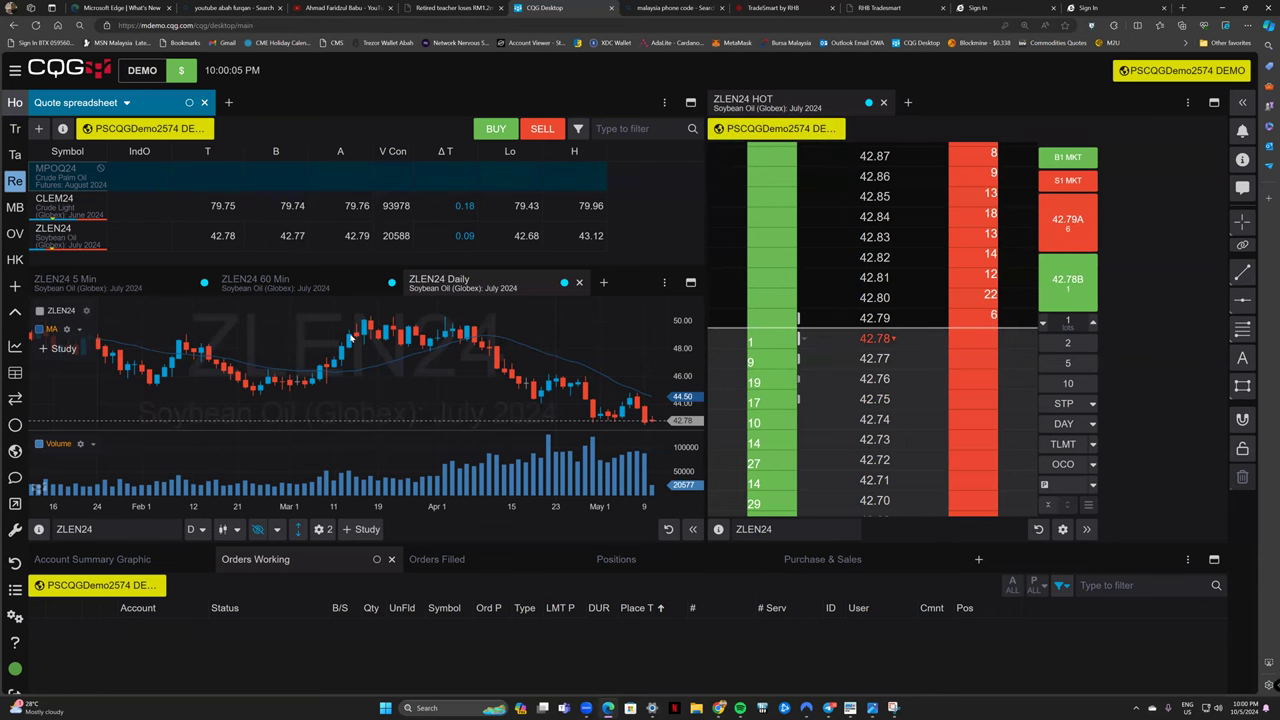
click(60, 201)
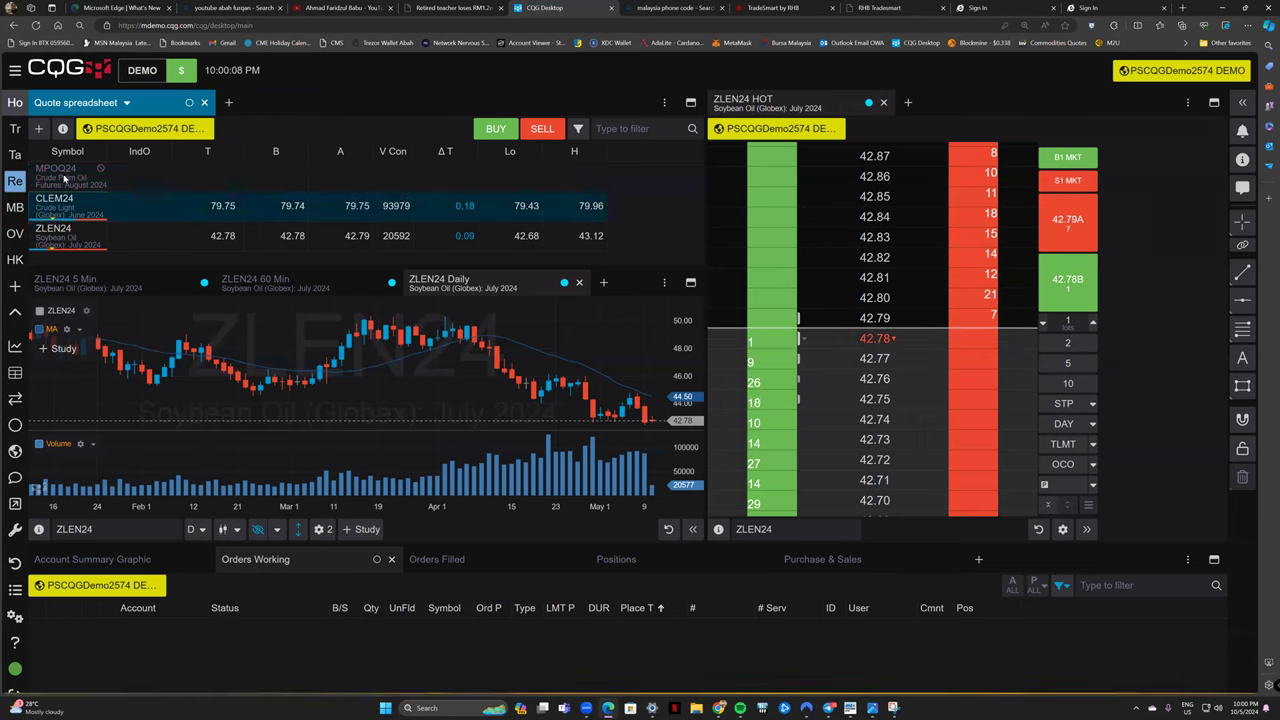
click(66, 180)
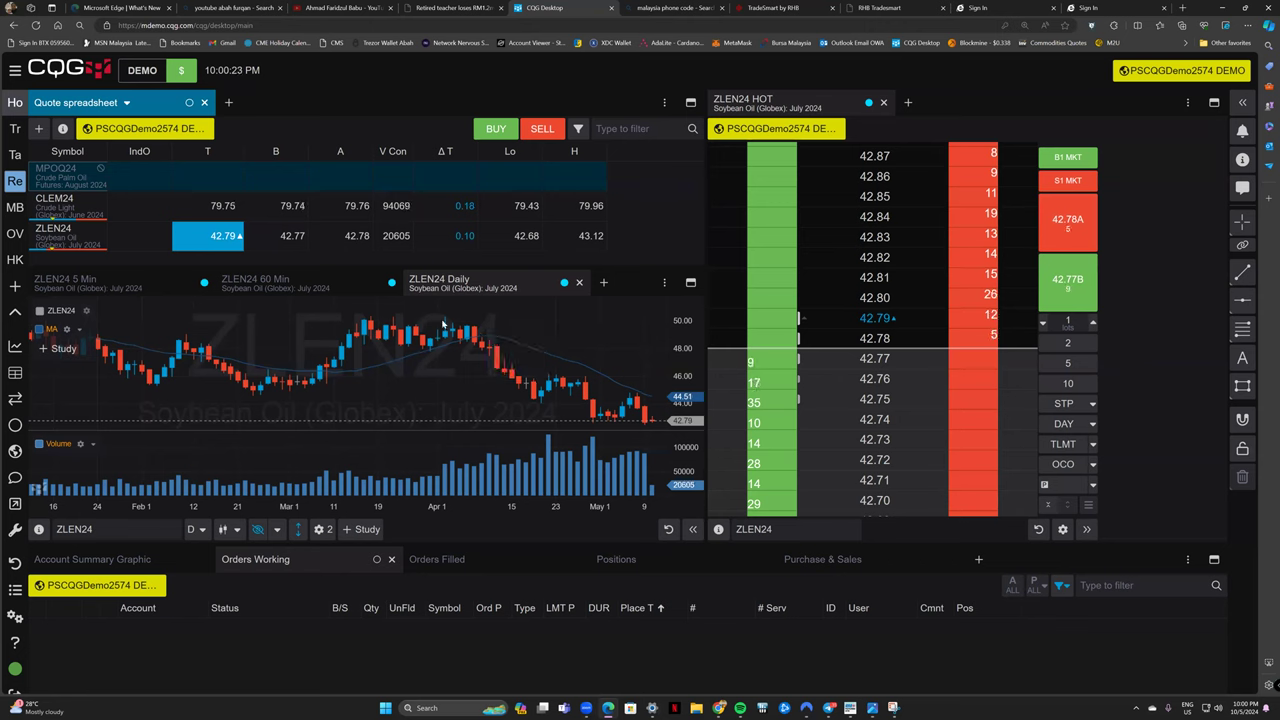
Step: Switch the HOT ladder to MPOQ24, Crude Palm Oil Futures August 2024
click(784, 529)
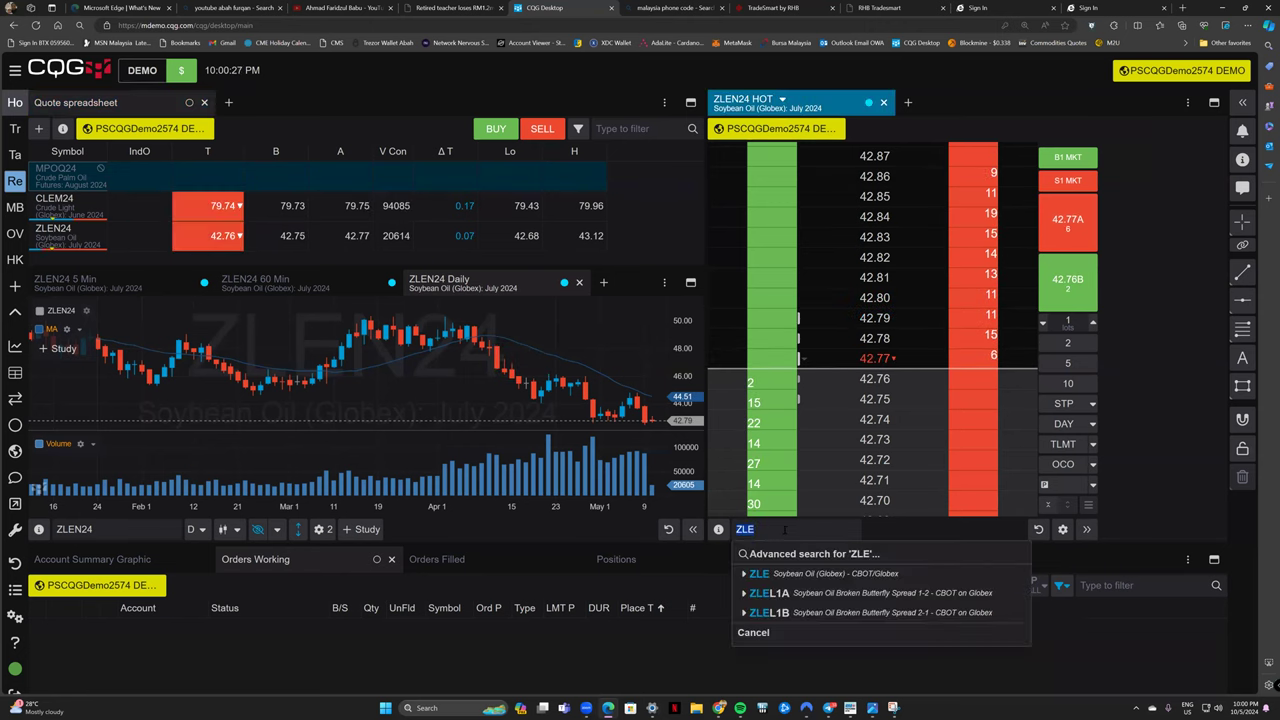
text(M)
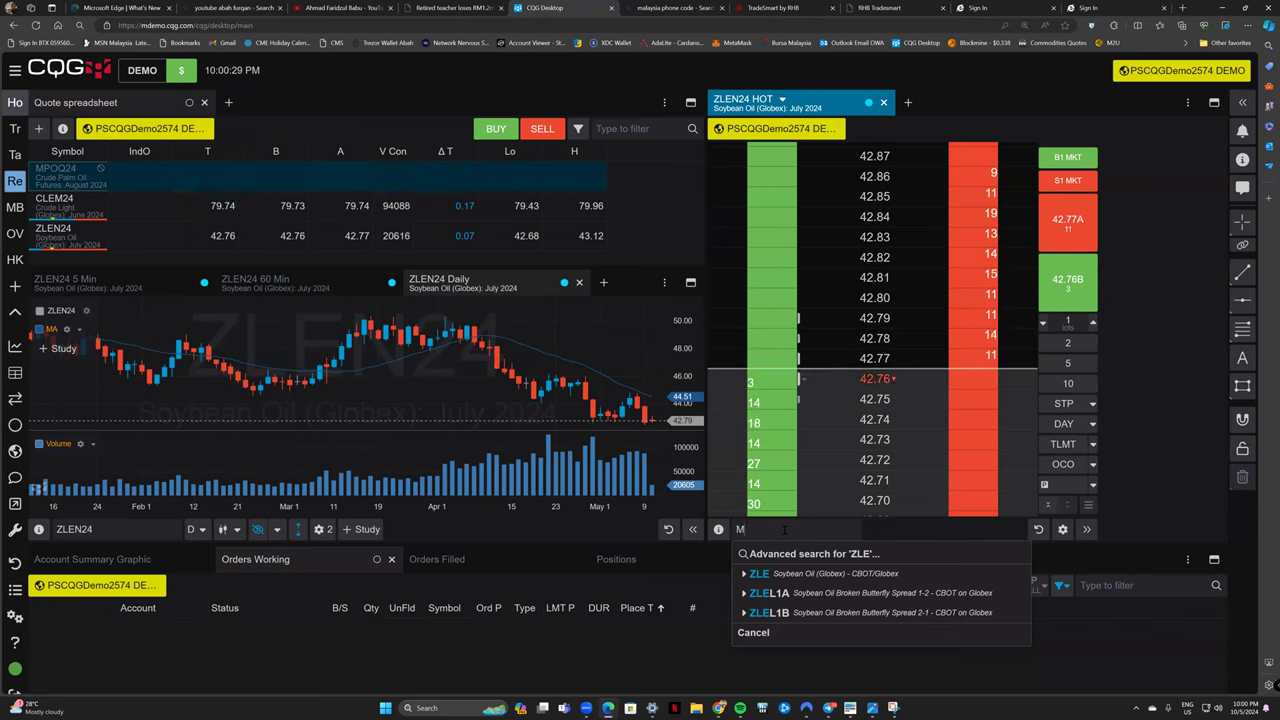
text(POQ)
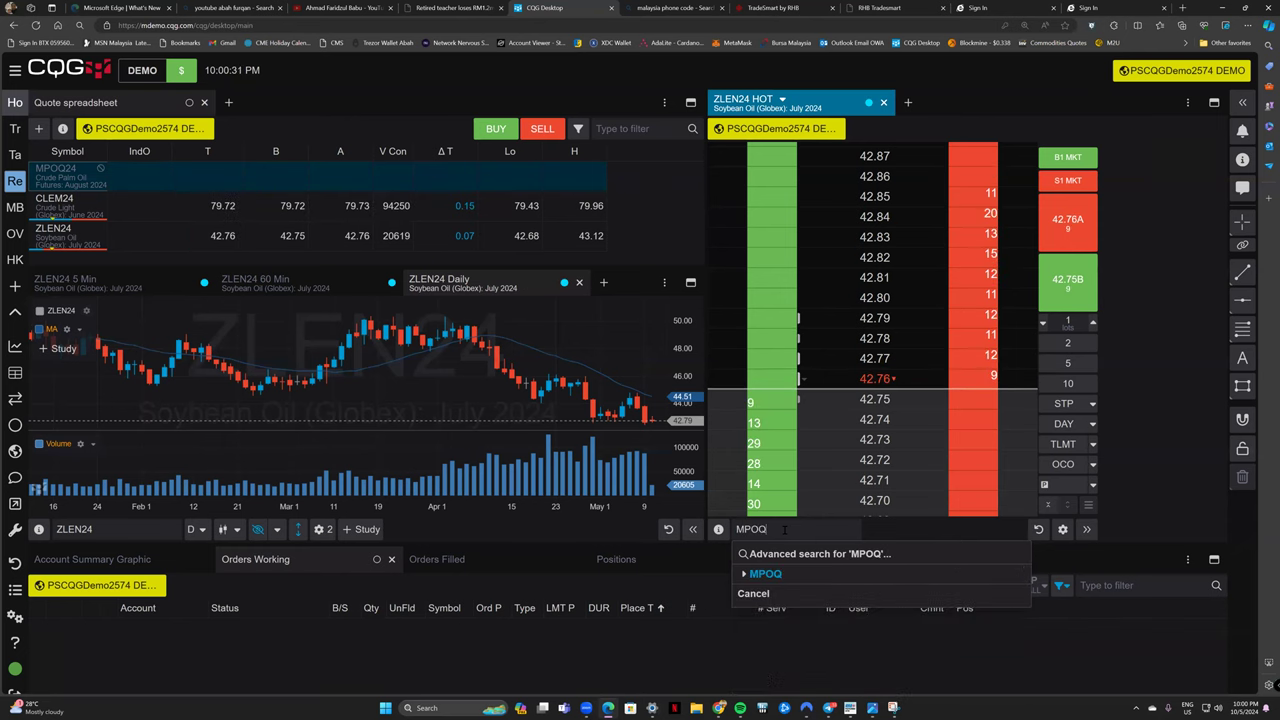
text(24)
key(Return)
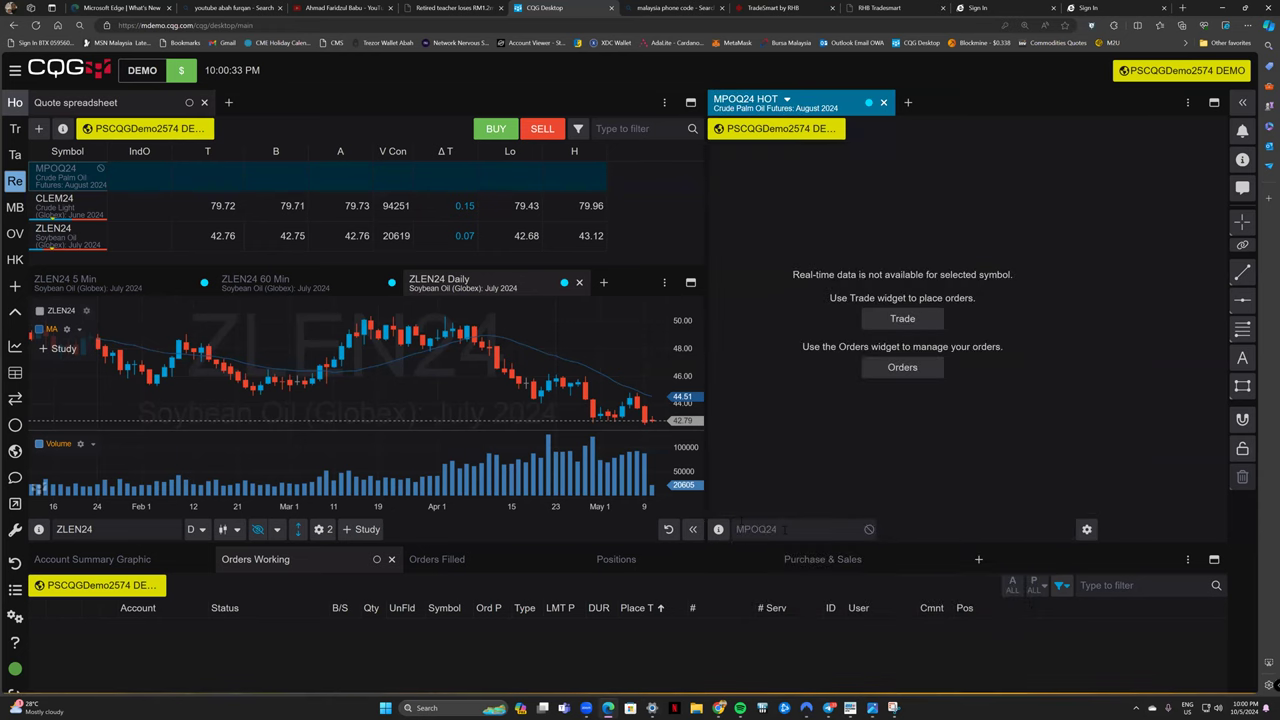
Step: Start entering MO as the chart symbol, then delete it, leaving the chart unchanged
click(99, 530)
text(MO)
key(BackSpace)
key(BackSpace)
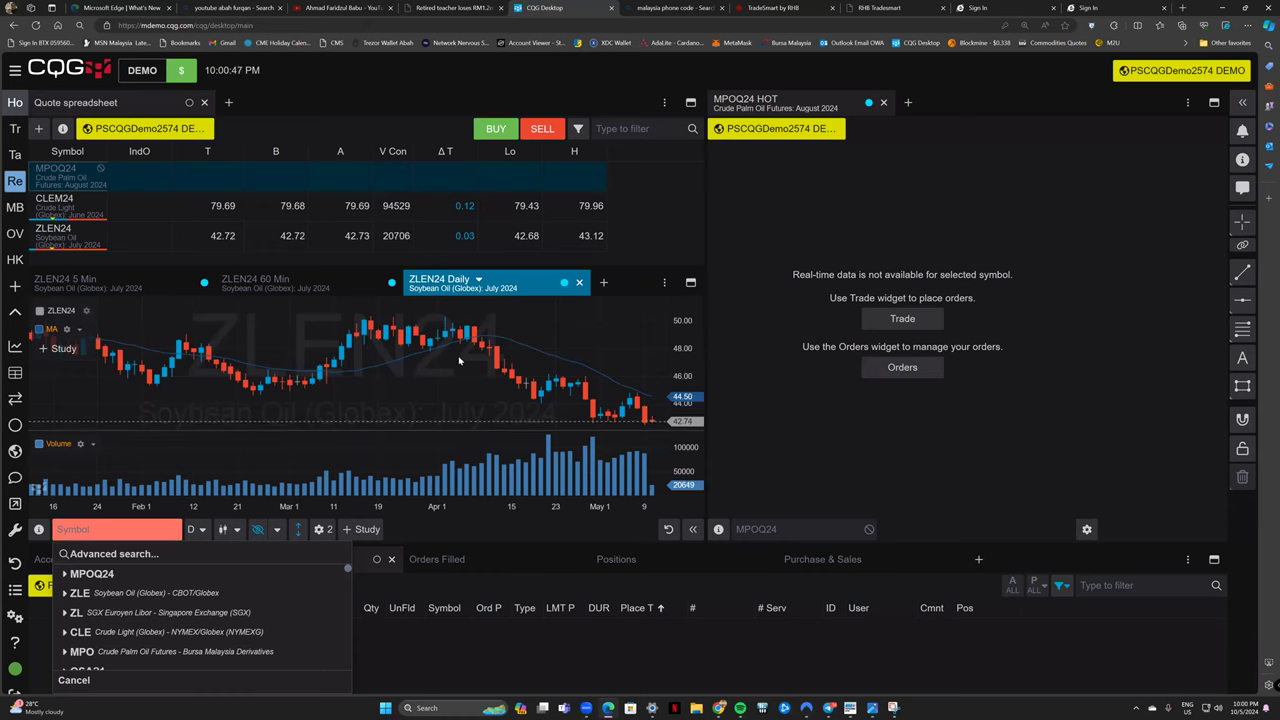
Step: Relink the quote sheet to the blue group and load CLEM24, then MPOQ24, into linked windows
click(189, 102)
click(140, 137)
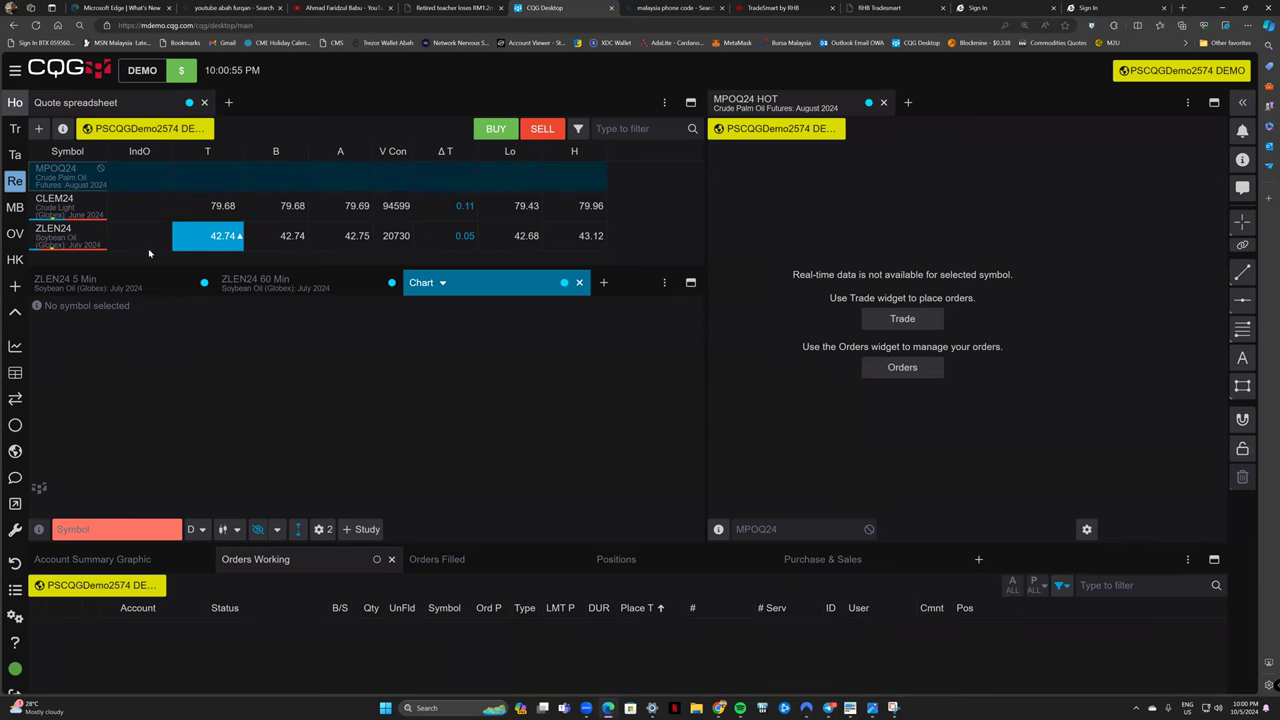
click(74, 204)
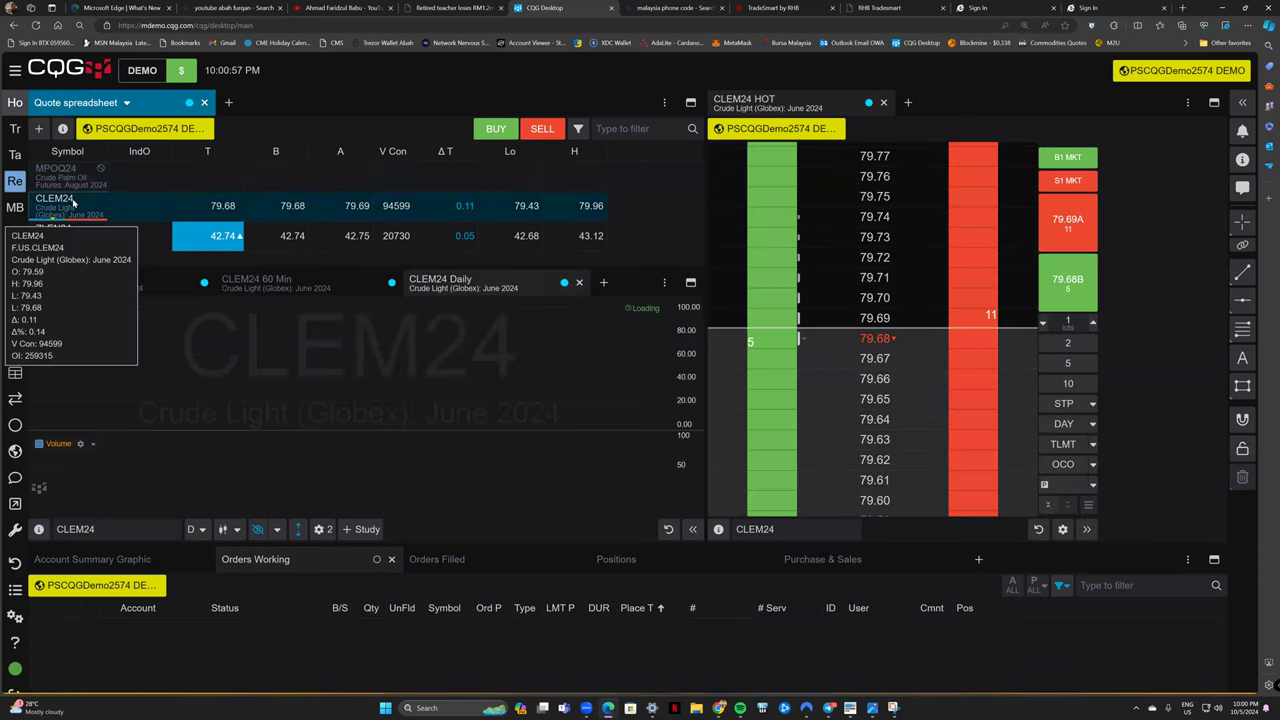
click(73, 182)
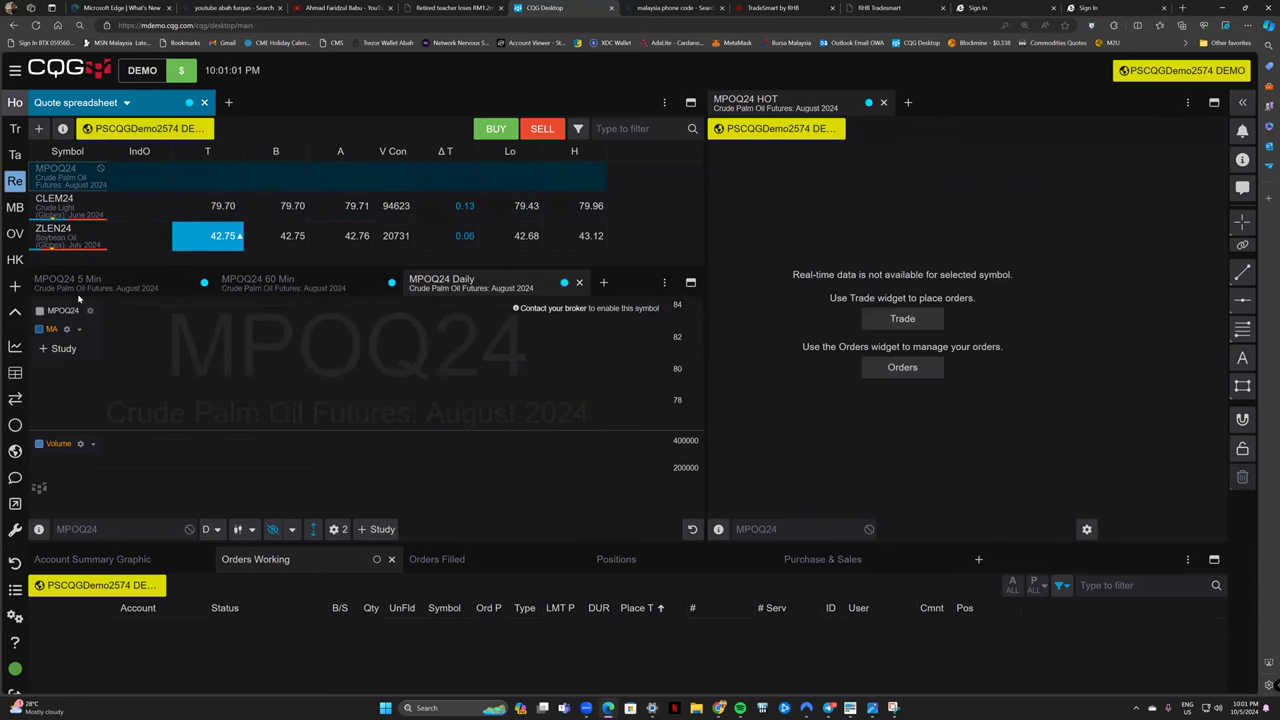
Step: Look over the 5 Min, 60 Min and Daily charts, then switch linked windows to CLEM24
click(83, 285)
click(257, 282)
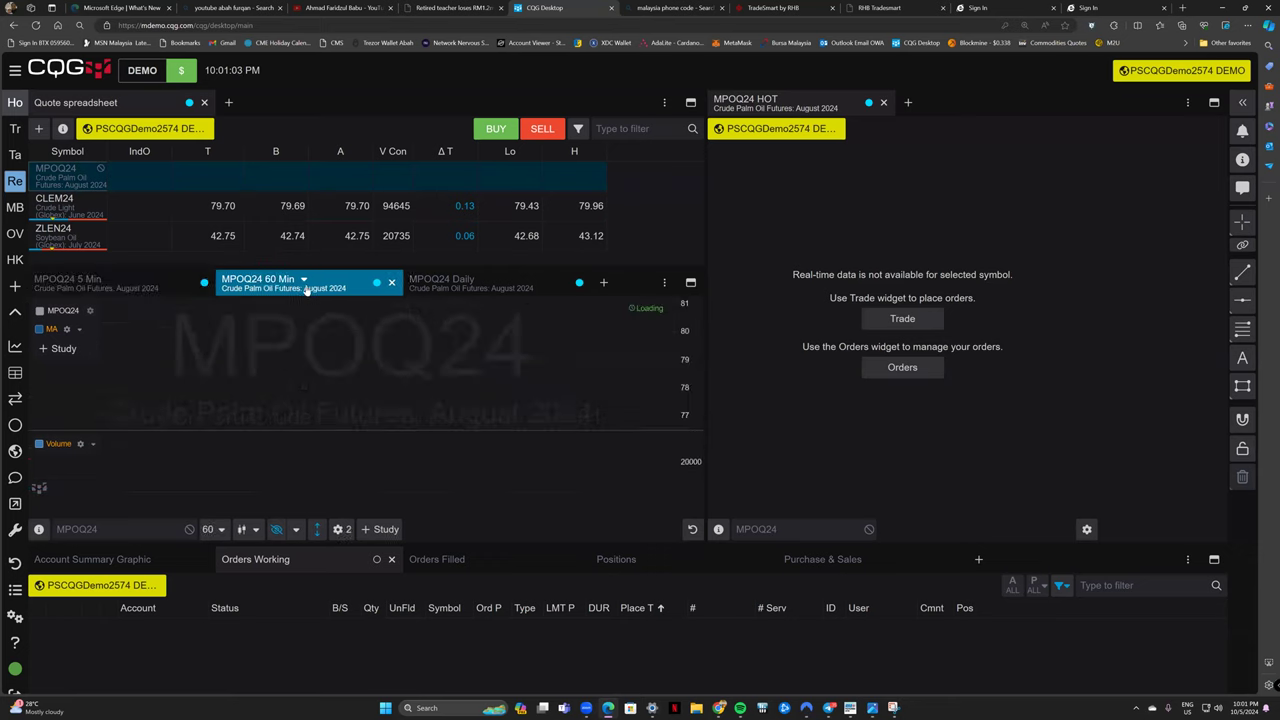
click(455, 285)
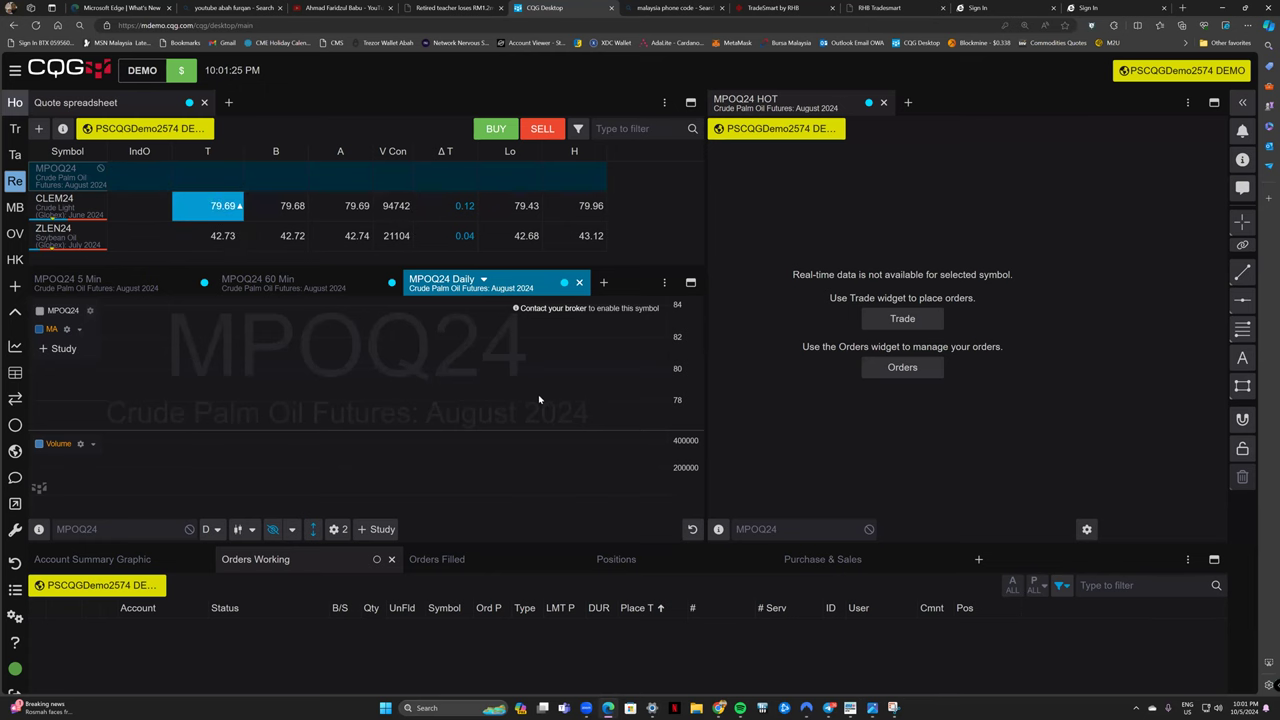
click(366, 207)
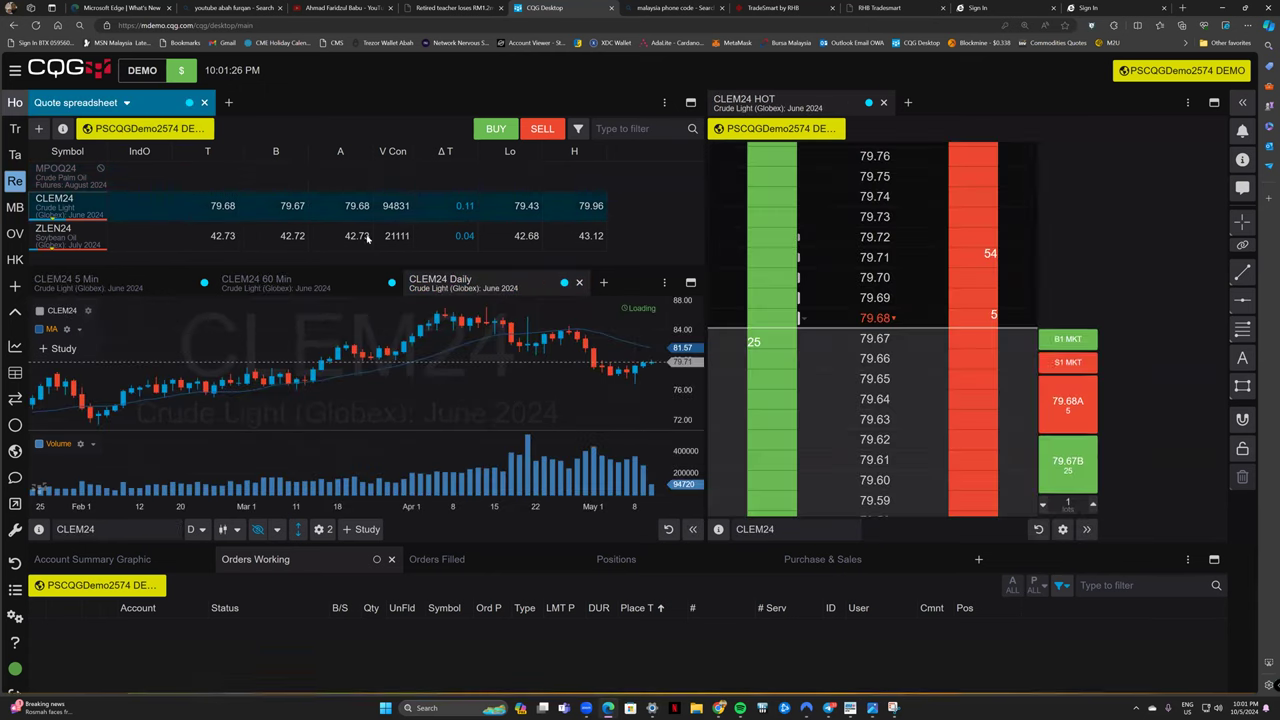
Step: Stage a 1-lot CLEM24 buy at 79.66, decline placing it, and zoom out the daily chart
click(914, 362)
click(1059, 282)
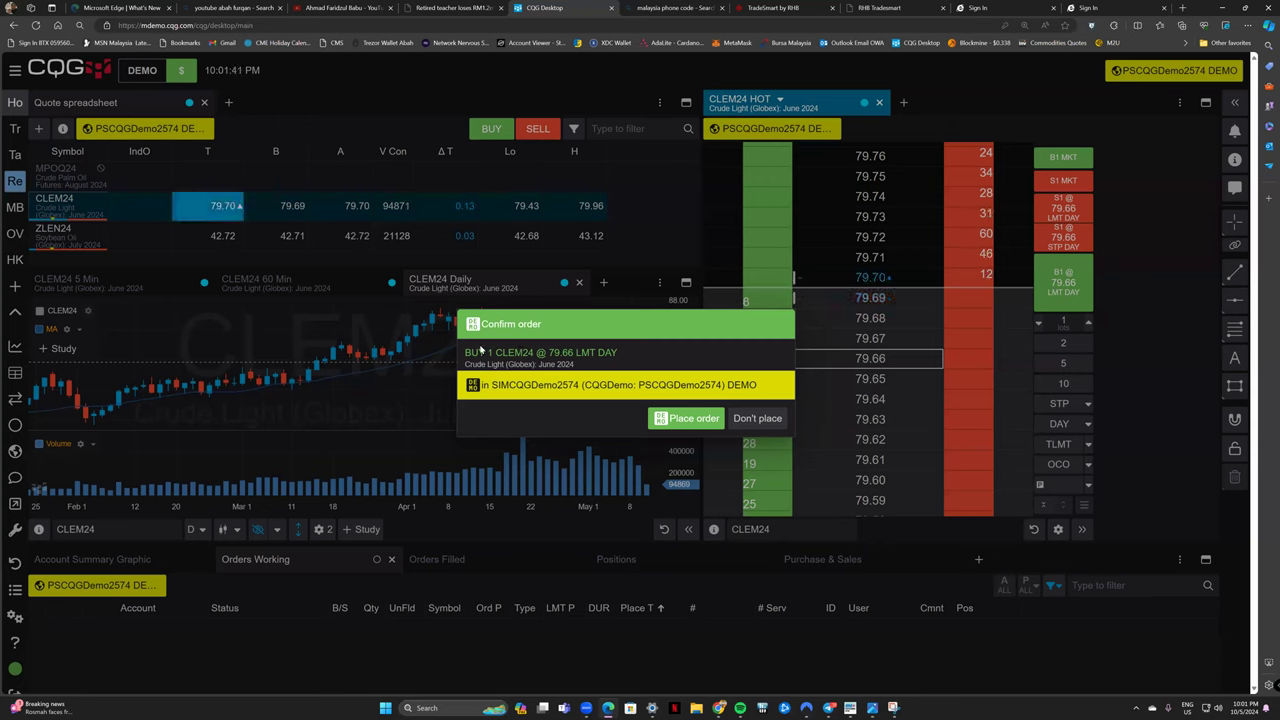
click(745, 418)
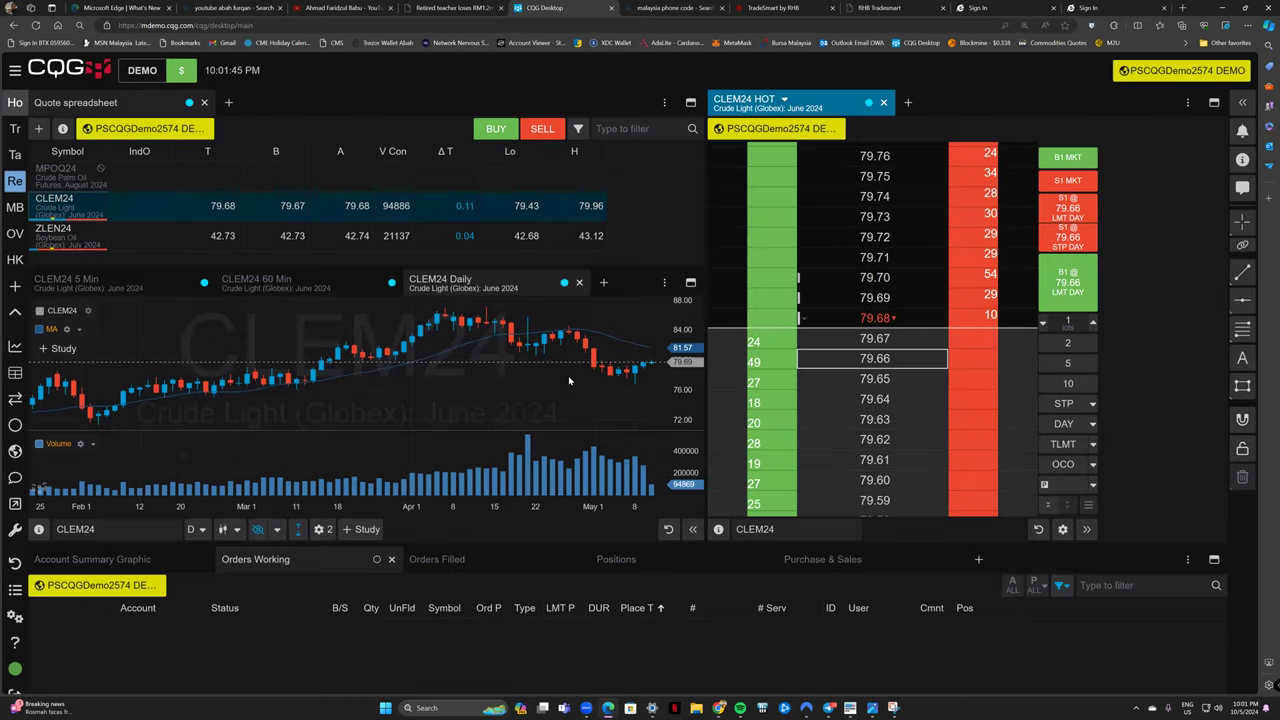
scroll(534, 376, down, 3)
scroll(535, 381, down, 2)
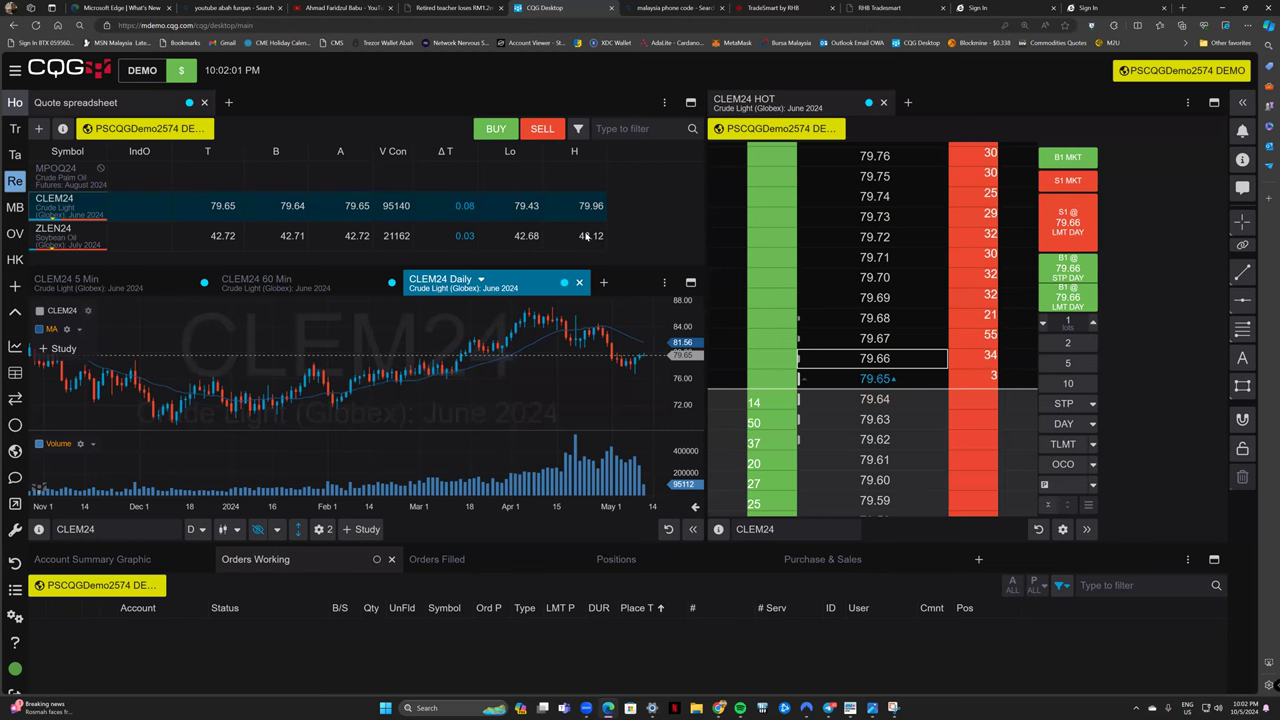
Step: Move the panel splitter to resize the ladder and chart panels
drag(703, 193, 627, 193)
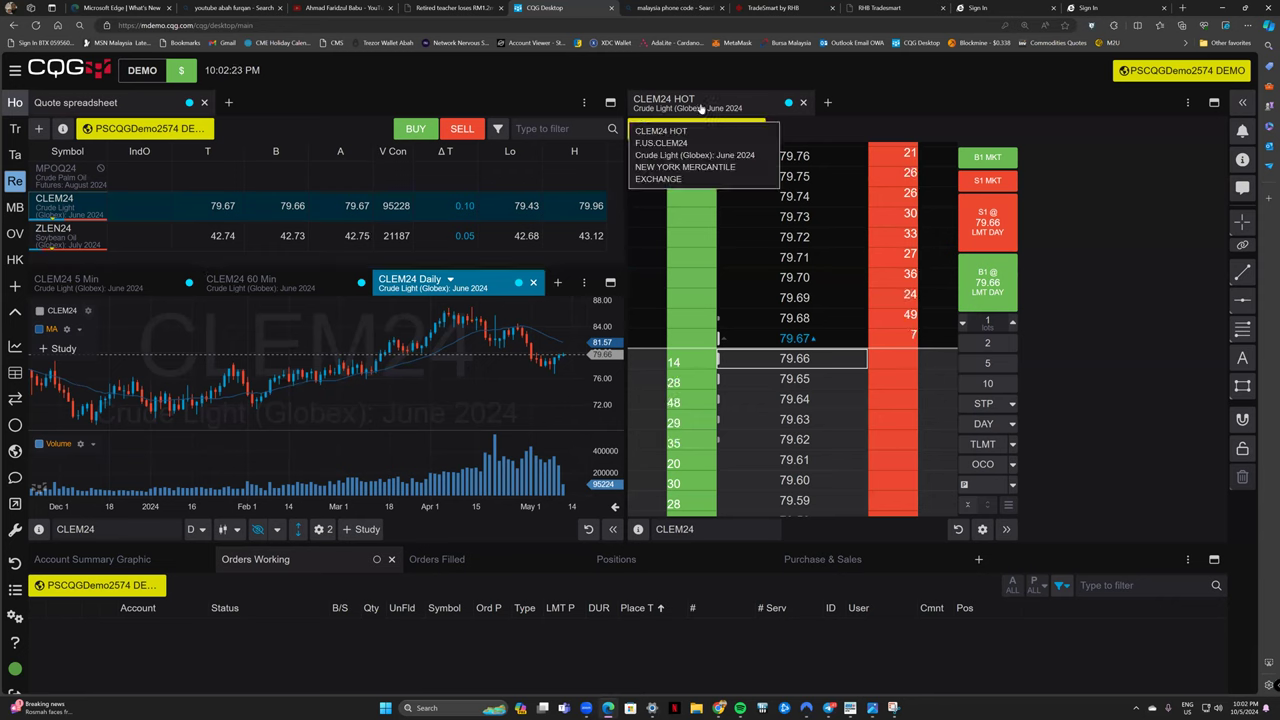
scroll(770, 386, down, 3)
scroll(770, 384, up, 4)
scroll(795, 370, down, 2)
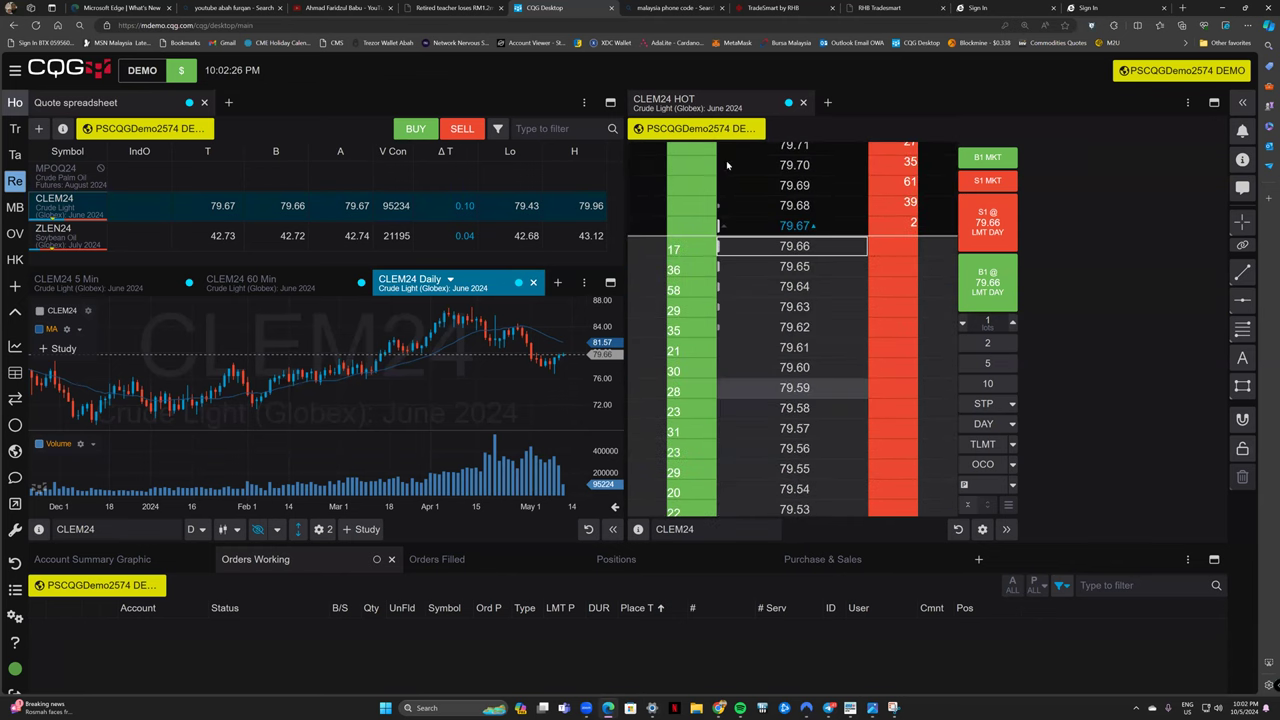
Step: Dock the CLEM24 HOT ladder in its own column along the right edge
click(697, 104)
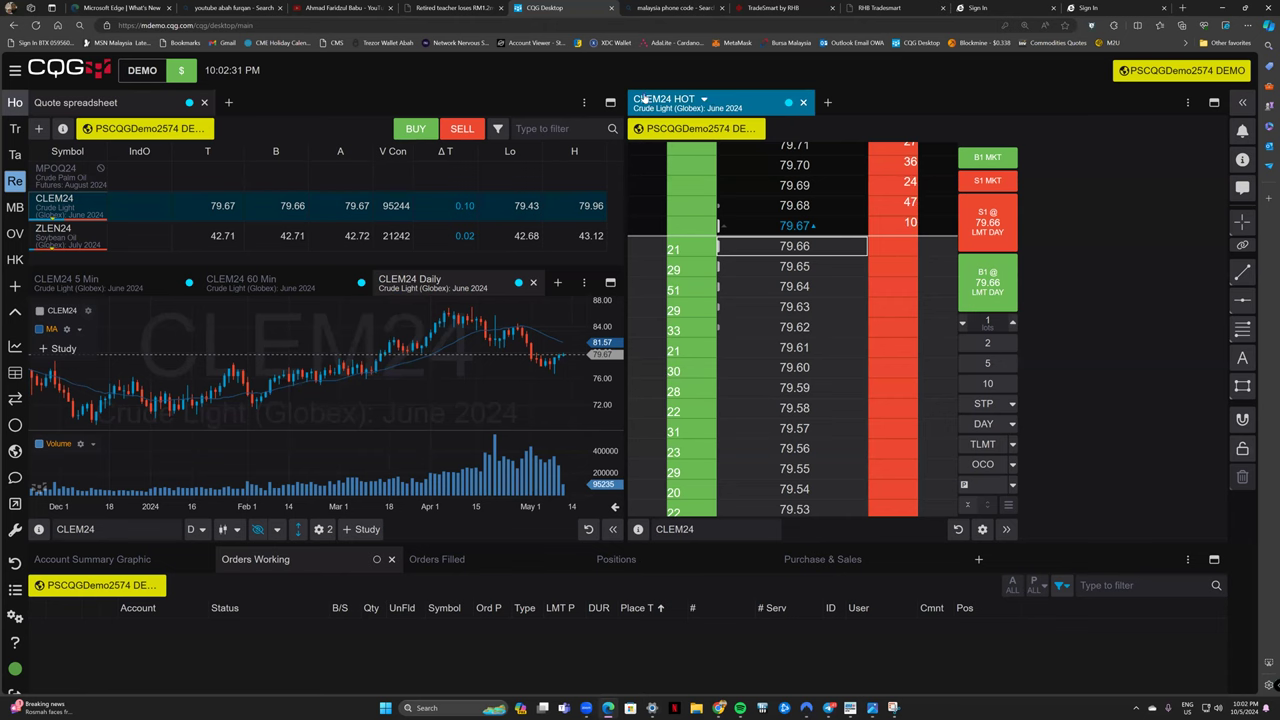
drag(688, 104, 1213, 303)
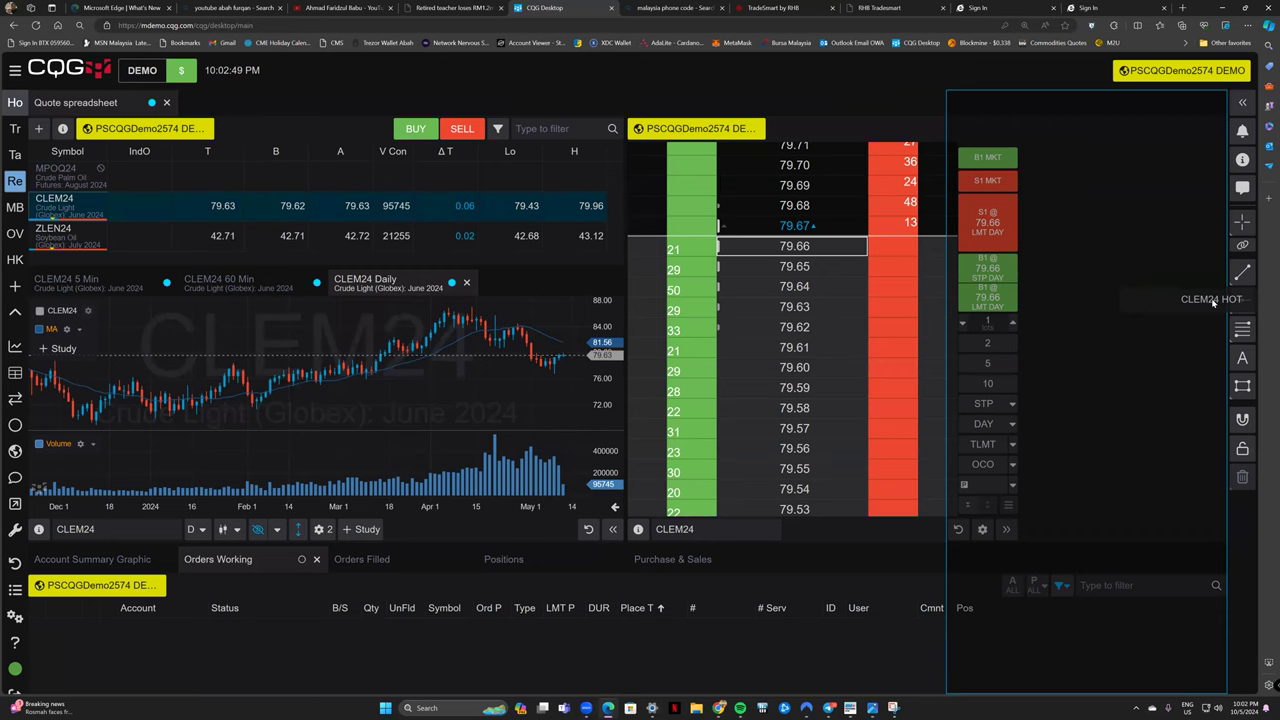
drag(1214, 301, 1214, 301)
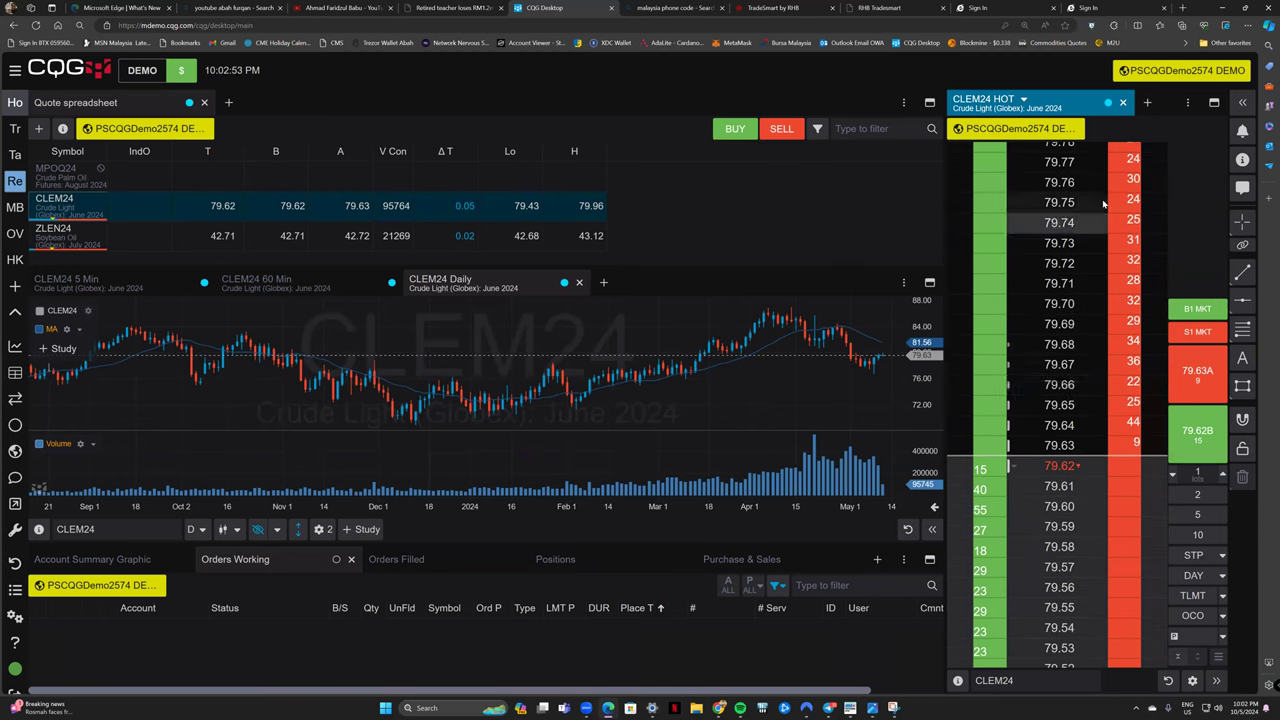
scroll(1021, 516, down, 3)
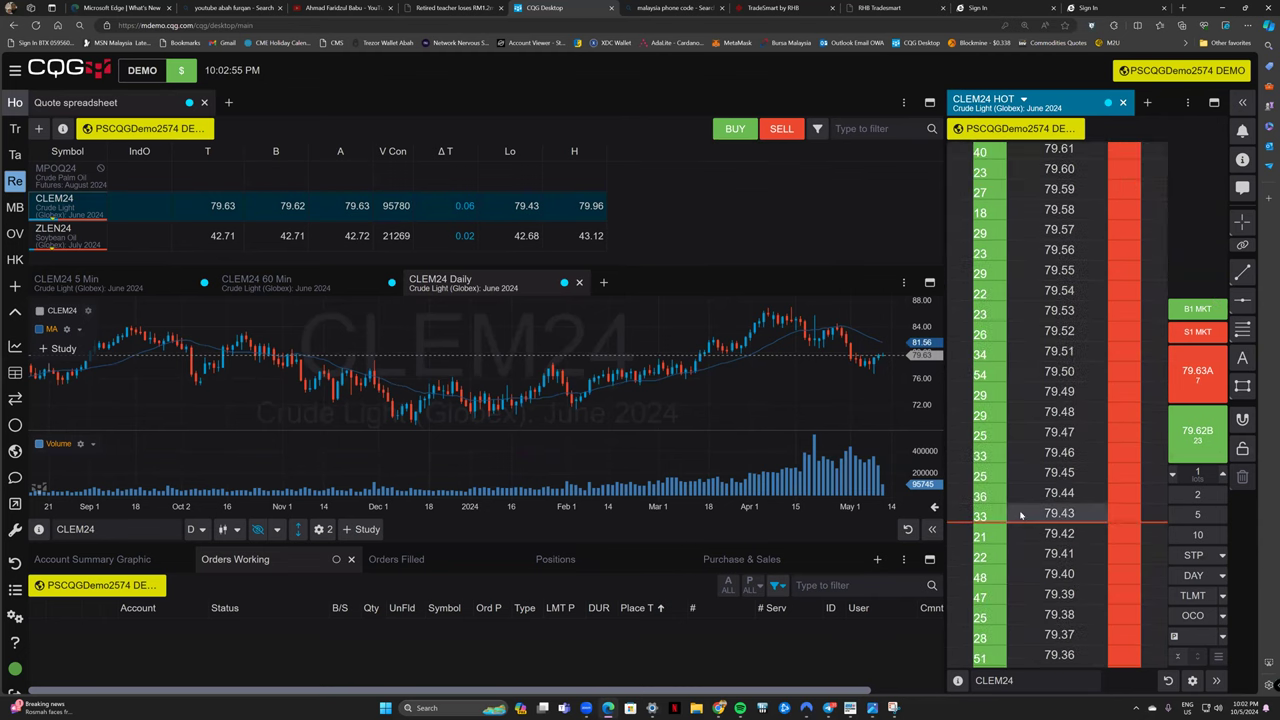
scroll(1024, 478, up, 3)
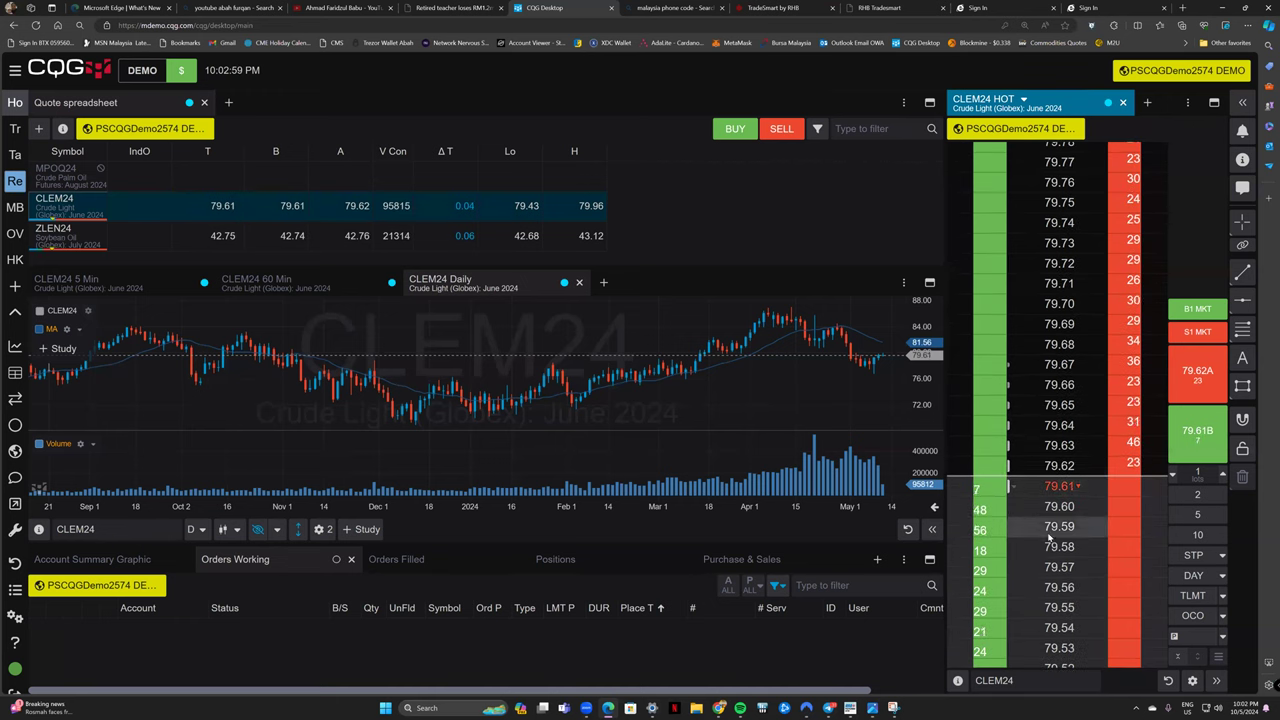
scroll(1048, 537, down, 1)
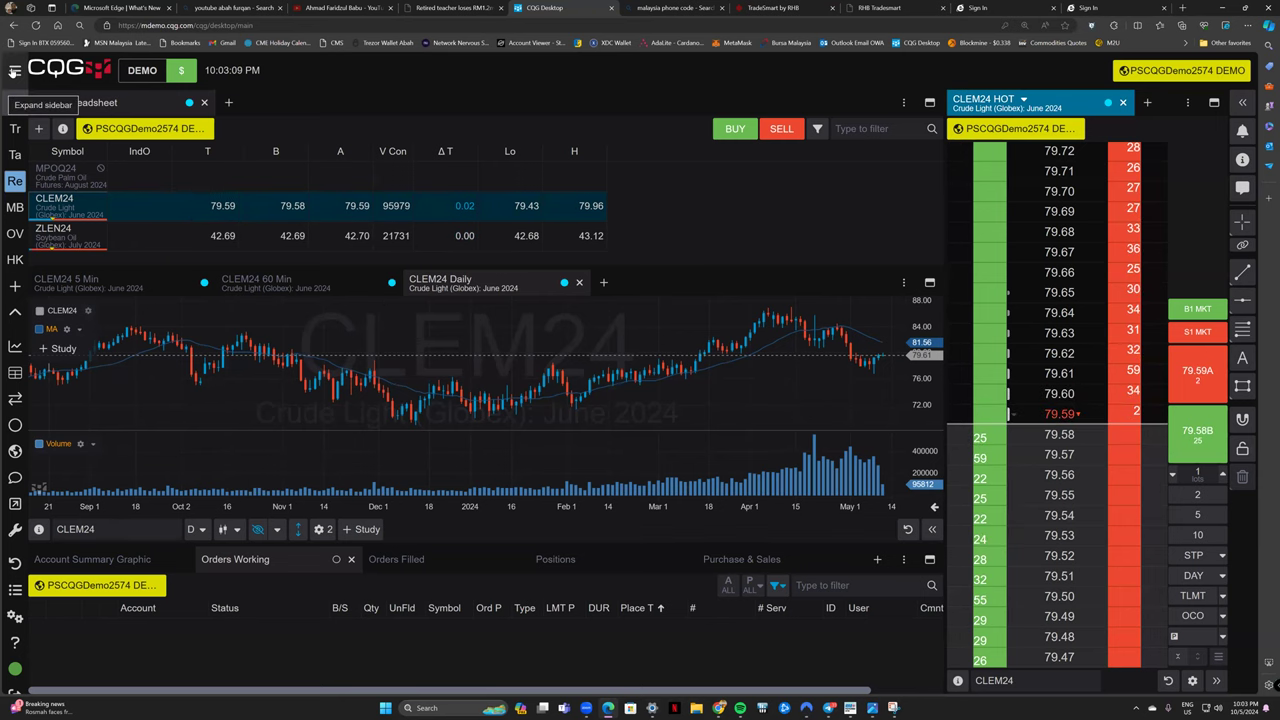
Step: Expand and collapse the navigation sidebar several times, ending collapsed to icons
click(14, 71)
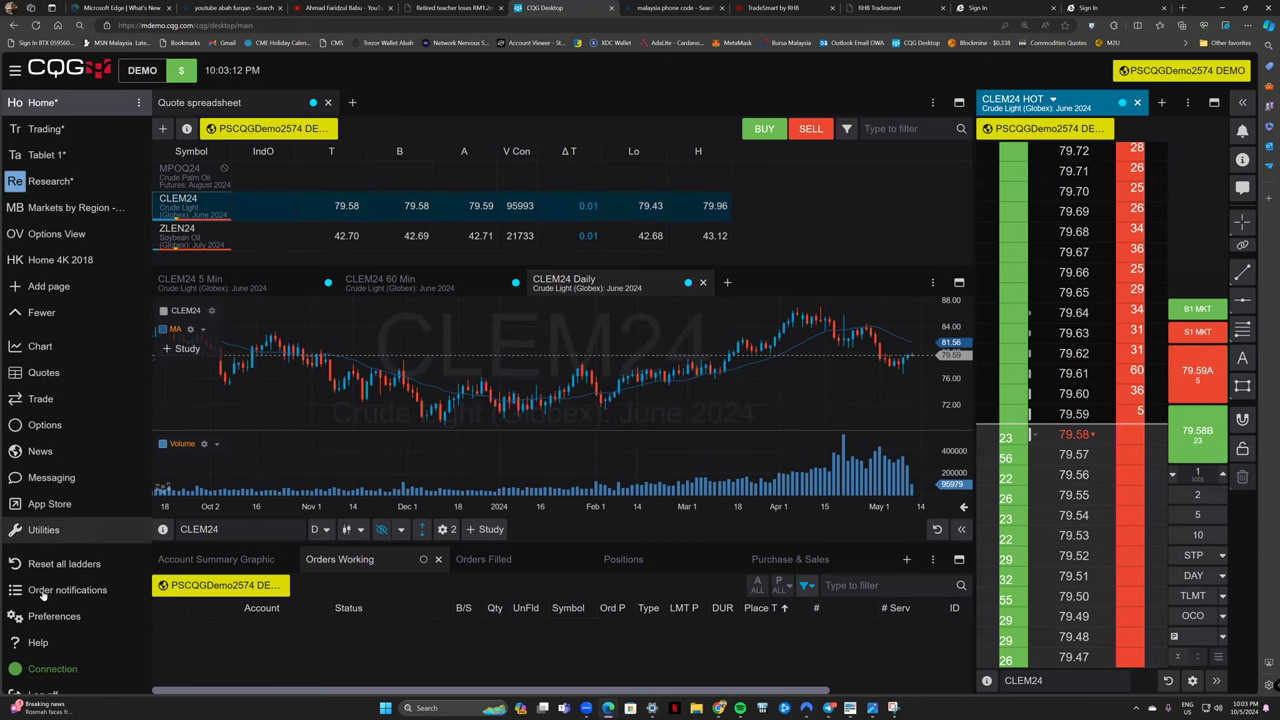
click(14, 71)
click(14, 71)
click(14, 71)
click(14, 71)
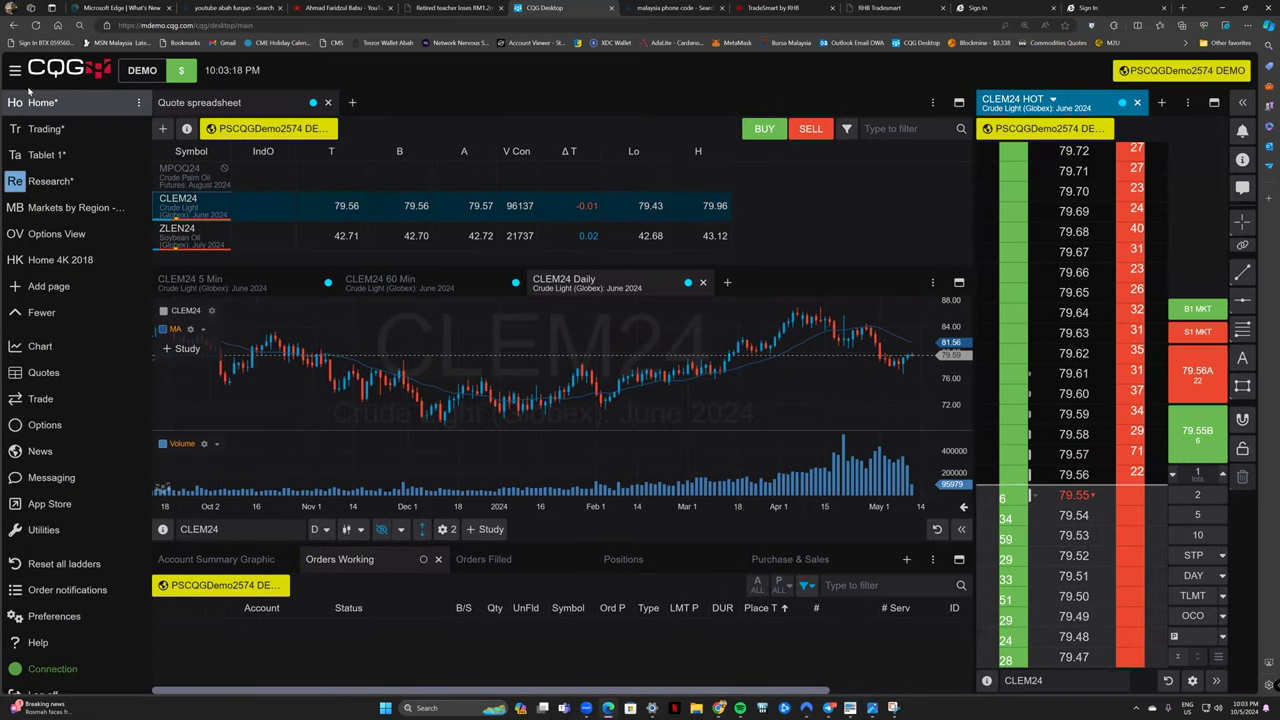
click(14, 71)
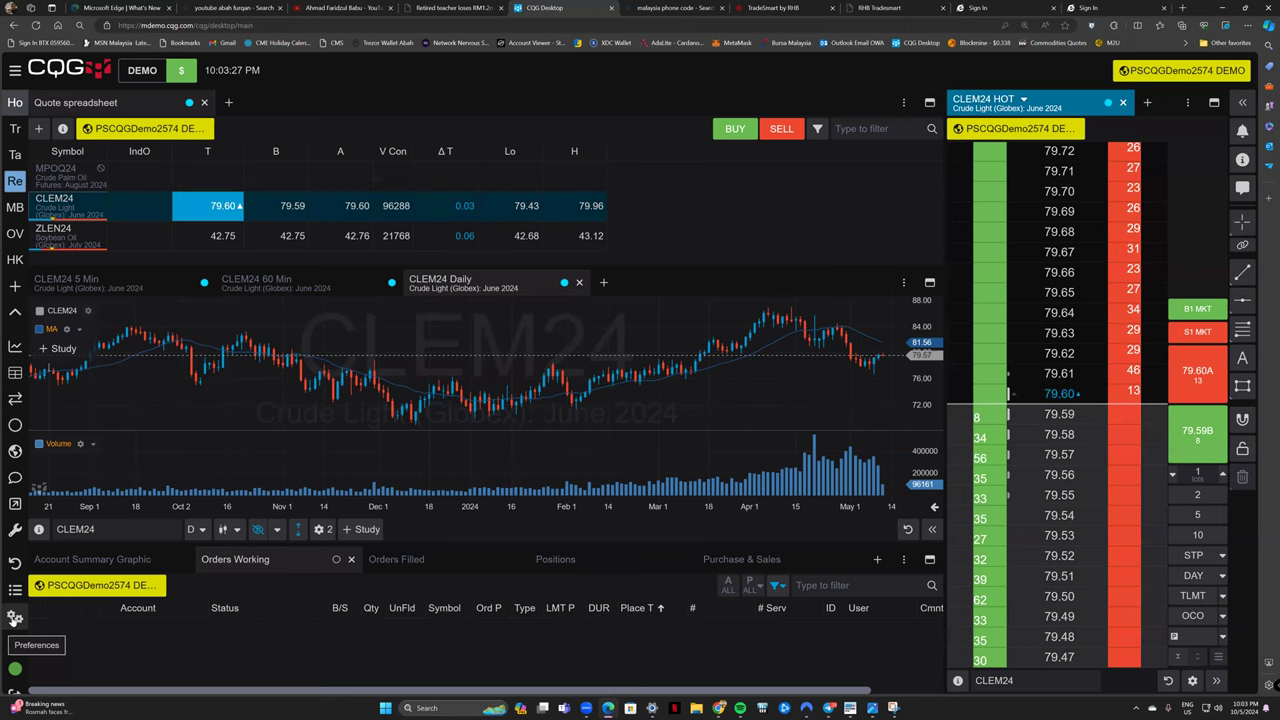
Step: Open Preferences at Reporting, show the Account Summary Graphic, and list reporting currencies
click(15, 618)
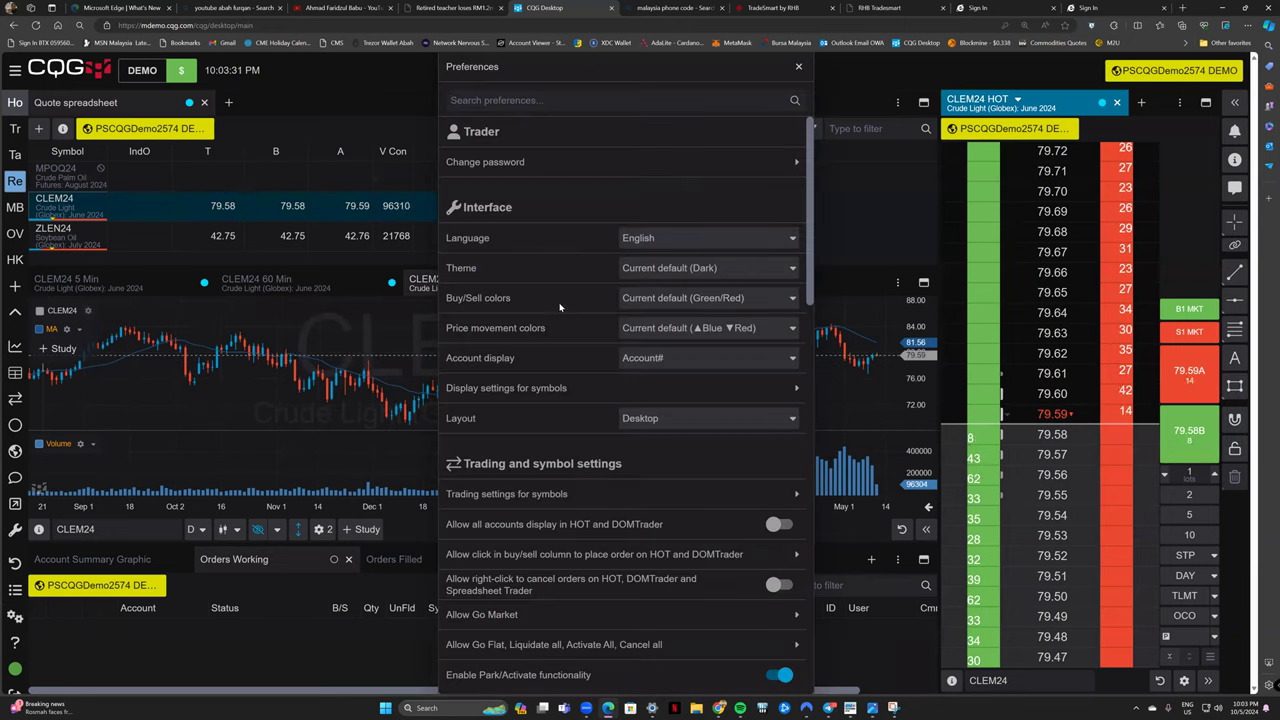
scroll(570, 360, down, 3)
scroll(573, 363, down, 6)
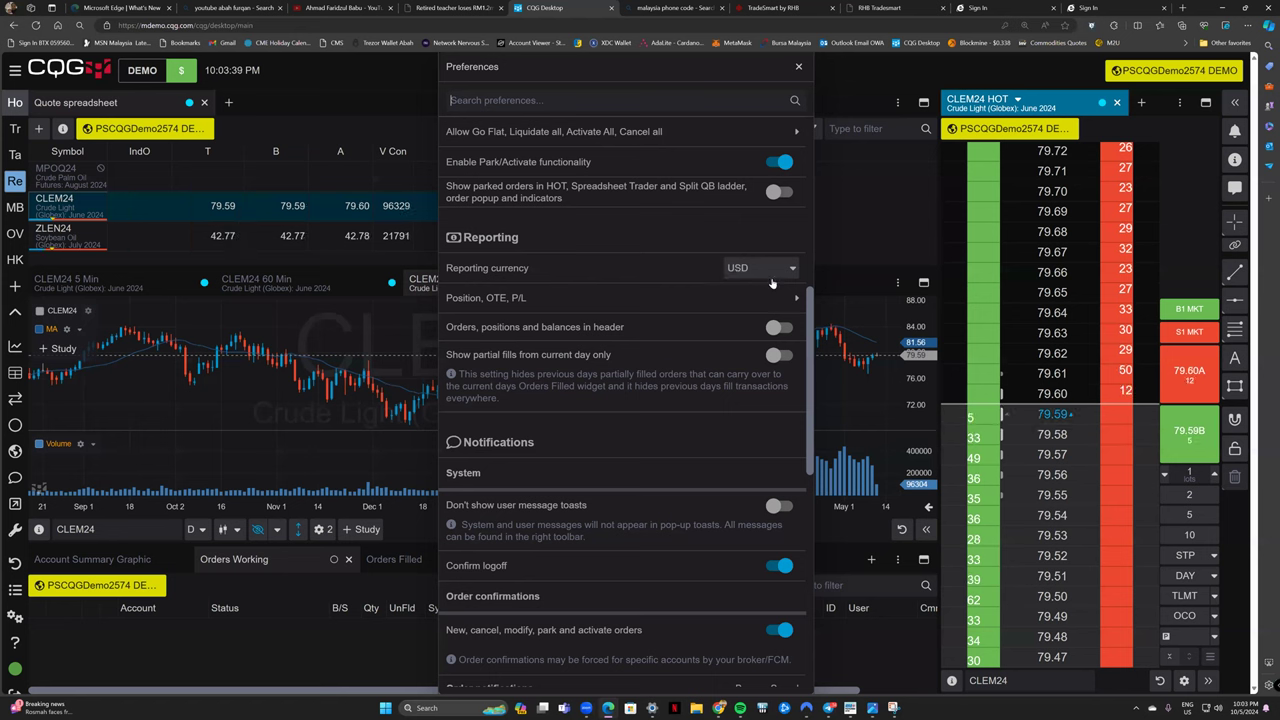
click(105, 559)
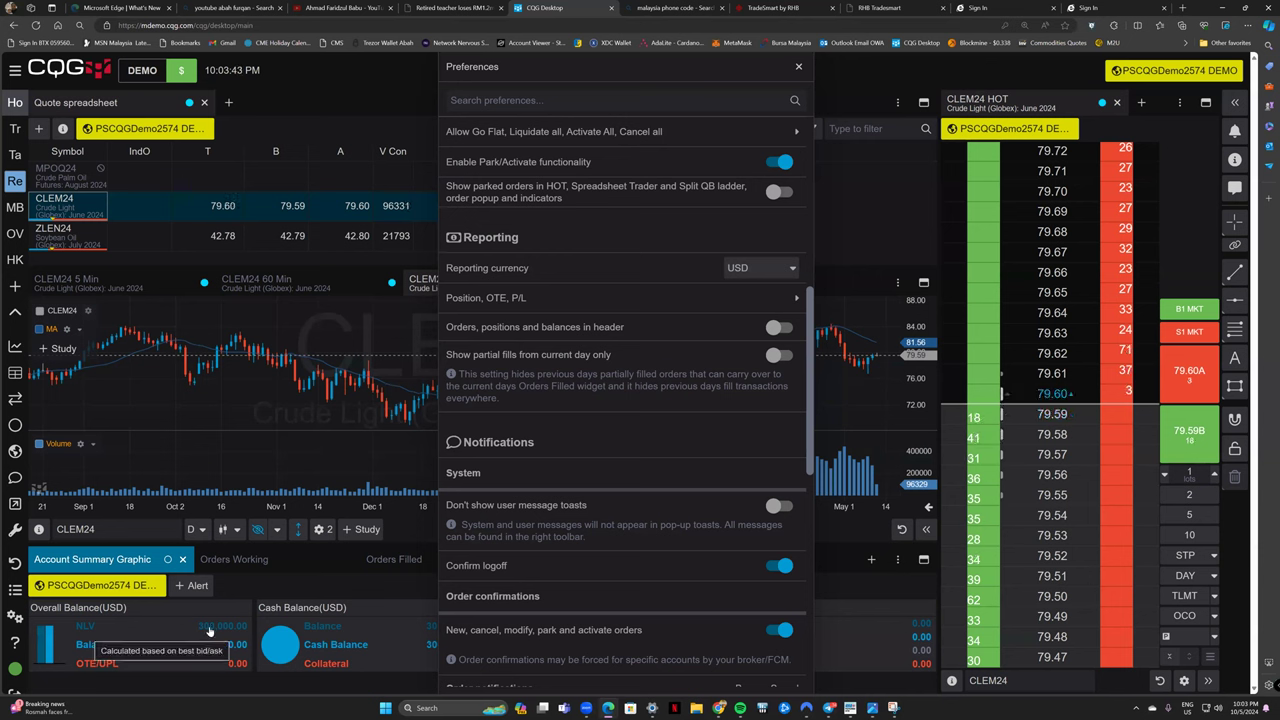
click(779, 268)
Step: Set the reporting currency to MYR
scroll(747, 460, down, 4)
scroll(745, 464, down, 4)
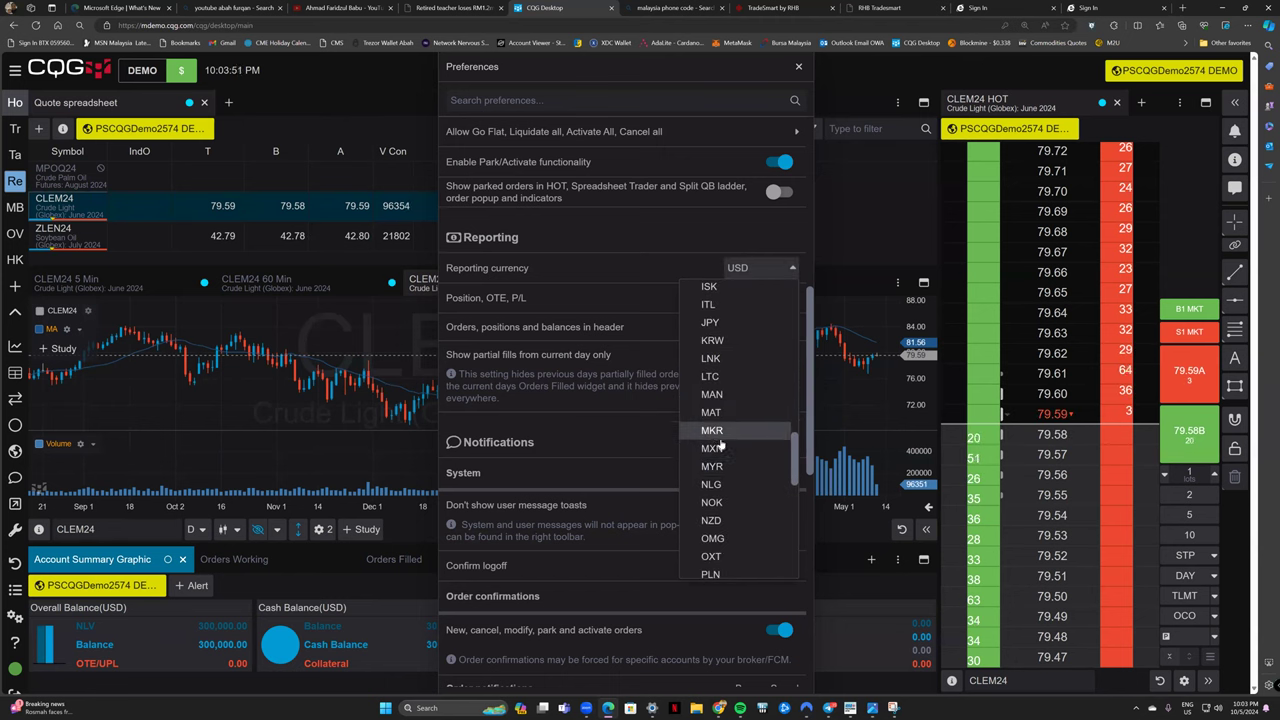
click(712, 466)
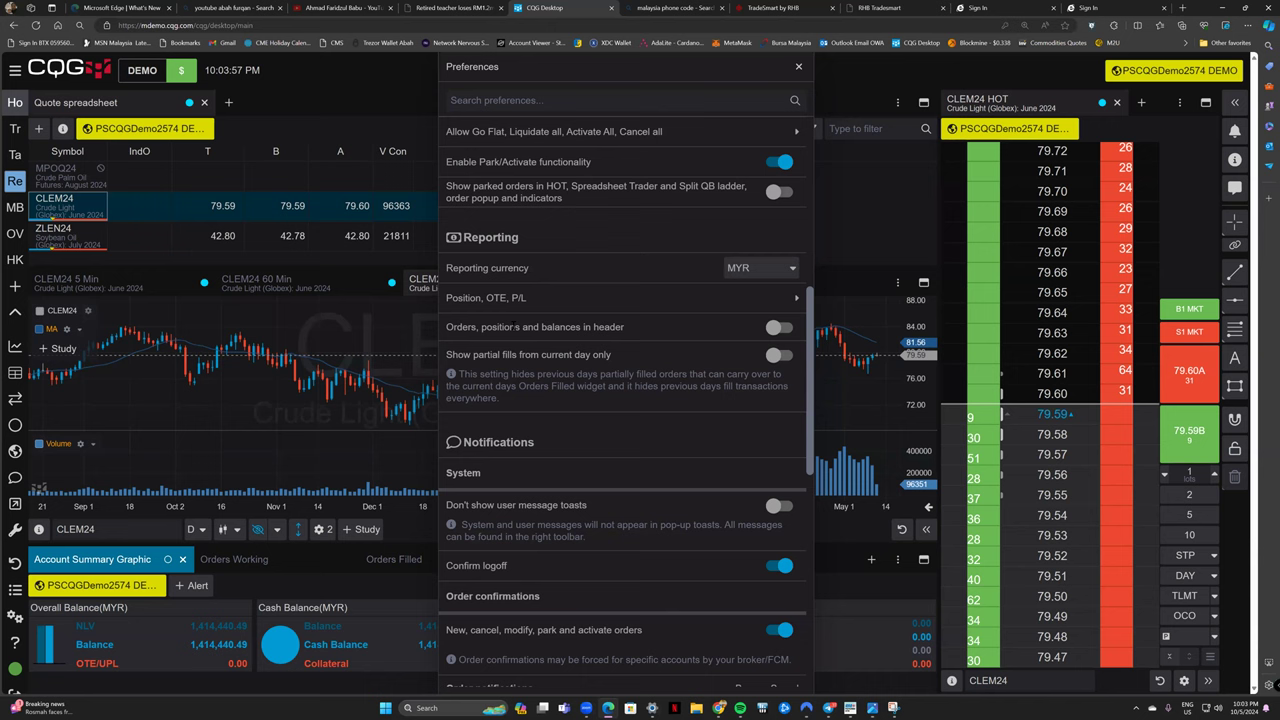
Step: Enable orders, positions and balances in the header, then stage a 1-lot buy at 79.51
double_click(461, 327)
drag(475, 327, 700, 327)
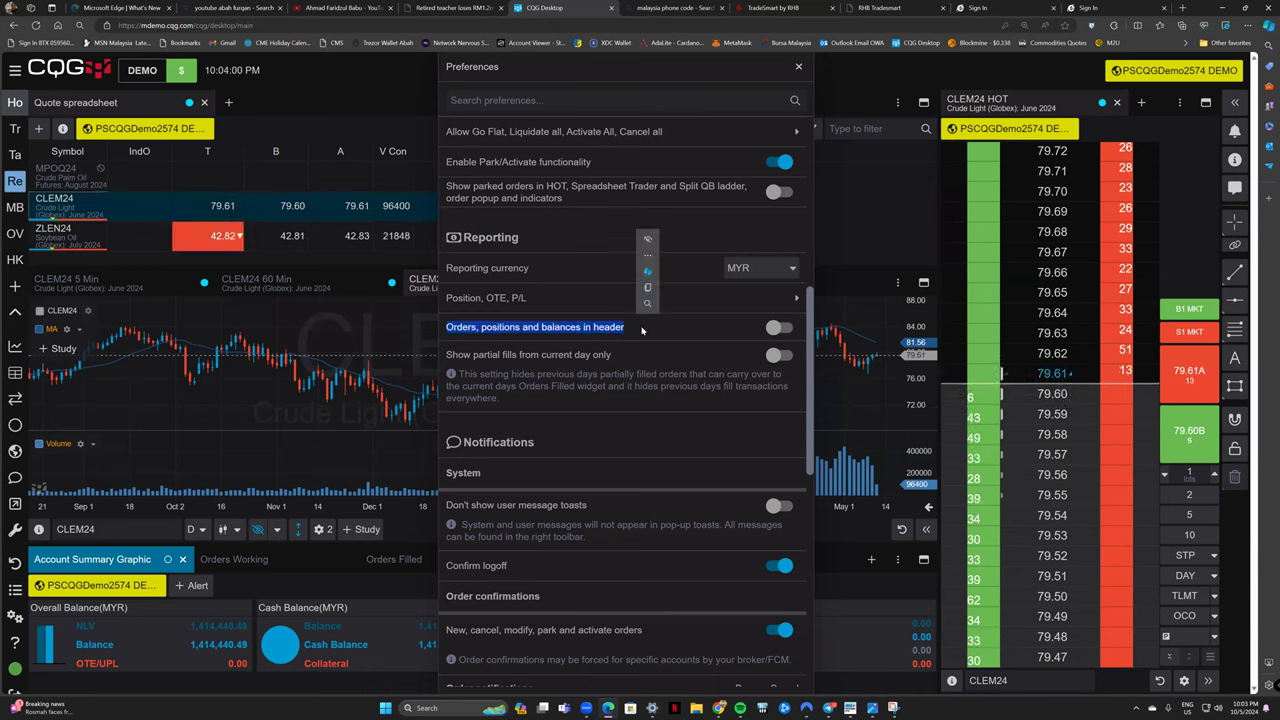
click(776, 327)
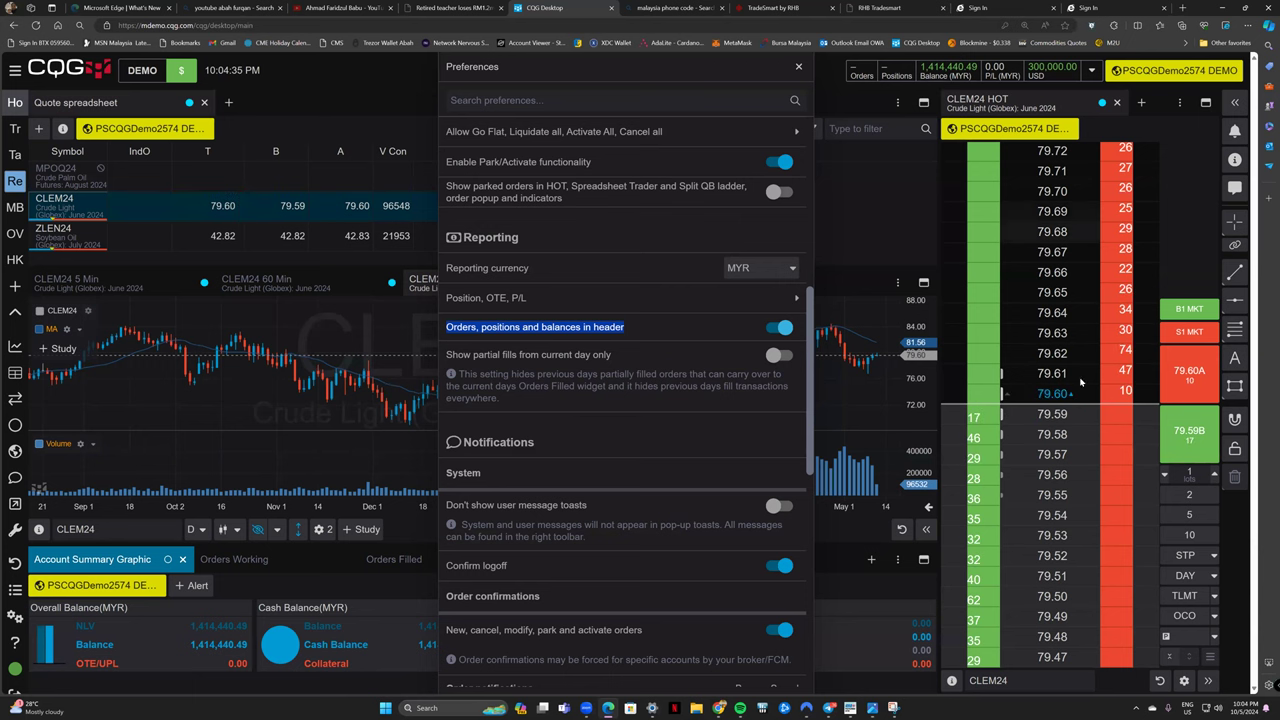
click(1066, 580)
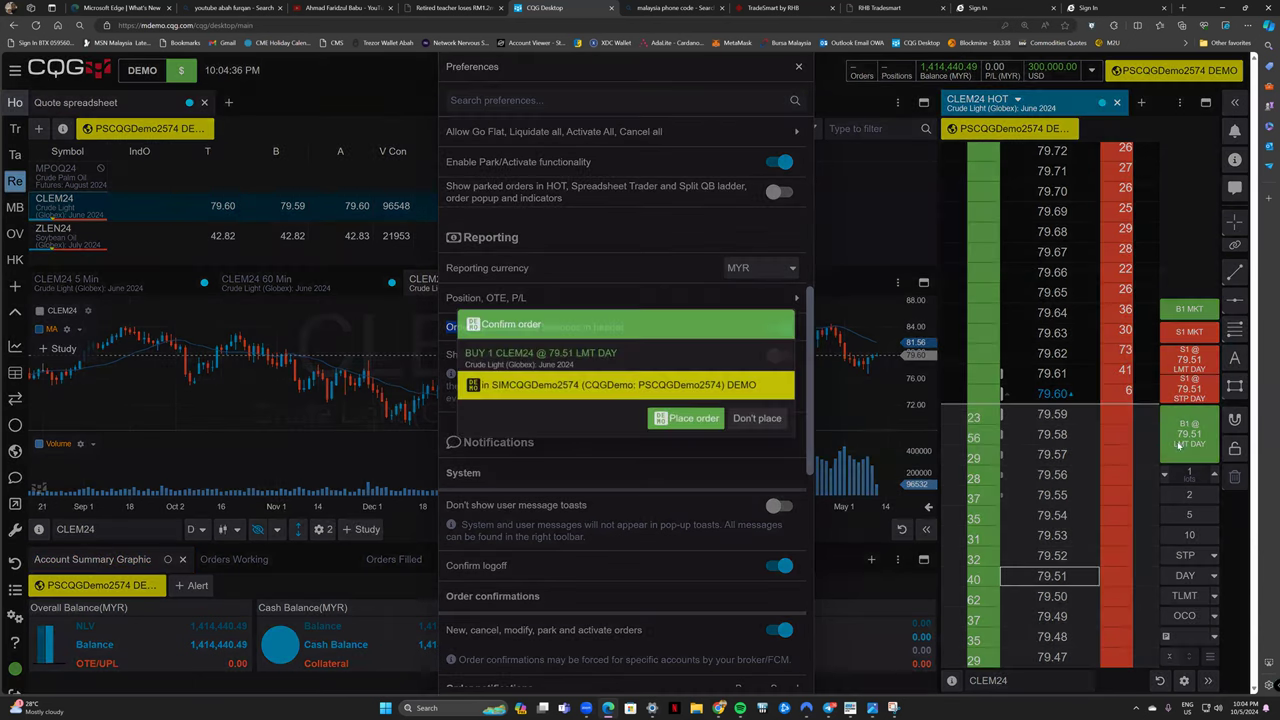
Step: Place the 1-lot 79.51 buy, then cancel it from the header's orders list
click(724, 426)
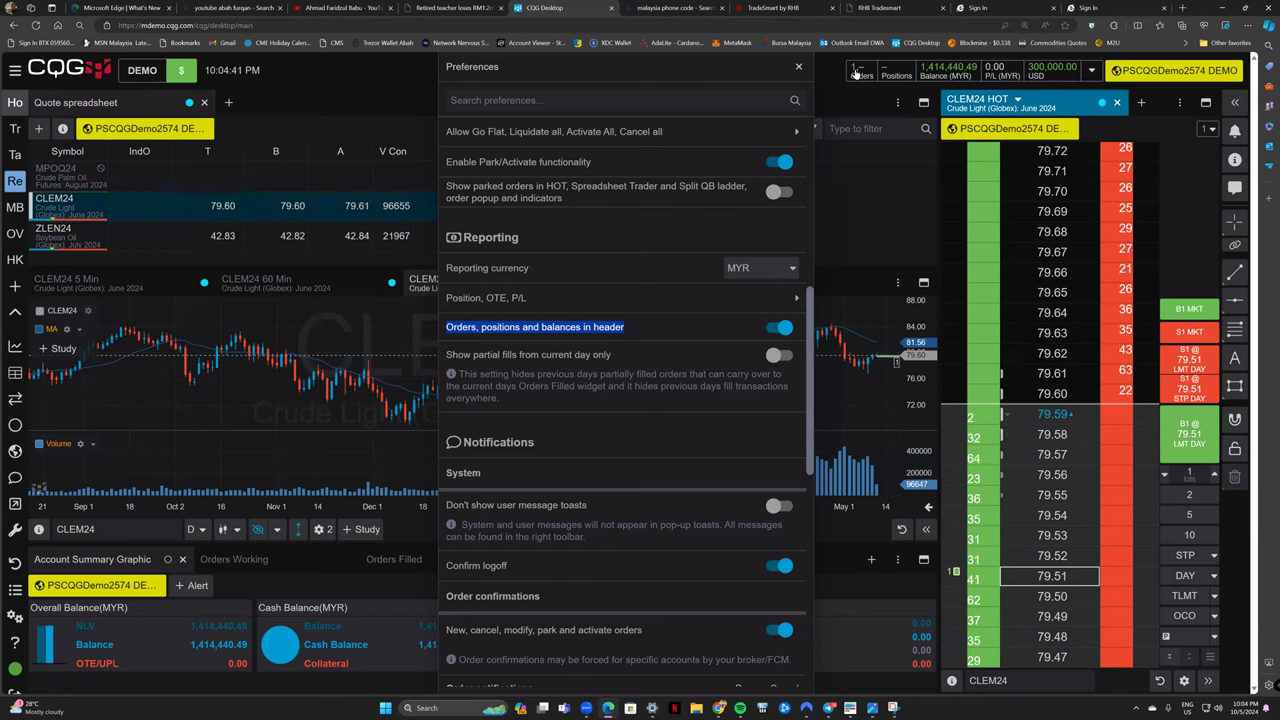
click(856, 74)
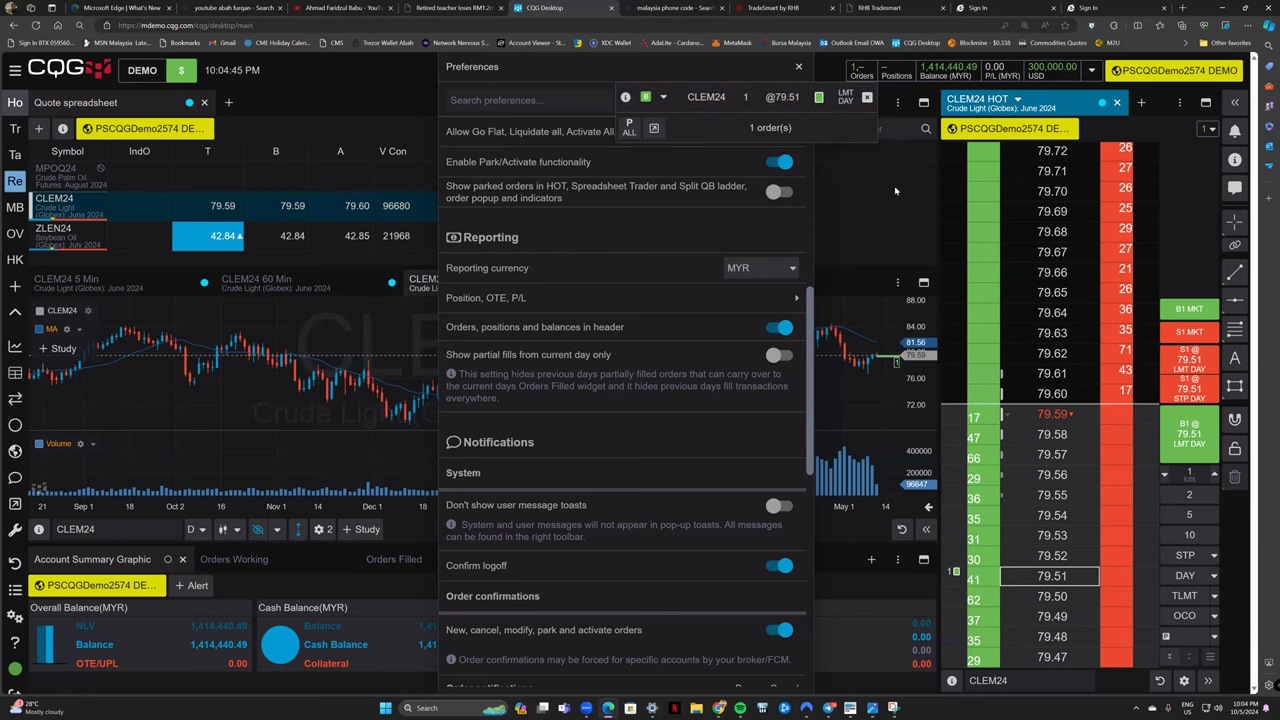
click(867, 97)
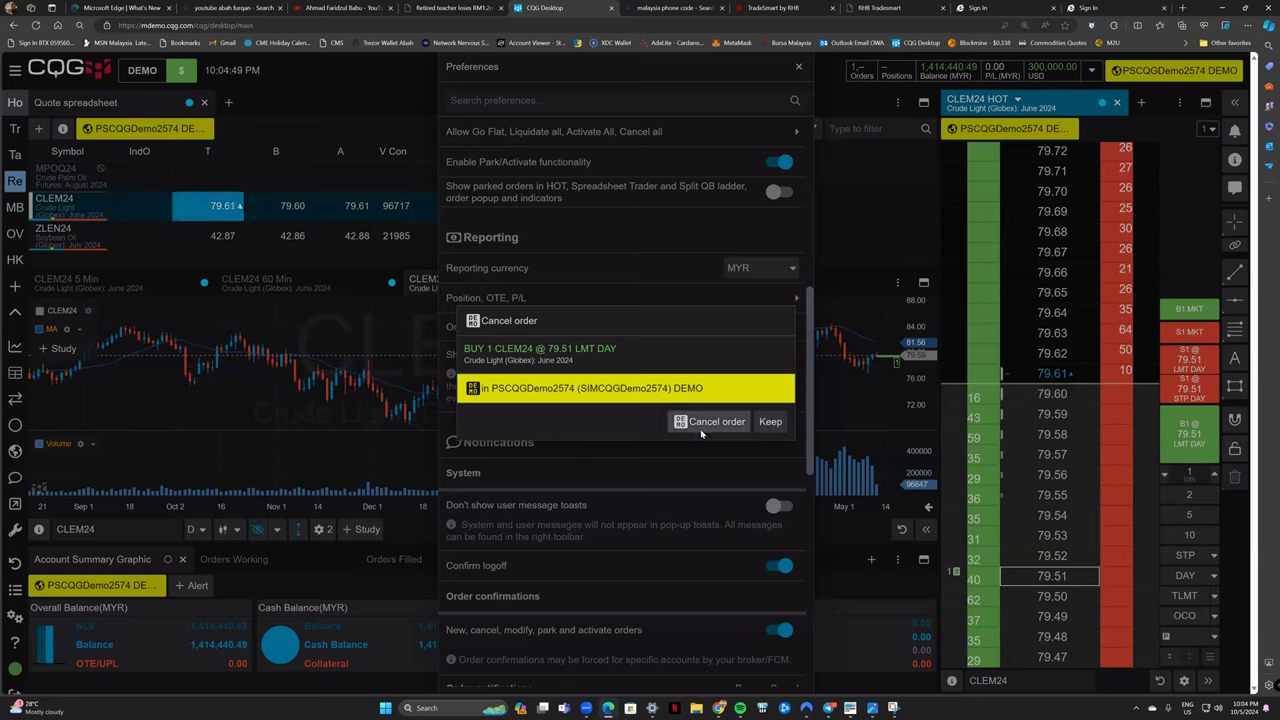
click(703, 426)
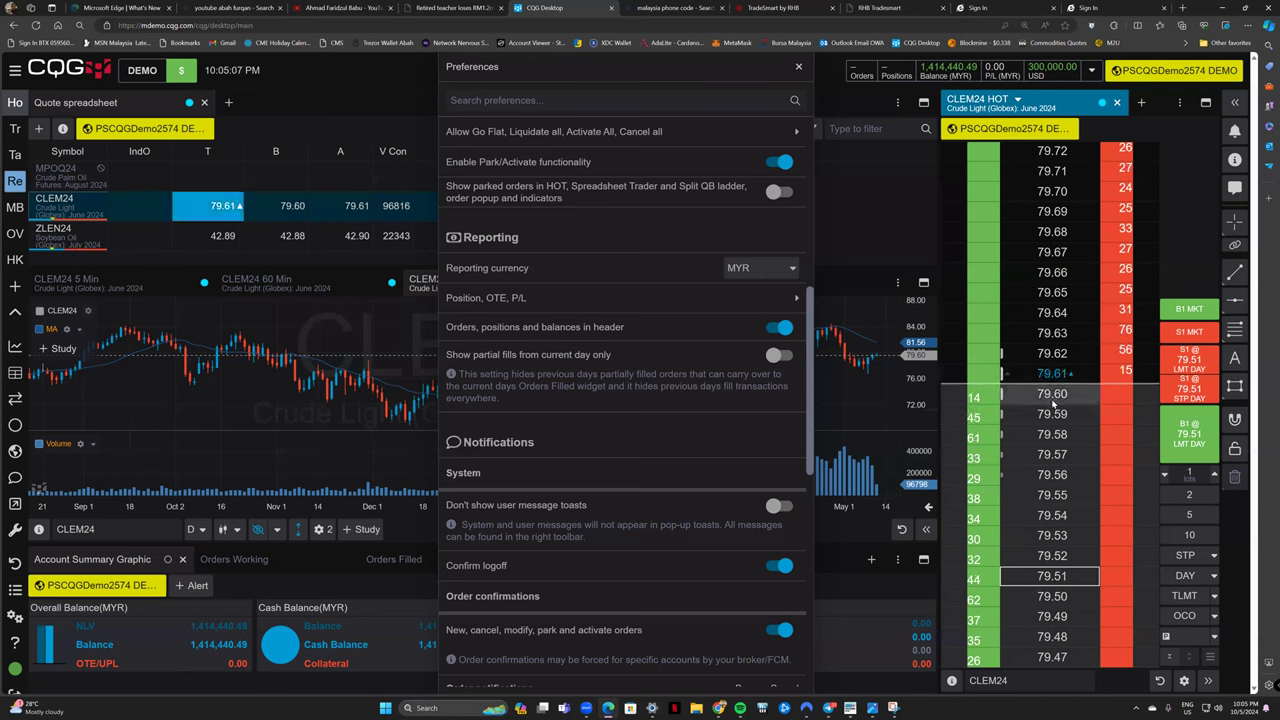
Step: Place a 1-lot CLEM24 buy limit at 79.28, then cancel it from the header Orders list
scroll(1052, 568, down, 7)
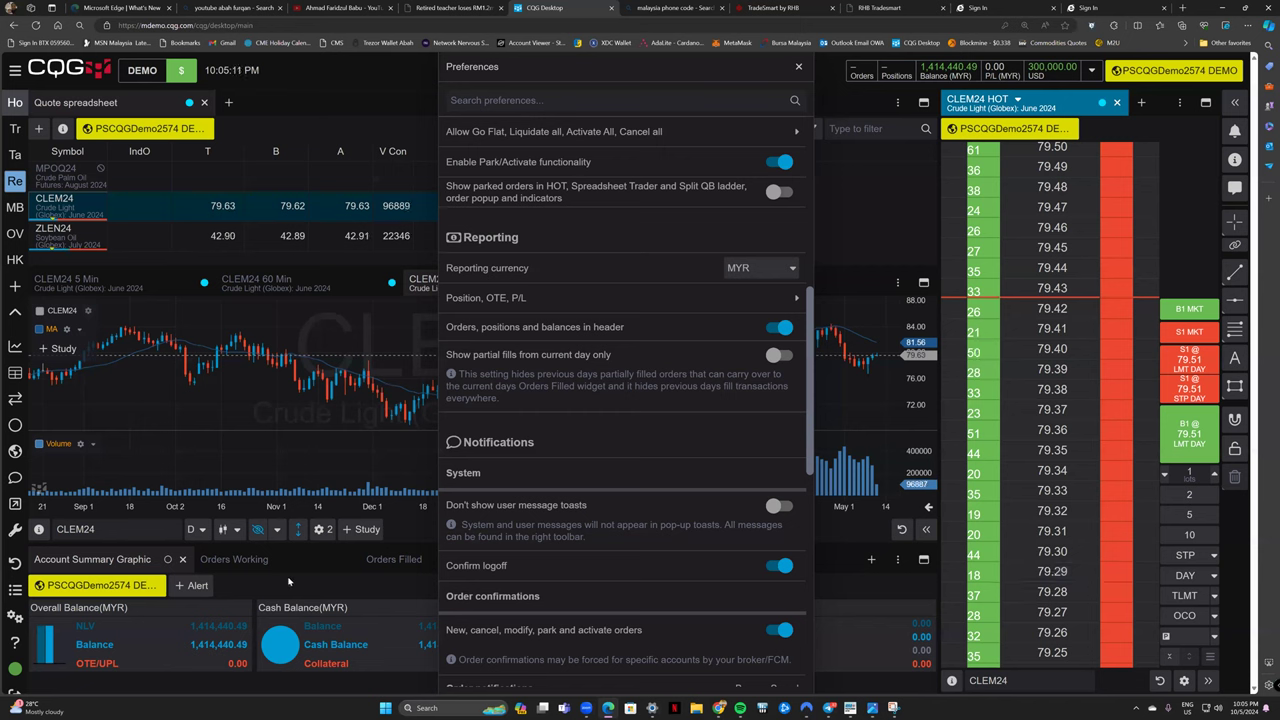
click(238, 560)
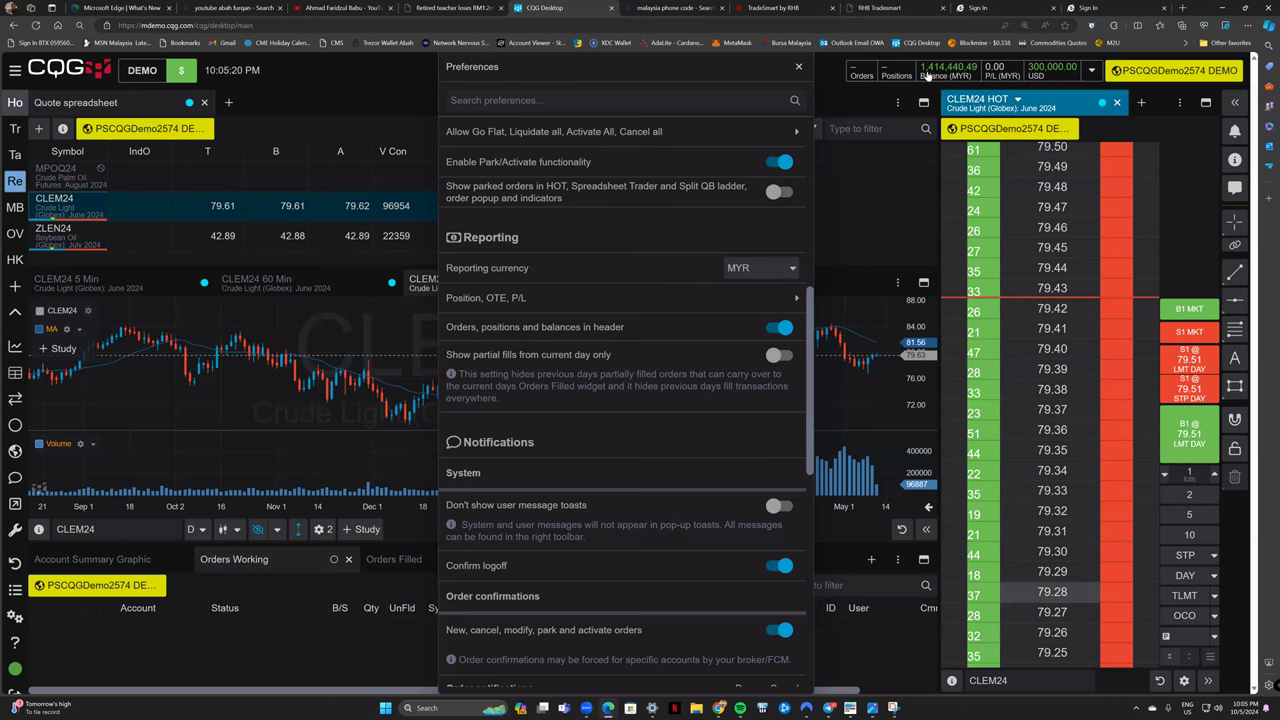
click(1050, 592)
click(1189, 437)
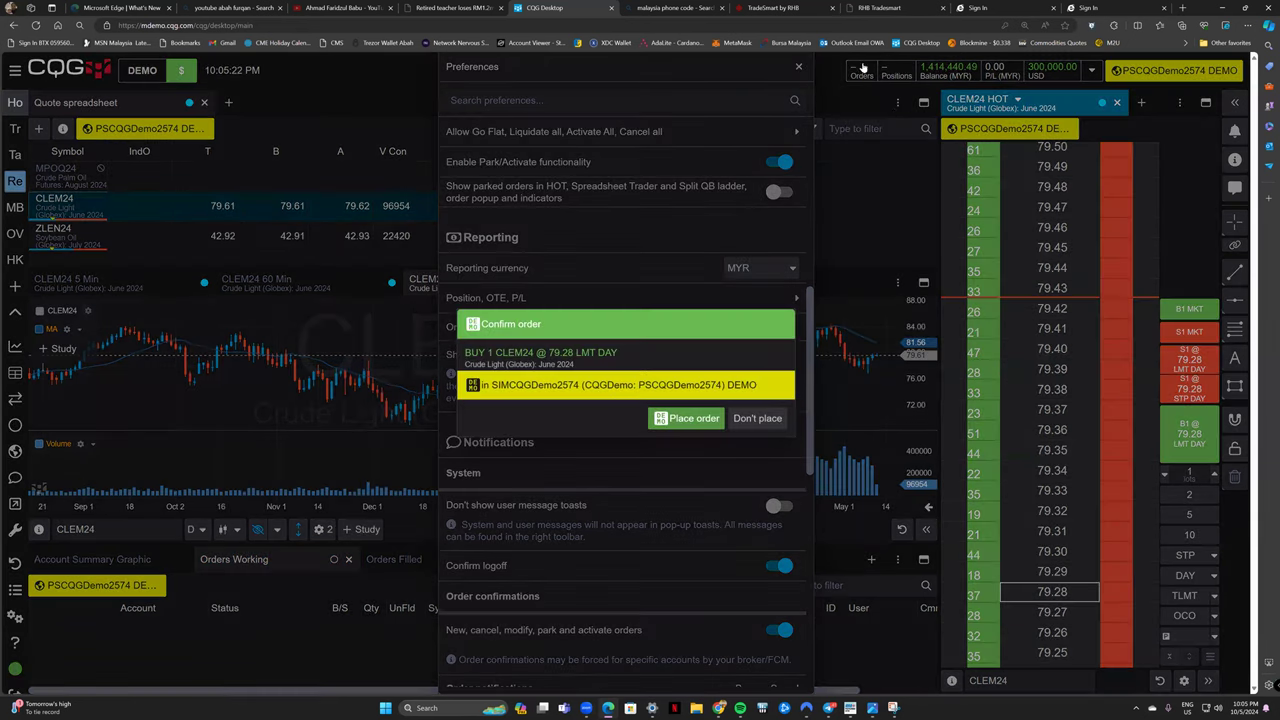
key(Return)
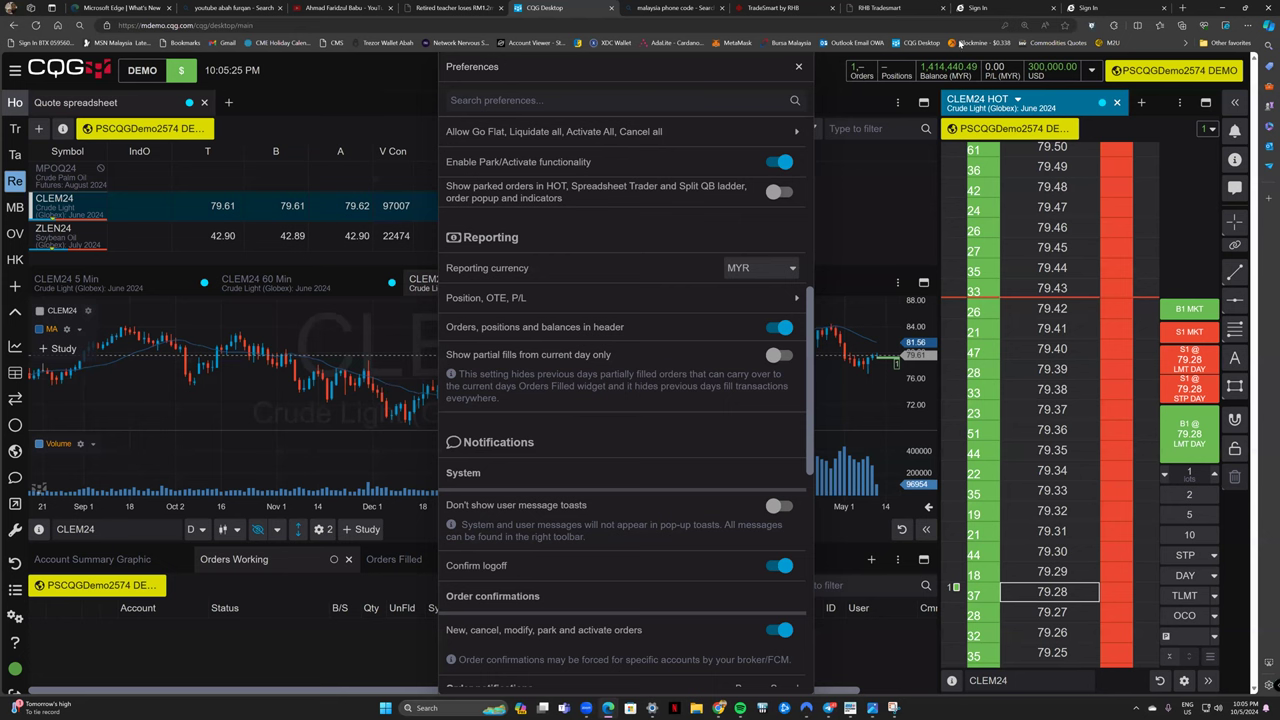
click(860, 75)
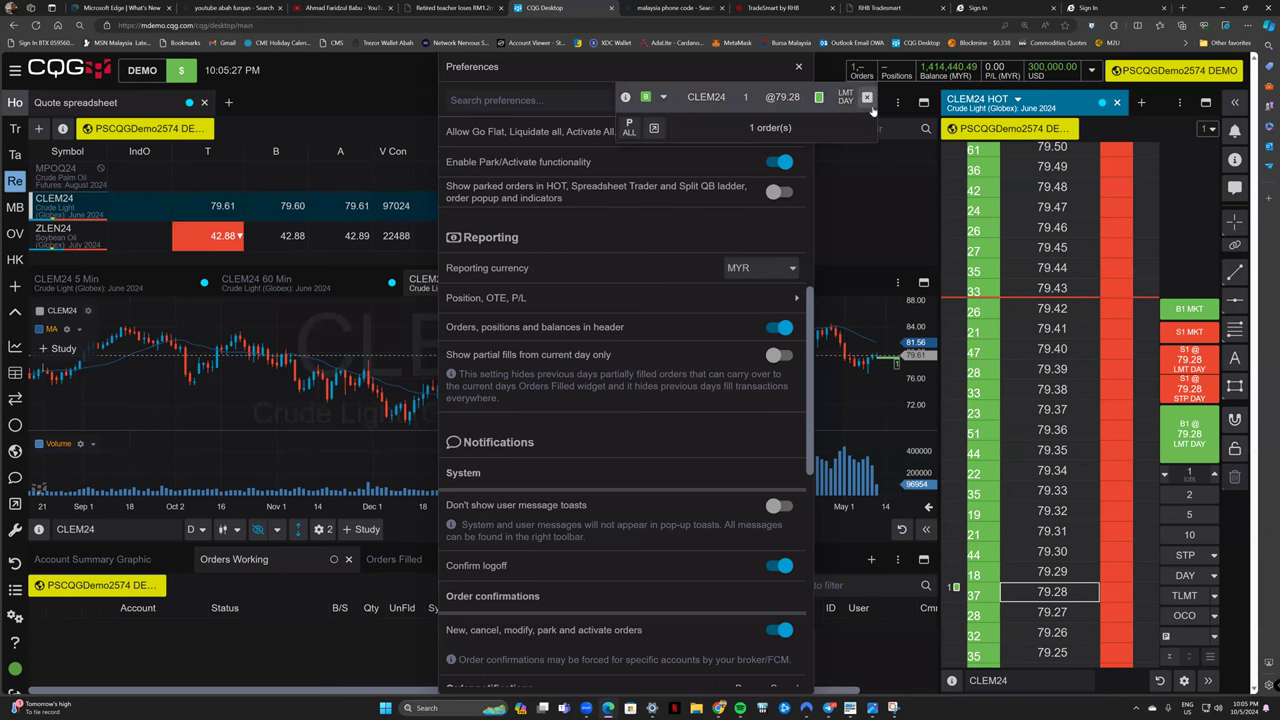
click(872, 100)
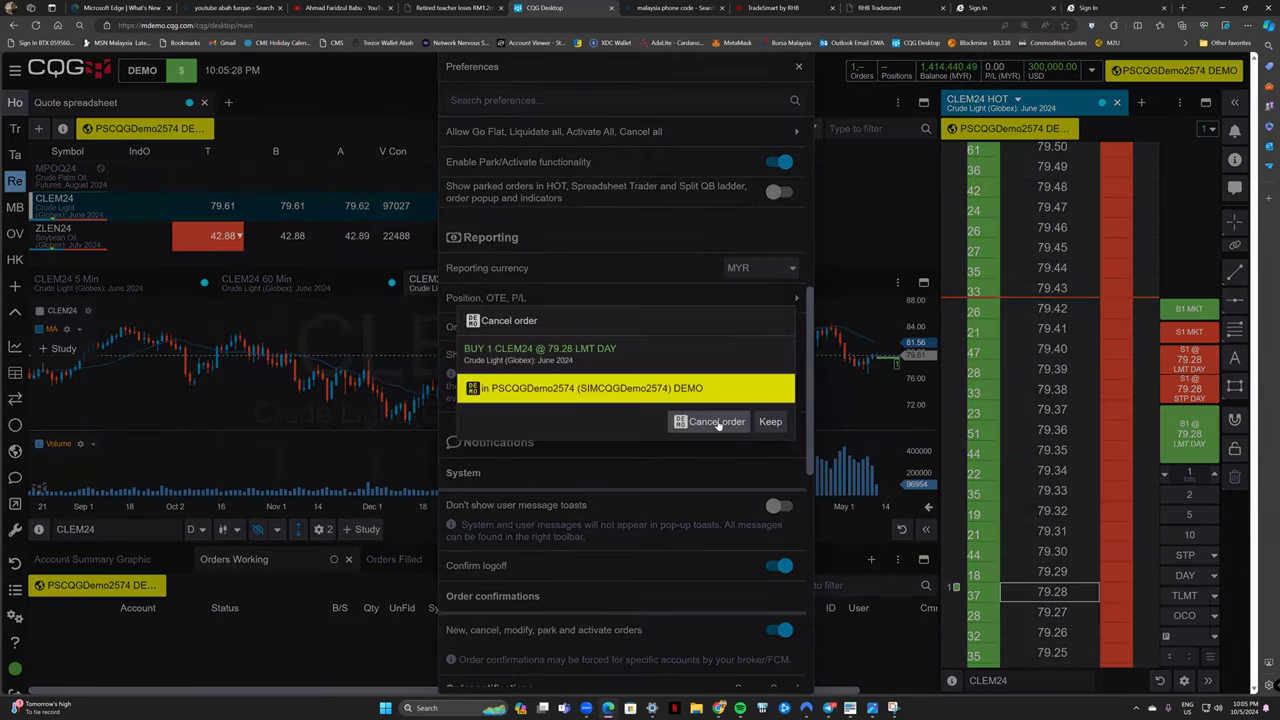
click(716, 422)
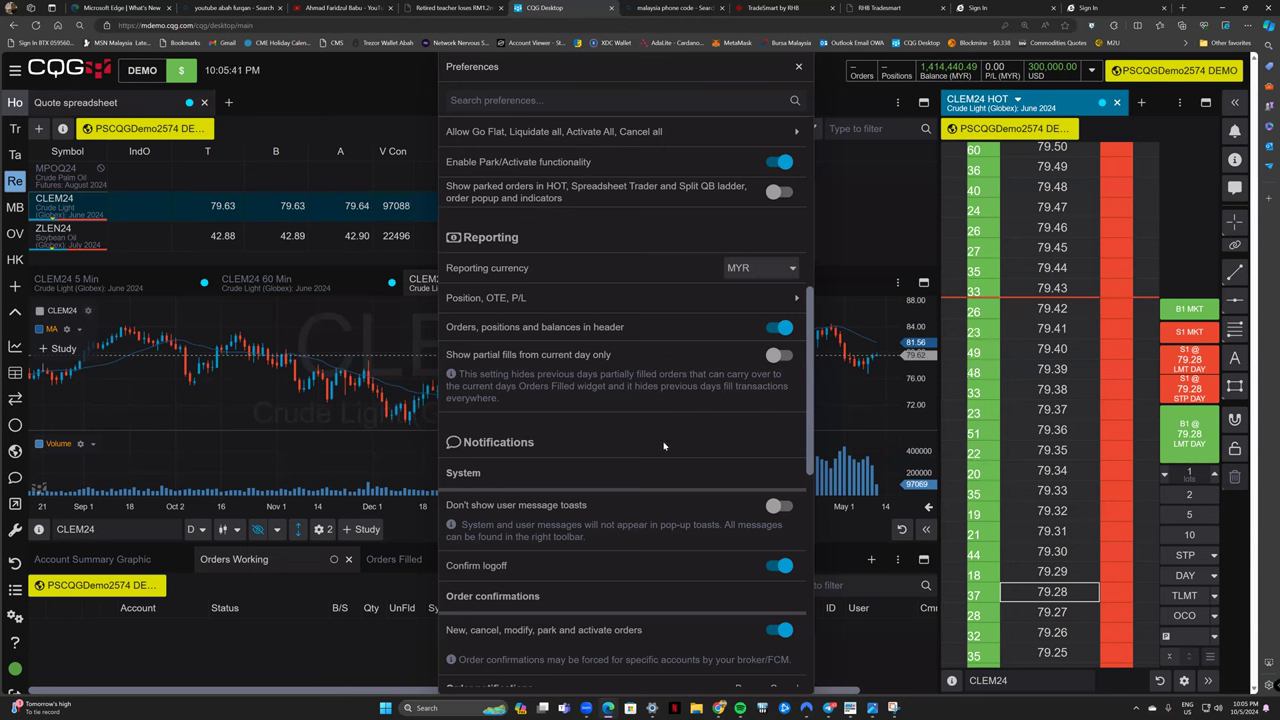
Step: Open the Position, OTE, P/L page under Reporting, step back to the list, then reopen it
scroll(631, 414, down, 1)
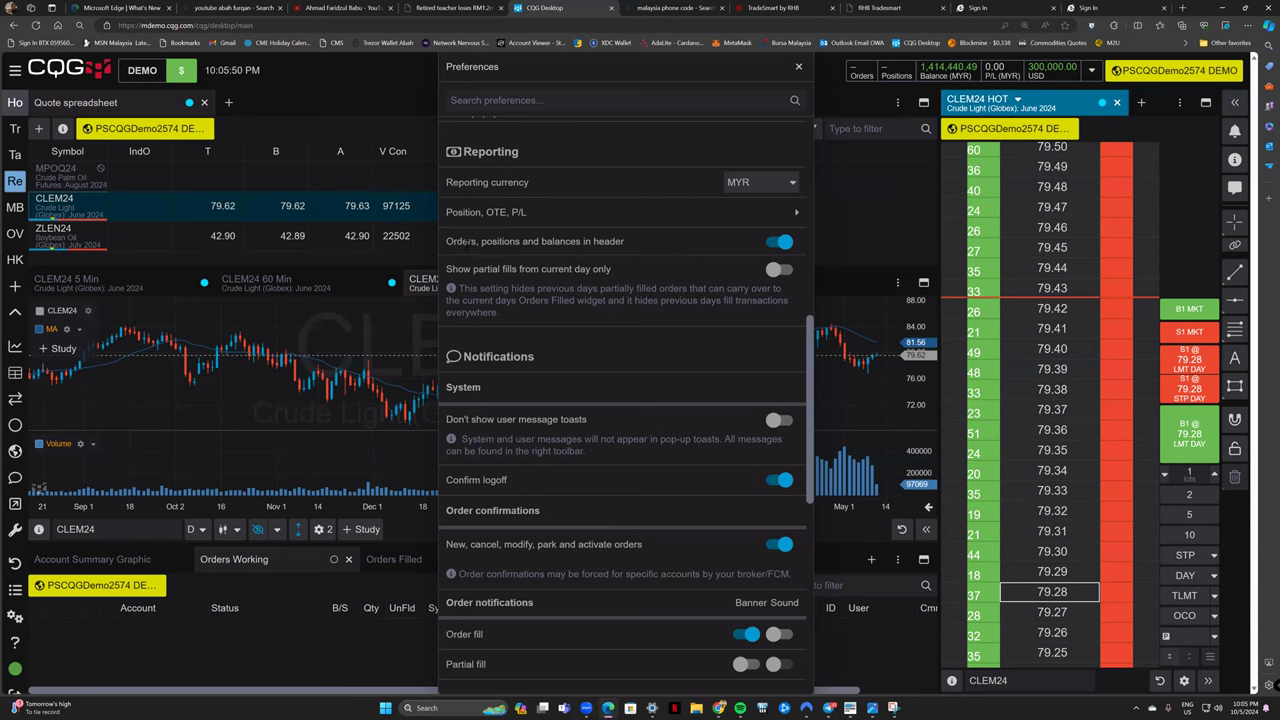
scroll(515, 230, up, 2)
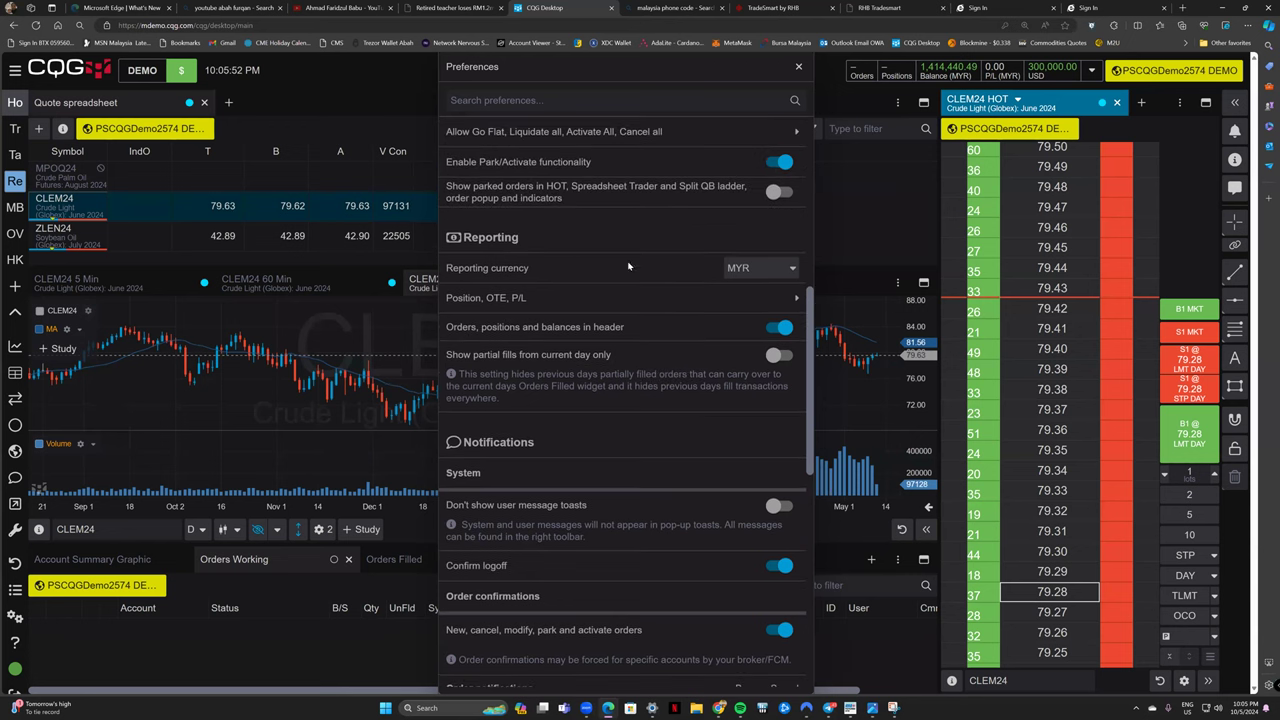
click(551, 300)
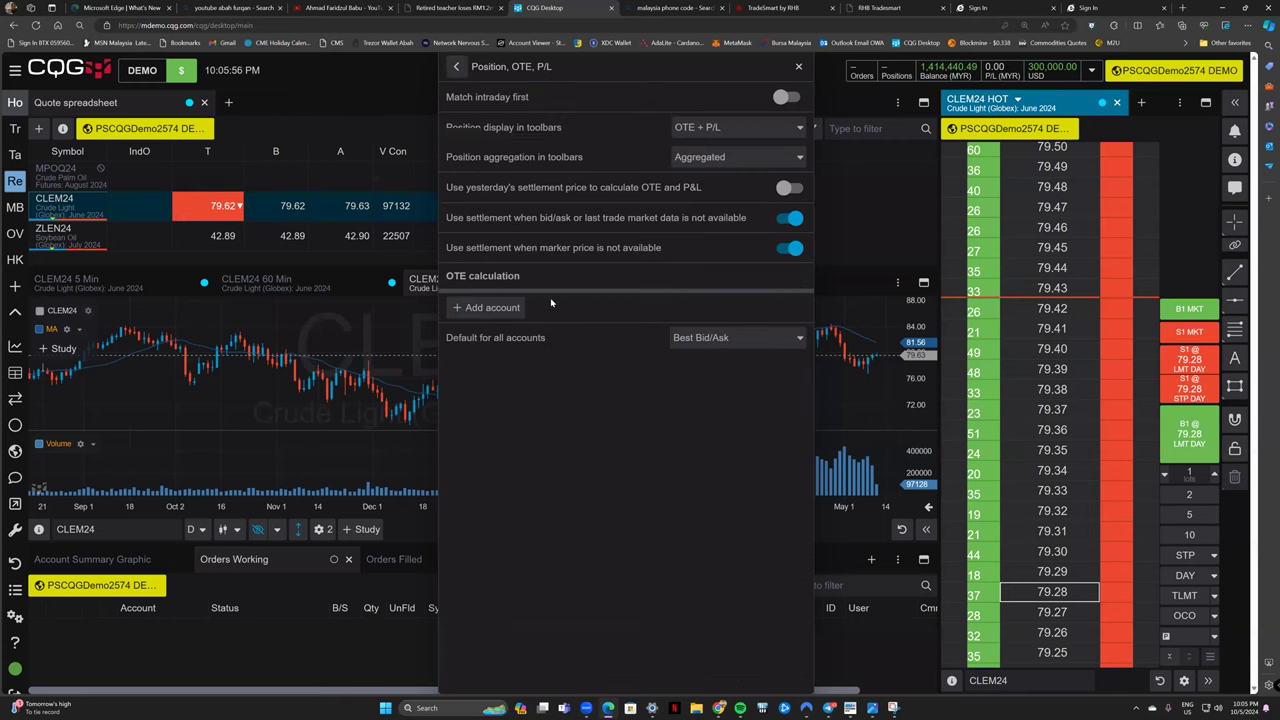
click(456, 67)
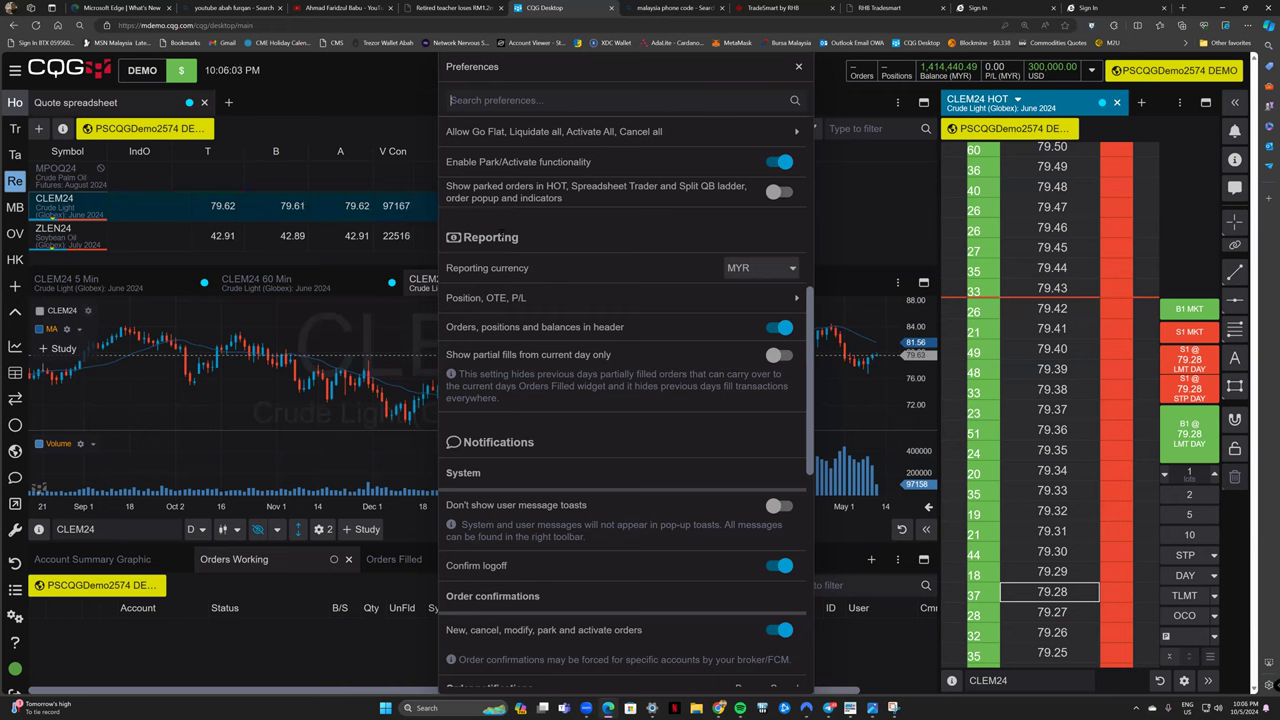
scroll(566, 386, up, 5)
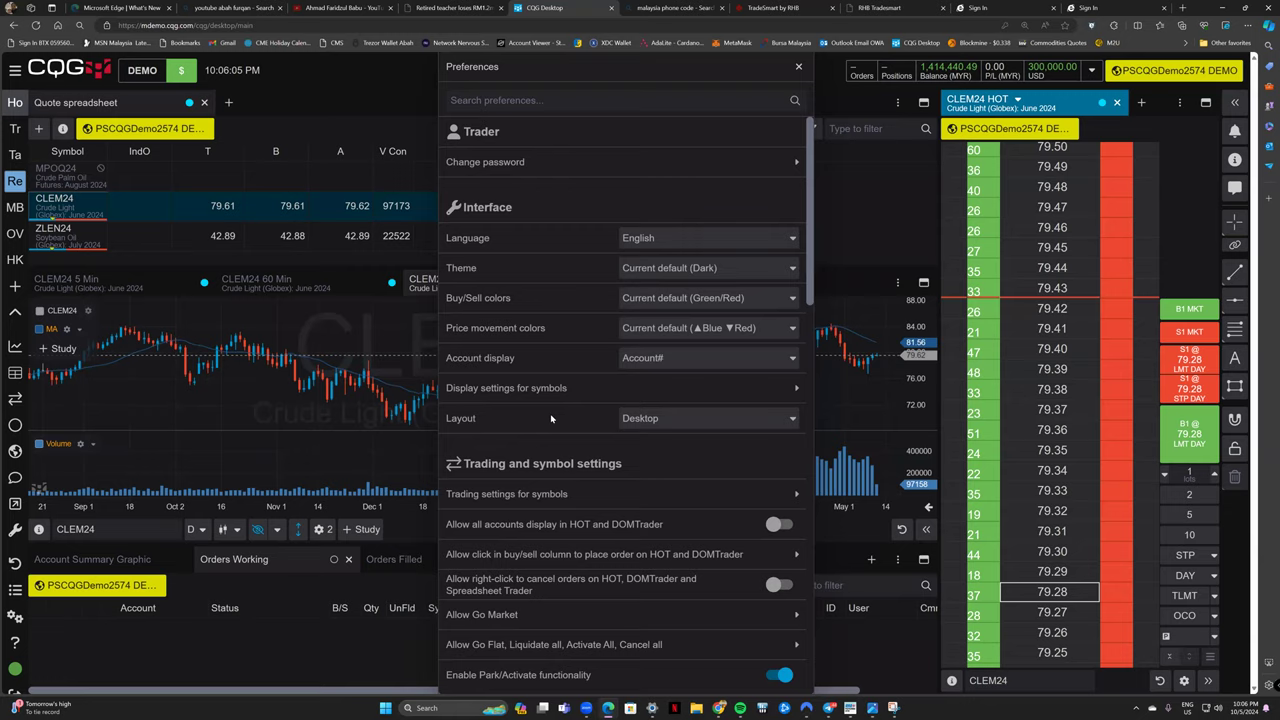
scroll(575, 424, down, 2)
scroll(575, 424, down, 5)
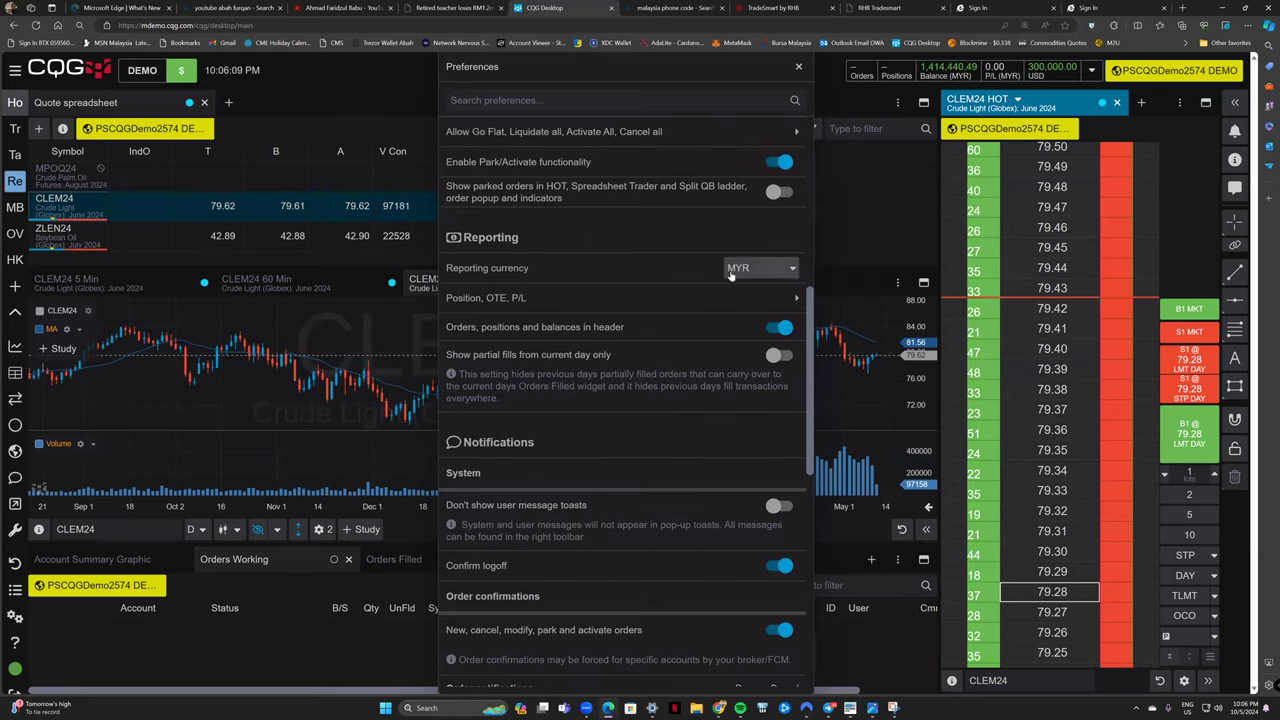
drag(446, 327, 626, 327)
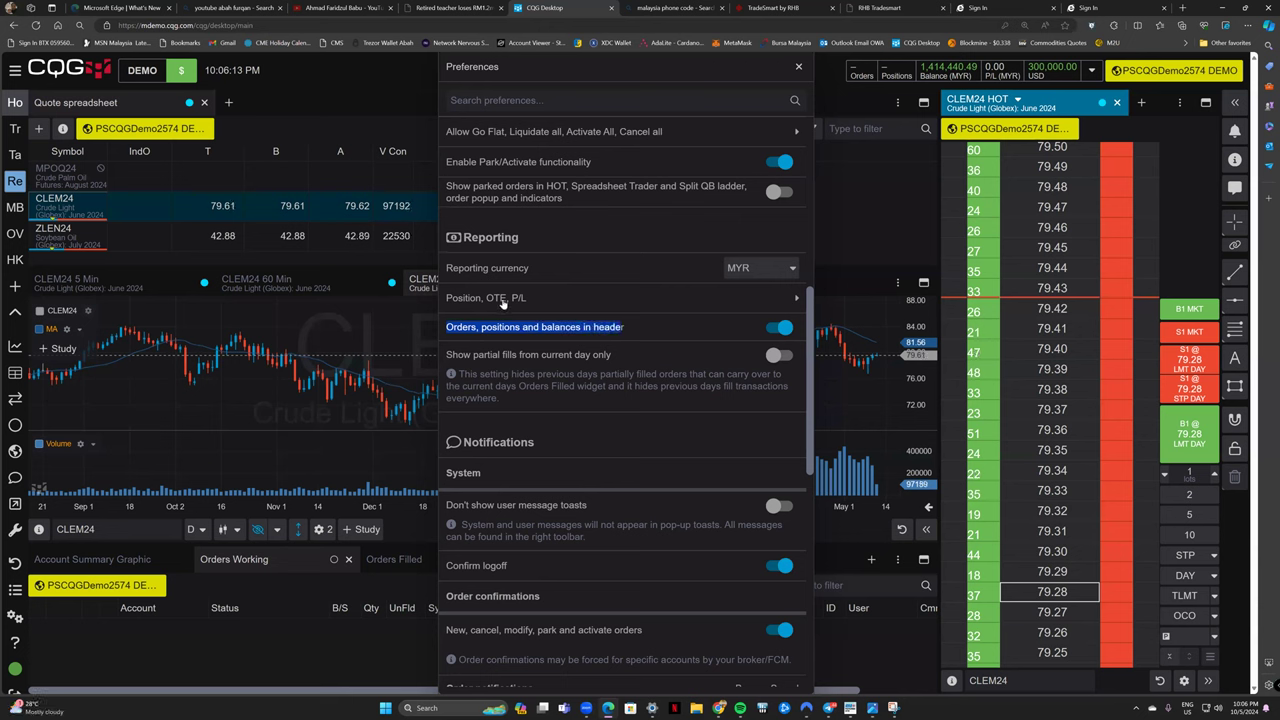
click(534, 300)
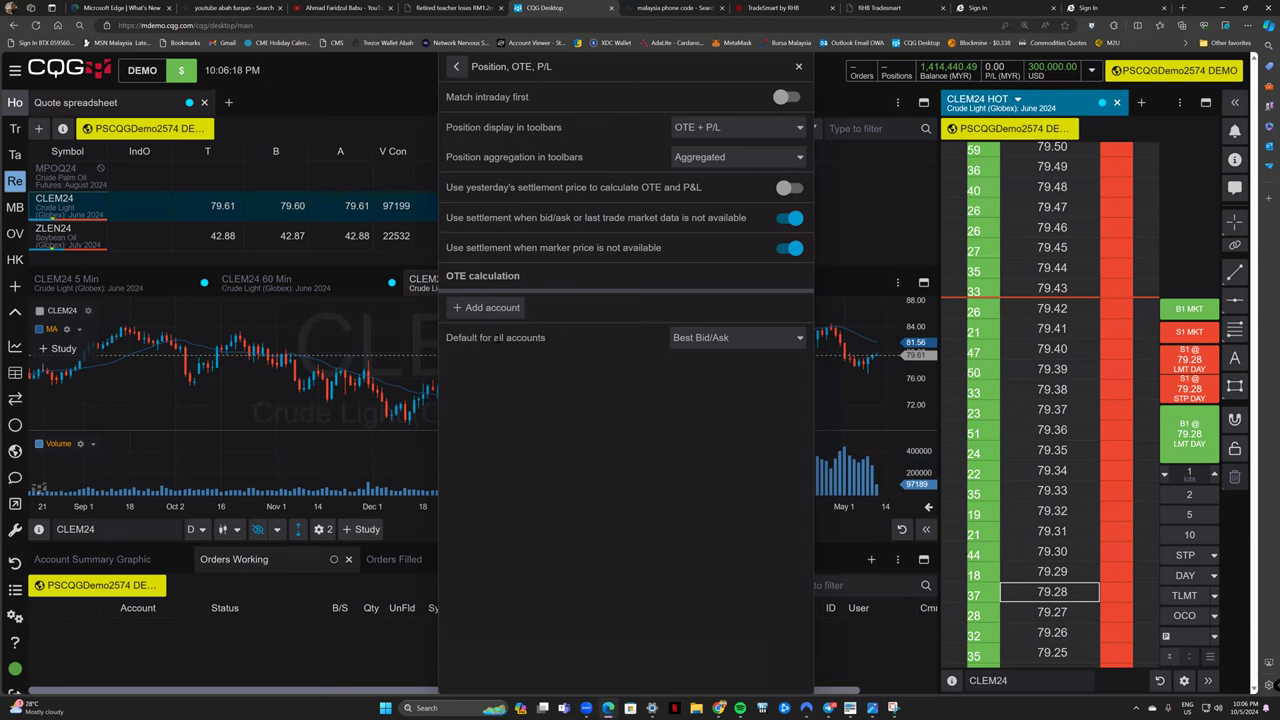
Step: Set the default OTE calculation for all accounts to Last trade
click(733, 340)
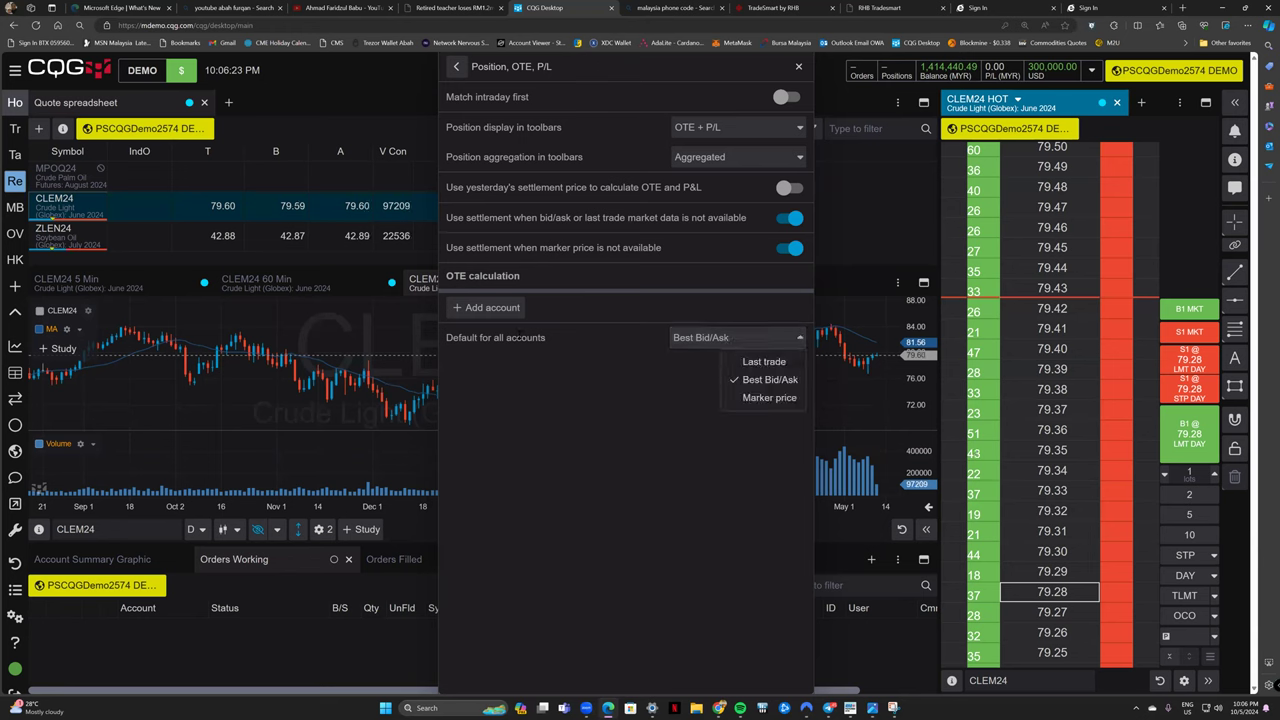
click(762, 362)
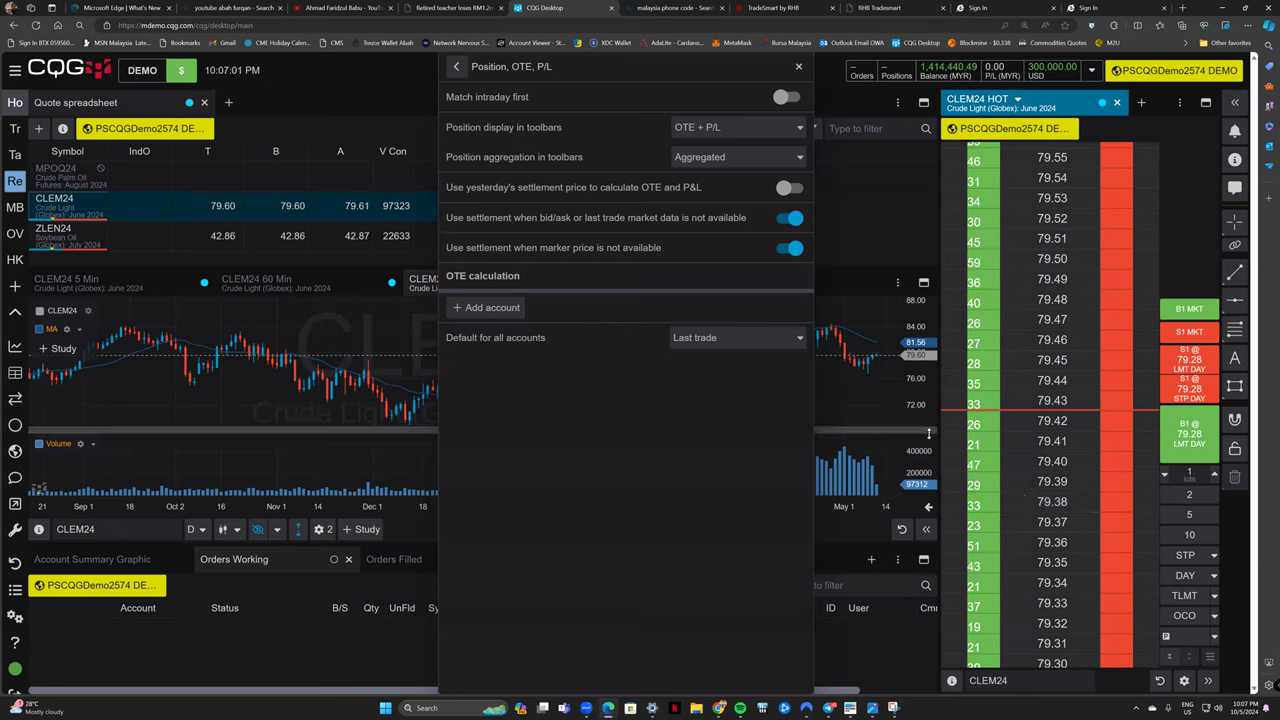
click(711, 343)
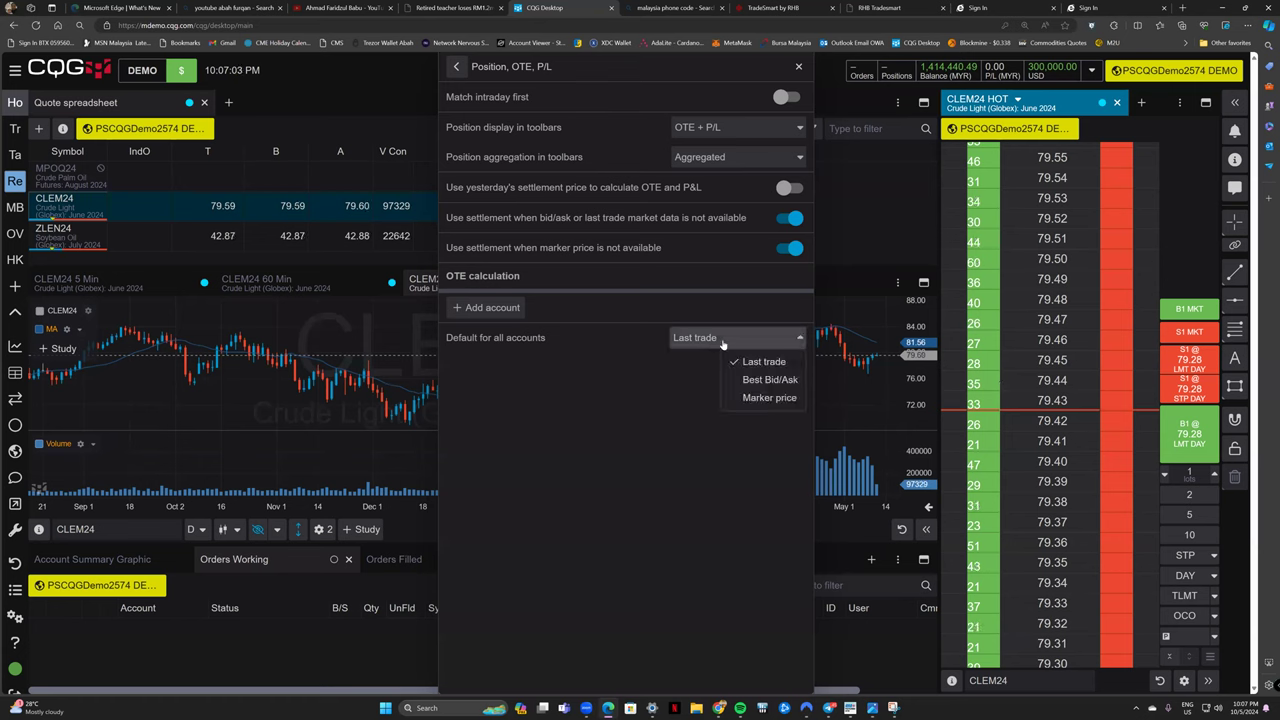
click(682, 365)
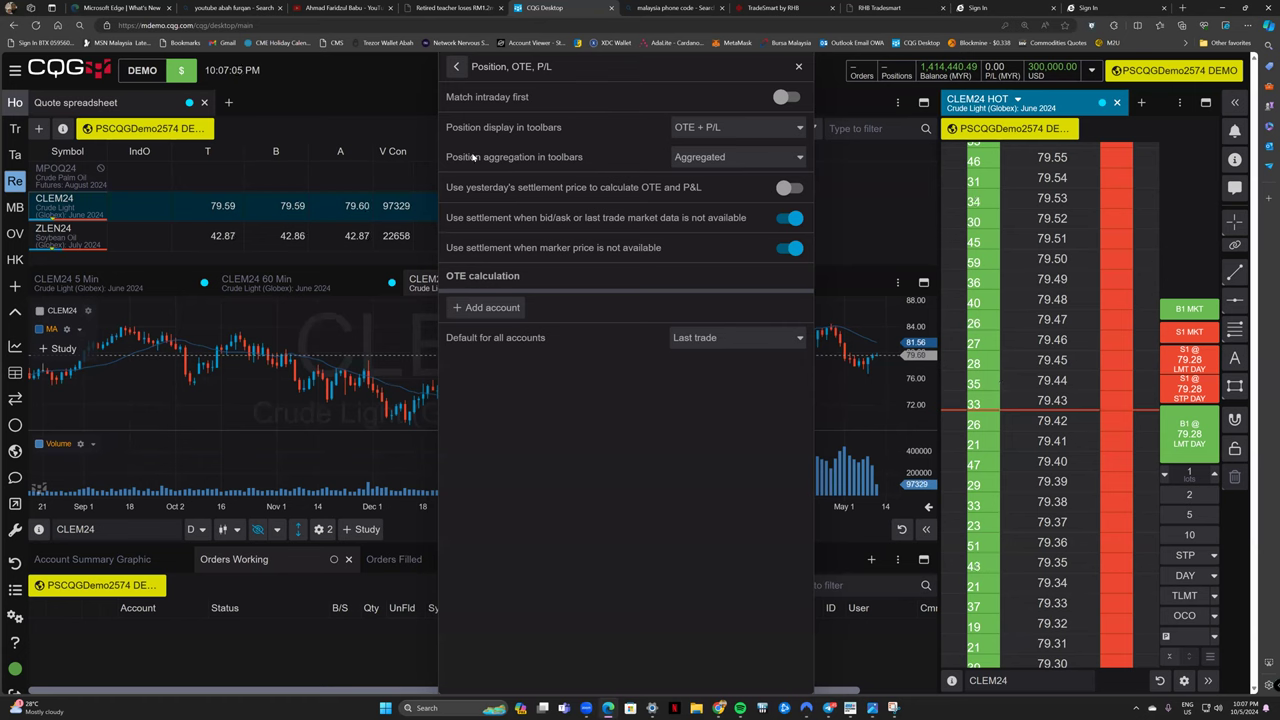
click(707, 341)
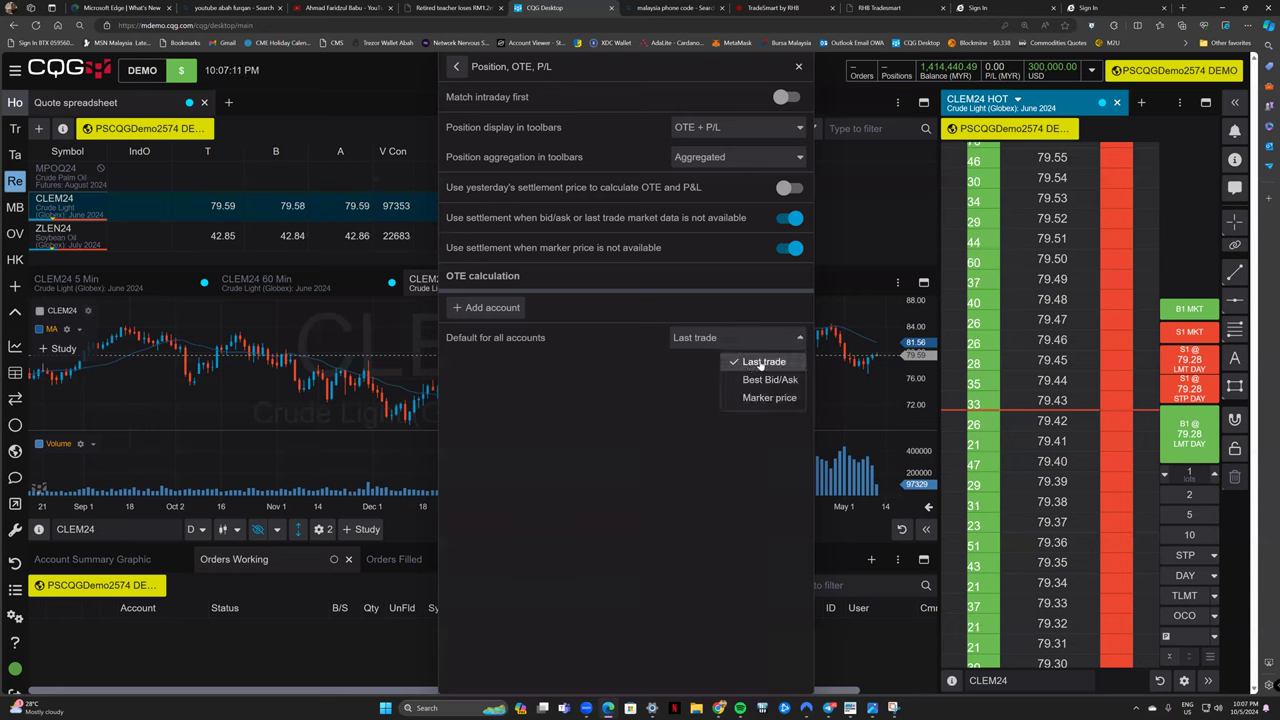
click(619, 326)
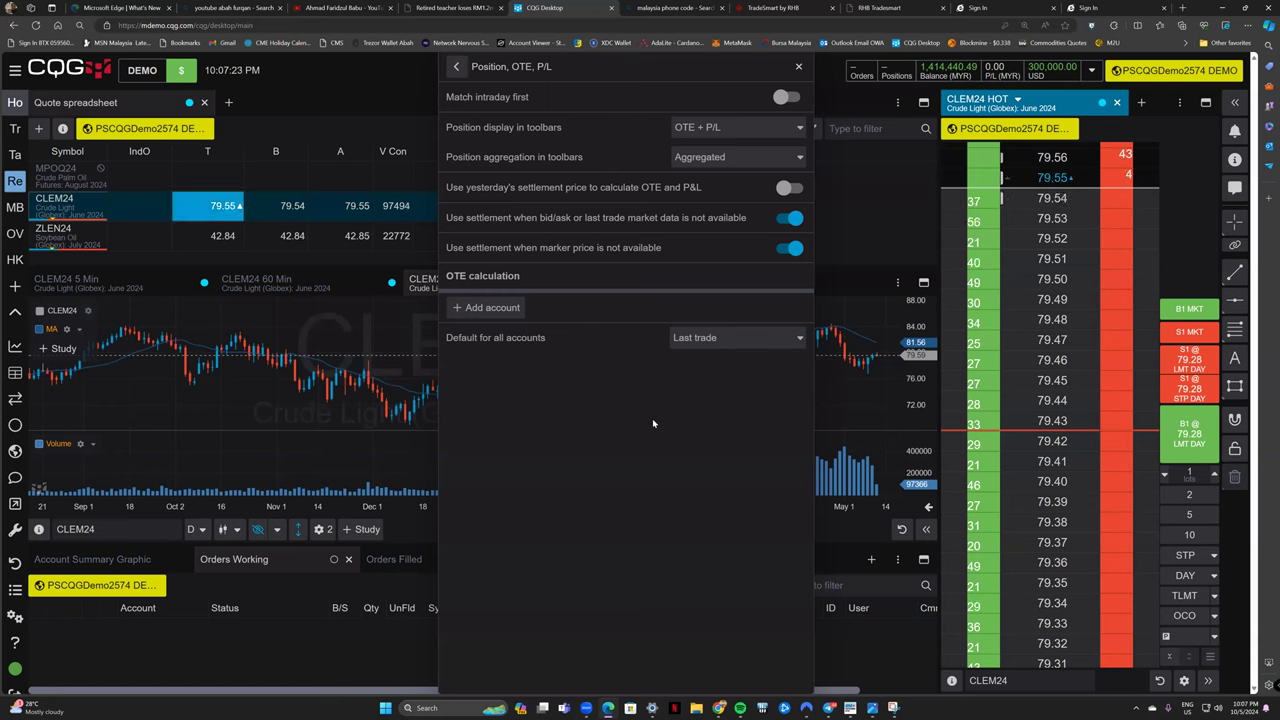
Step: Try Best Bid/Ask, revert OTE to Last trade, and return to the main Preferences list
click(705, 338)
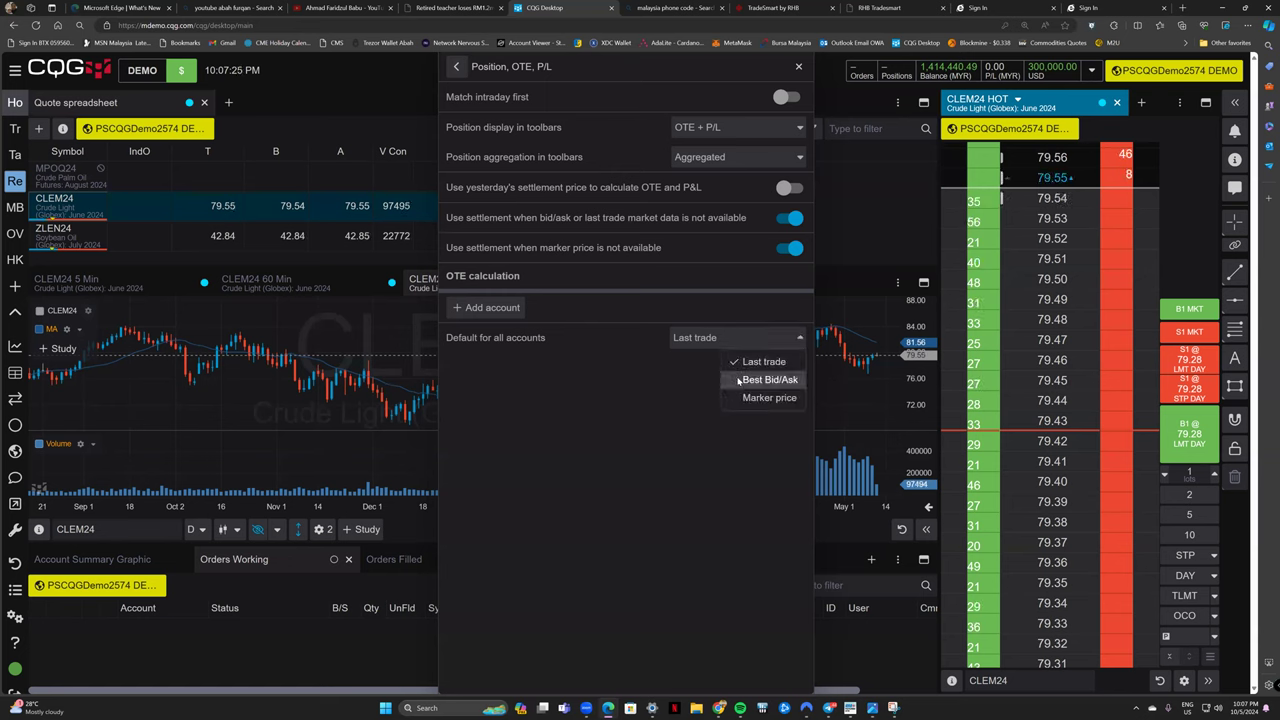
click(739, 381)
click(724, 338)
click(746, 362)
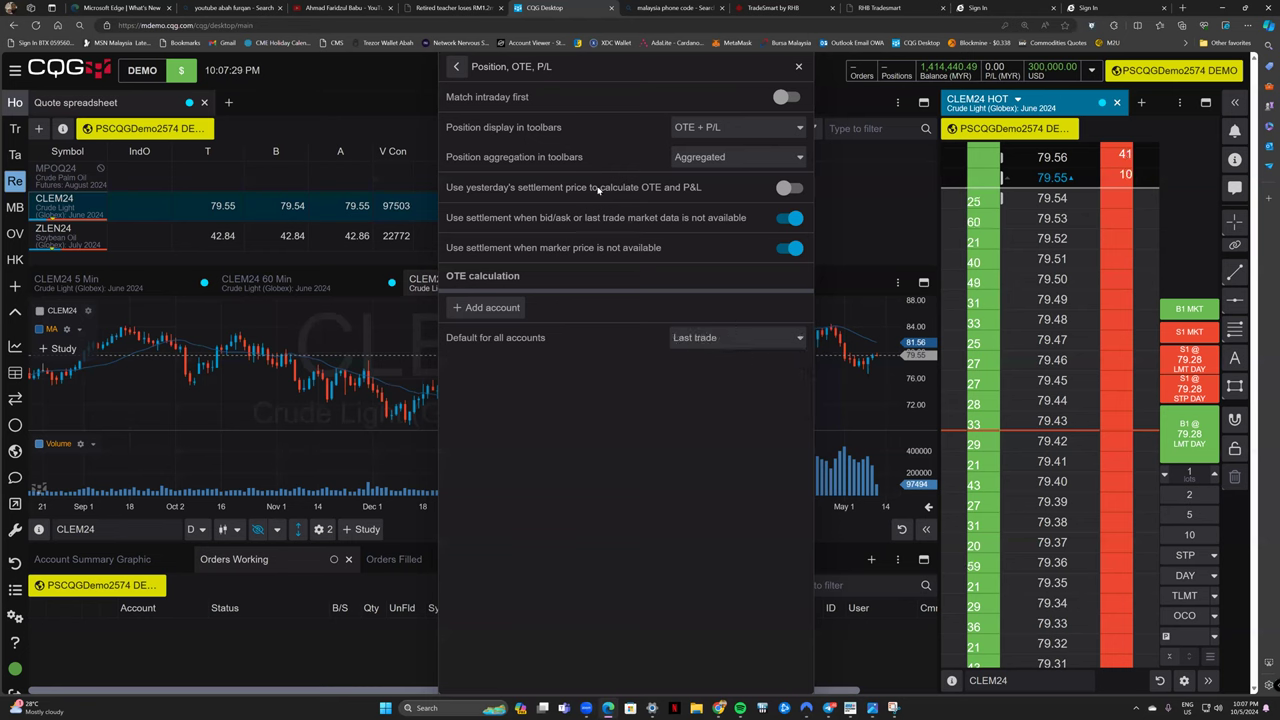
click(455, 65)
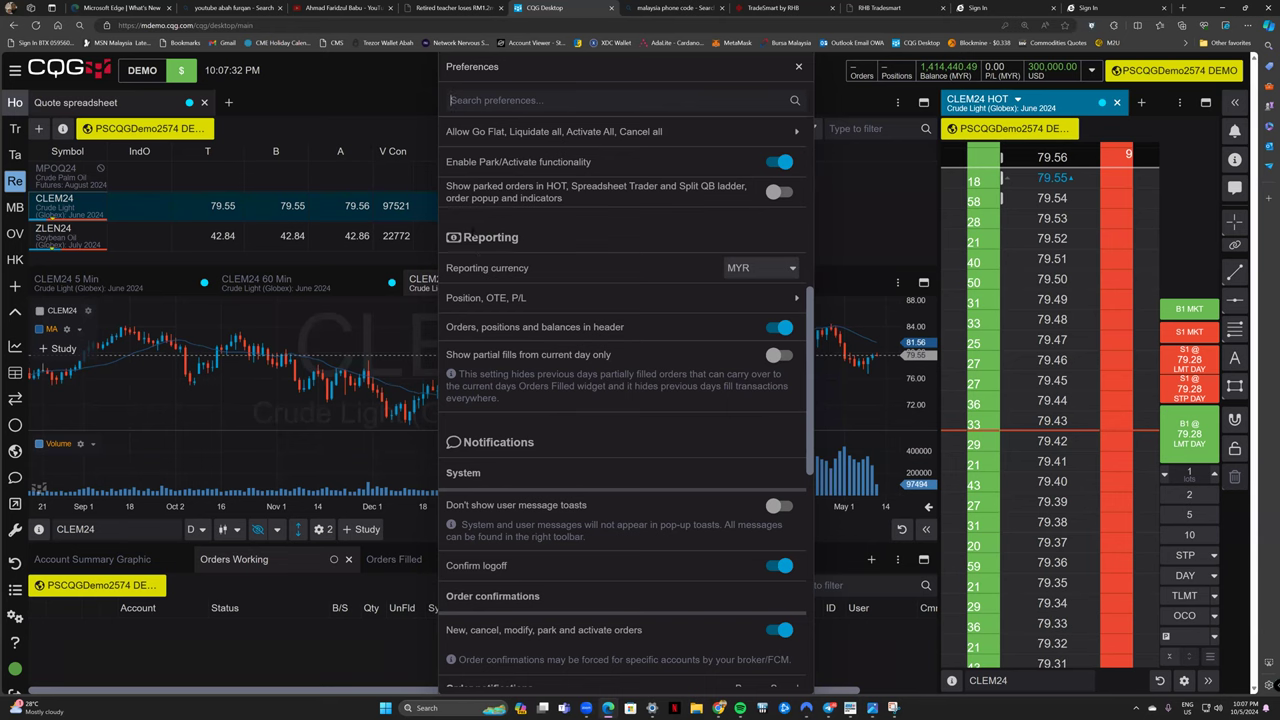
scroll(628, 355, down, 3)
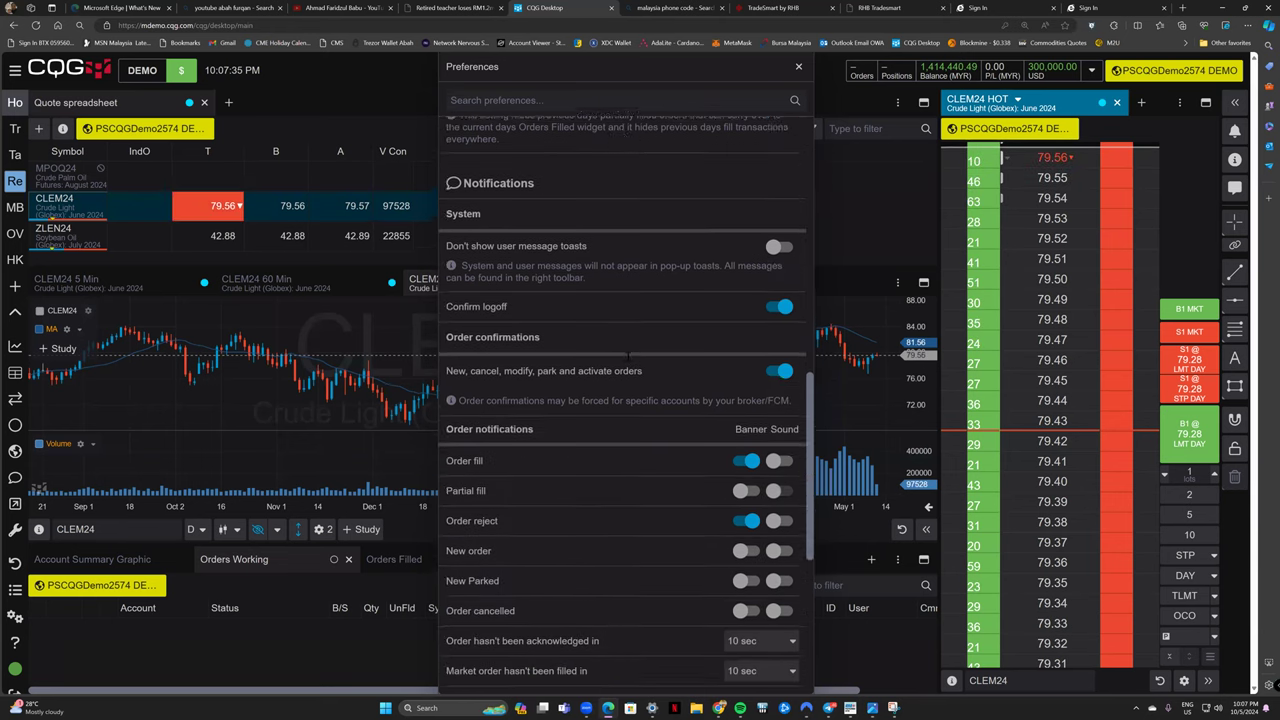
scroll(628, 355, down, 5)
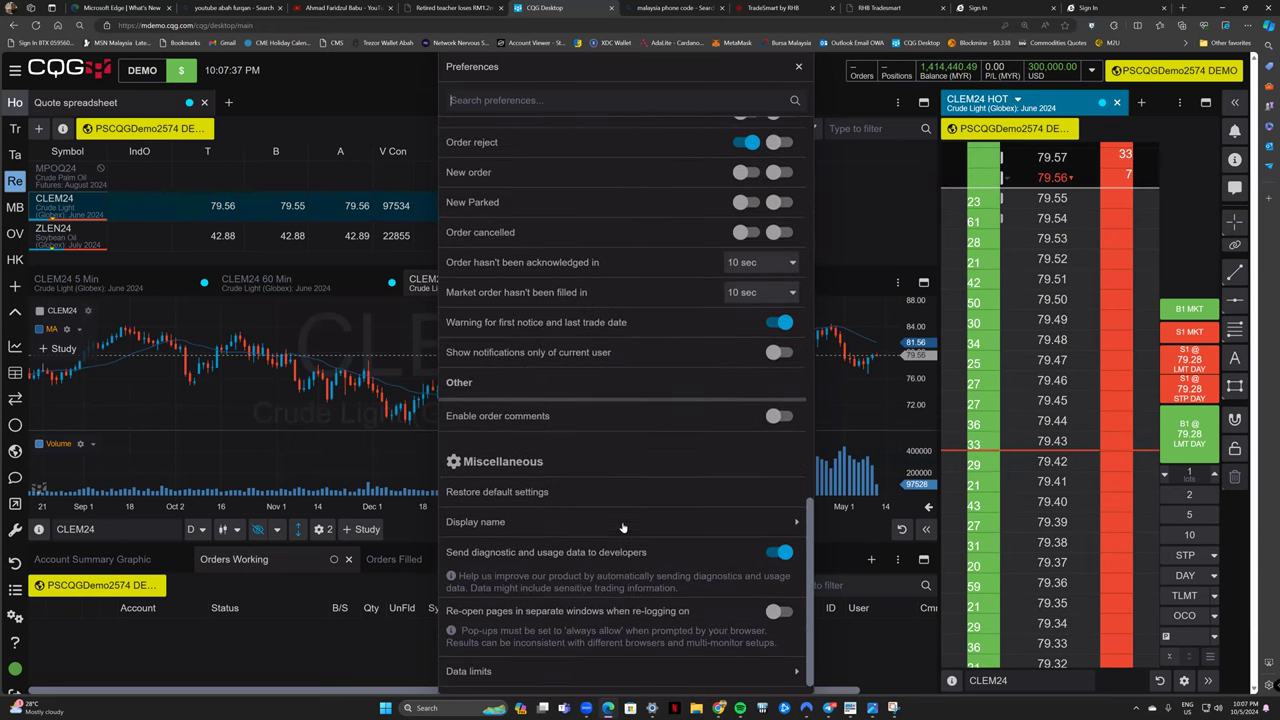
scroll(622, 527, up, 5)
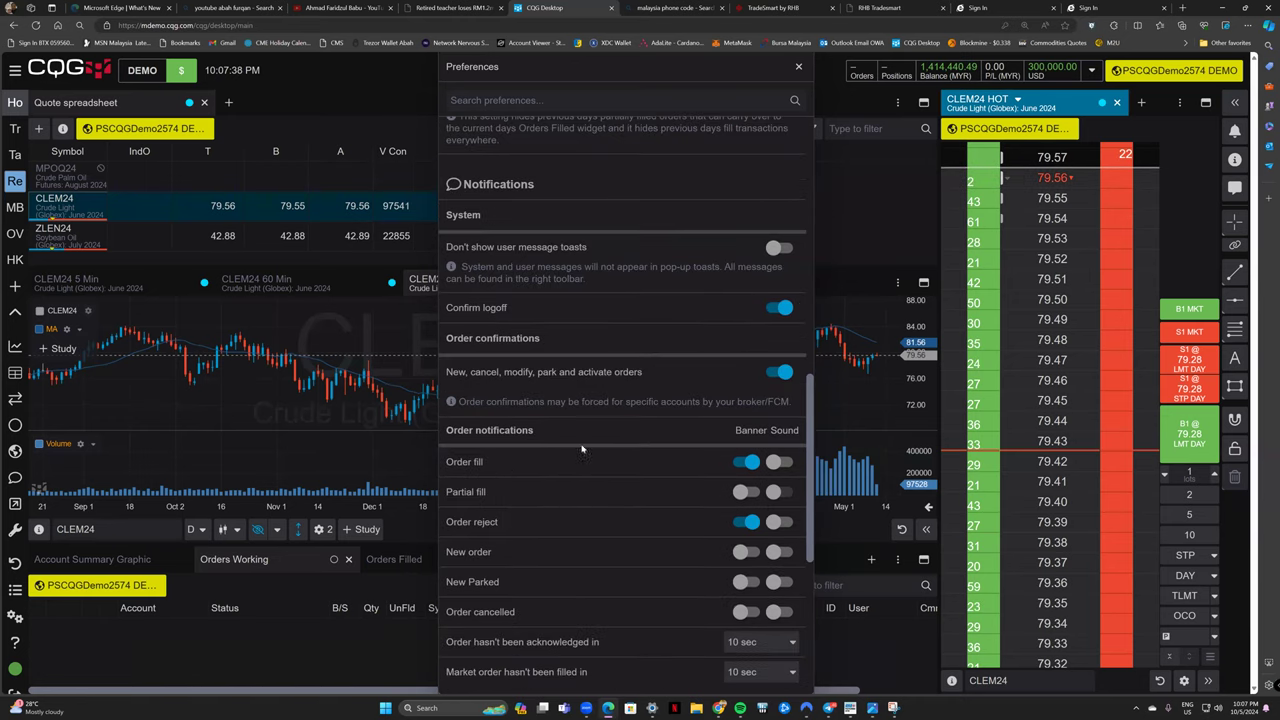
scroll(584, 410, up, 5)
scroll(625, 413, up, 5)
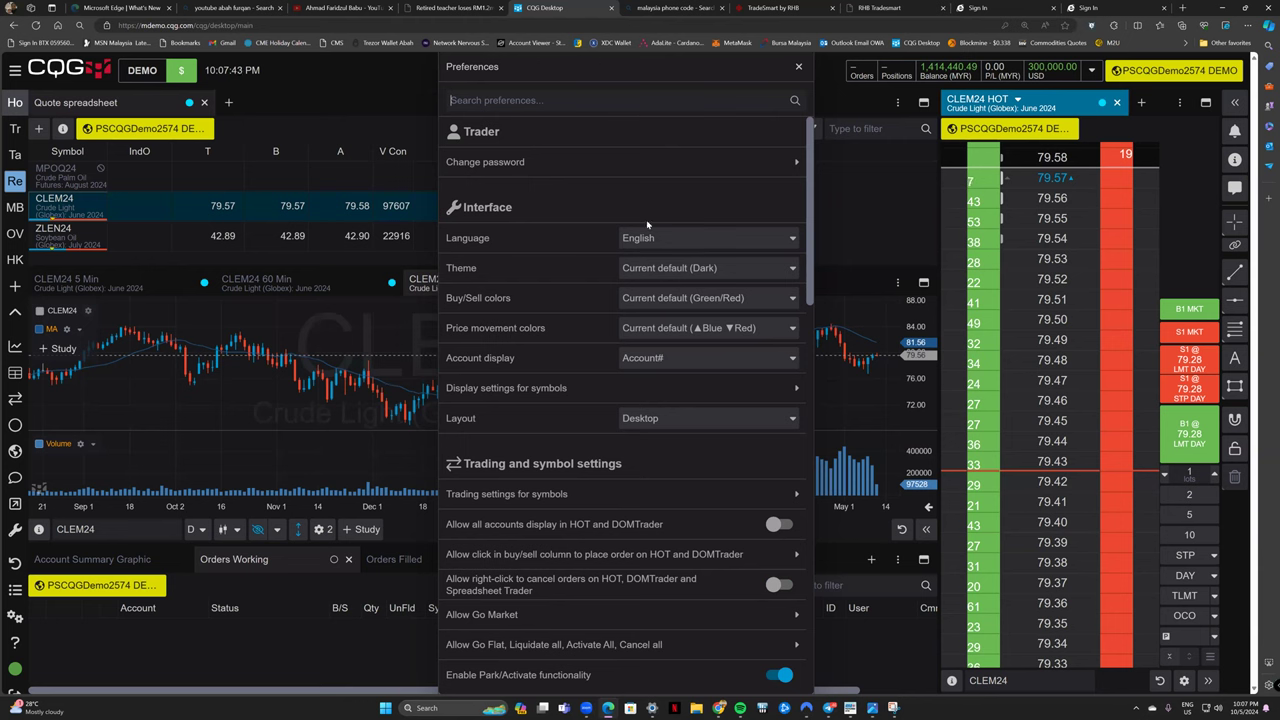
Step: Cycle the theme through Light and System (Dark), ending on Dark
click(705, 270)
click(708, 312)
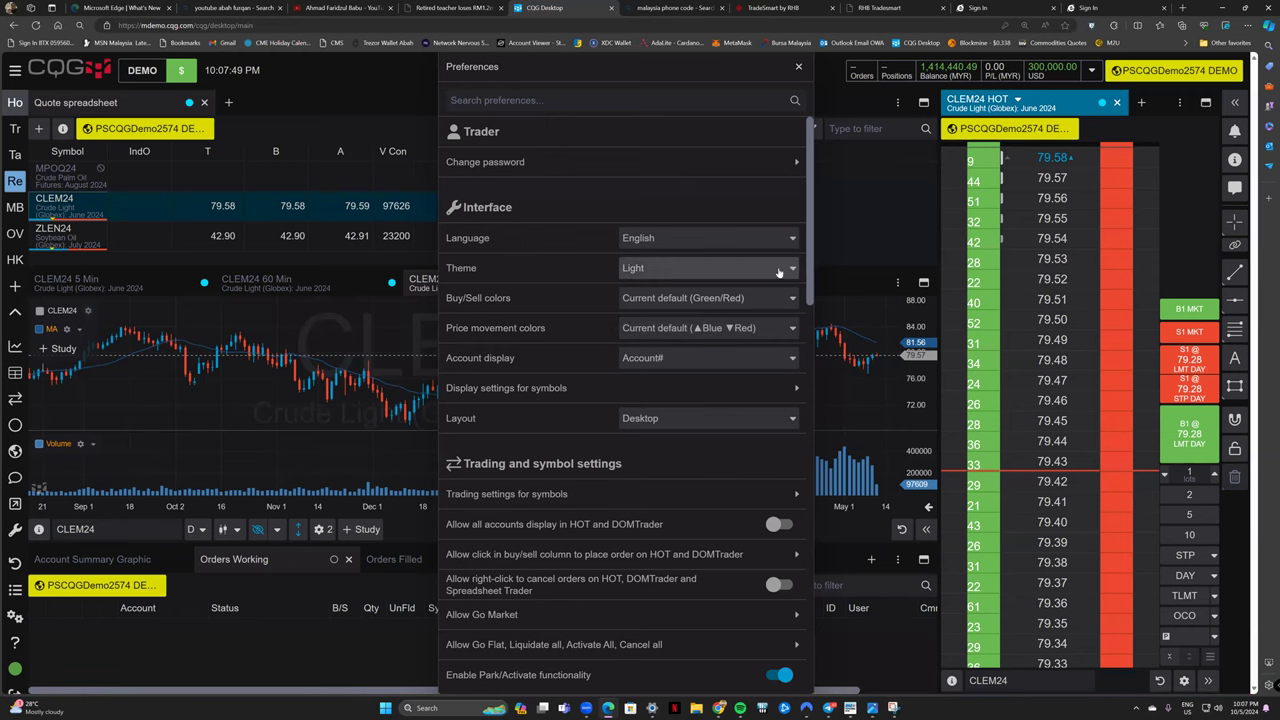
click(718, 273)
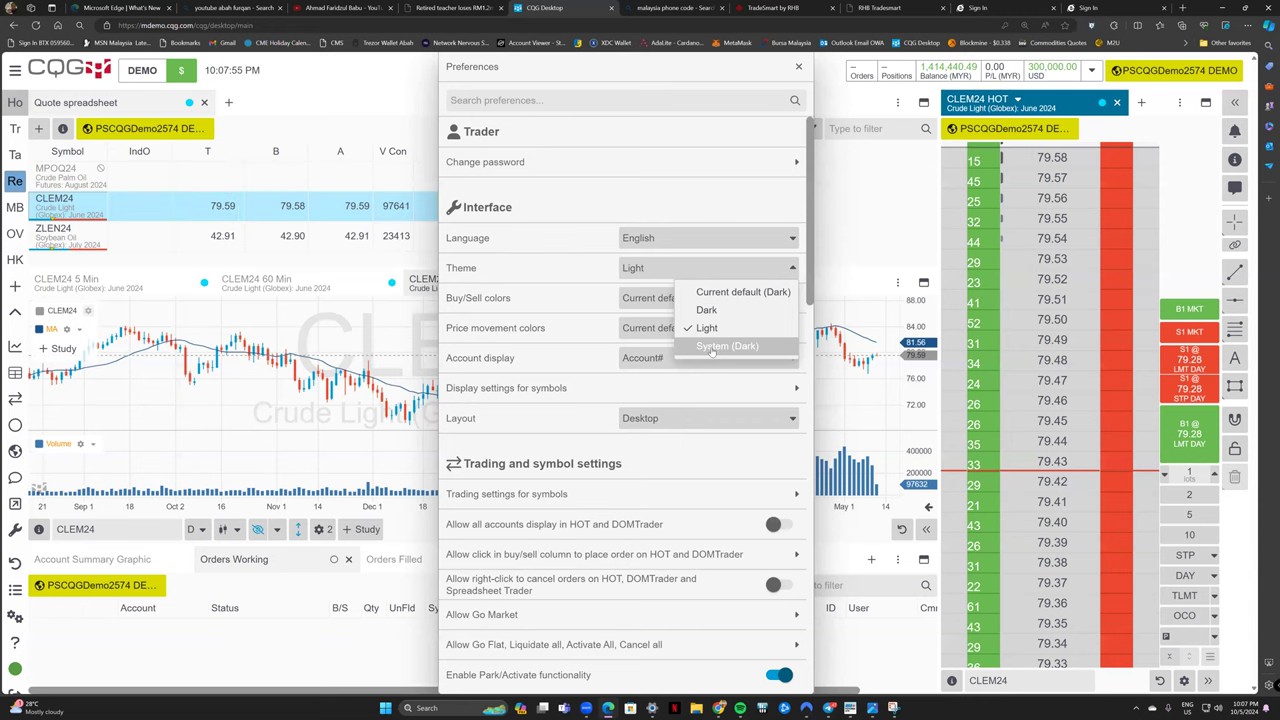
click(712, 347)
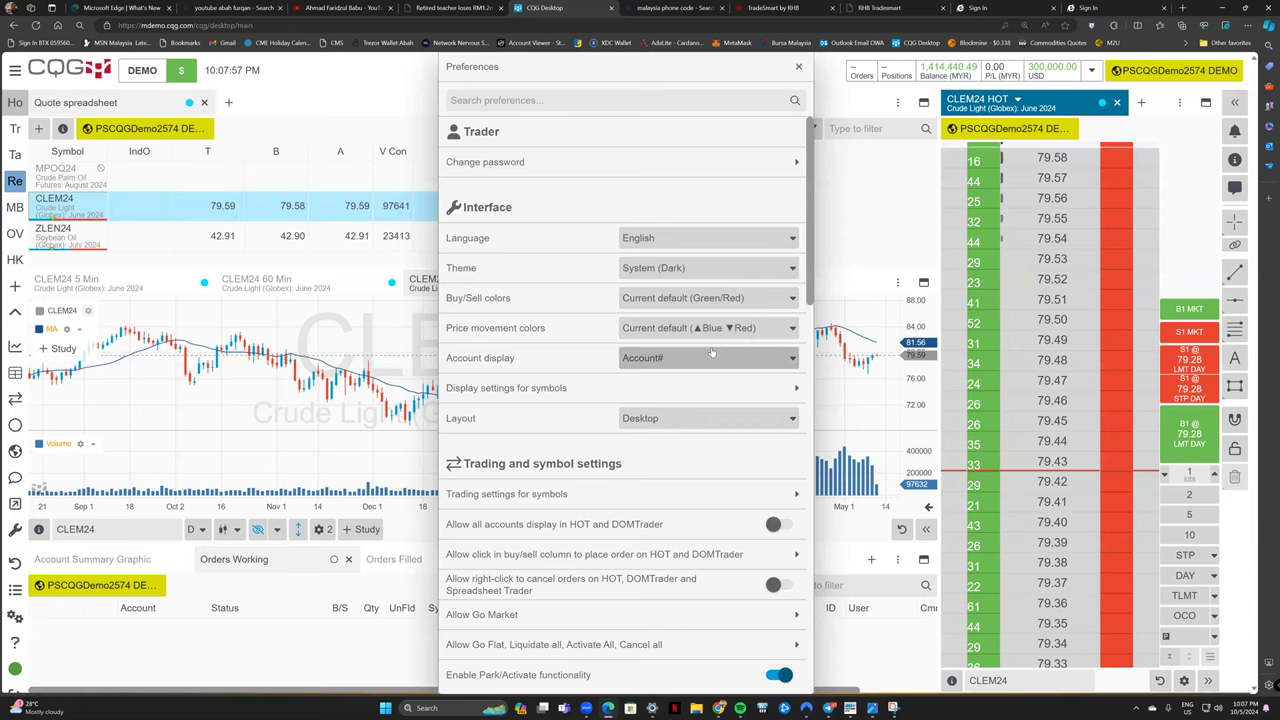
click(699, 271)
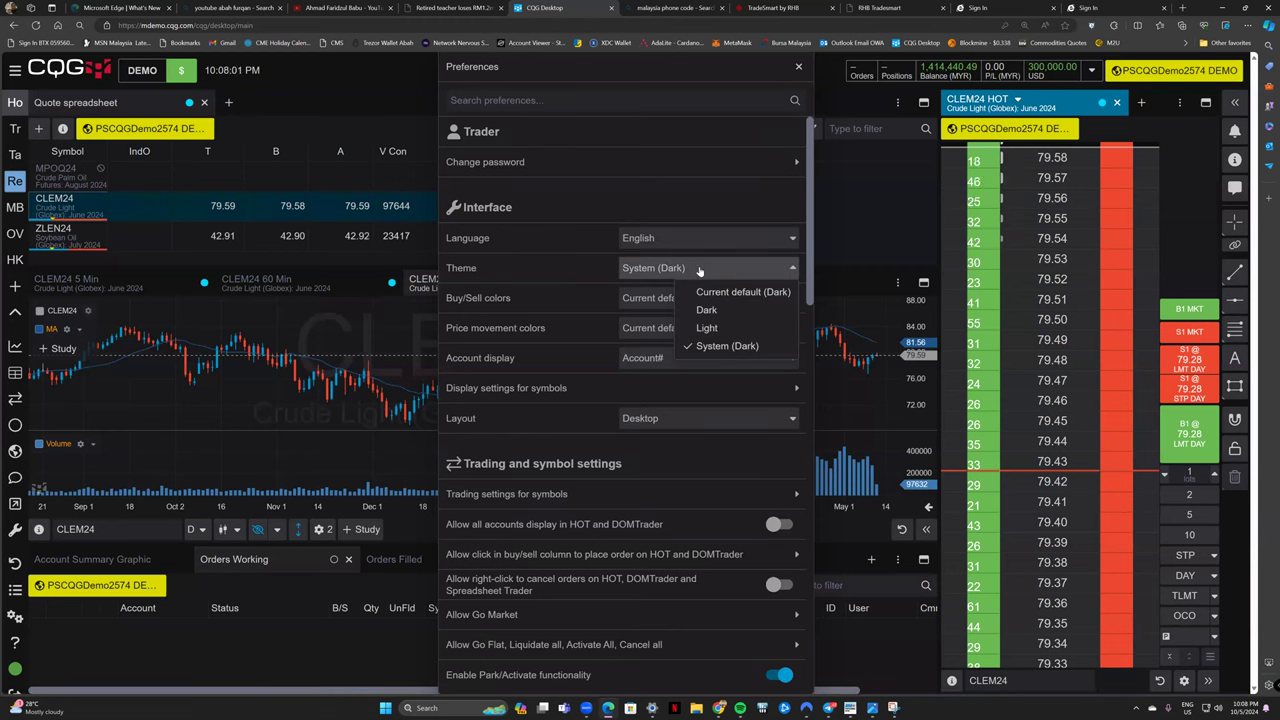
click(710, 309)
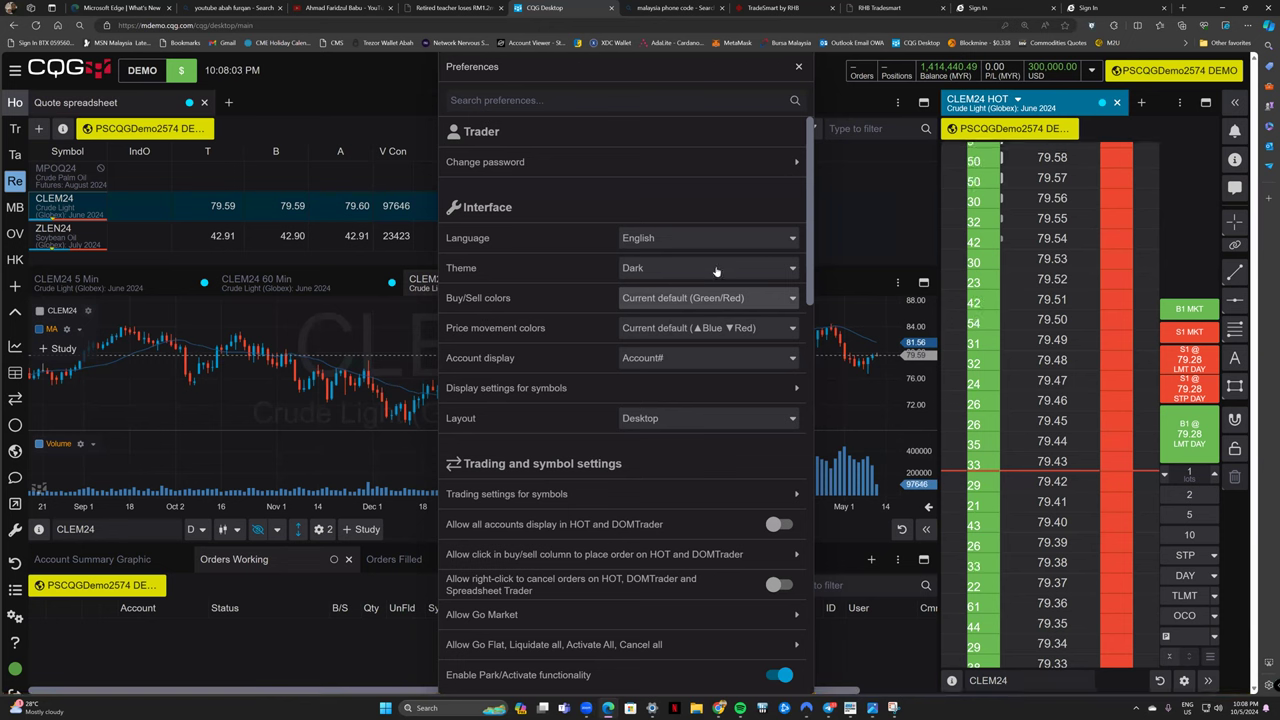
Step: Confirm the Dark theme stays selected and close the Preferences panel
click(716, 271)
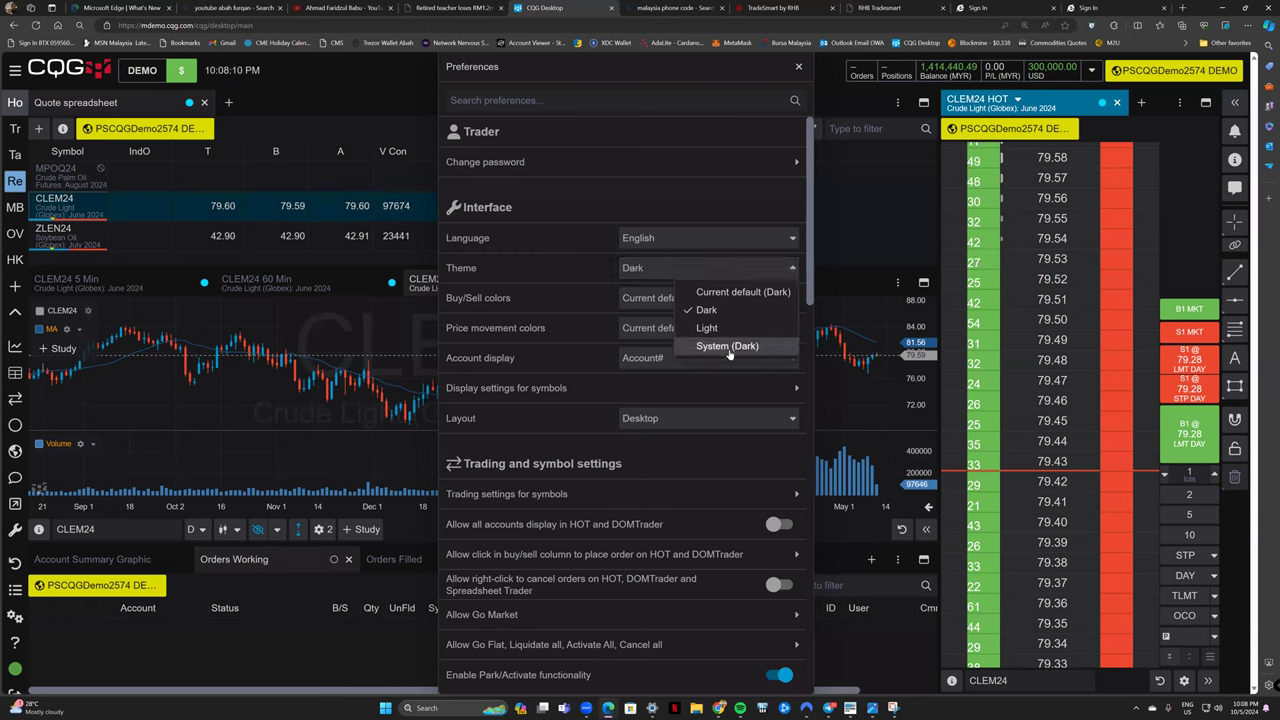
click(611, 206)
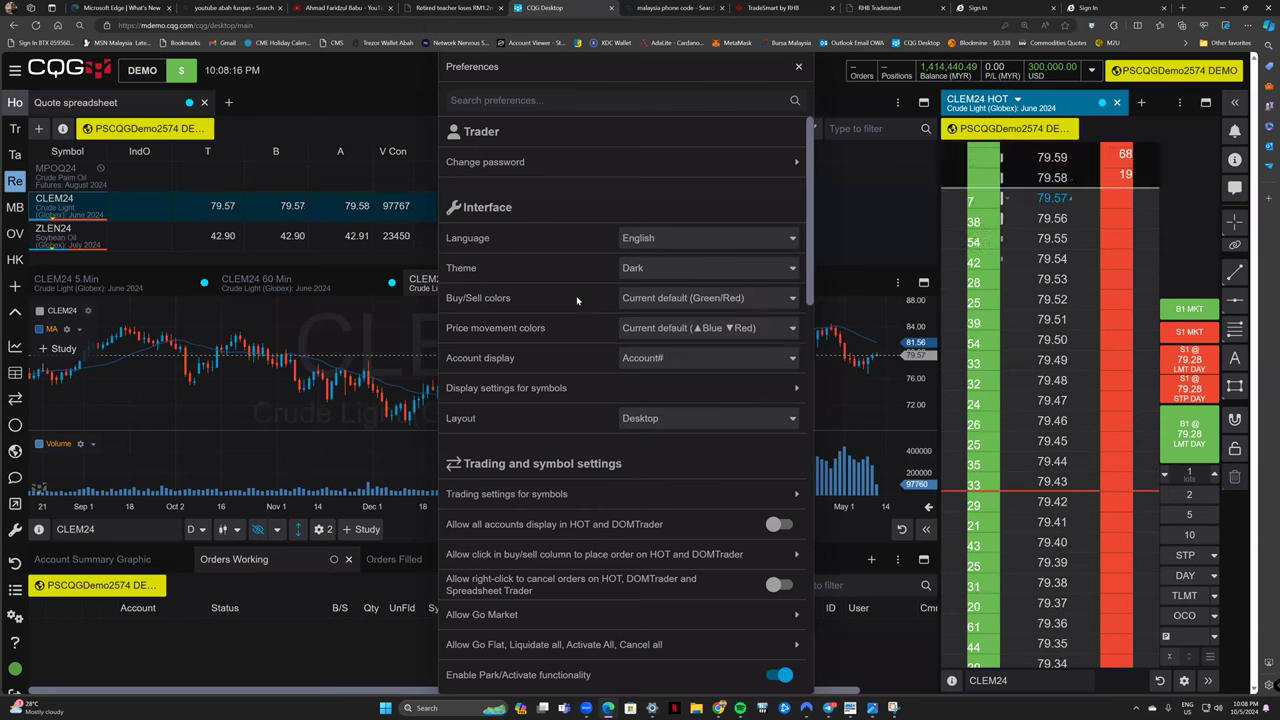
click(799, 66)
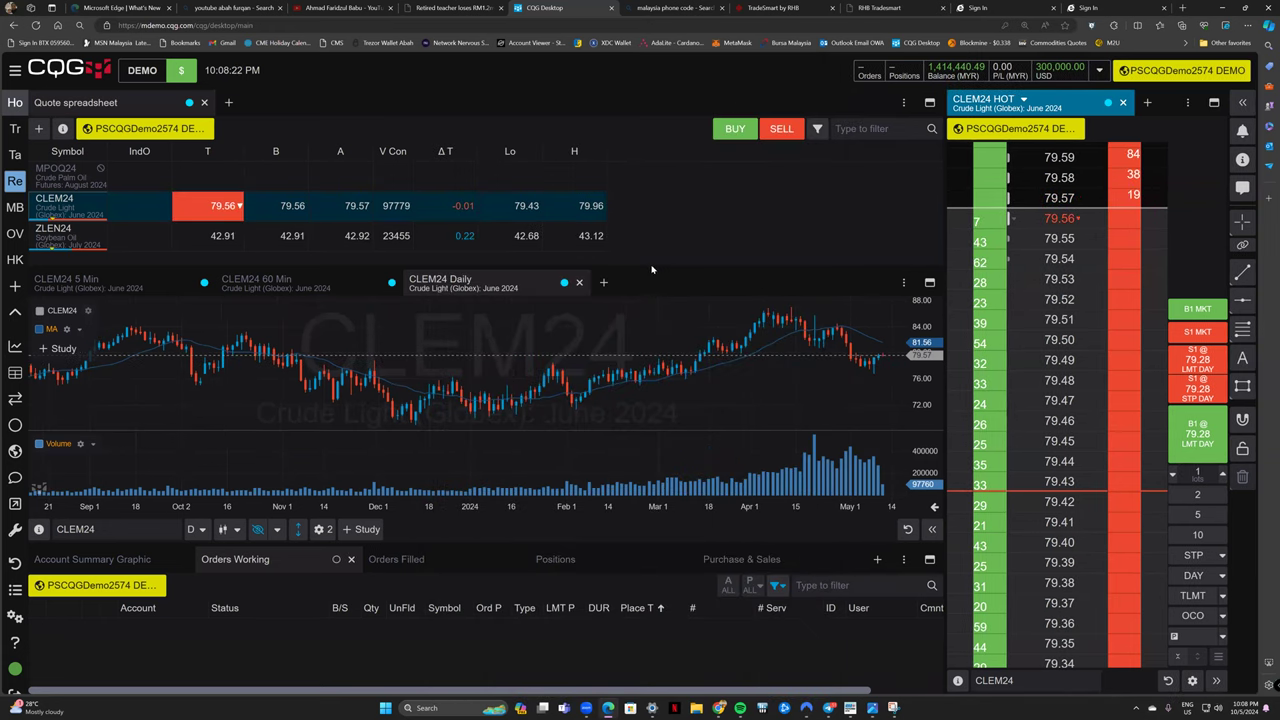
Step: Enlarge the chart panel, zoom the daily chart, and switch to the CLEM24 5 Min chart
drag(648, 248, 650, 243)
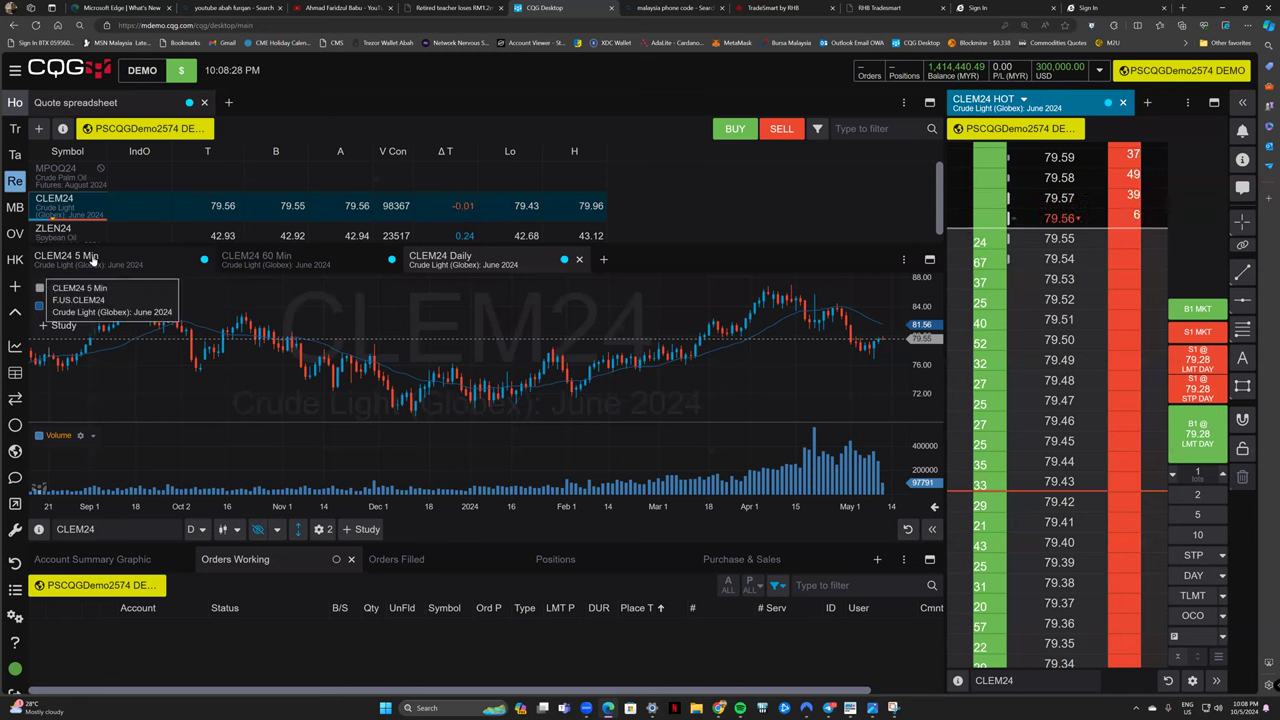
scroll(300, 376, down, 3)
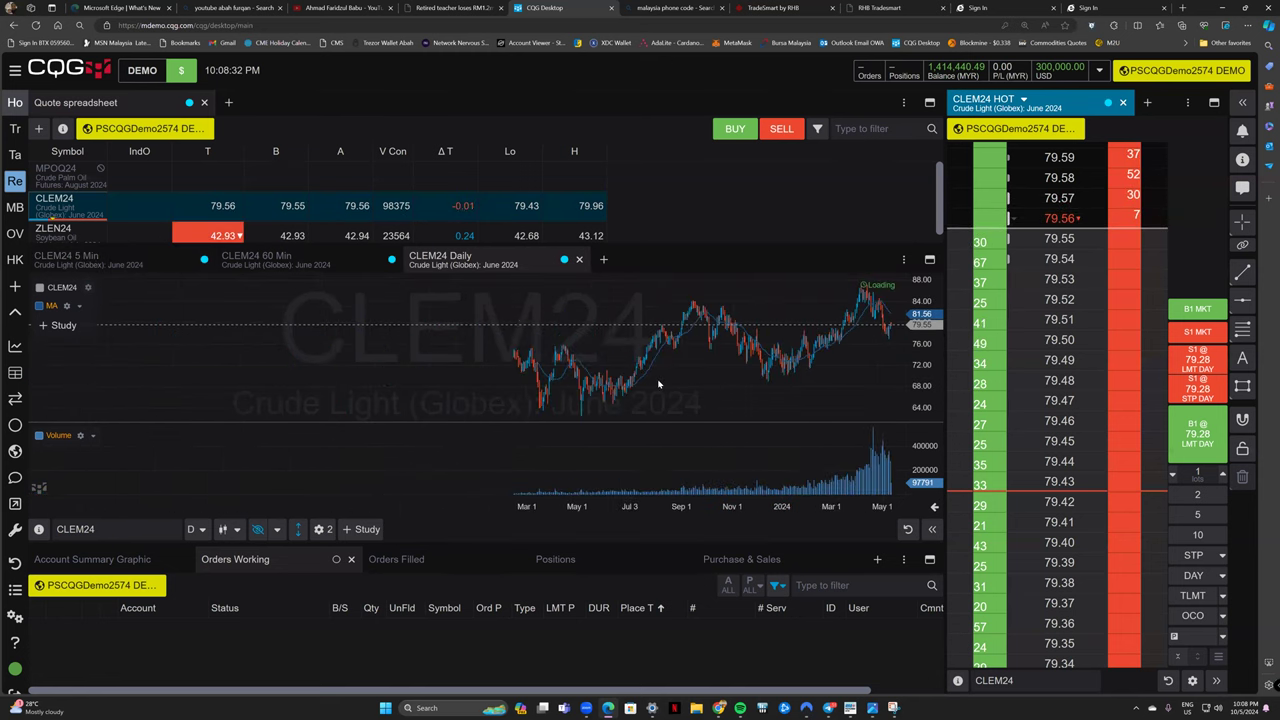
scroll(704, 386, up, 3)
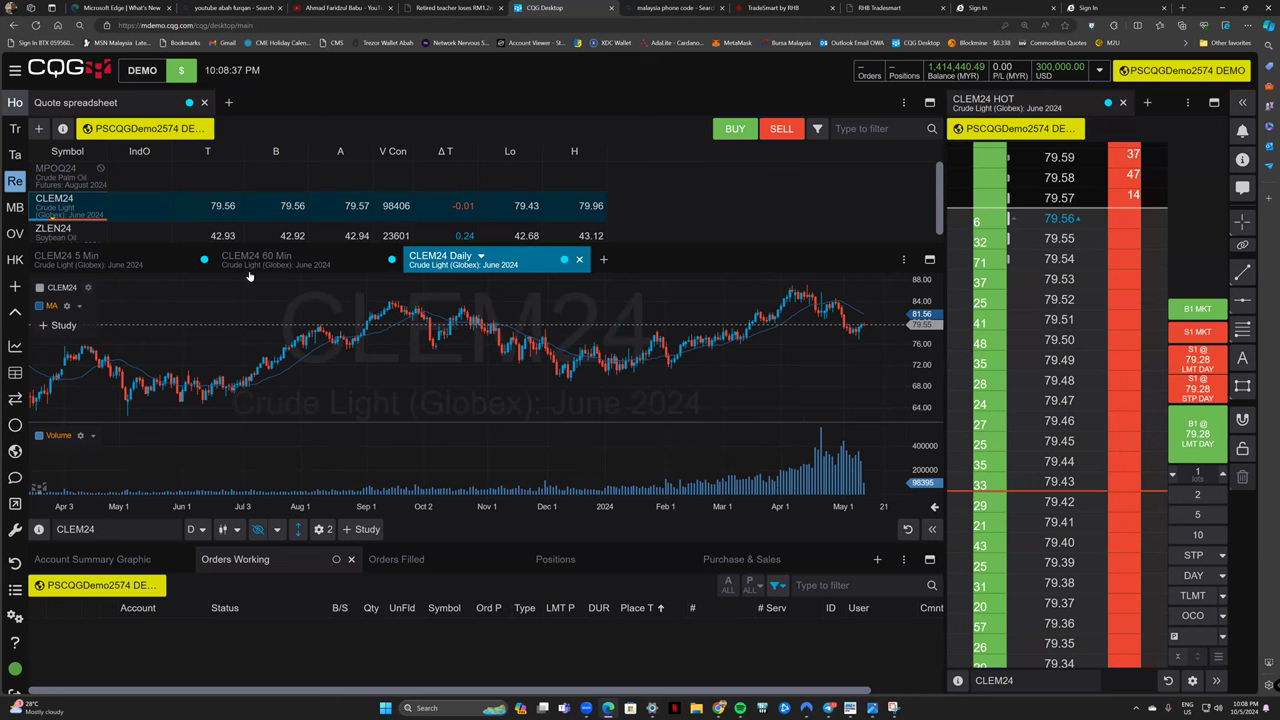
click(88, 258)
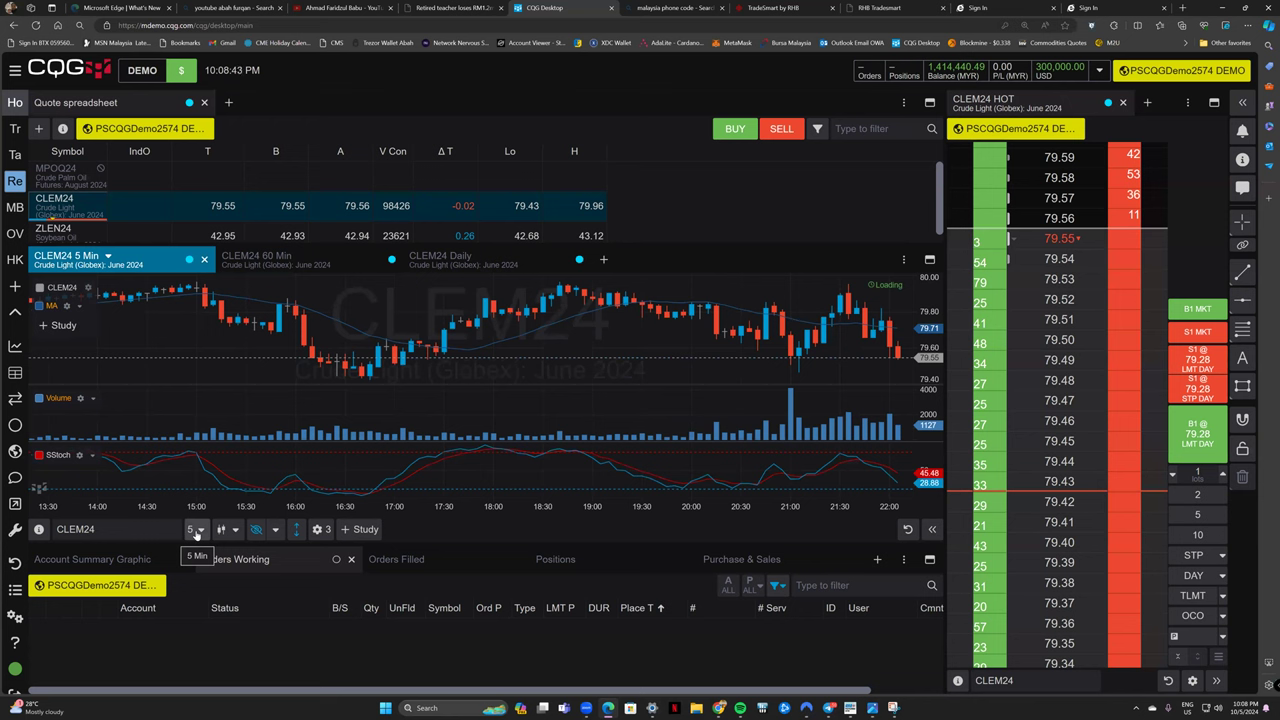
click(196, 530)
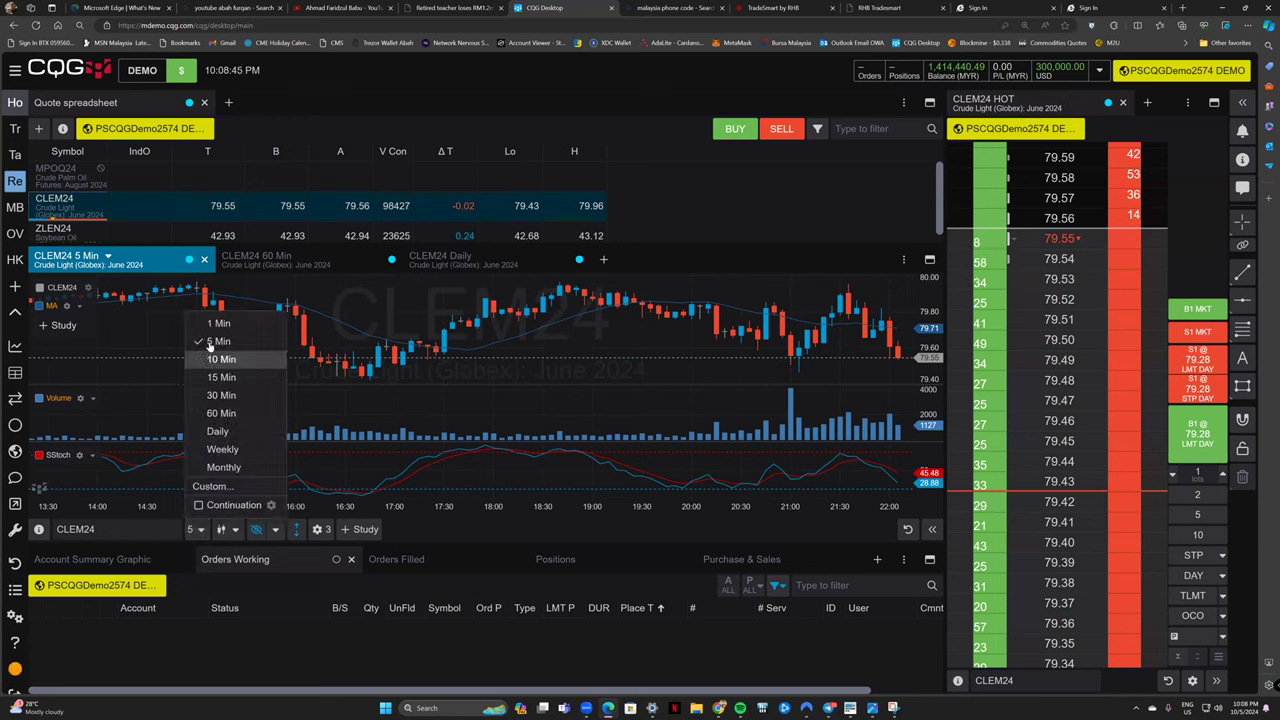
click(221, 531)
click(221, 531)
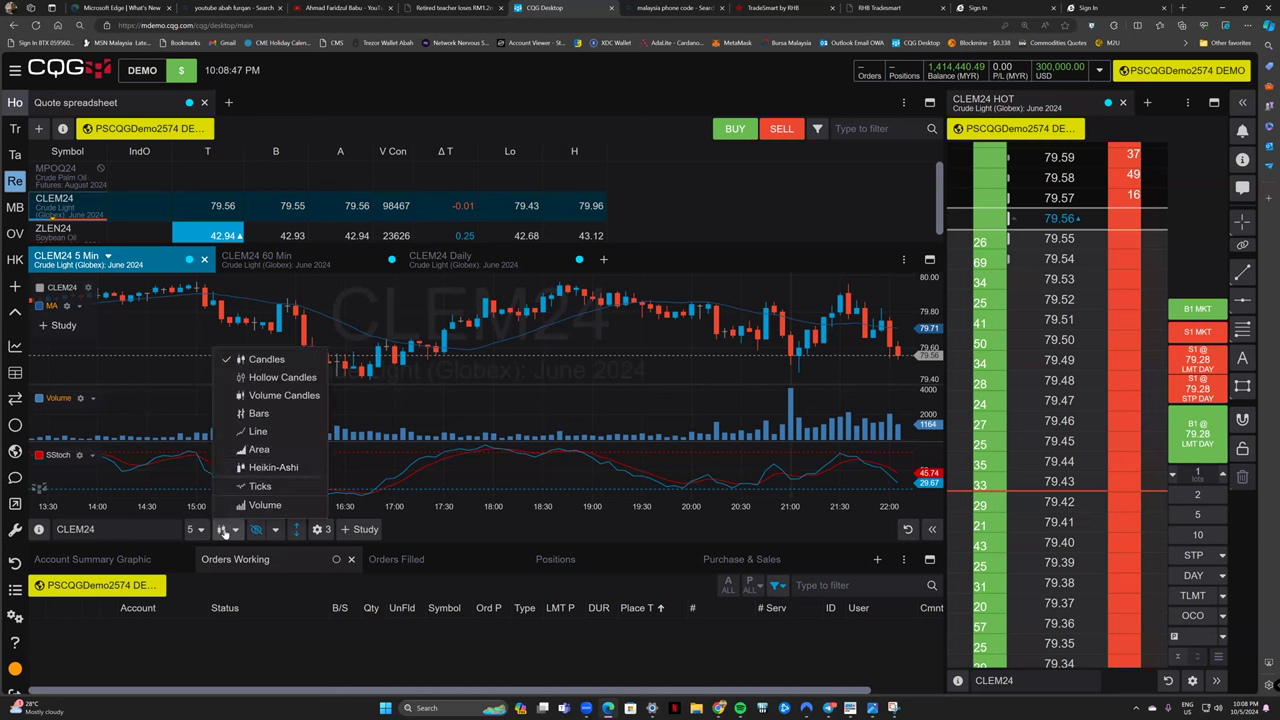
click(237, 532)
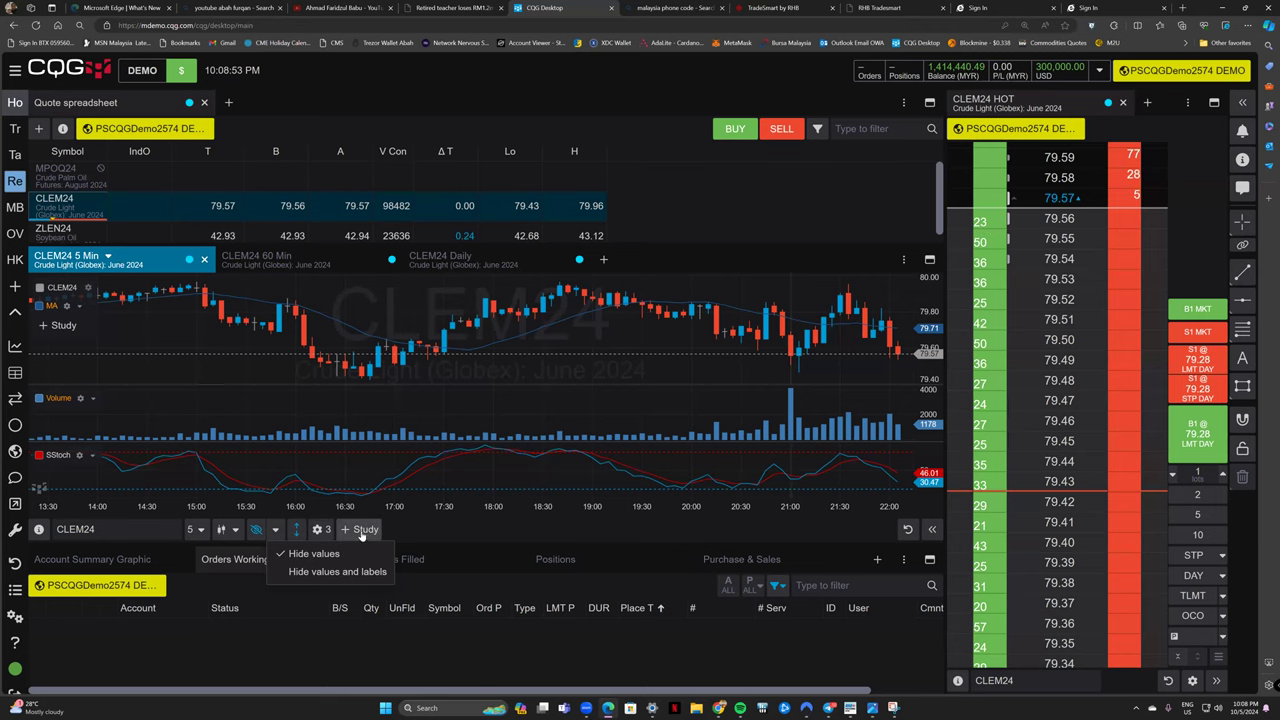
click(349, 531)
scroll(597, 397, down, 1)
scroll(597, 397, down, 3)
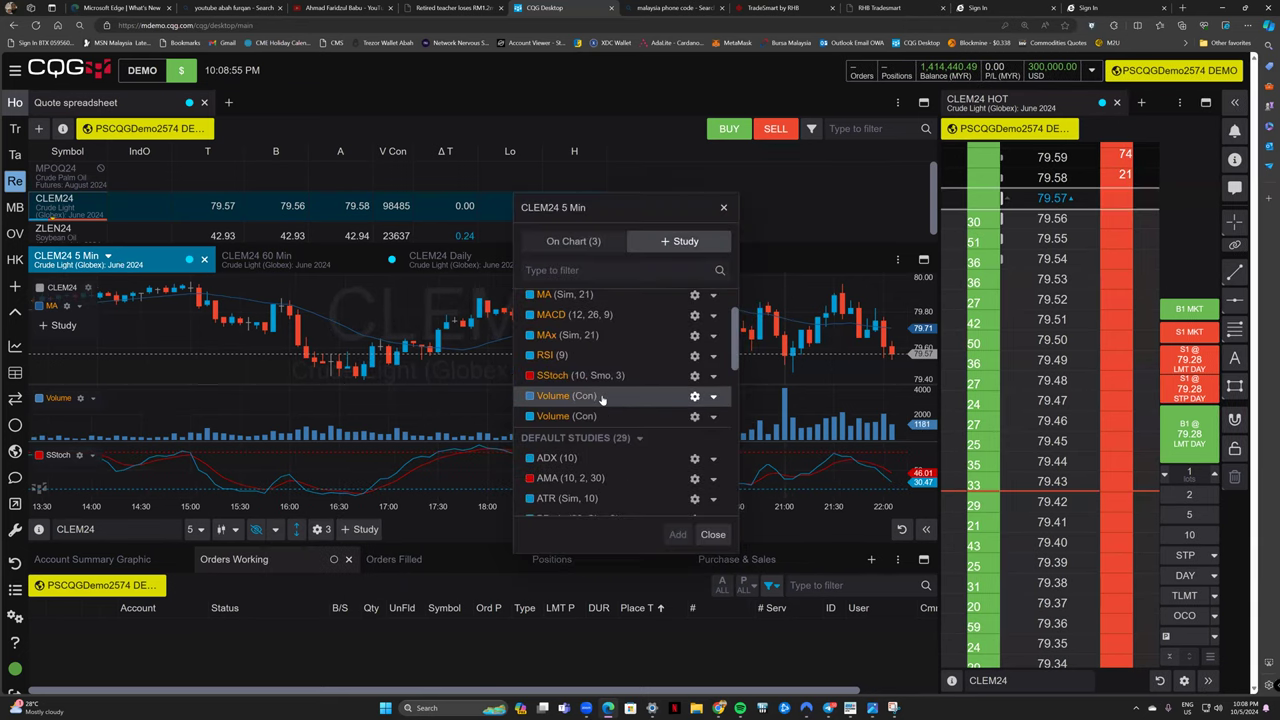
scroll(627, 402, down, 20)
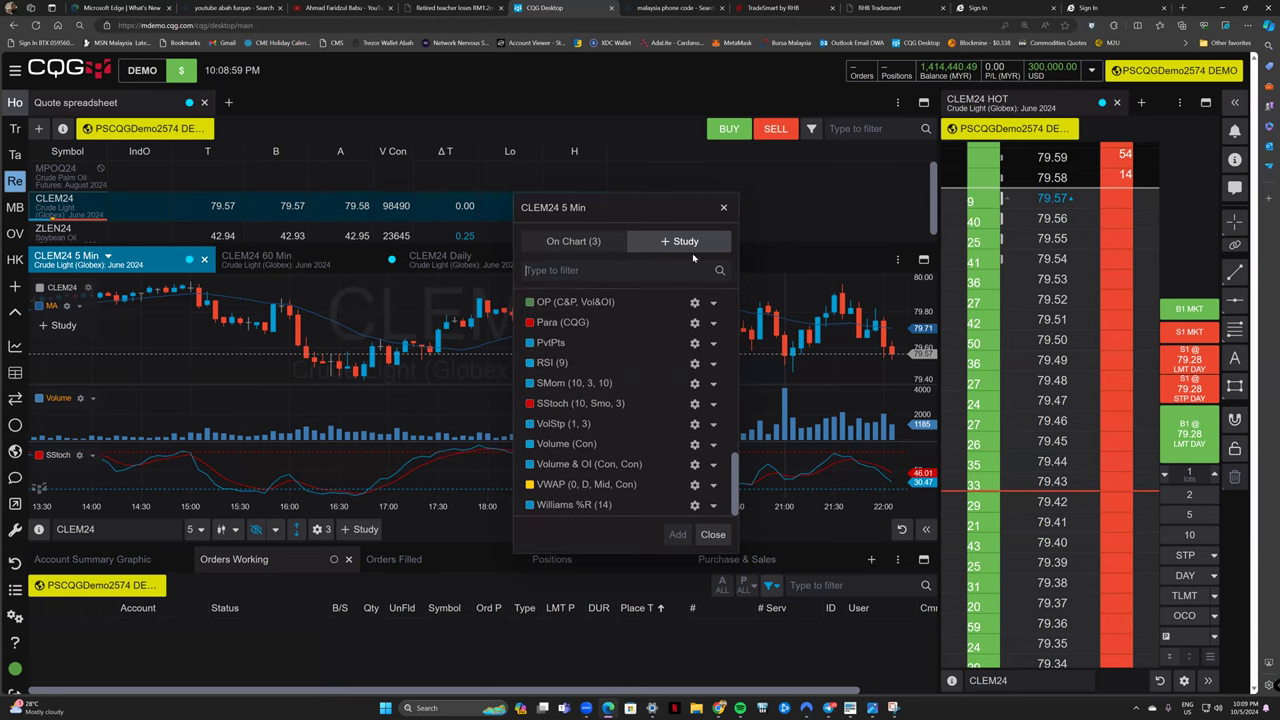
click(723, 211)
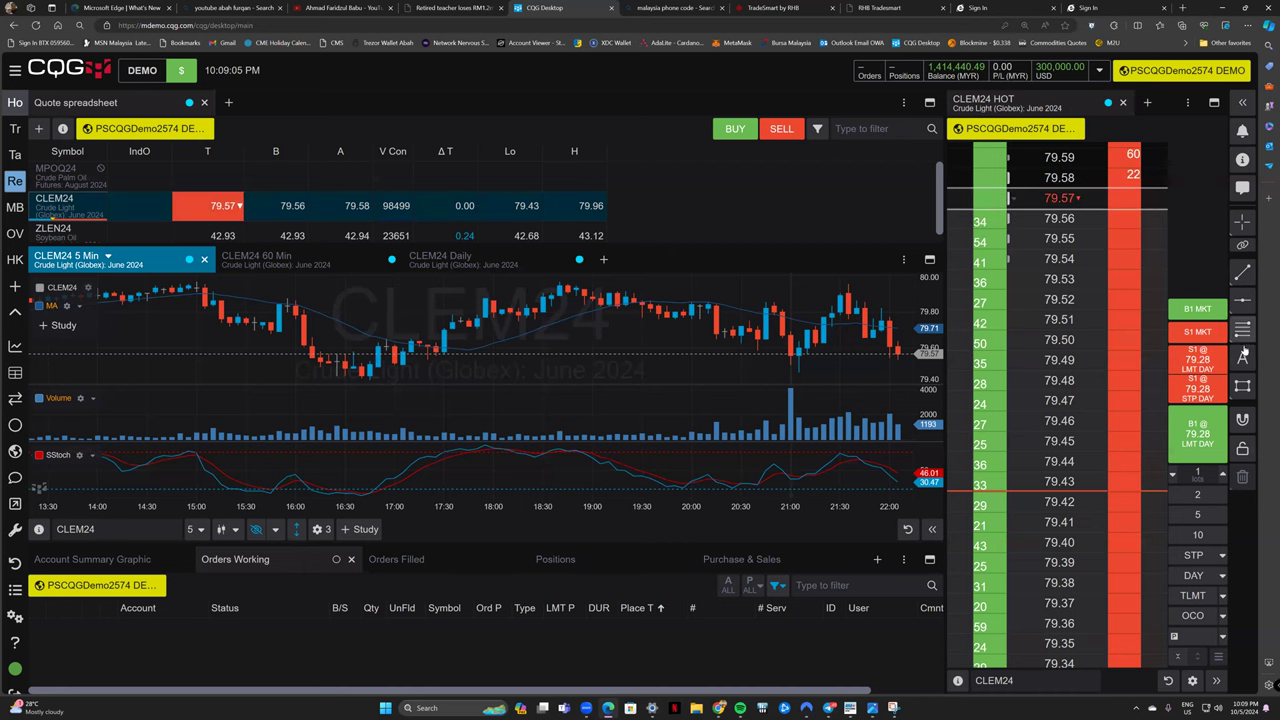
Step: Draw a horizontal line on the CLEM24 5 Min chart and move it to 79.76
click(1240, 303)
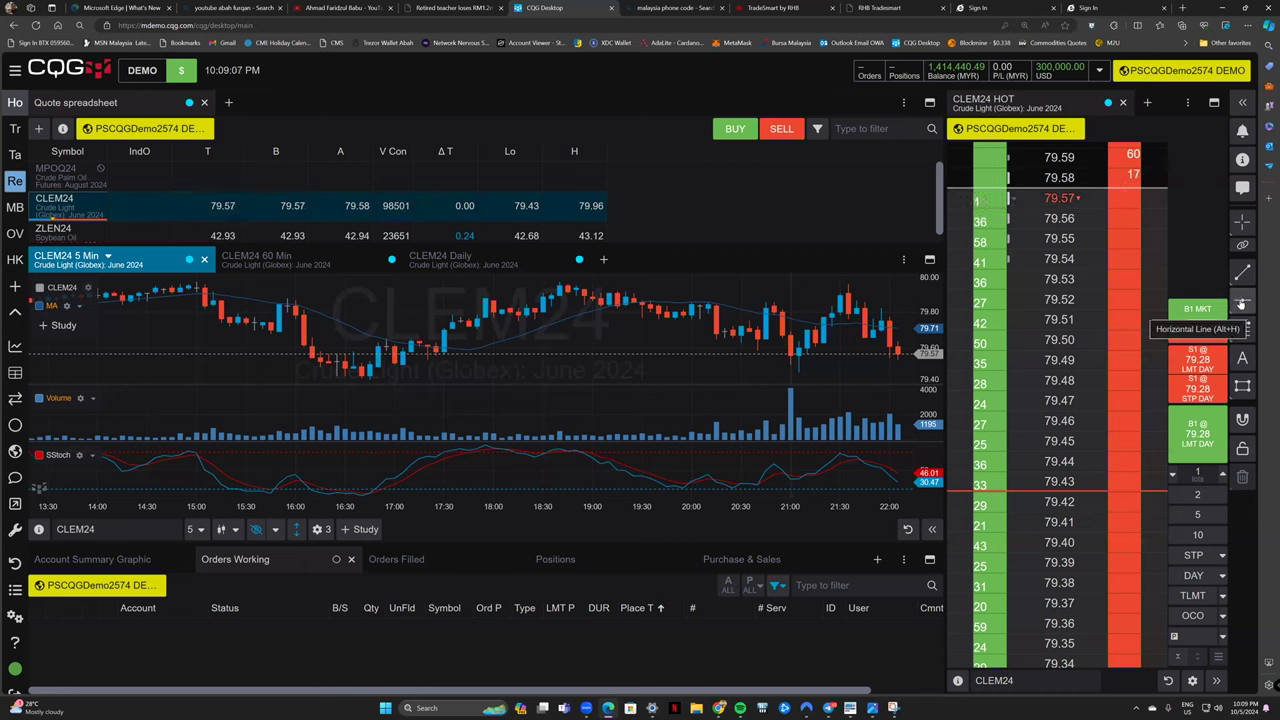
click(470, 328)
drag(611, 333, 614, 320)
Step: Compress the price and time axes, make the chart fill the workspace, and shift it left
drag(940, 389, 938, 370)
drag(368, 510, 447, 486)
scroll(342, 474, up, 2)
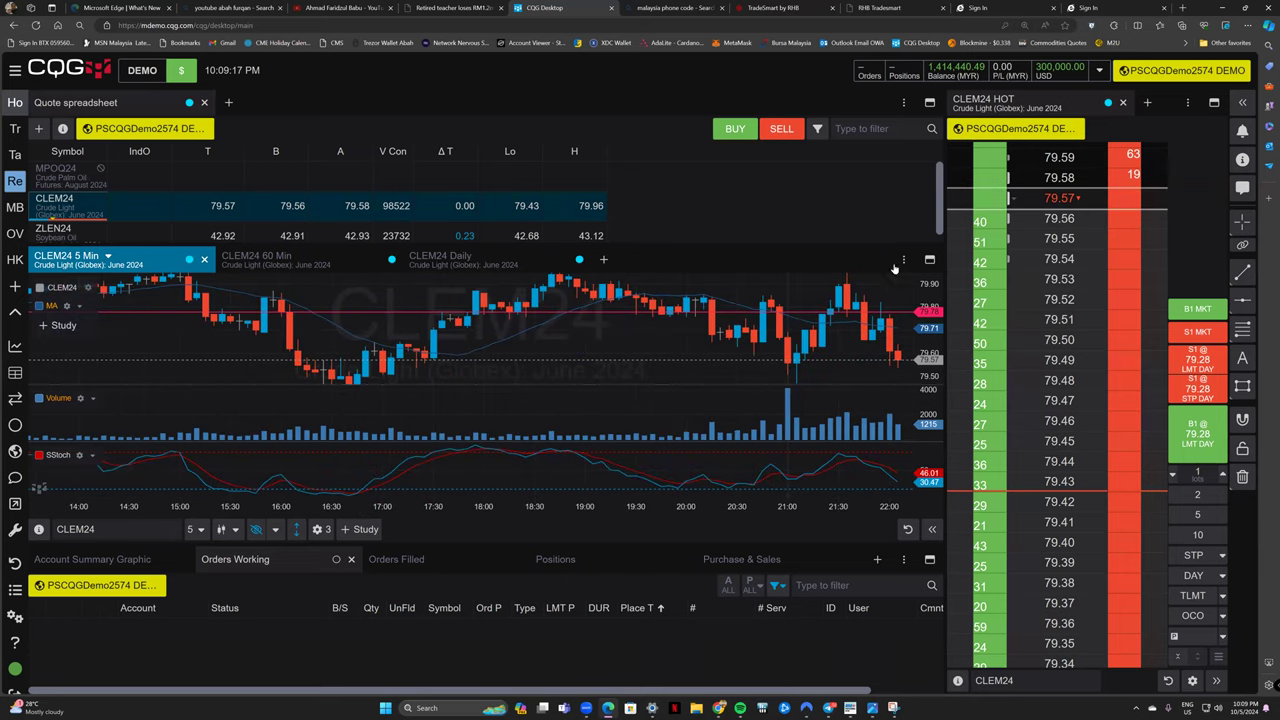
click(929, 259)
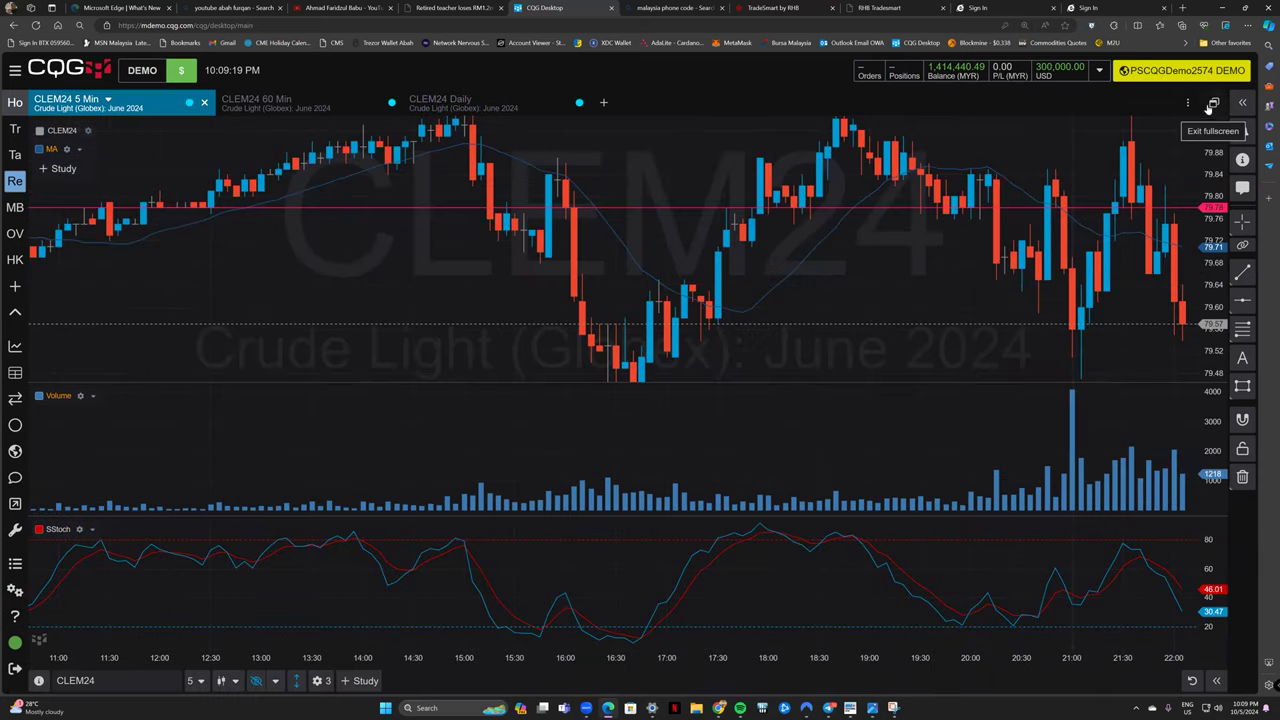
scroll(897, 331, down, 3)
drag(1047, 286, 920, 304)
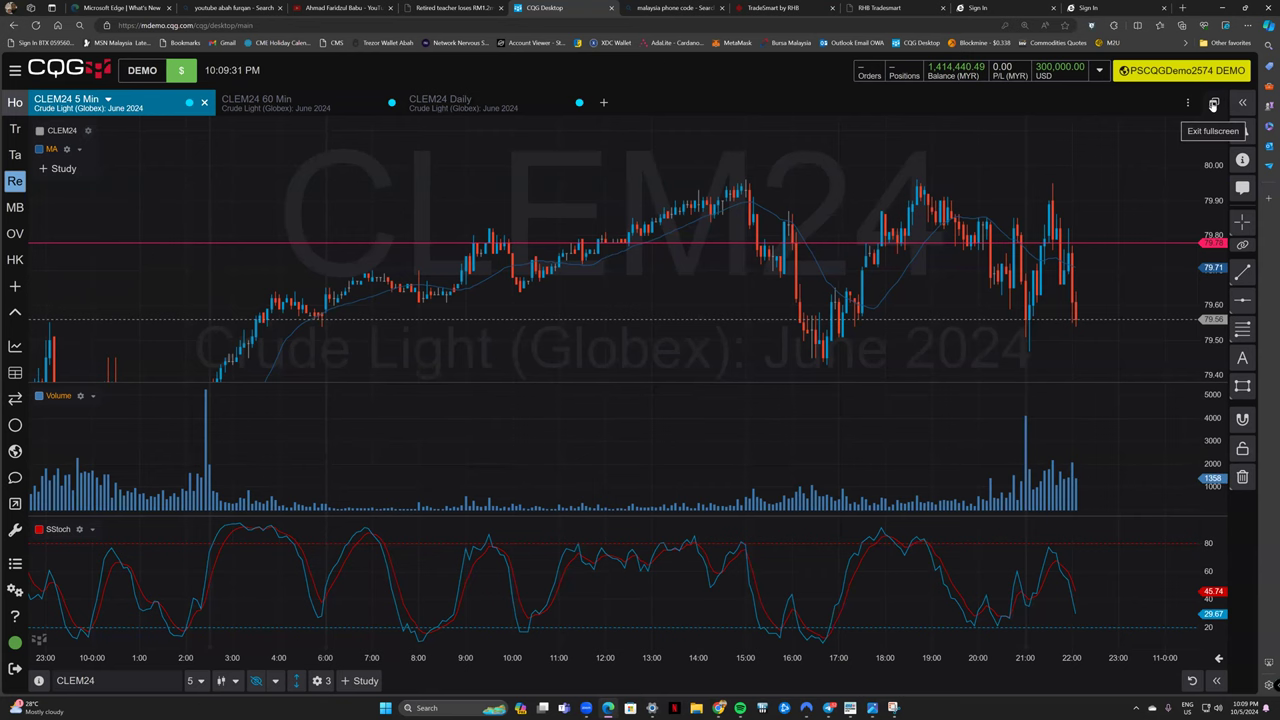
Step: Exit full screen and zoom the CLEM24 5 Min chart in the normal workspace
click(1213, 105)
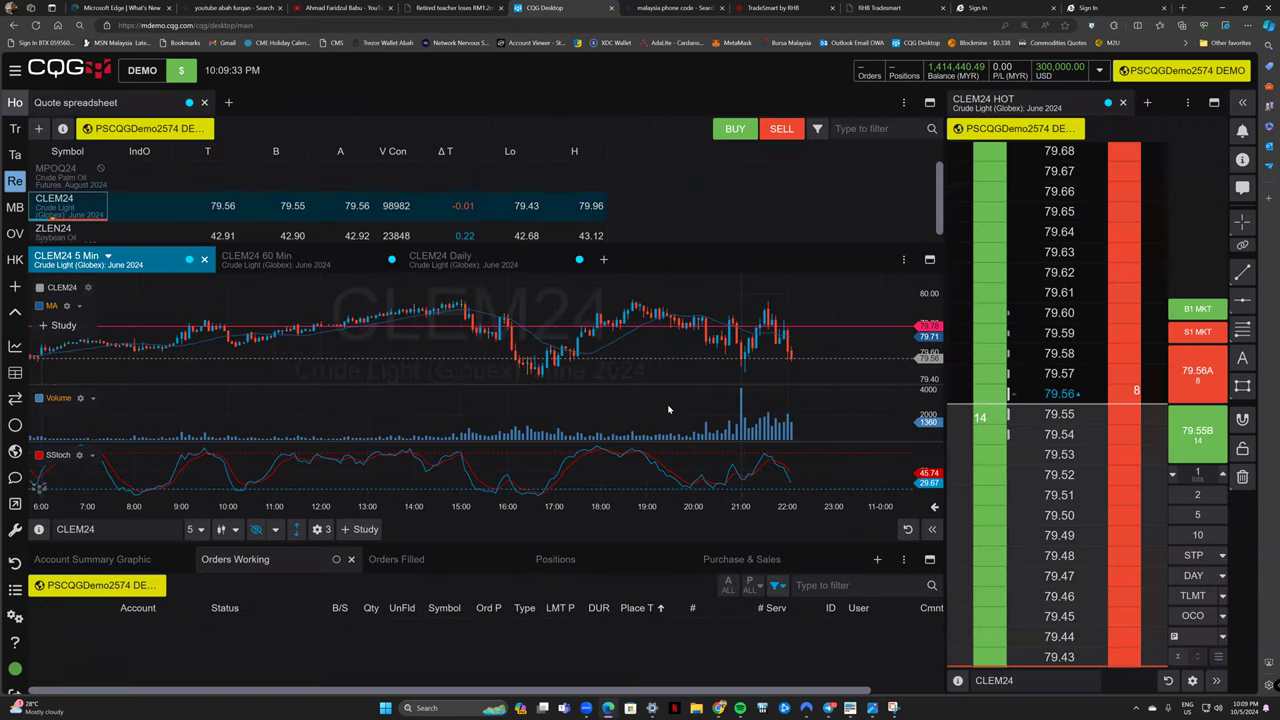
scroll(608, 368, down, 2)
scroll(608, 366, up, 2)
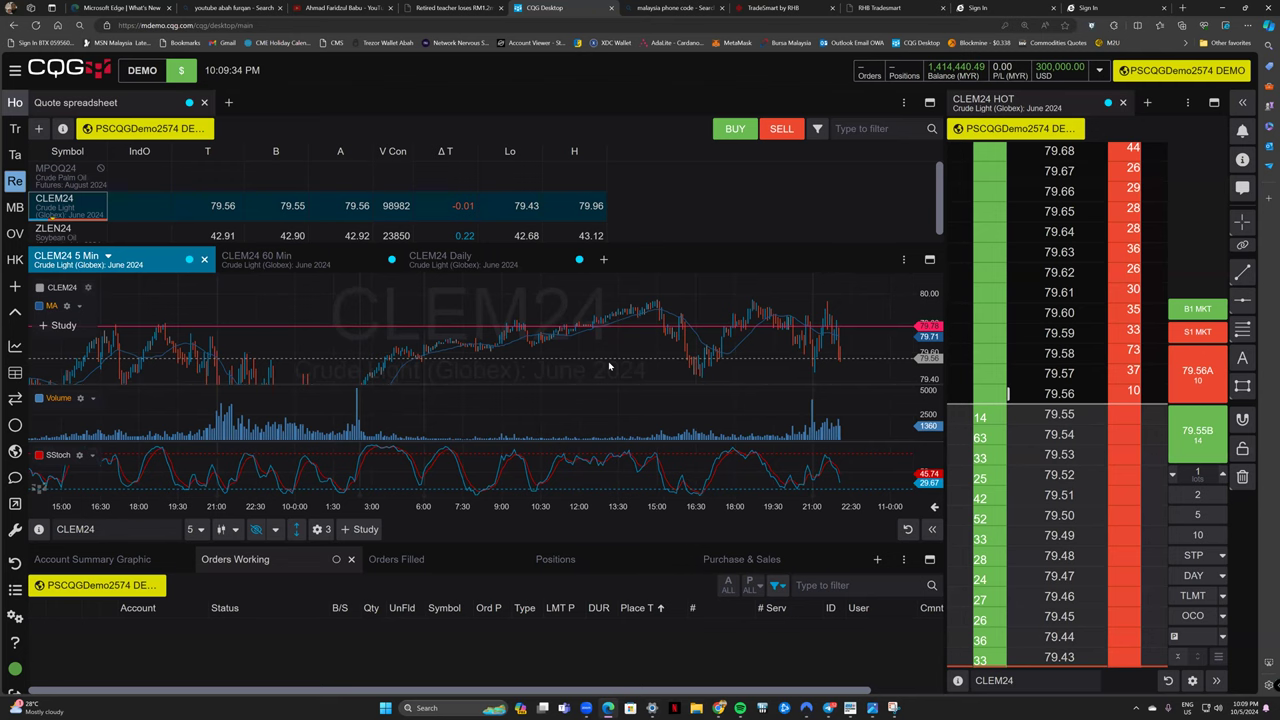
Step: Switch between the CLEM24 60 Min, Daily and back to 60 Min chart tabs
click(270, 261)
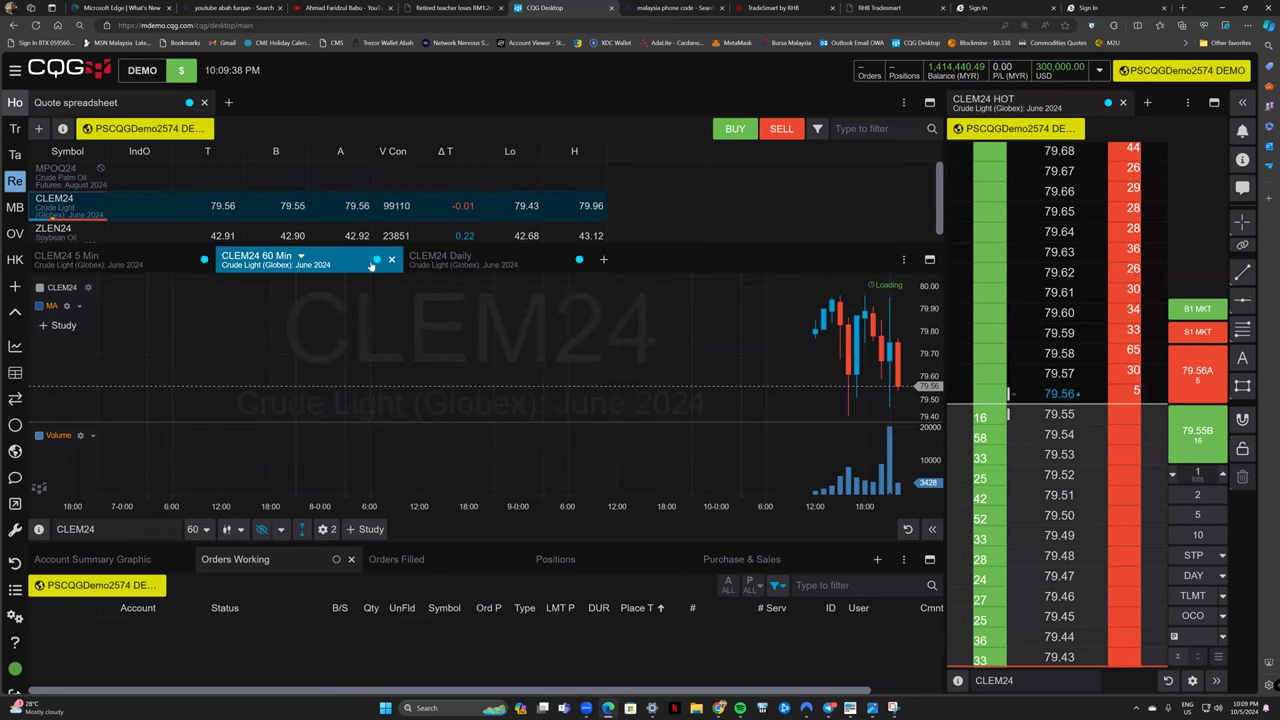
click(452, 262)
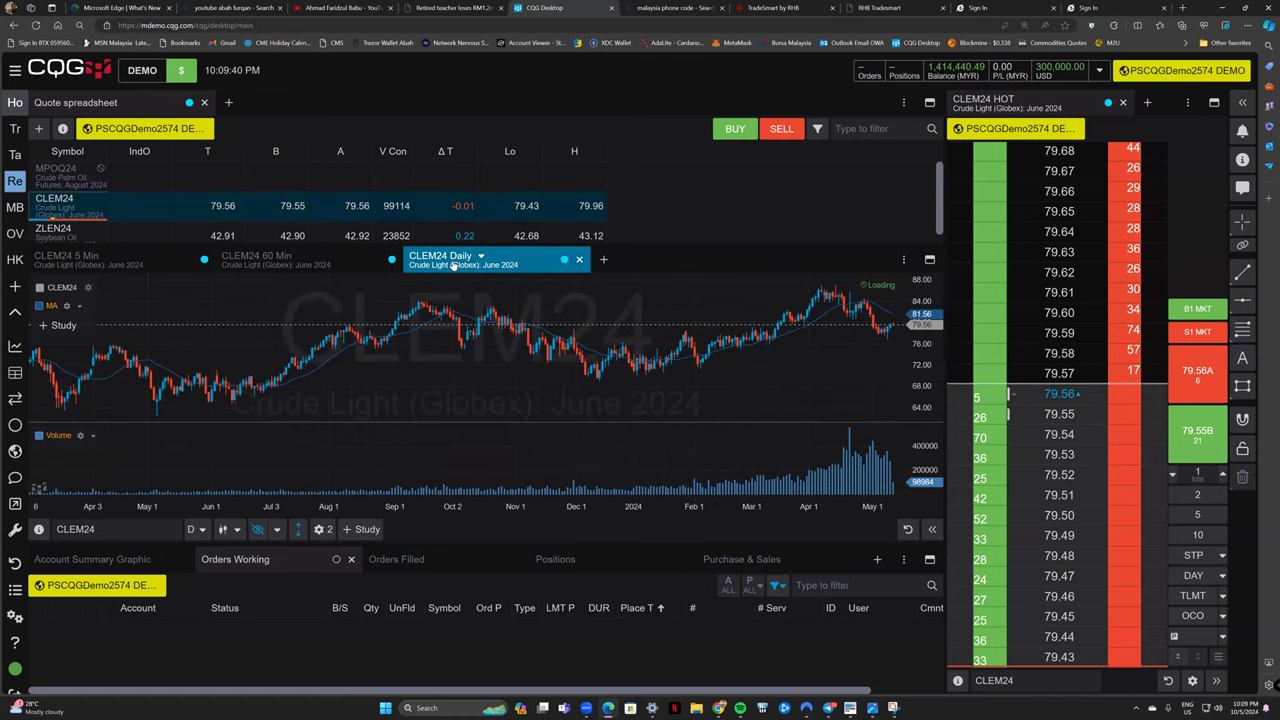
click(273, 265)
drag(273, 267, 346, 358)
drag(381, 404, 390, 405)
drag(582, 277, 434, 380)
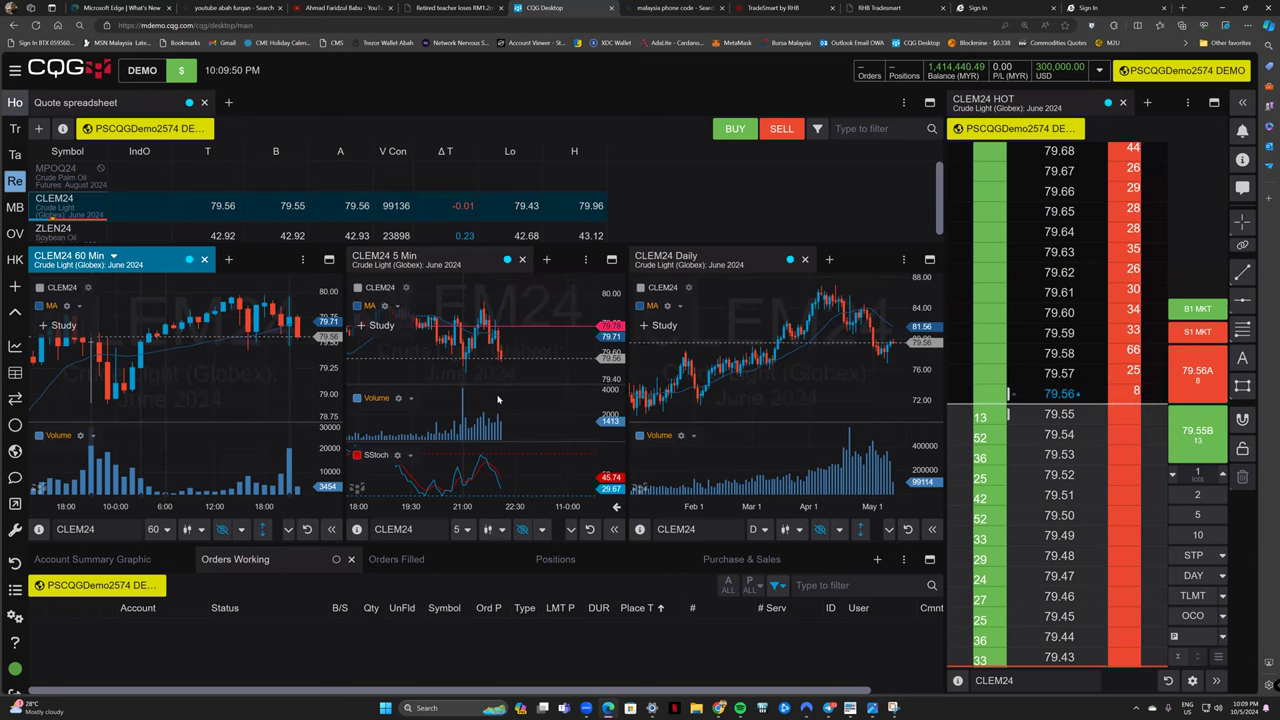
drag(363, 274, 282, 428)
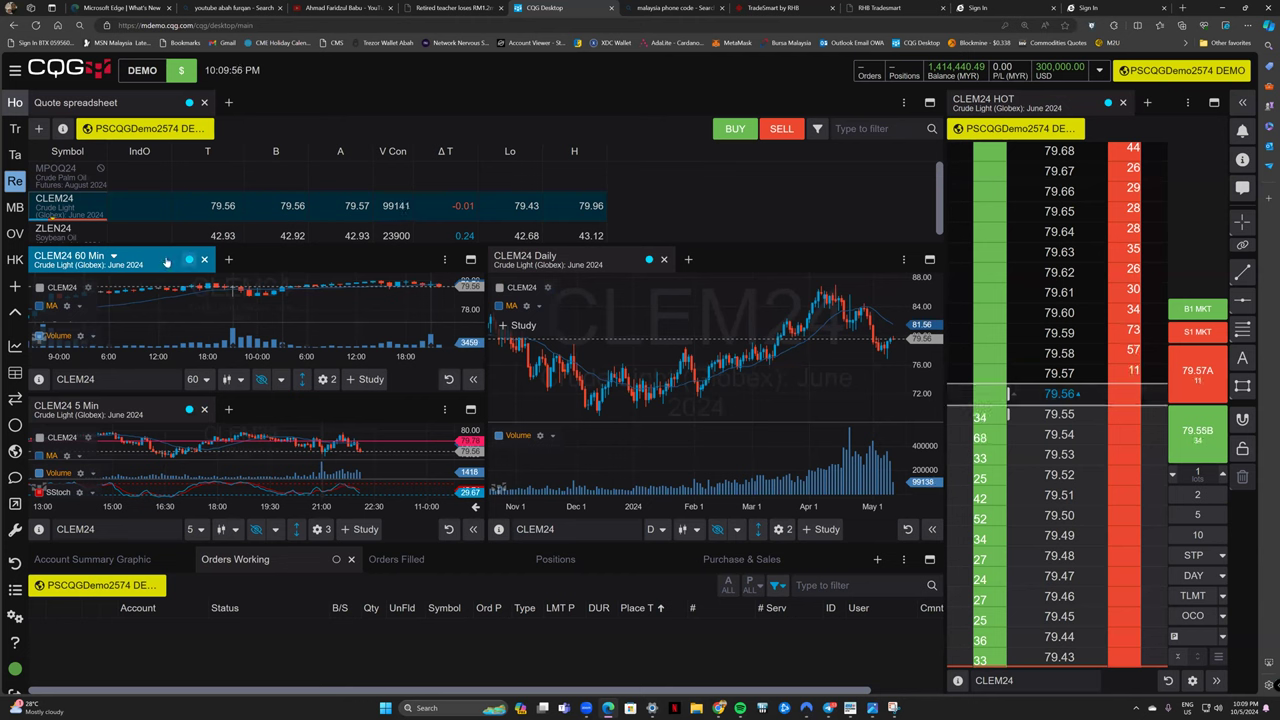
drag(145, 262, 300, 412)
drag(525, 258, 310, 272)
click(80, 258)
click(256, 258)
click(440, 258)
scroll(704, 386, down, 2)
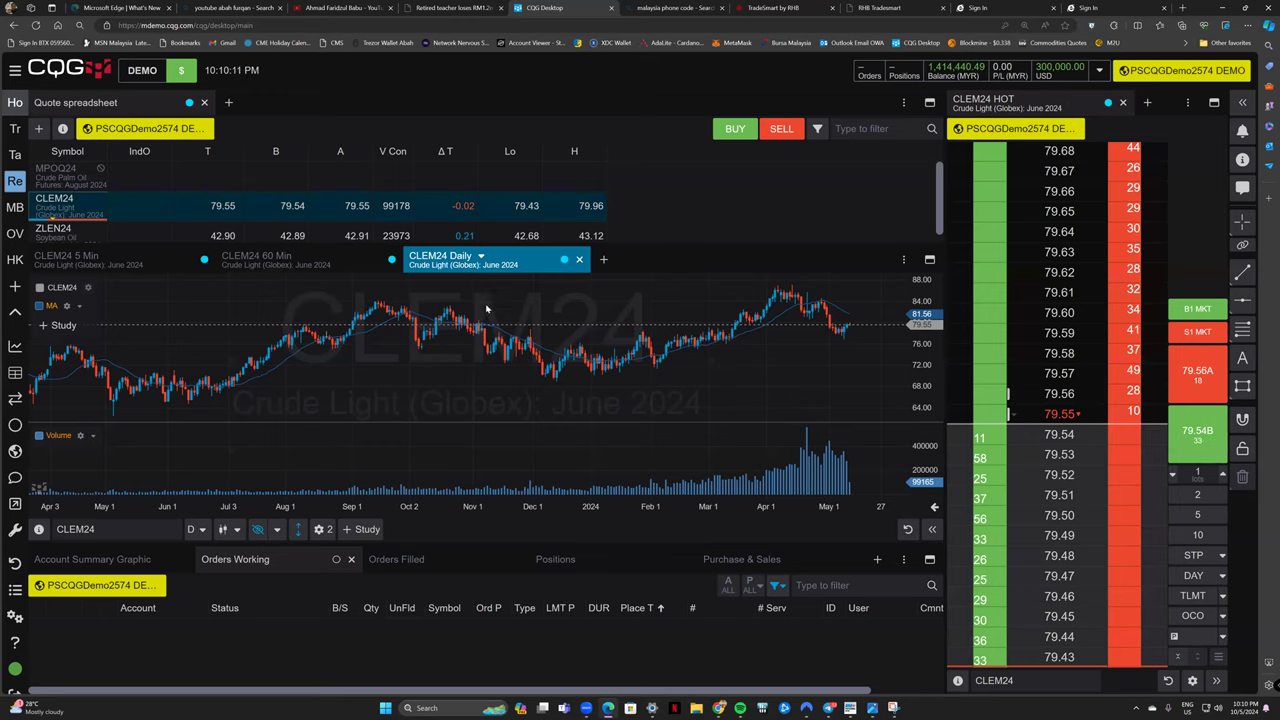
Step: Maximize and restore the daily chart, then view the Account Summary Graphic and Orders Working tabs
click(930, 261)
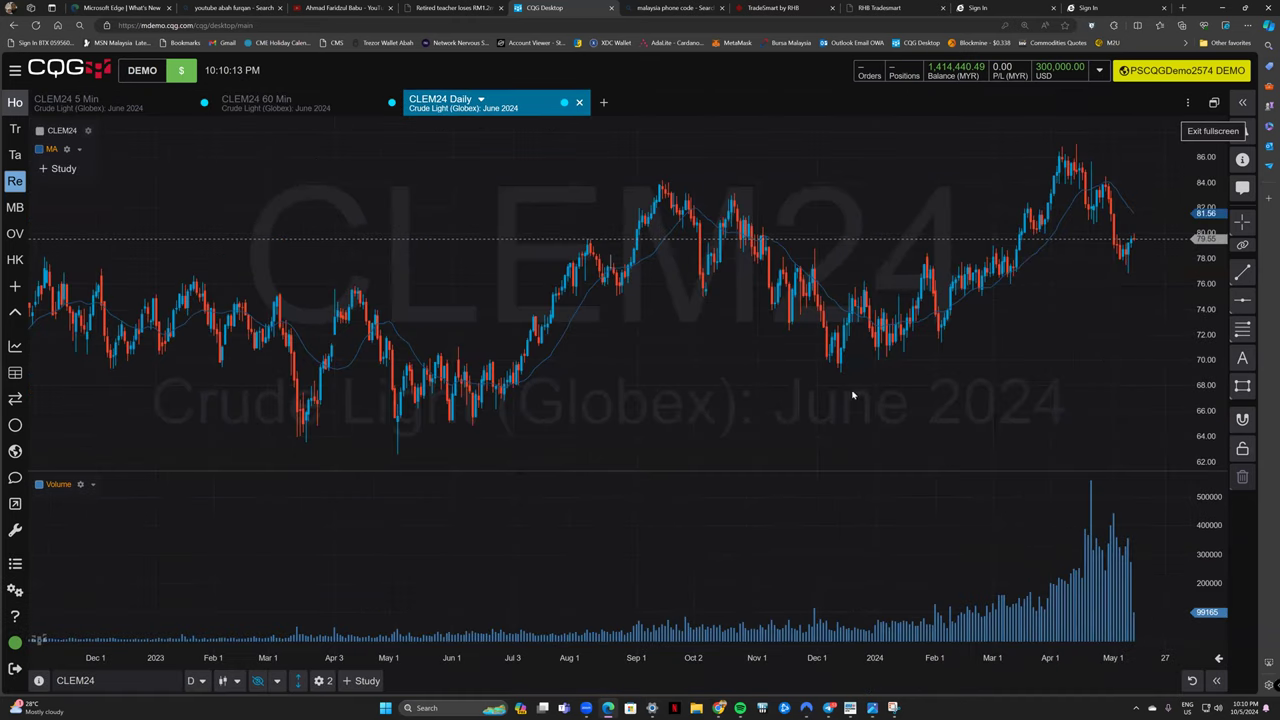
click(1215, 103)
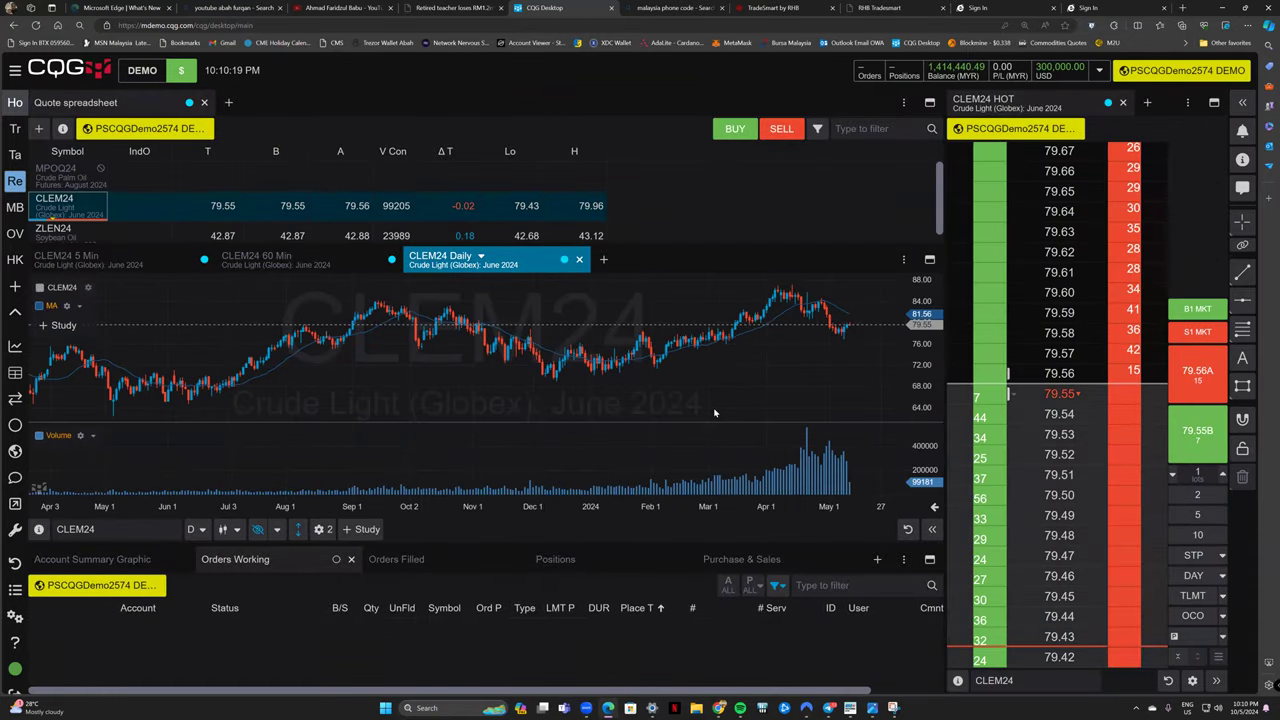
click(74, 560)
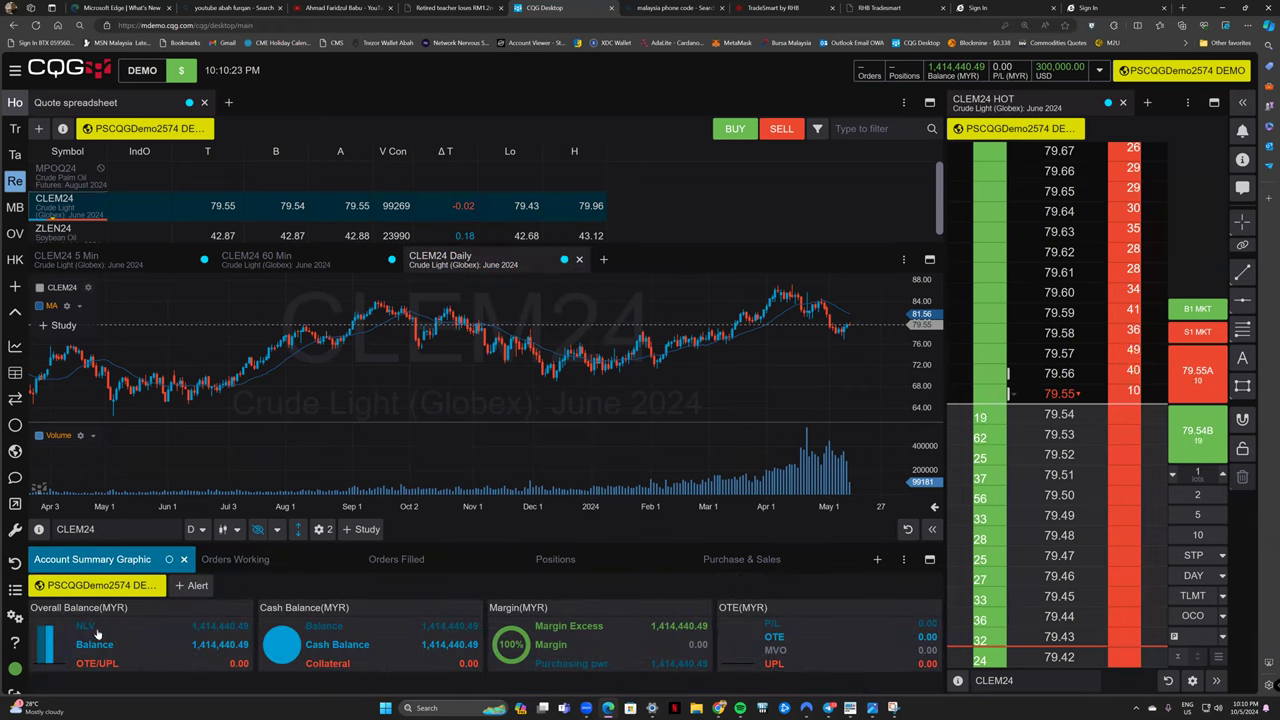
mouse_move(96, 628)
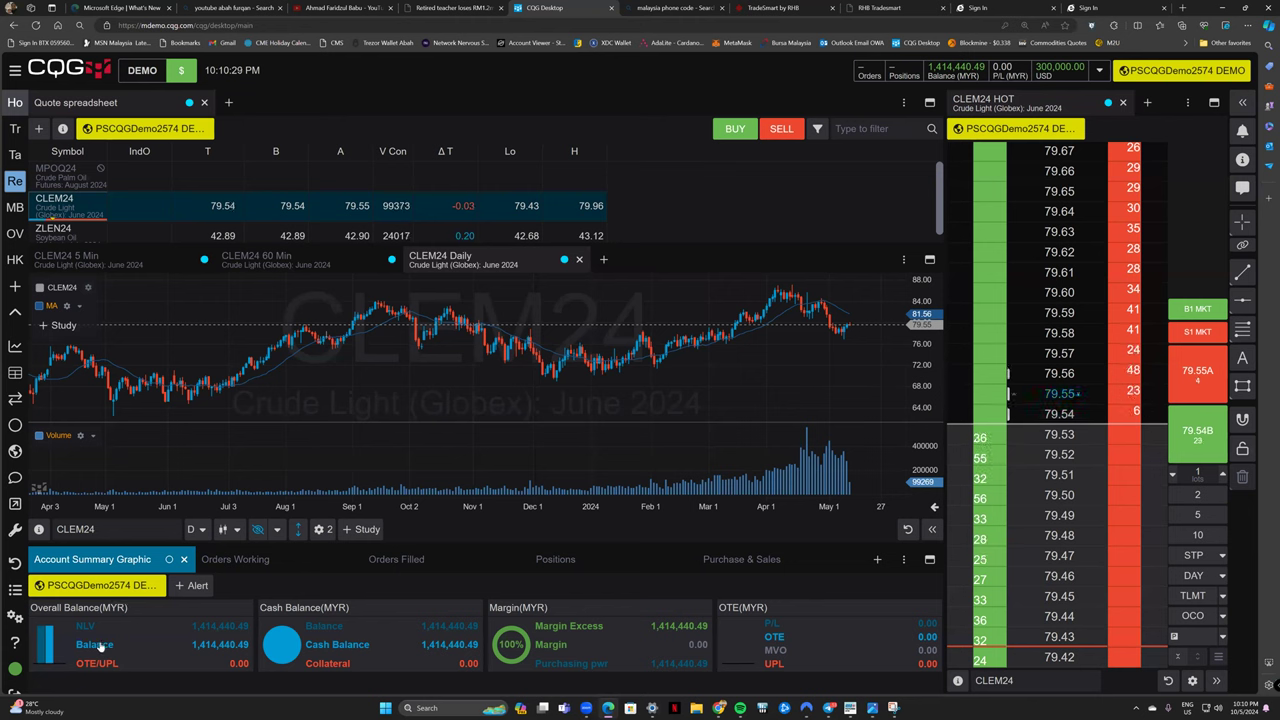
click(246, 562)
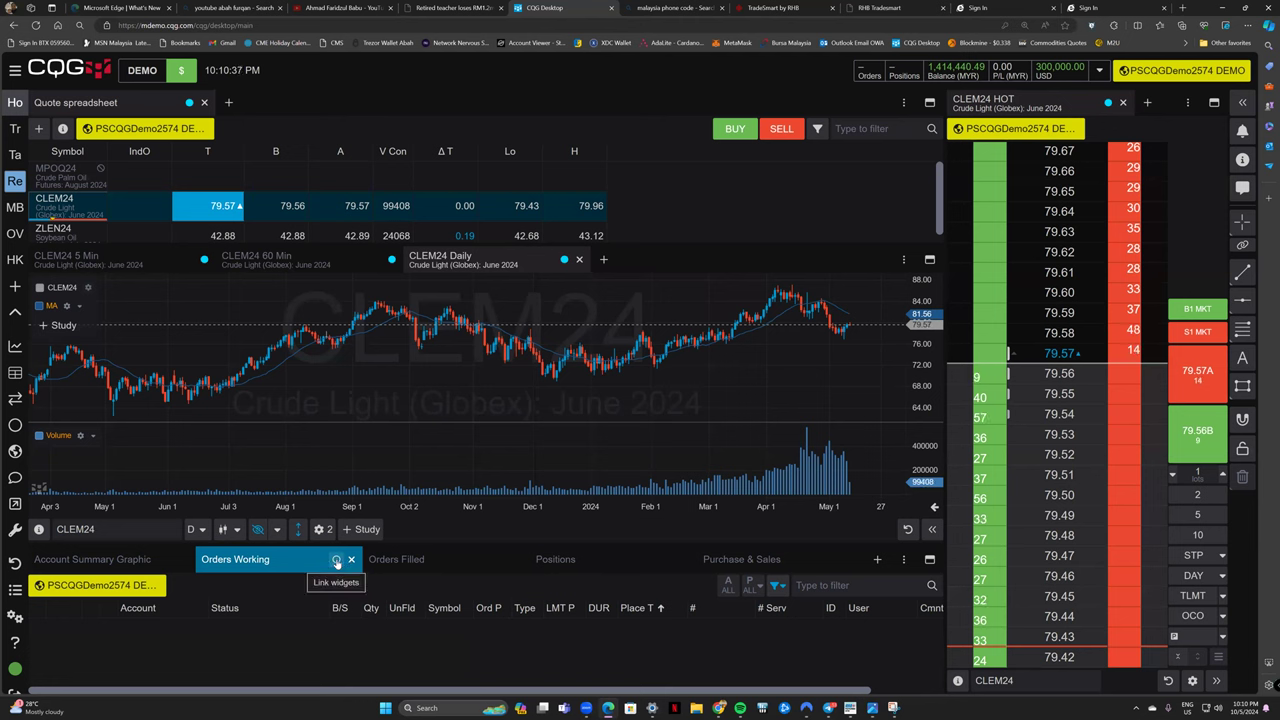
Step: View the Orders Filled, Positions and Purchase & Sales tabs, then bring up the Add tab widget list
click(408, 562)
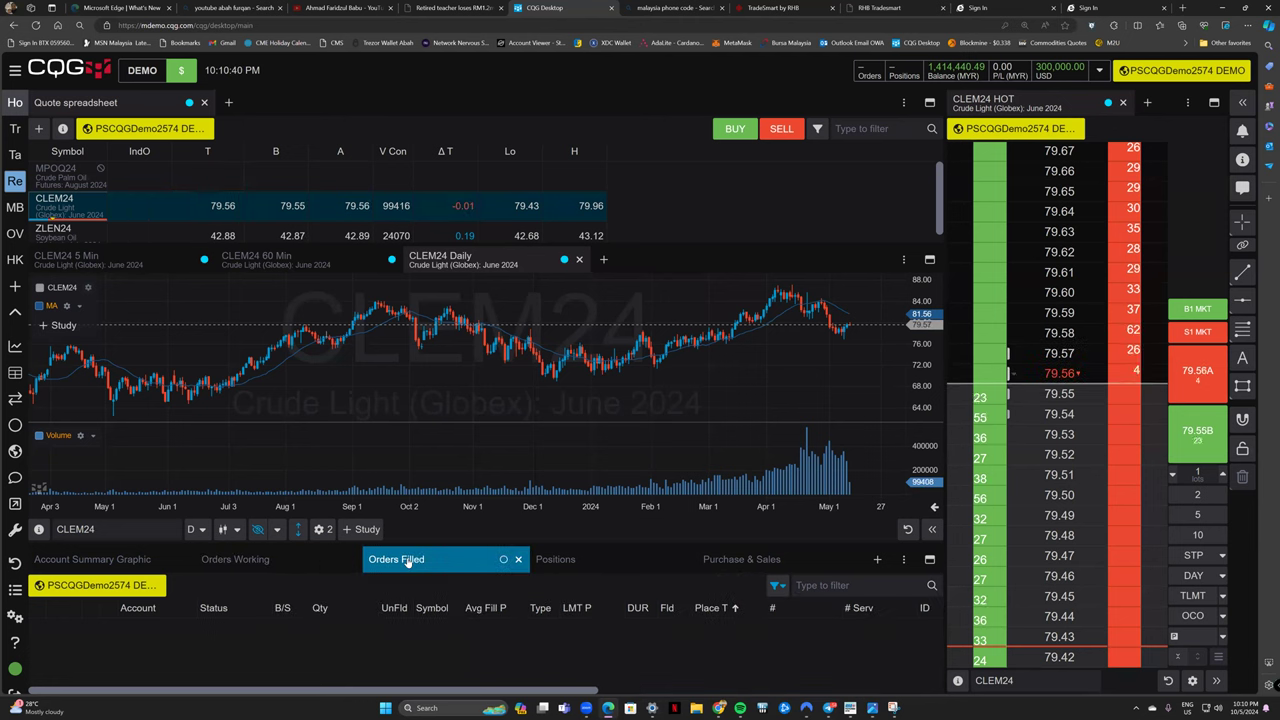
click(550, 560)
click(750, 562)
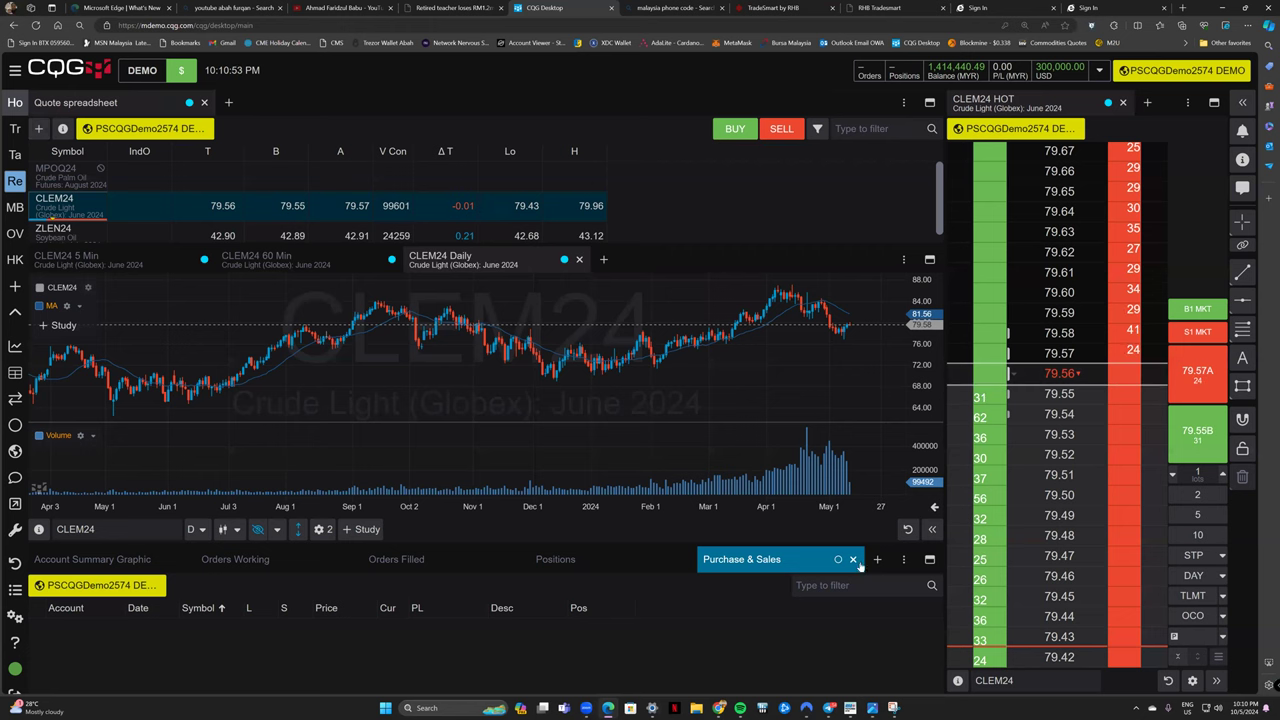
click(876, 564)
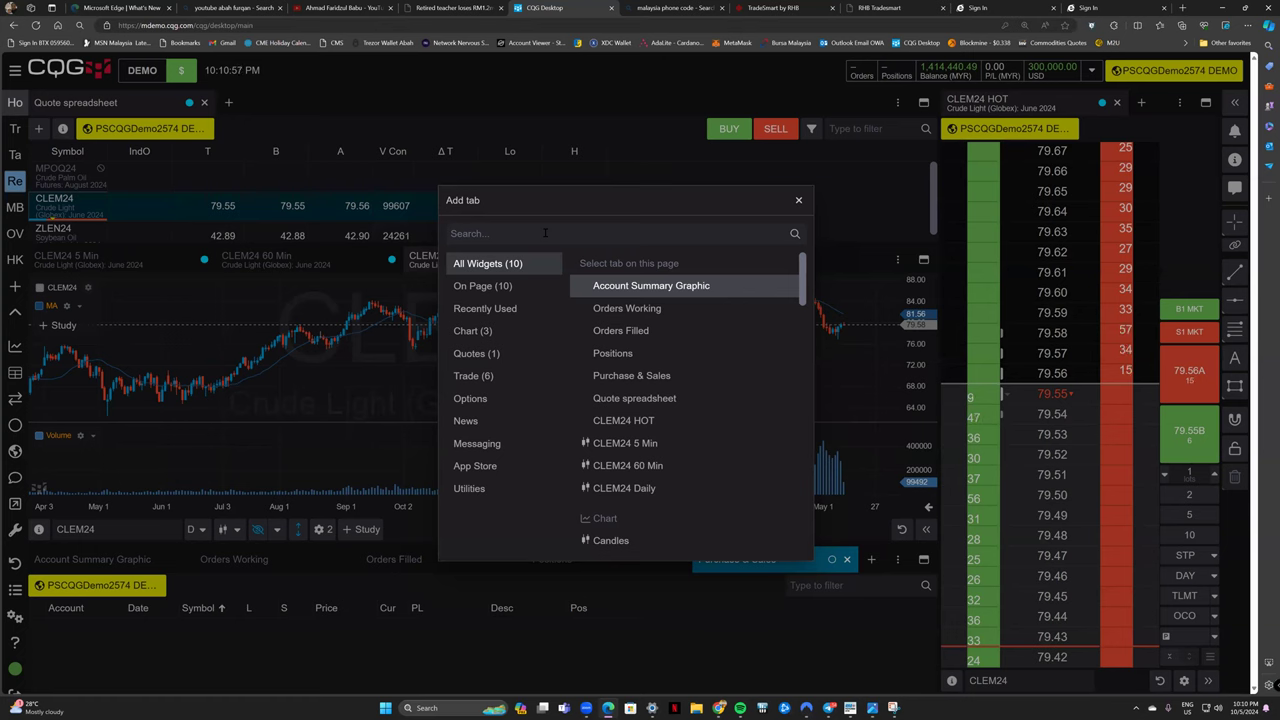
Step: Add an Orders tab by searching 'order', then review Orders Working, Positions, Purchase & Sales and Orders Filled
text(order)
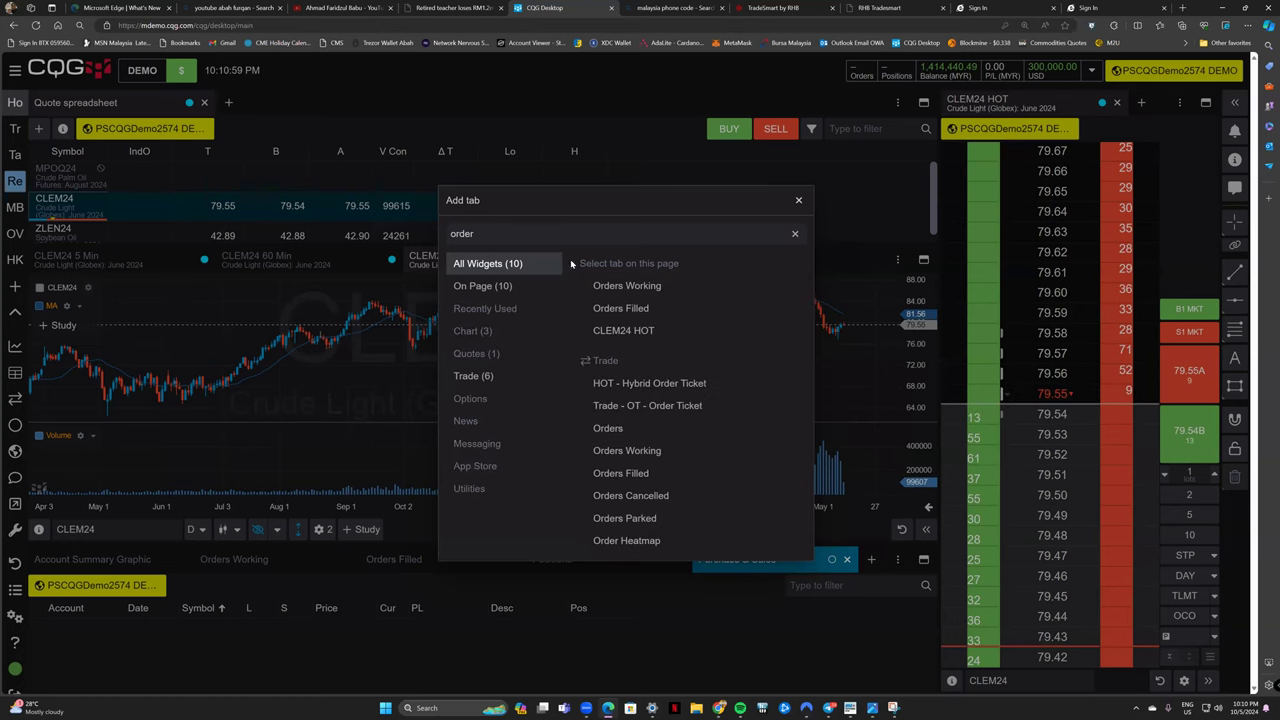
click(610, 428)
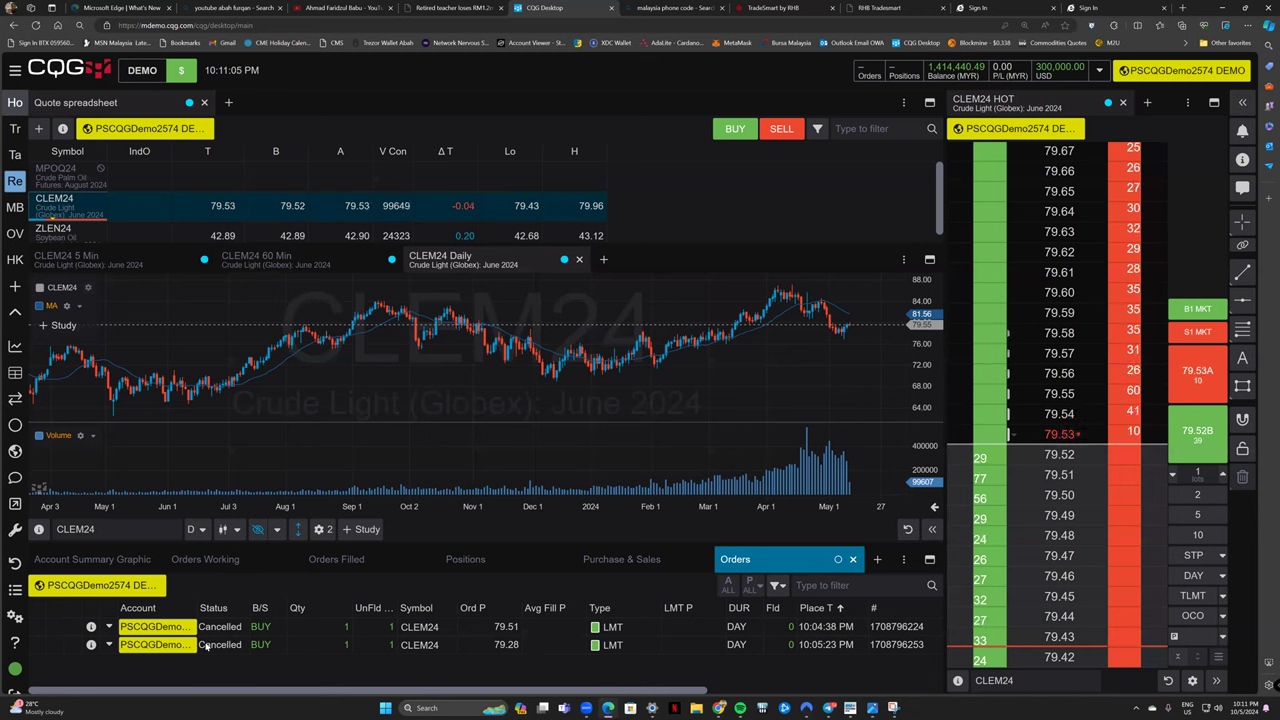
click(210, 560)
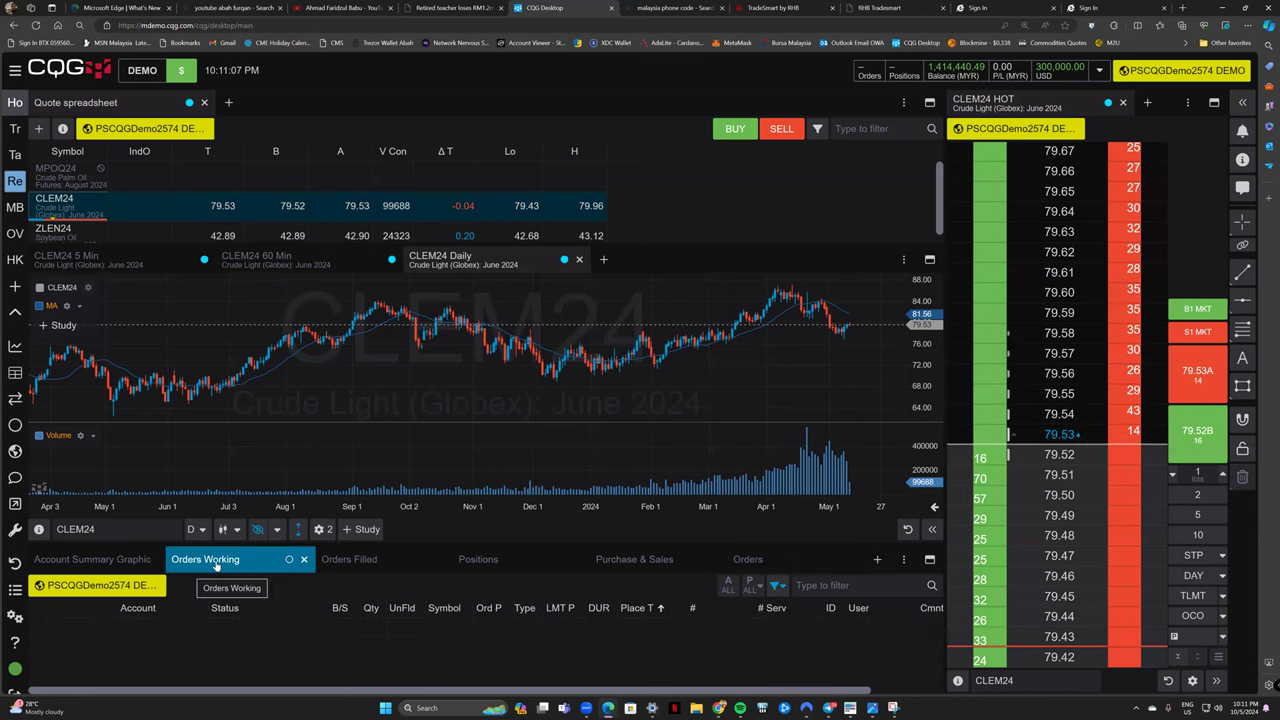
click(466, 559)
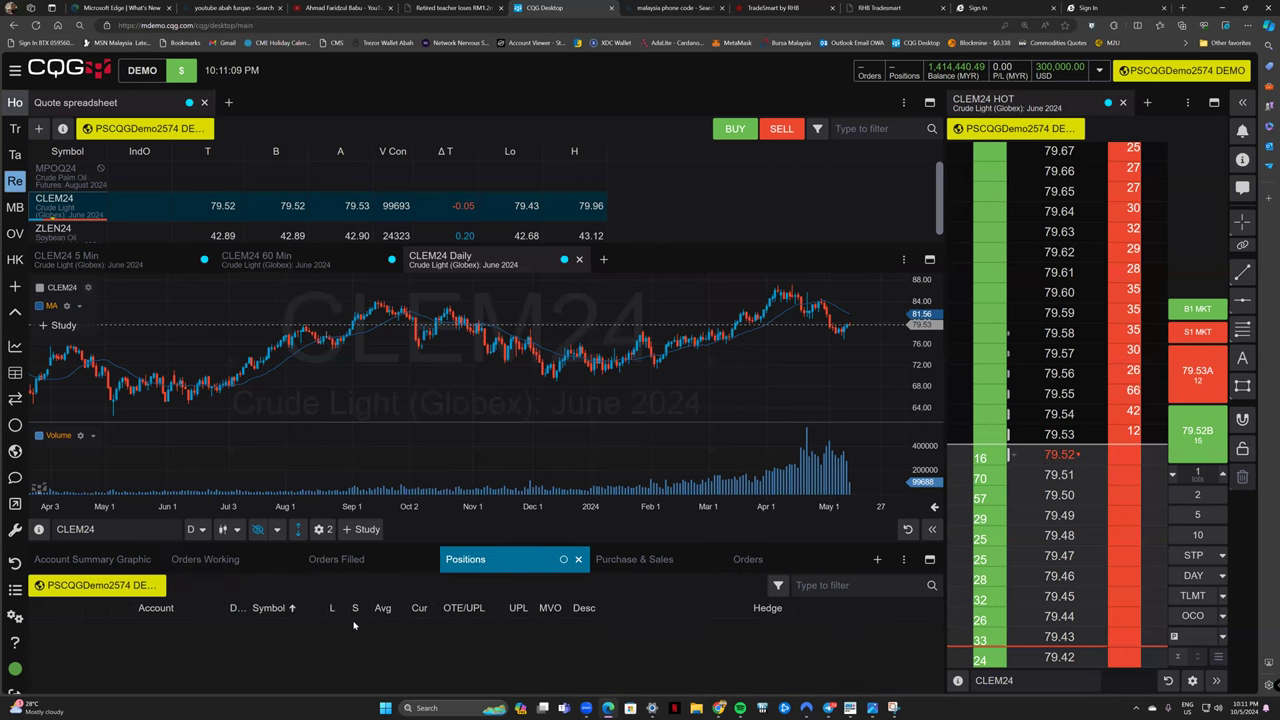
click(632, 559)
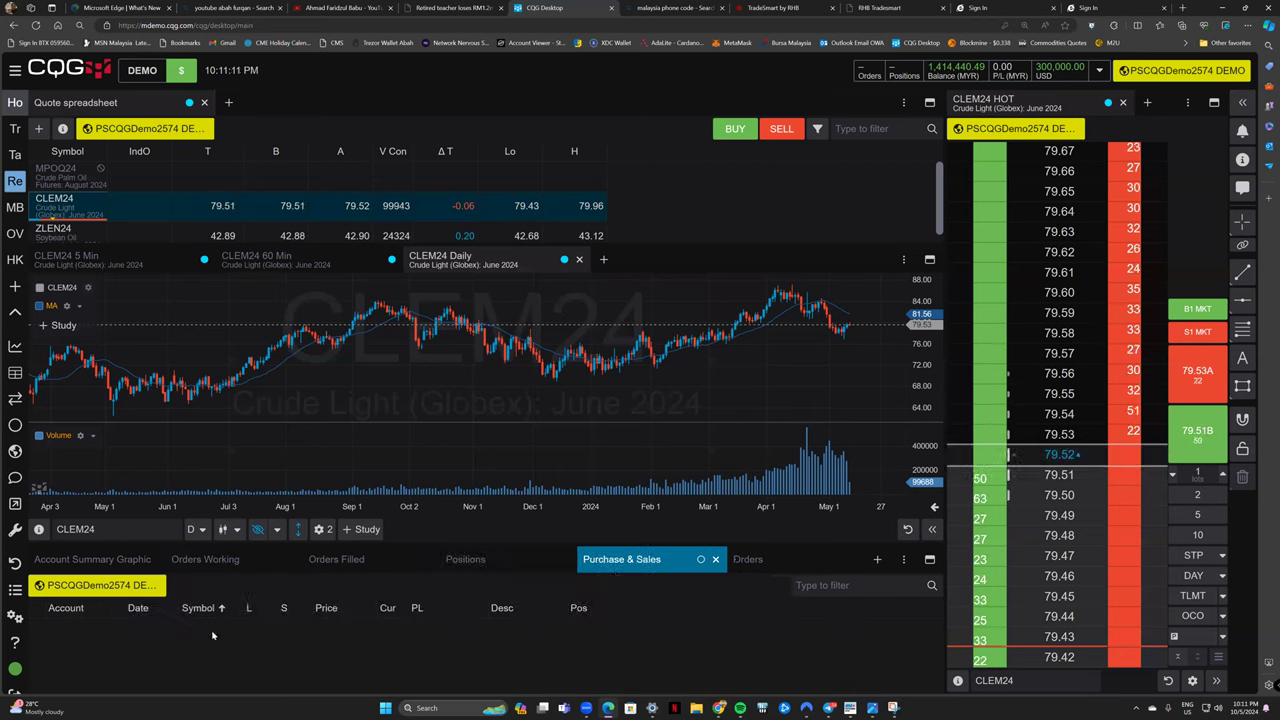
click(340, 562)
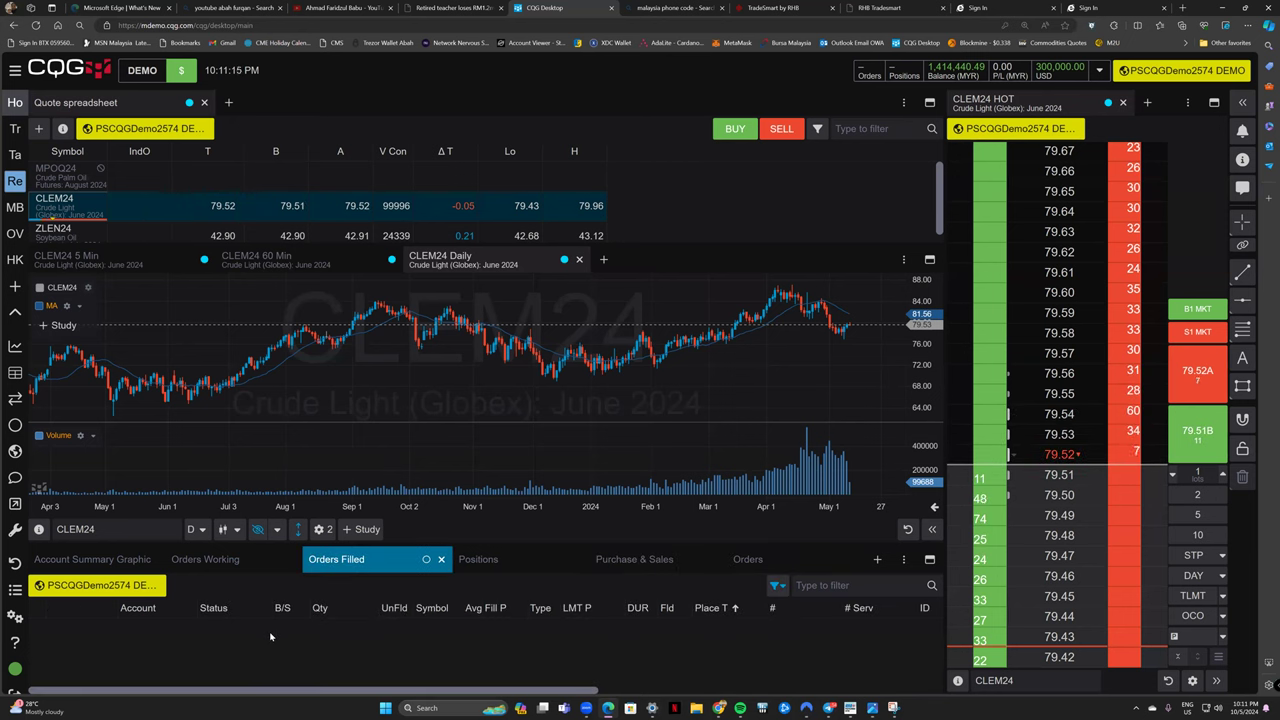
Step: Show the Orders tab with the two cancelled CLEM24 buys and scroll the DOM ladder
click(752, 560)
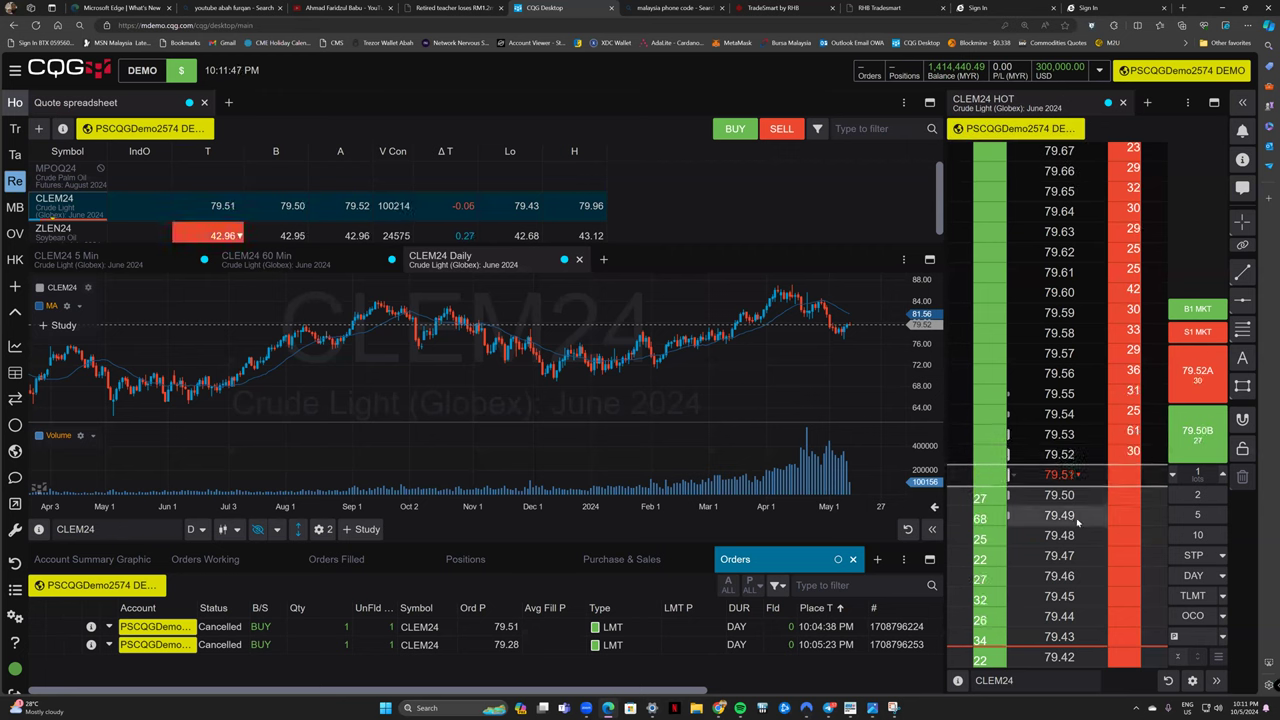
scroll(1077, 521, up, 2)
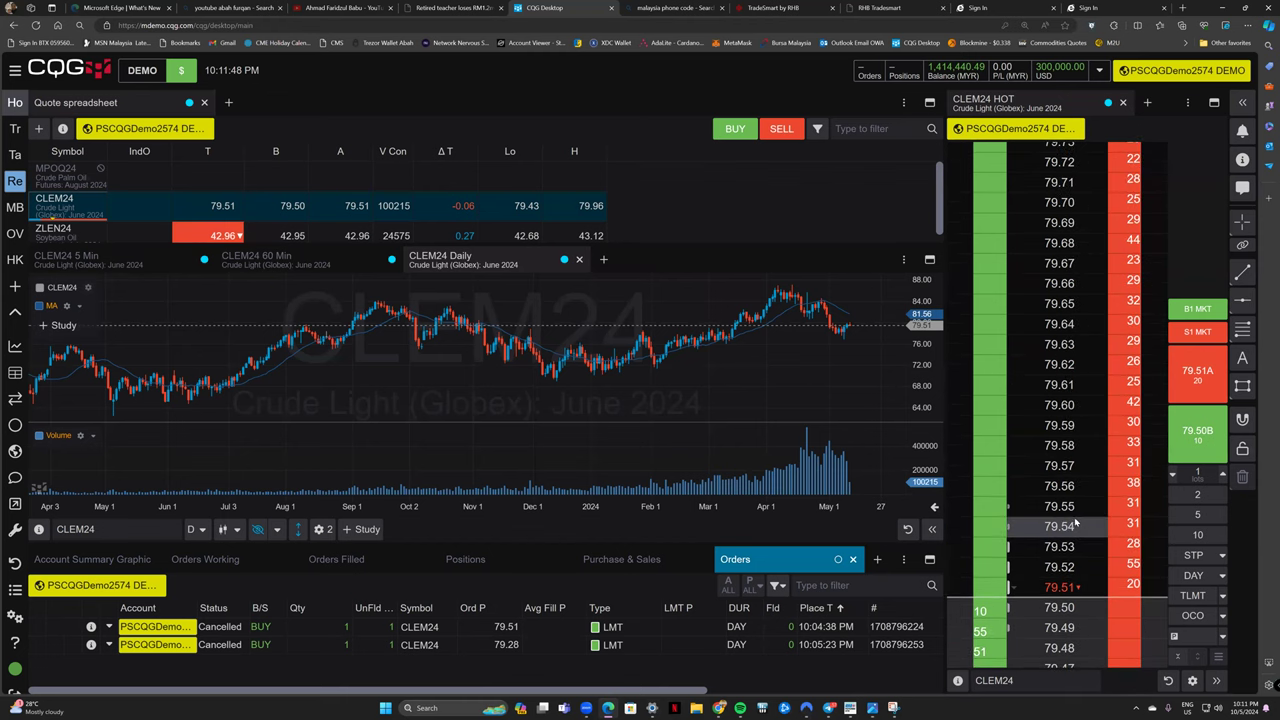
scroll(1076, 521, down, 2)
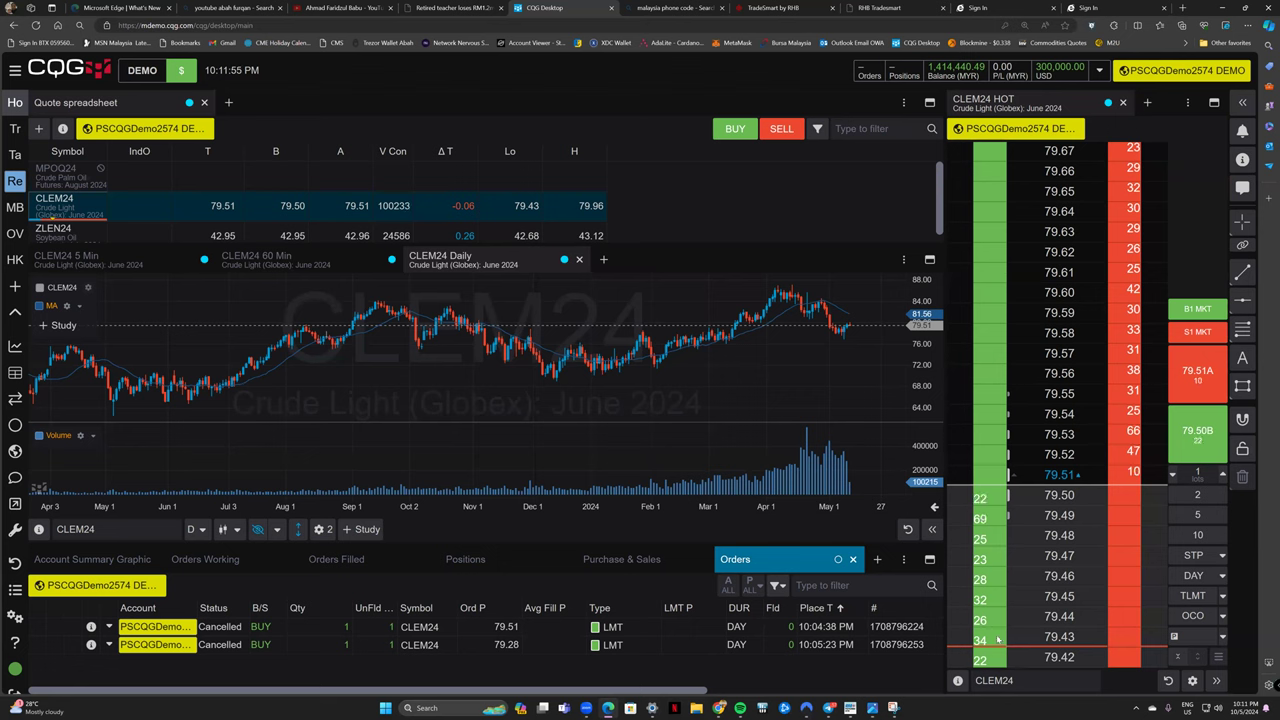
scroll(985, 434, down, 2)
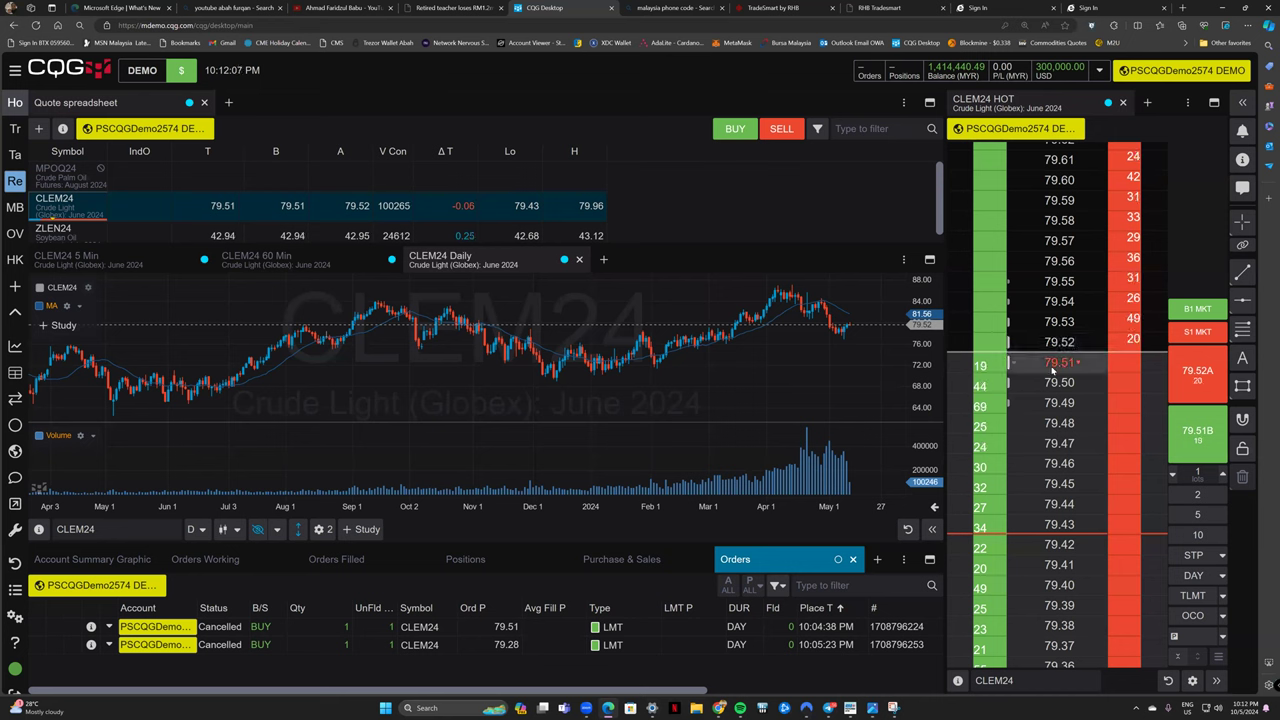
Step: Select CLEM24's last trade price cell in the quote sheet and check the DOM bid/ask buttons
click(221, 210)
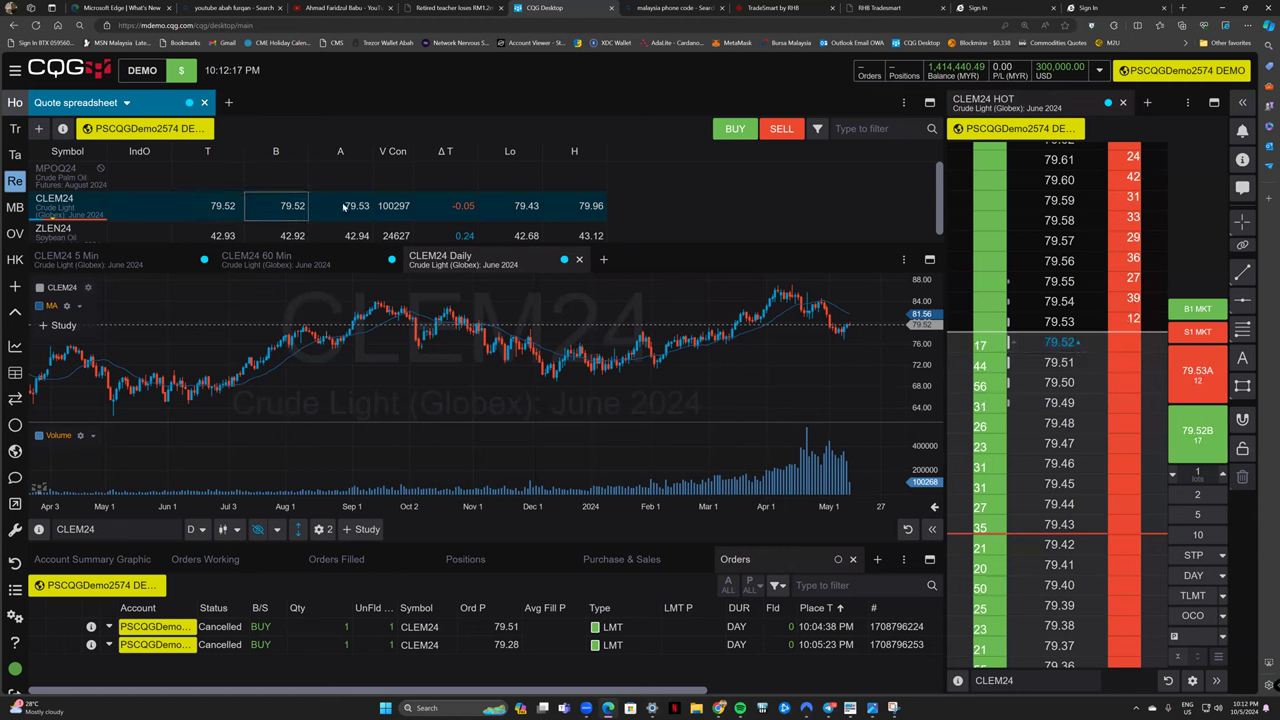
mouse_move(1205, 352)
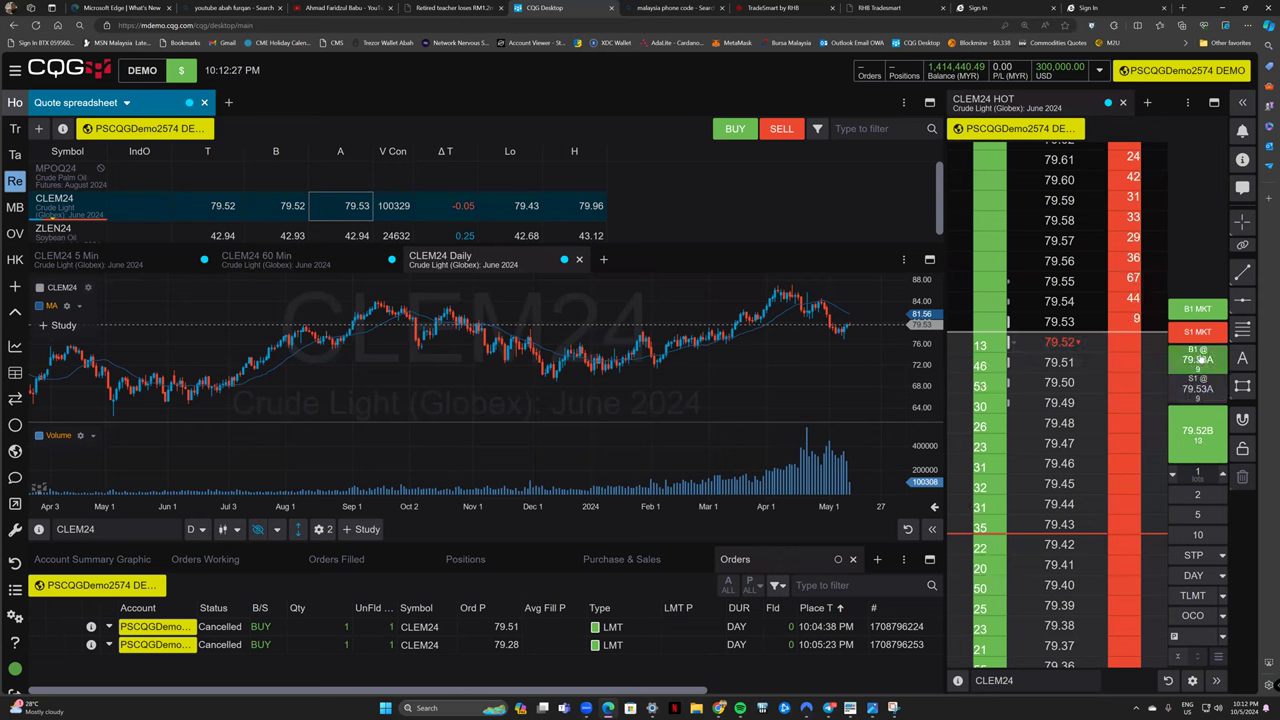
mouse_move(1205, 436)
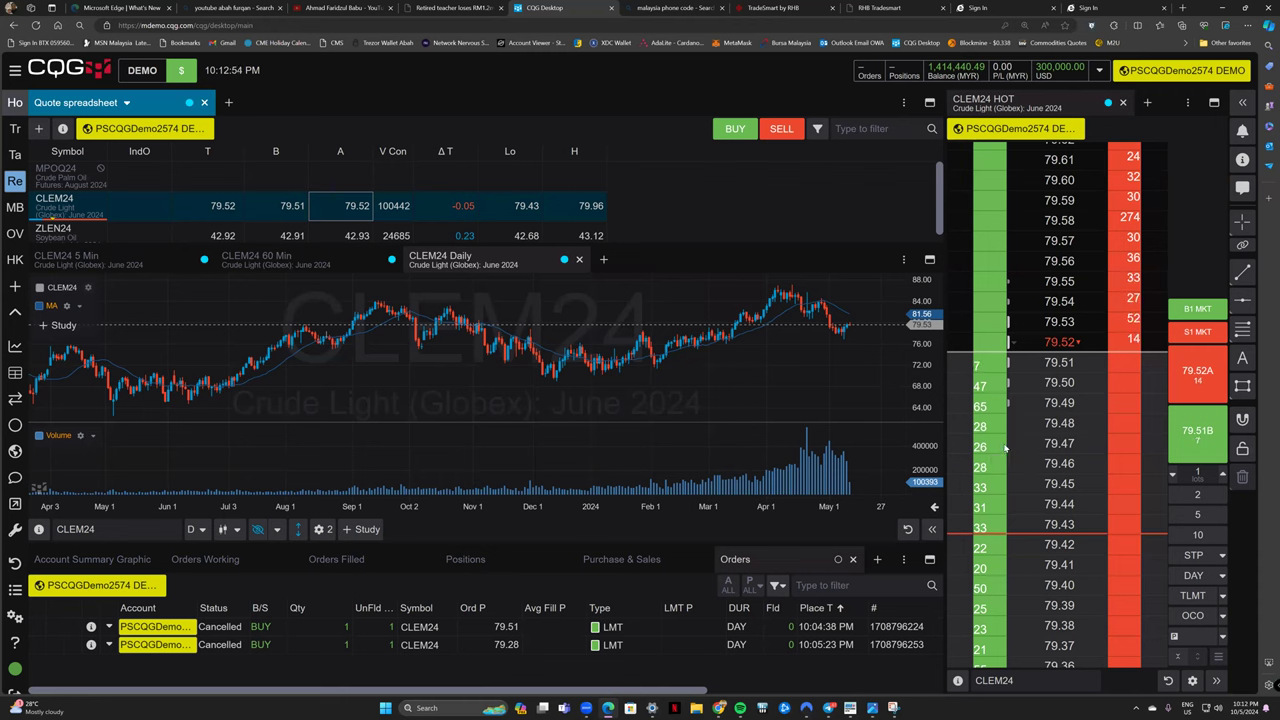
scroll(1040, 450, up, 3)
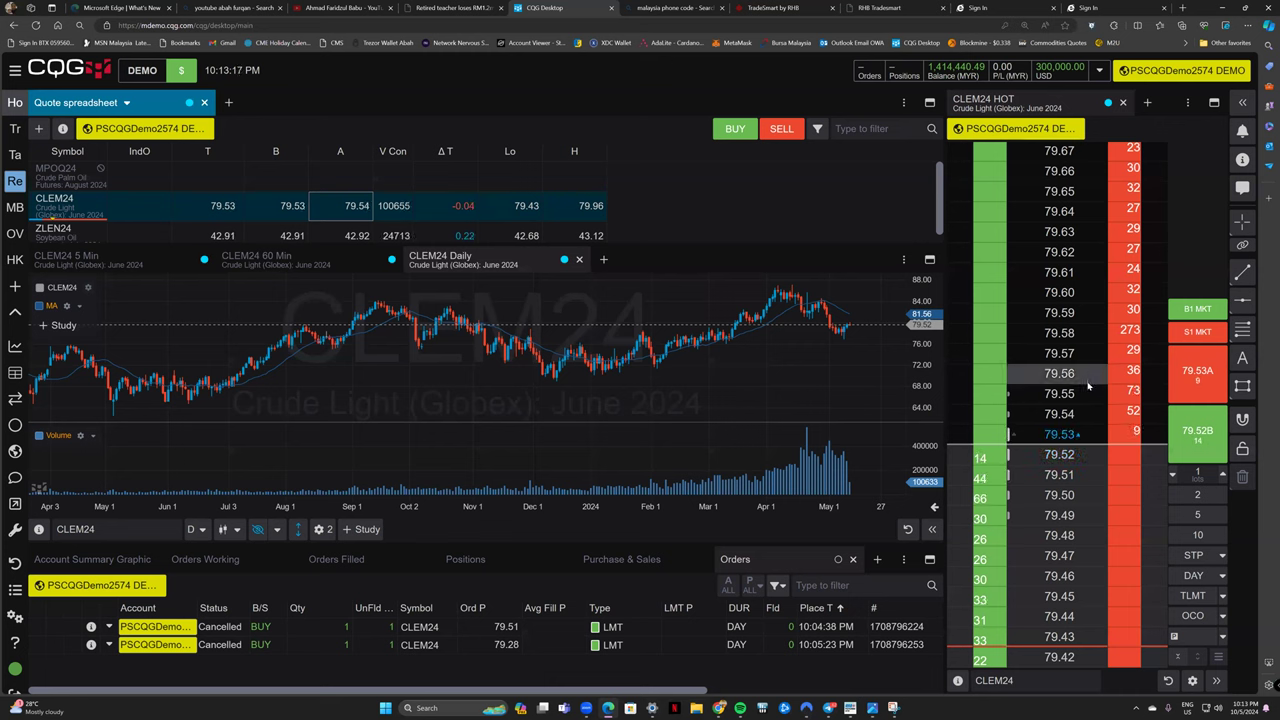
scroll(1088, 390, down, 3)
scroll(1088, 395, up, 3)
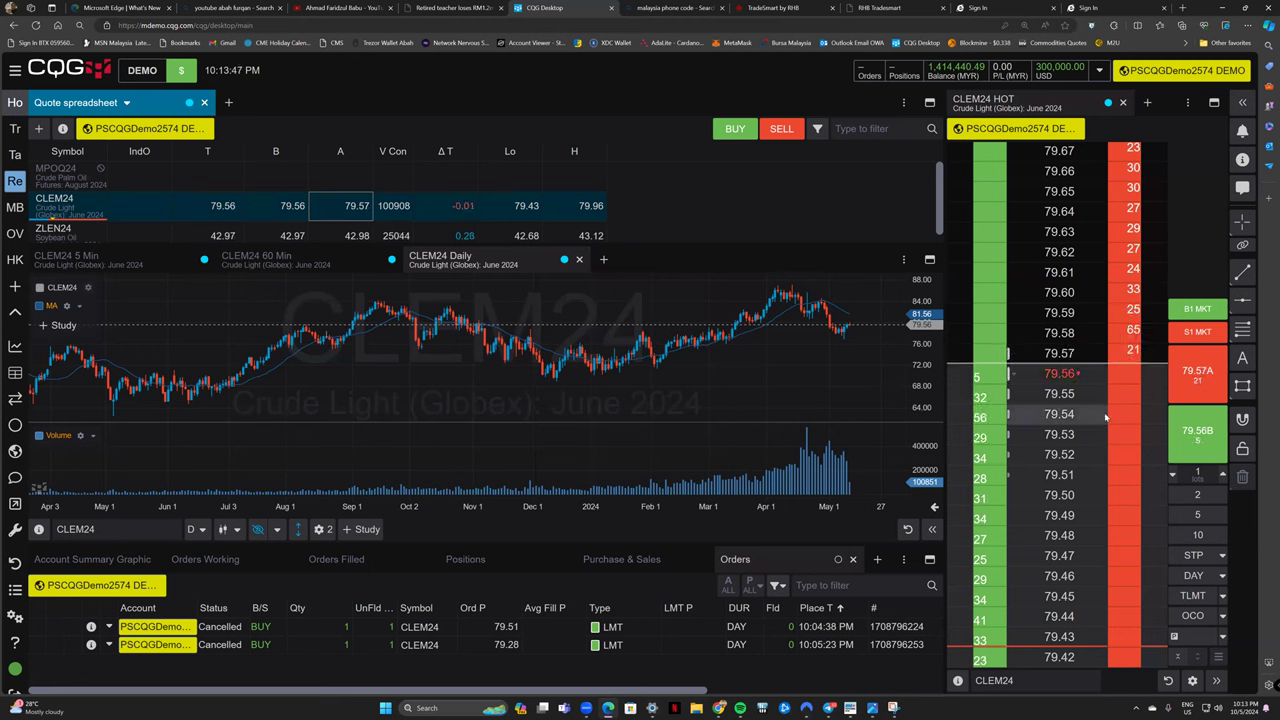
scroll(1105, 415, up, 3)
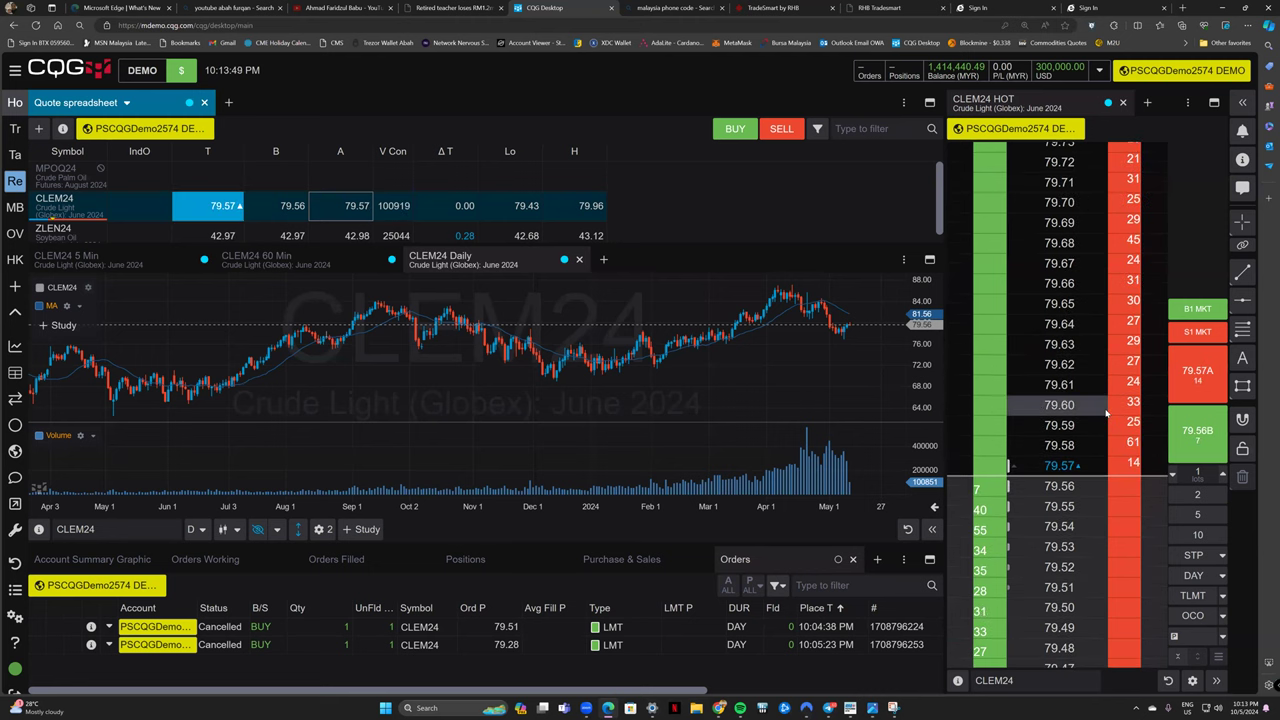
scroll(1106, 413, down, 3)
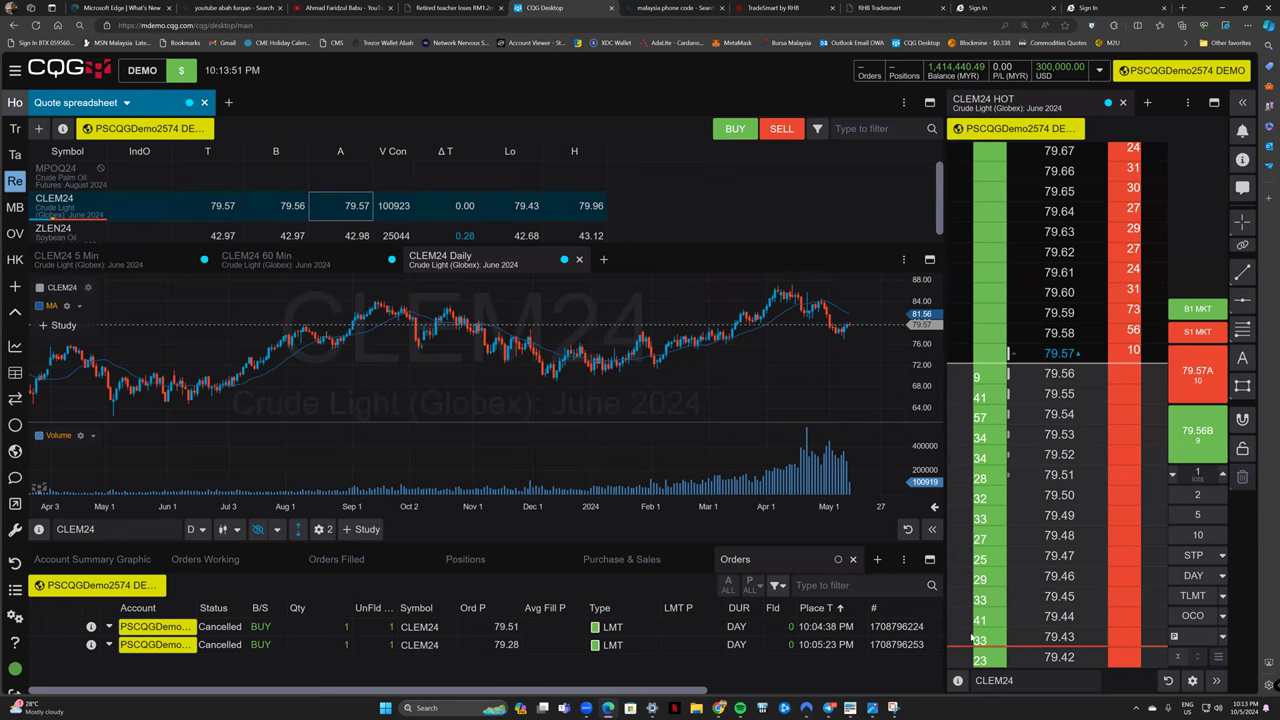
scroll(1124, 385, up, 5)
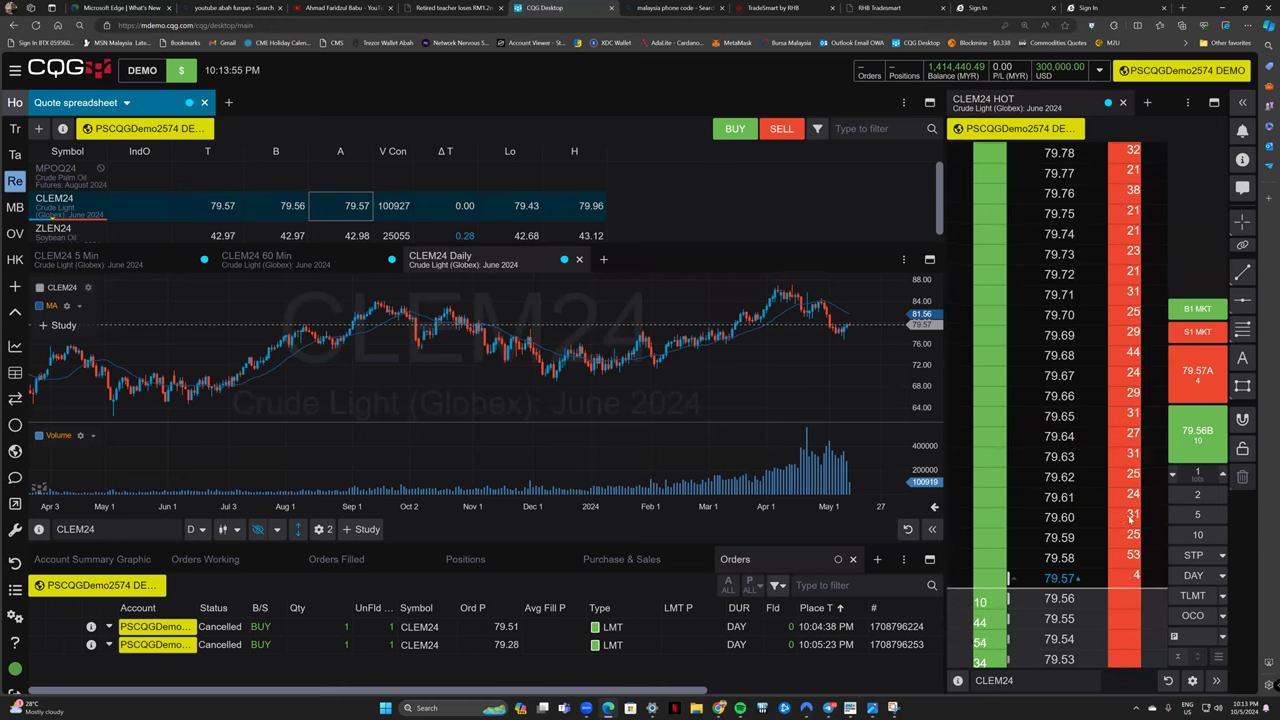
scroll(1060, 330, down, 5)
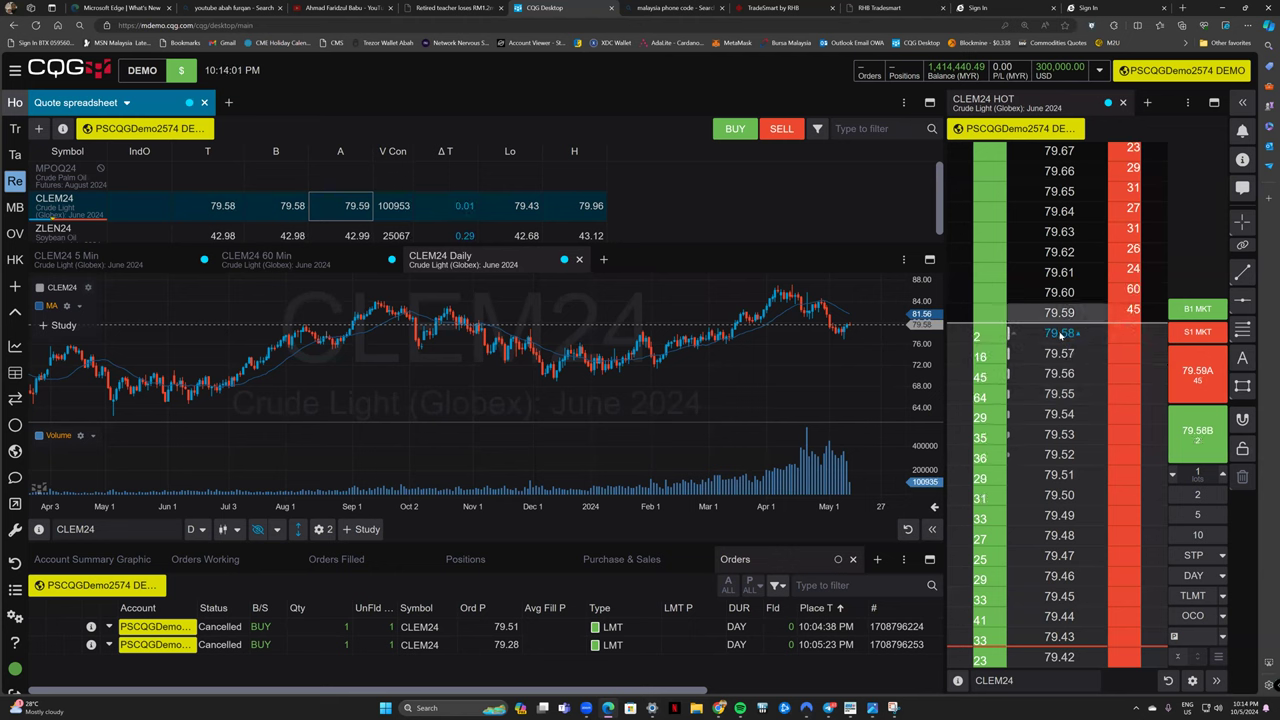
scroll(1078, 485, up, 3)
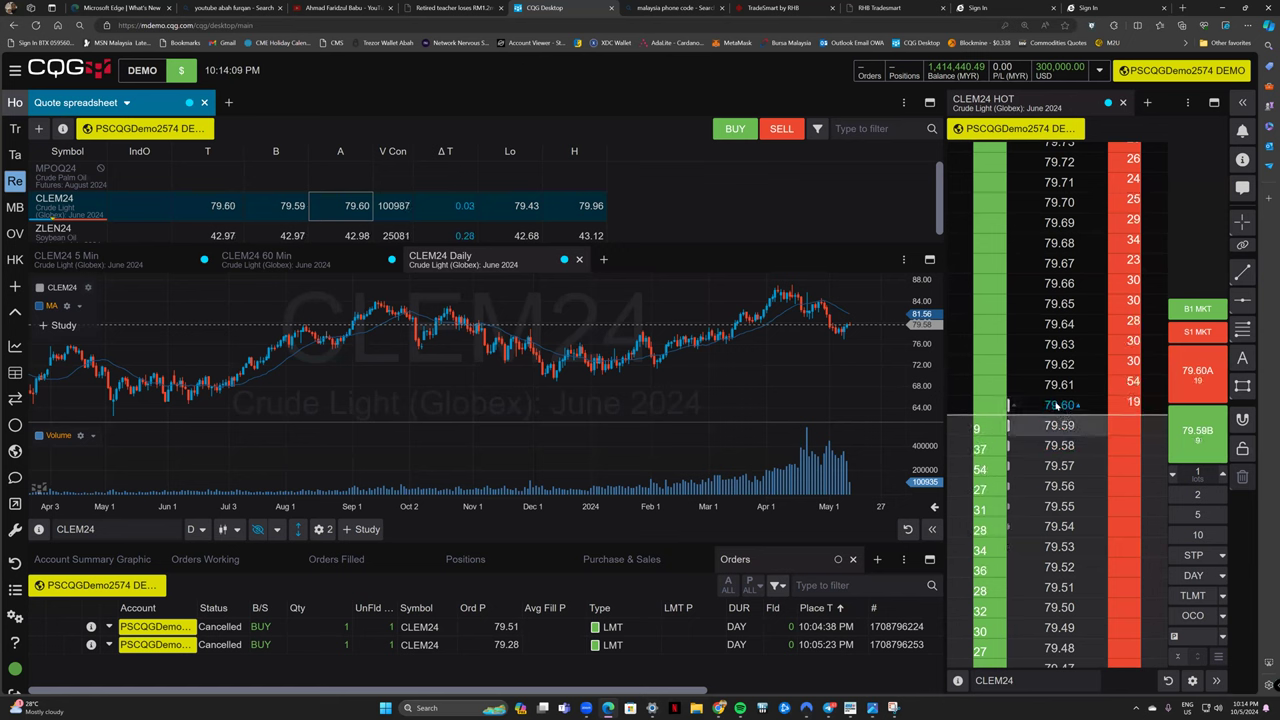
Step: Stage CLEM24 ladder orders at 79.55, move them to 79.69, and zoom out the daily chart
click(1057, 508)
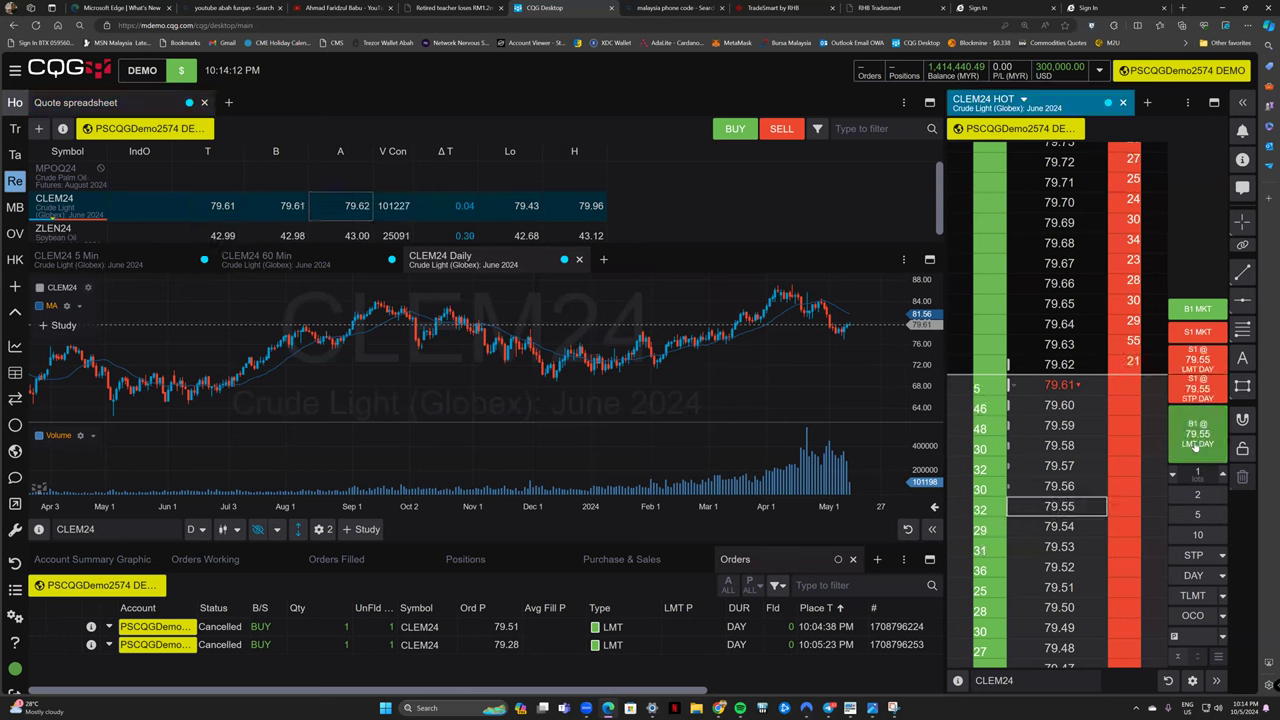
click(1055, 224)
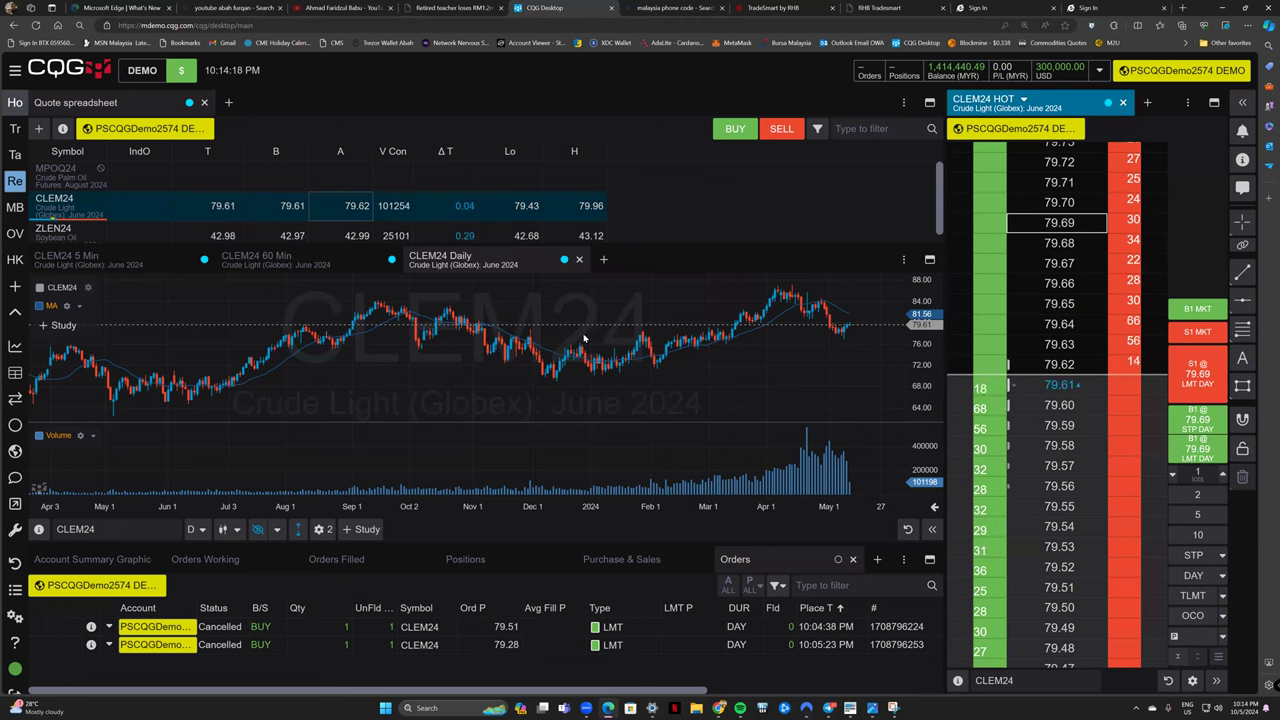
scroll(560, 388, down, 2)
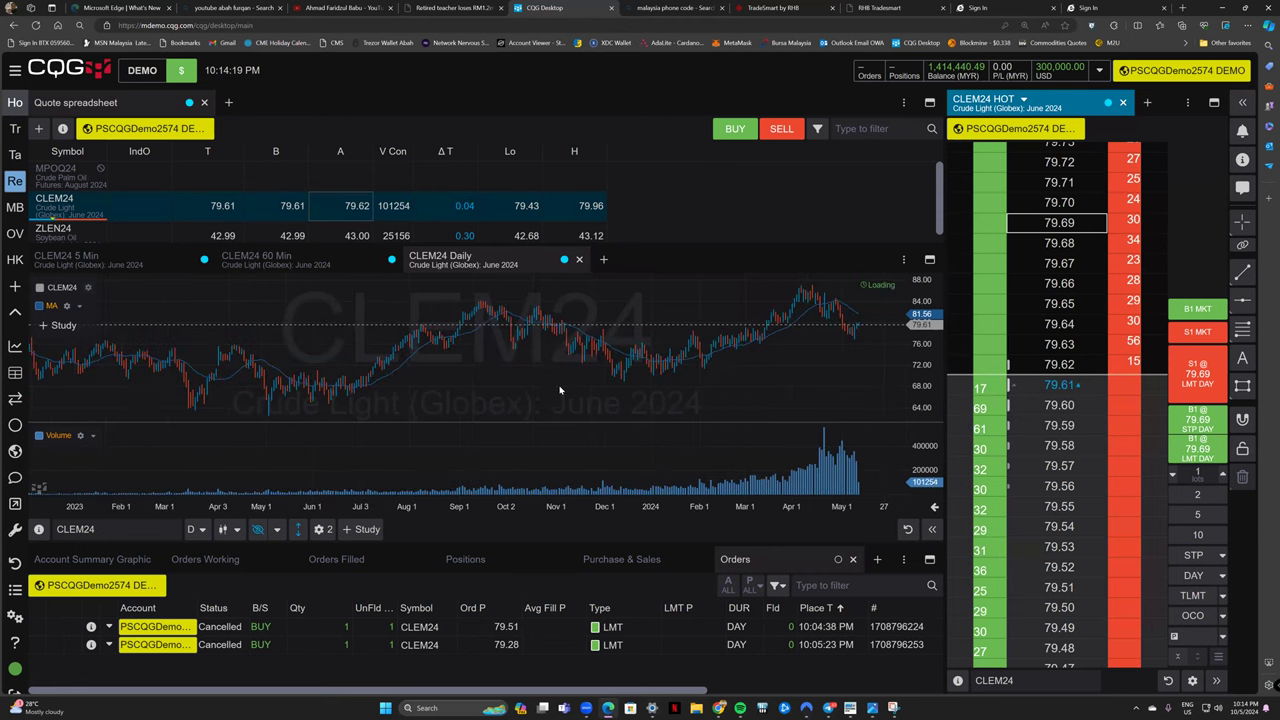
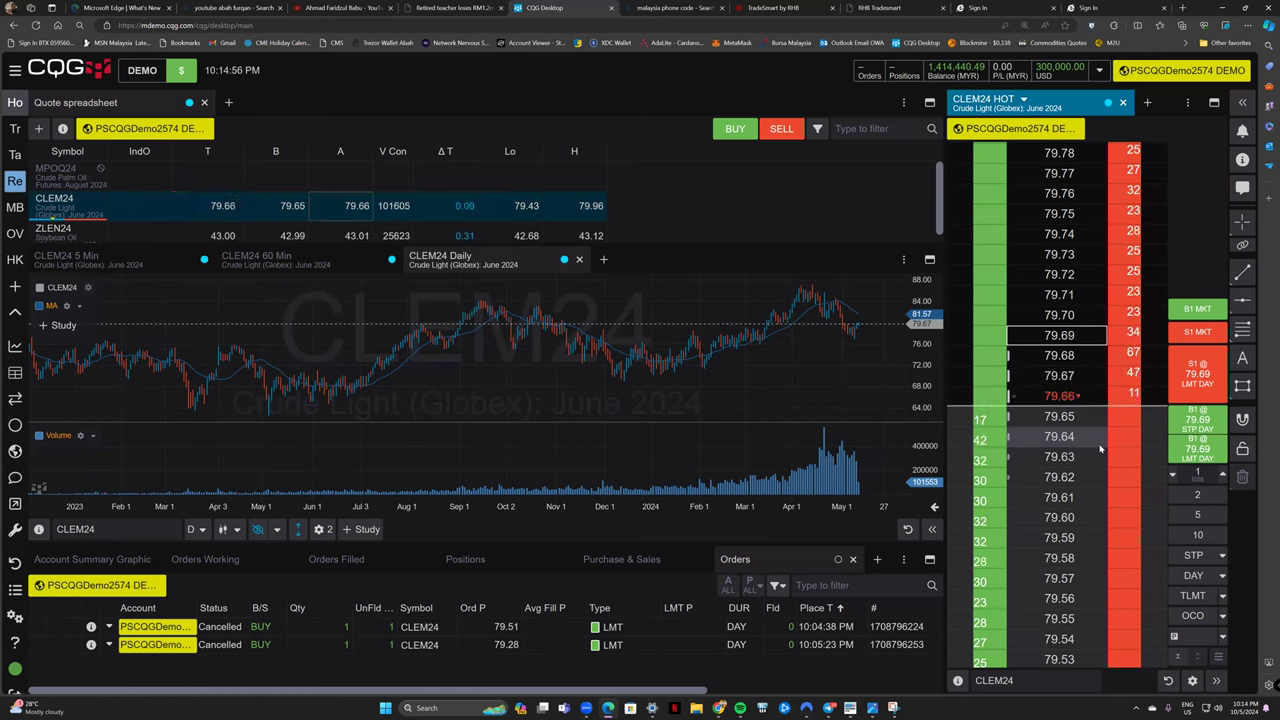
Step: Widen the CLEM24 price ladder panel by dragging its splitter left
drag(947, 366, 917, 366)
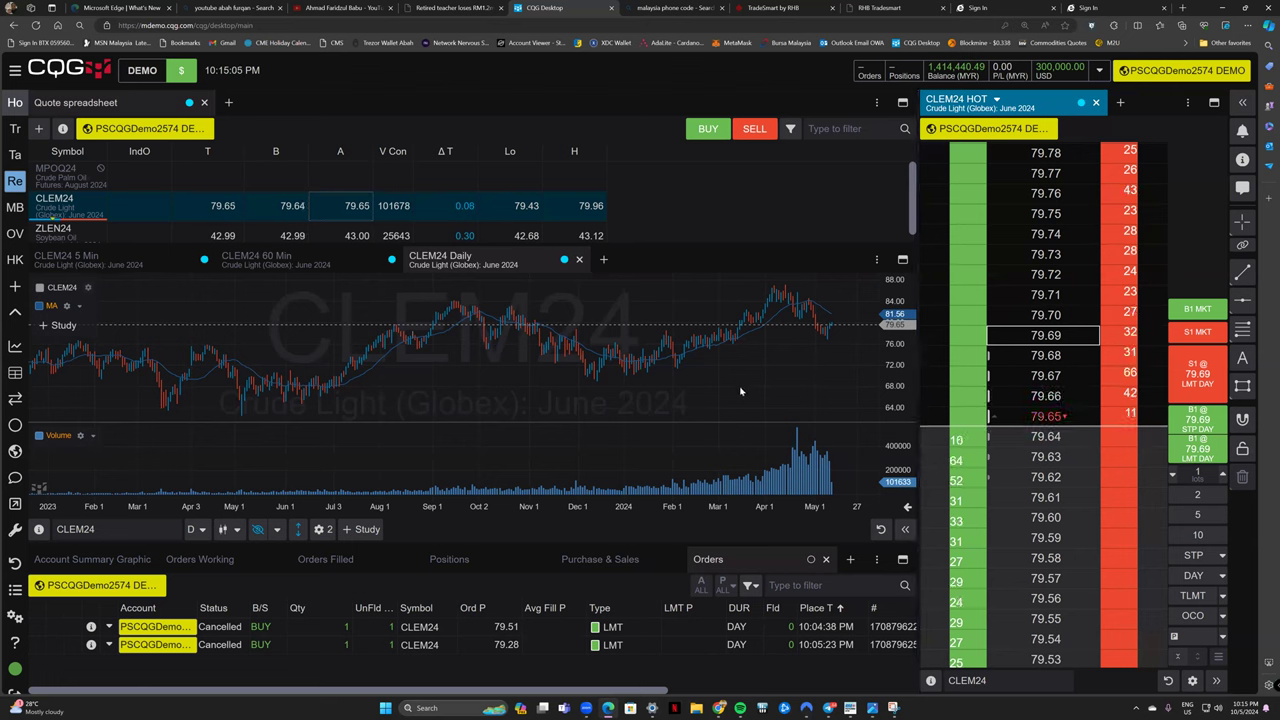
Step: Bring up the photo of the MPOG22 chart labelling stop and limit order zones
click(872, 707)
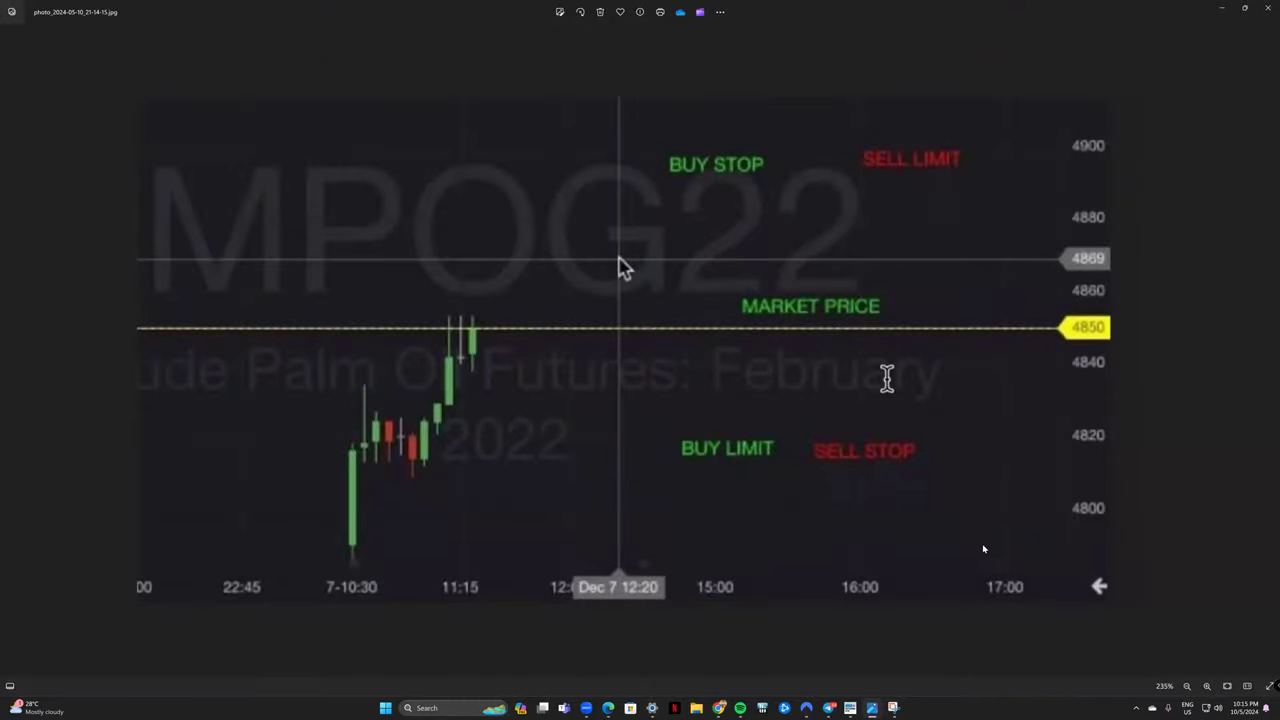
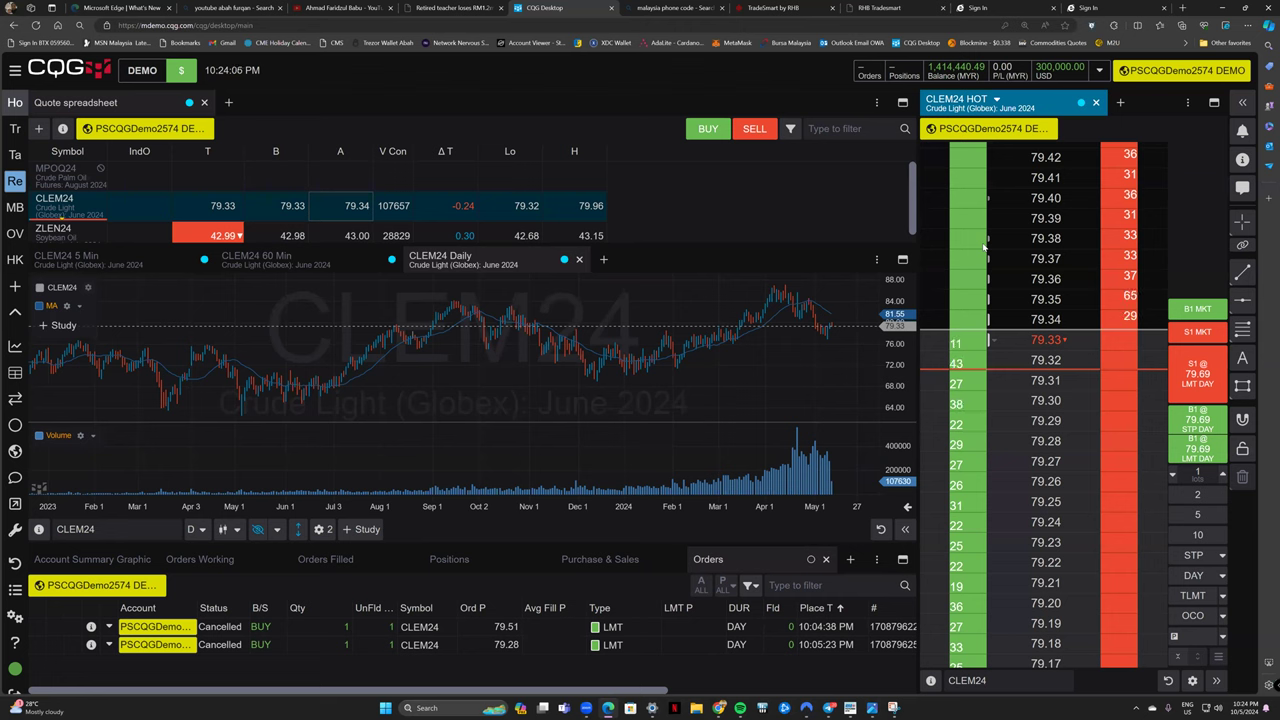
Step: Step the CLEM24 order size through 2, 4, 5, 10 and 2 lots, ending on 10 lots
scroll(997, 516, down, 3)
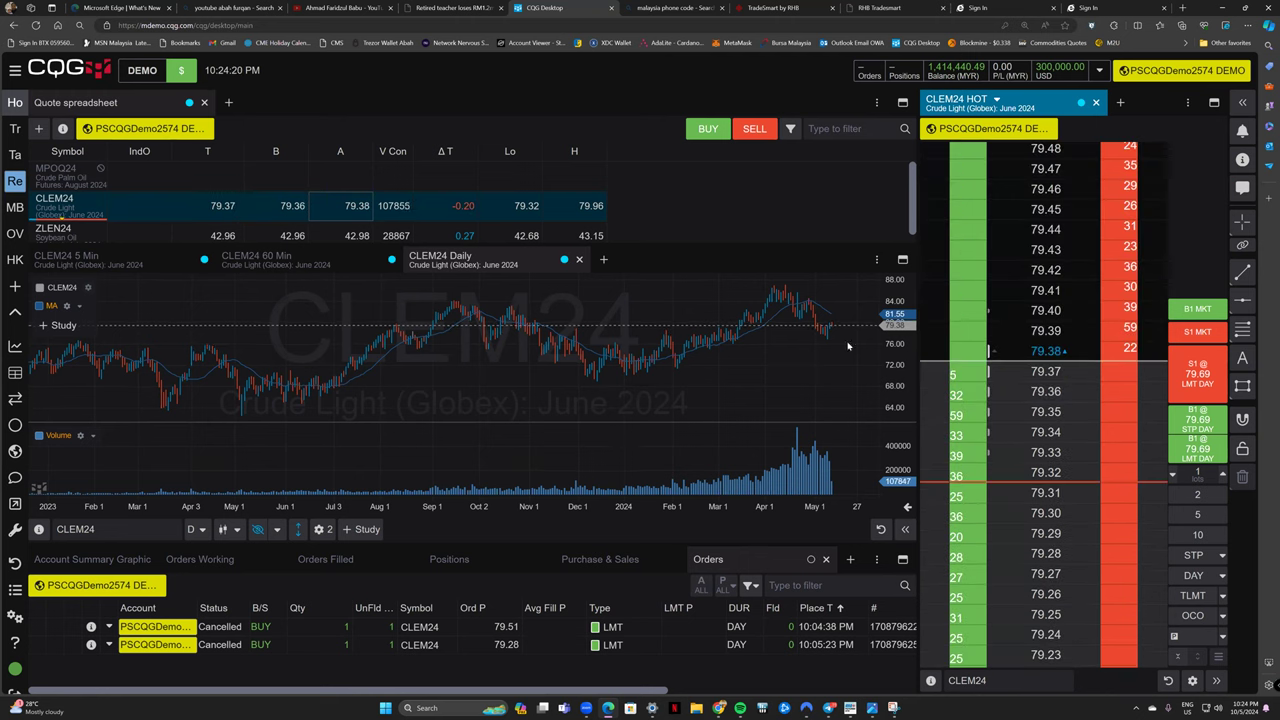
click(750, 385)
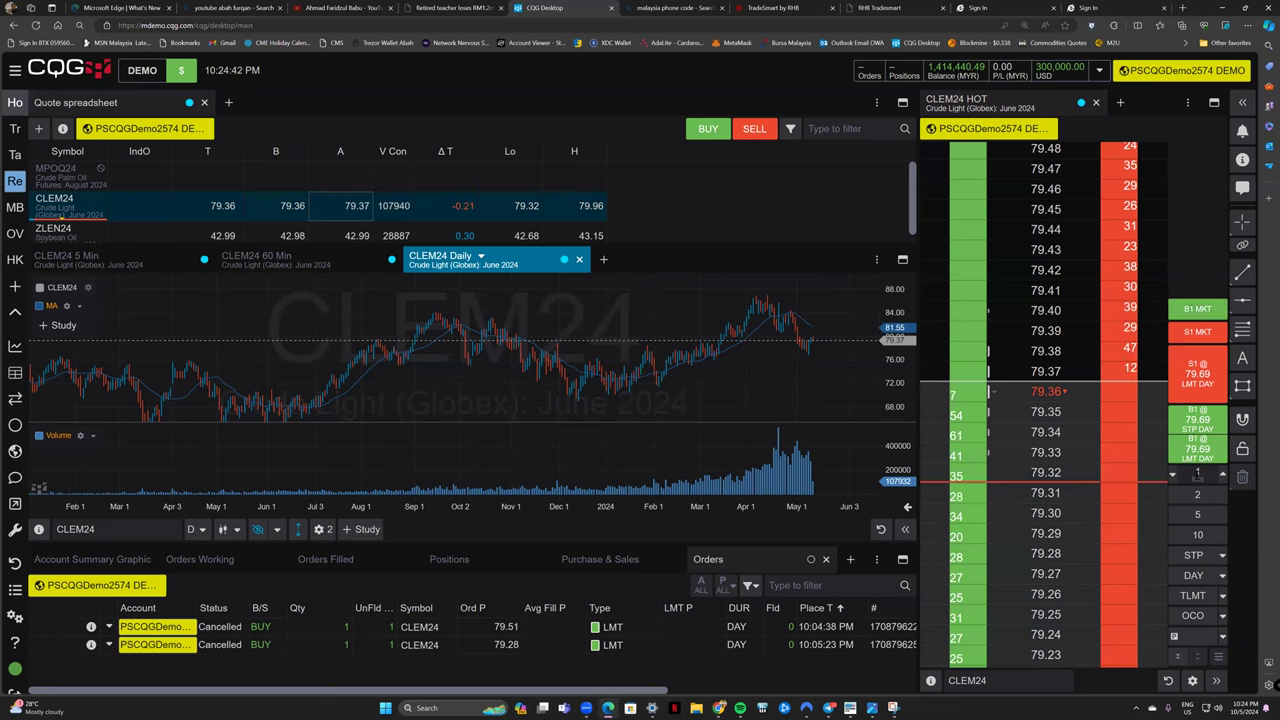
click(1221, 477)
click(1221, 477)
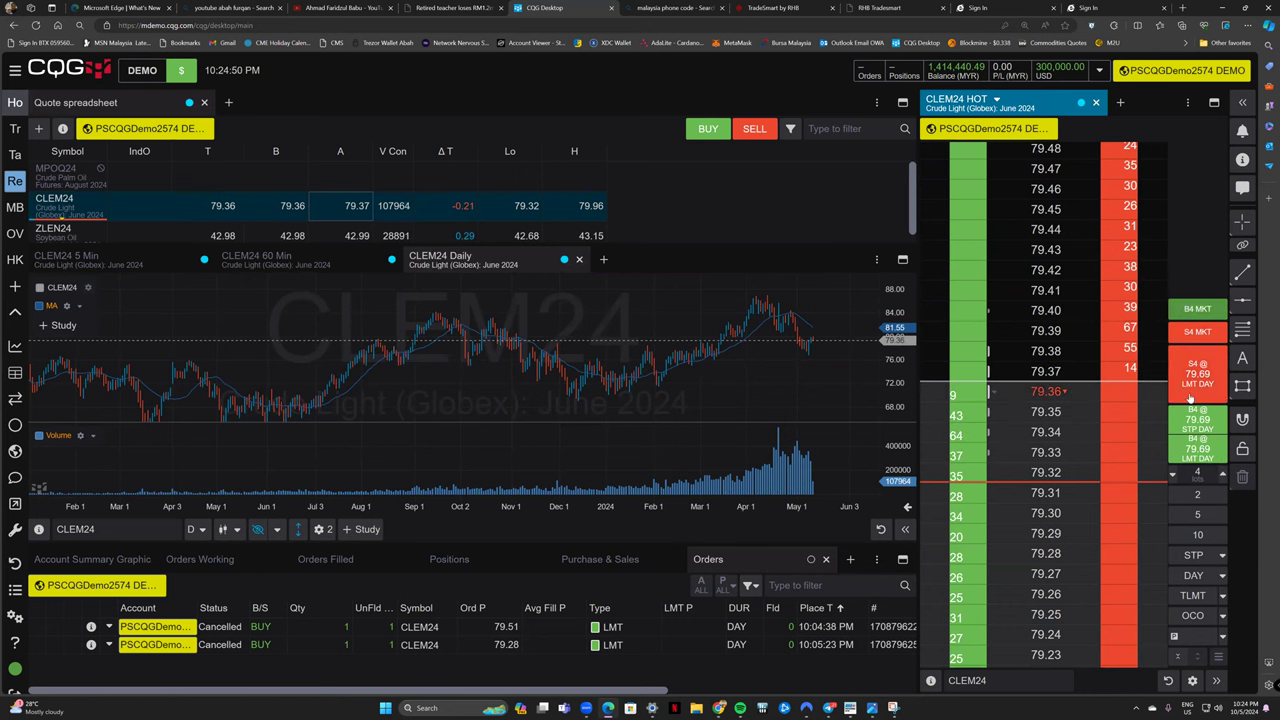
click(1197, 514)
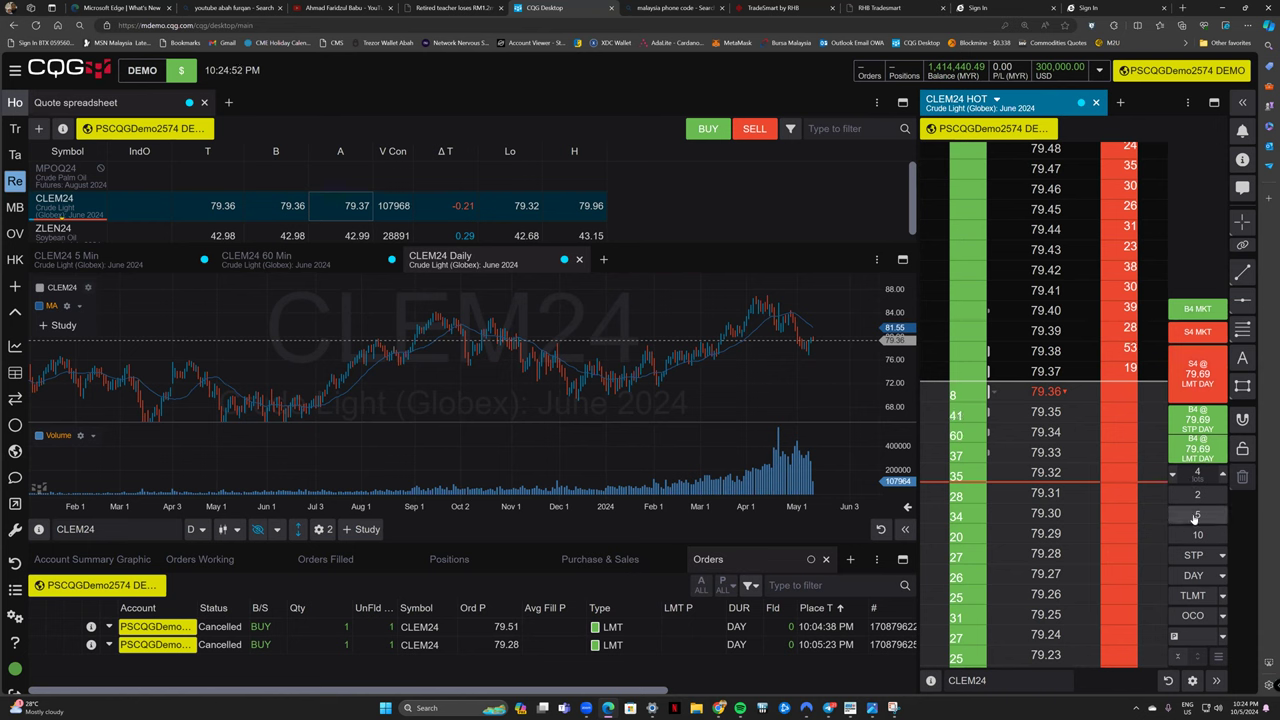
click(1193, 536)
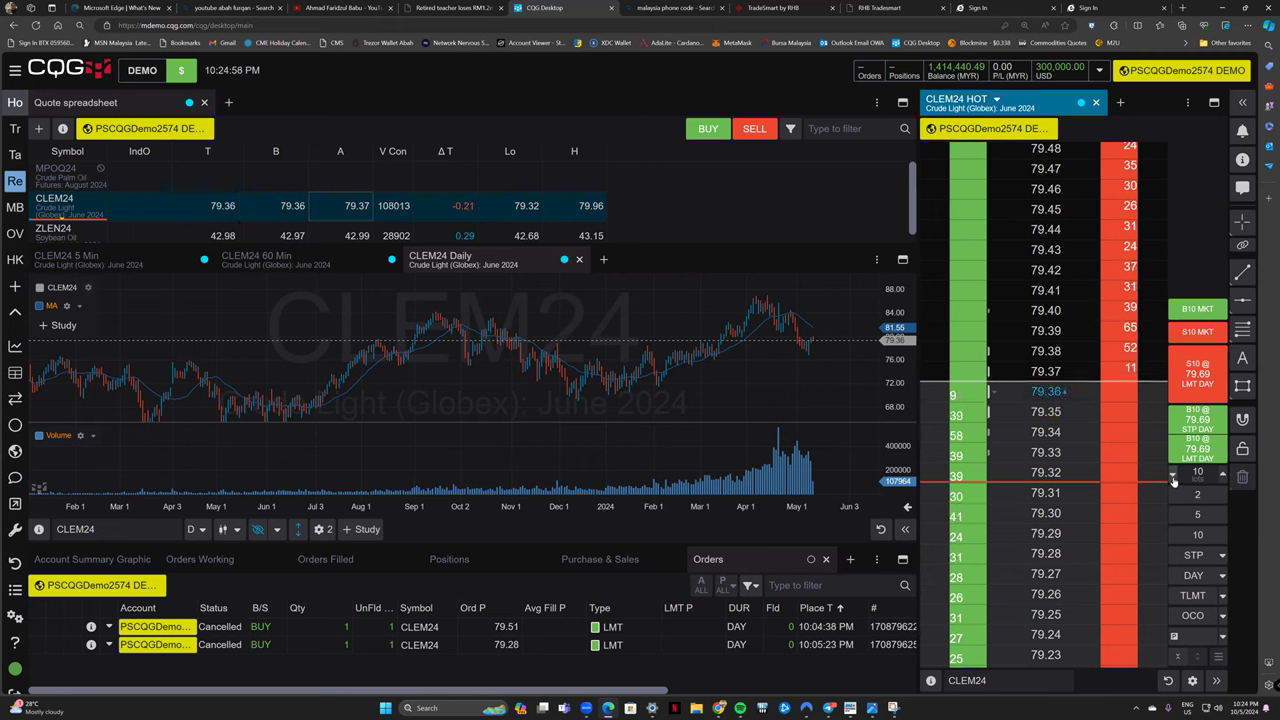
click(1192, 496)
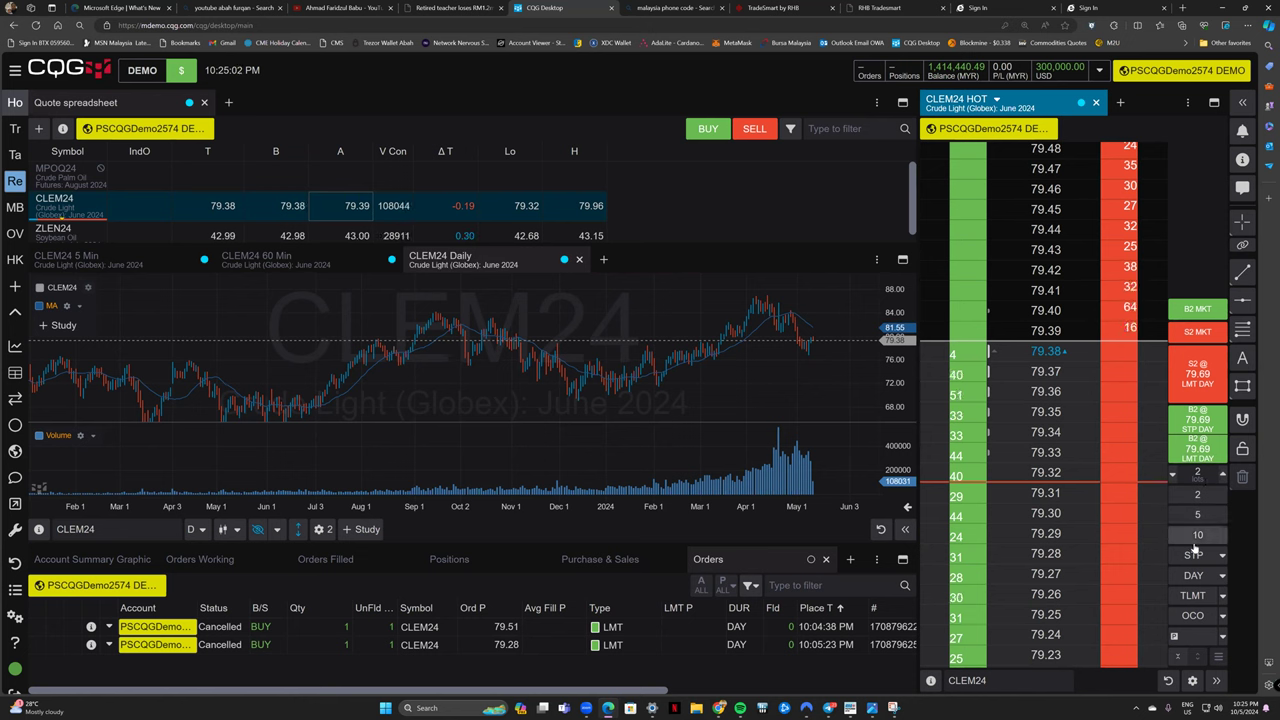
click(1196, 540)
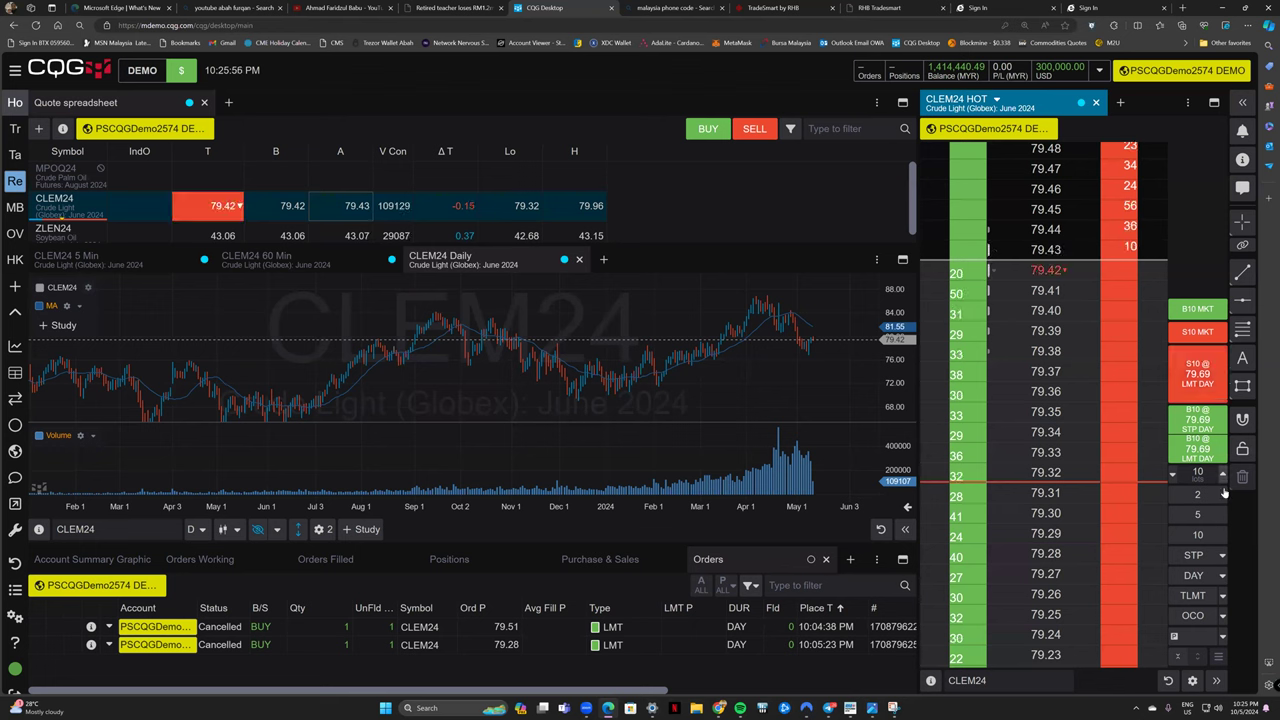
Step: Lower the order quantity from 10 to 1 lot and change order duration from DAY to GTC
click(1174, 476)
click(1174, 477)
click(1174, 477)
click(1174, 477)
click(1174, 477)
click(1174, 477)
click(1174, 477)
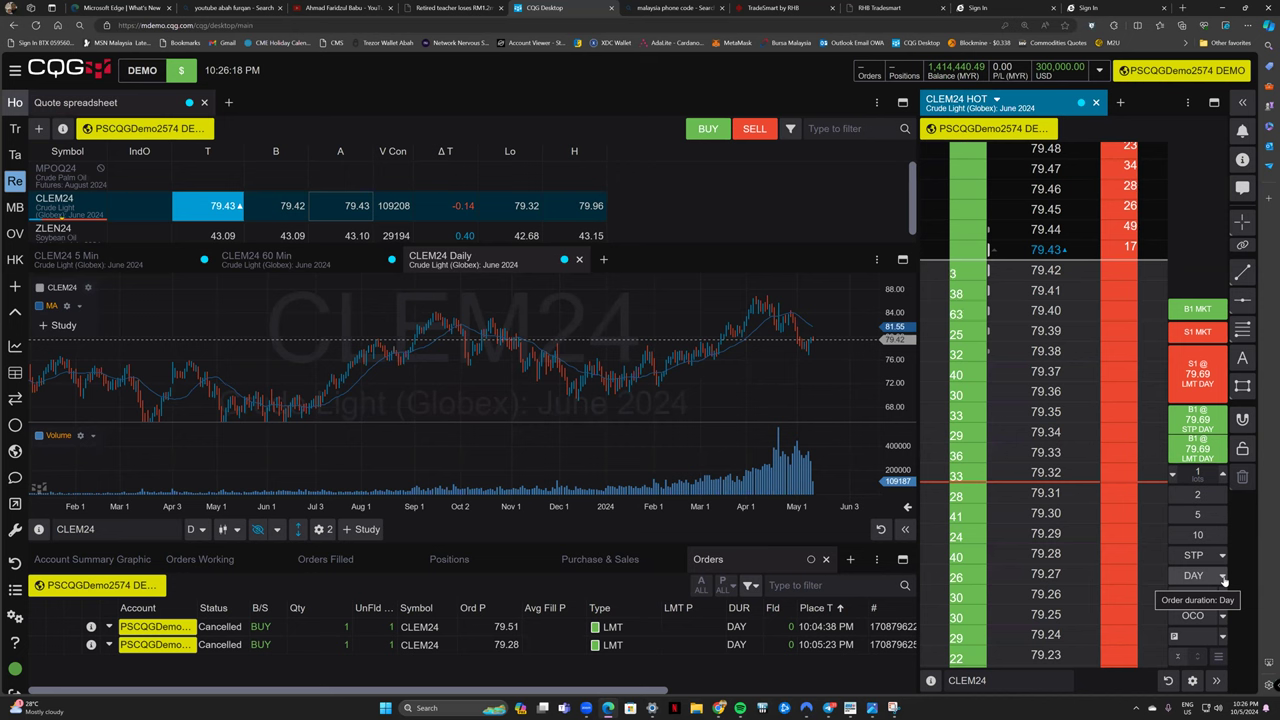
click(1223, 578)
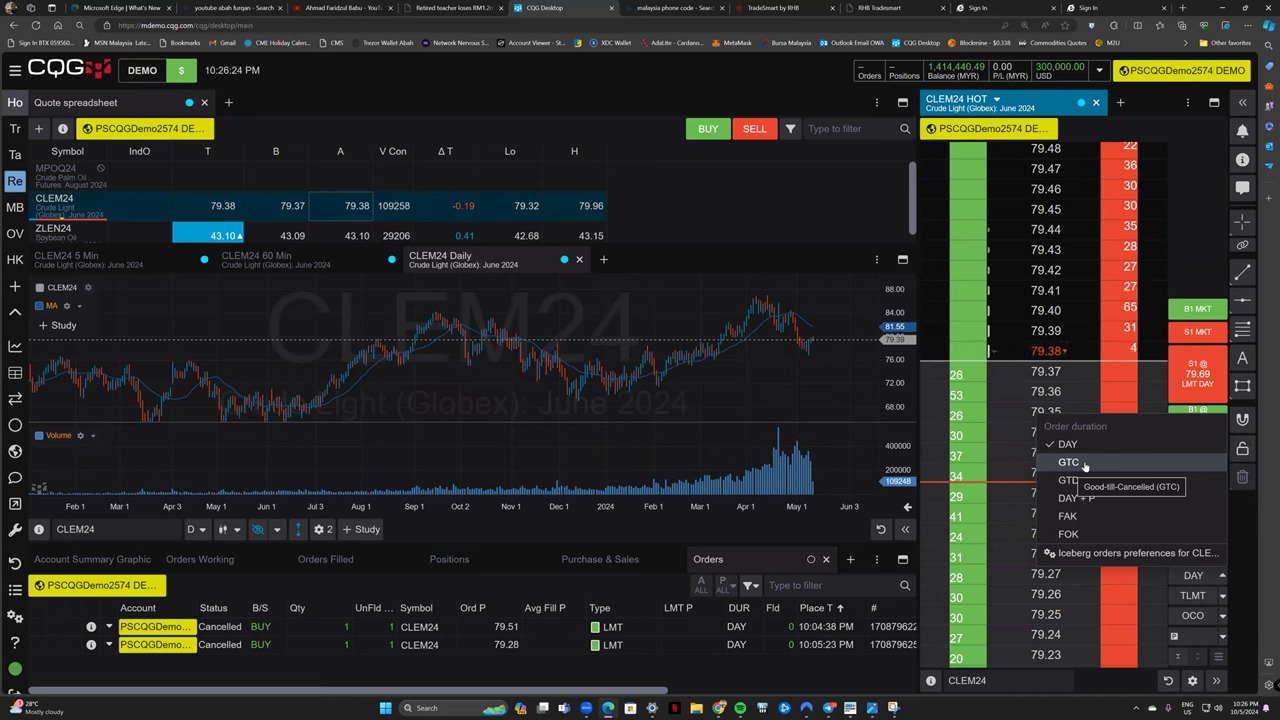
click(1084, 463)
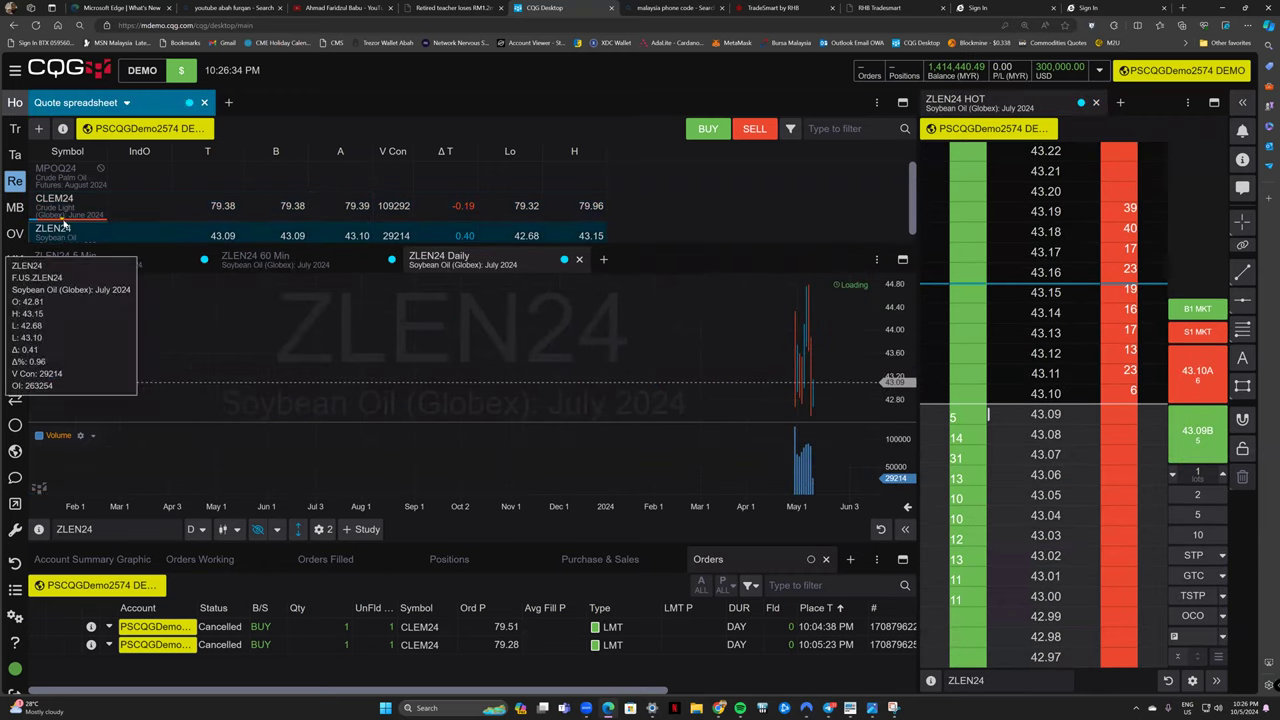
Step: Preview MPOQ24 from the Quote spreadsheet, then return the chart and ladder to CLEM24
click(55, 205)
click(70, 174)
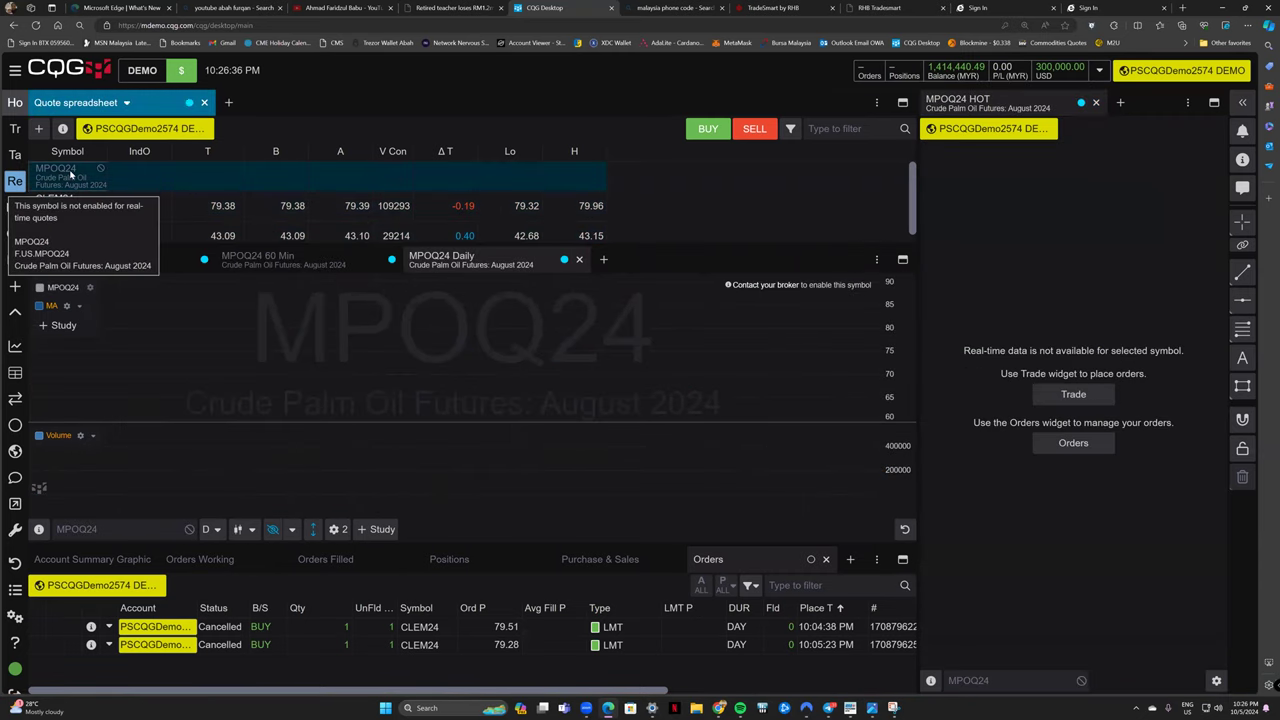
click(65, 208)
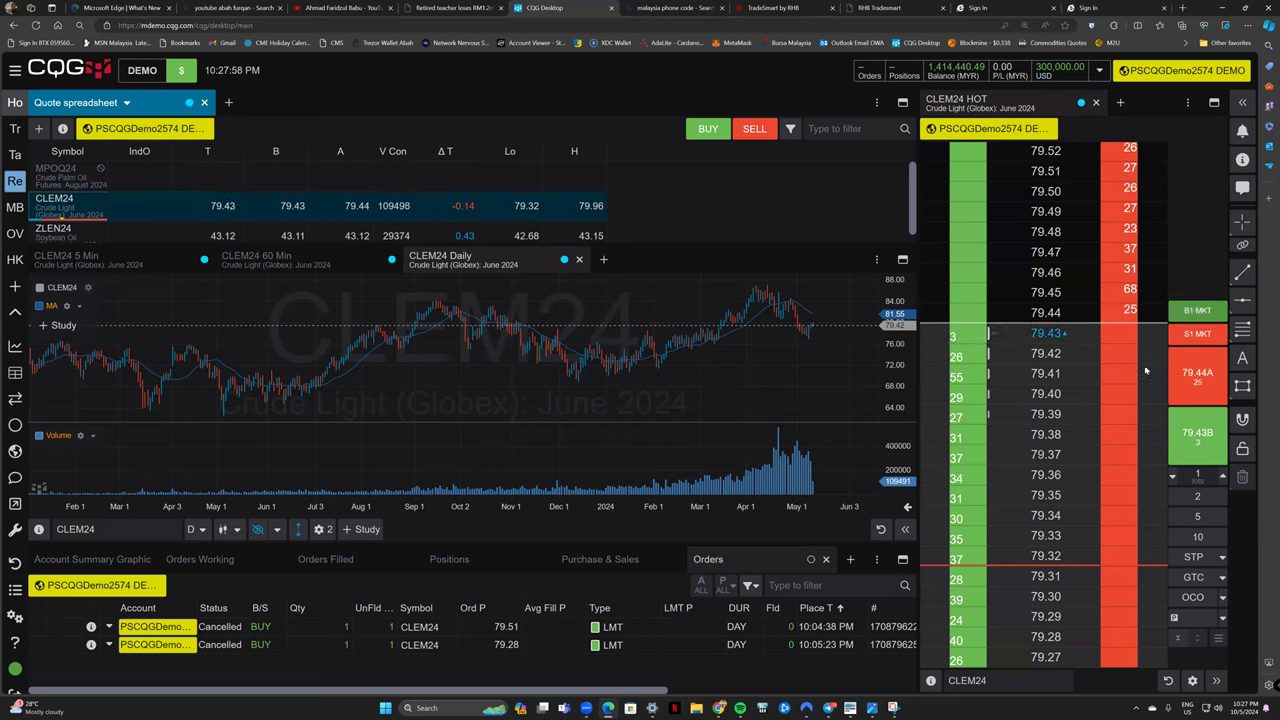
Step: Buy 1 CLEM24 at market with B1 MKT and confirm the GTC order
scroll(1035, 375, up, 2)
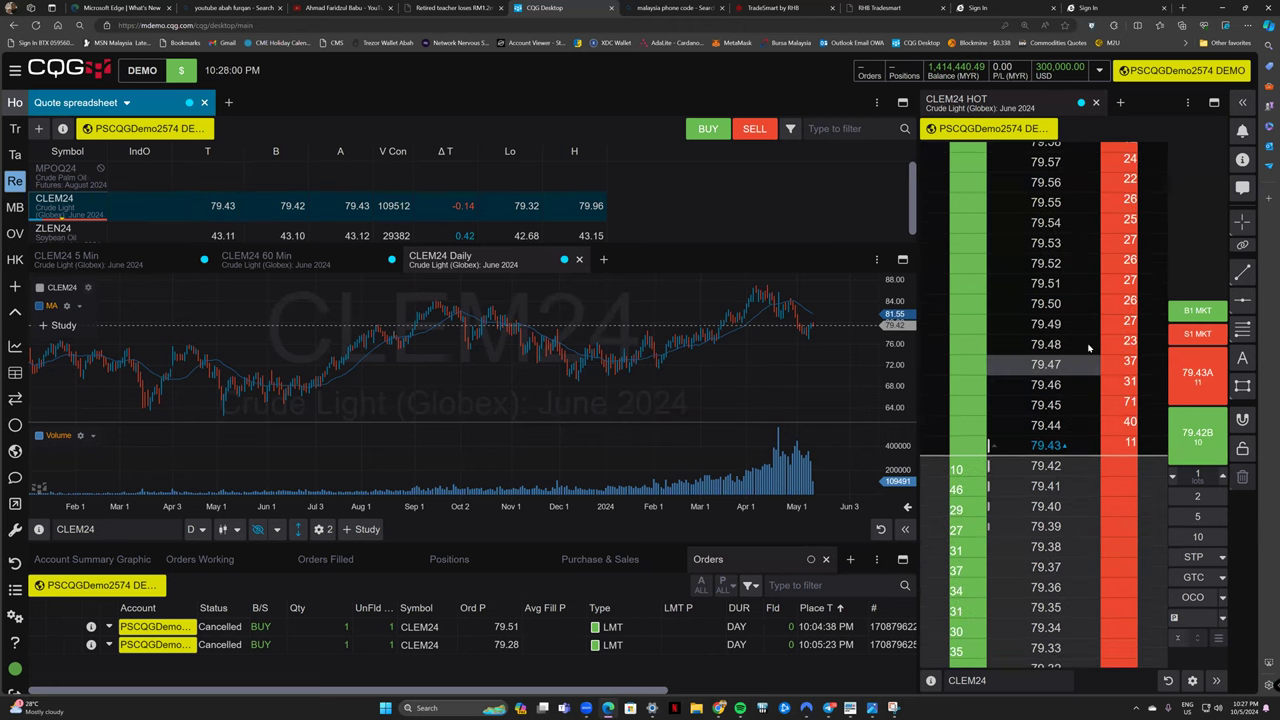
click(1189, 314)
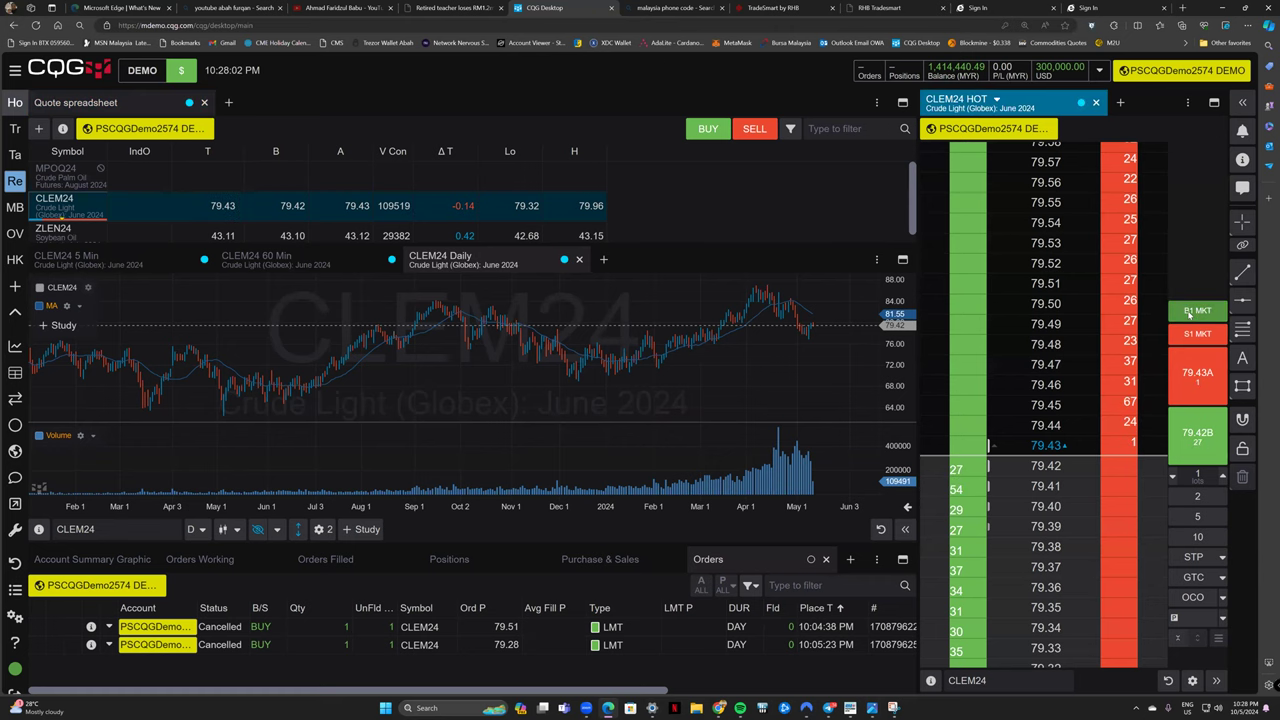
click(1189, 314)
drag(518, 323, 452, 217)
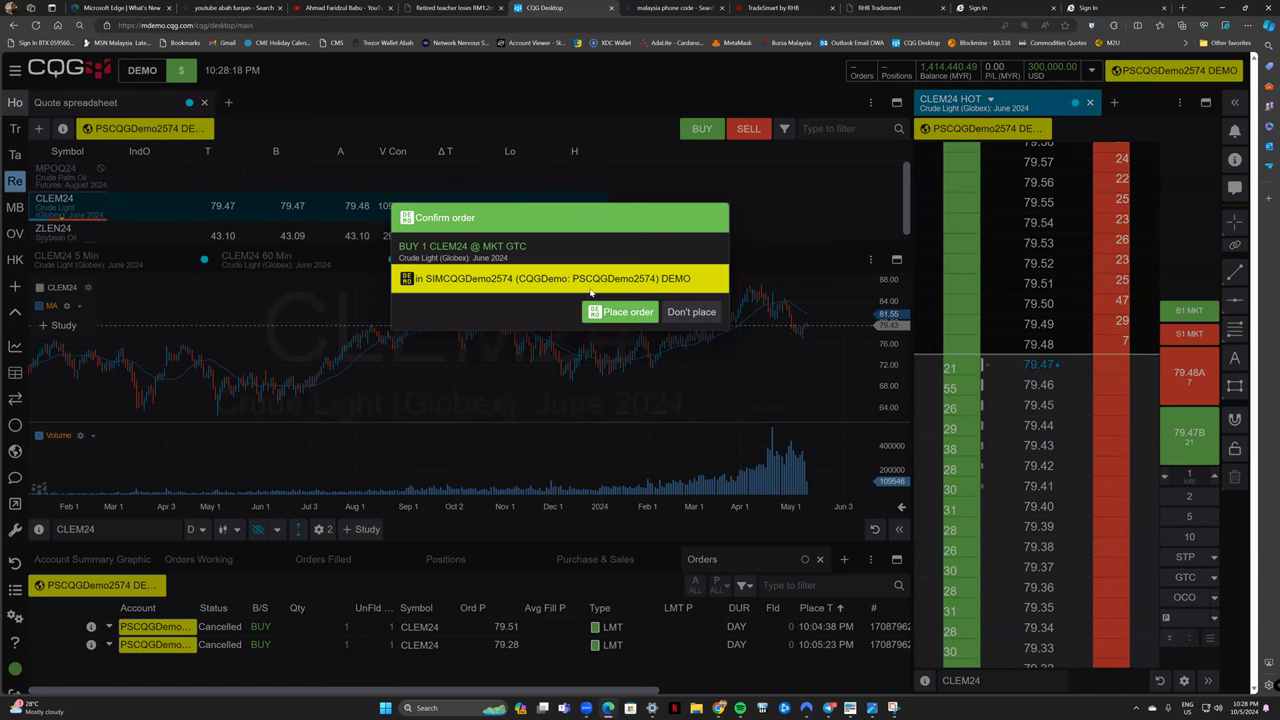
click(620, 312)
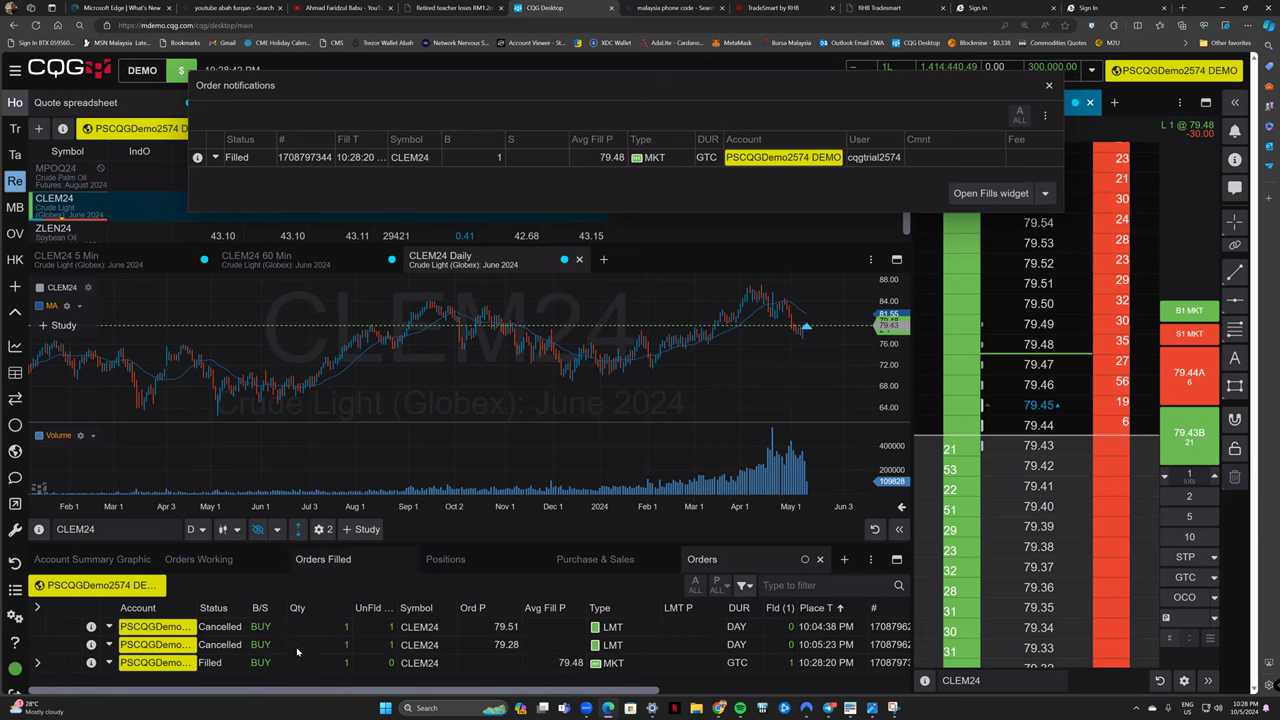
Step: Open the Account Summary Graphic tab with balance, cash, margin and open trade equity
click(100, 559)
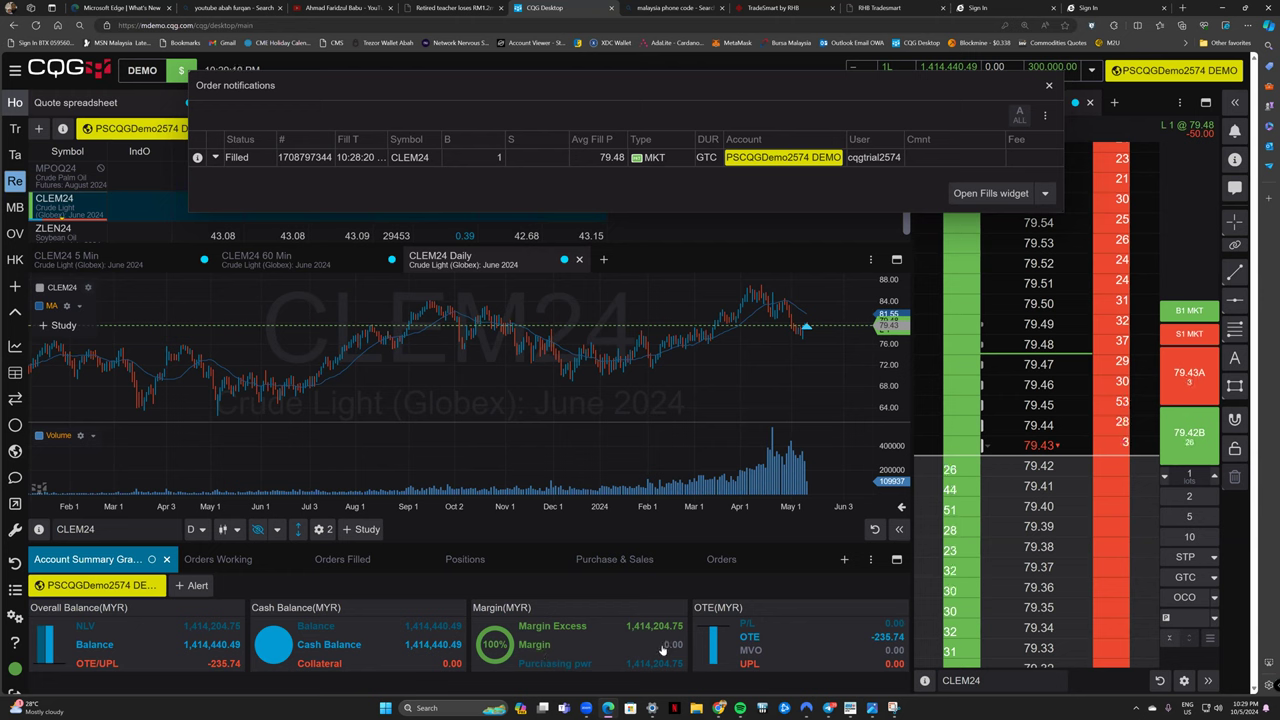
Step: Check the Orders Working list, then switch to the Orders Filled list
click(215, 562)
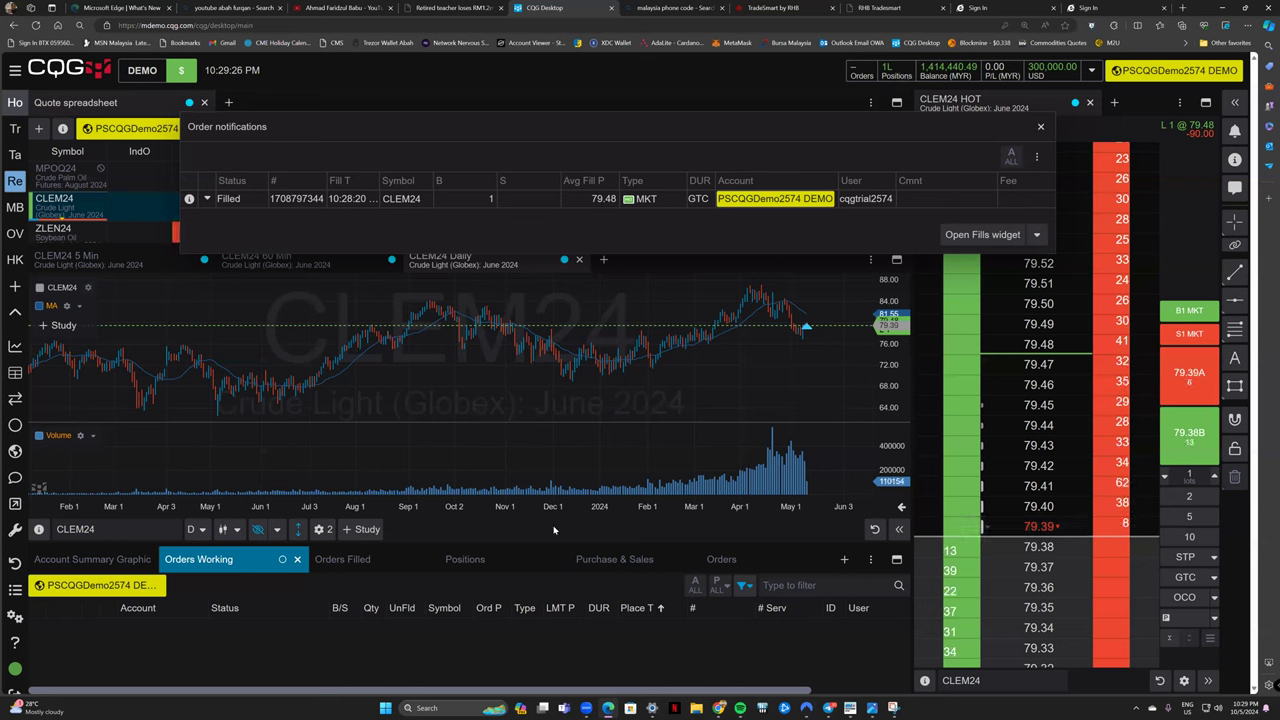
click(352, 563)
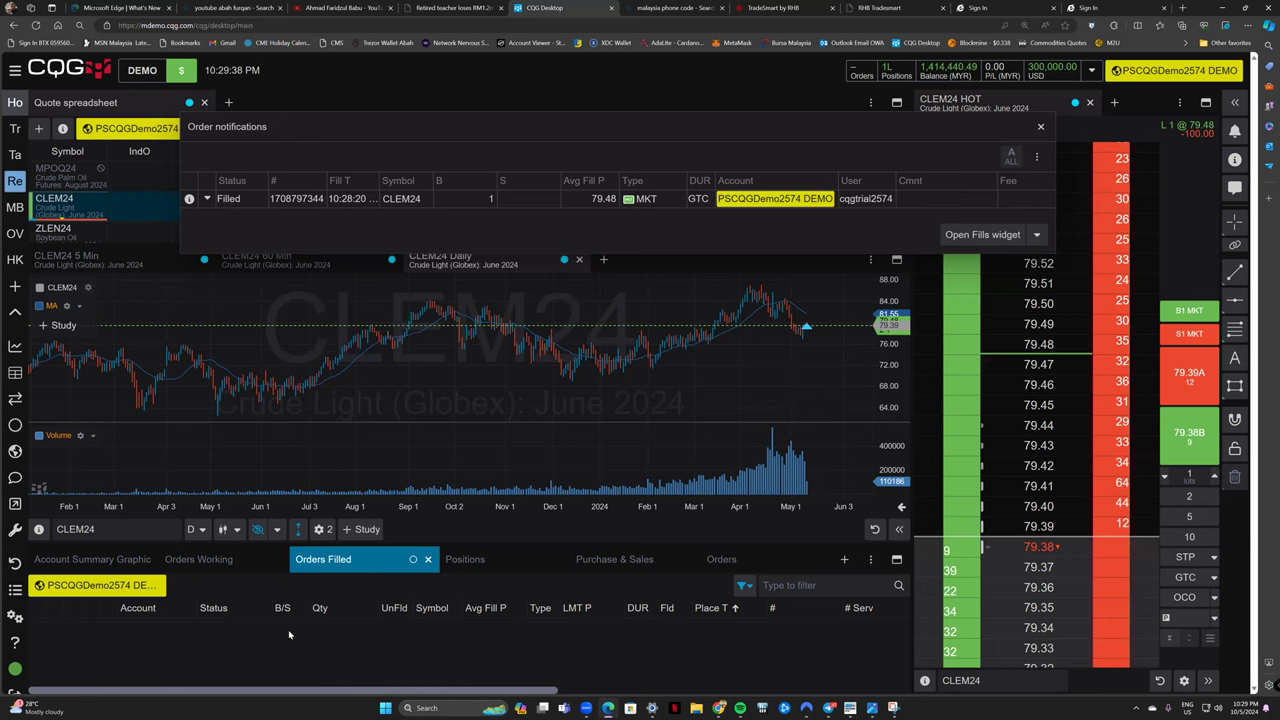
Step: Inspect the filled-orders filter settings' latest status date and trade date choices, then close them
click(744, 587)
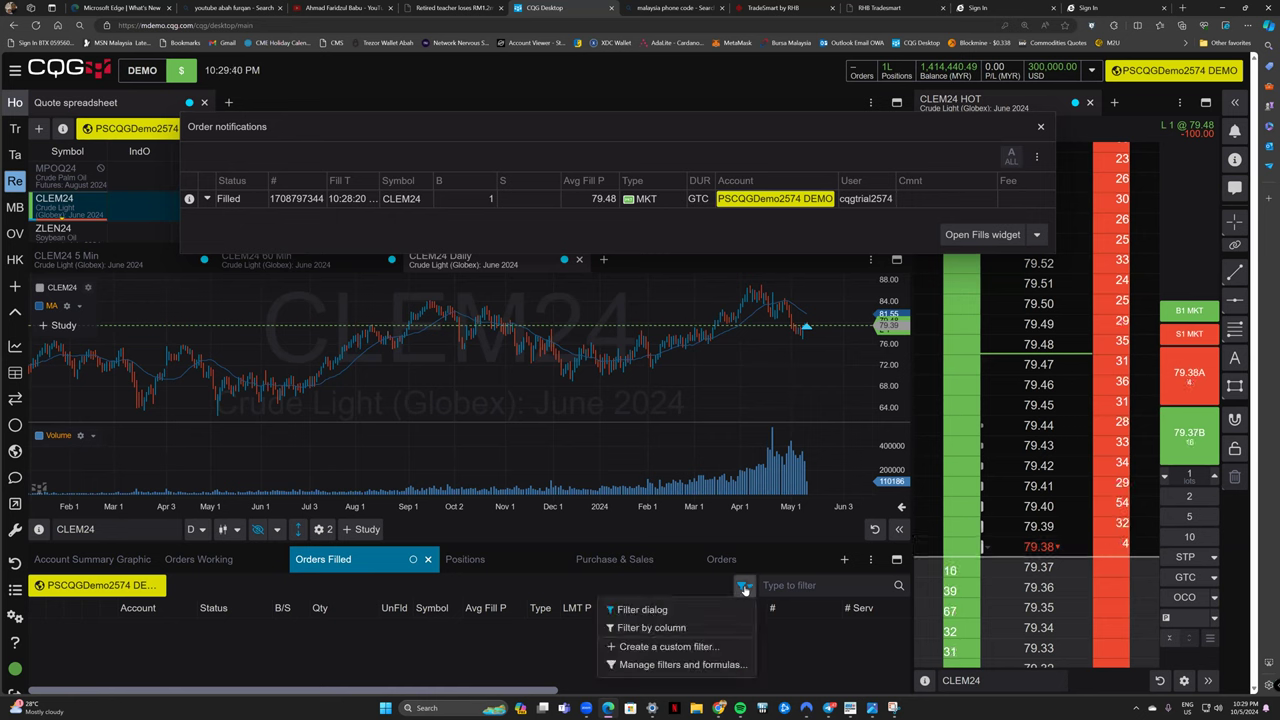
click(699, 614)
click(658, 196)
click(658, 198)
click(641, 251)
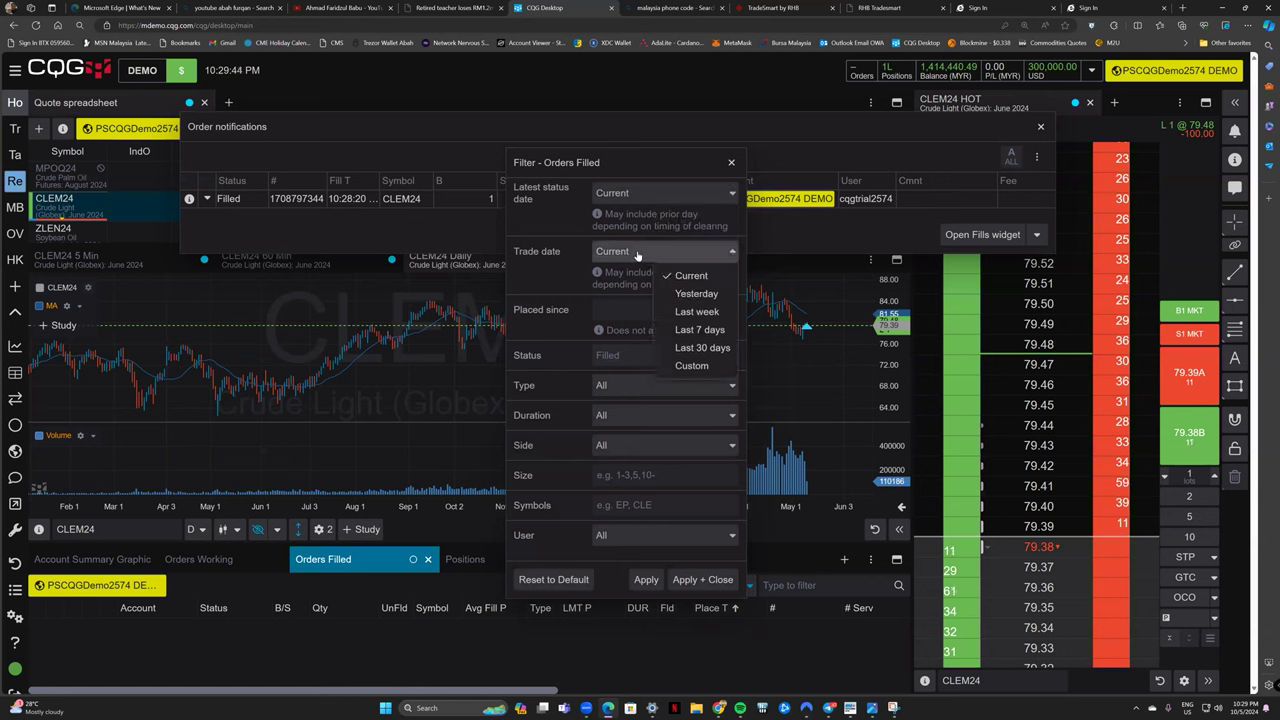
click(672, 277)
click(731, 162)
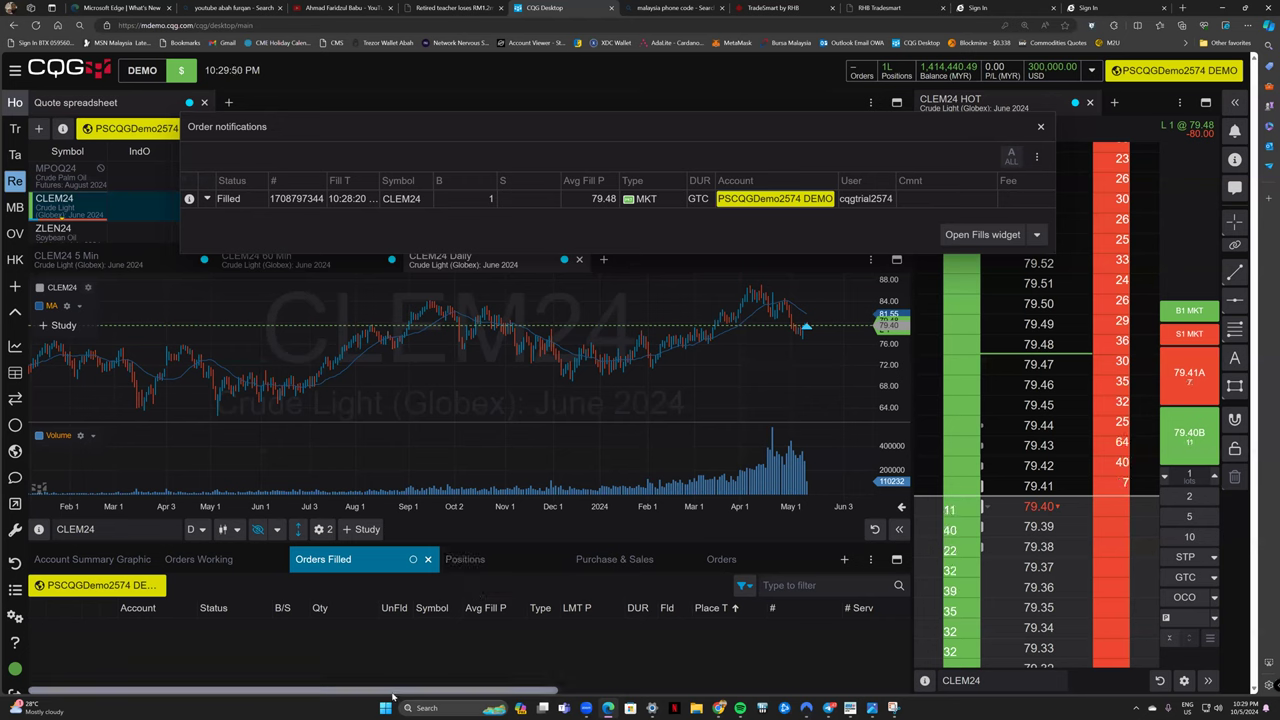
drag(423, 687, 423, 687)
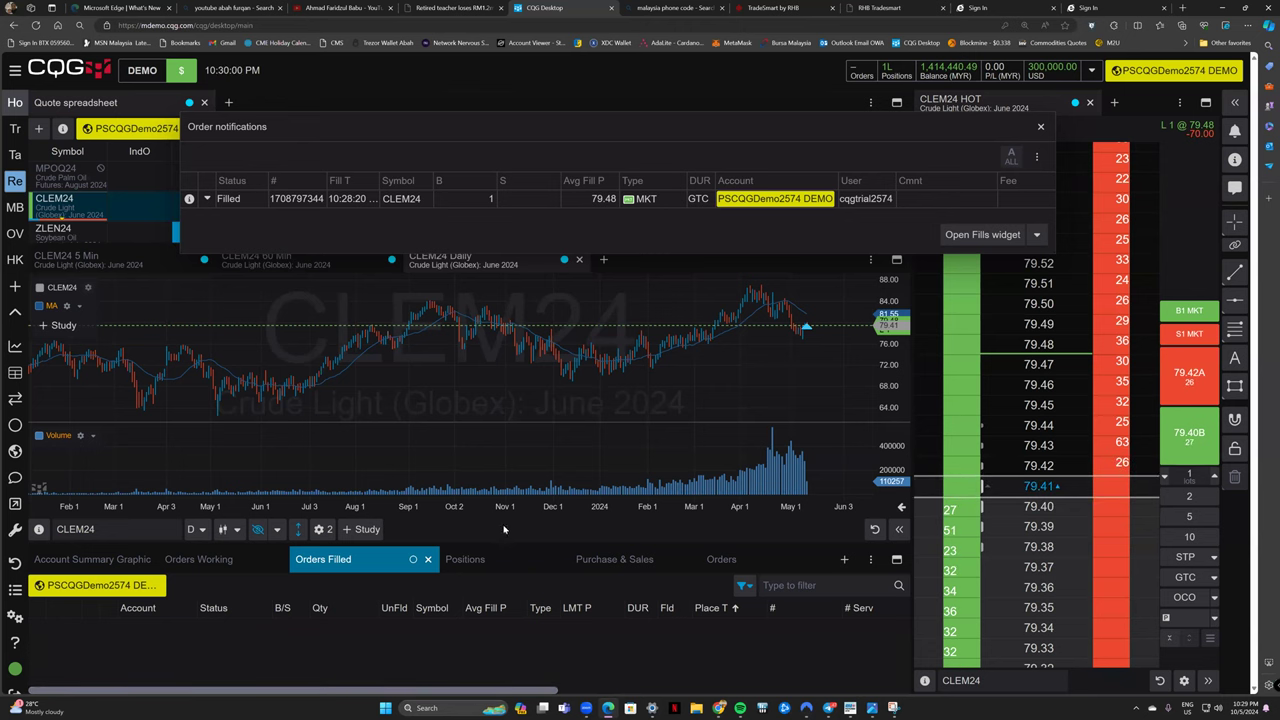
Step: Review positions, purchases and sales, and all orders, widening UnFld and selecting the CLEM24 buy
click(463, 559)
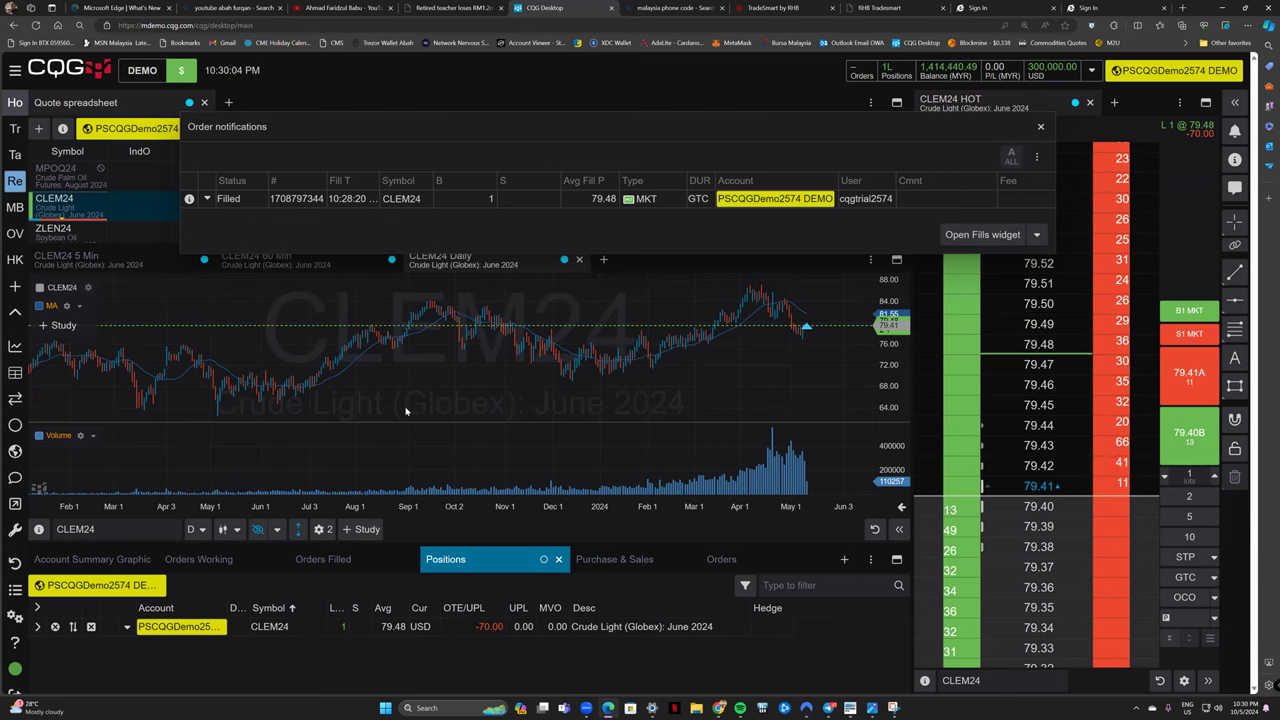
click(615, 561)
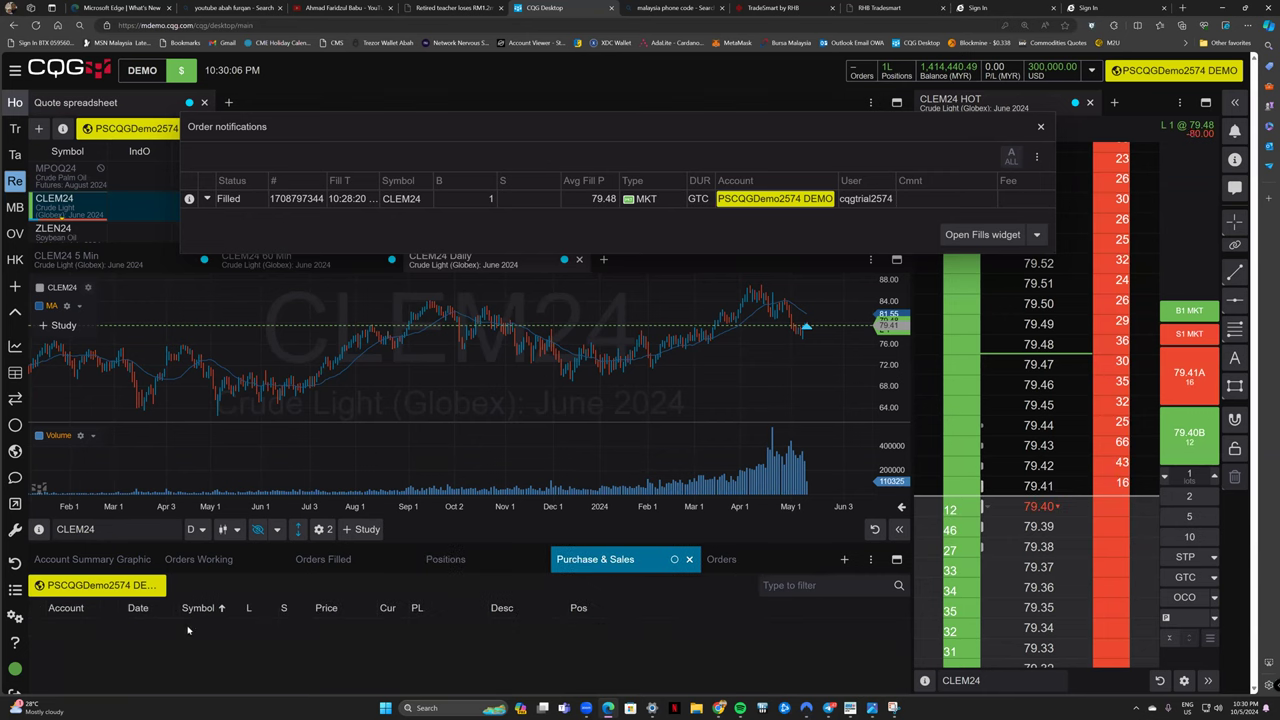
click(722, 560)
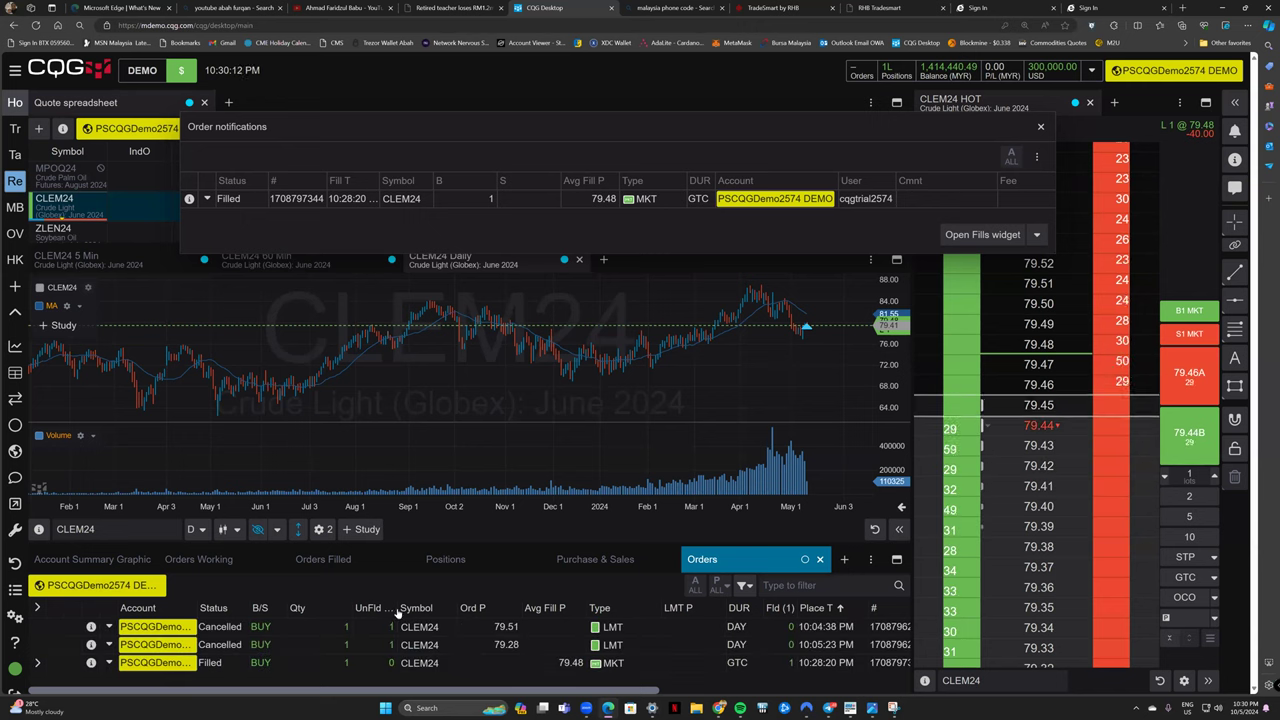
drag(398, 607, 403, 607)
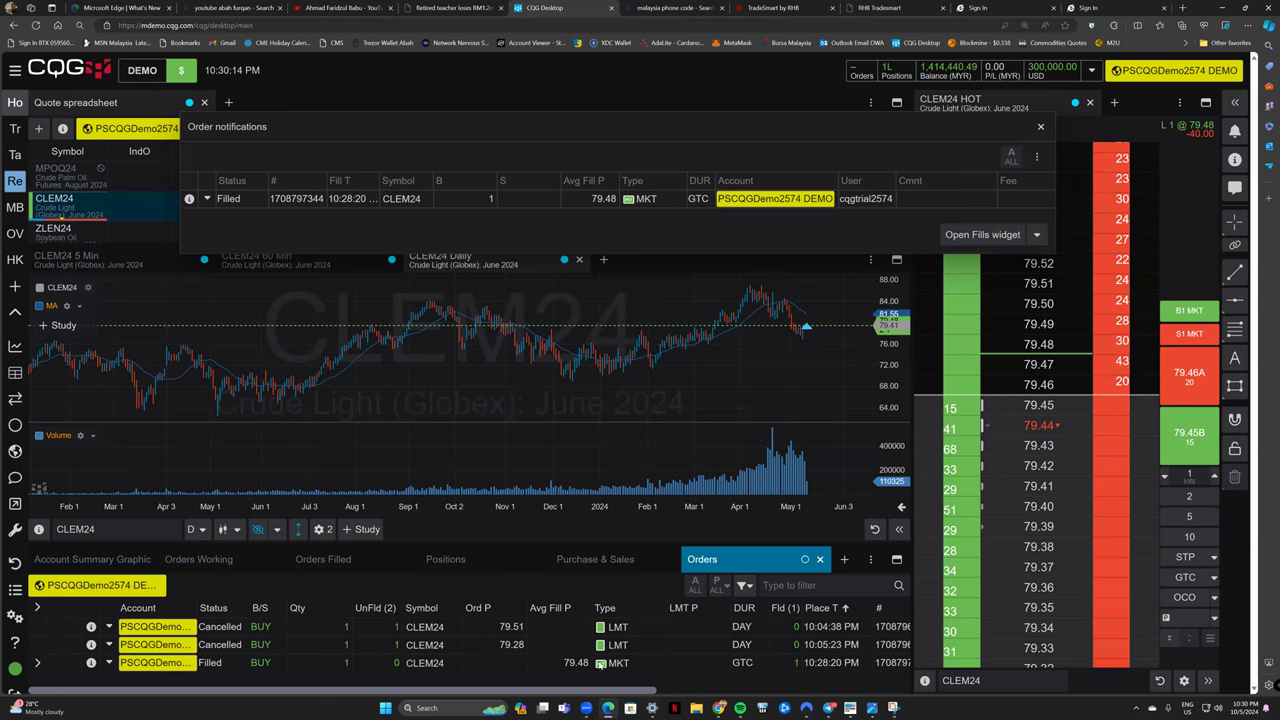
click(742, 663)
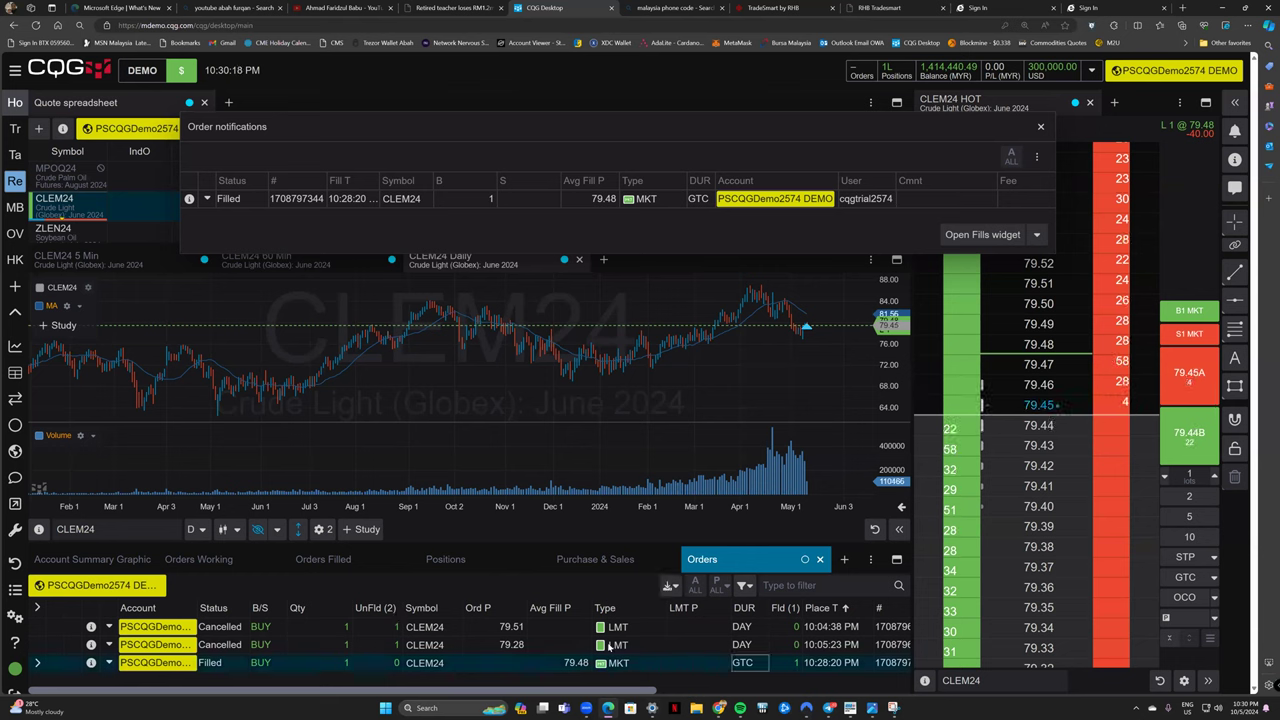
click(622, 662)
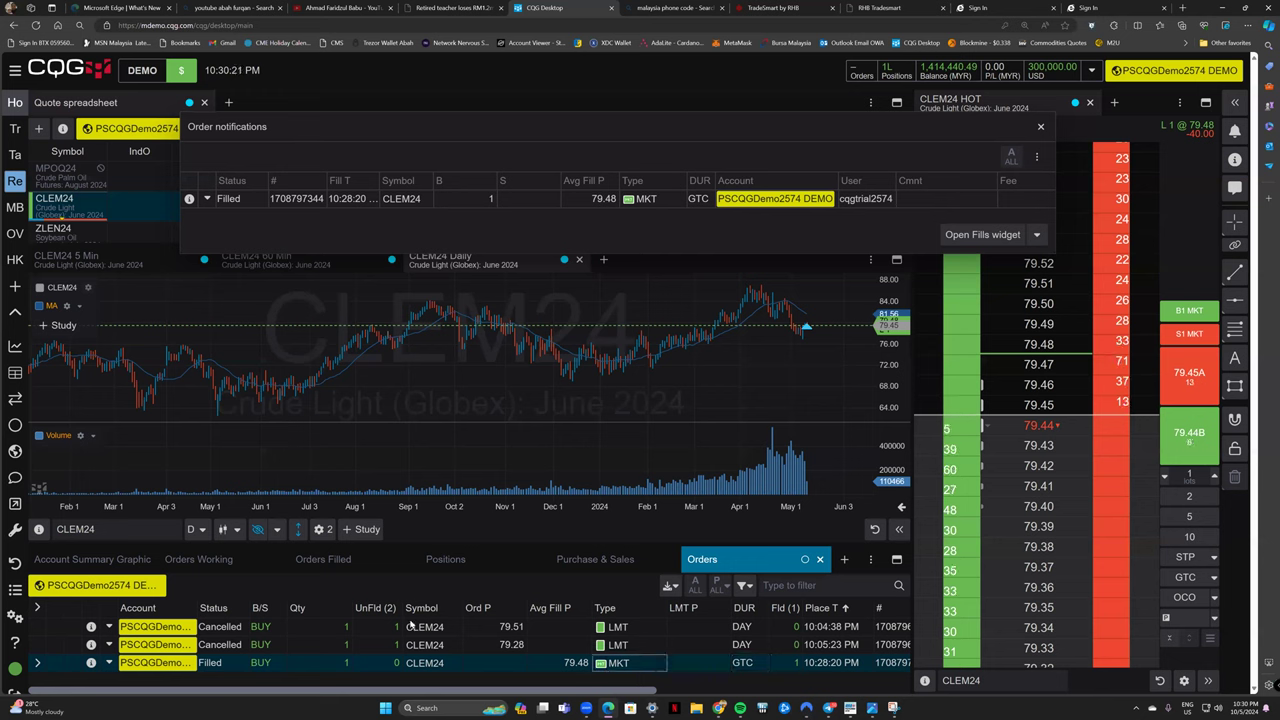
Step: Switch the bottom panel to Orders Filled and close the order notifications panel
click(335, 562)
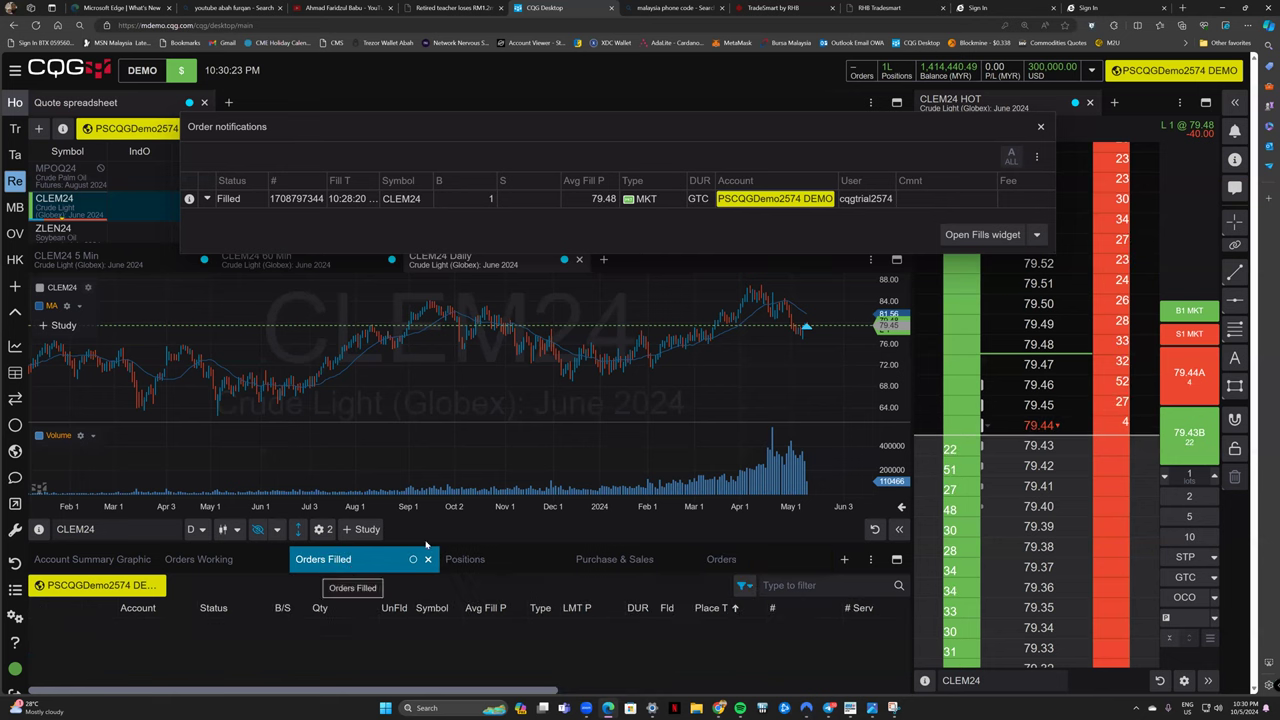
click(1040, 126)
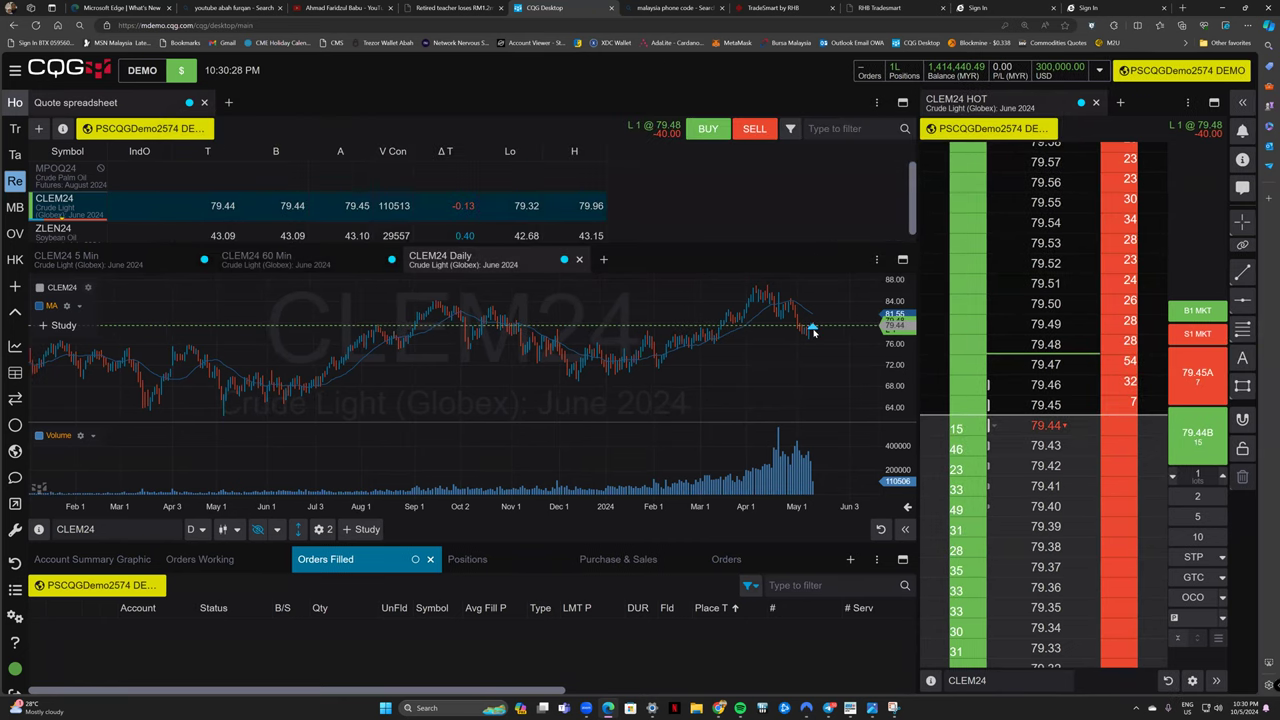
mouse_move(813, 332)
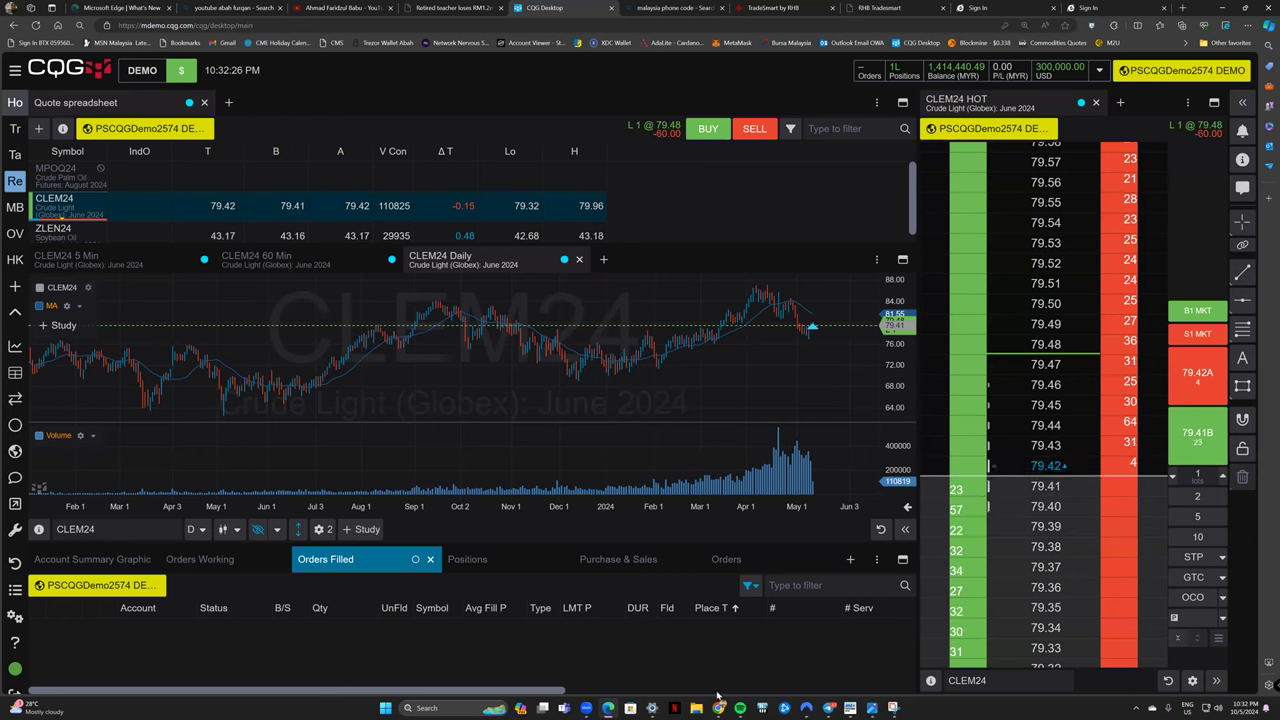
Step: Pause the channel video, search the channel for 'trailing' and open the Trailing STOP & LIMIT video
click(350, 10)
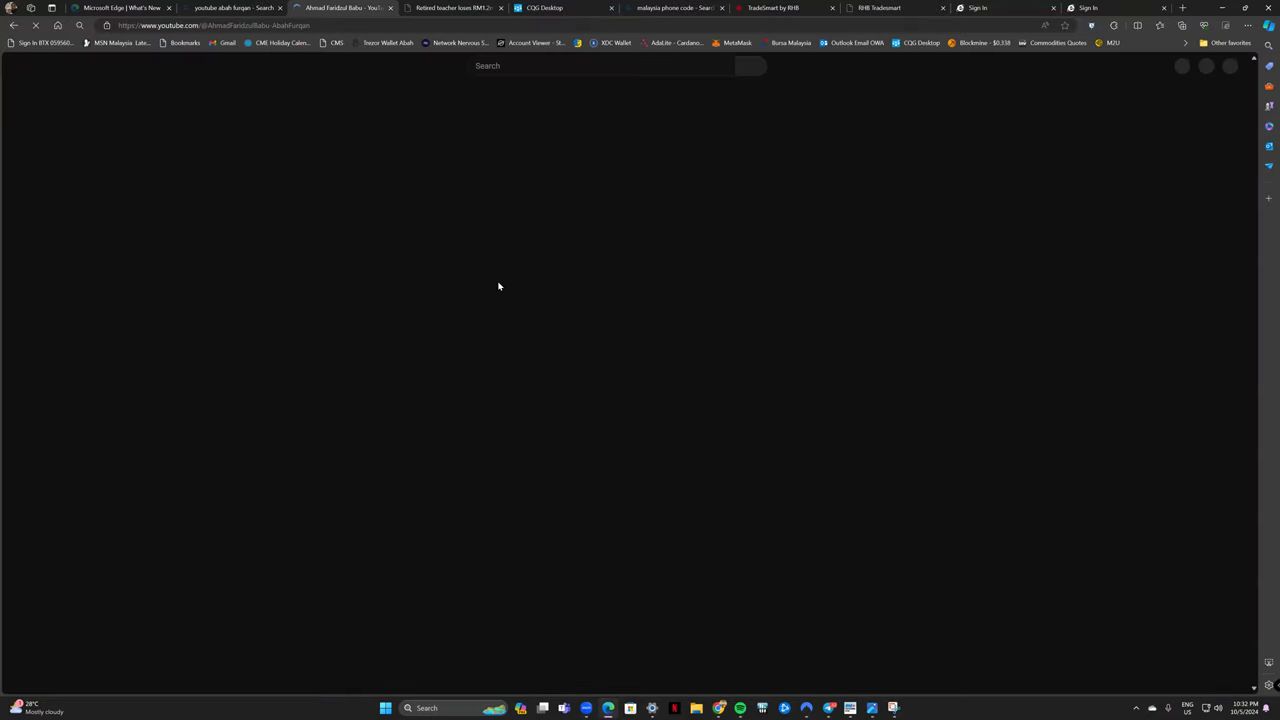
scroll(574, 322, down, 2)
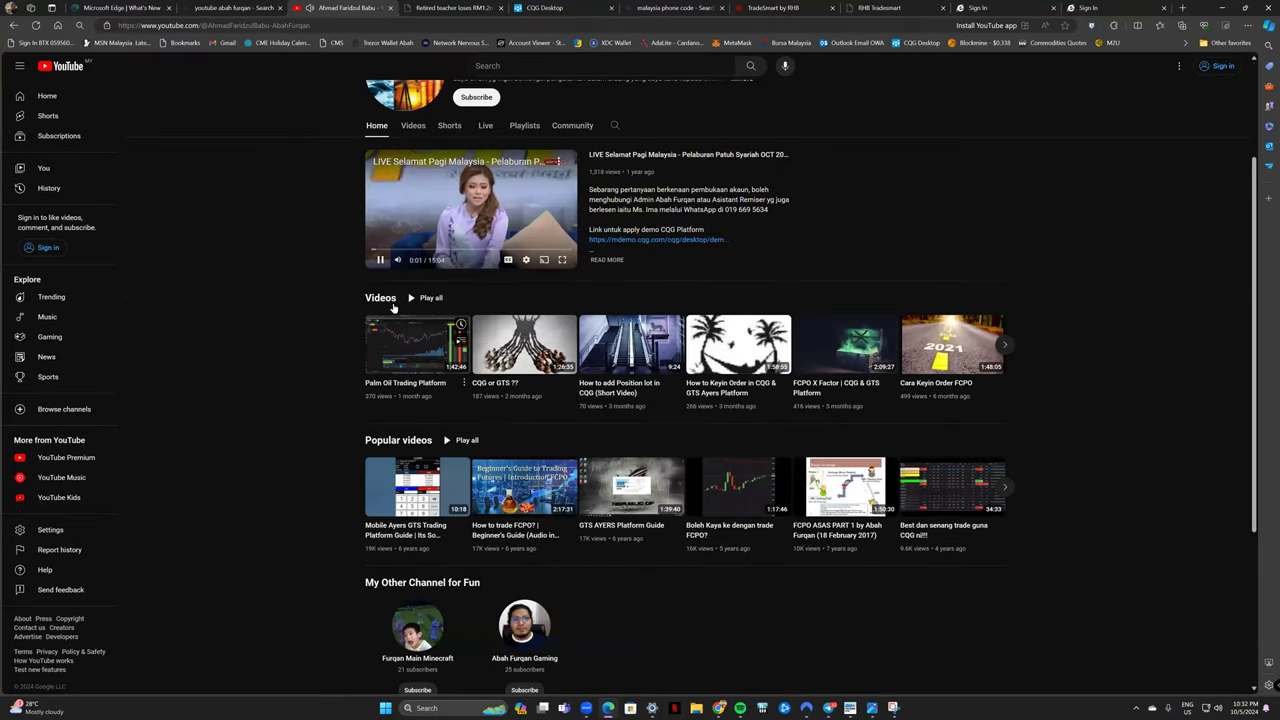
click(379, 260)
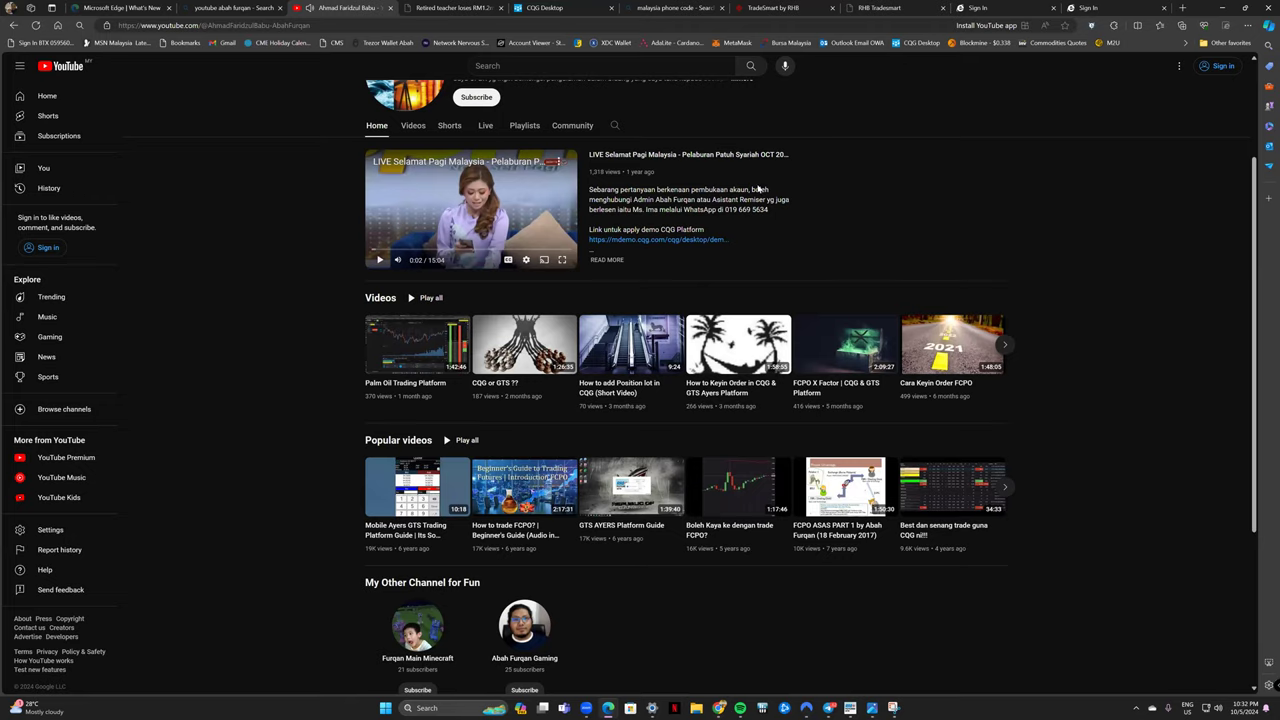
scroll(775, 137, up, 2)
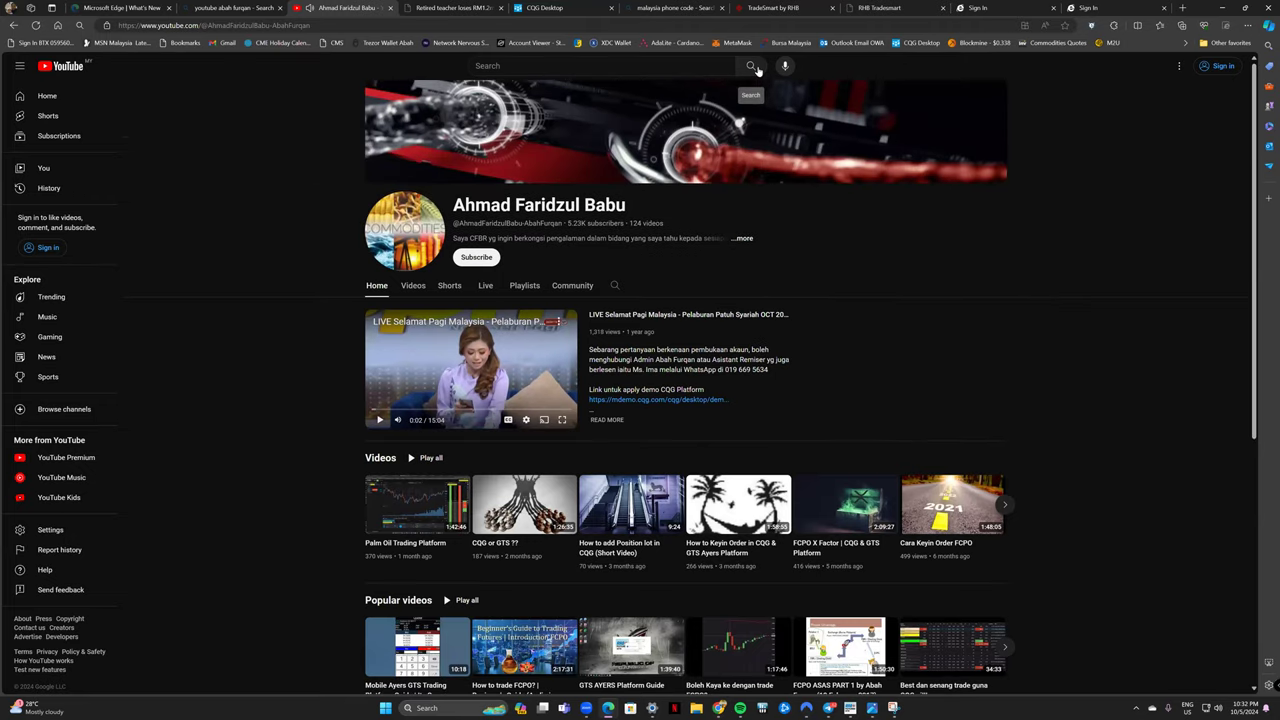
click(615, 286)
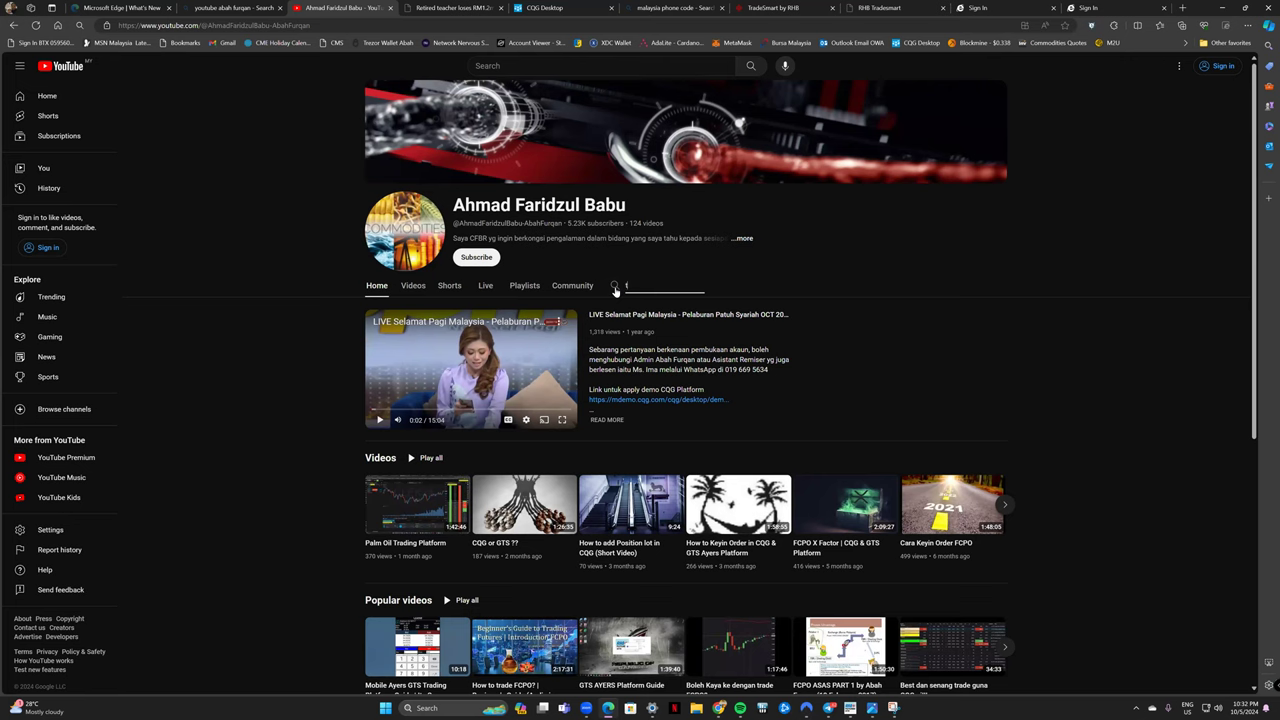
key(Return)
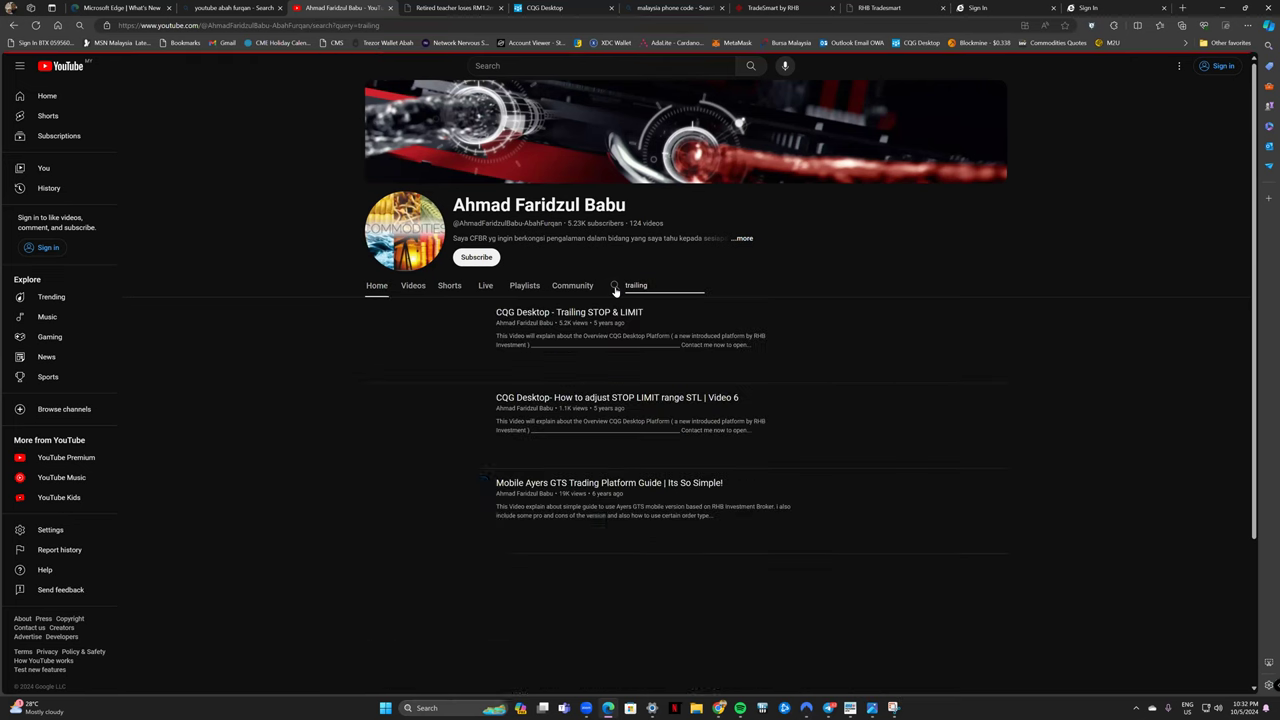
click(538, 316)
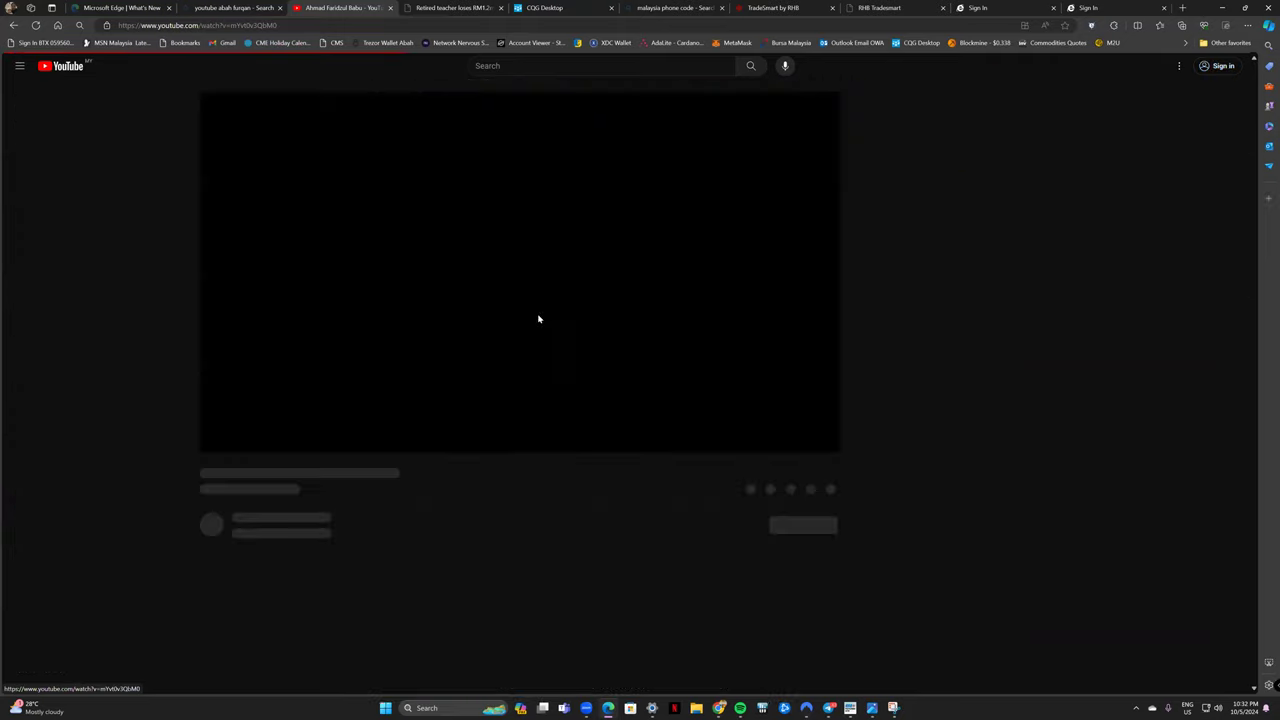
Step: Copy the Trailing STOP & LIMIT video's web address from the address bar
click(180, 26)
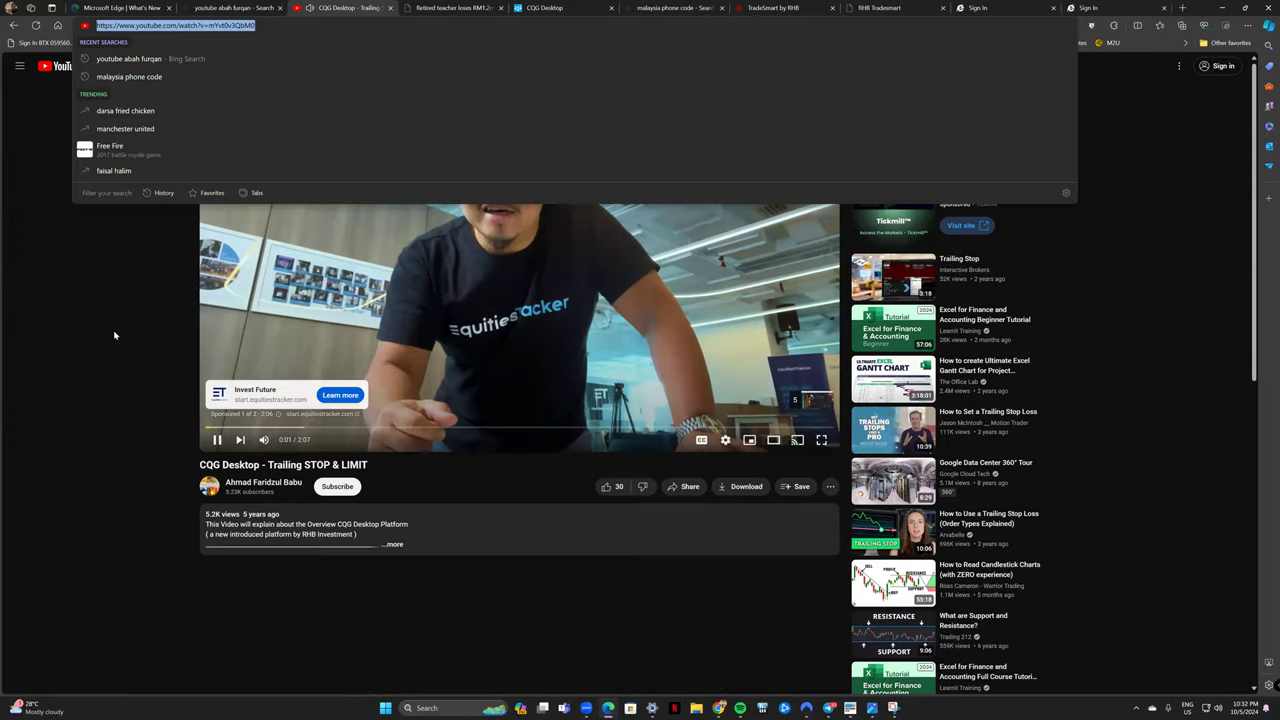
click(114, 331)
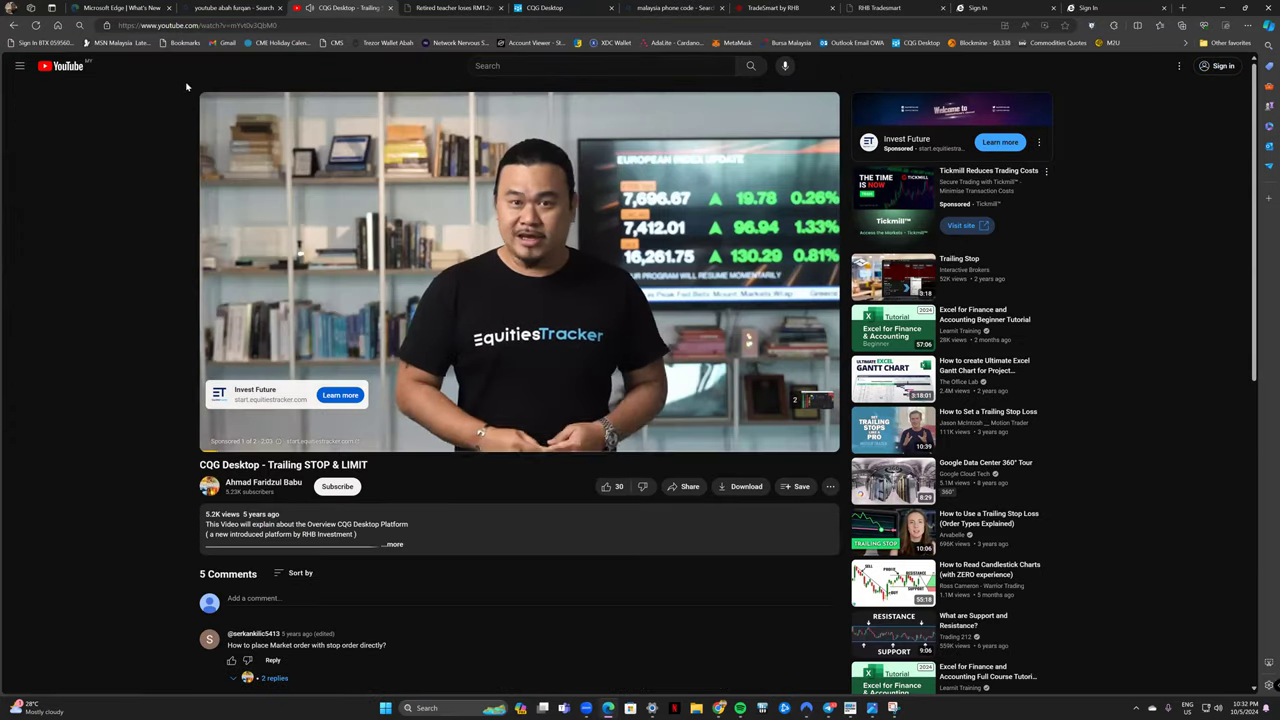
click(194, 27)
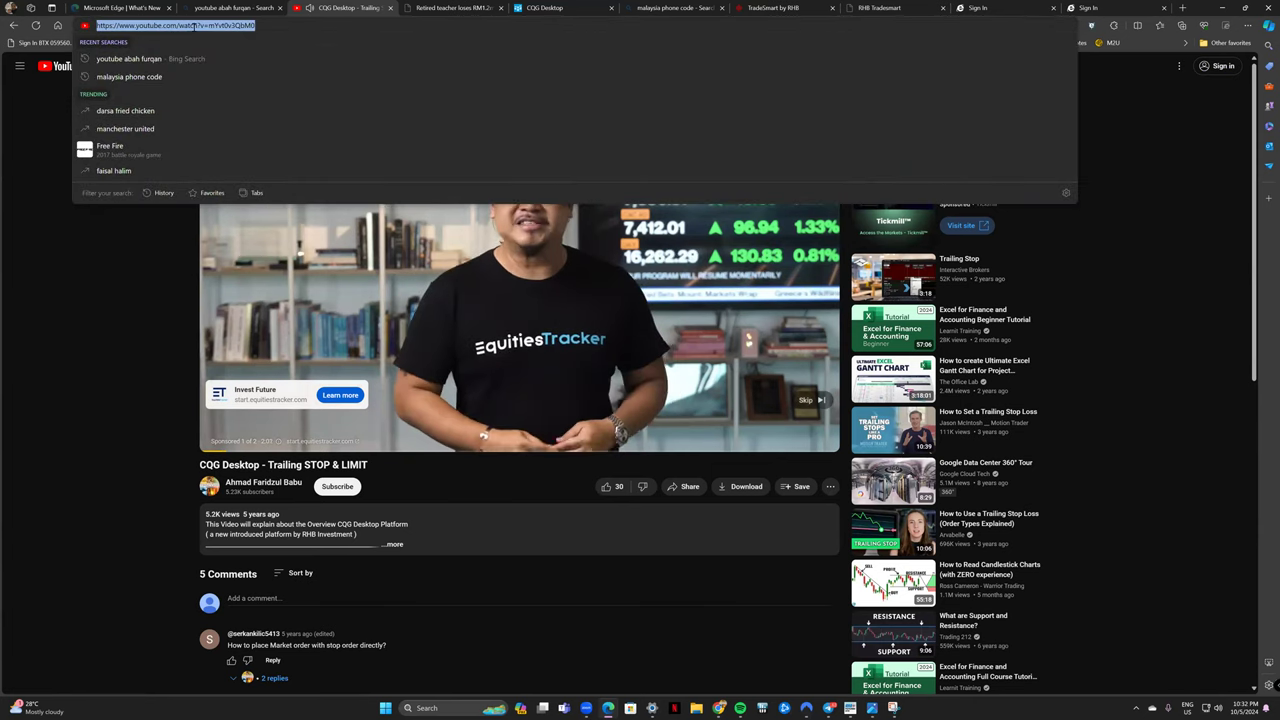
right_click(196, 29)
click(231, 142)
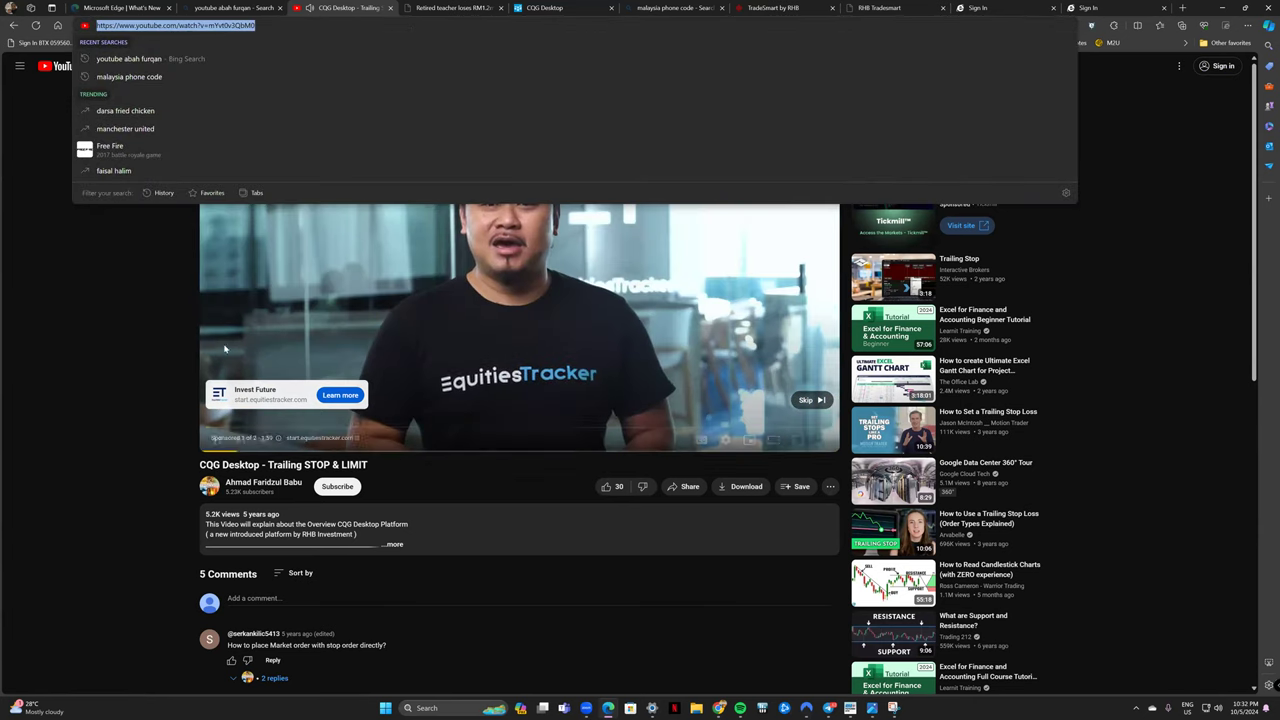
key(Escape)
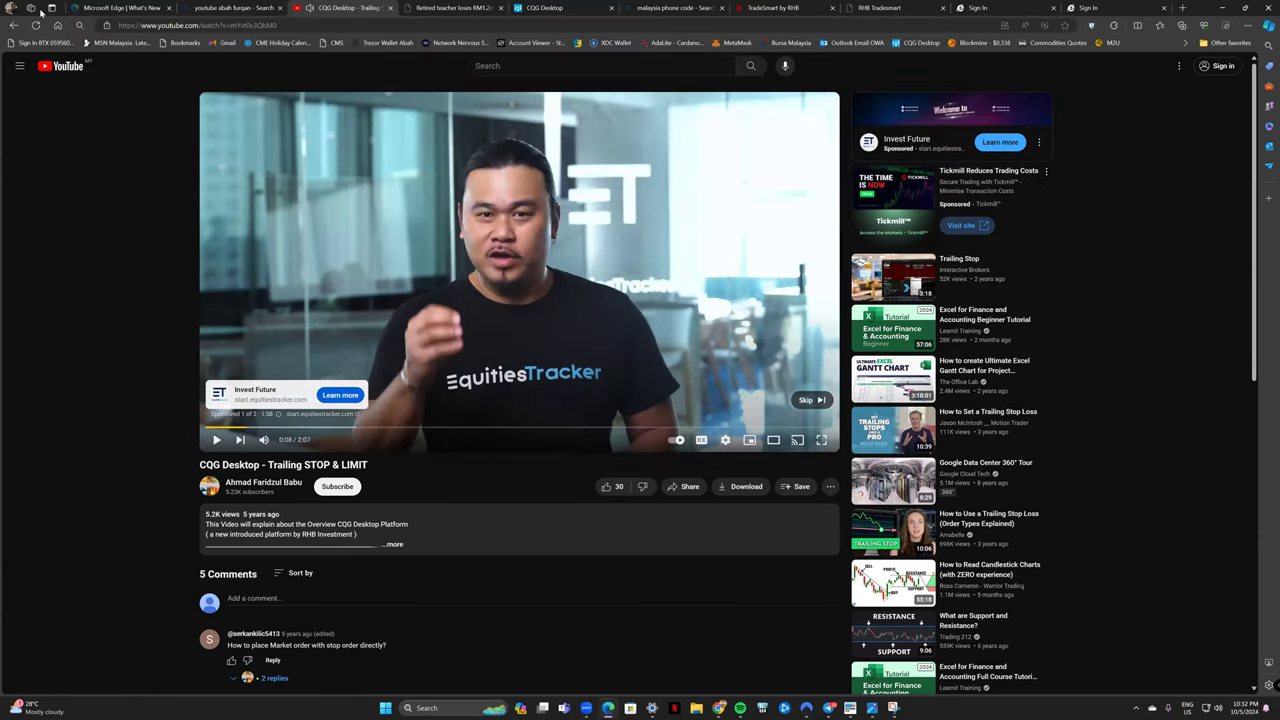
Step: In CQG Desktop, place a 1-lot CLEM24 sell stop at 78.95 from the DOM, then show working orders
click(560, 8)
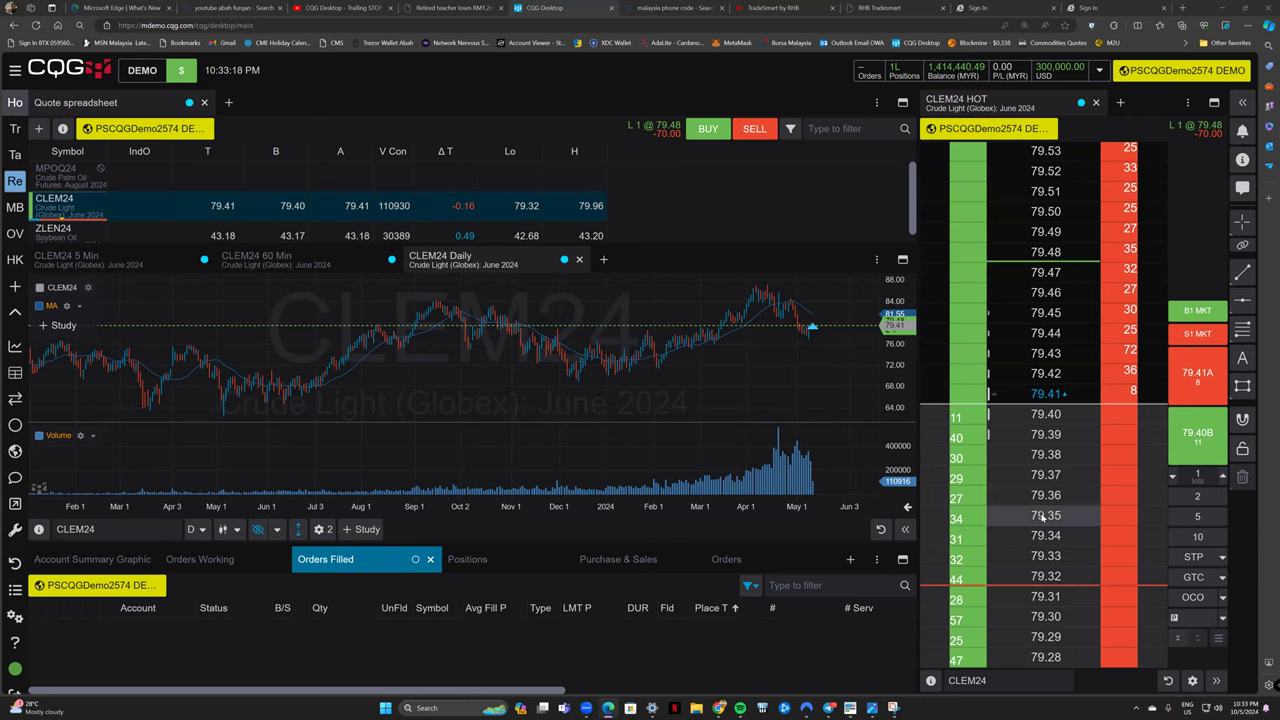
scroll(1045, 531, down, 6)
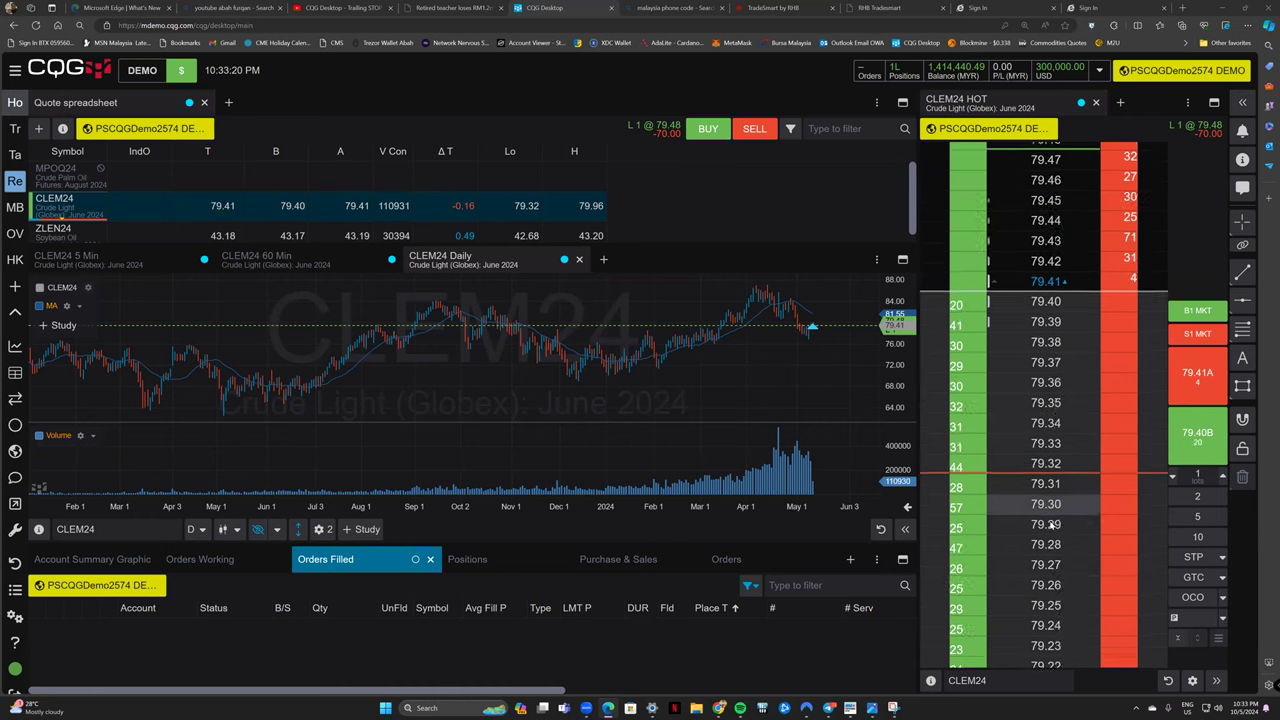
scroll(1060, 484, up, 7)
scroll(1062, 488, down, 12)
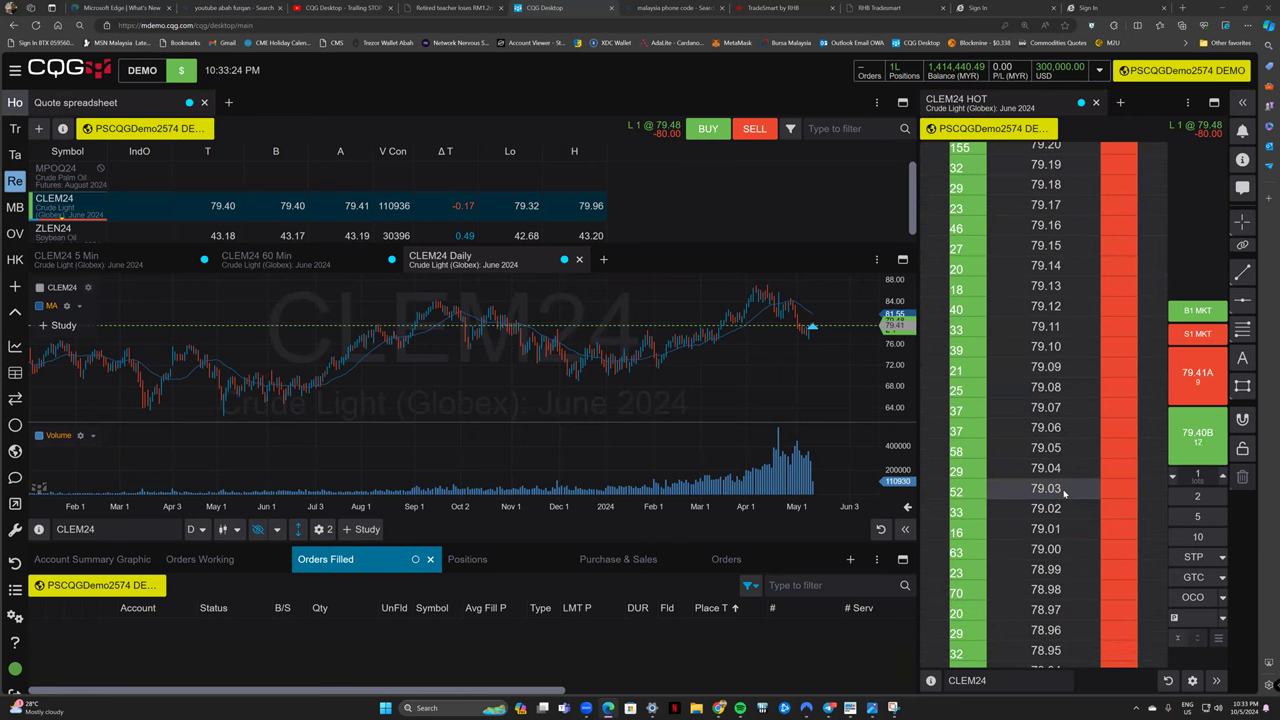
scroll(1064, 495, down, 4)
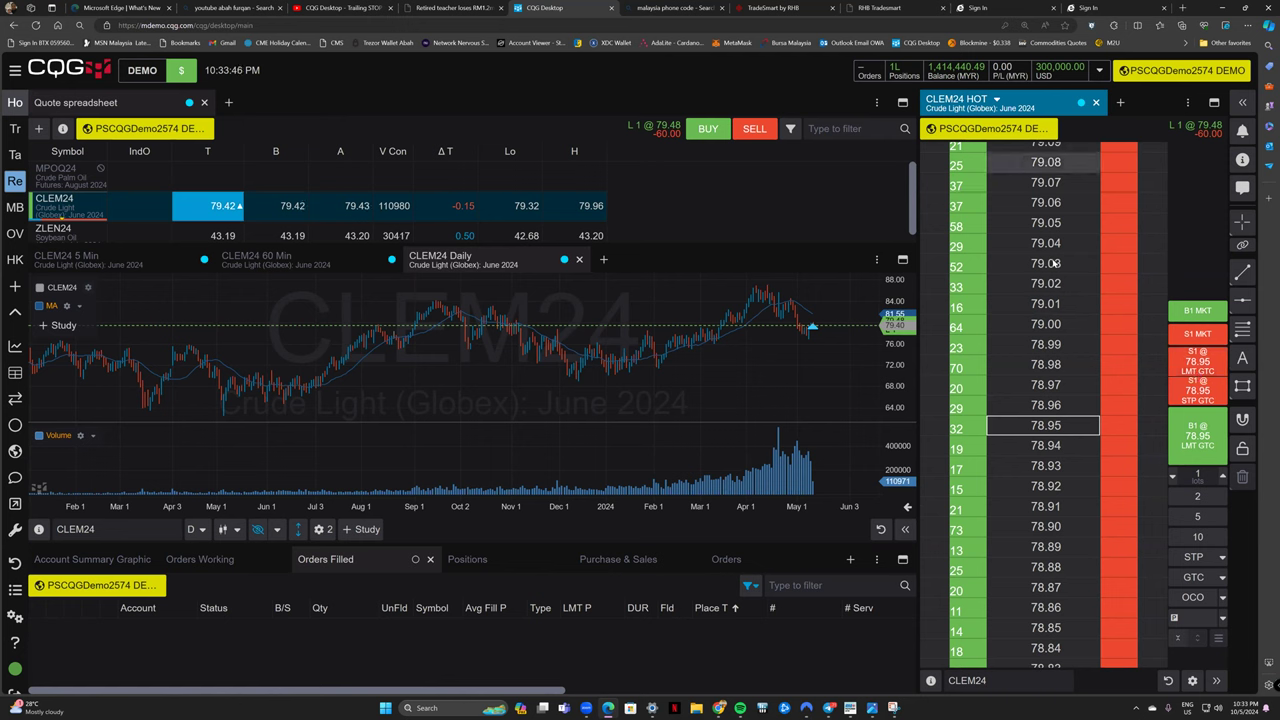
click(1196, 397)
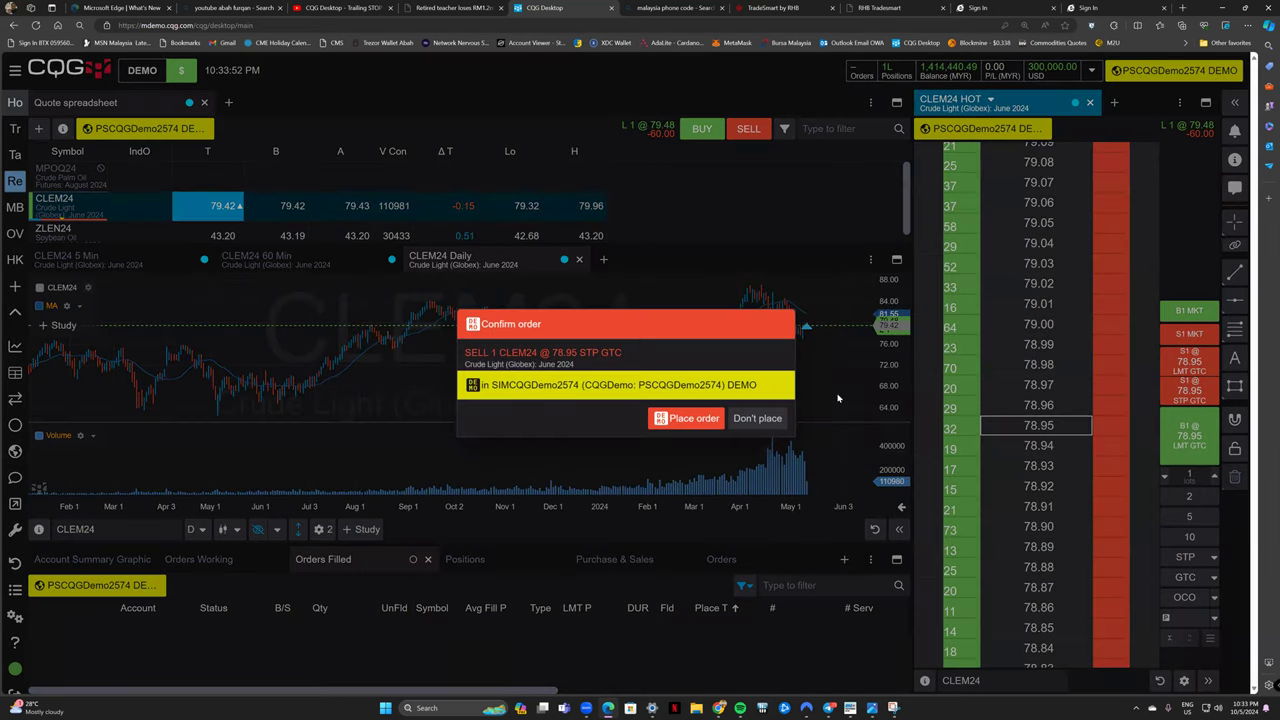
click(666, 417)
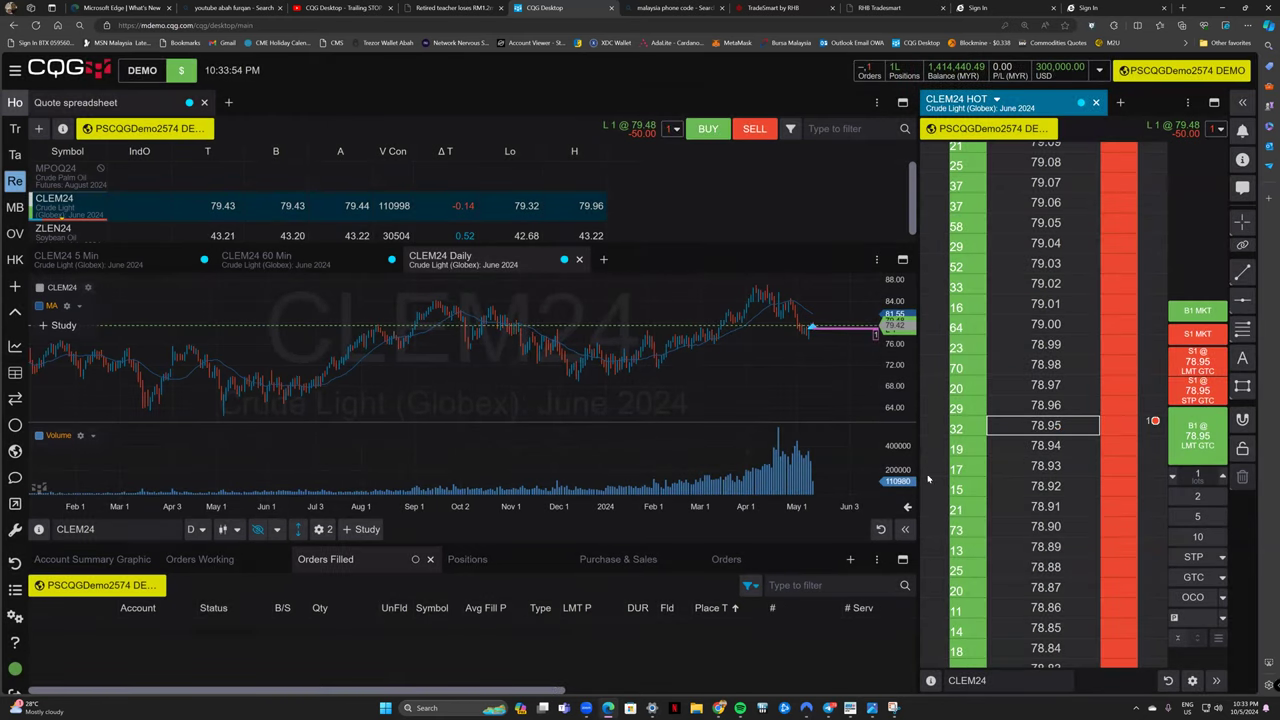
click(205, 561)
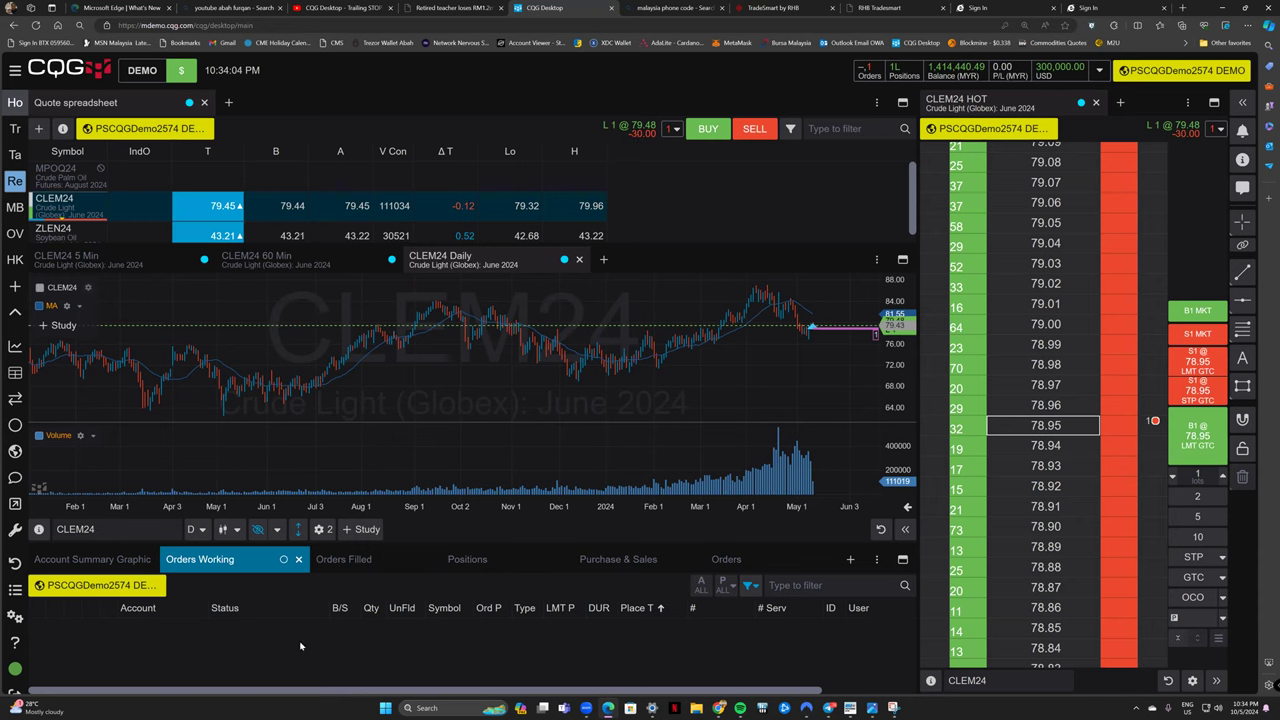
key(F5)
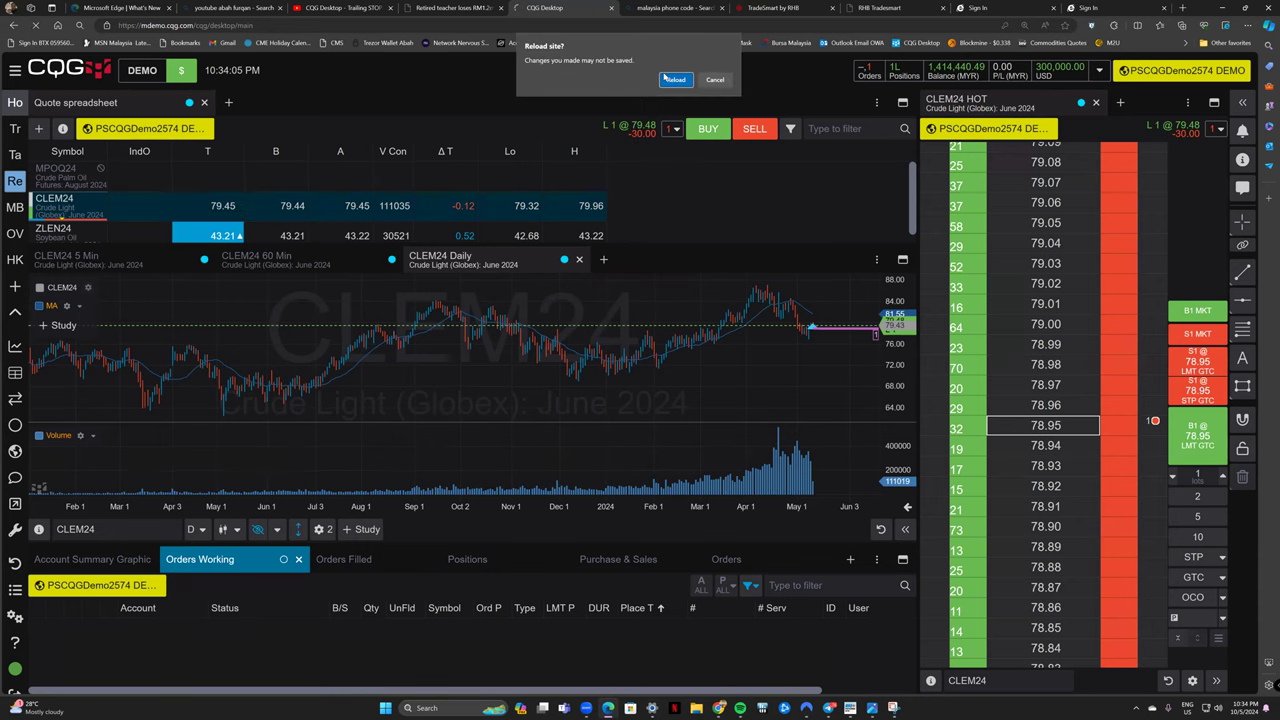
key(Escape)
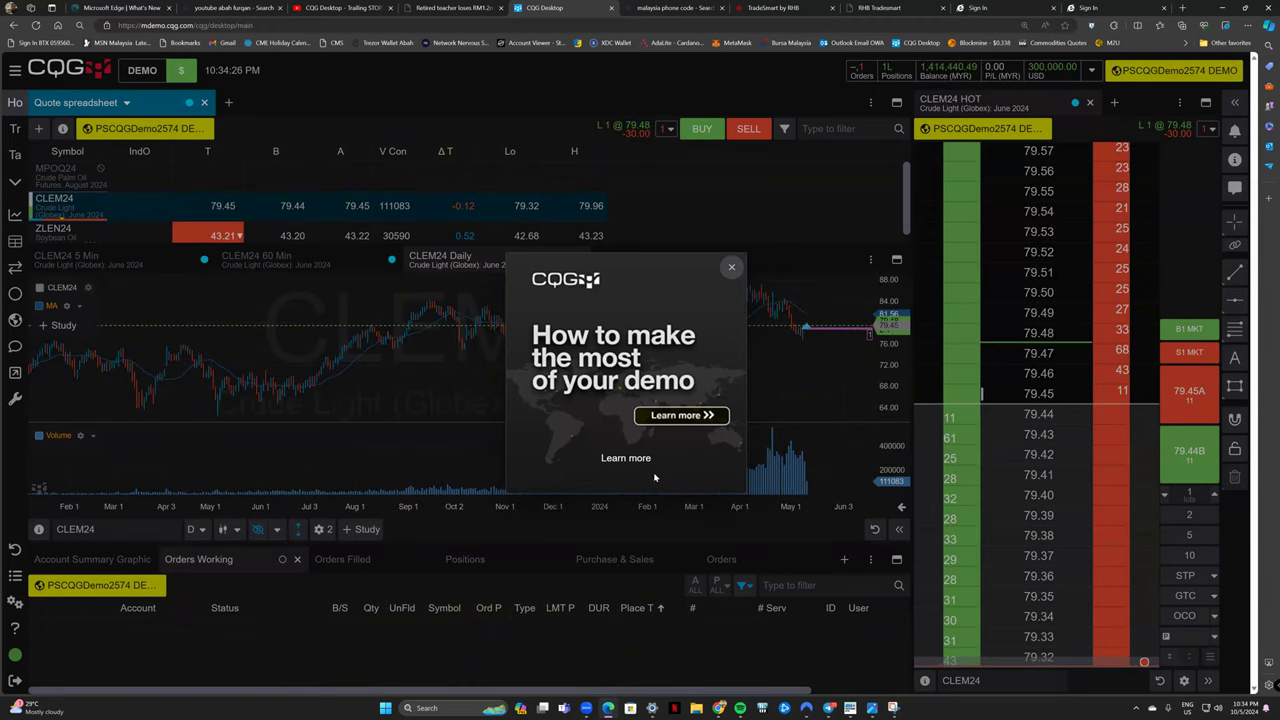
click(566, 646)
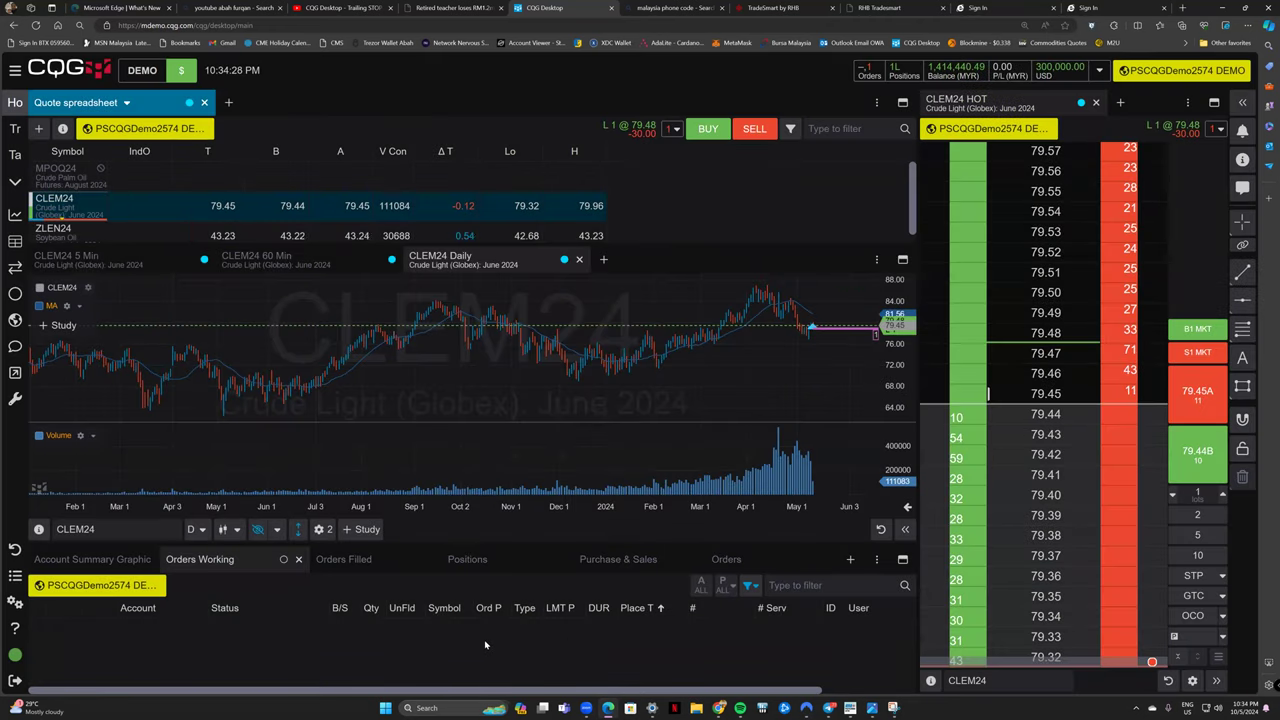
click(748, 587)
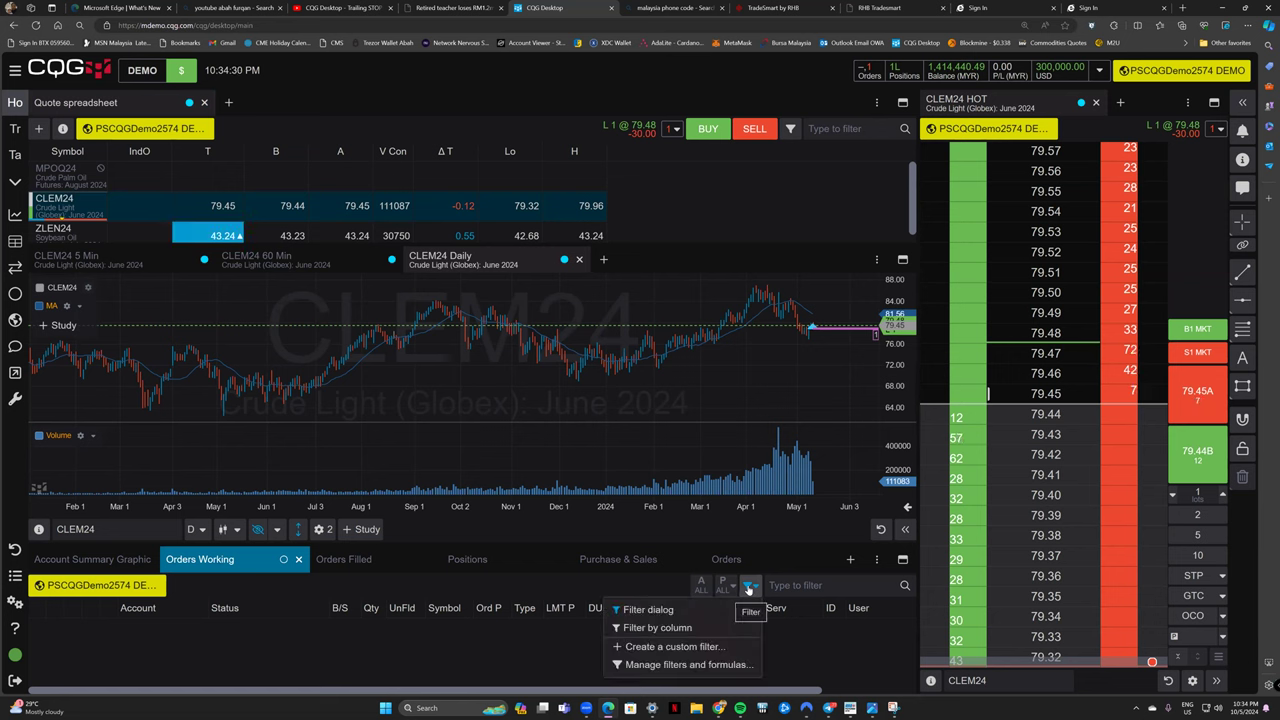
click(748, 587)
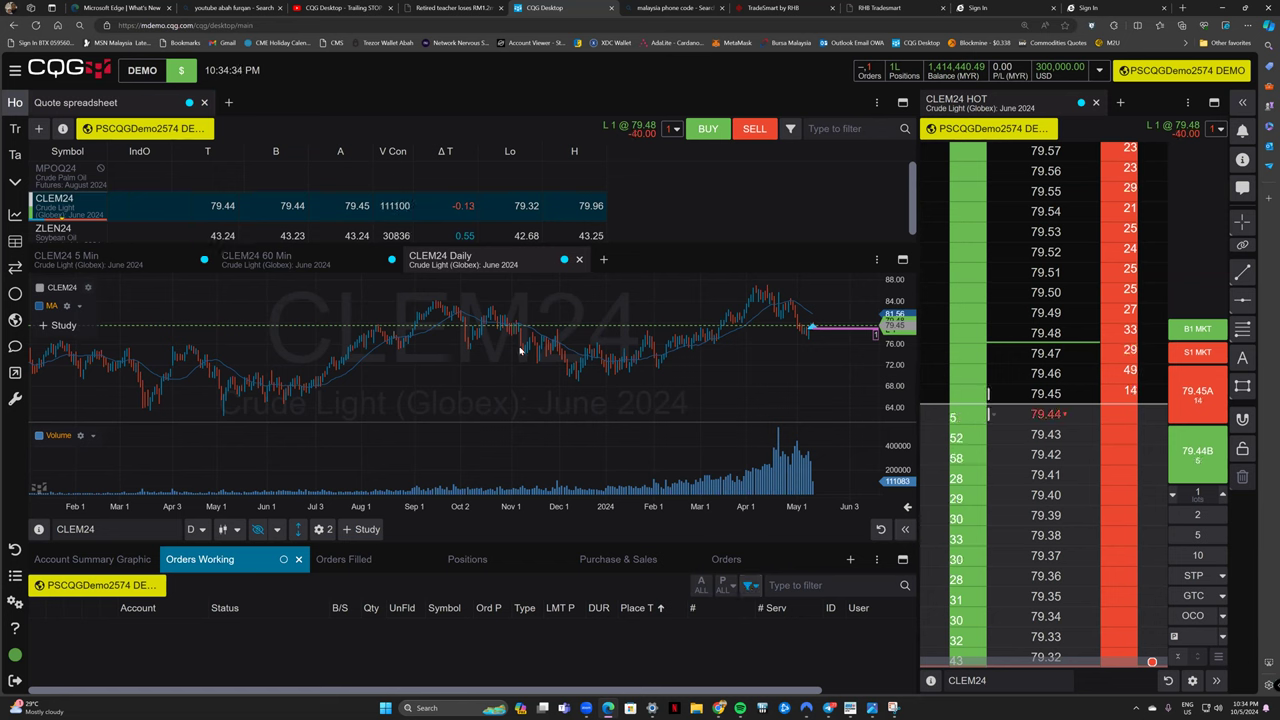
mouse_move(520, 350)
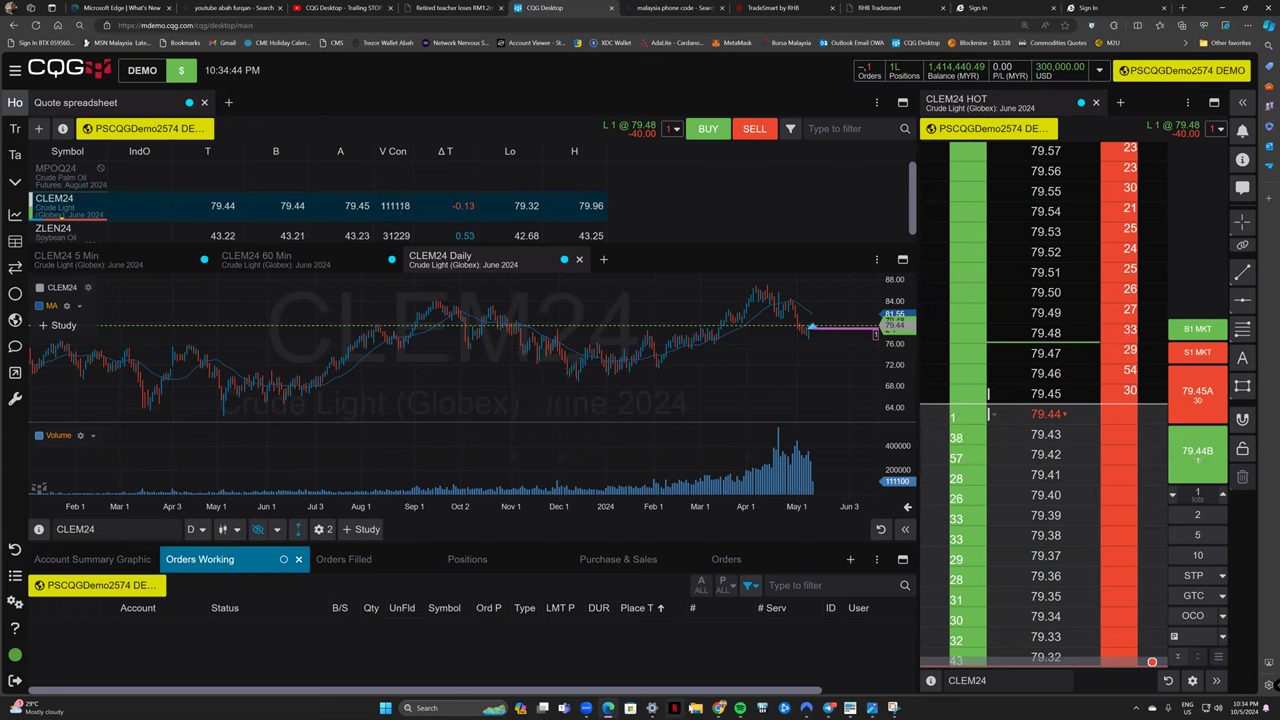
mouse_move(719, 708)
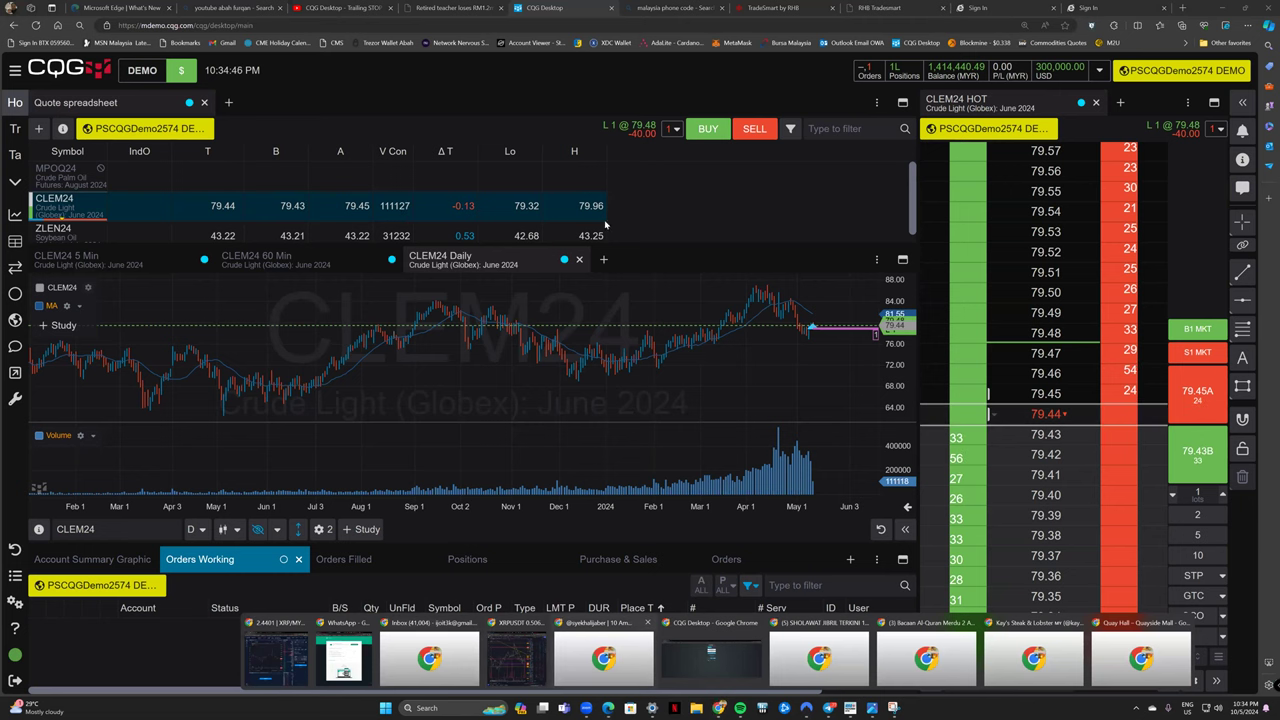
Step: Go back to the channel's Home page and open the Palm Oil Trading Platform video
click(333, 8)
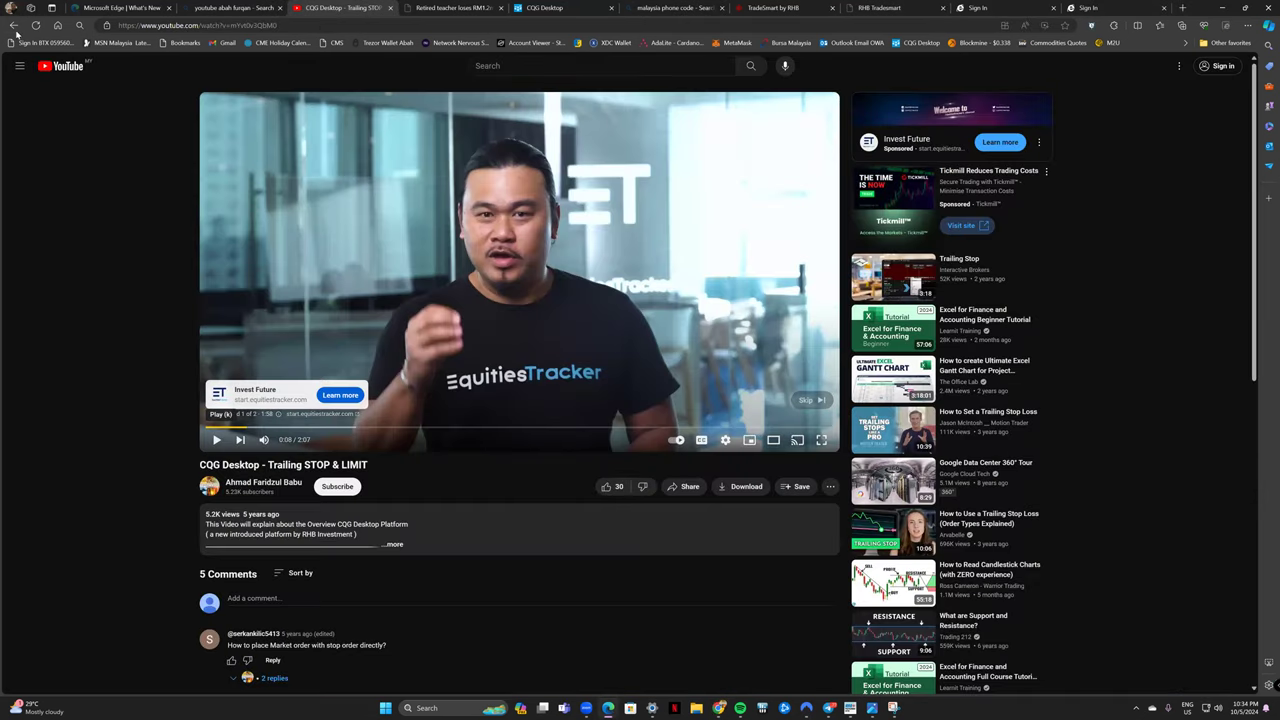
click(14, 25)
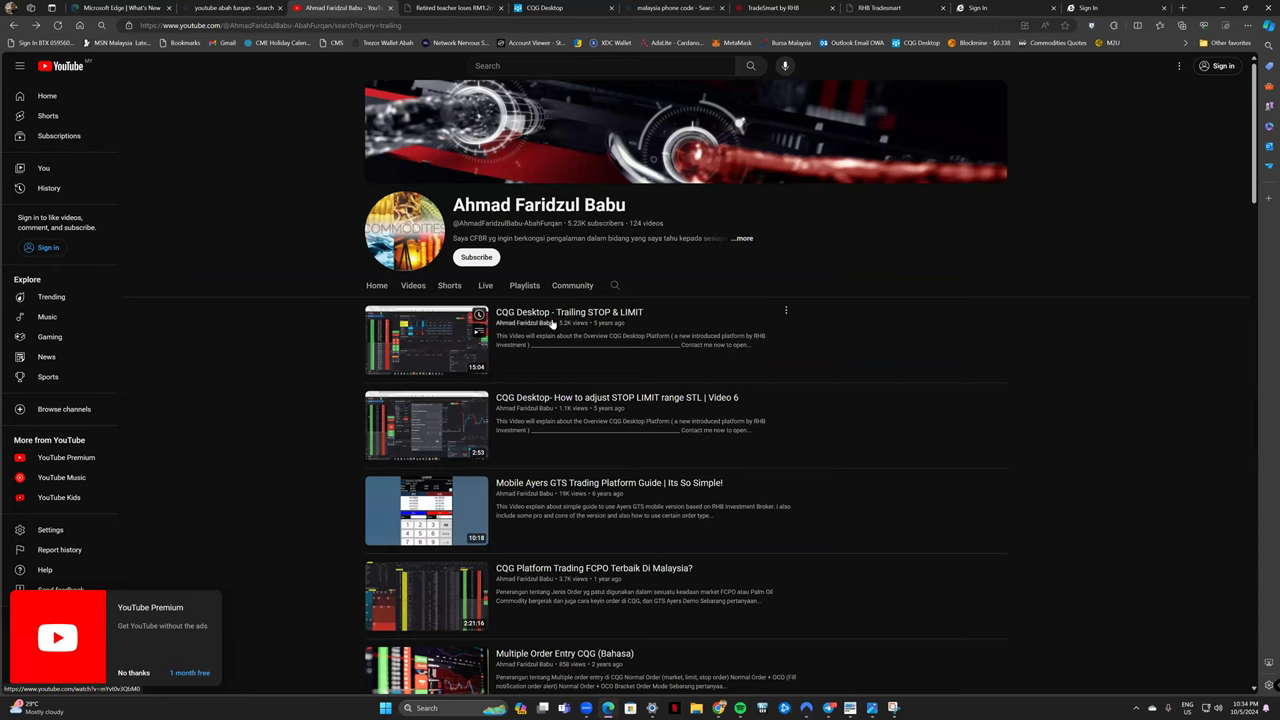
click(376, 285)
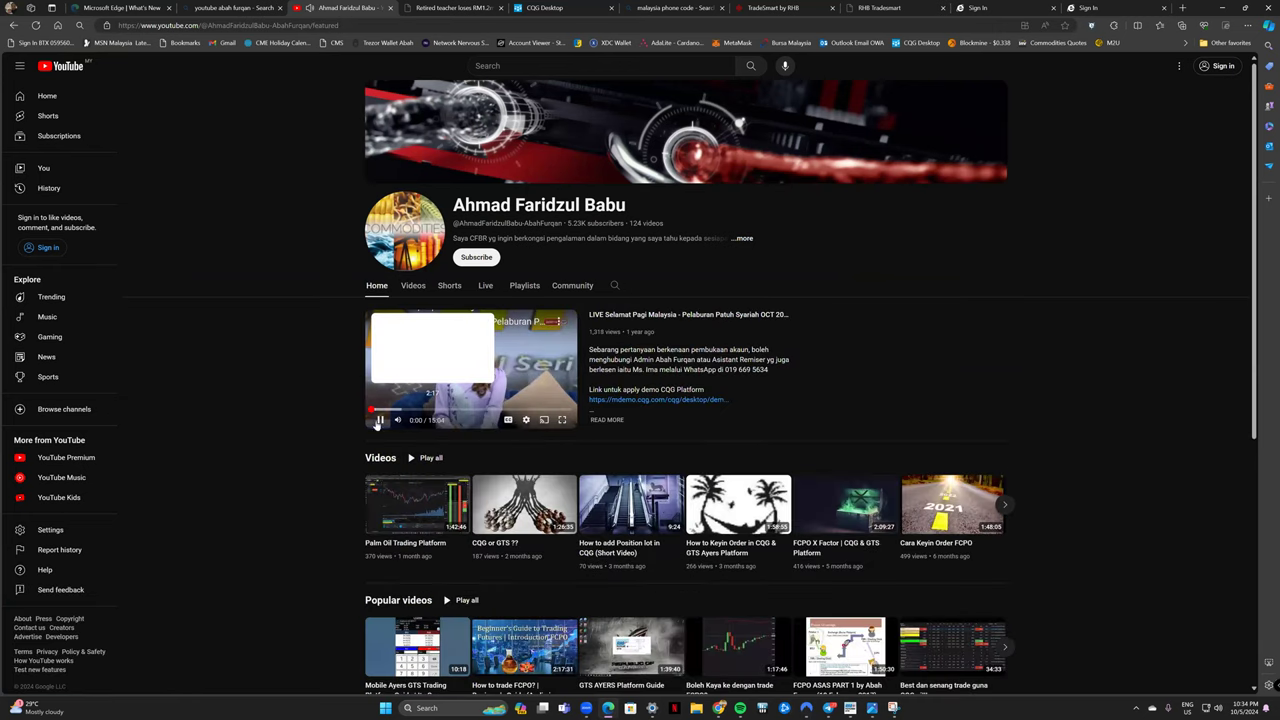
scroll(285, 442, down, 5)
scroll(331, 391, up, 4)
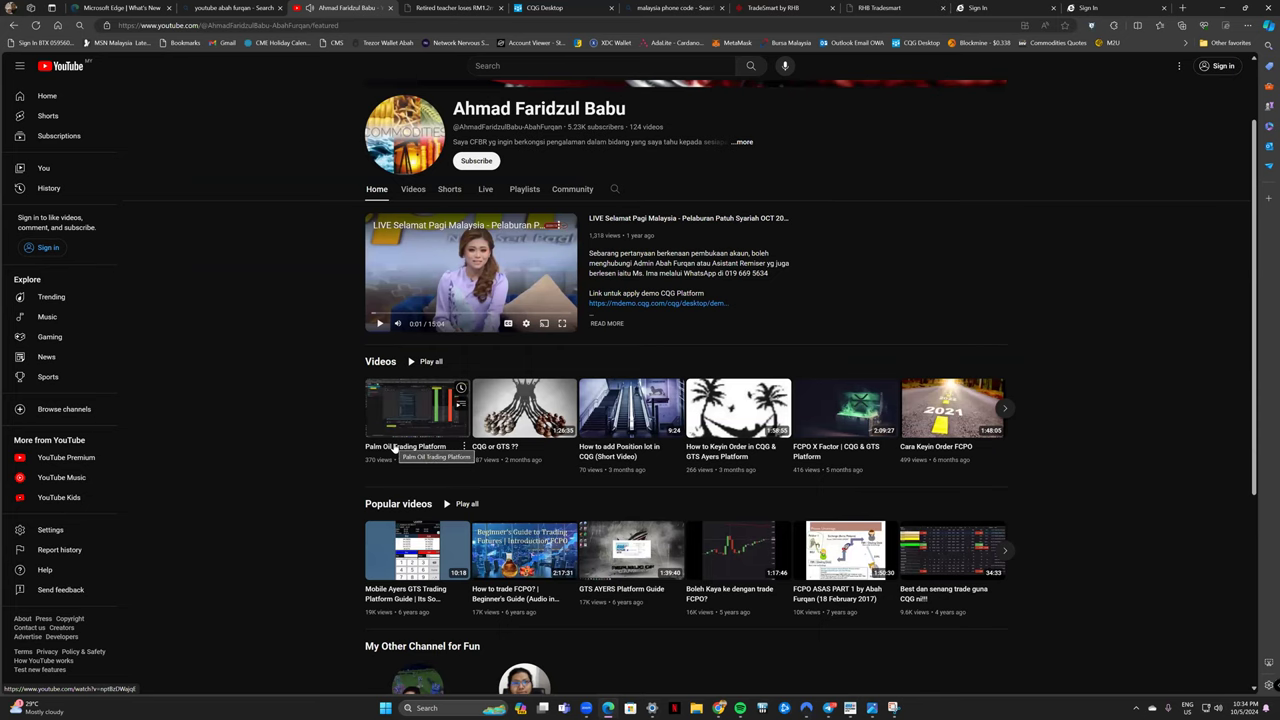
click(395, 449)
Step: Copy the Palm Oil video's share link and return to CQG Desktop
click(240, 27)
right_click(237, 25)
click(270, 72)
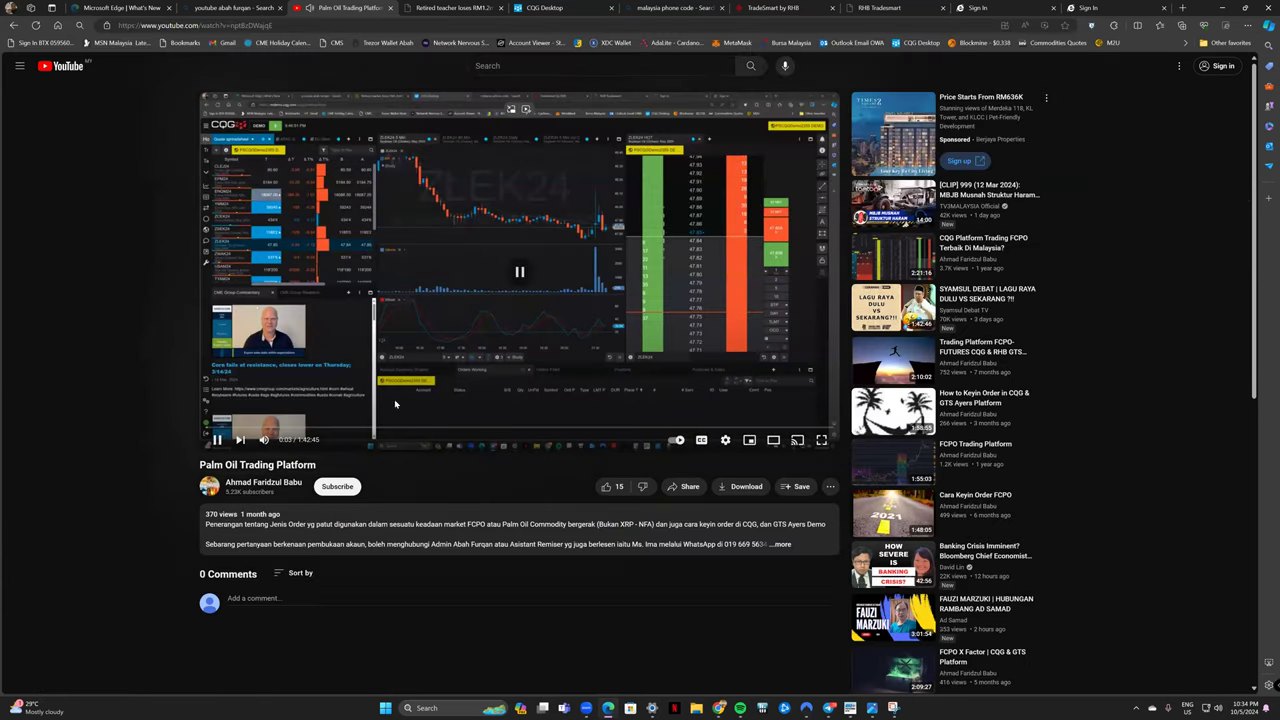
click(694, 487)
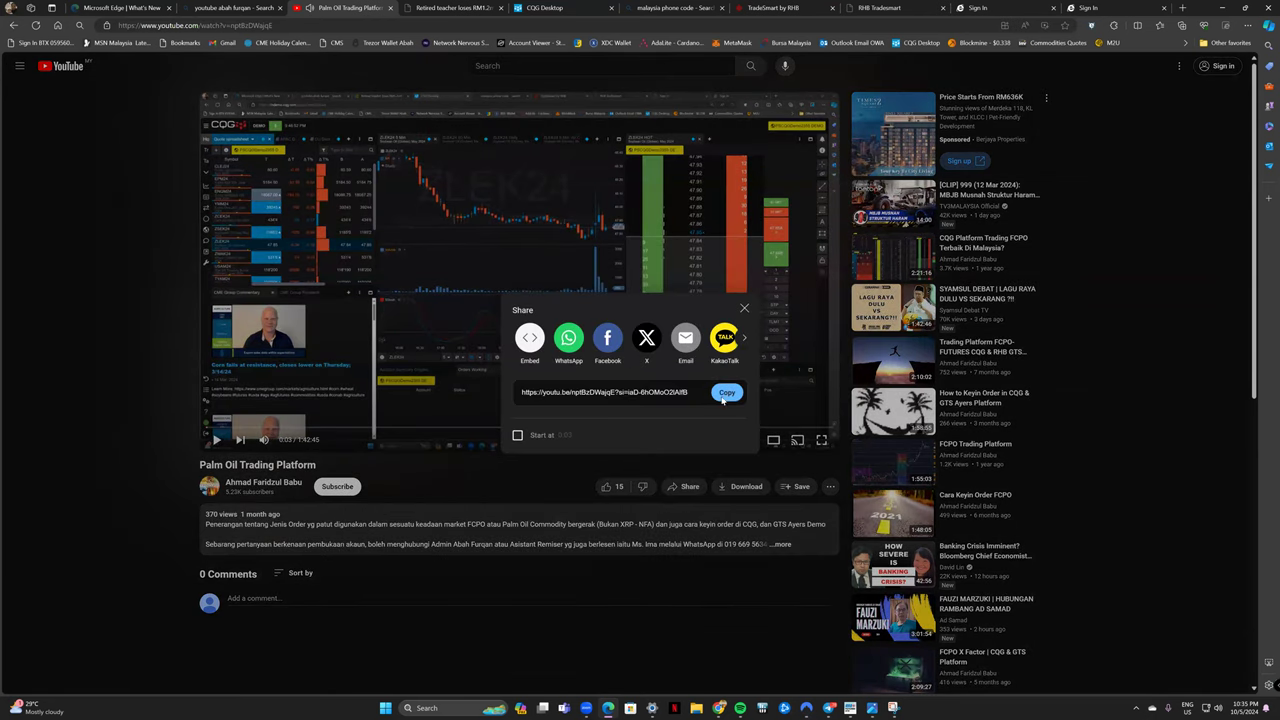
click(744, 309)
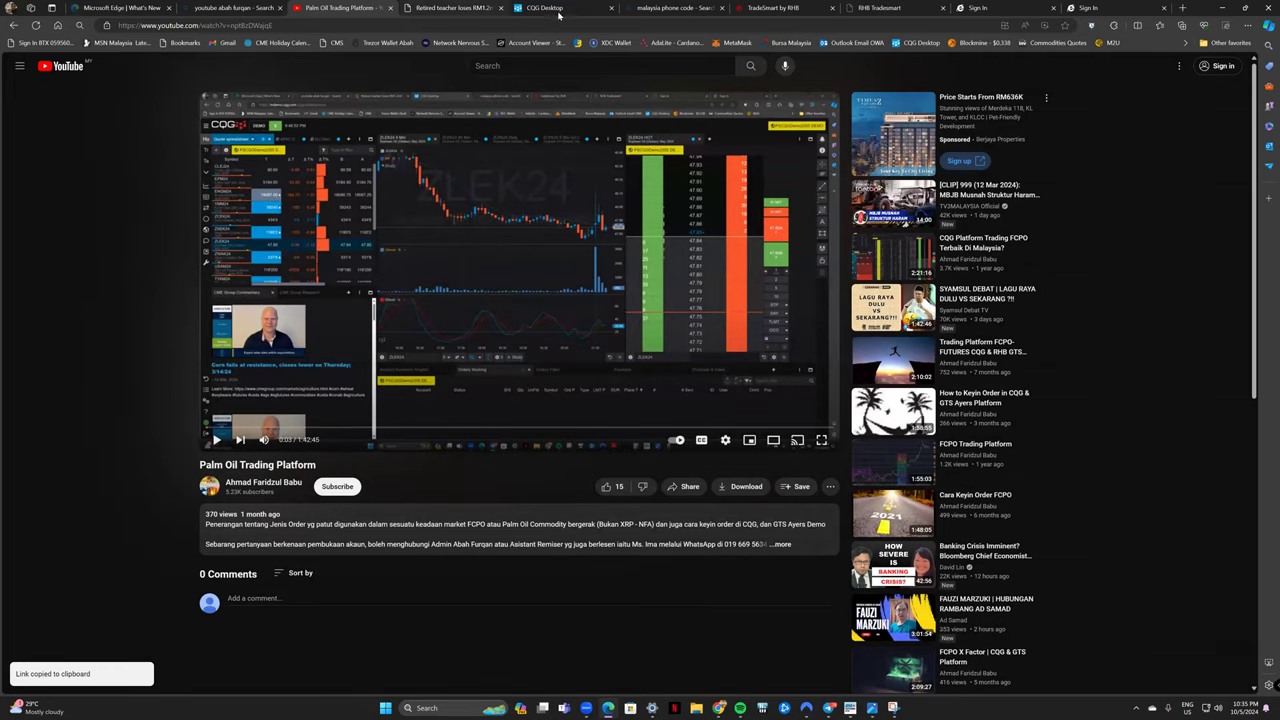
click(559, 10)
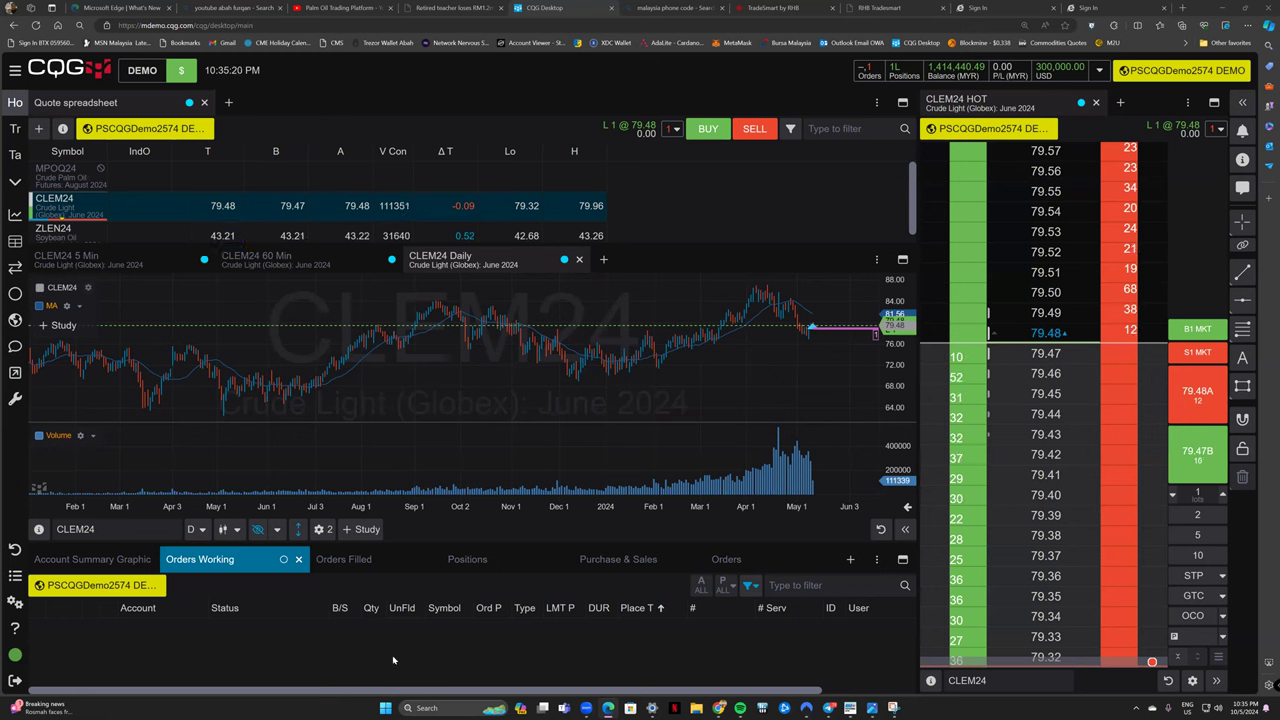
scroll(1077, 297, down, 15)
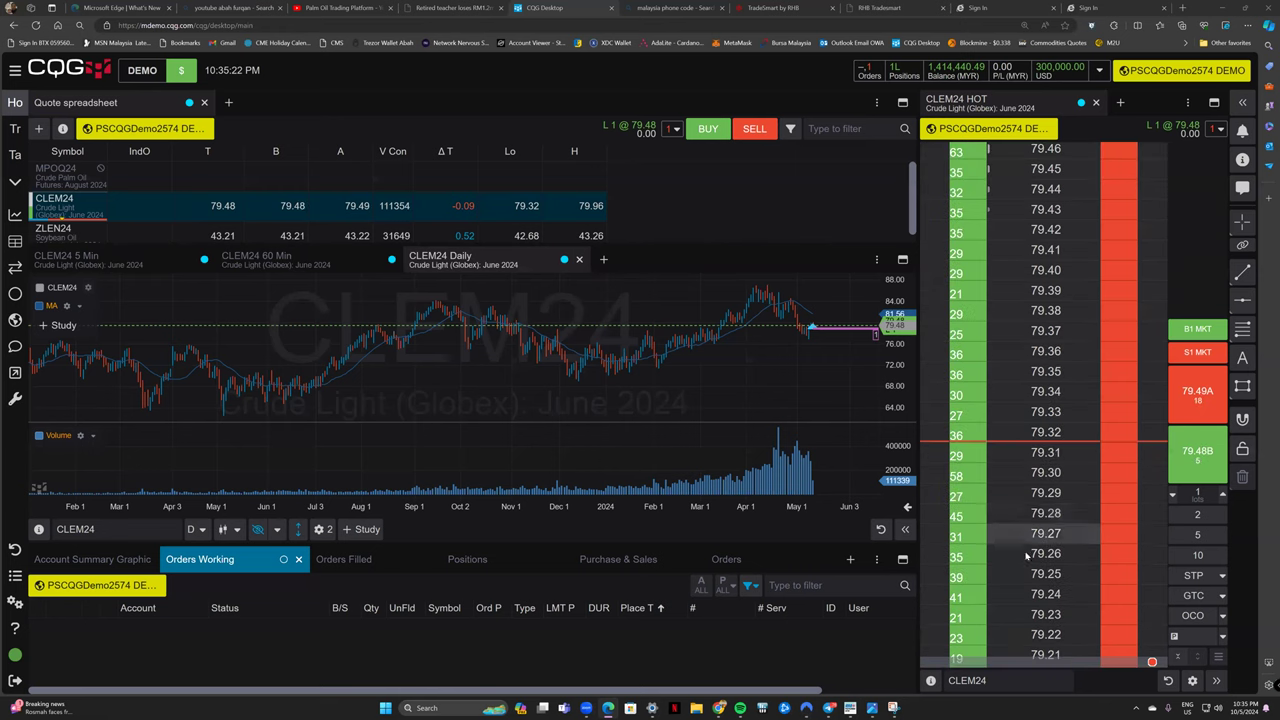
scroll(1097, 568, up, 3)
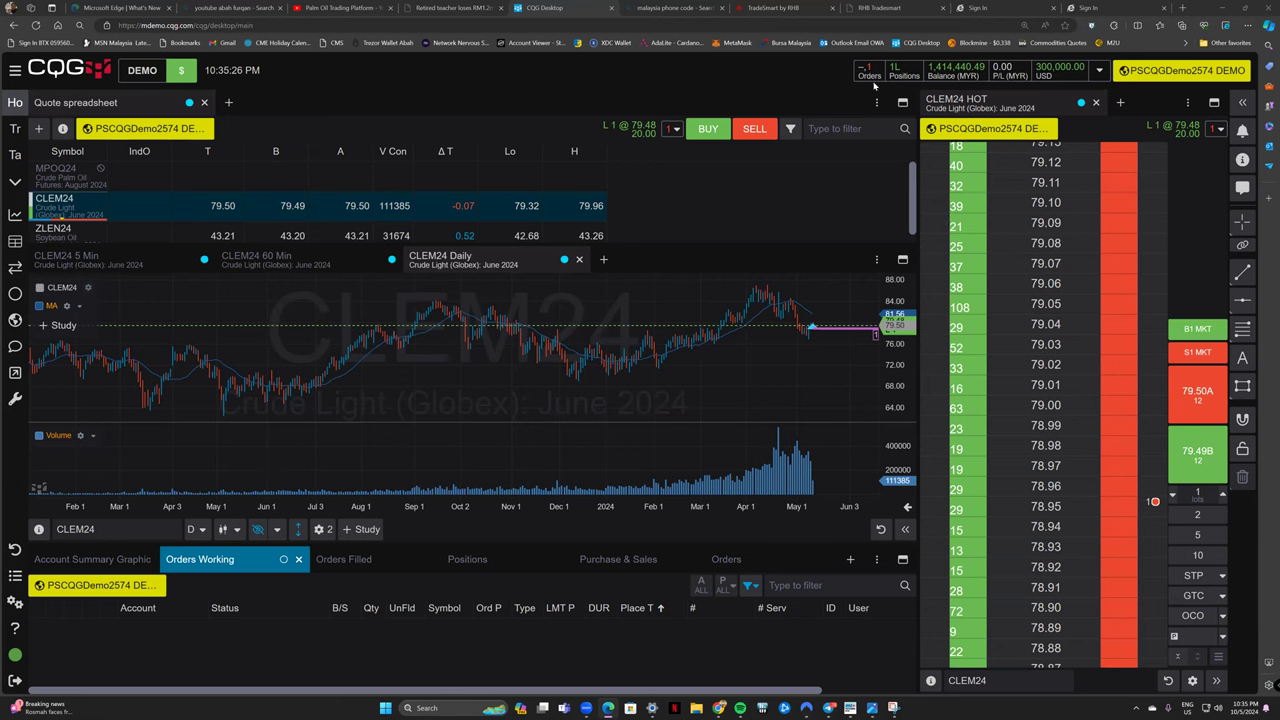
click(869, 74)
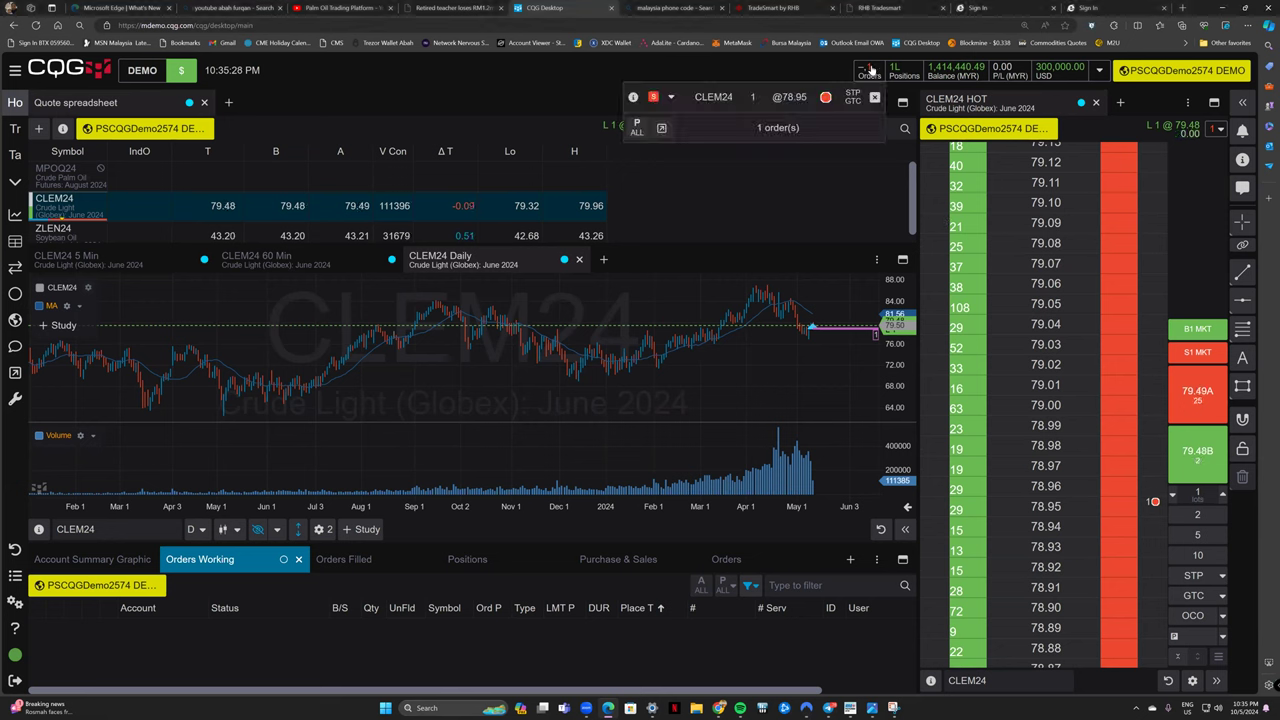
click(799, 66)
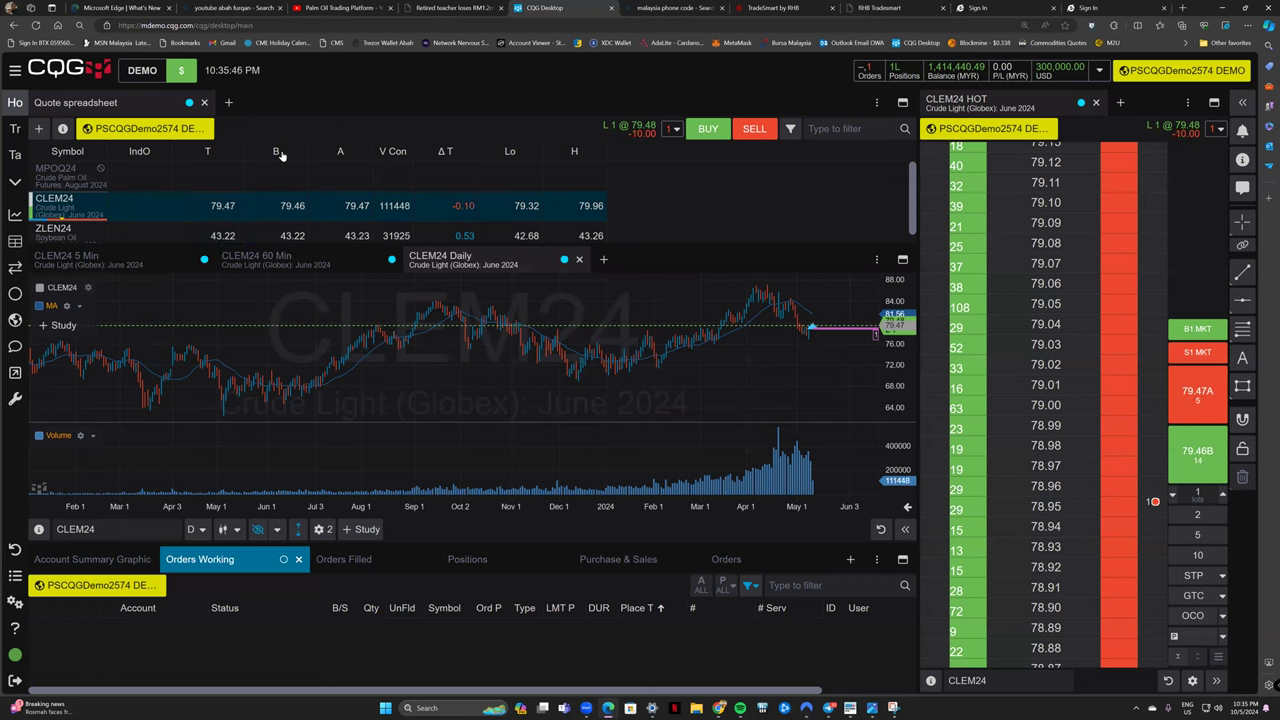
click(285, 562)
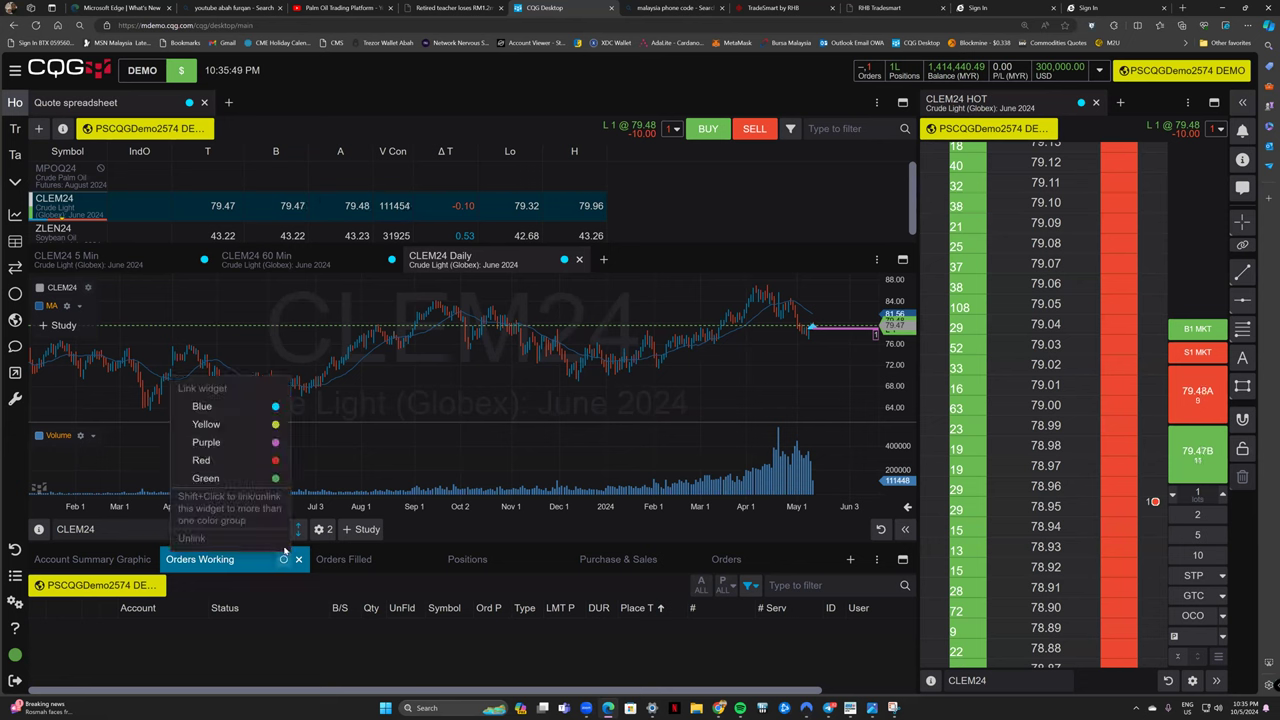
click(284, 648)
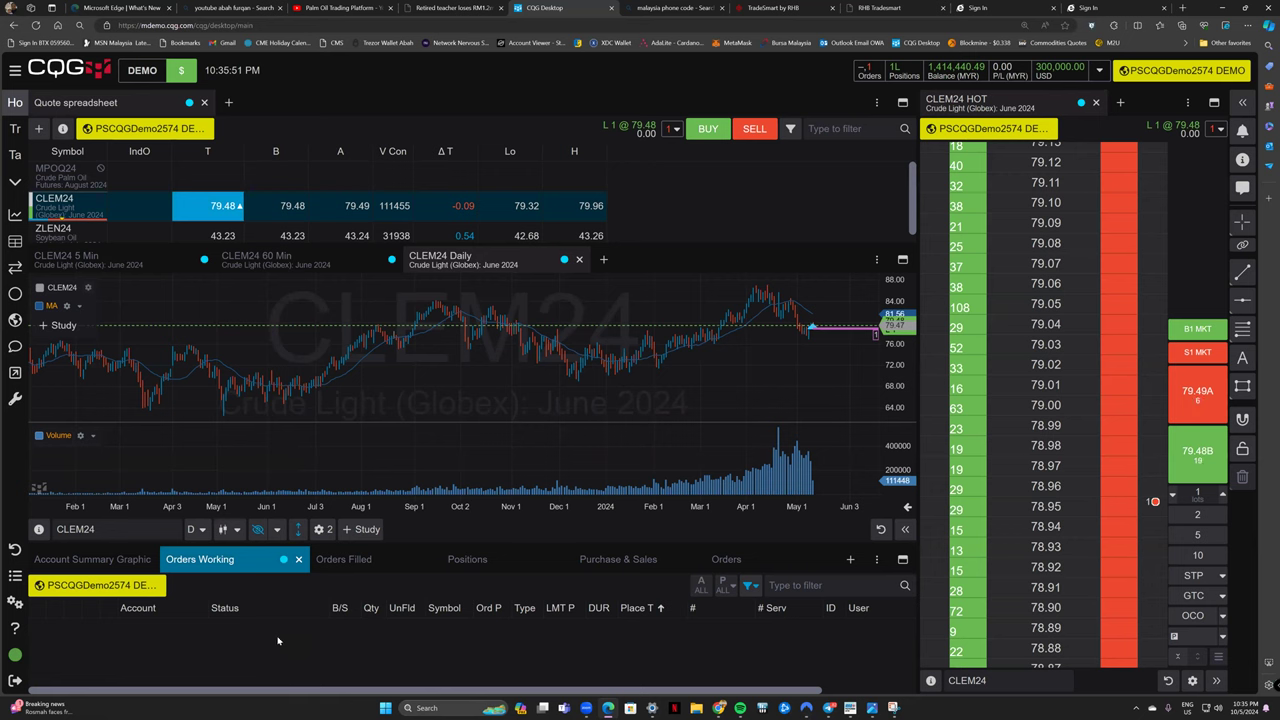
click(283, 562)
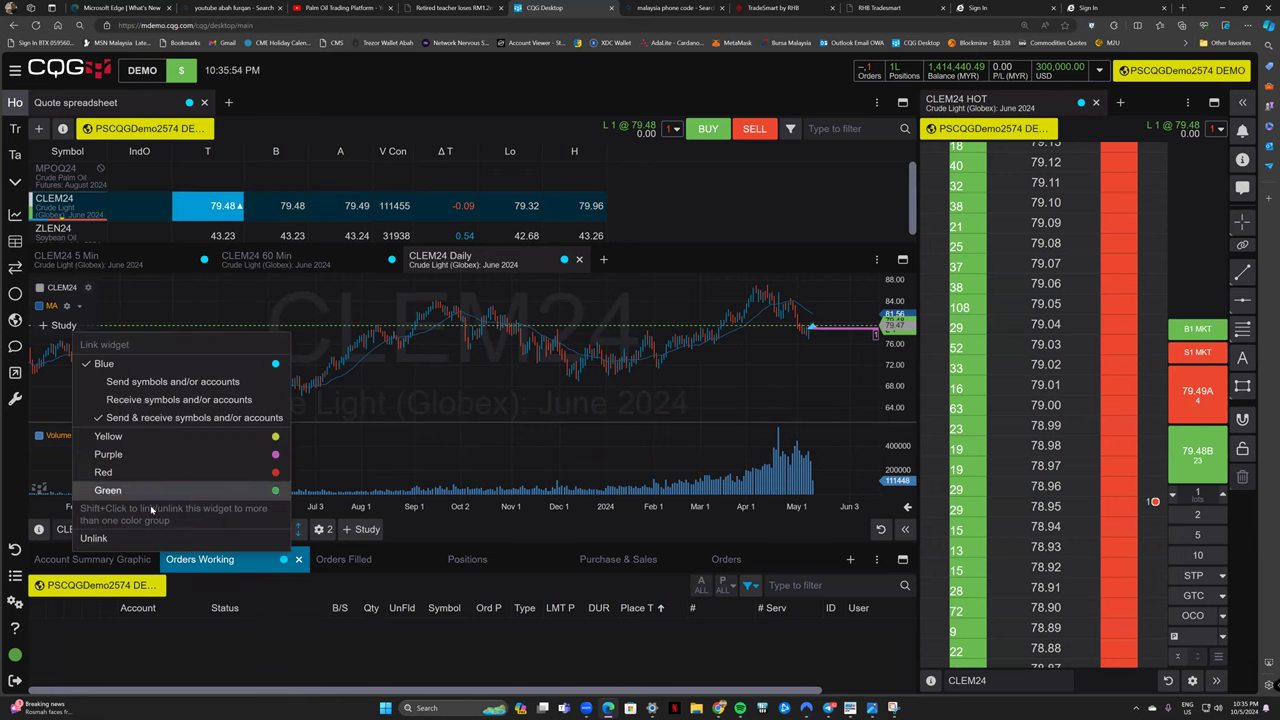
click(129, 542)
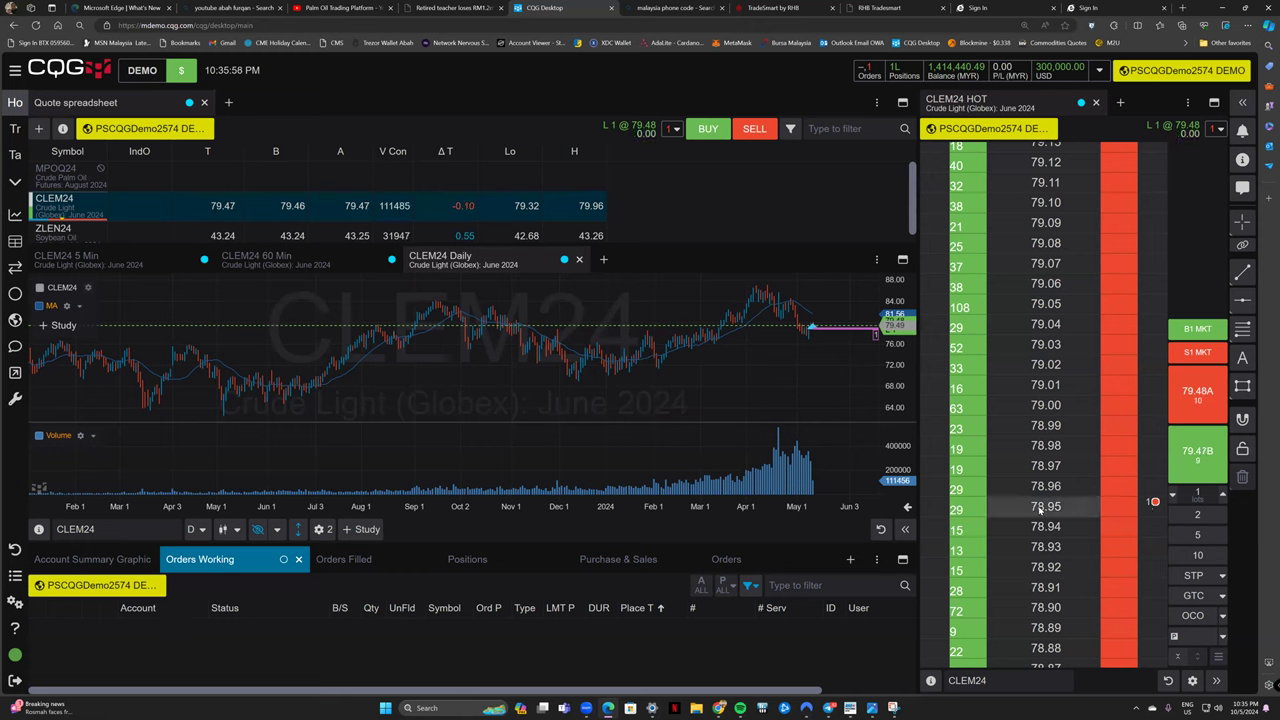
click(876, 80)
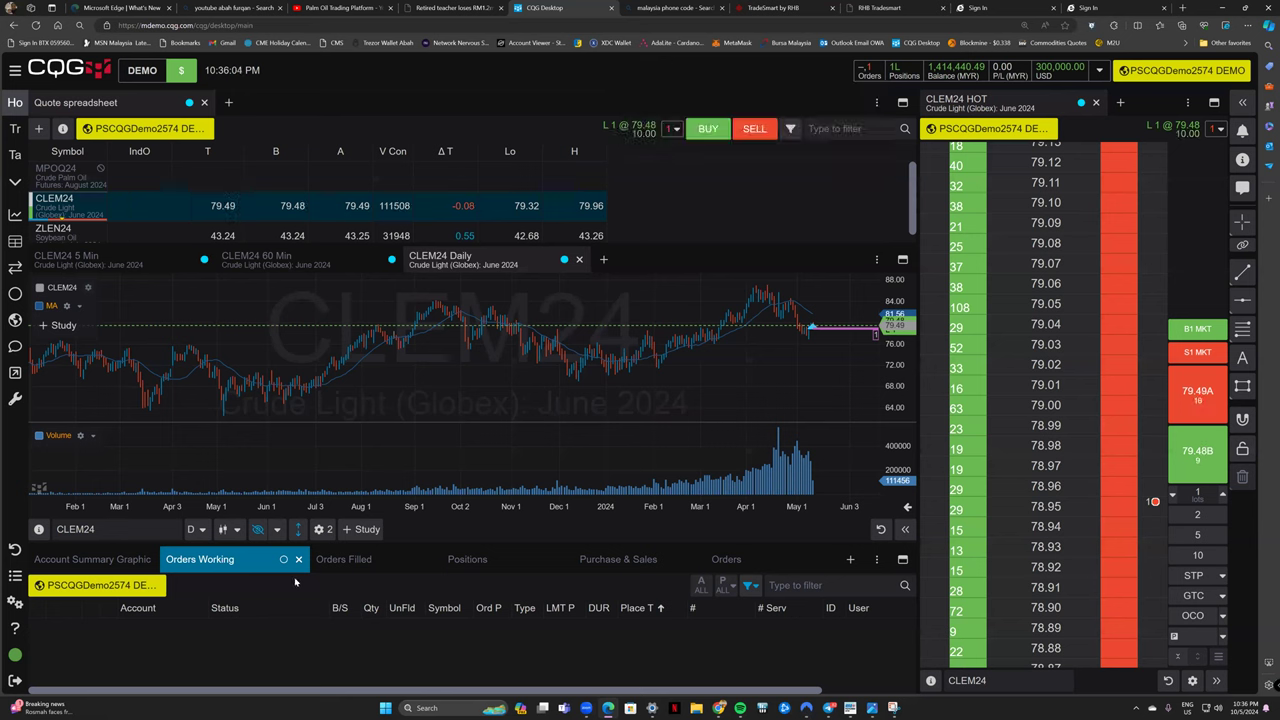
click(345, 560)
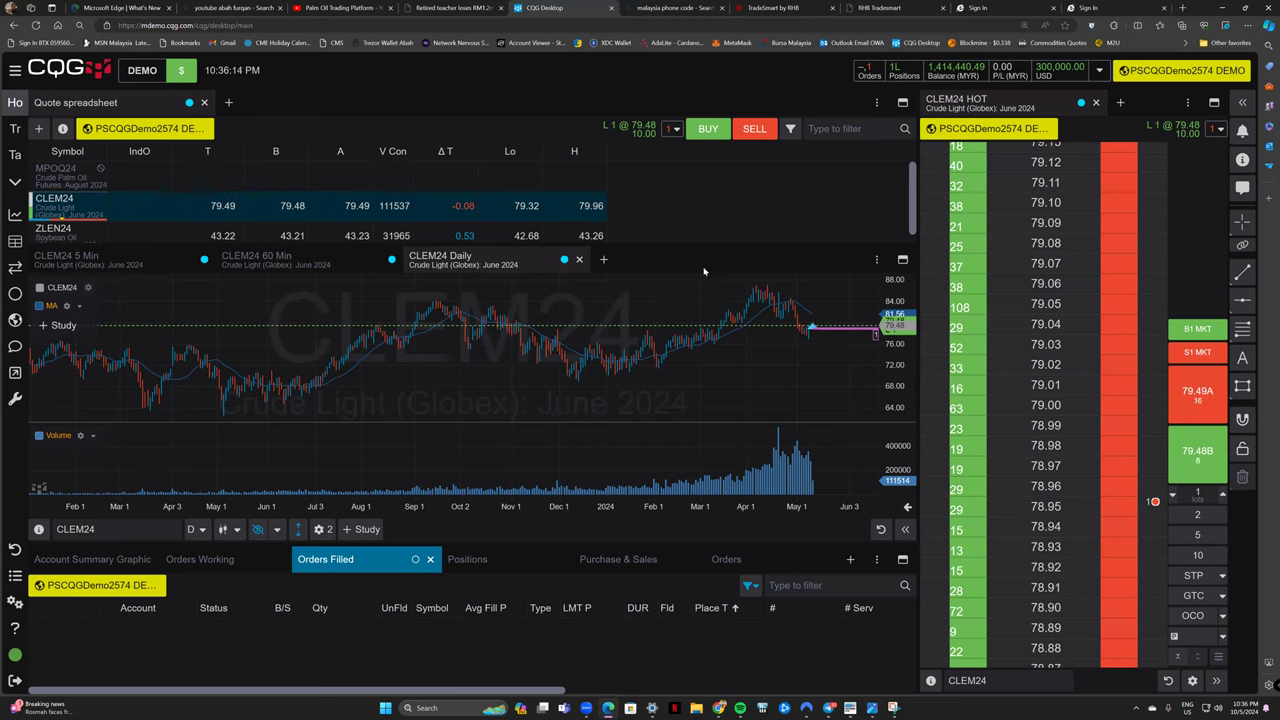
click(200, 559)
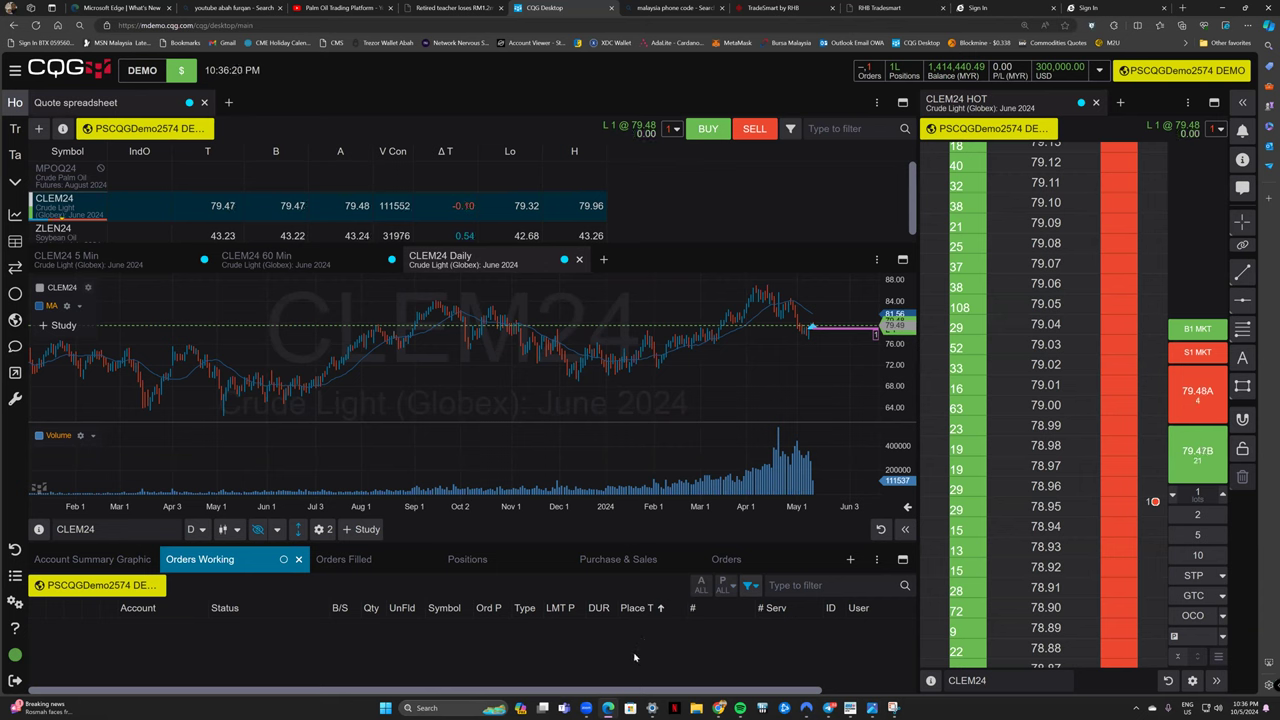
drag(634, 689, 656, 689)
scroll(1092, 474, up, 10)
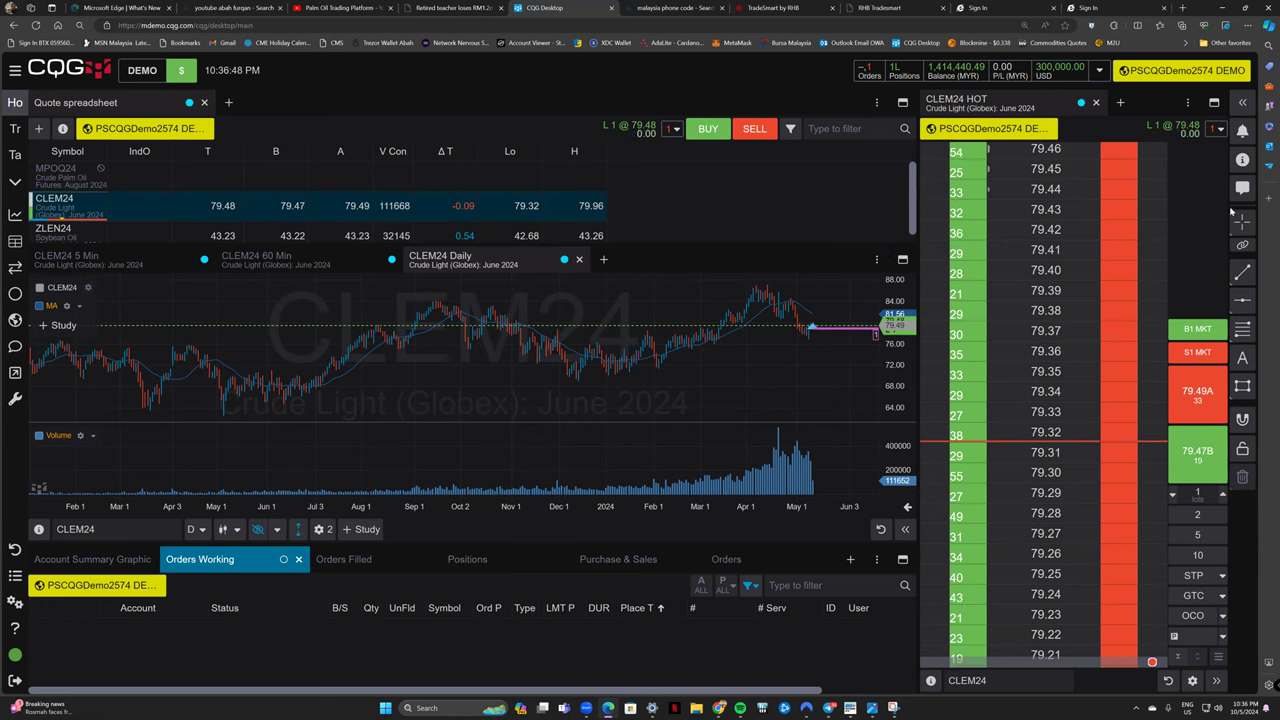
Step: Draw a horizontal line on the daily chart and lower it to about 83
click(1242, 301)
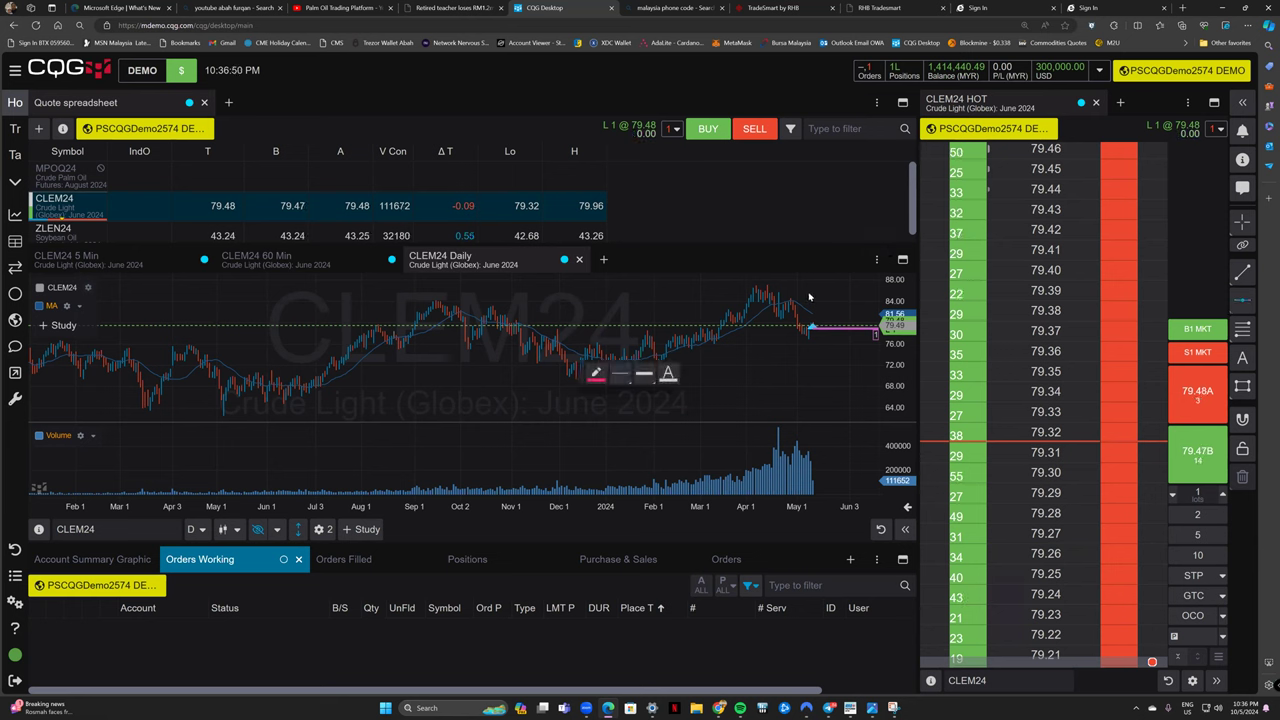
click(810, 298)
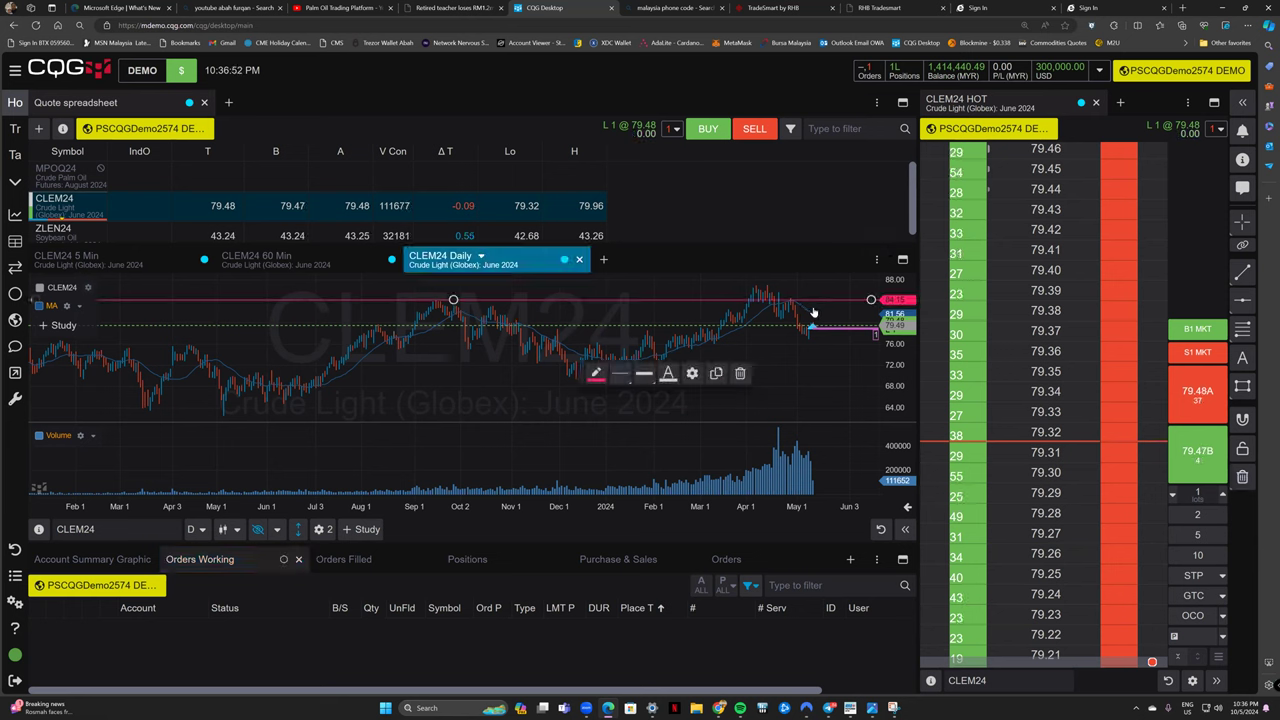
drag(830, 300, 831, 311)
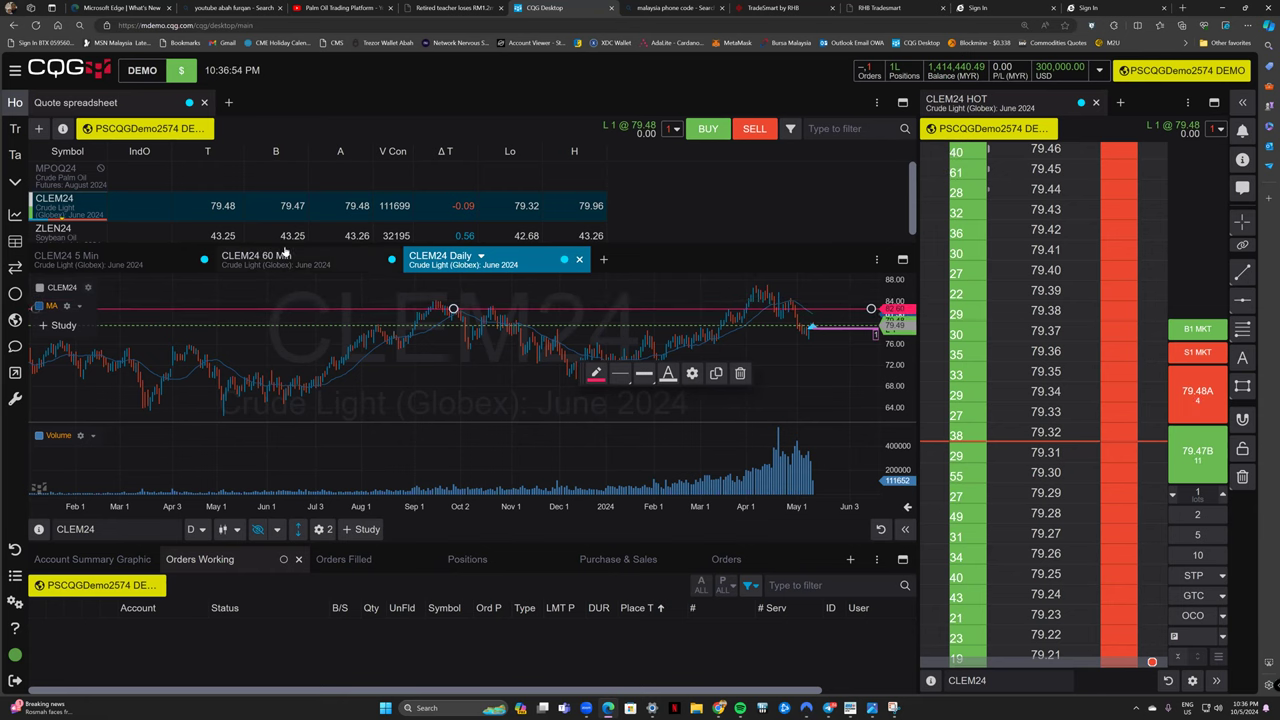
Step: Switch to the CLEM24 5 Min chart, then squeeze, reset, stretch and pan its scales
click(122, 261)
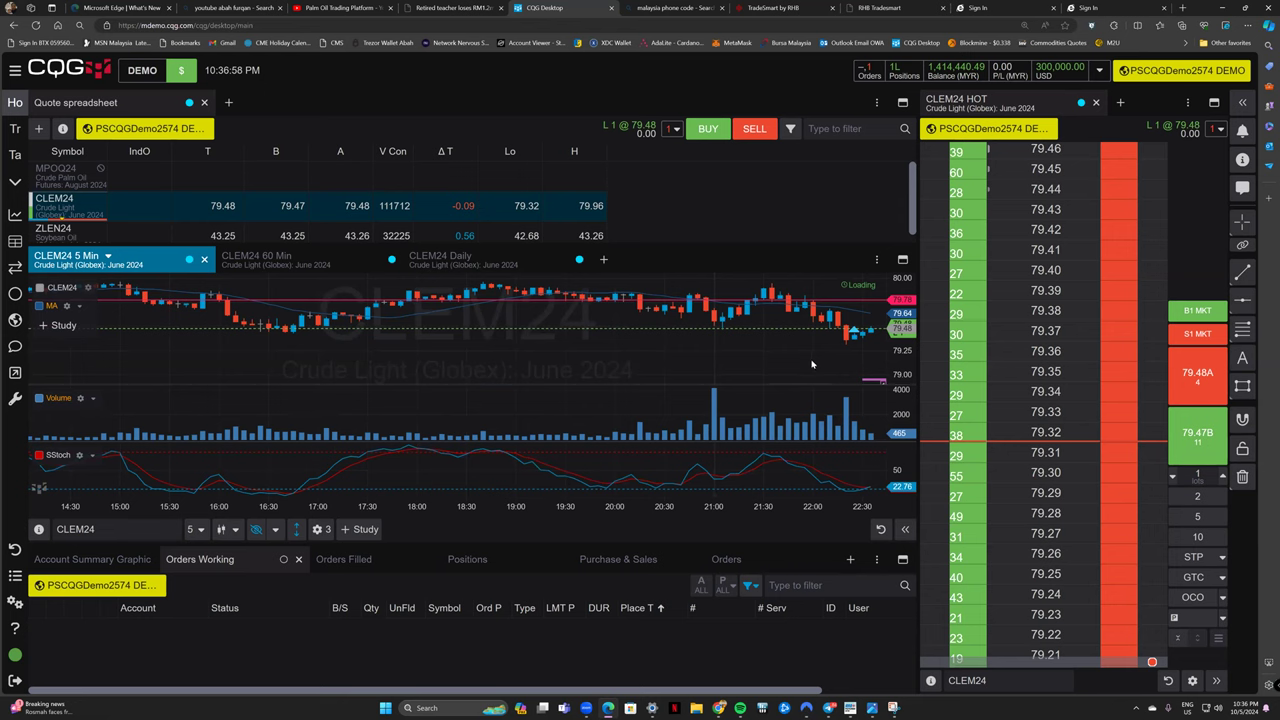
drag(747, 500, 543, 490)
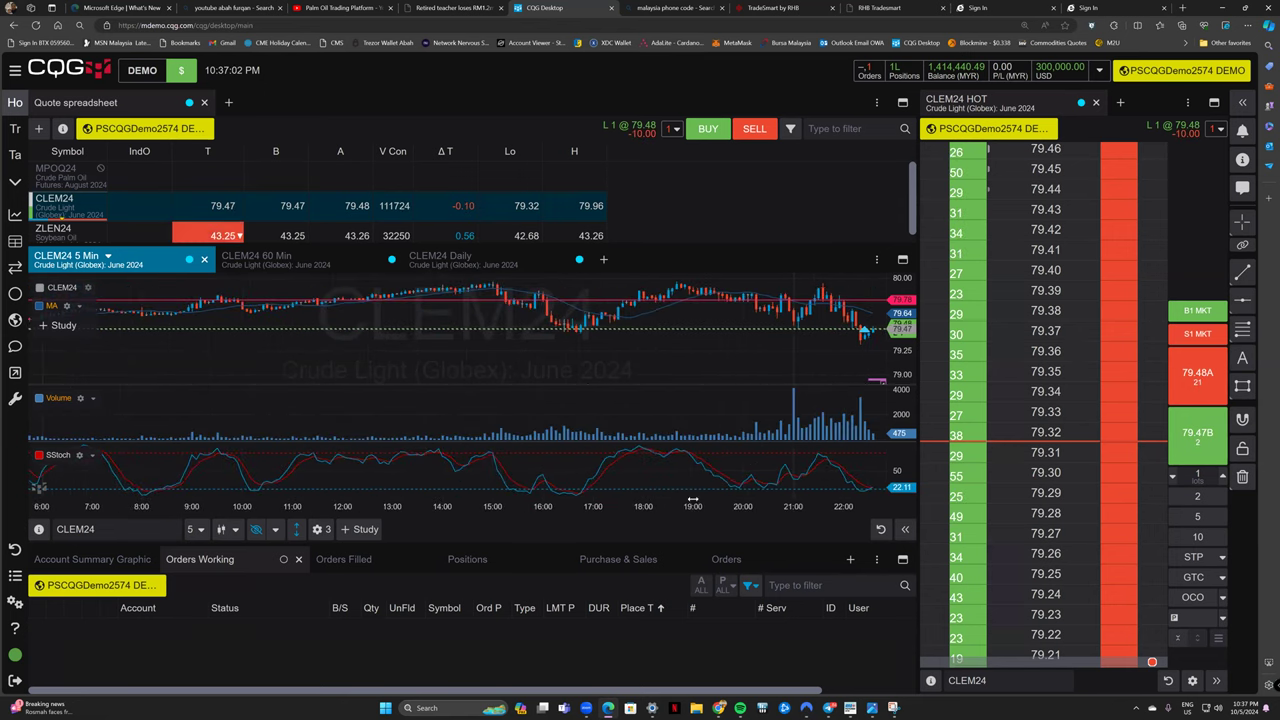
click(882, 530)
drag(825, 409, 782, 409)
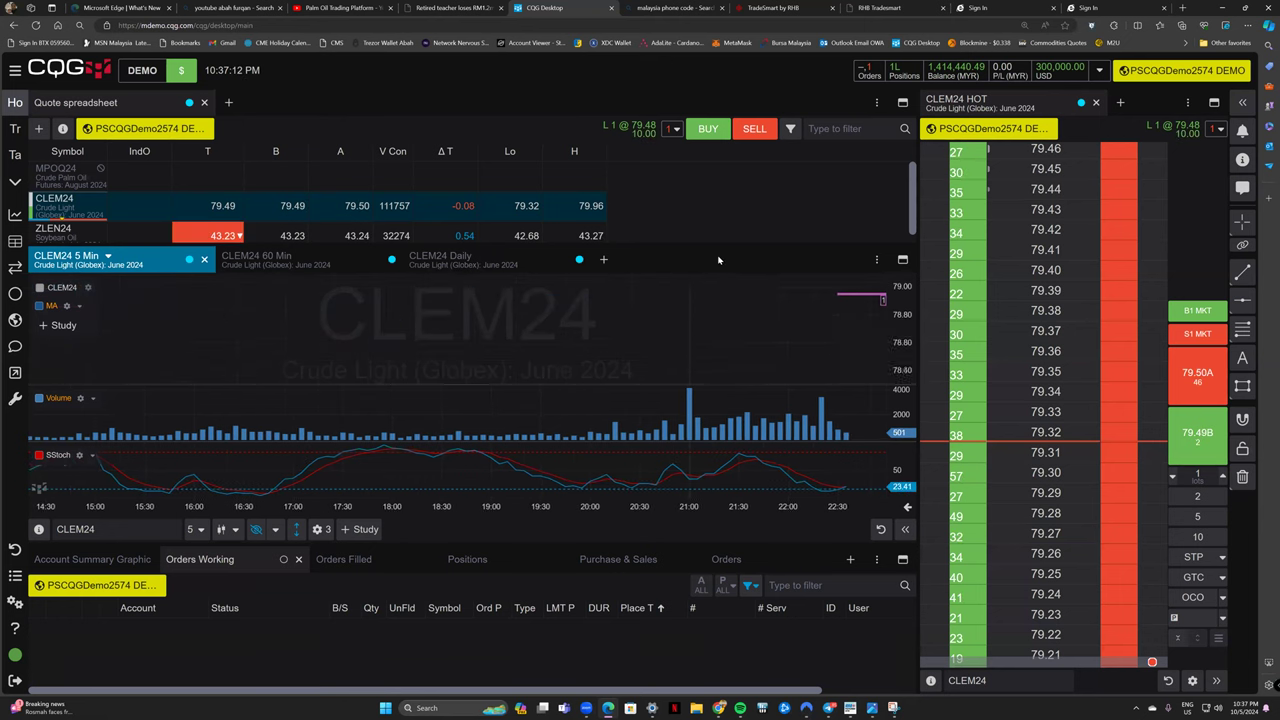
drag(911, 340, 873, 345)
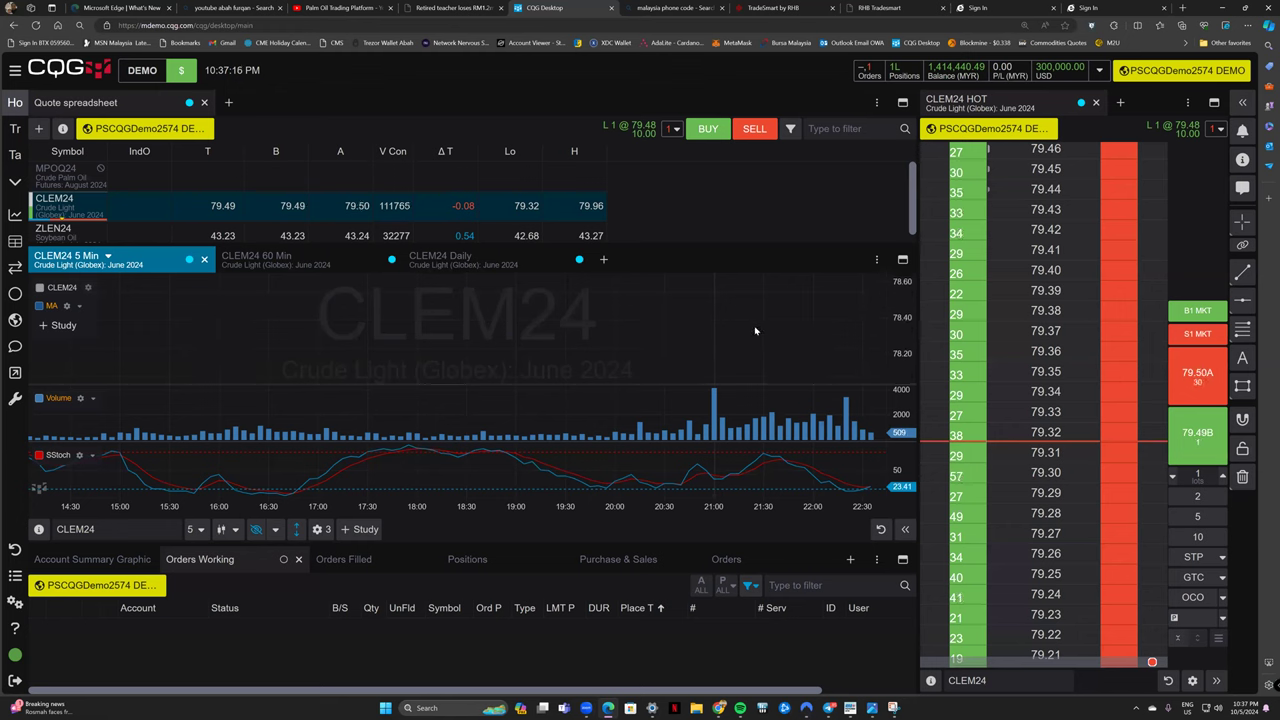
drag(747, 328, 737, 320)
drag(826, 488, 810, 482)
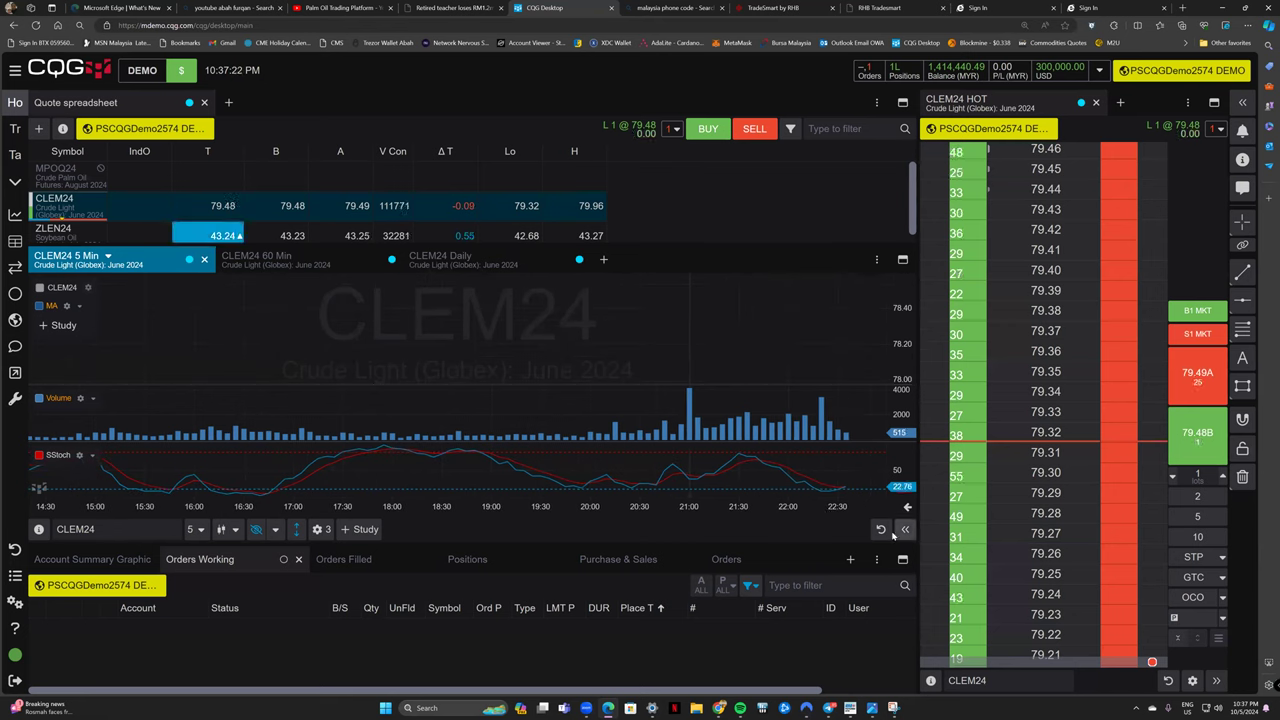
Step: Restore the 5-minute chart's default fitted view and zoom it in and out
click(880, 530)
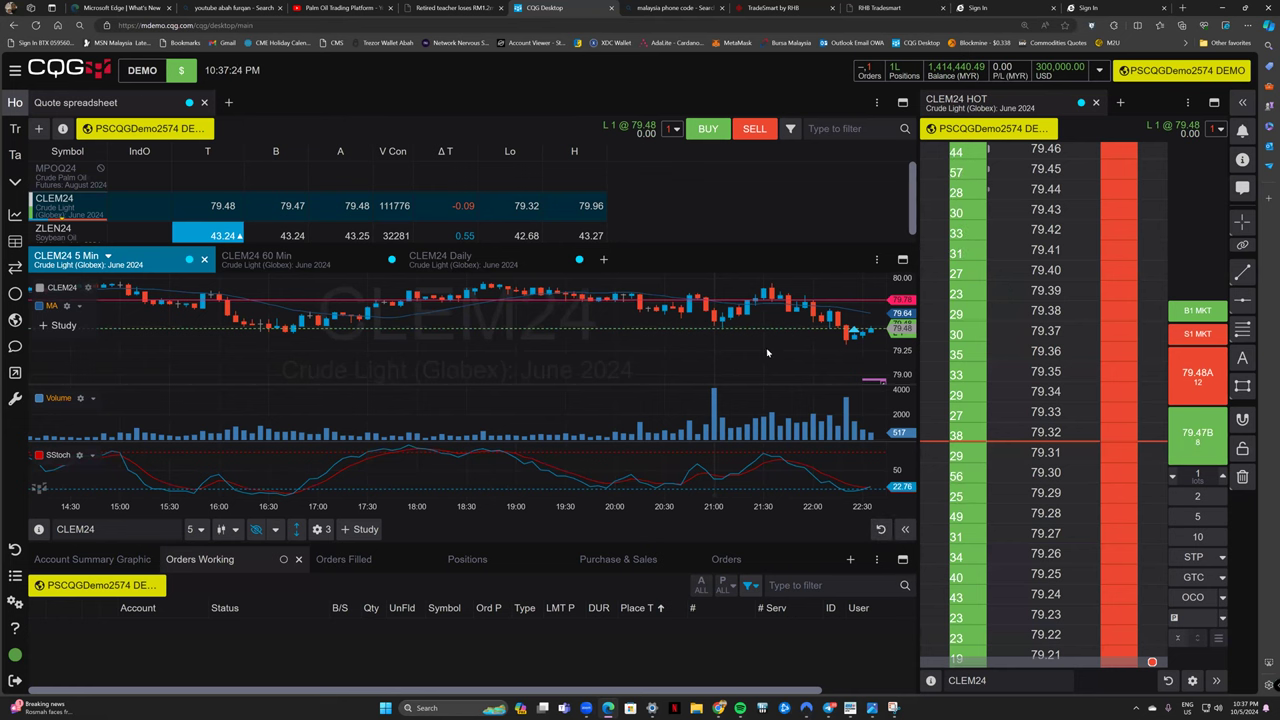
scroll(780, 352, down, 3)
scroll(780, 352, down, 3)
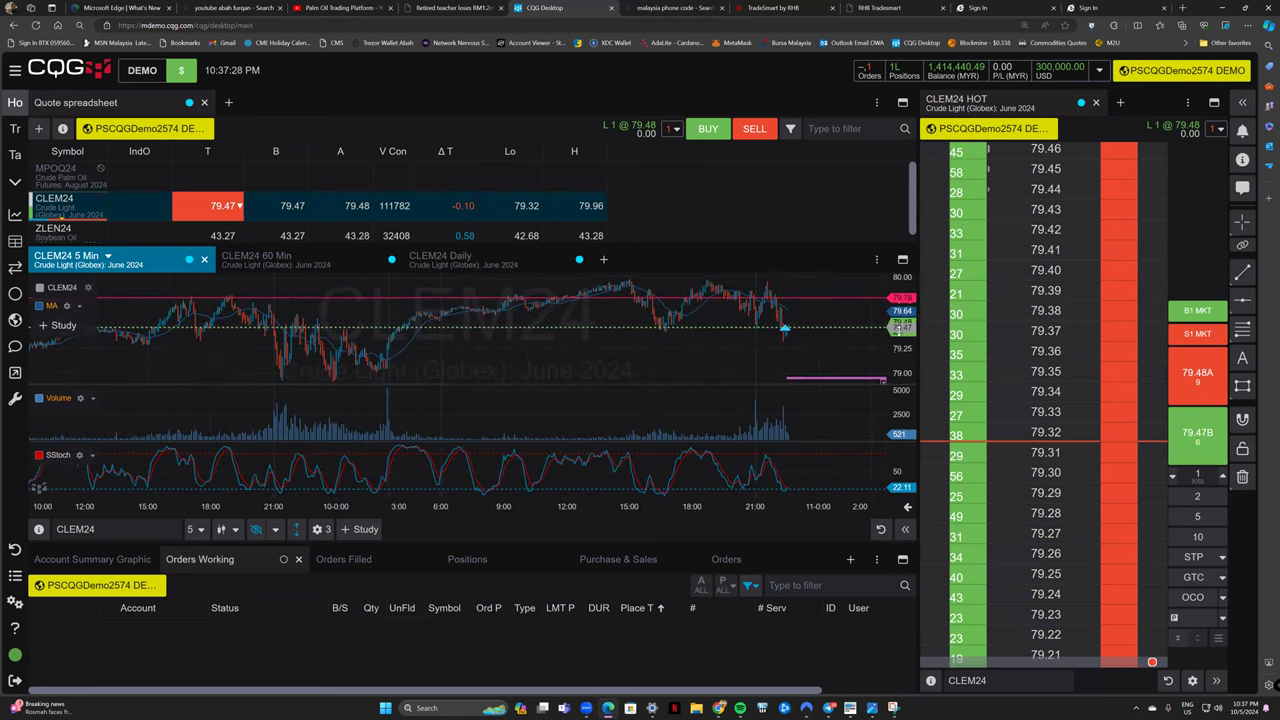
scroll(846, 320, down, 3)
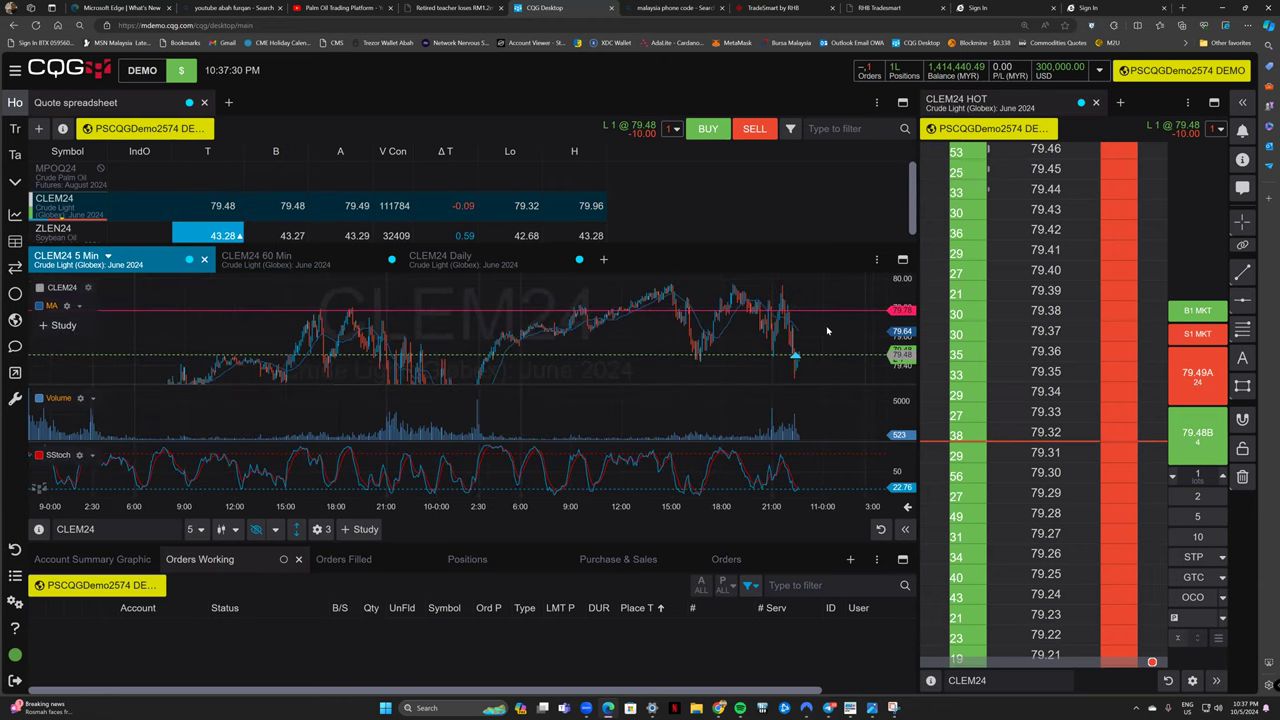
scroll(827, 331, up, 1)
scroll(786, 360, up, 2)
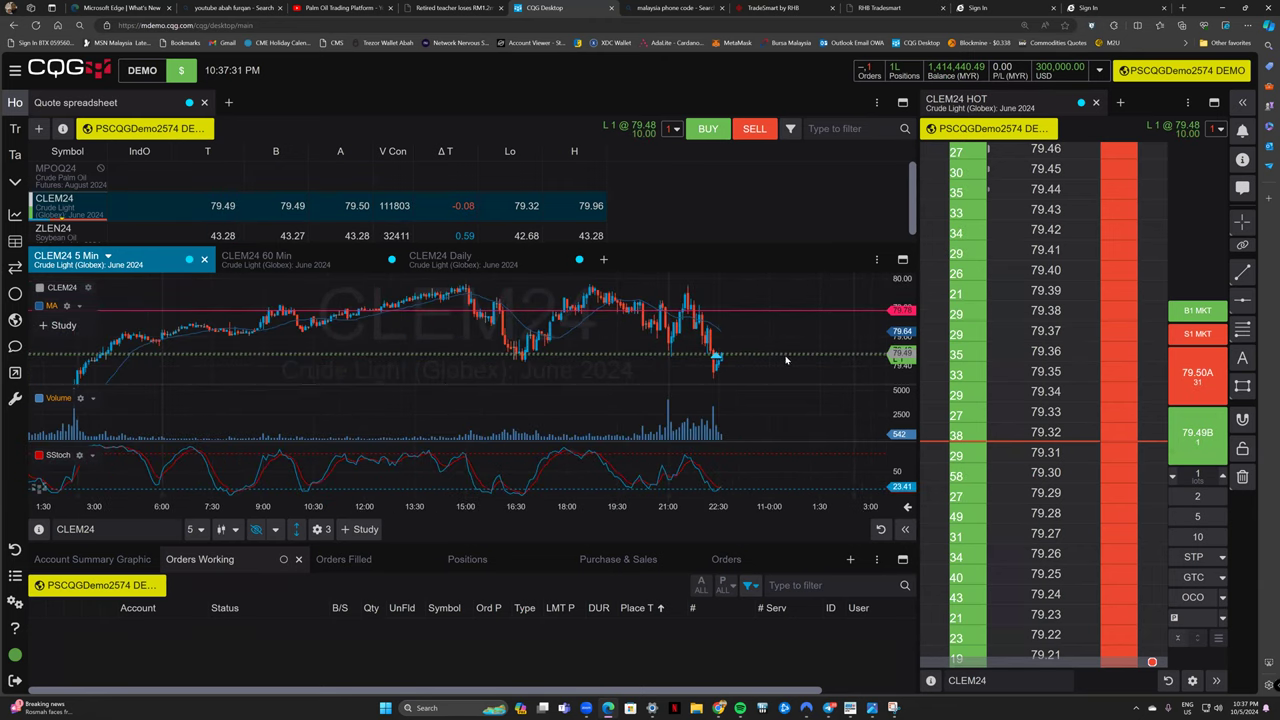
Step: Remove the SStoch and Volume studies from the chart, then select the pink horizontal line
click(92, 455)
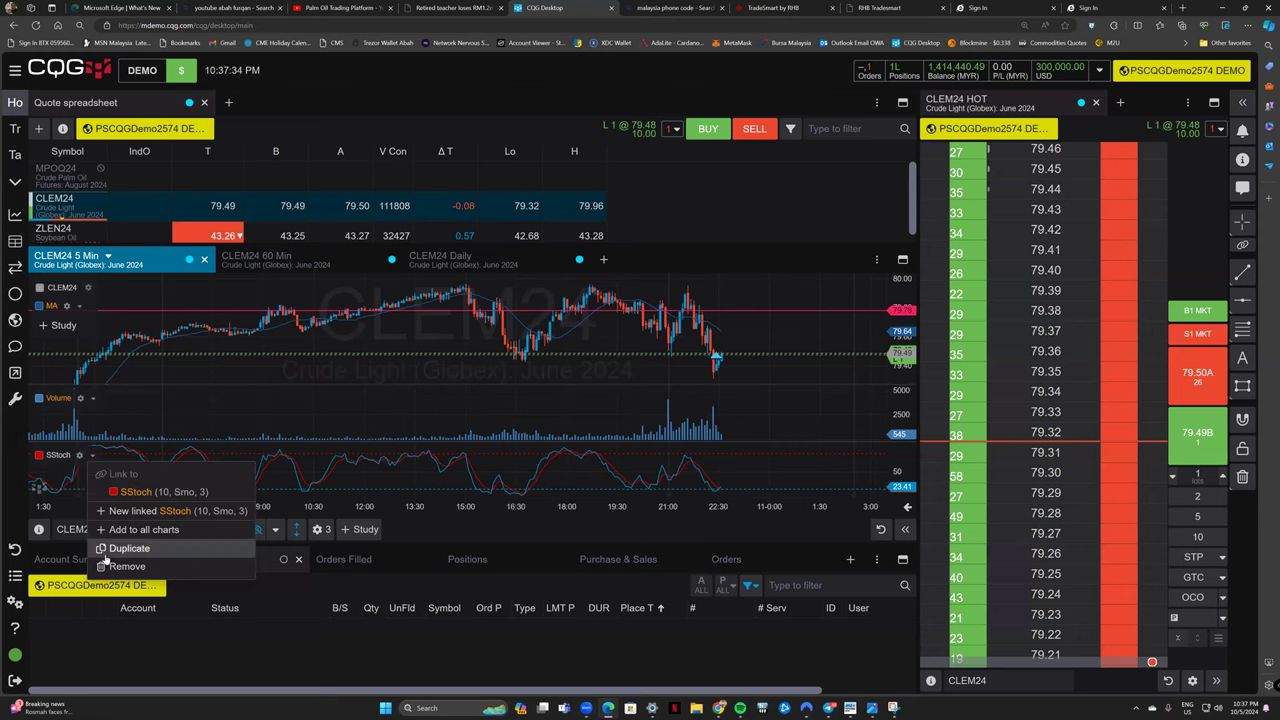
click(112, 566)
click(92, 435)
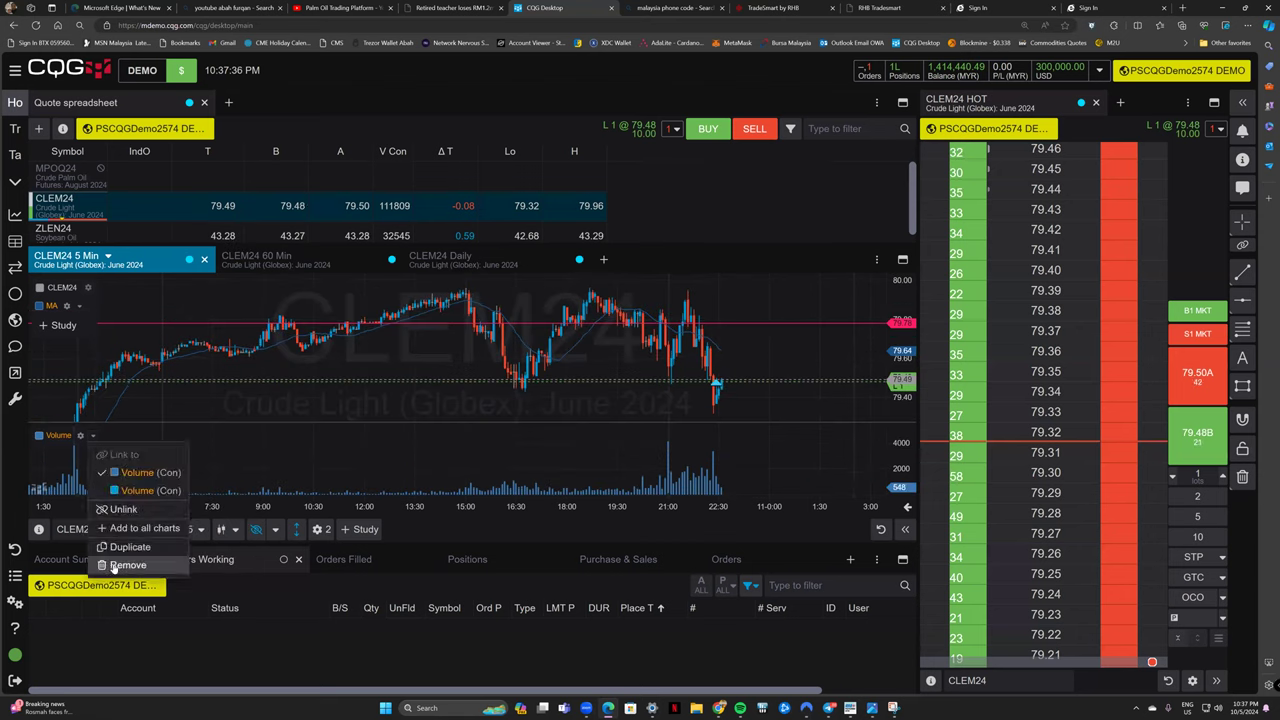
click(113, 566)
scroll(826, 399, up, 5)
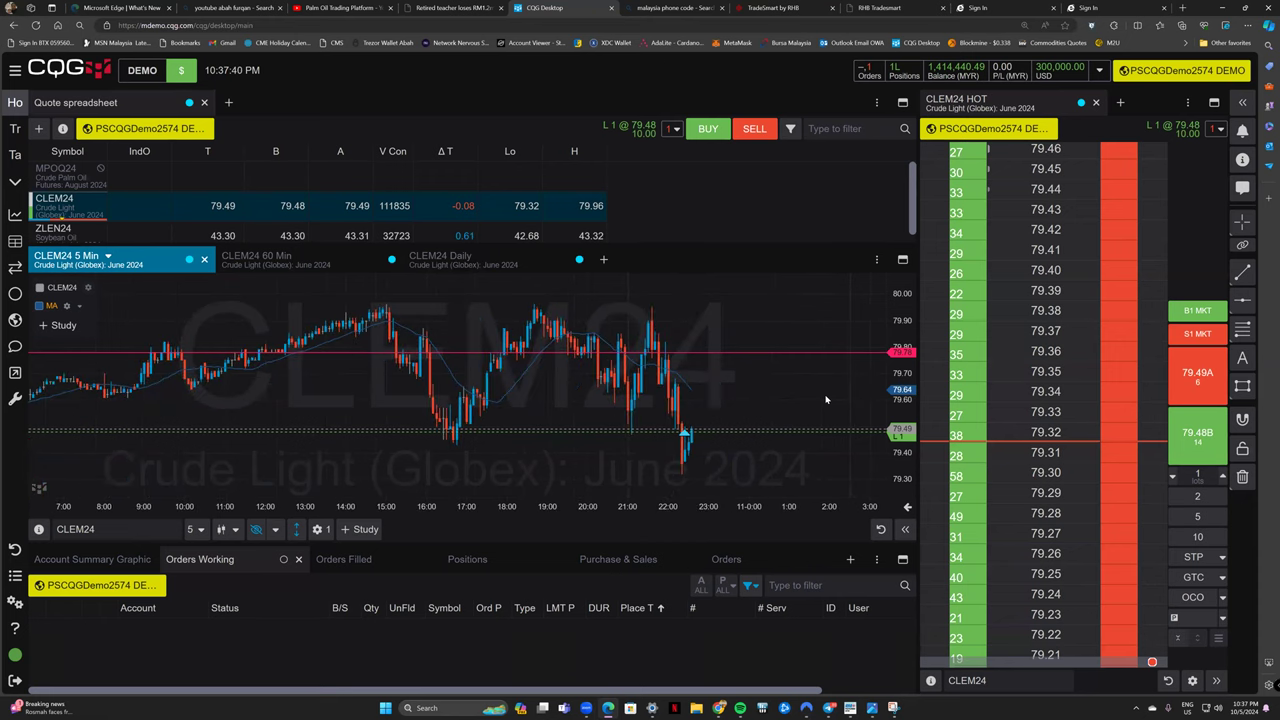
scroll(790, 375, up, 2)
click(767, 354)
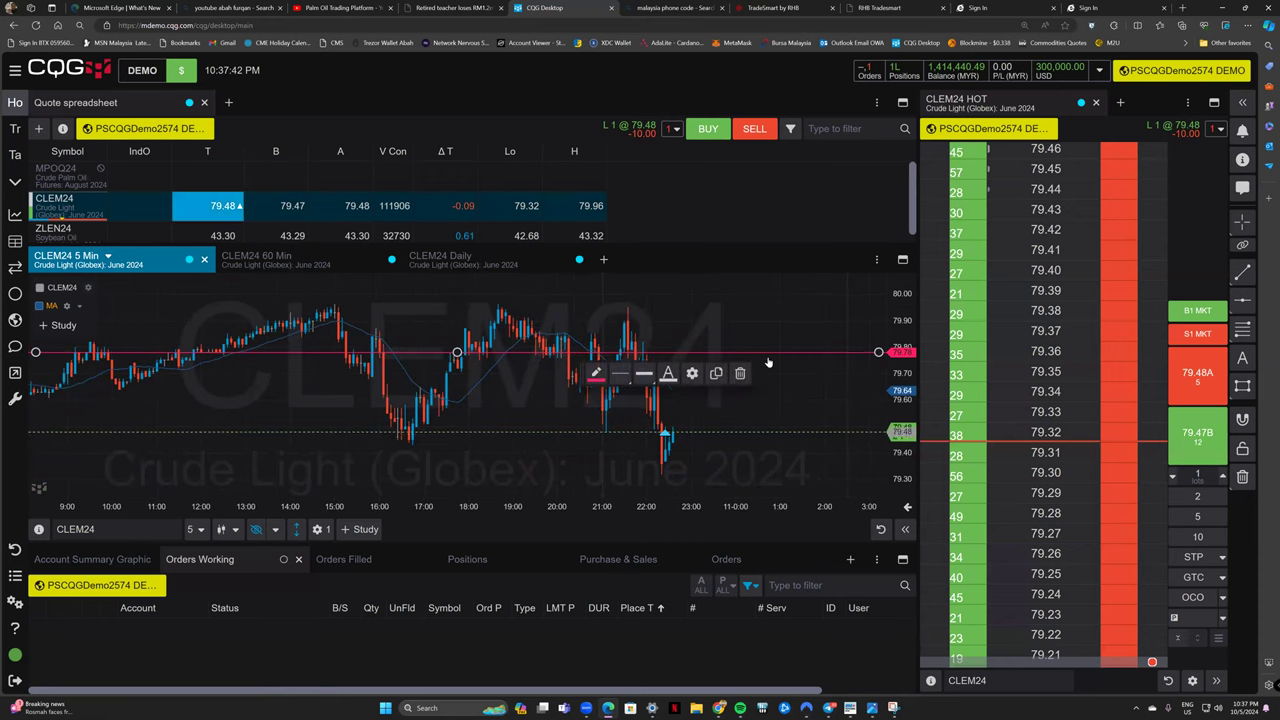
Step: Drag the pink horizontal line down to 79.77 and deselect it
drag(786, 358, 789, 359)
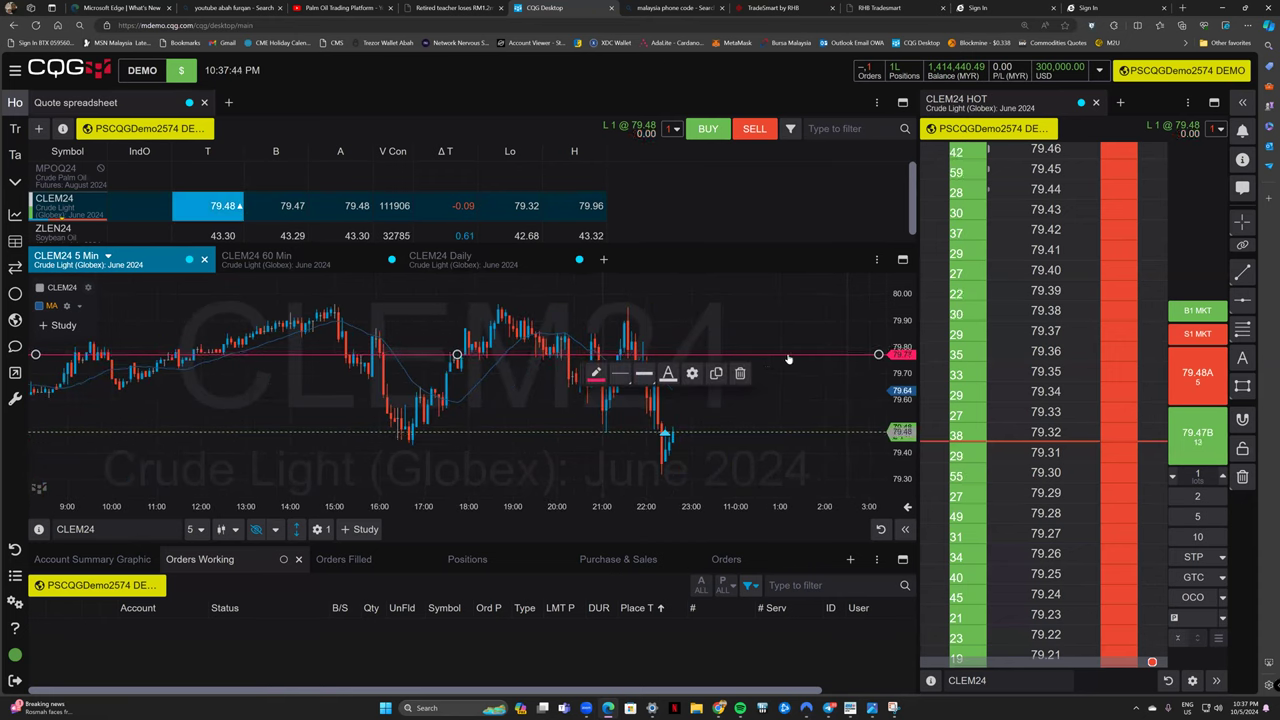
click(670, 432)
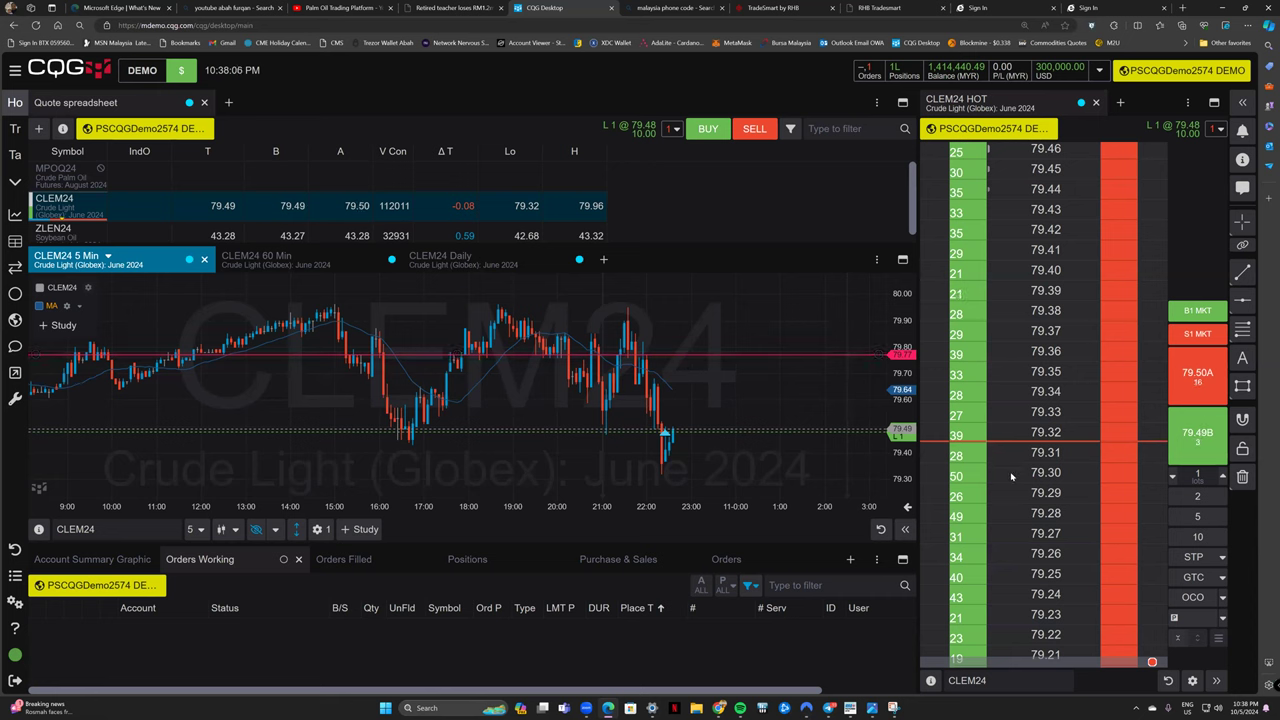
scroll(1010, 475, down, 10)
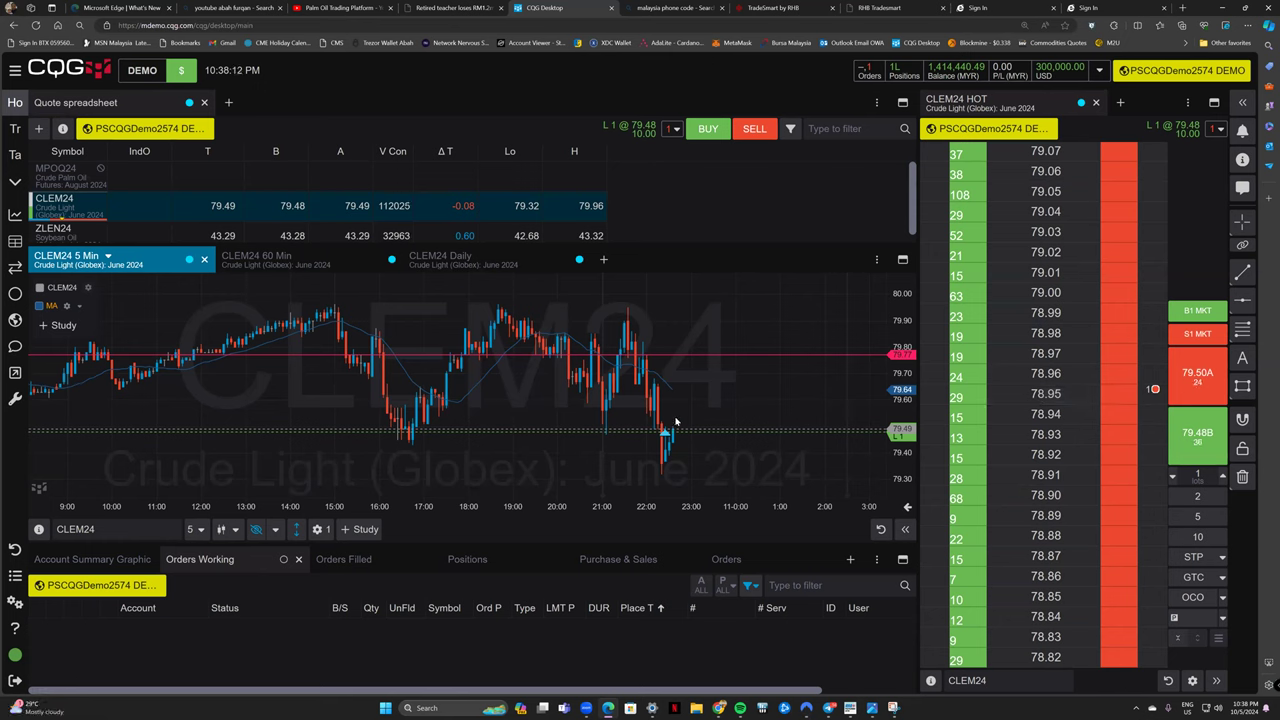
Step: Pan the chart to lower prices and drag the sell stop from 78.95 to 78.98
drag(733, 488, 751, 360)
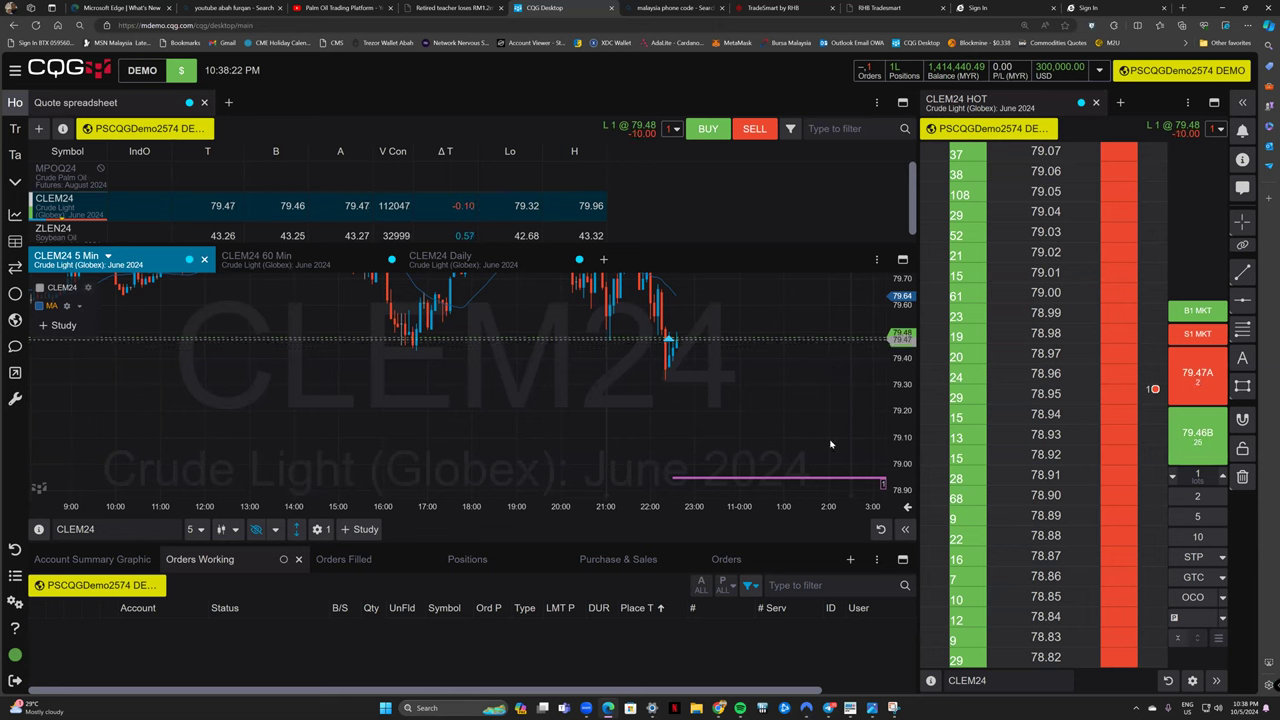
drag(1154, 390, 1154, 337)
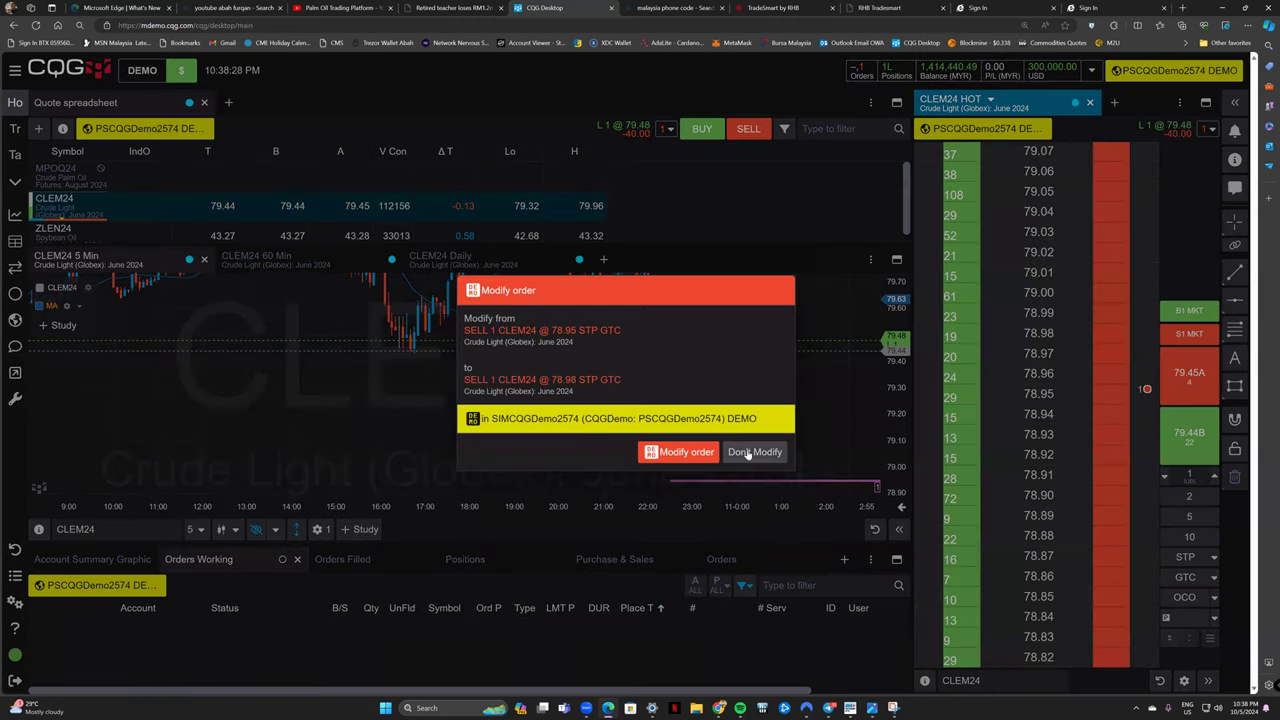
Step: Decline the 78.98 change, then move the sell stop to 79.06 and on to 79.22
click(748, 453)
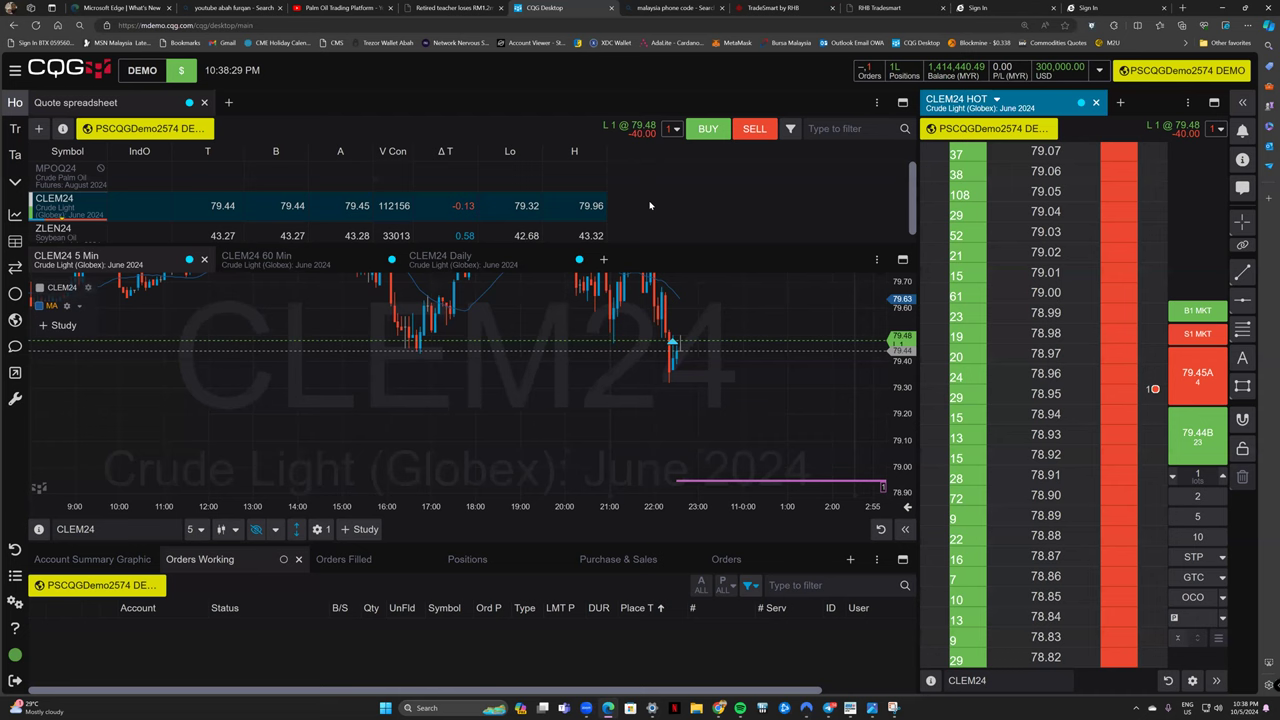
drag(1154, 388, 1152, 171)
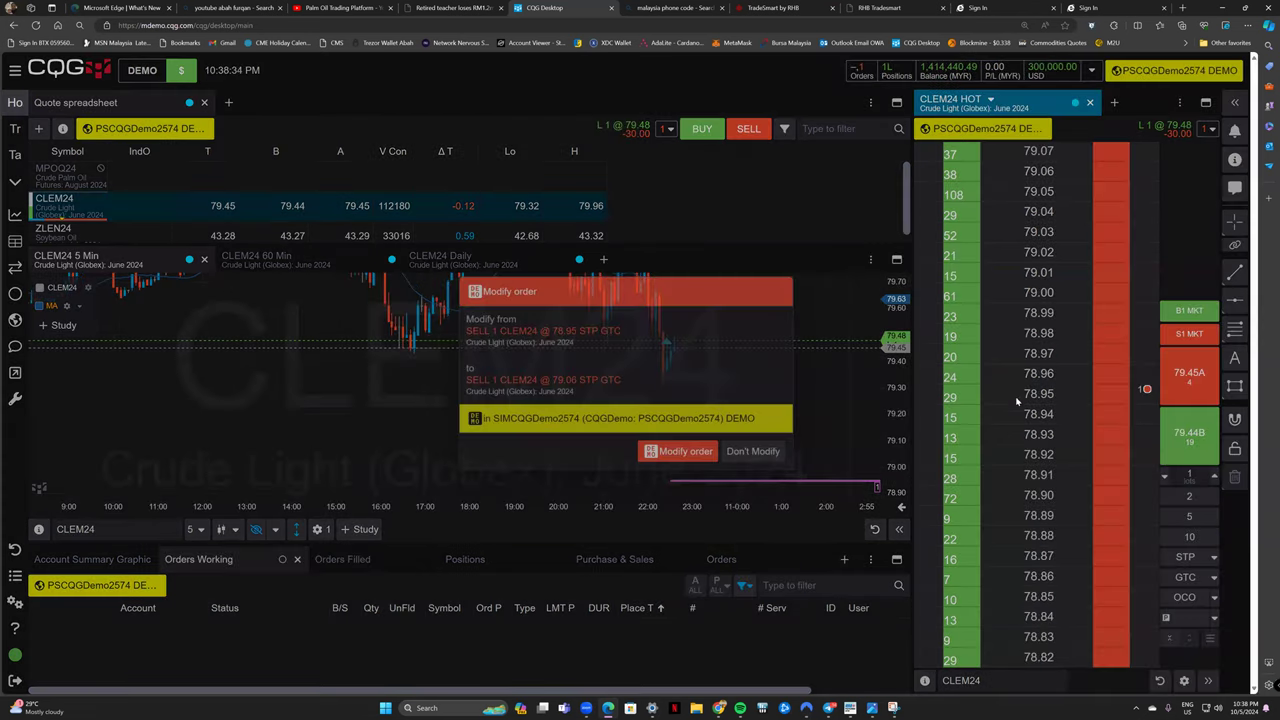
click(700, 450)
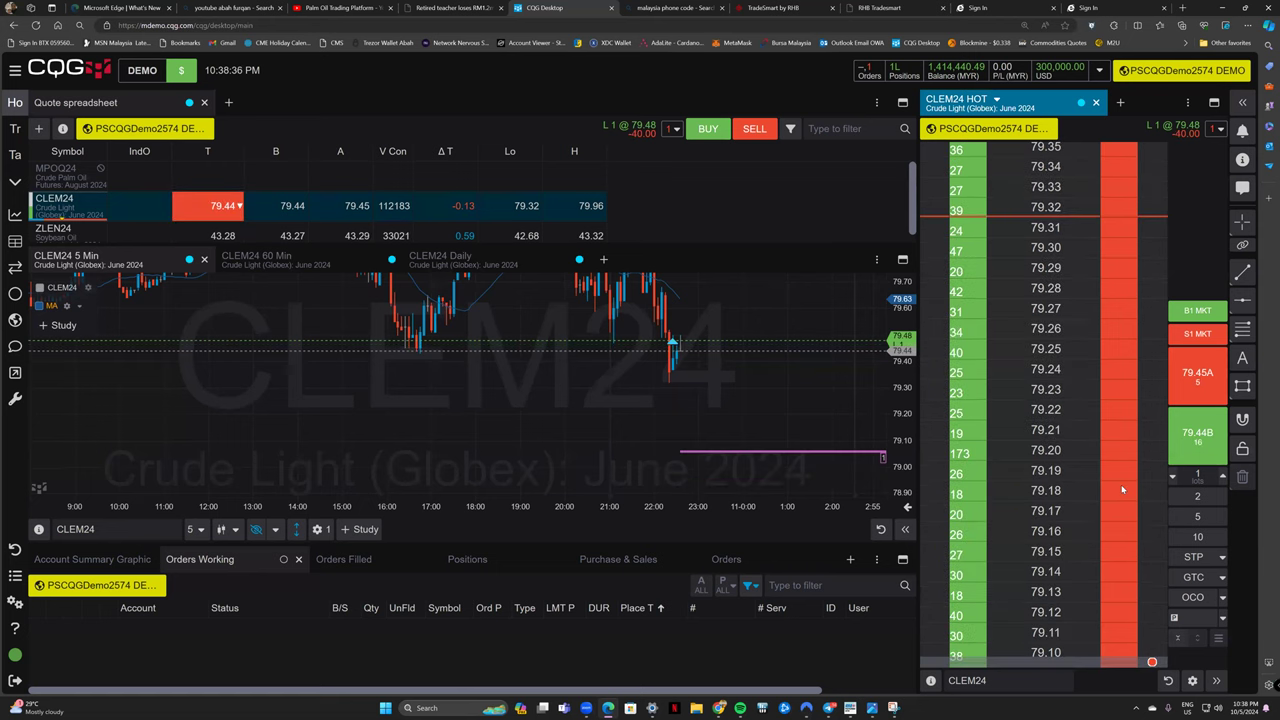
scroll(1127, 498, down, 4)
drag(1148, 507, 1148, 184)
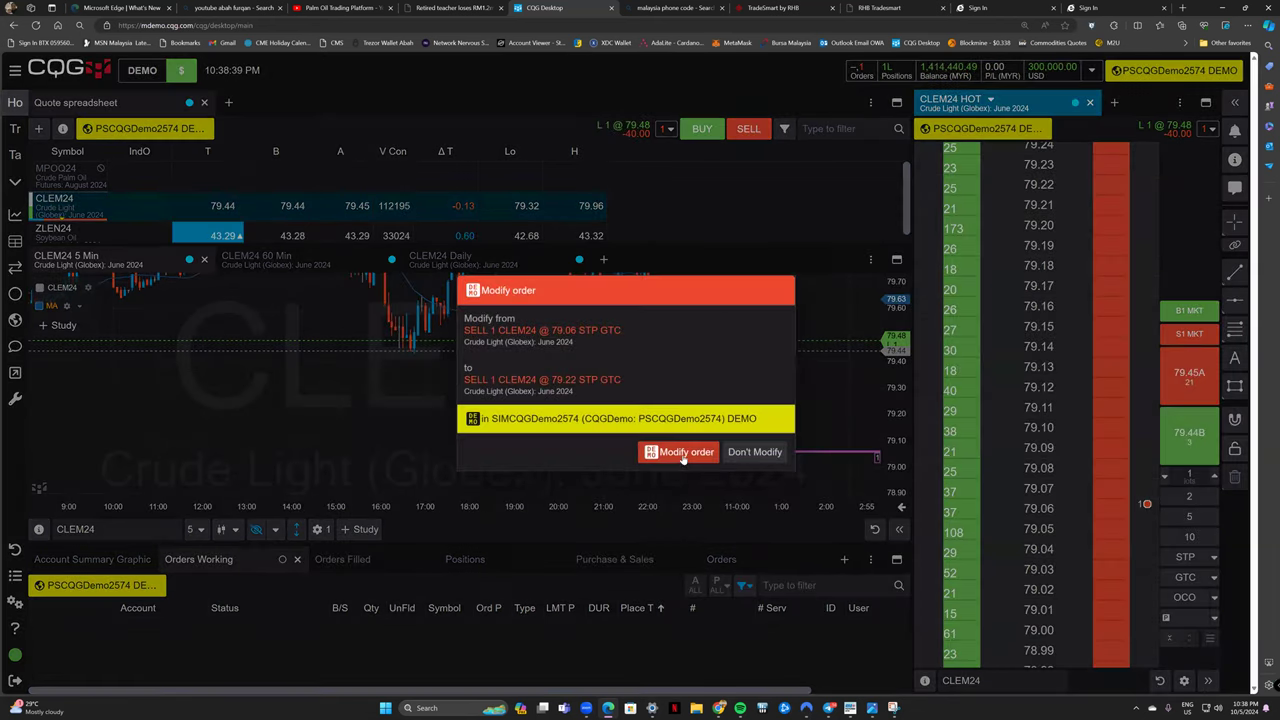
click(683, 453)
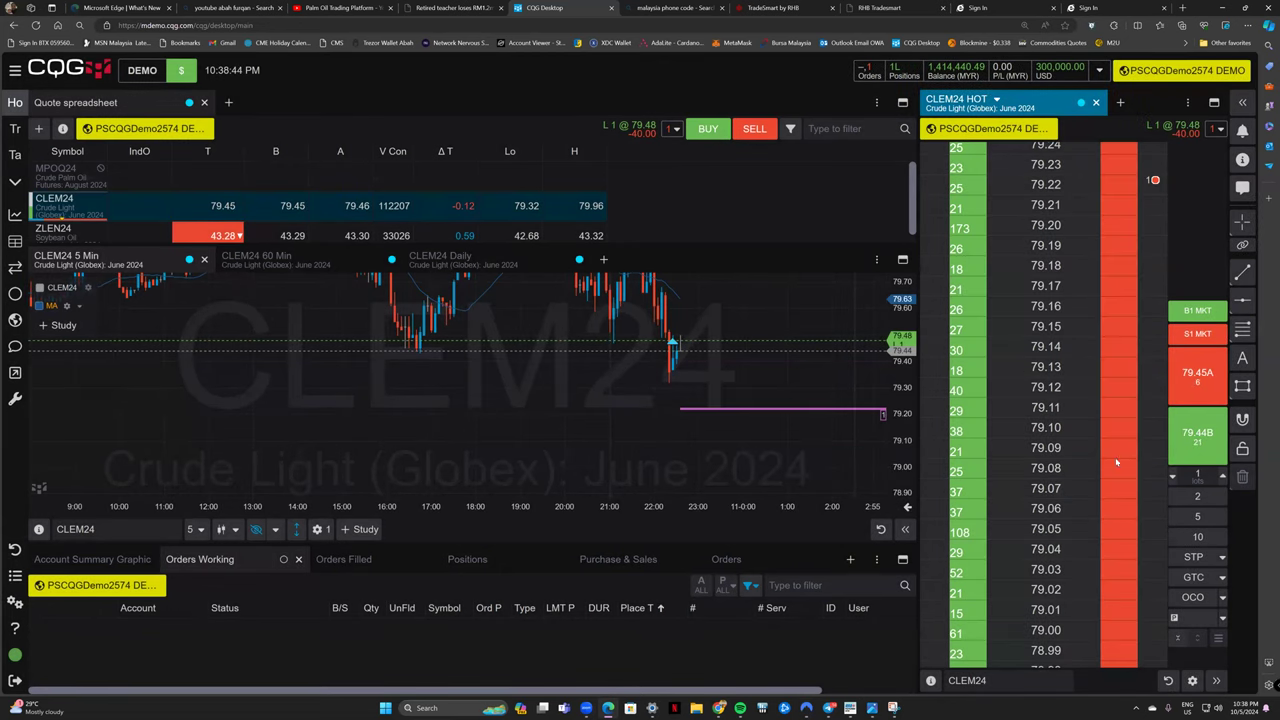
scroll(1117, 462, up, 5)
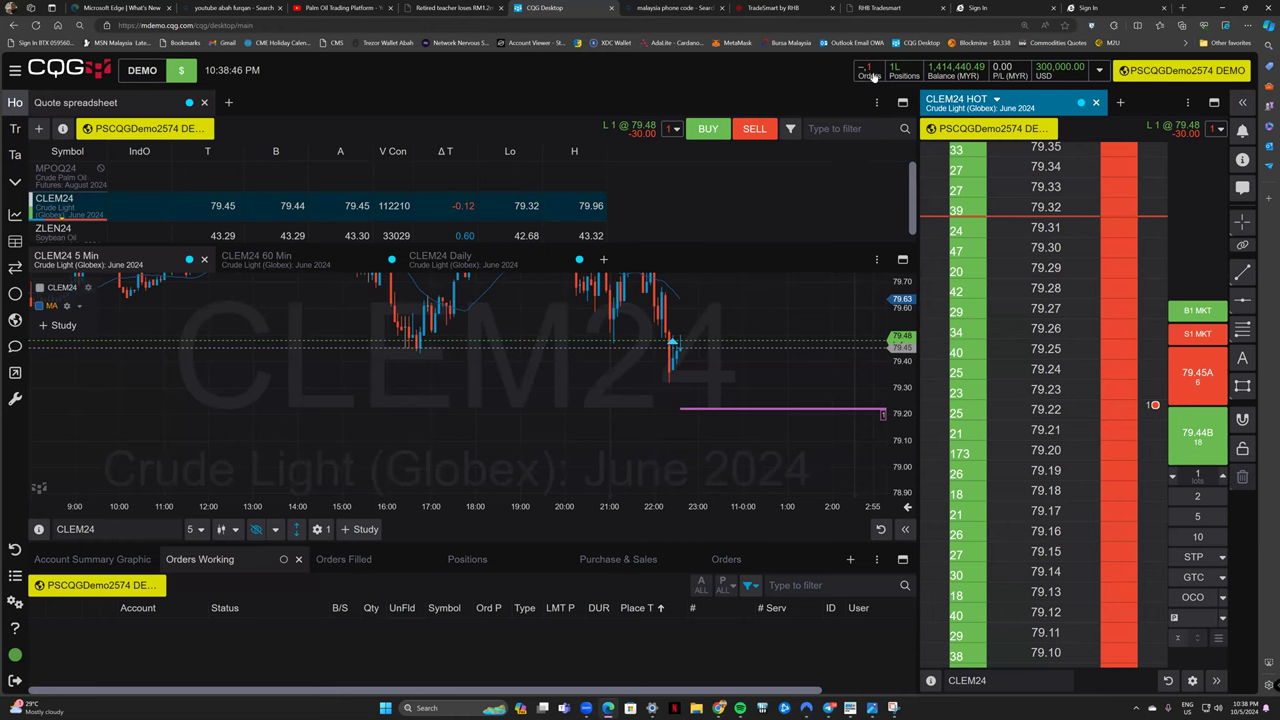
Step: From the working-orders list, choose Modify order for the 79.22 sell stop
click(871, 75)
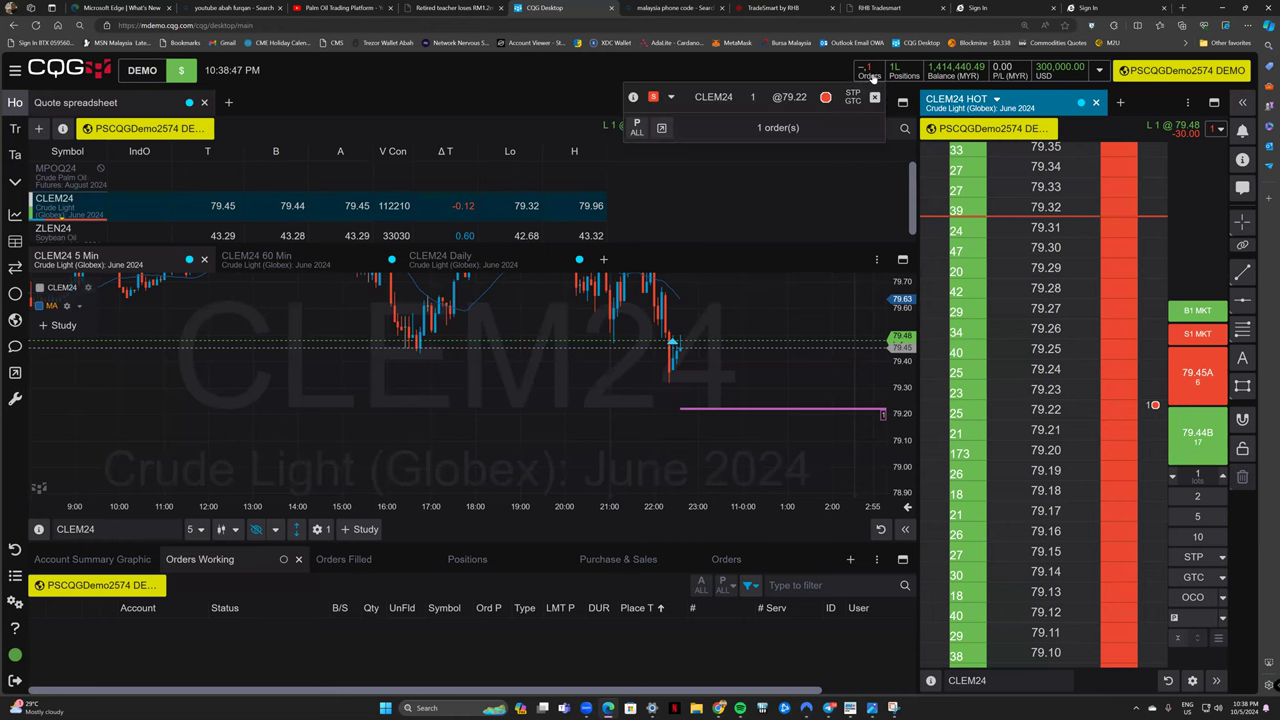
click(672, 98)
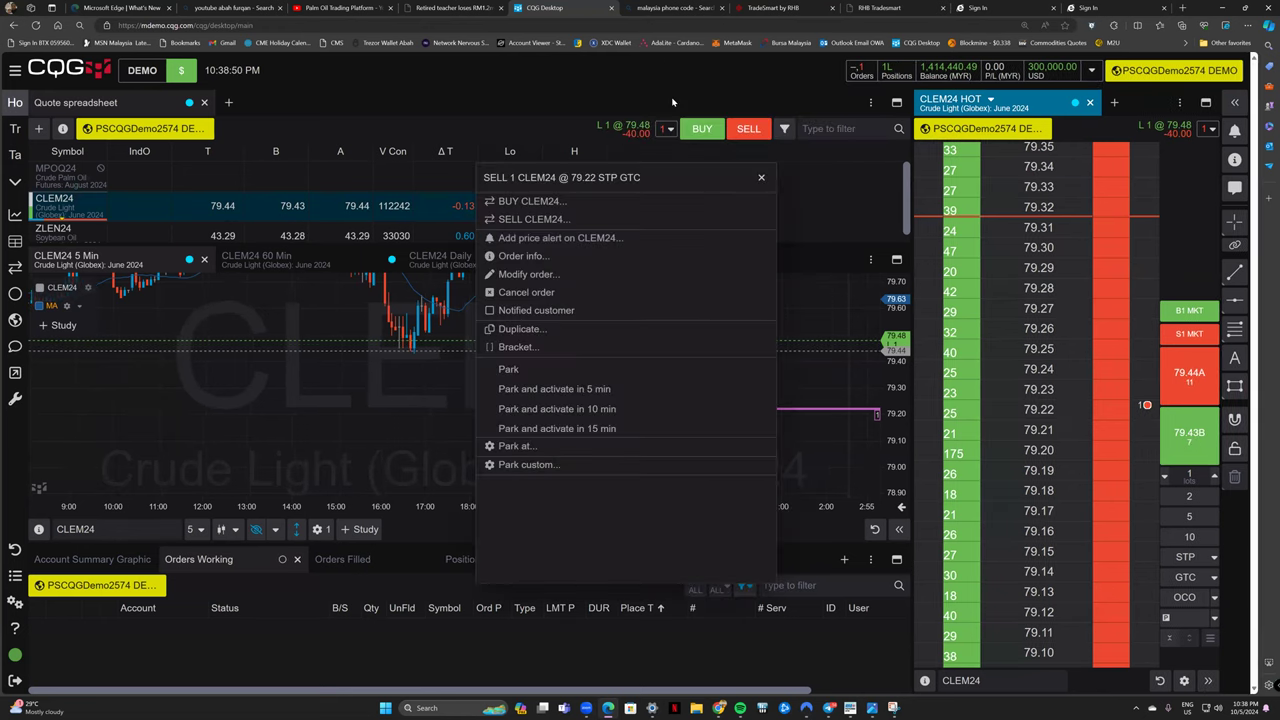
click(763, 178)
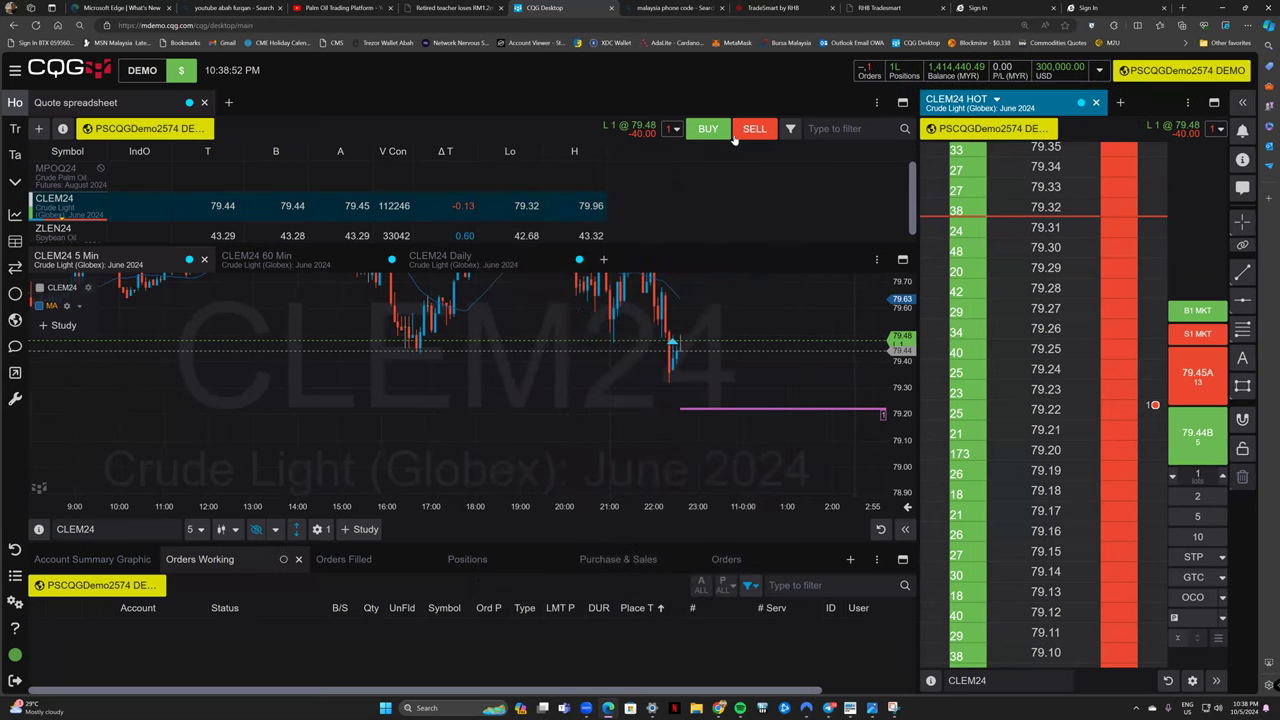
click(870, 75)
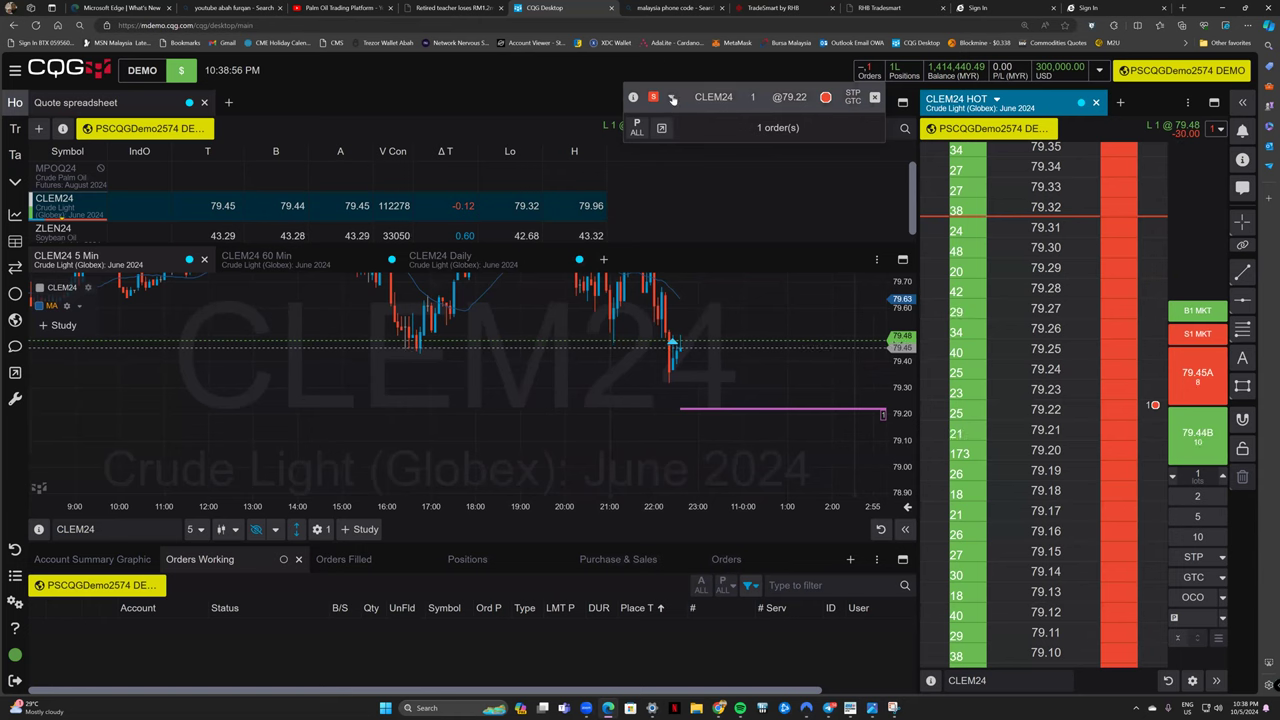
click(672, 97)
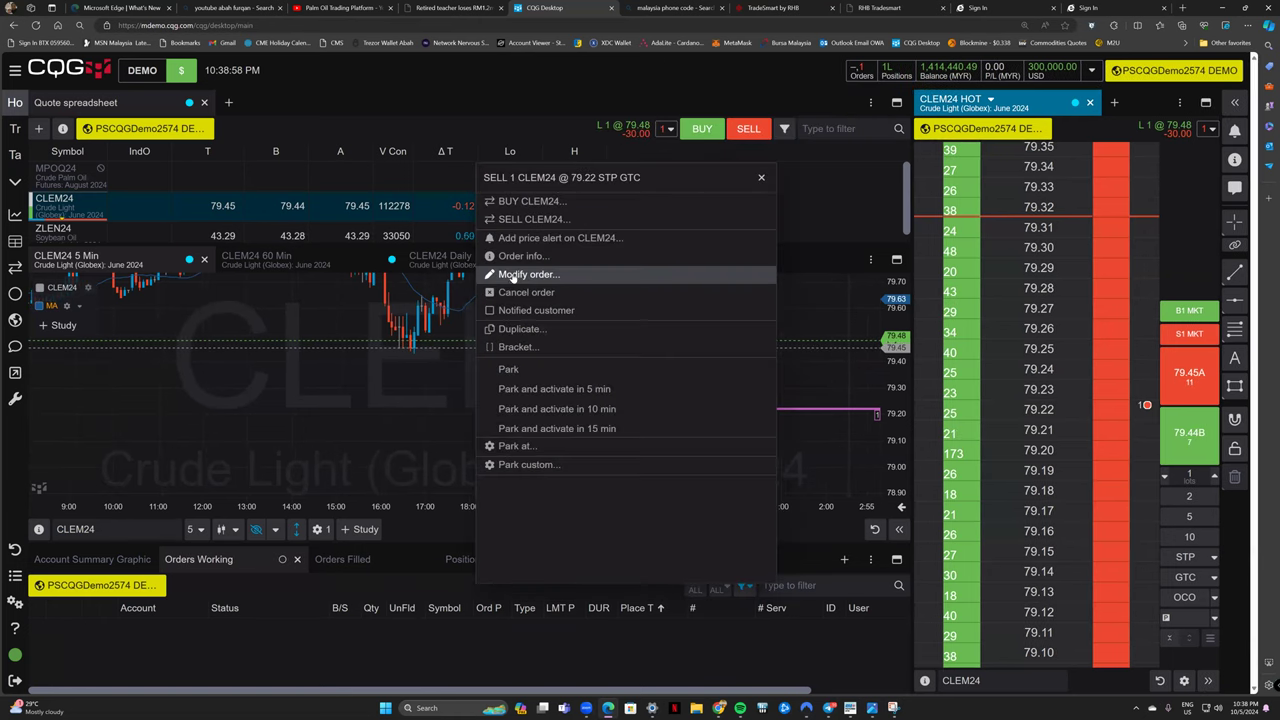
click(514, 275)
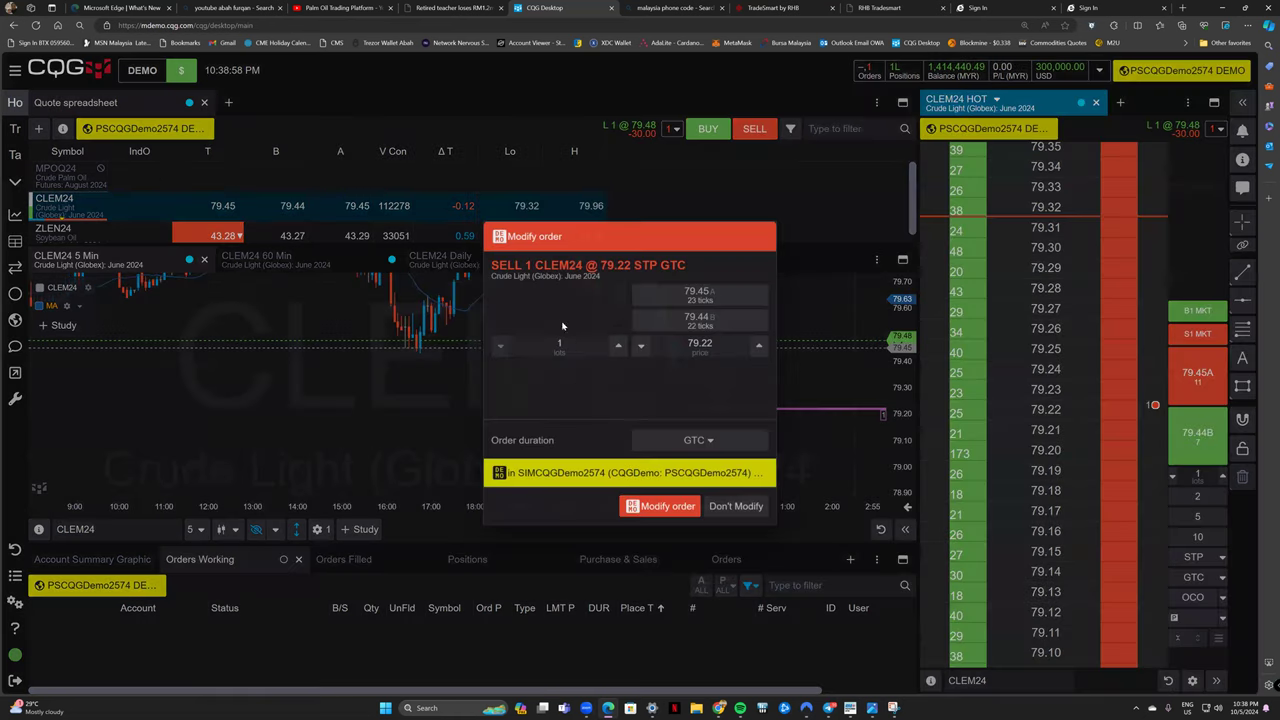
Step: Change the sell stop's price to 79.30 in the order editor and confirm the modification
double_click(717, 342)
text(79.52)
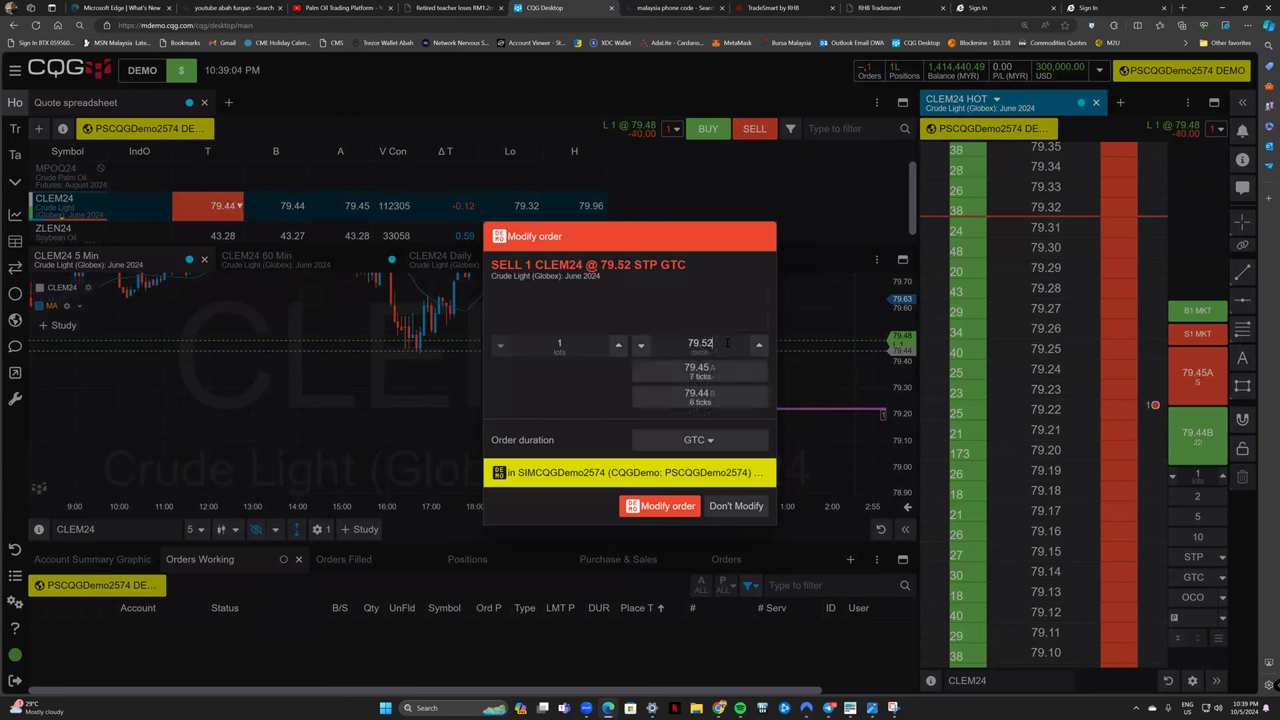
drag(688, 236, 566, 317)
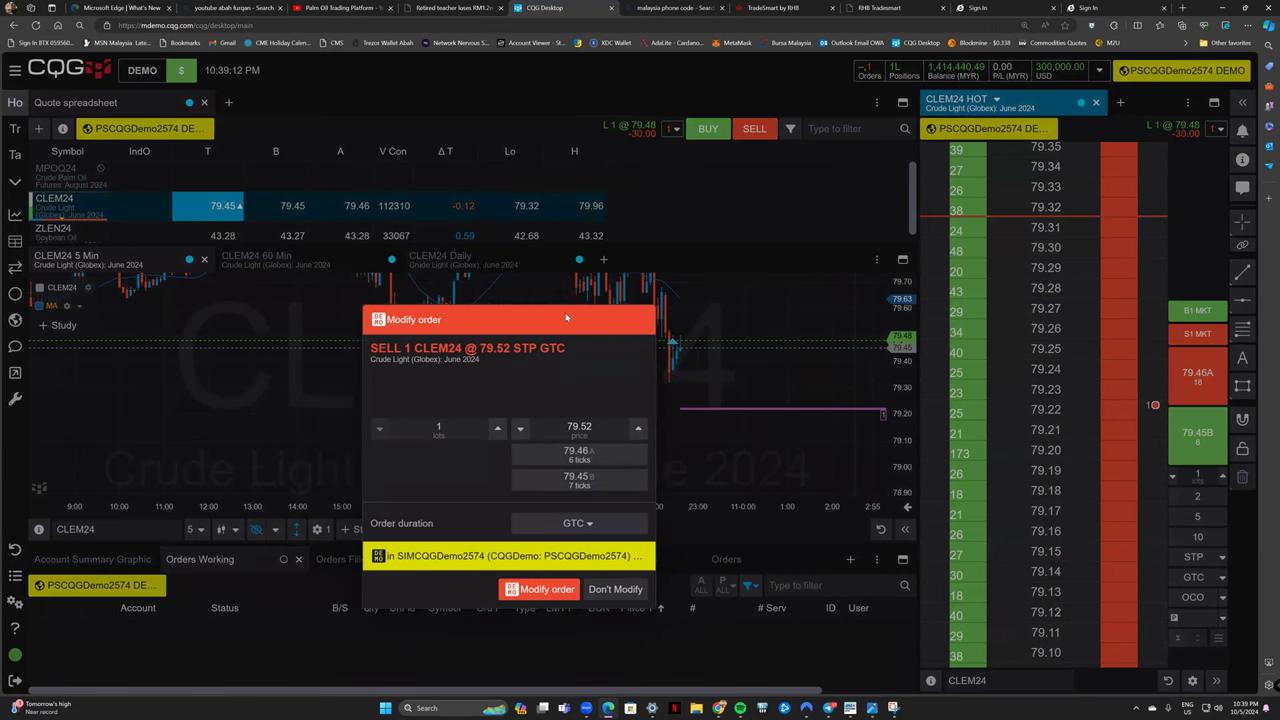
click(602, 433)
click(604, 431)
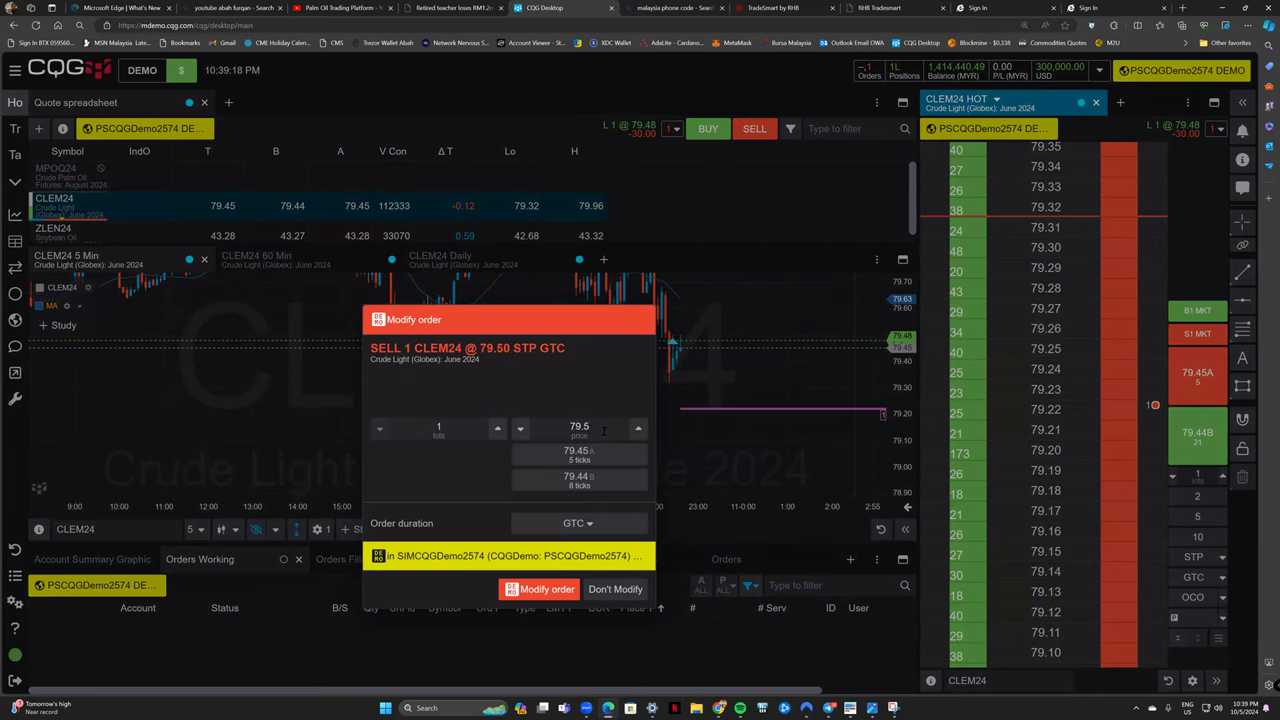
key(BackSpace)
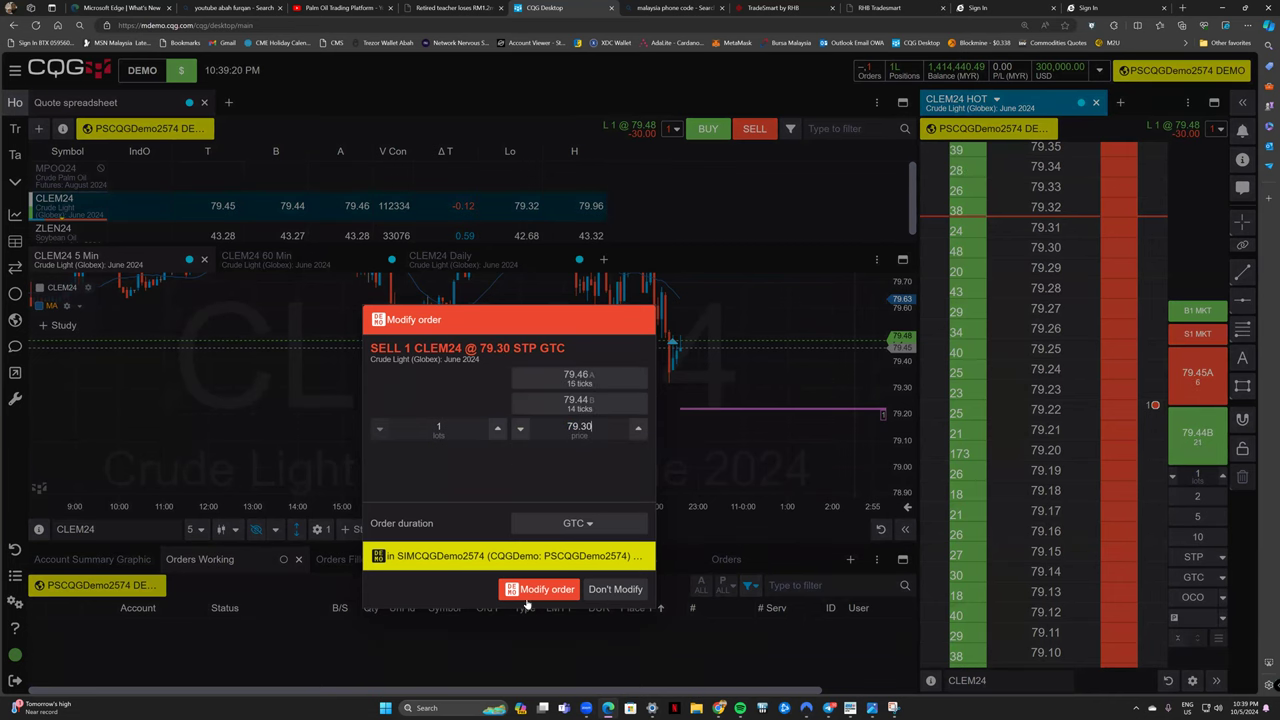
click(530, 590)
click(677, 452)
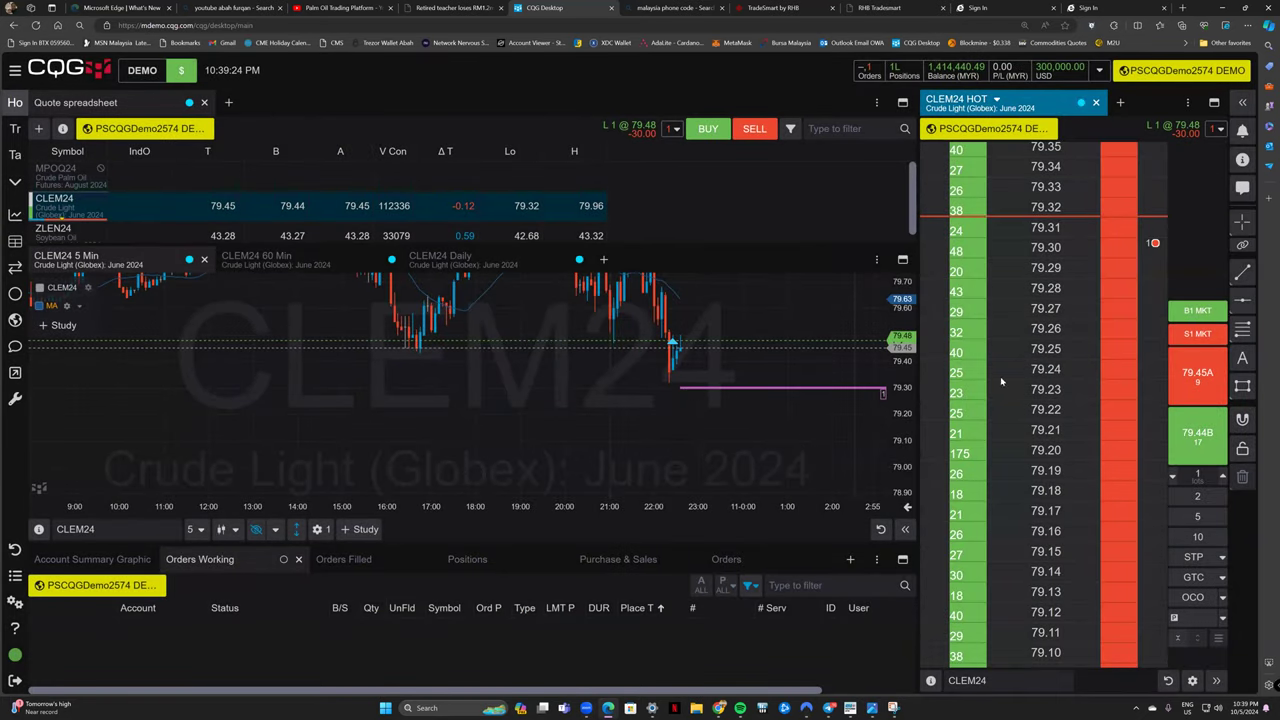
Step: Scroll the DOM to current prices and rescale the 5-minute chart to show the 79.77 line
scroll(1070, 455, up, 4)
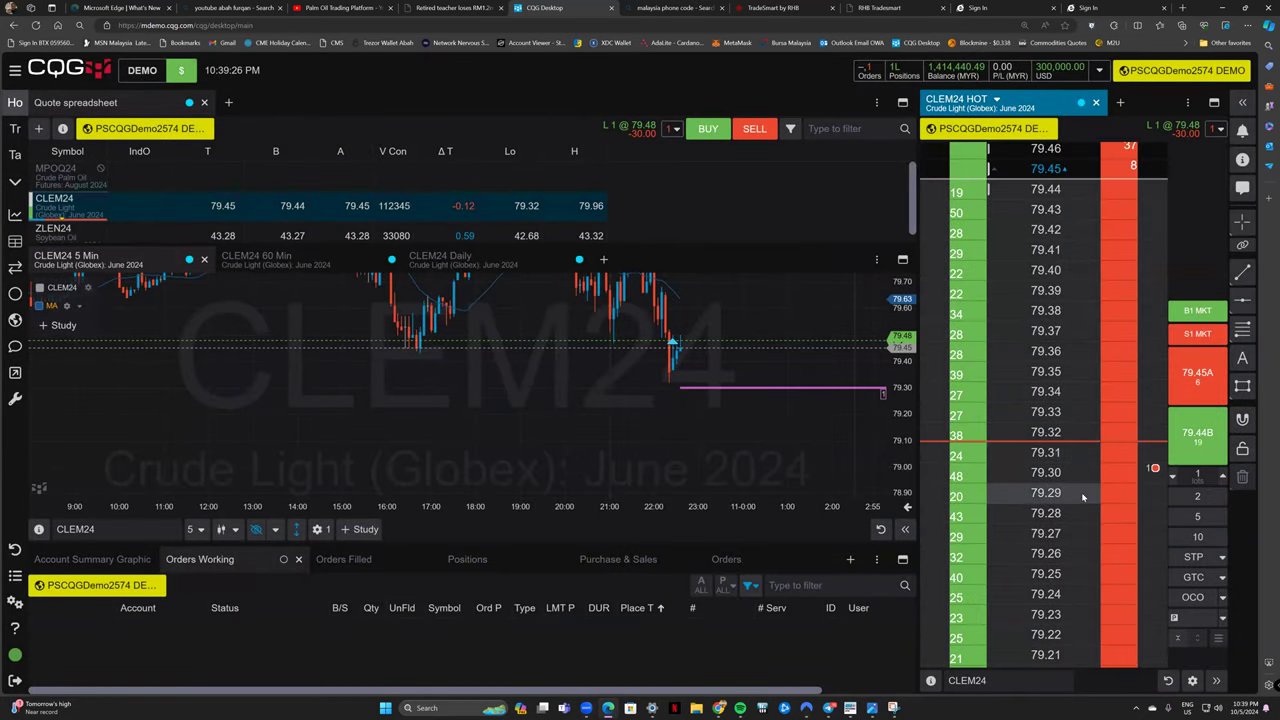
scroll(1082, 497, up, 2)
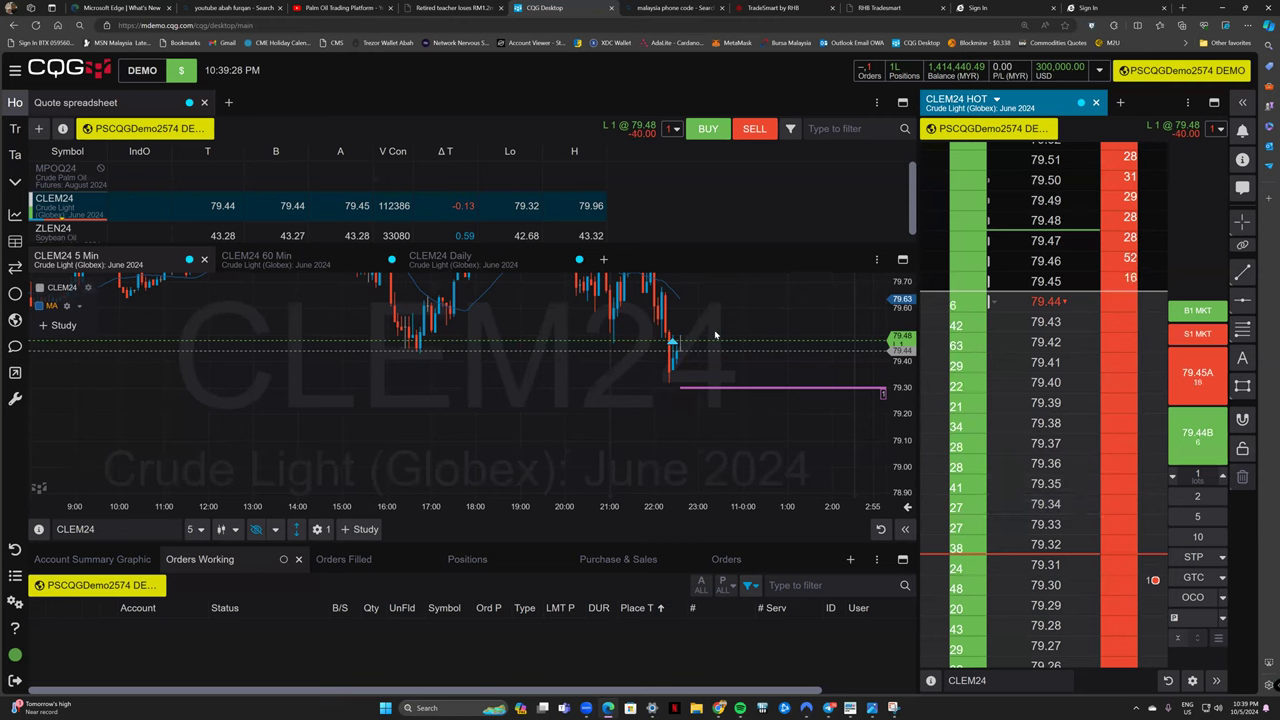
click(757, 323)
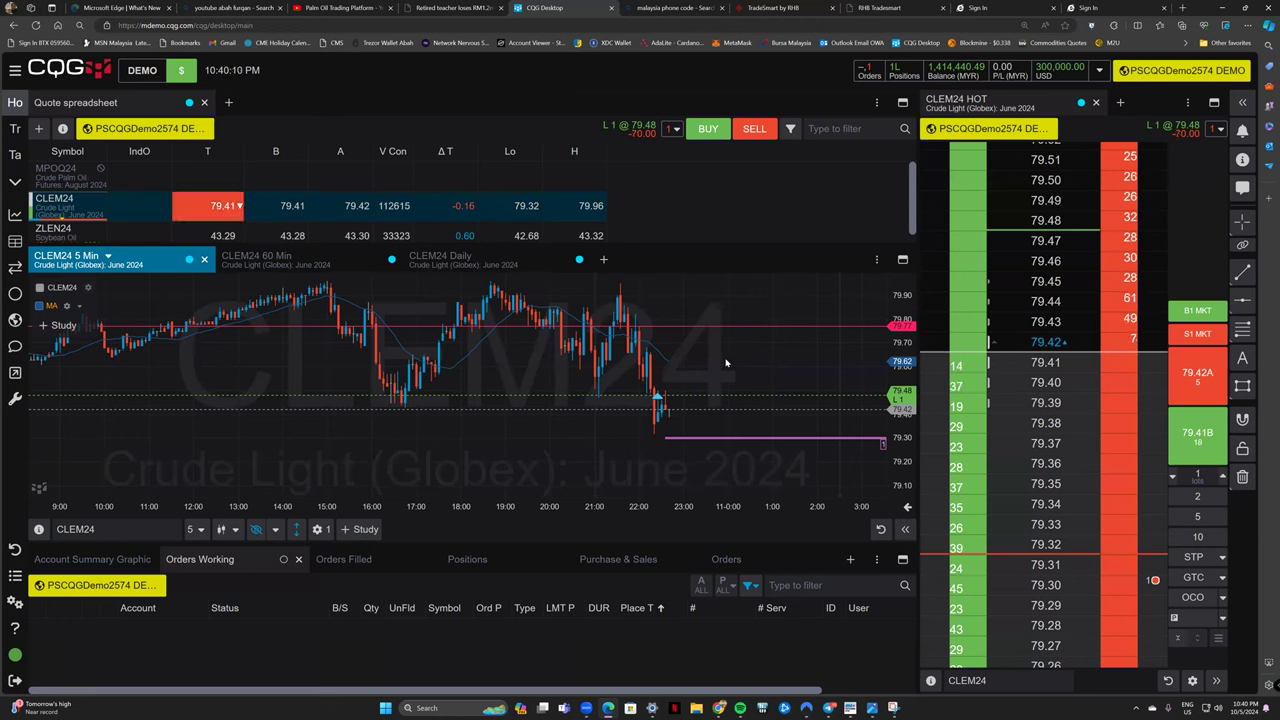
Step: Review the long CLEM24 position, then sell one lot at market, filled at 79.43
scroll(727, 363, up, 1)
scroll(694, 358, up, 1)
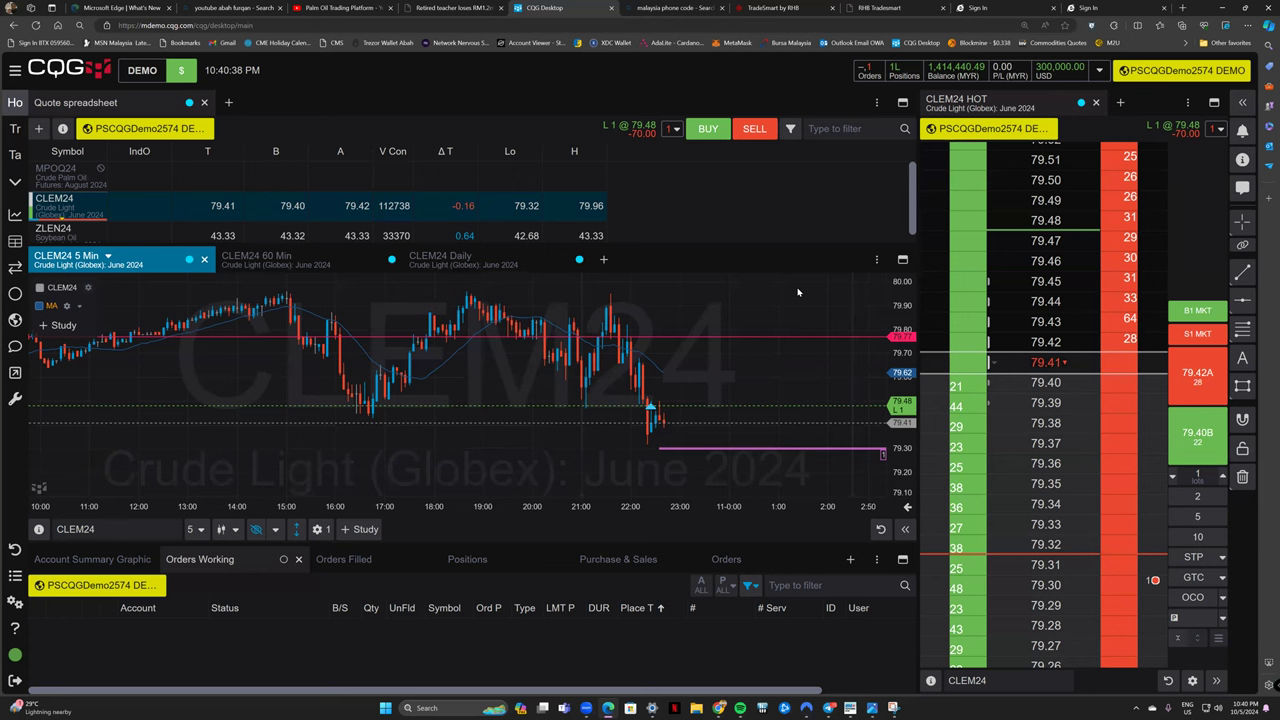
click(898, 70)
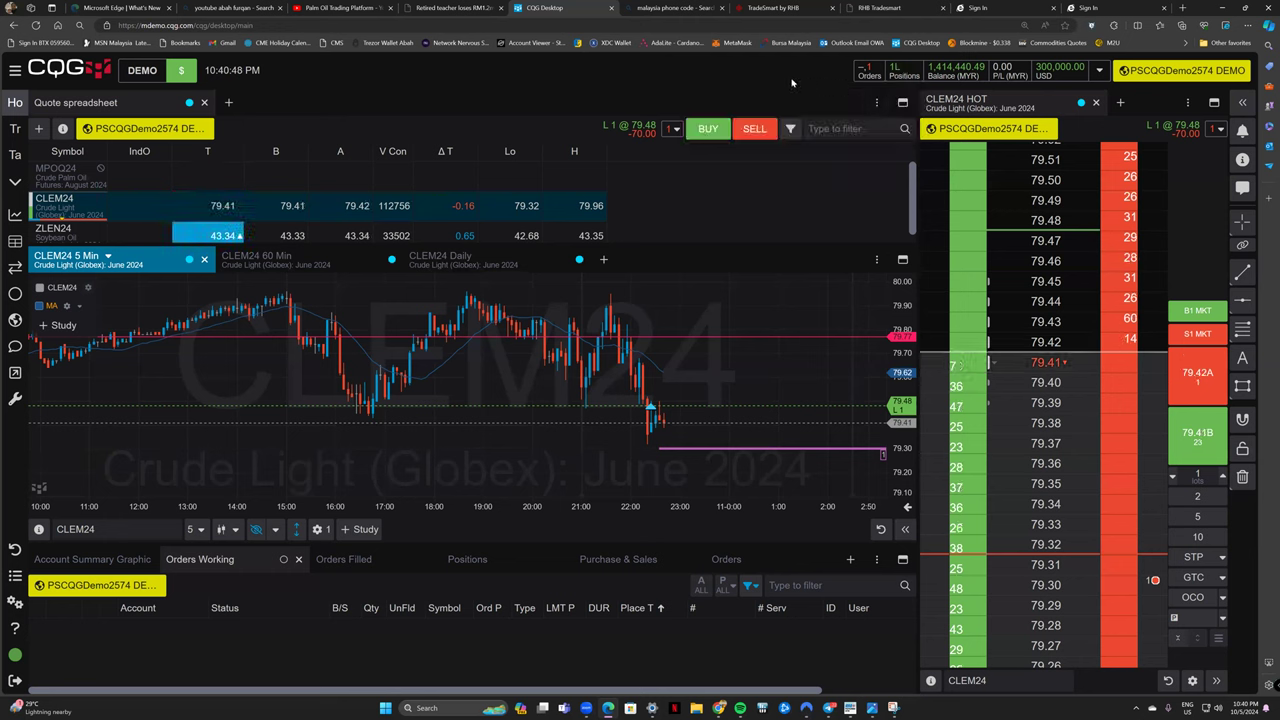
click(1099, 70)
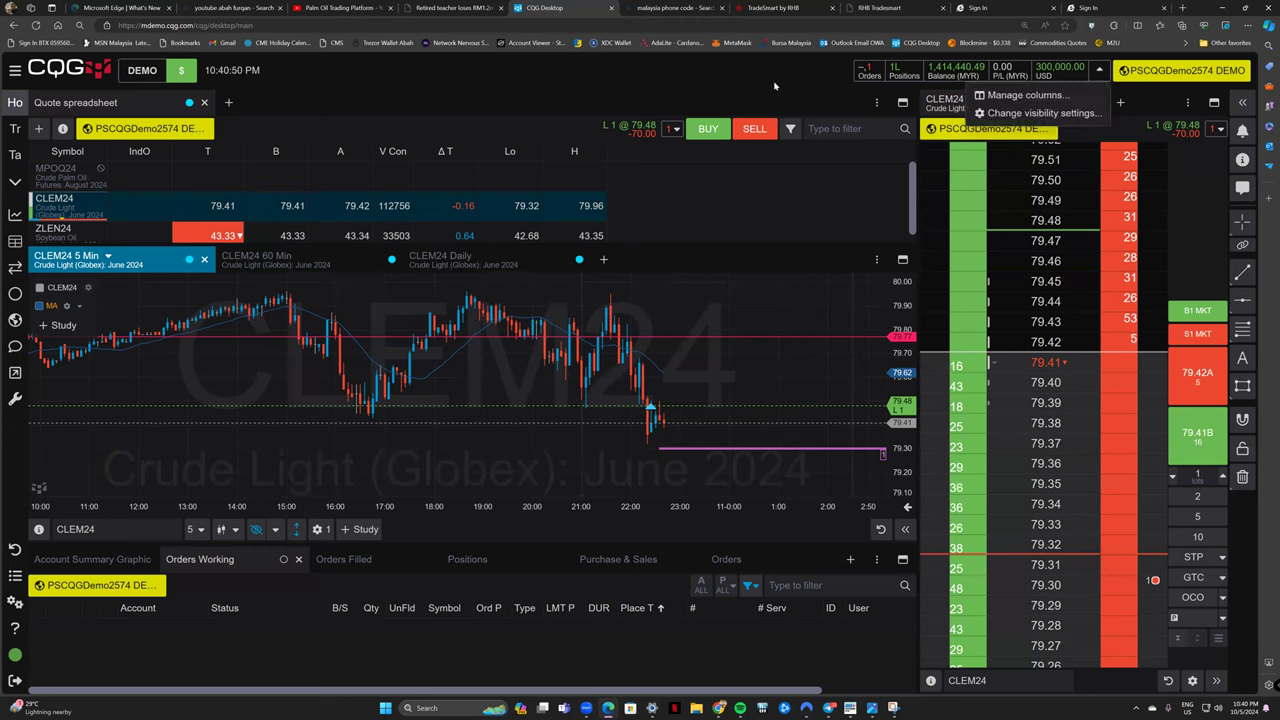
click(1182, 128)
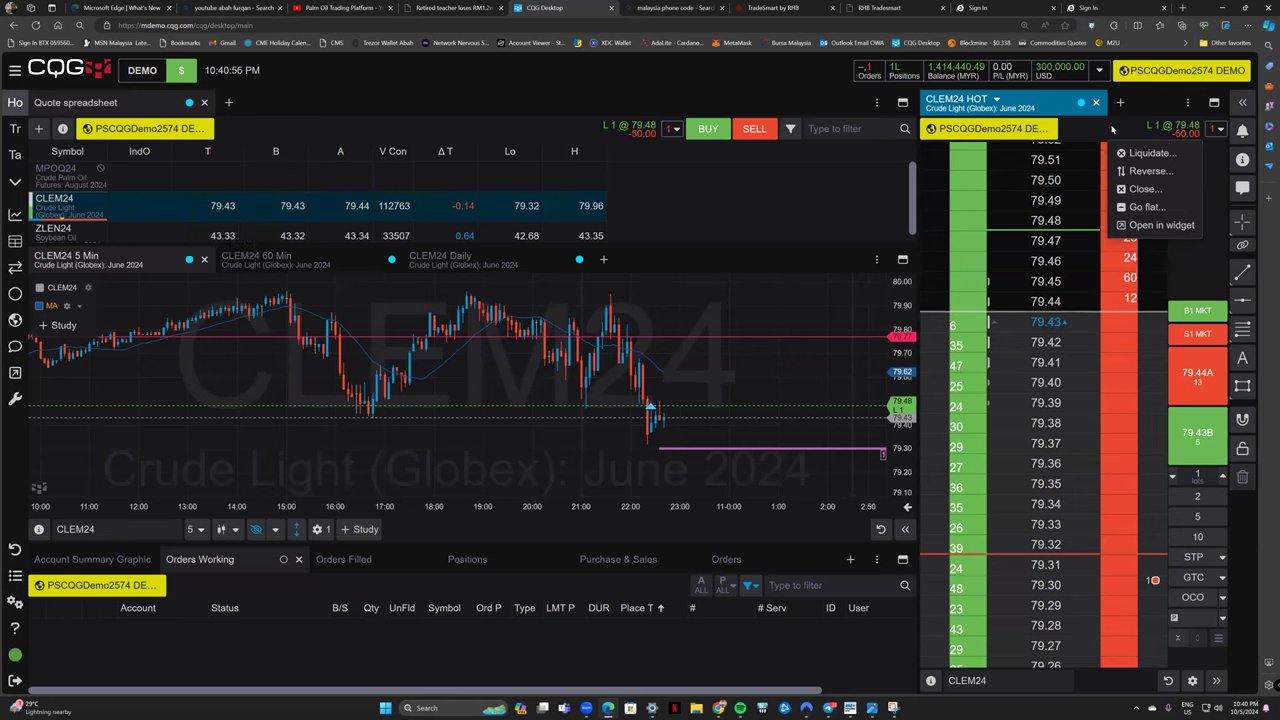
click(1112, 130)
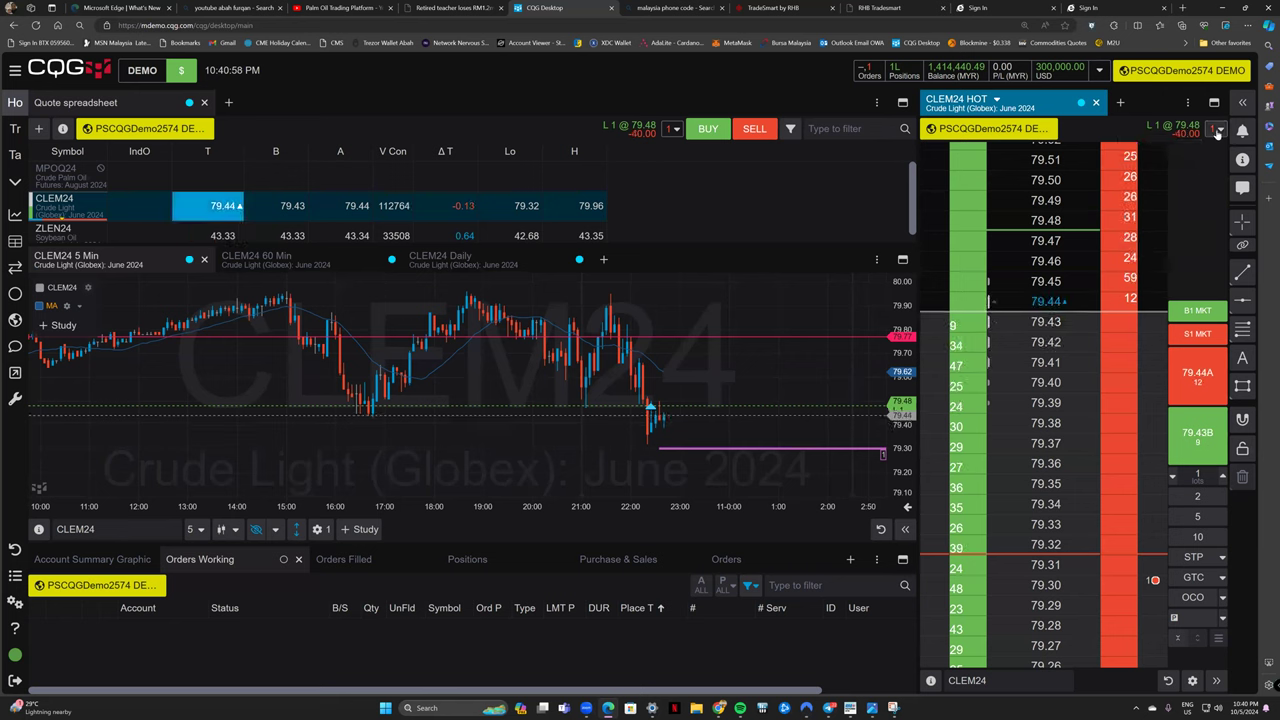
click(631, 130)
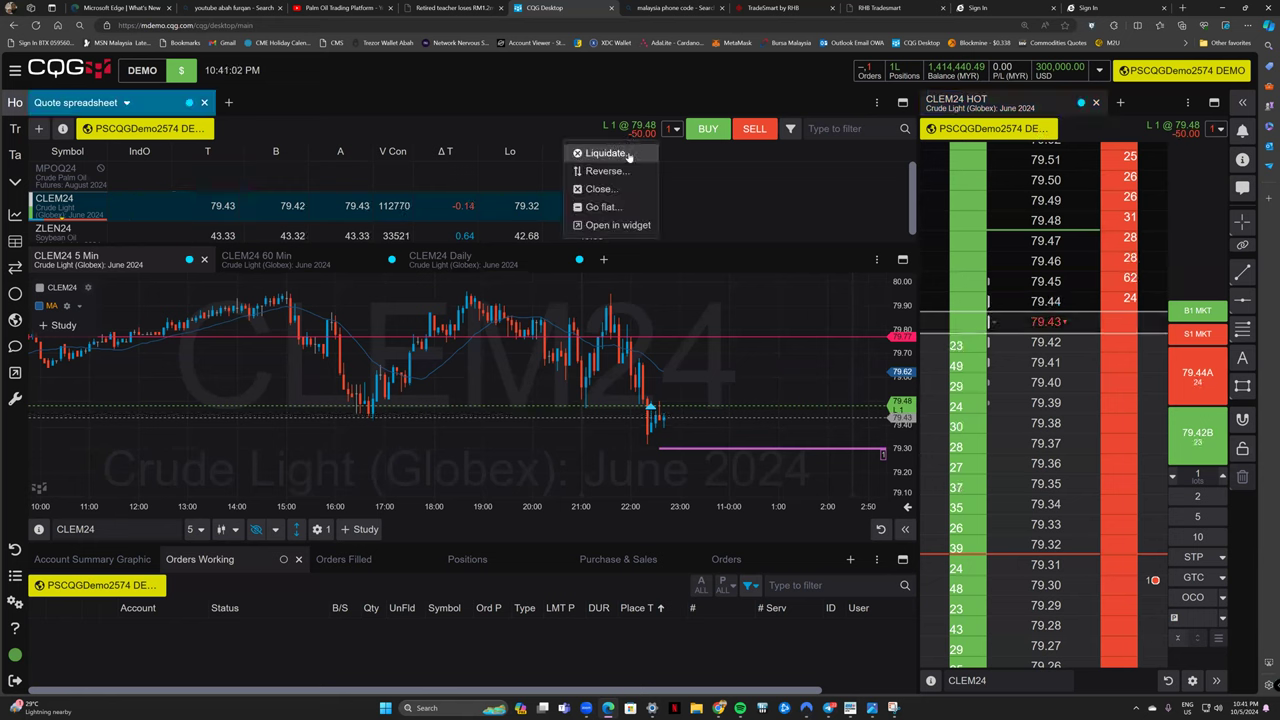
click(618, 153)
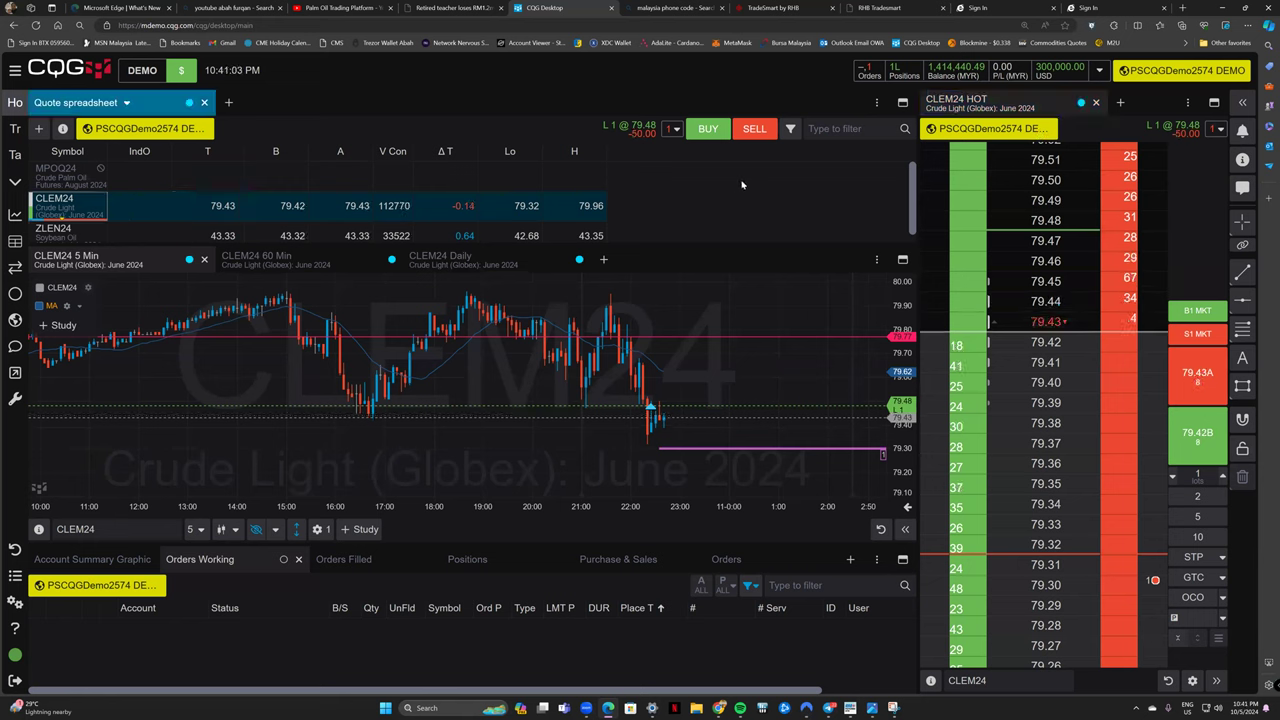
click(1190, 335)
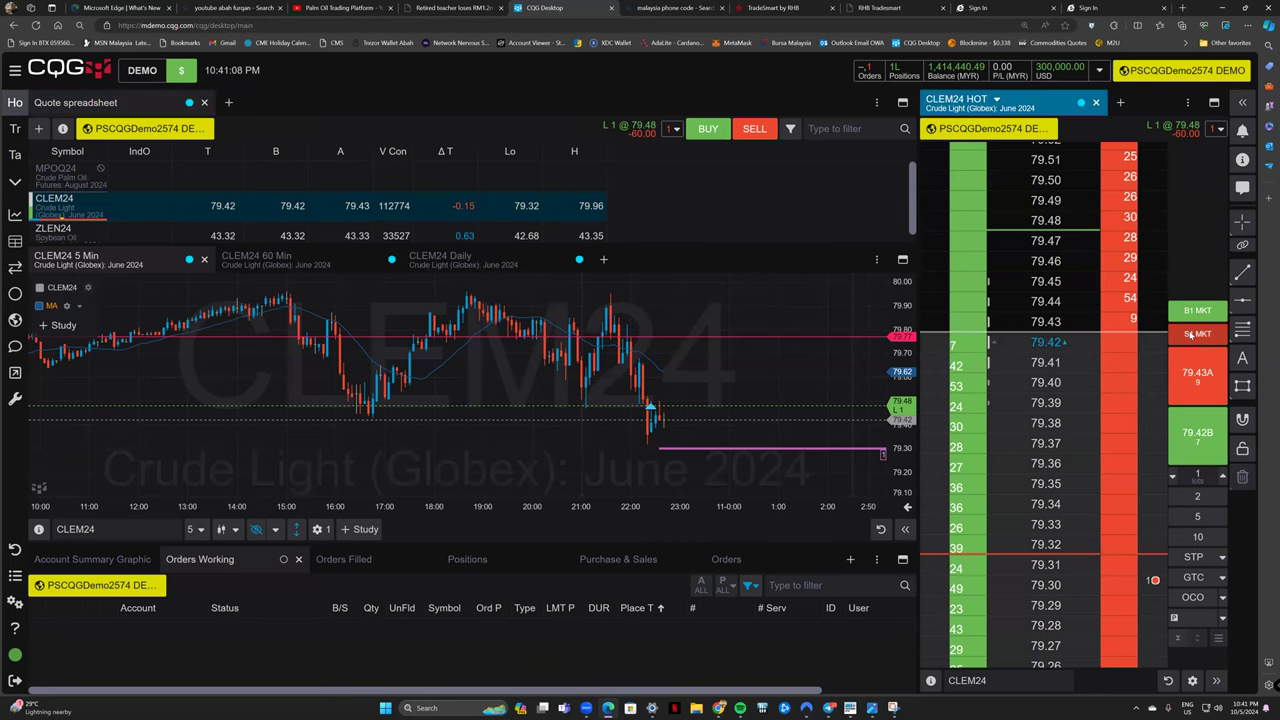
click(687, 417)
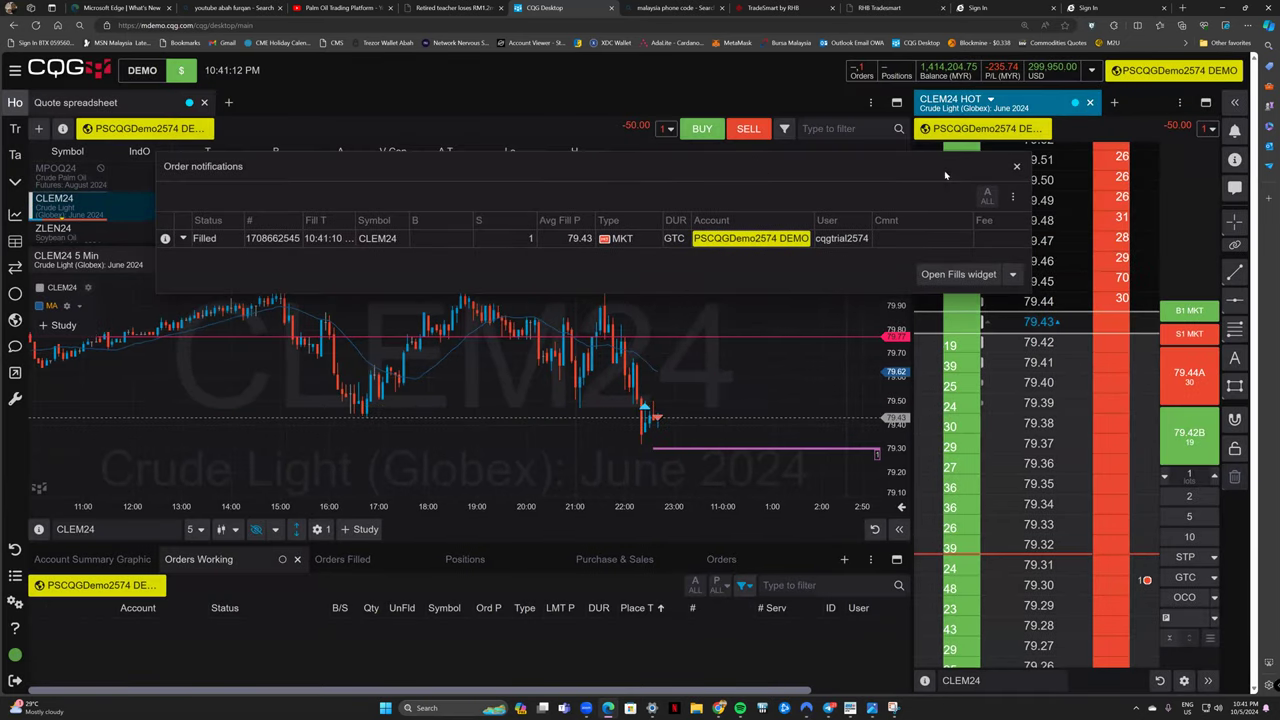
Step: Dismiss the fill notifications and cancel the working 79.30 sell stop order
click(1017, 167)
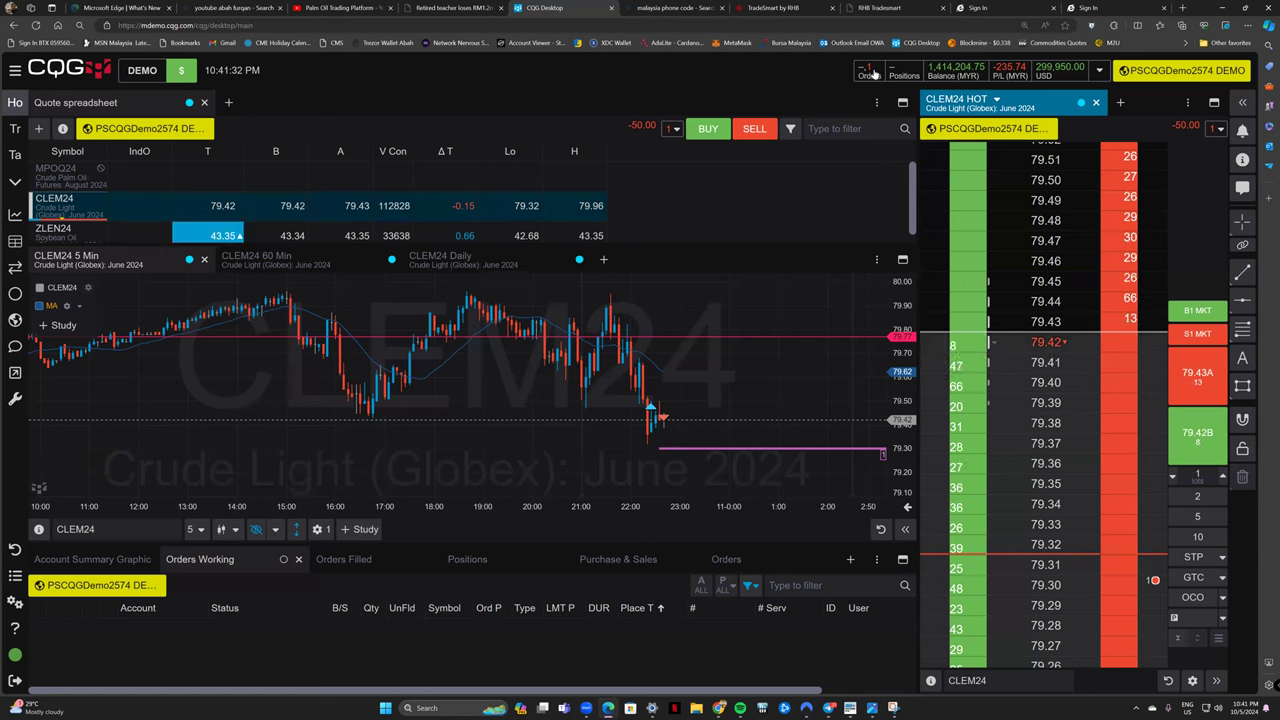
click(873, 74)
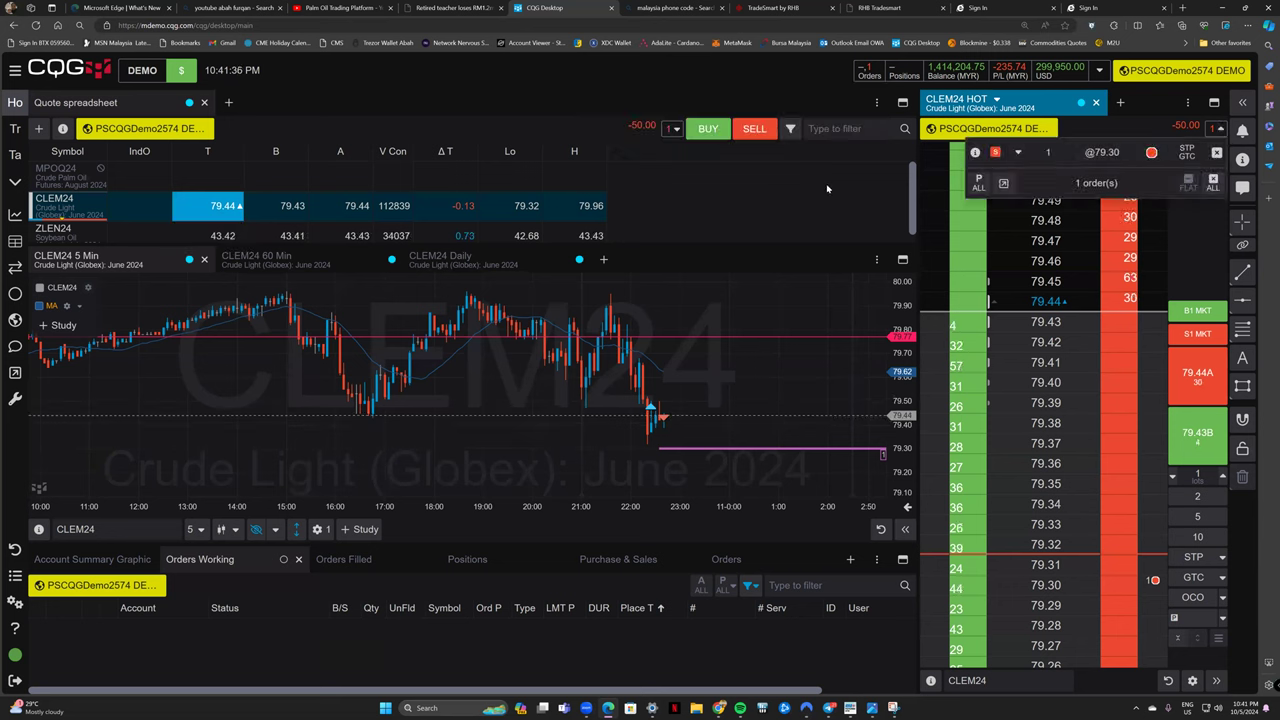
click(684, 153)
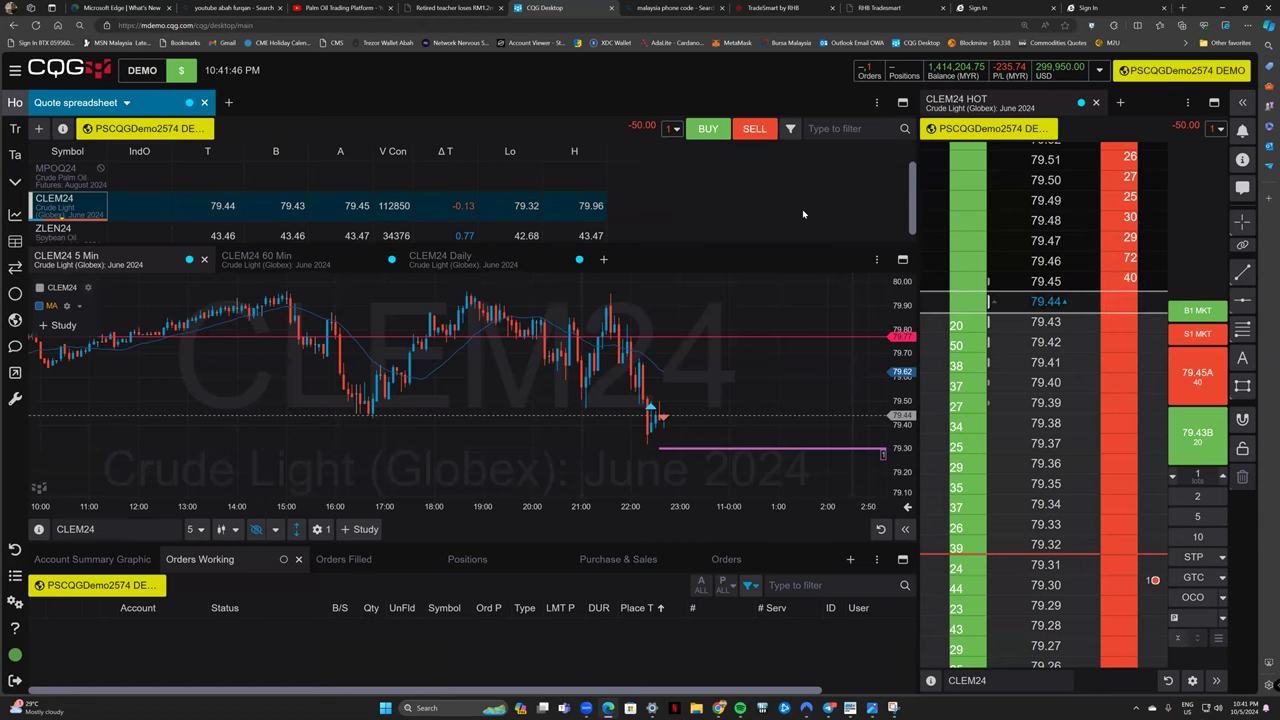
click(1216, 129)
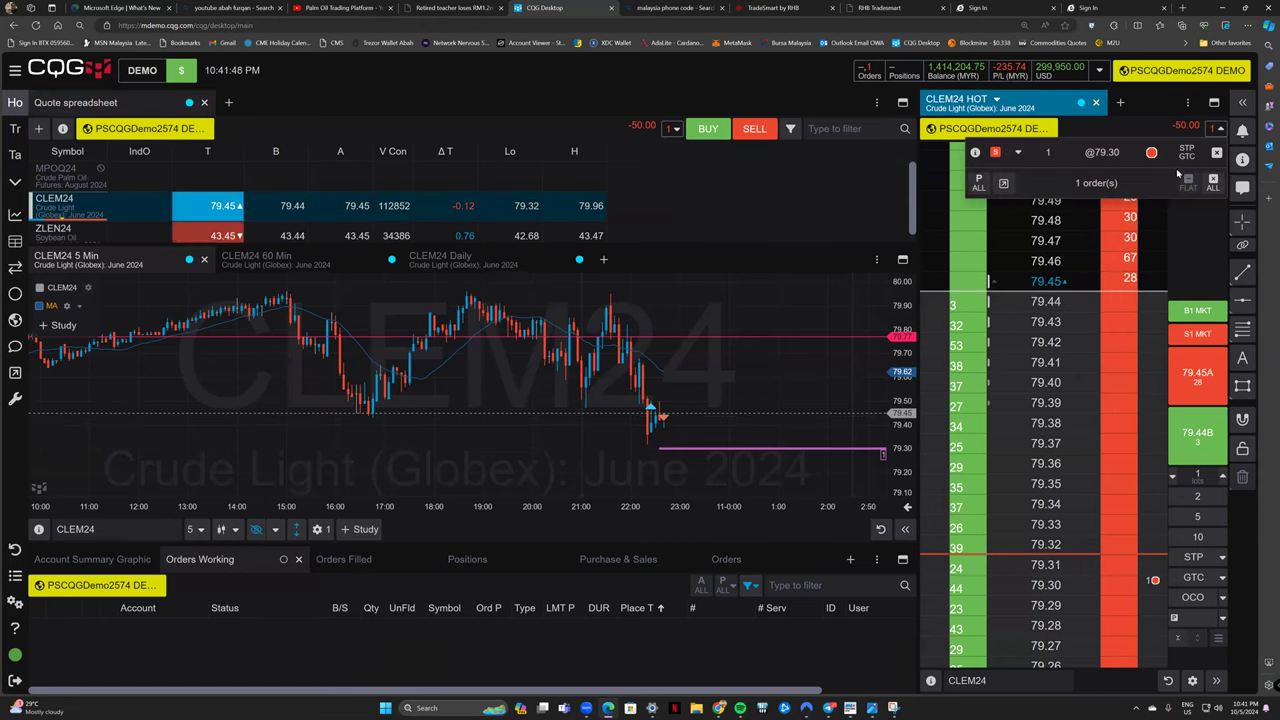
click(1216, 152)
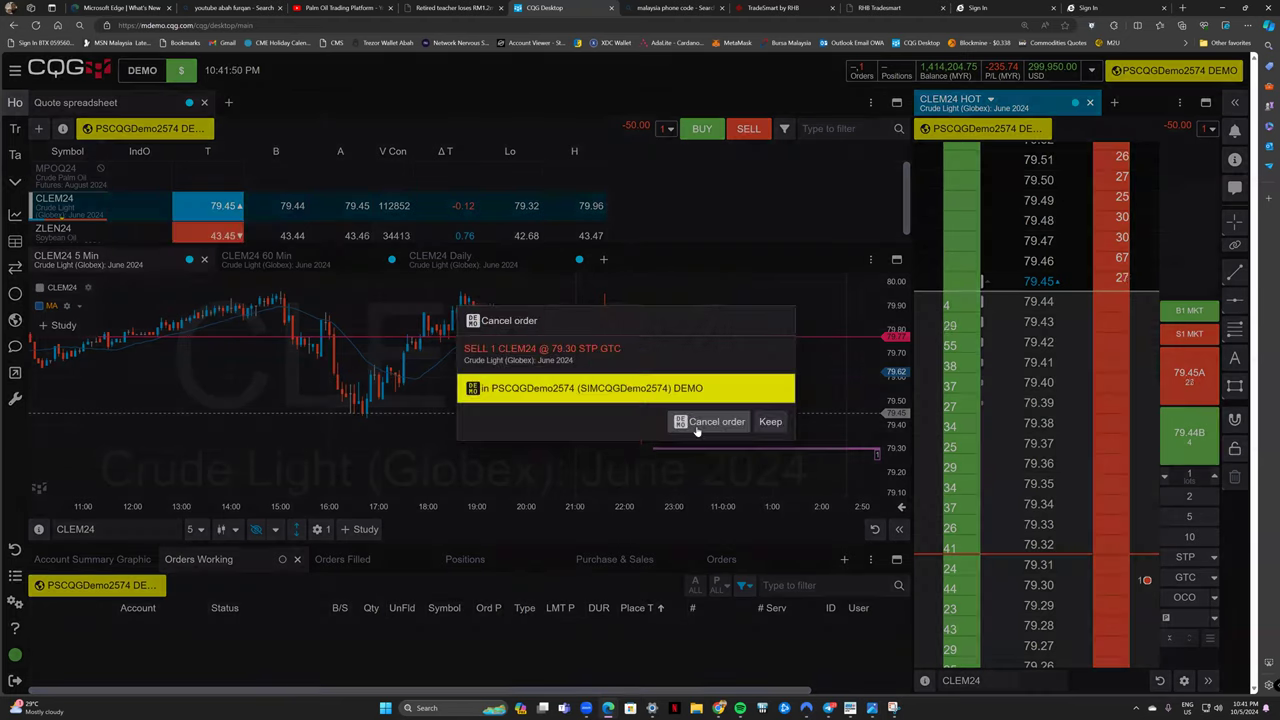
click(700, 423)
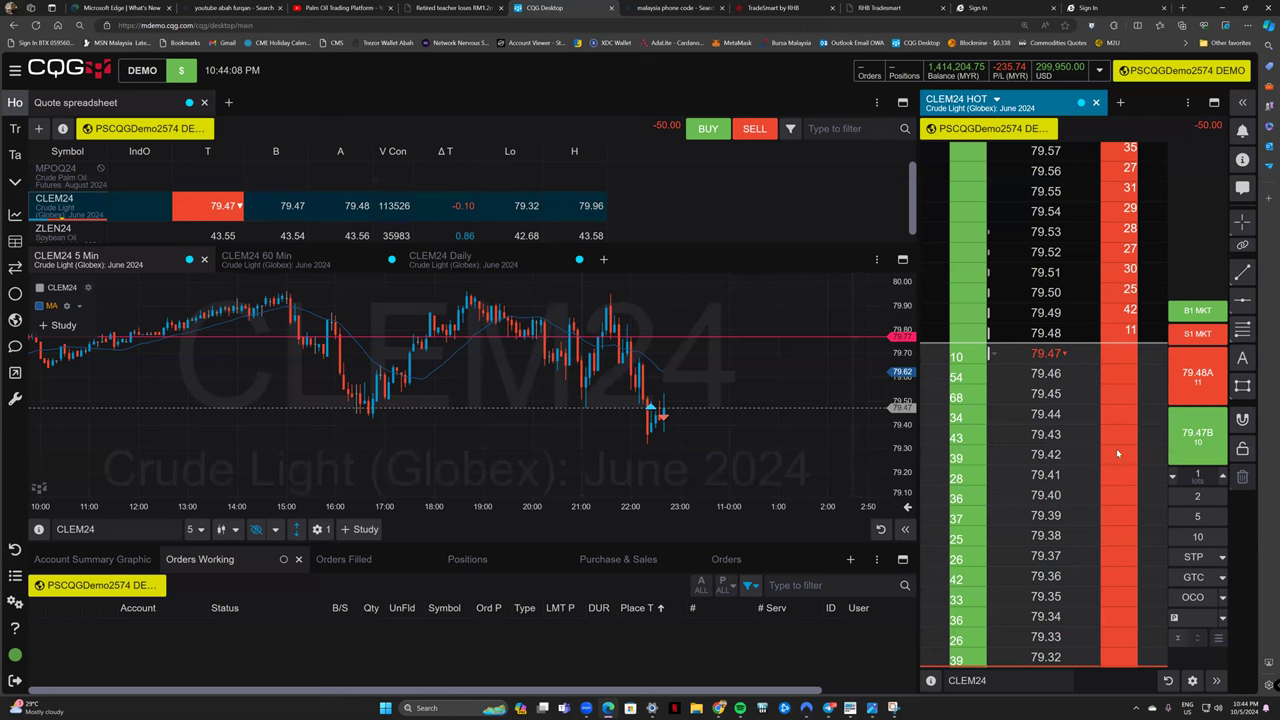
Step: Buy one CLEM24 lot at market, going long 1 at 79.50
click(1208, 313)
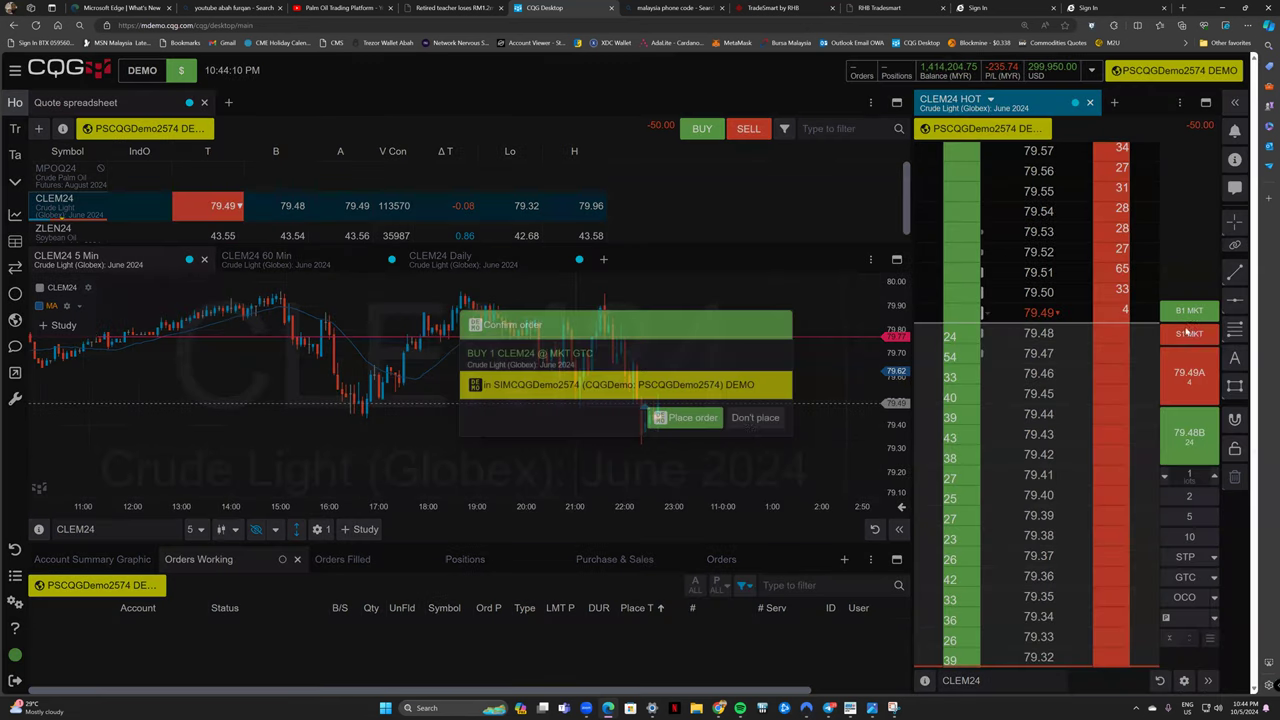
click(704, 428)
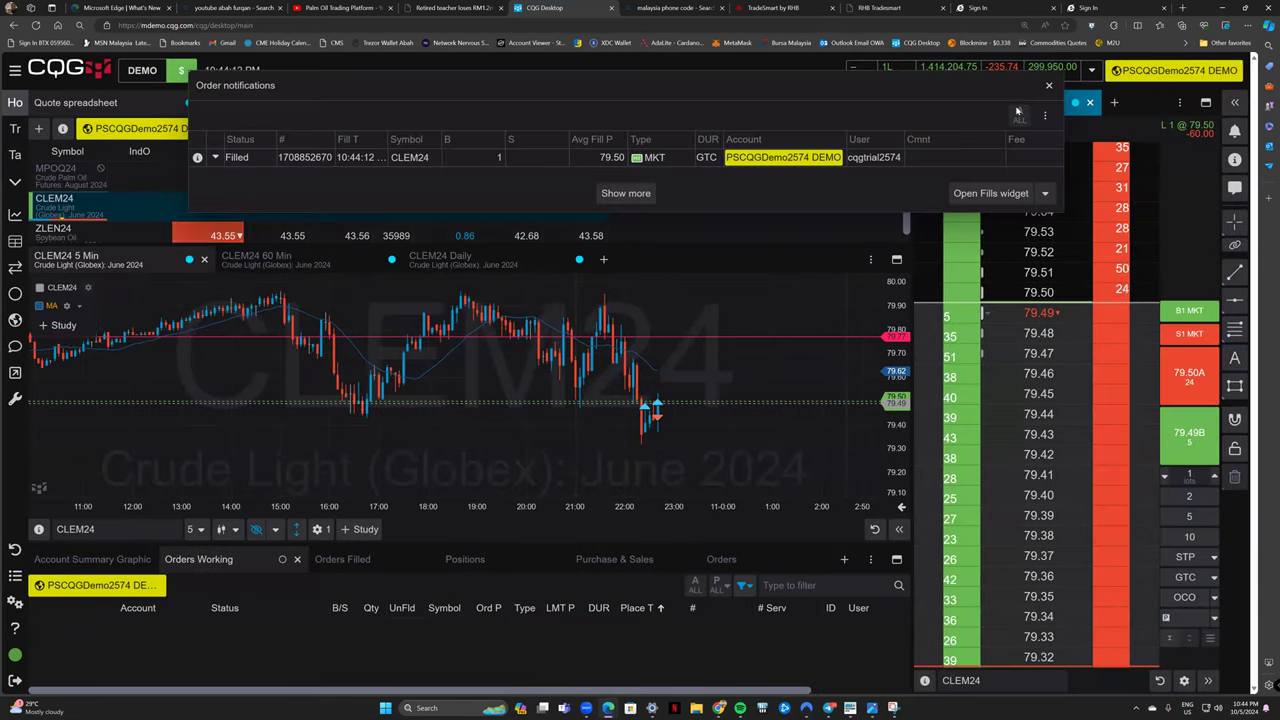
click(1178, 132)
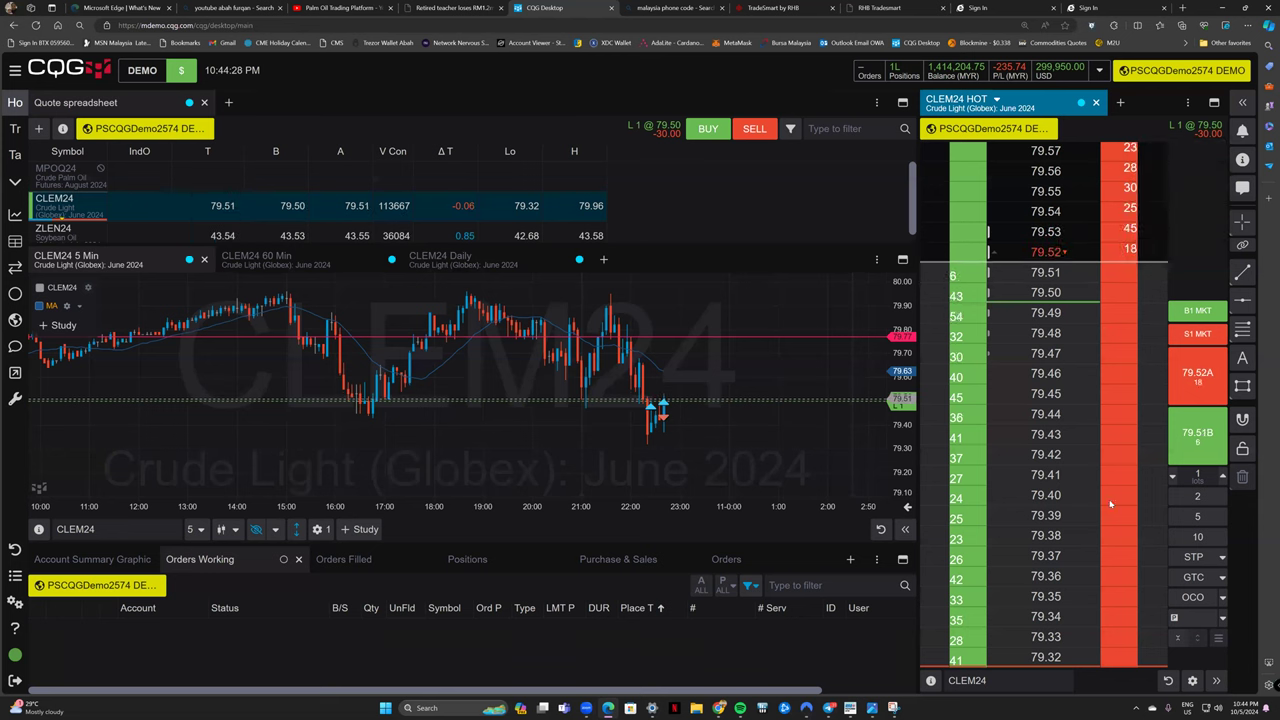
Step: Place a one-lot GTC sell stop at 79.23 to protect the long
scroll(1110, 504, down, 5)
click(1197, 435)
click(750, 414)
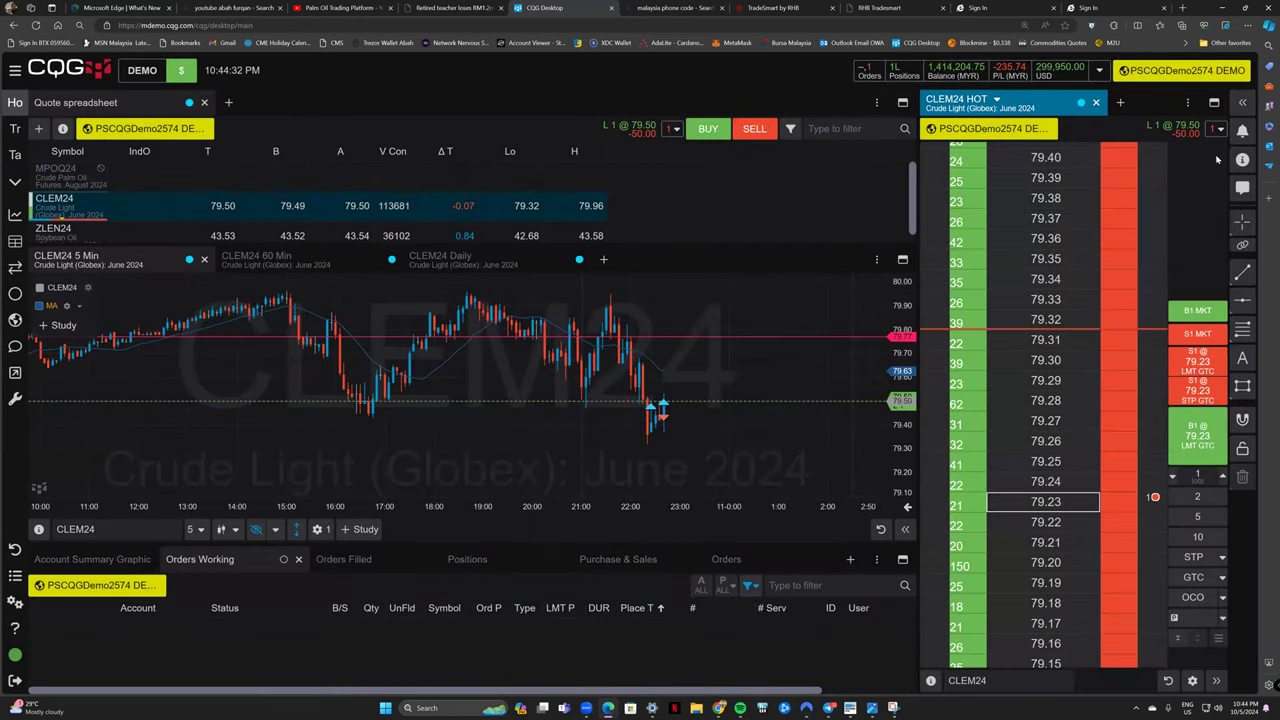
mouse_move(1192, 131)
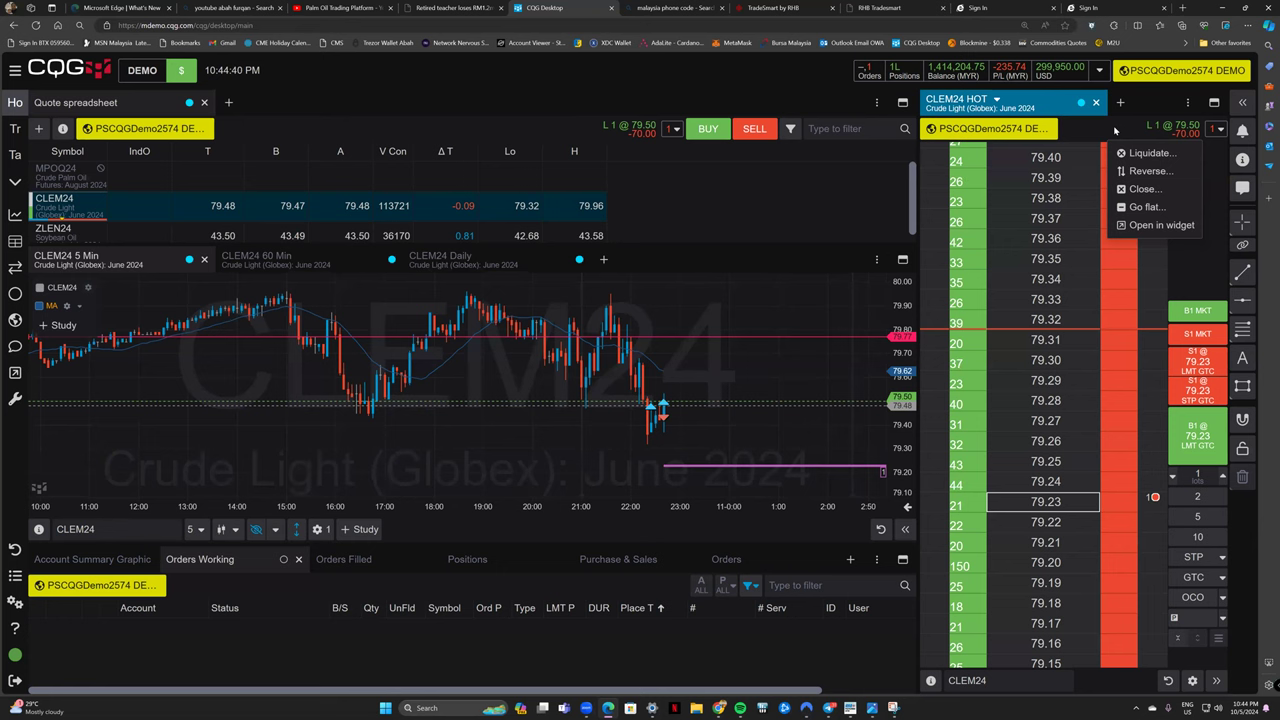
Step: Liquidate the long 1 CLEM24 position at market
click(1130, 156)
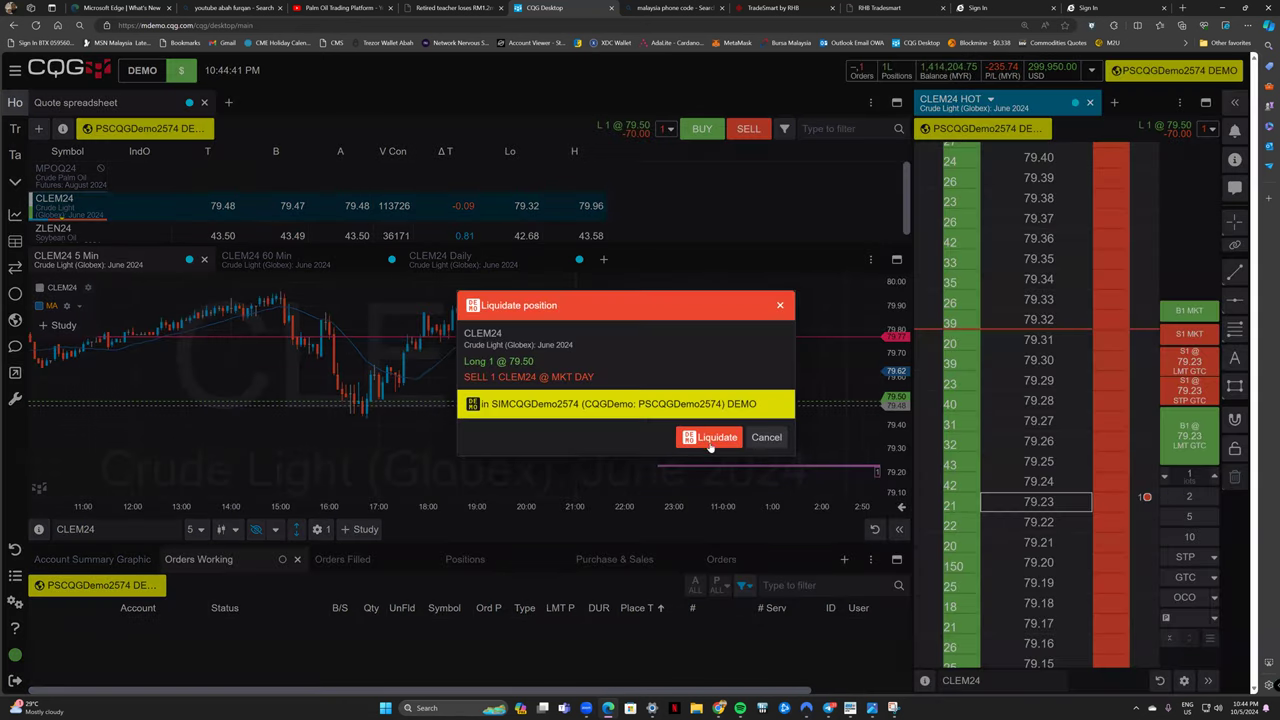
click(710, 441)
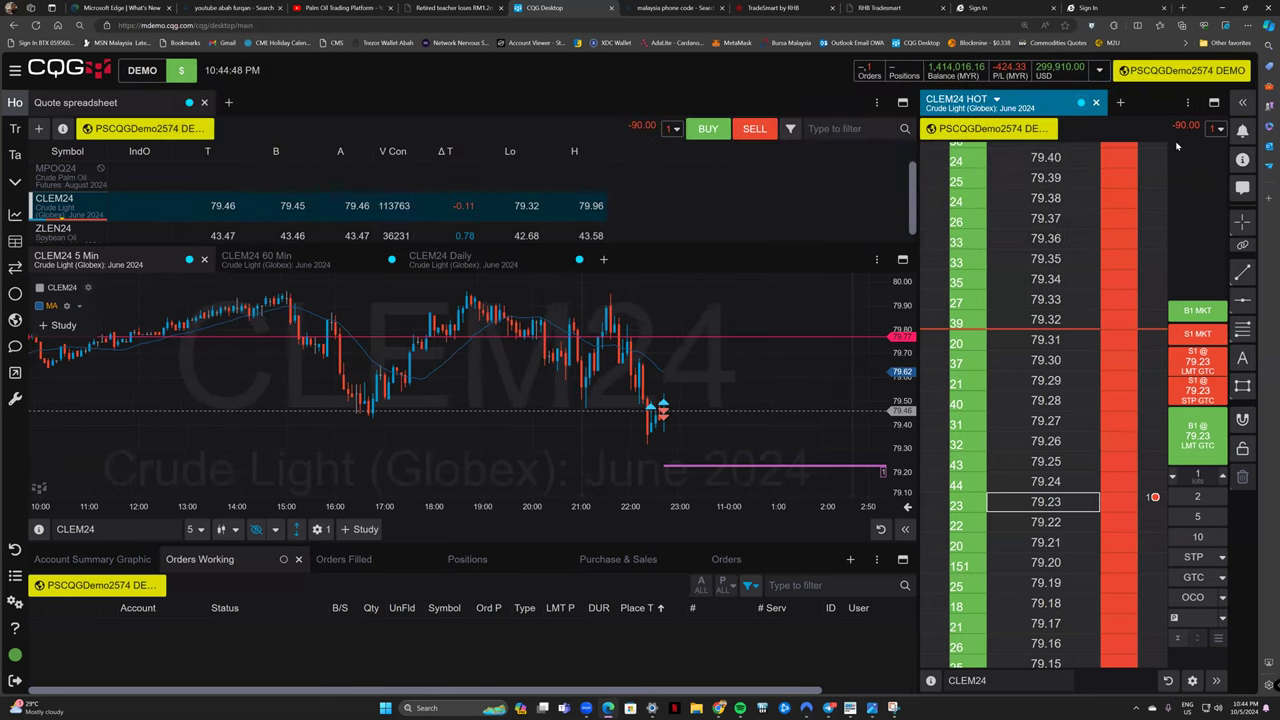
click(1216, 129)
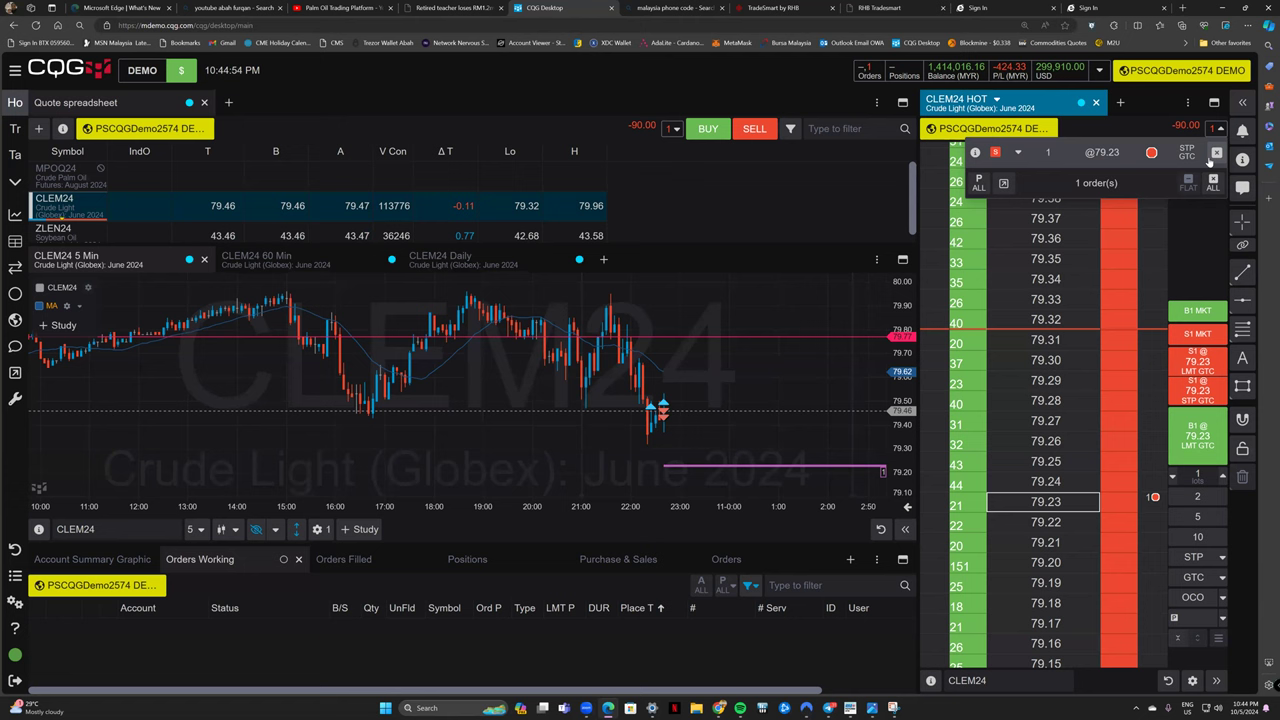
Step: Buy one CLEM24 lot at market again, filled at 79.48
click(1198, 316)
click(685, 418)
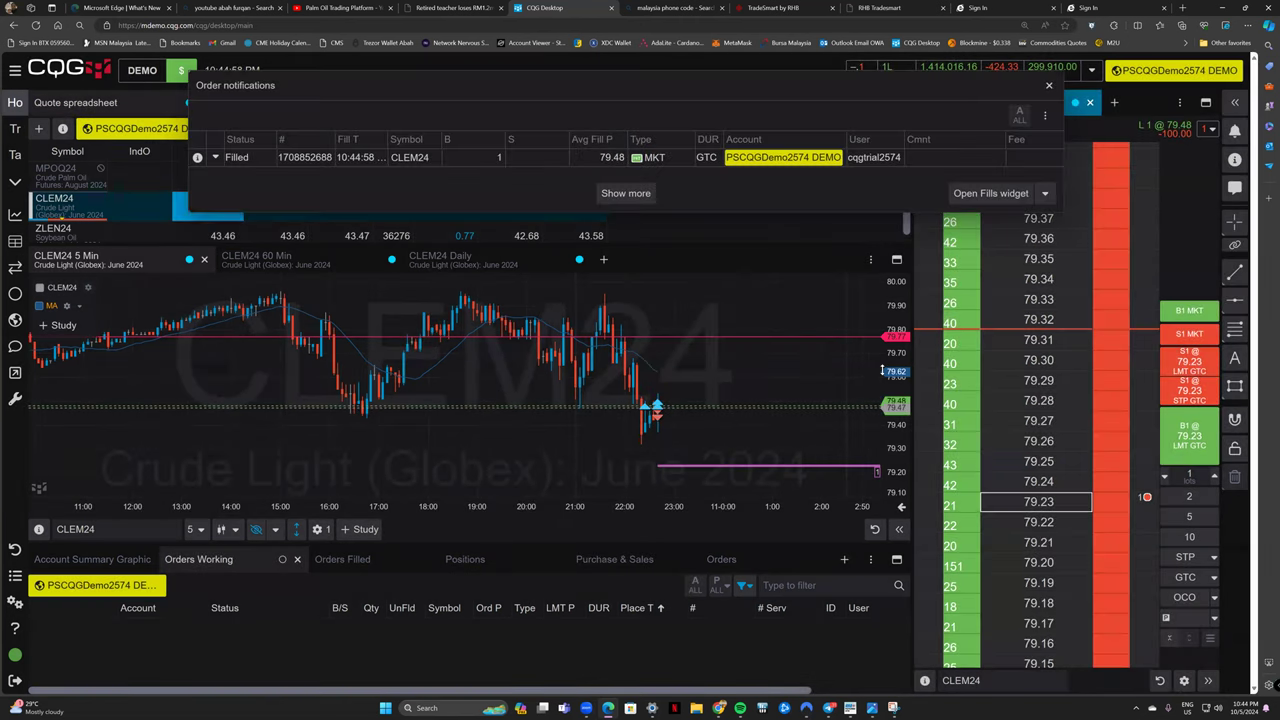
click(1048, 86)
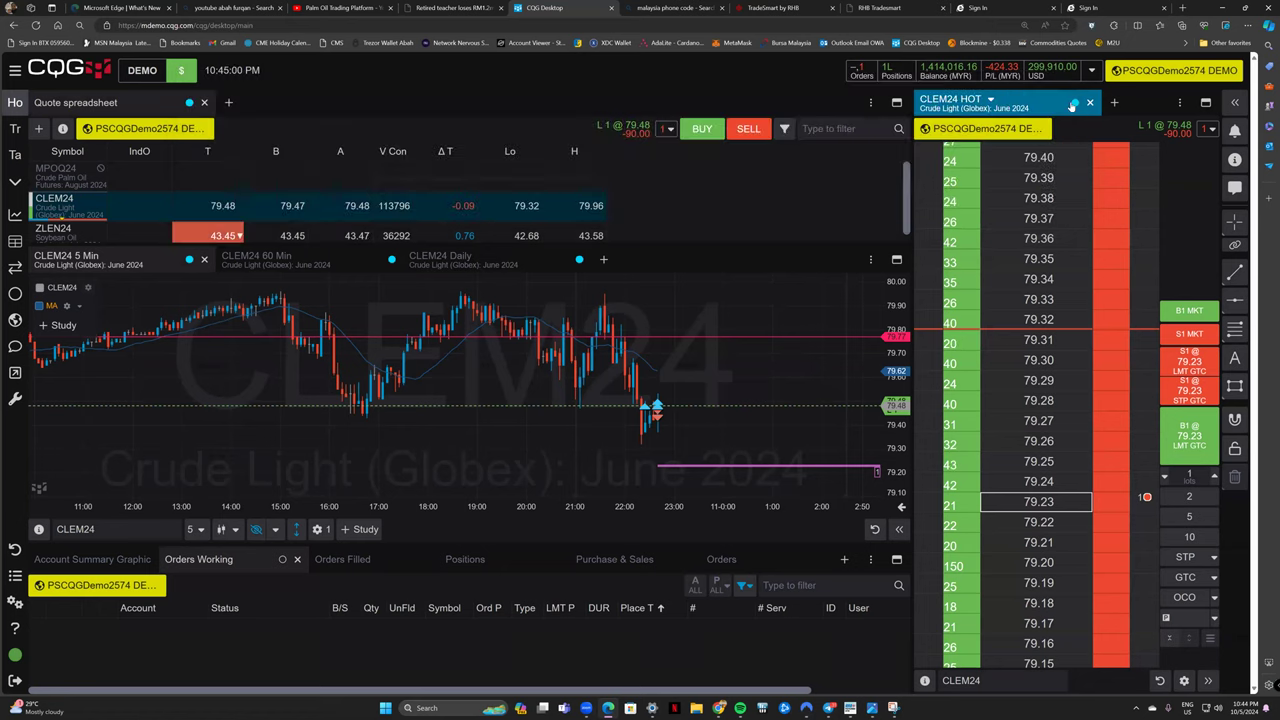
click(1217, 129)
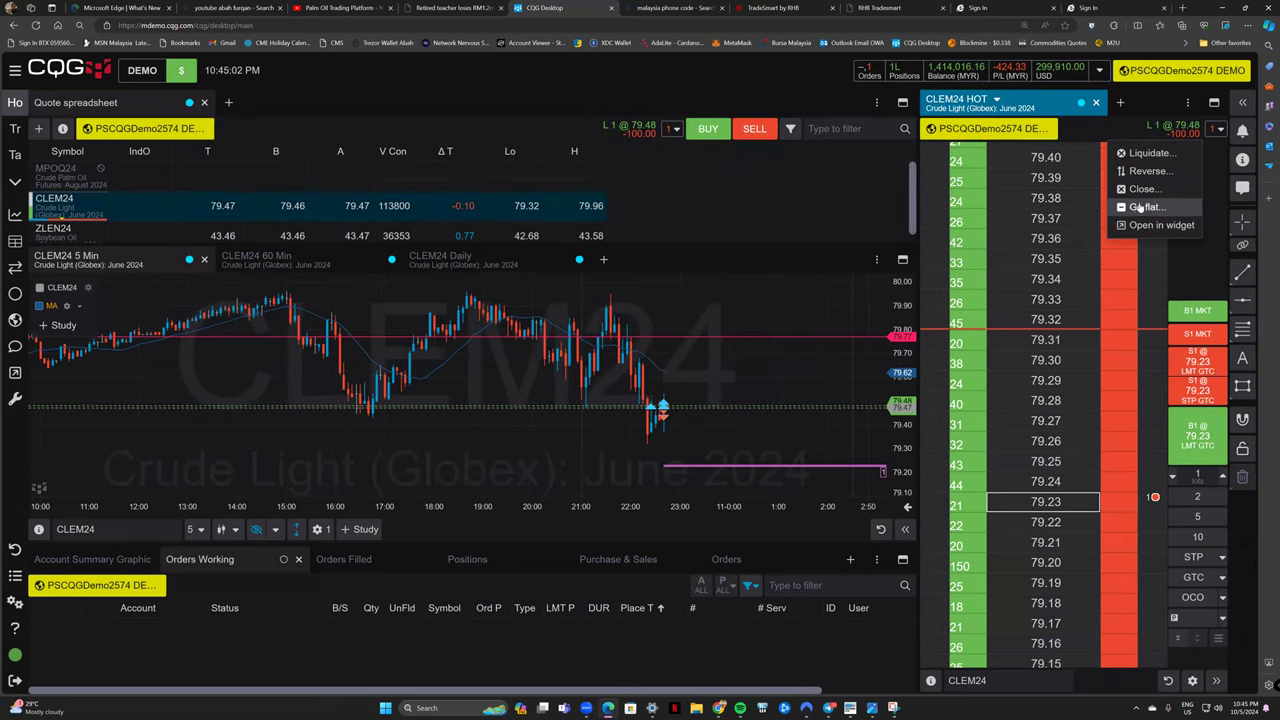
Step: Go flat on CLEM24, cancelling the 79.23 stop and selling the long at 79.45
click(1140, 207)
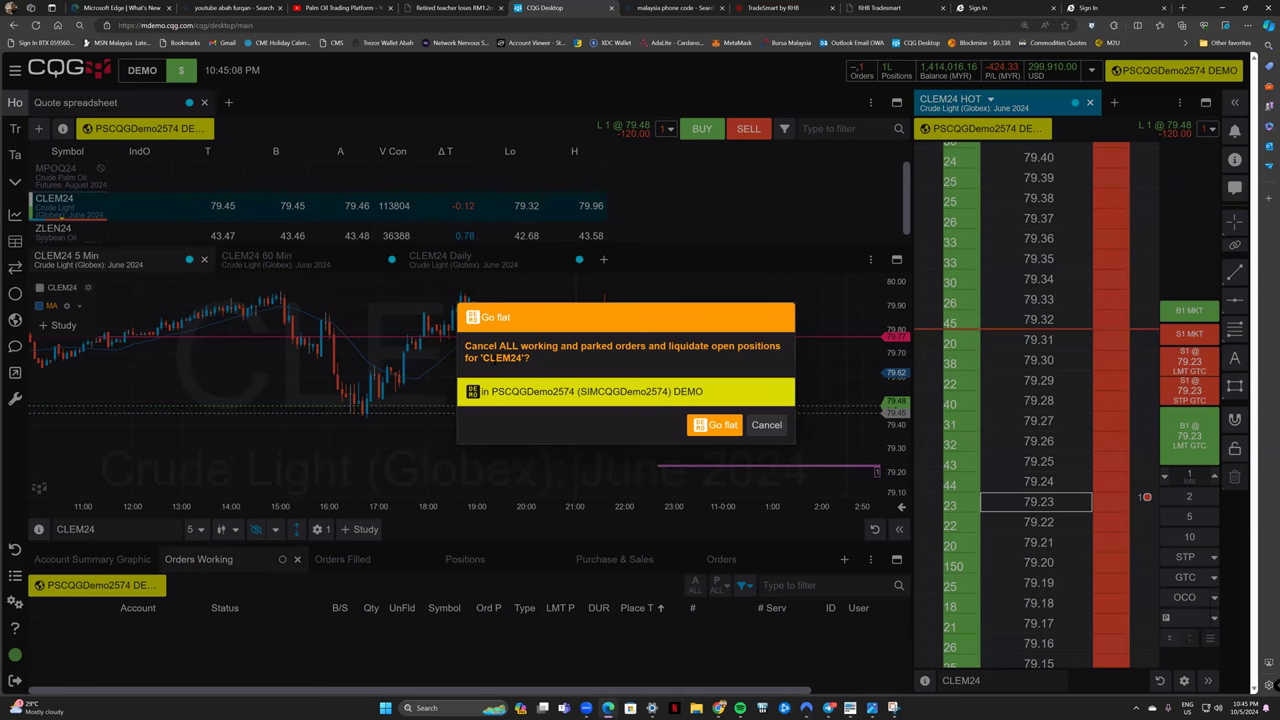
click(724, 425)
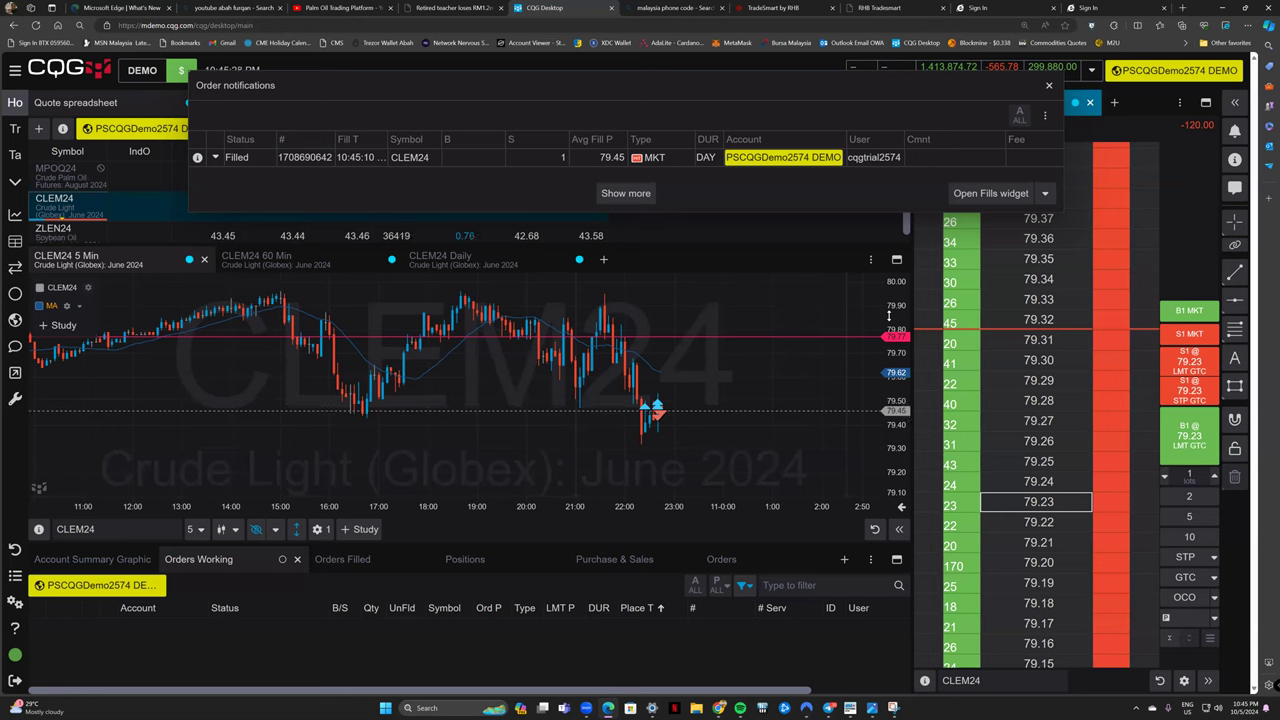
click(100, 559)
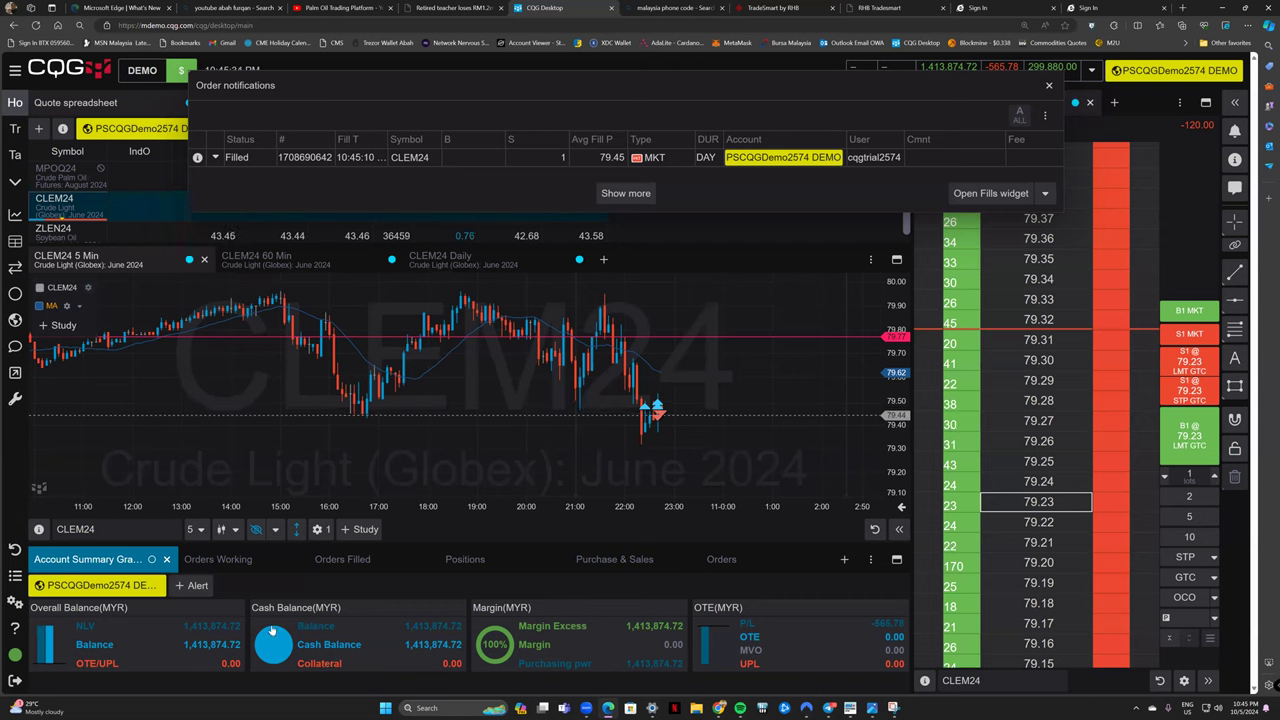
Step: Drag the Order notifications popup lower so the account summary figures show
drag(655, 92, 565, 226)
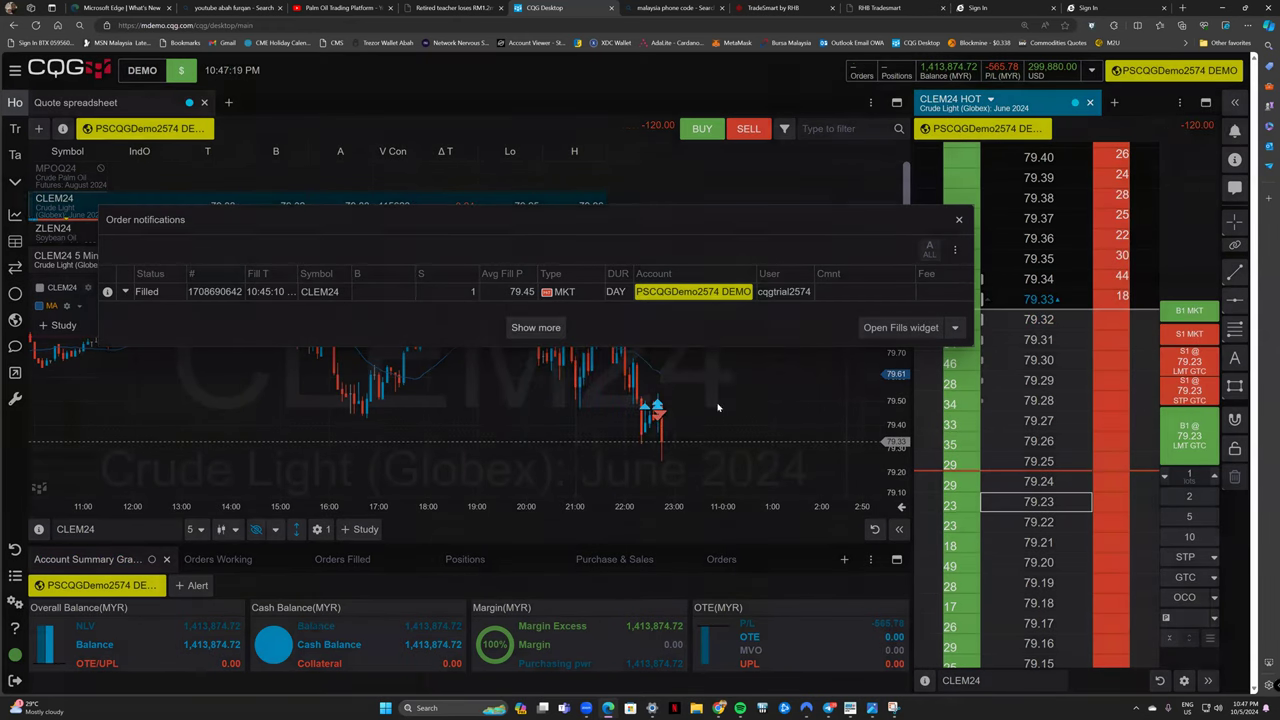
Step: Buy one CLEM24 lot at market, filled long 1 at 79.33
click(1189, 310)
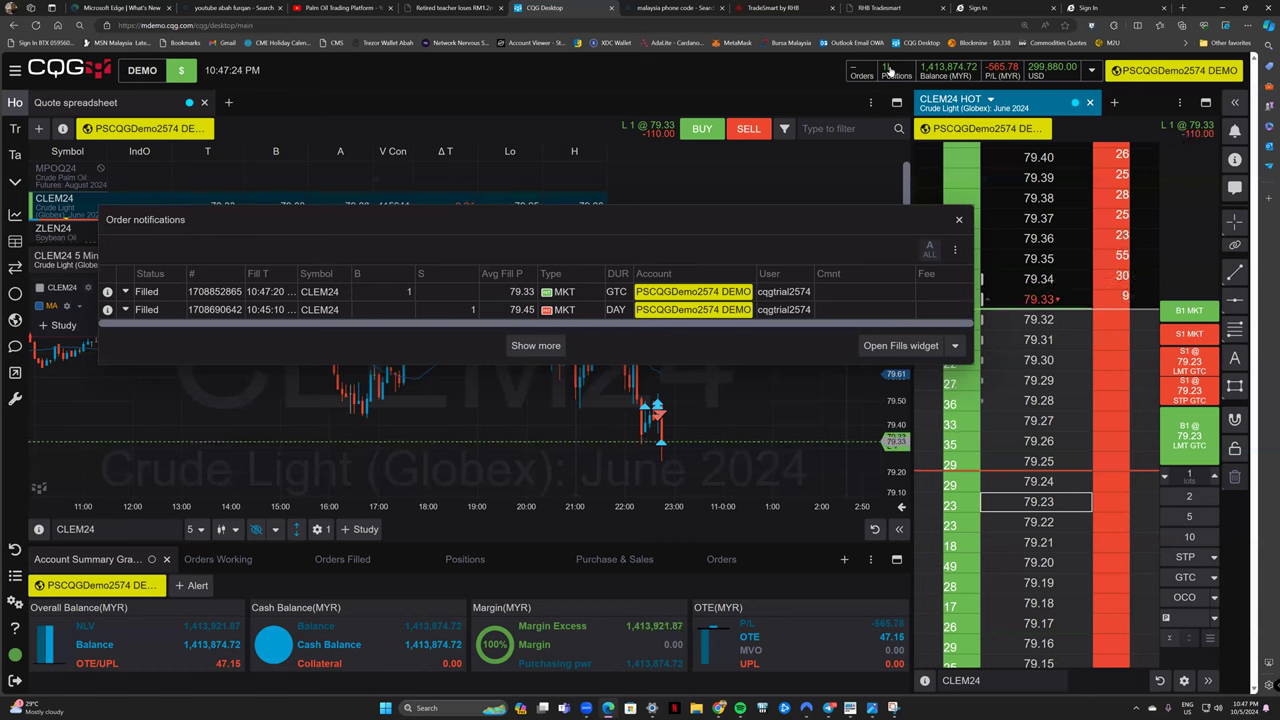
click(1178, 134)
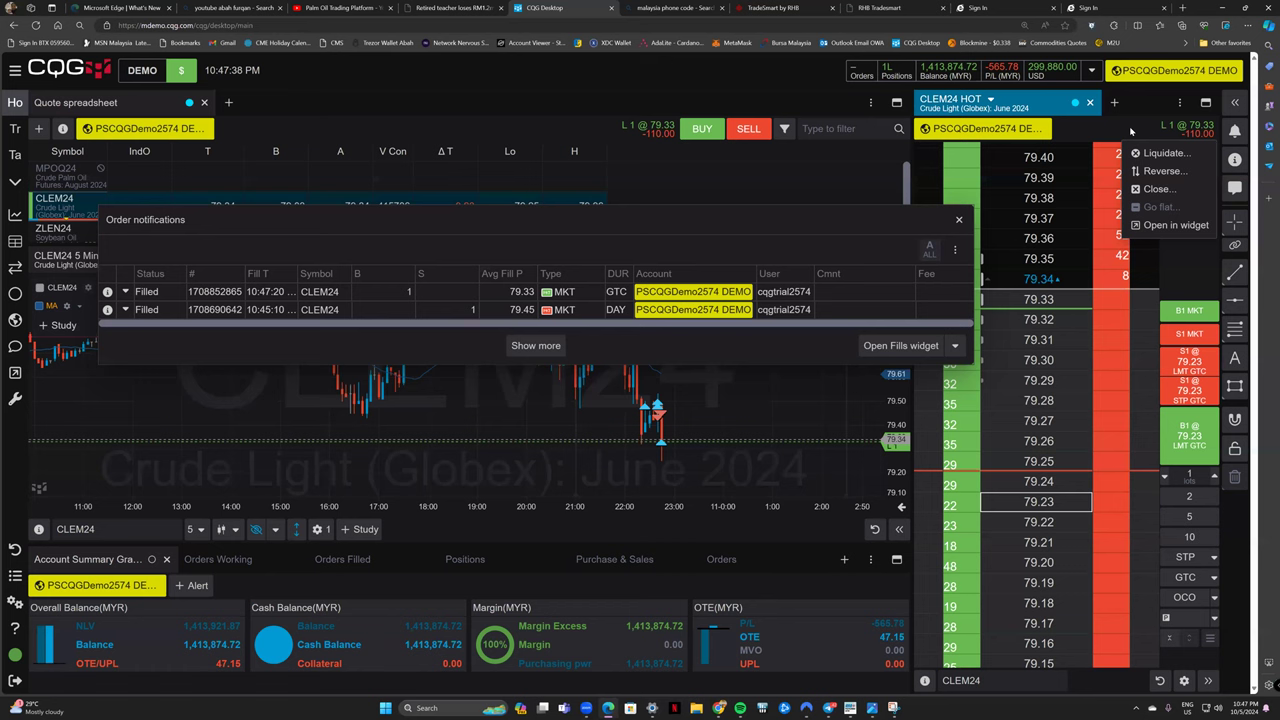
Step: Close the position menu without acting, keeping the long 1 at 79.33
click(1131, 131)
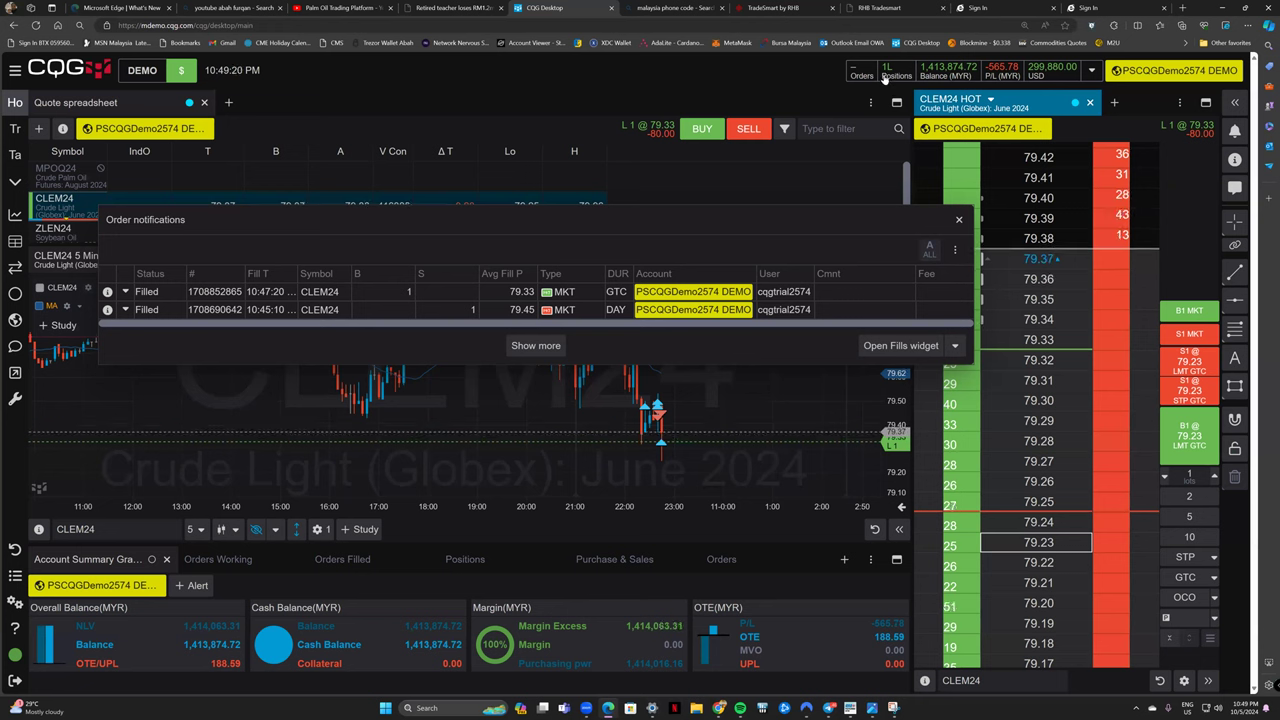
Step: Sell one CLEM24 lot at market to close the long 1 position
click(956, 220)
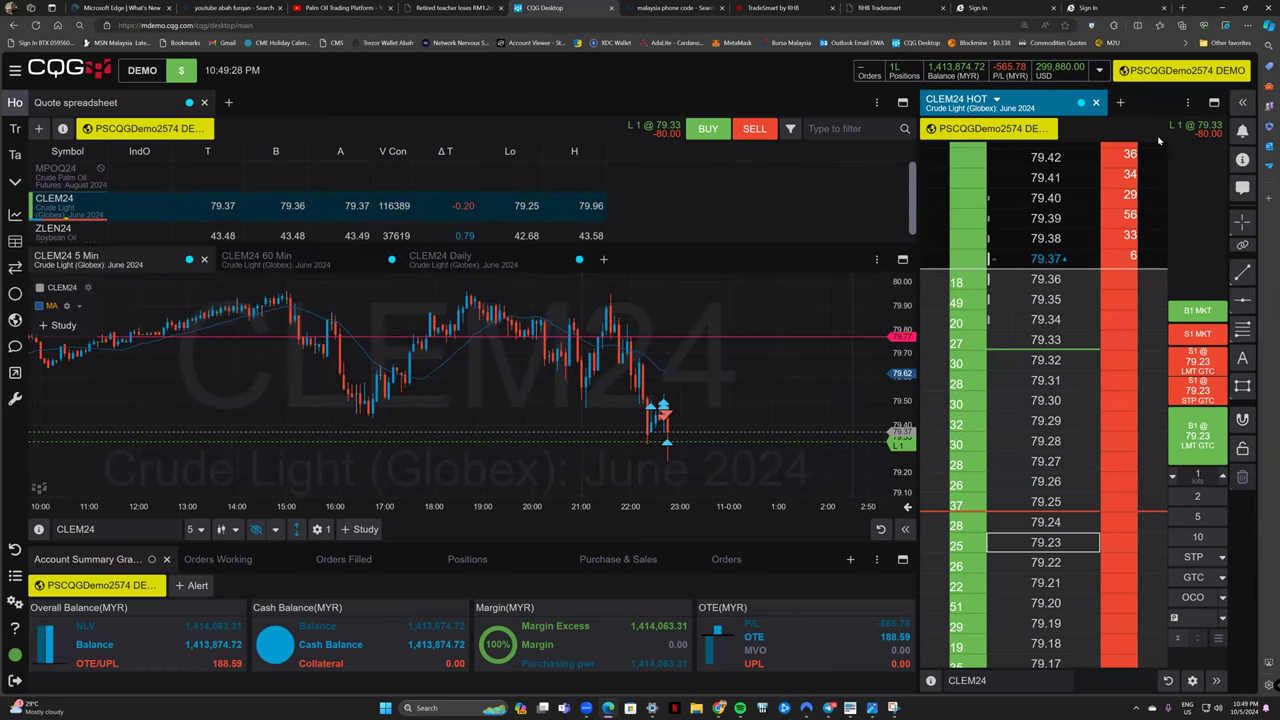
click(1213, 336)
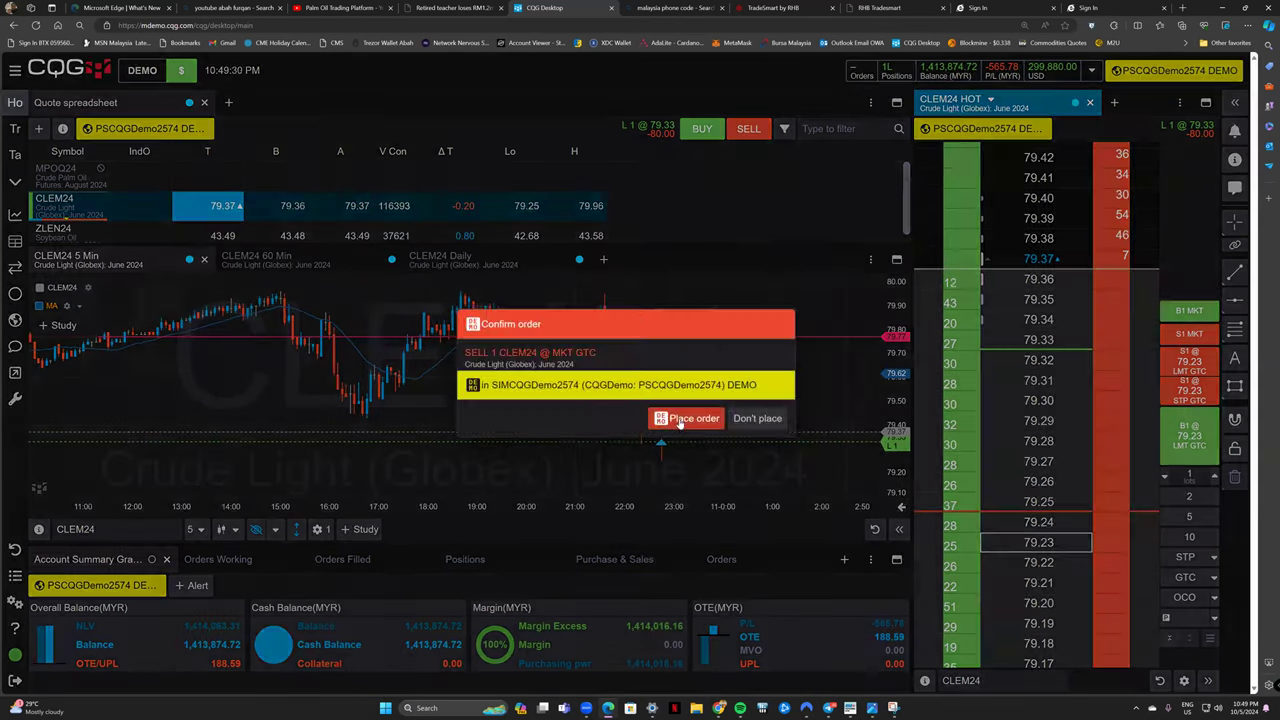
click(682, 422)
click(1049, 86)
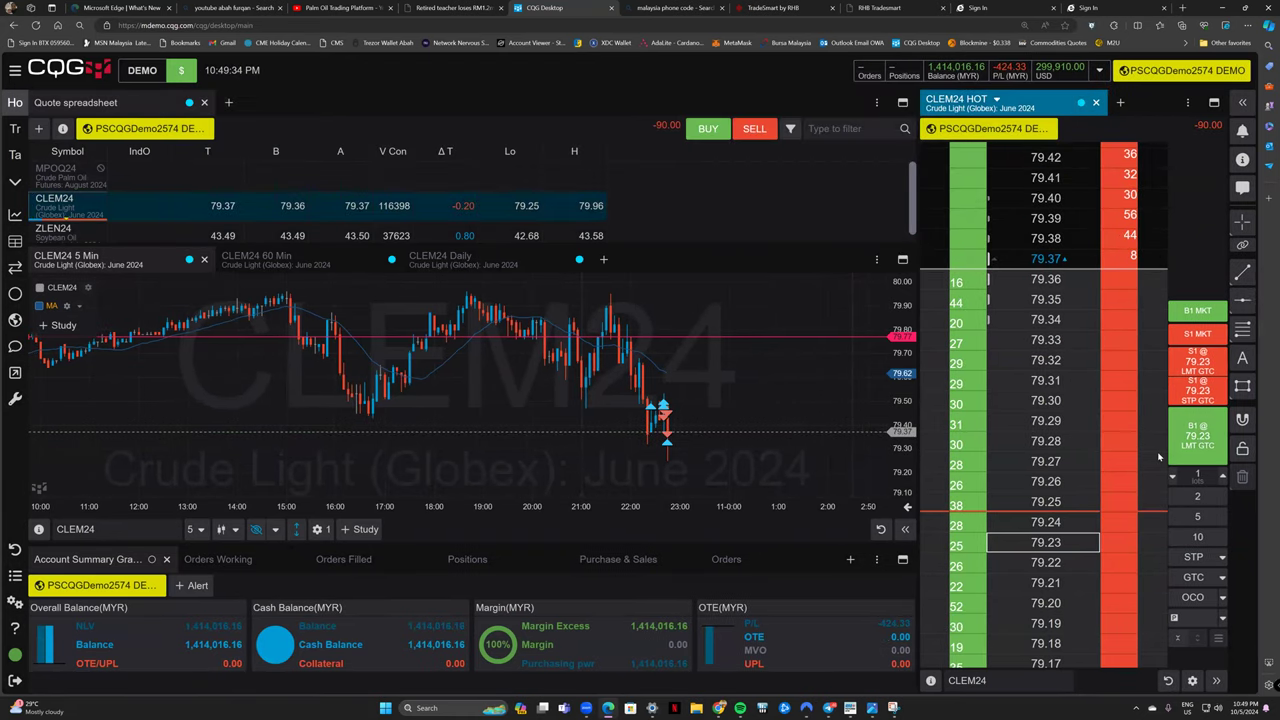
scroll(1040, 540, down, 4)
Step: Buy one CLEM24 lot, liquidate it at 79.39, then sell one lot short at 79.40
scroll(1040, 538, up, 8)
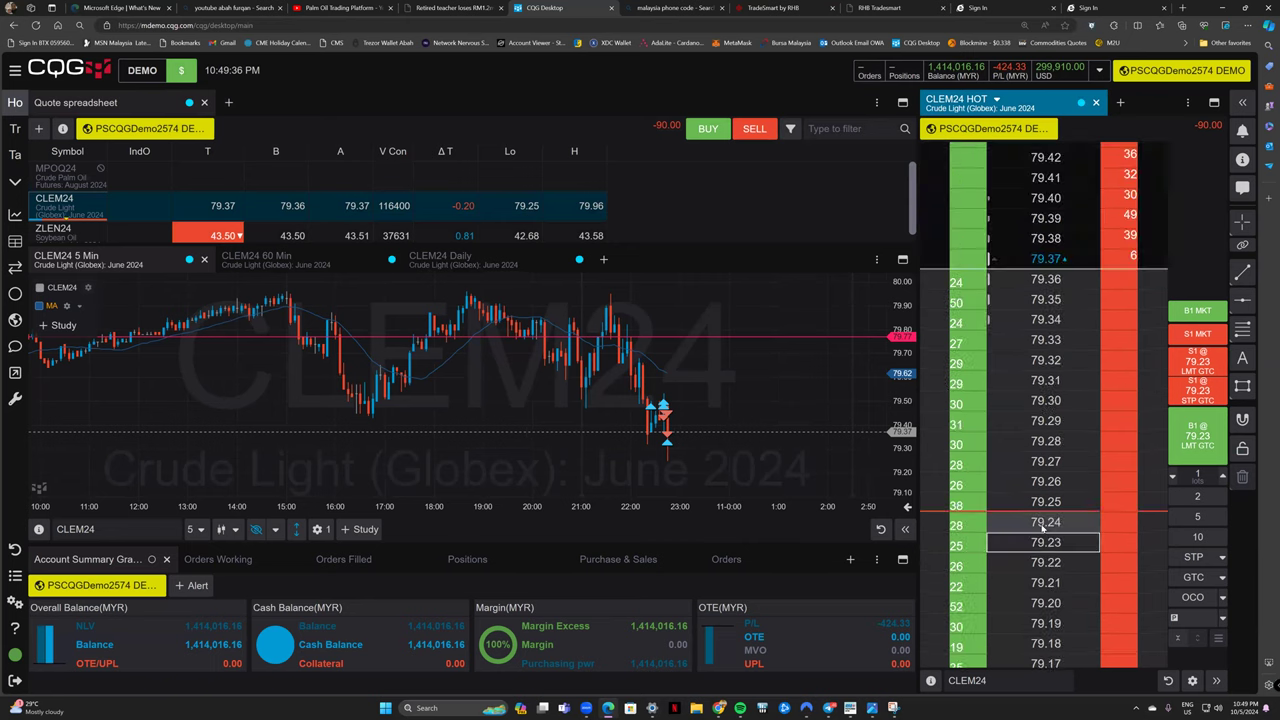
scroll(1047, 500, down, 4)
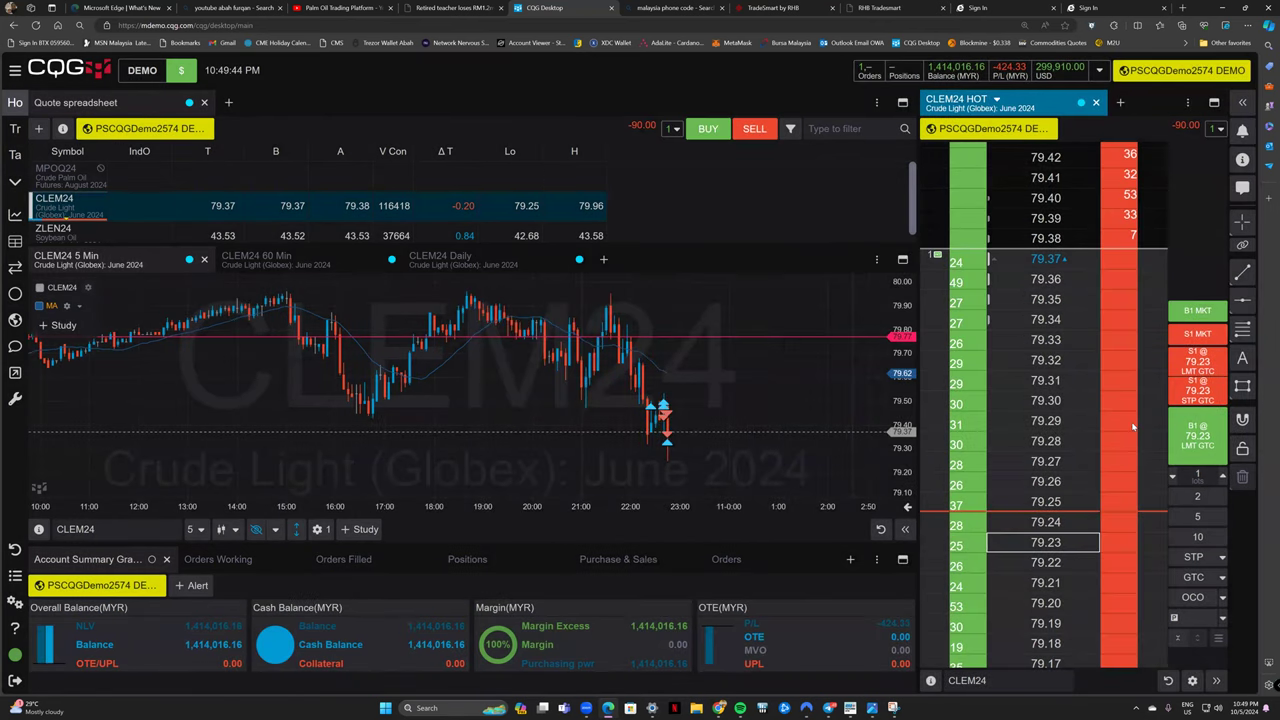
click(1197, 310)
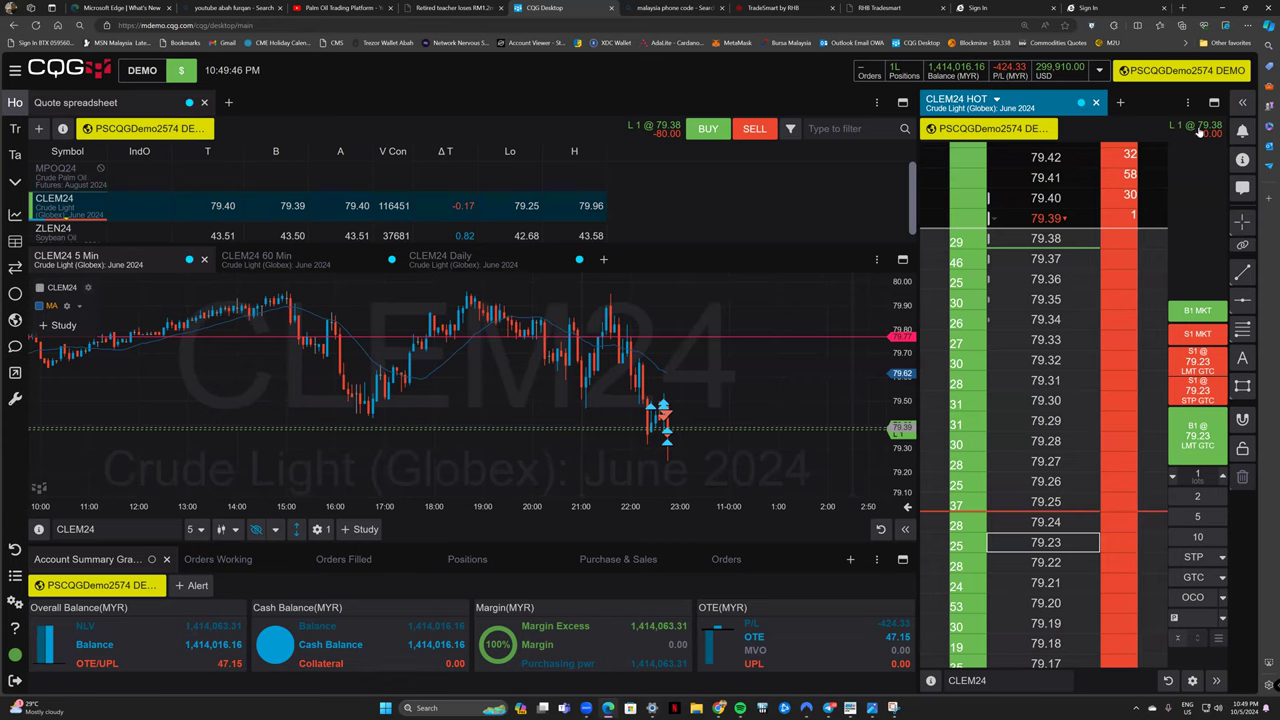
click(1200, 127)
click(1167, 153)
click(690, 434)
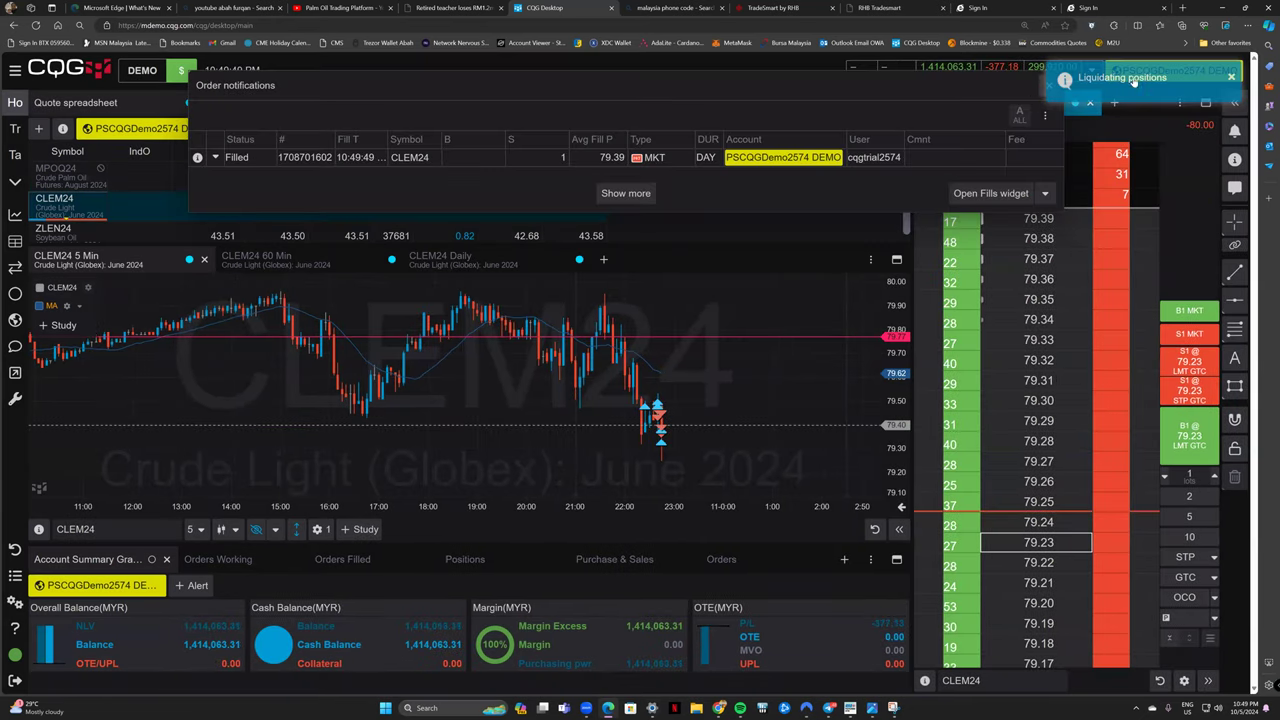
click(1189, 333)
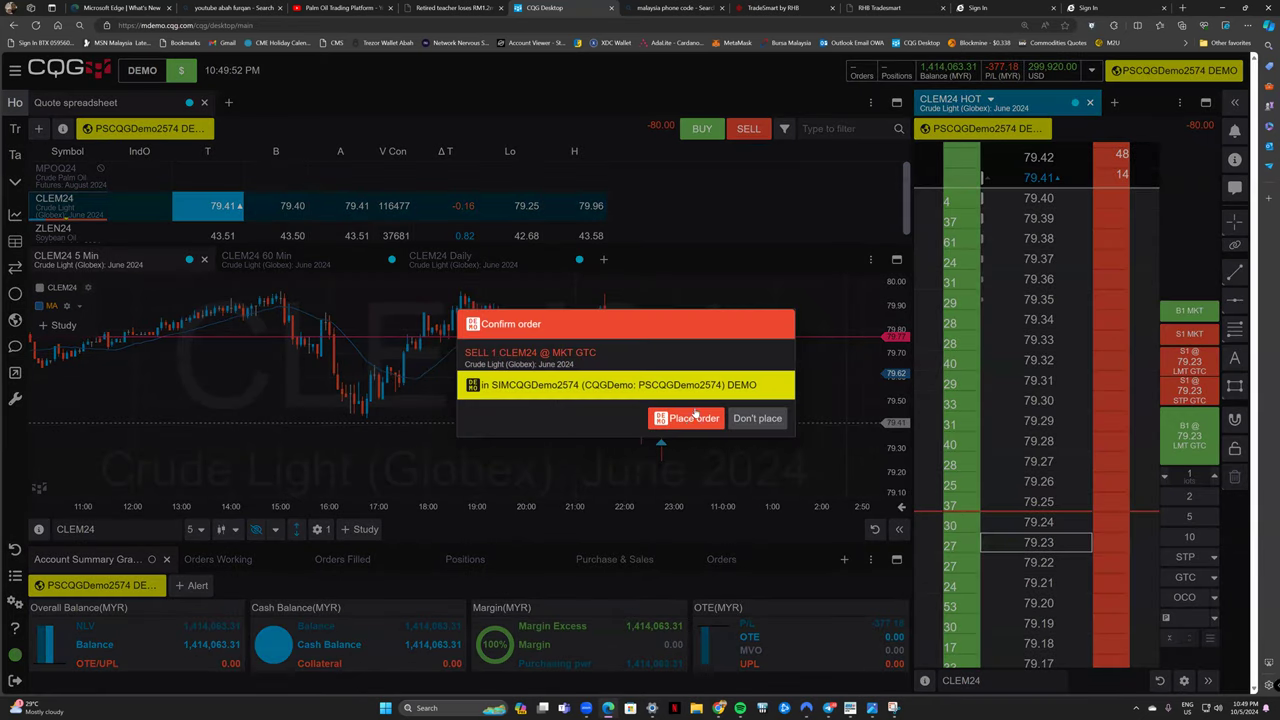
click(687, 420)
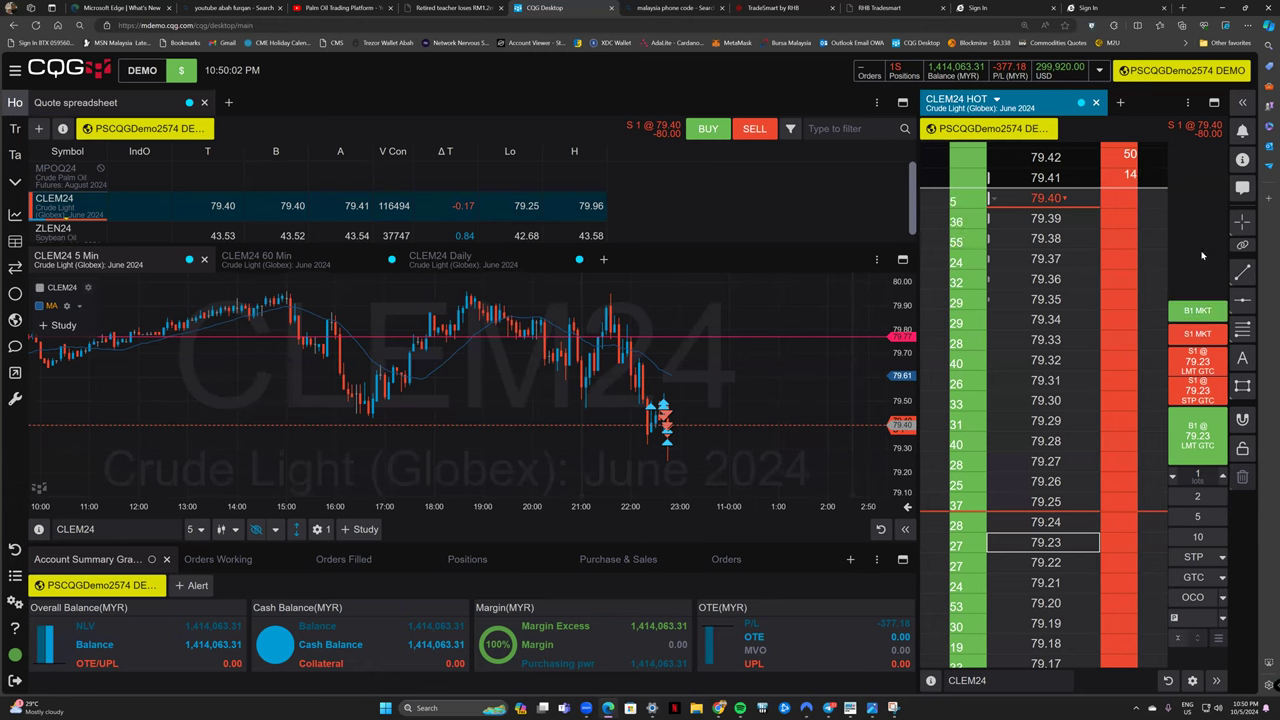
Step: Place a one-lot CLEM24 buy limit order at 79.22
scroll(1041, 316, up, 2)
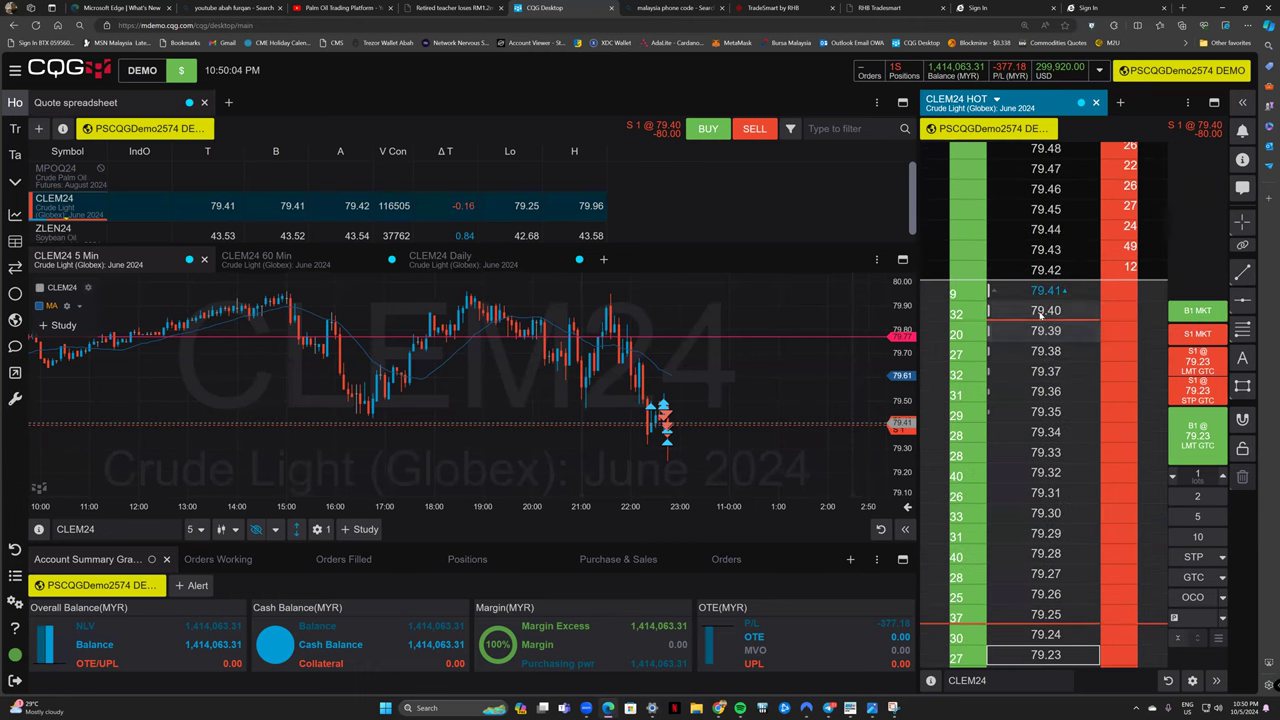
scroll(1062, 357, down, 2)
scroll(1062, 357, down, 2)
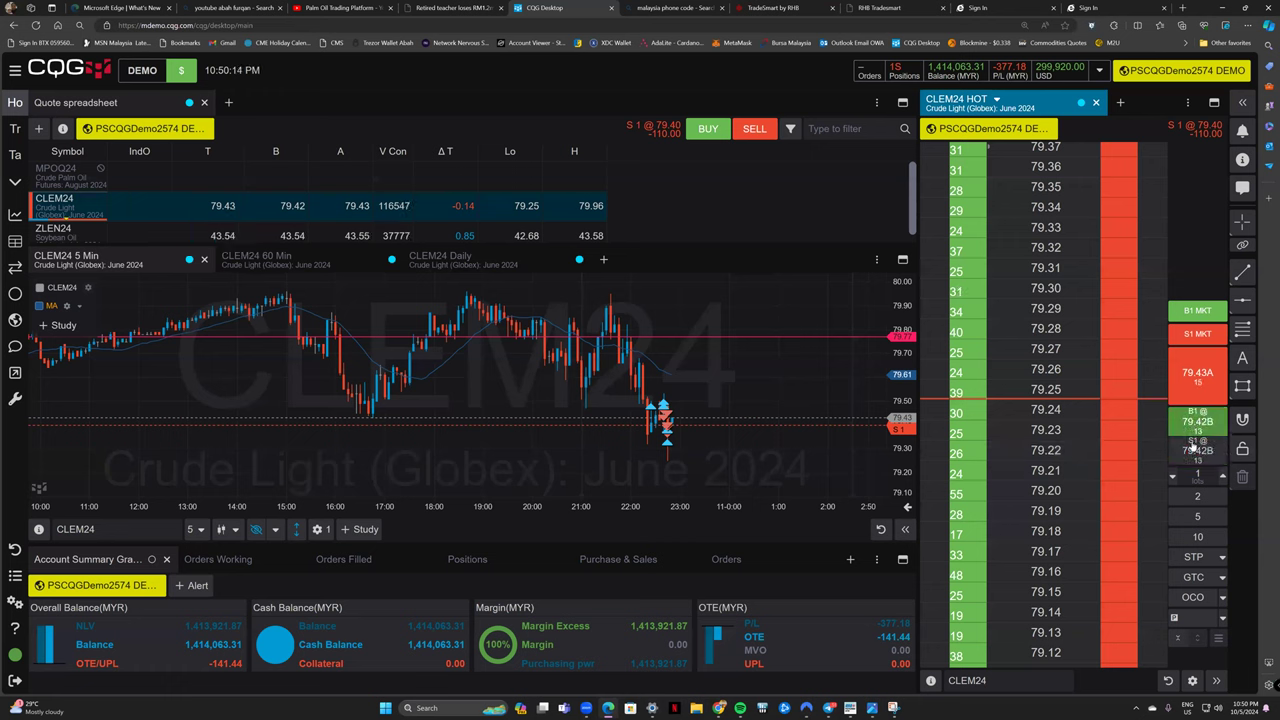
click(1082, 448)
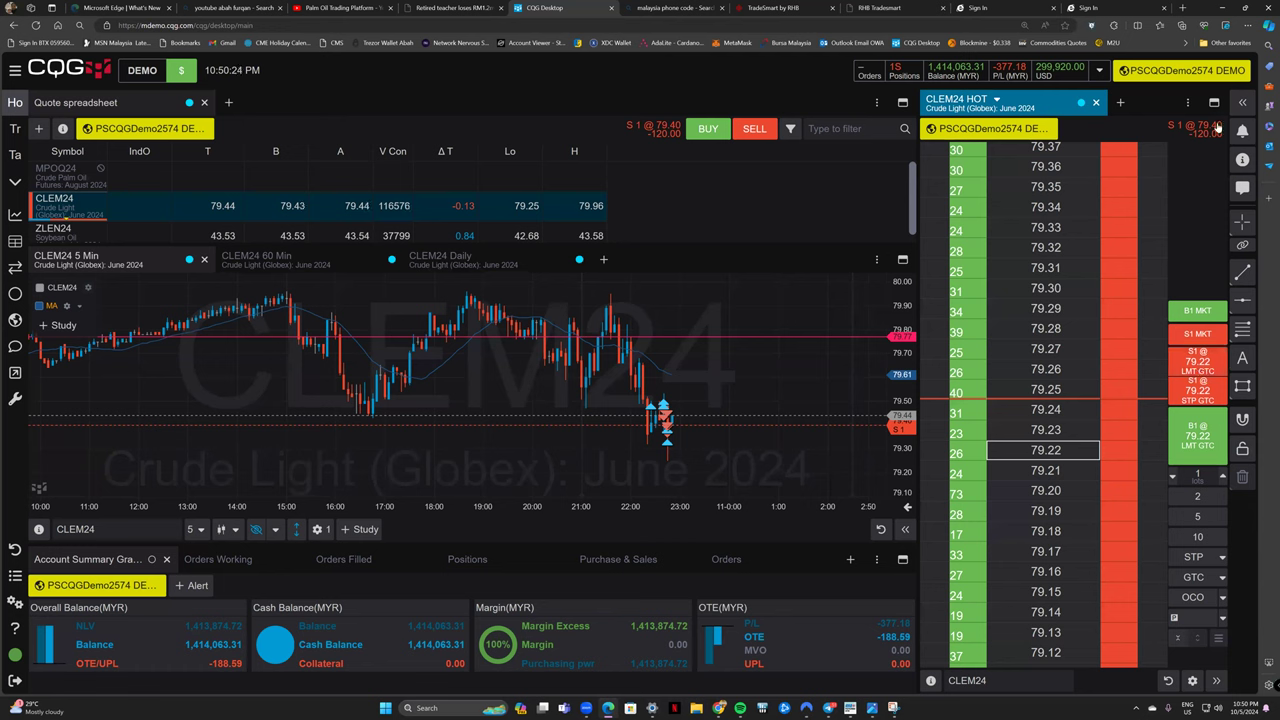
click(1193, 436)
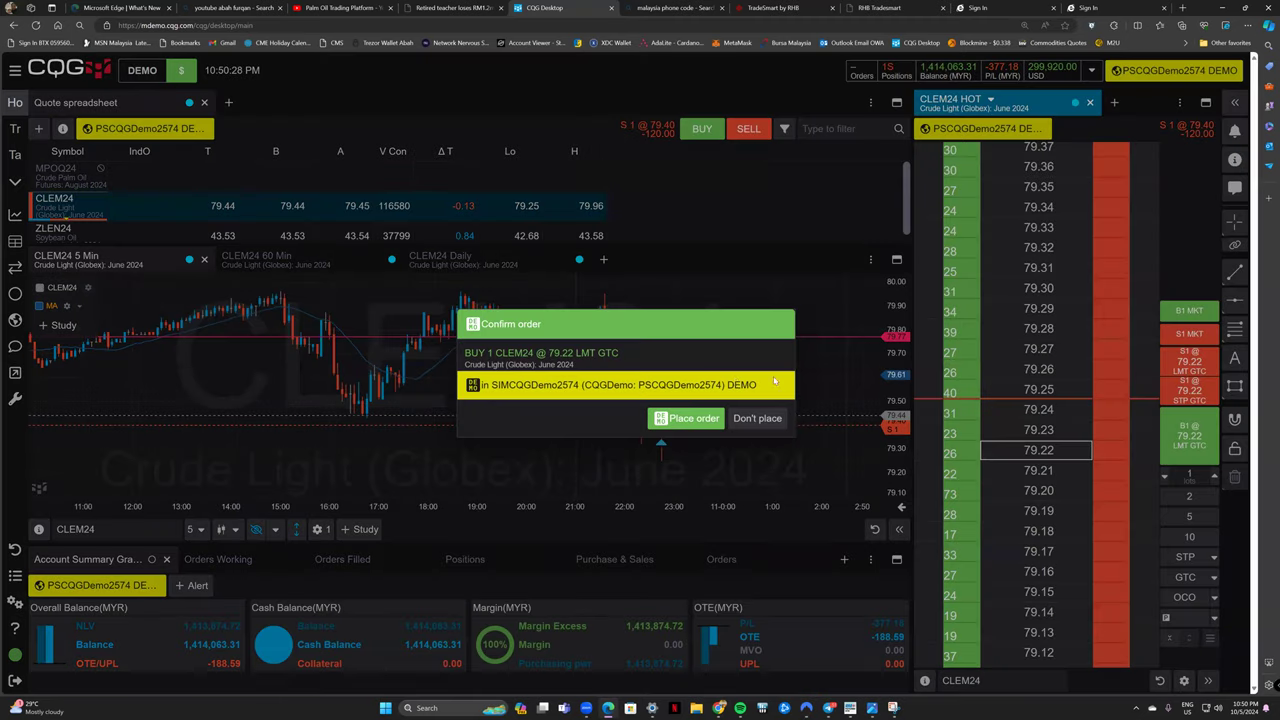
click(700, 418)
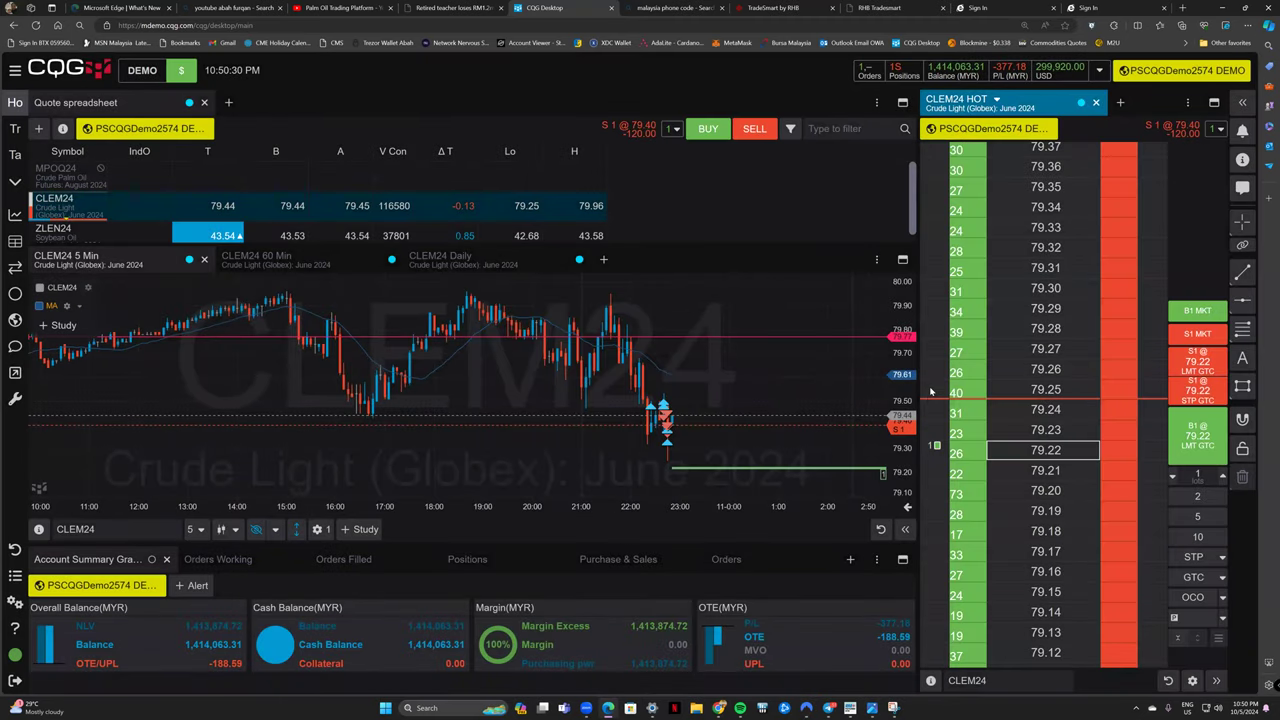
Step: Raise the buy limit to 79.28, then 79.42, where it fills and covers the short
drag(936, 447, 943, 325)
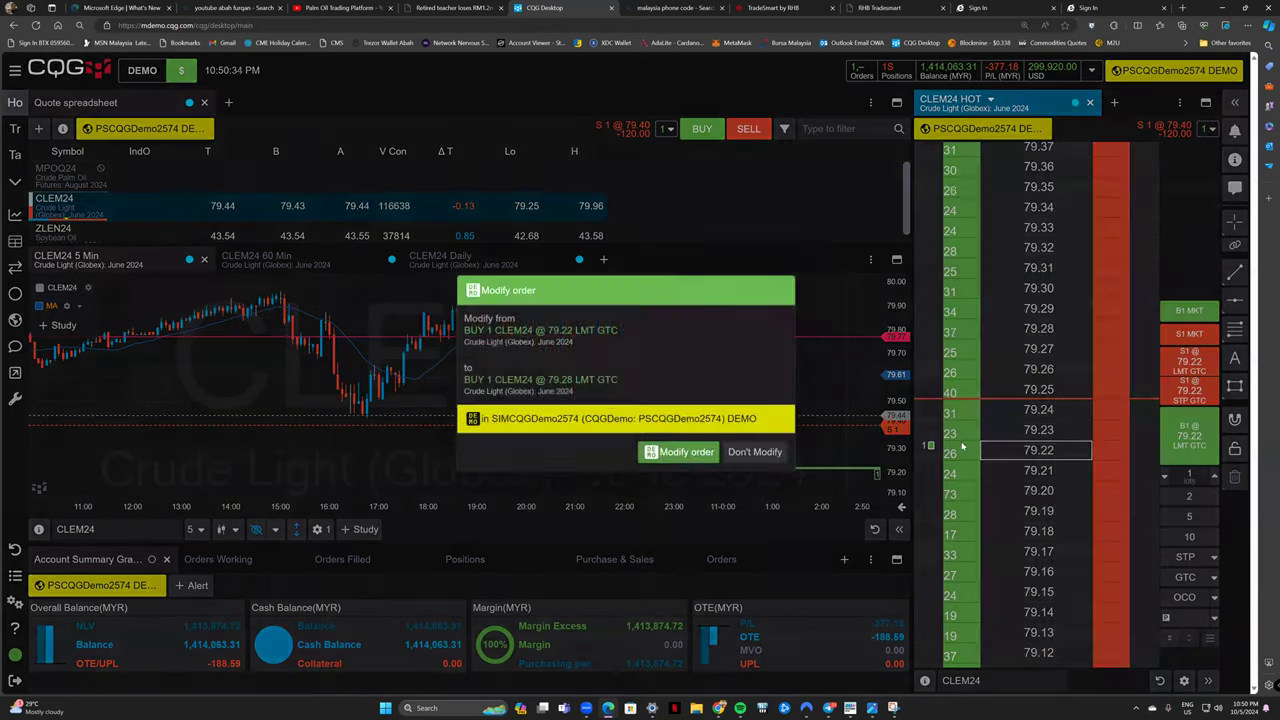
click(712, 451)
scroll(986, 436, up, 2)
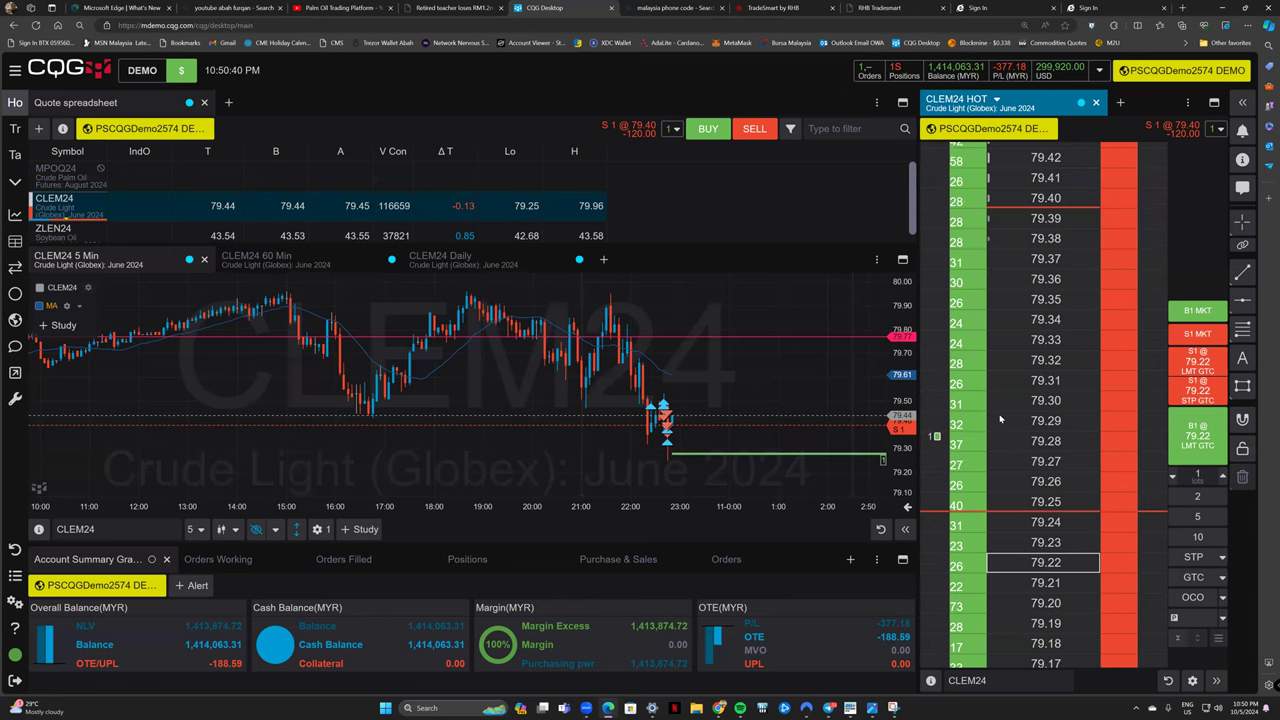
scroll(1000, 419, up, 2)
drag(936, 549, 936, 270)
click(686, 453)
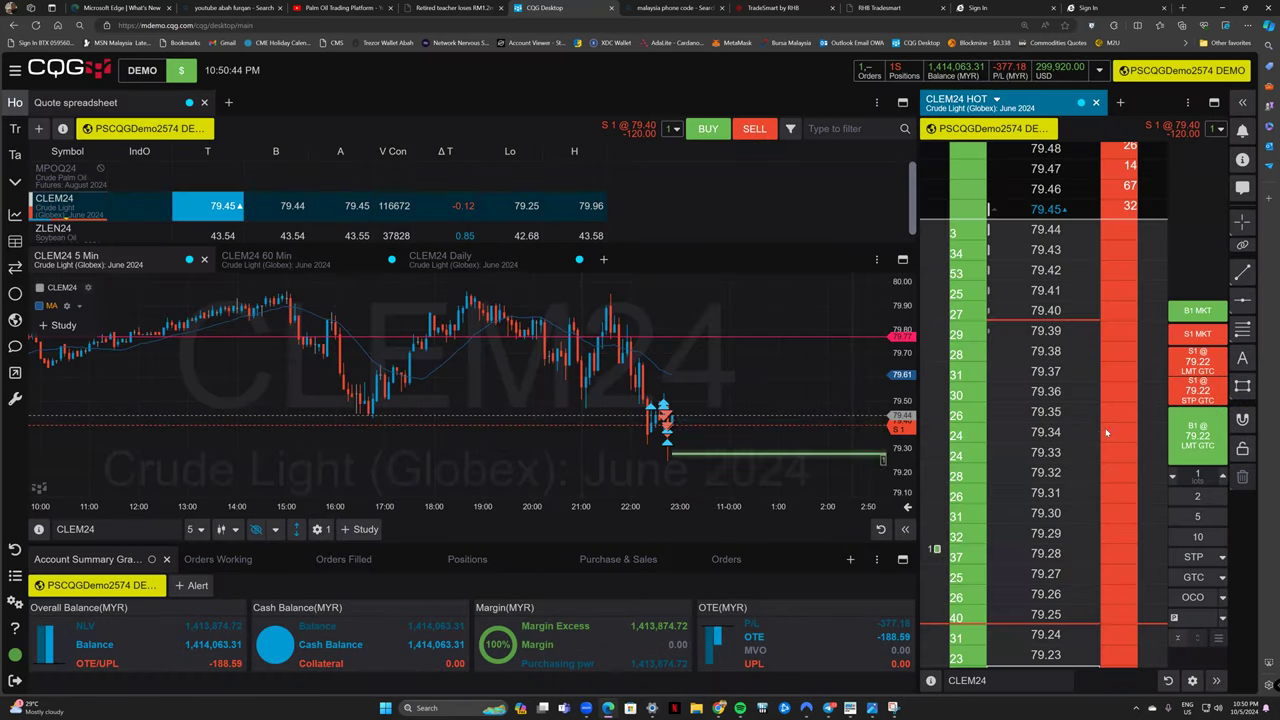
scroll(1030, 410, up, 2)
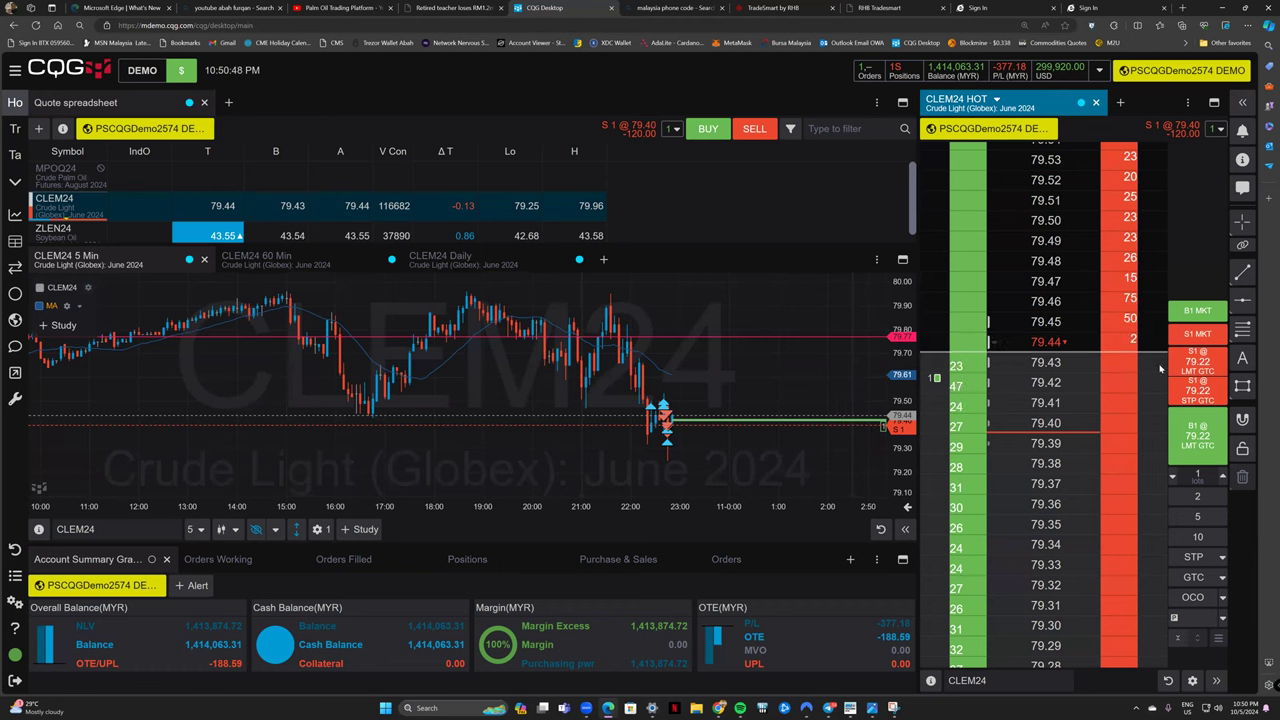
click(1176, 130)
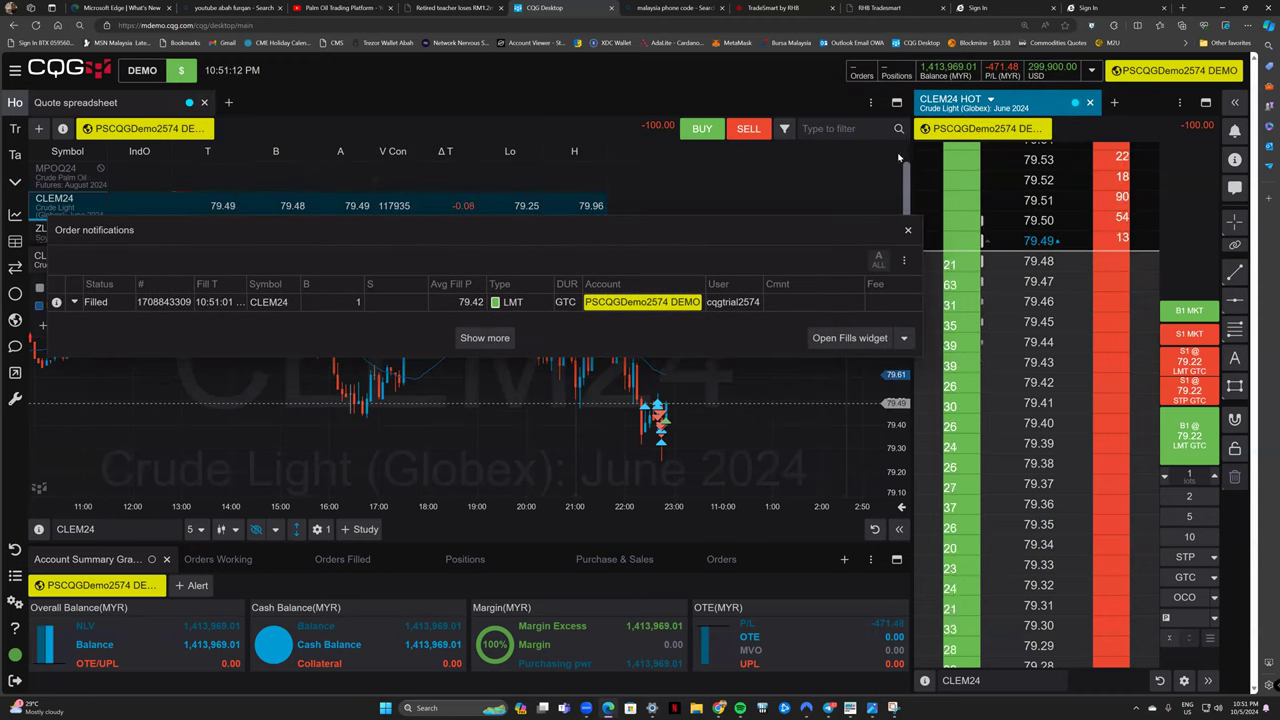
Step: Close the 79.42 buy-fill notification popup
click(906, 231)
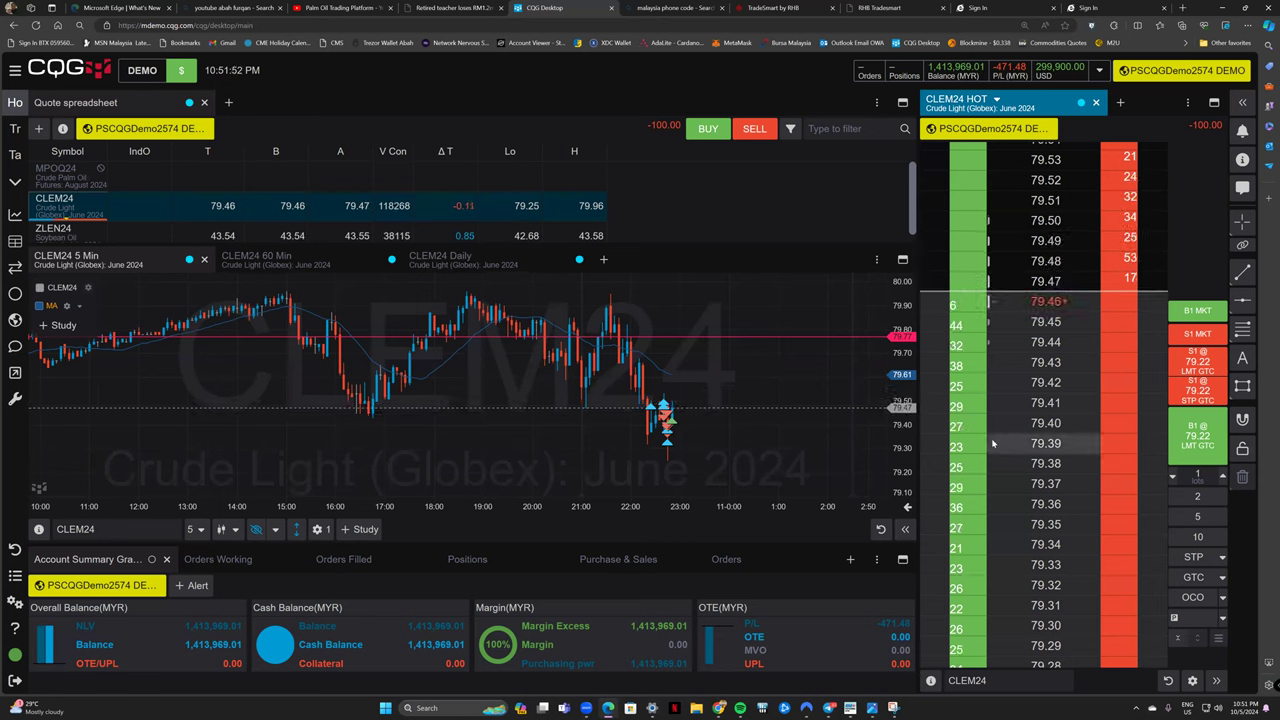
Step: Pan the CLEM24 5-min chart toward earlier hours and zoom in horizontally so recent candles look larger
scroll(1064, 424, up, 3)
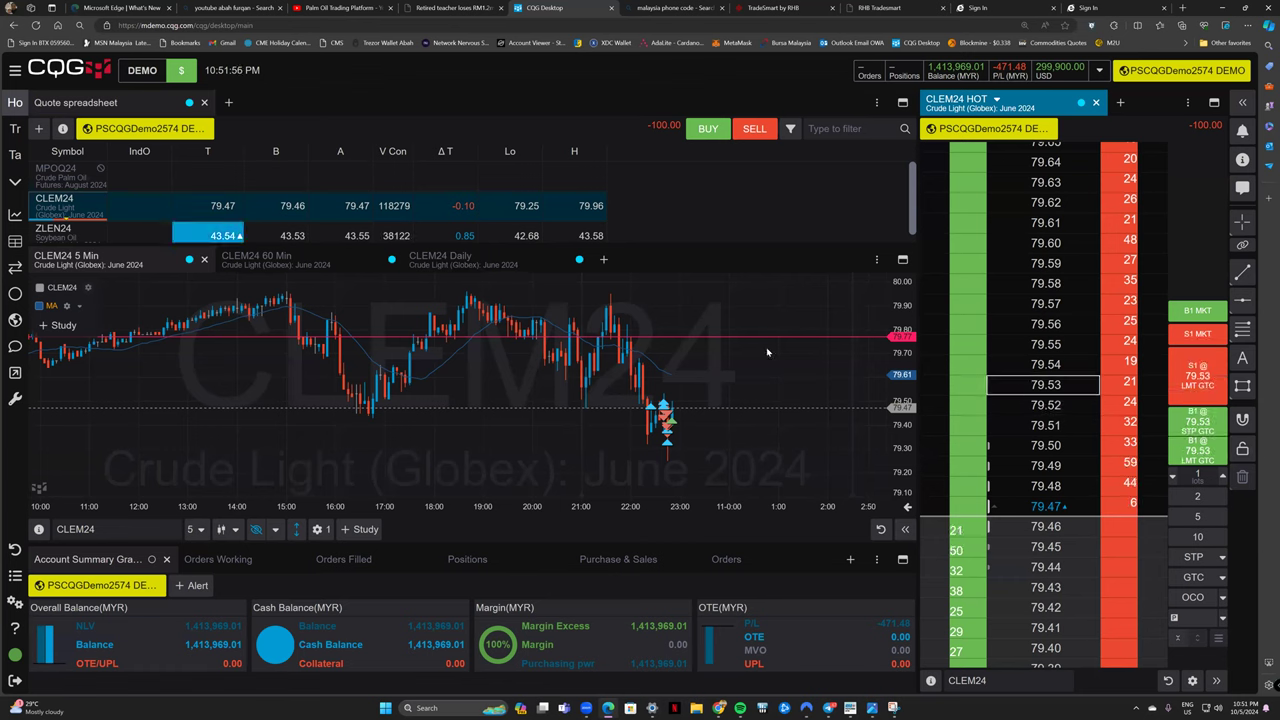
drag(729, 358, 783, 355)
scroll(770, 380, up, 3)
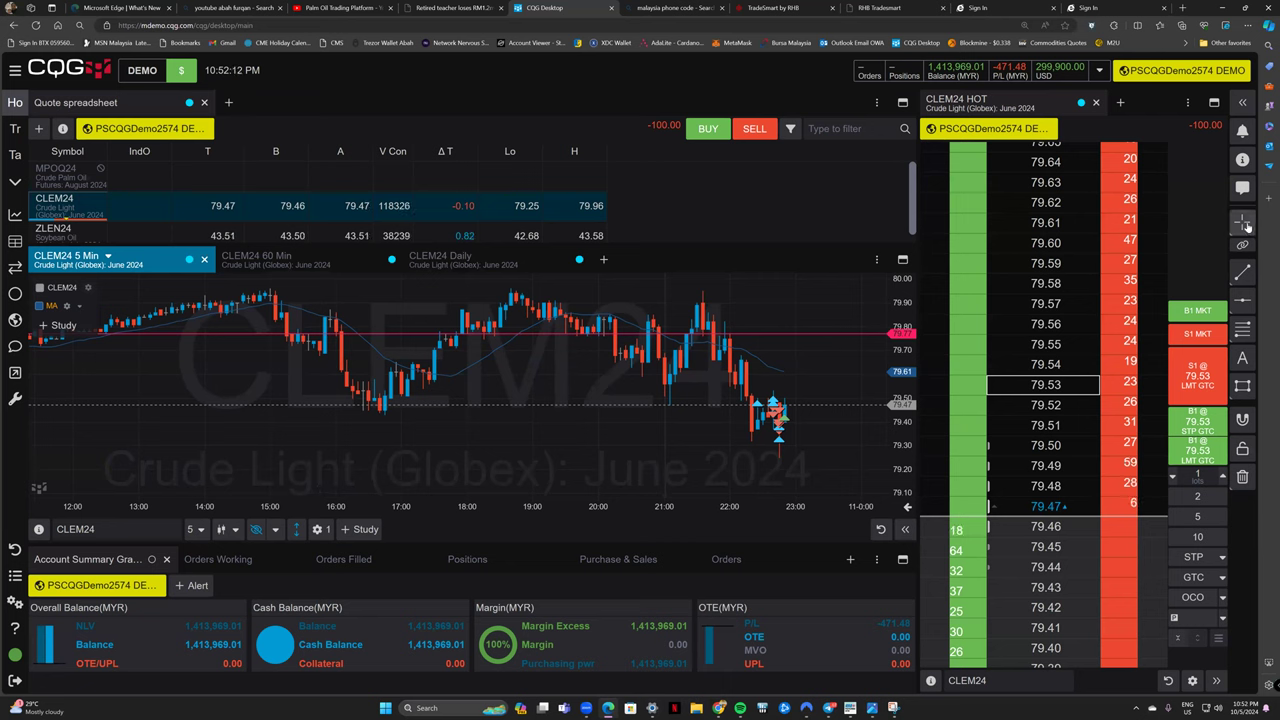
mouse_move(705, 314)
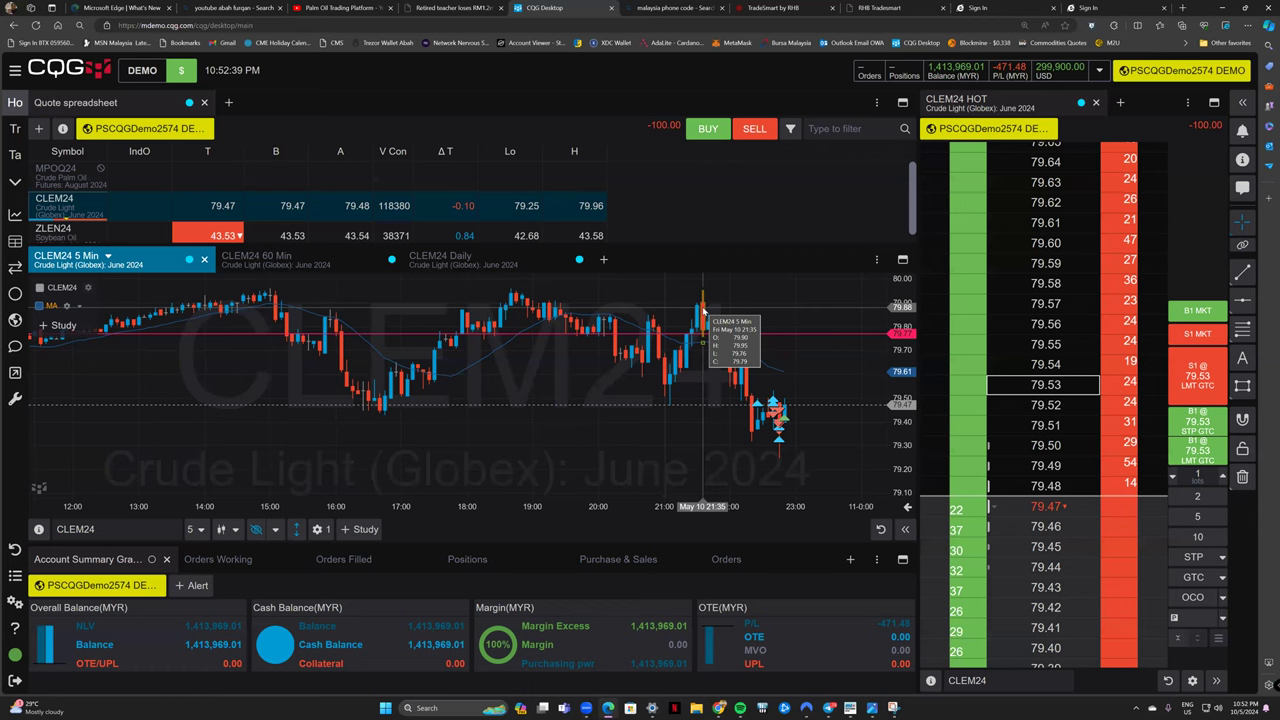
Step: Draw a horizontal line at about 79.95 on the 5-min chart, above the 79.77 line
click(1241, 296)
click(457, 290)
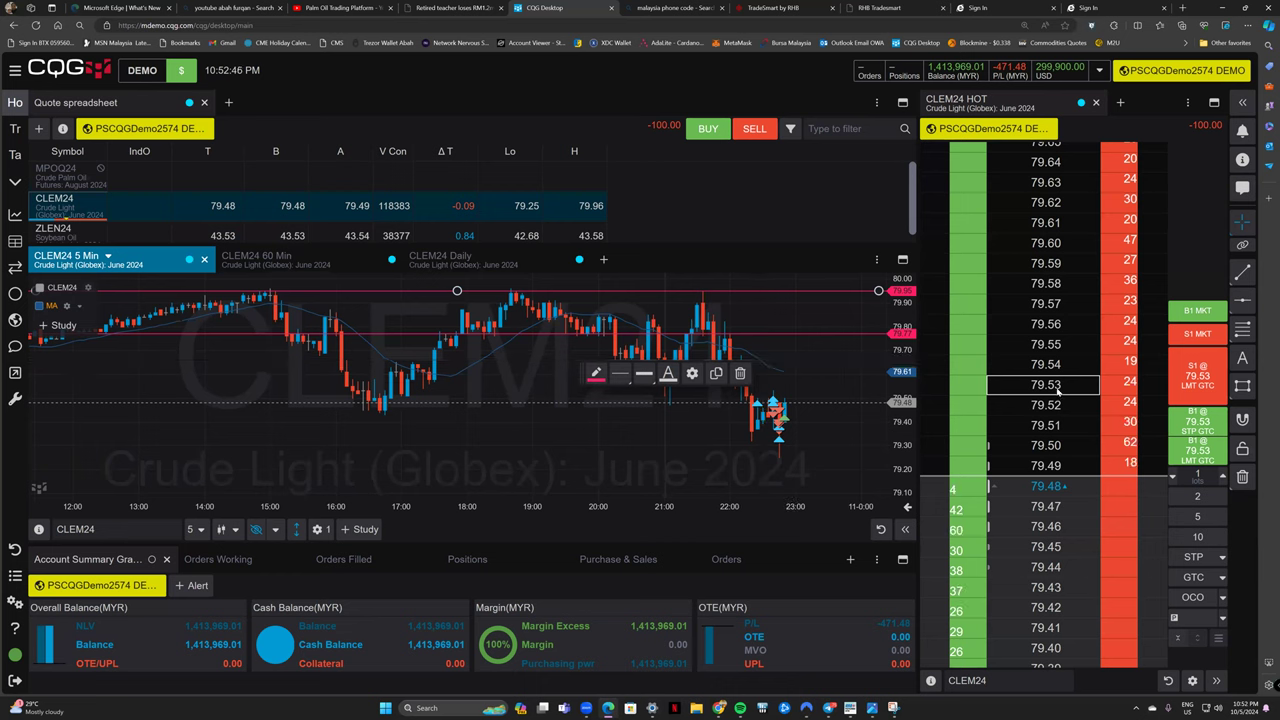
click(645, 398)
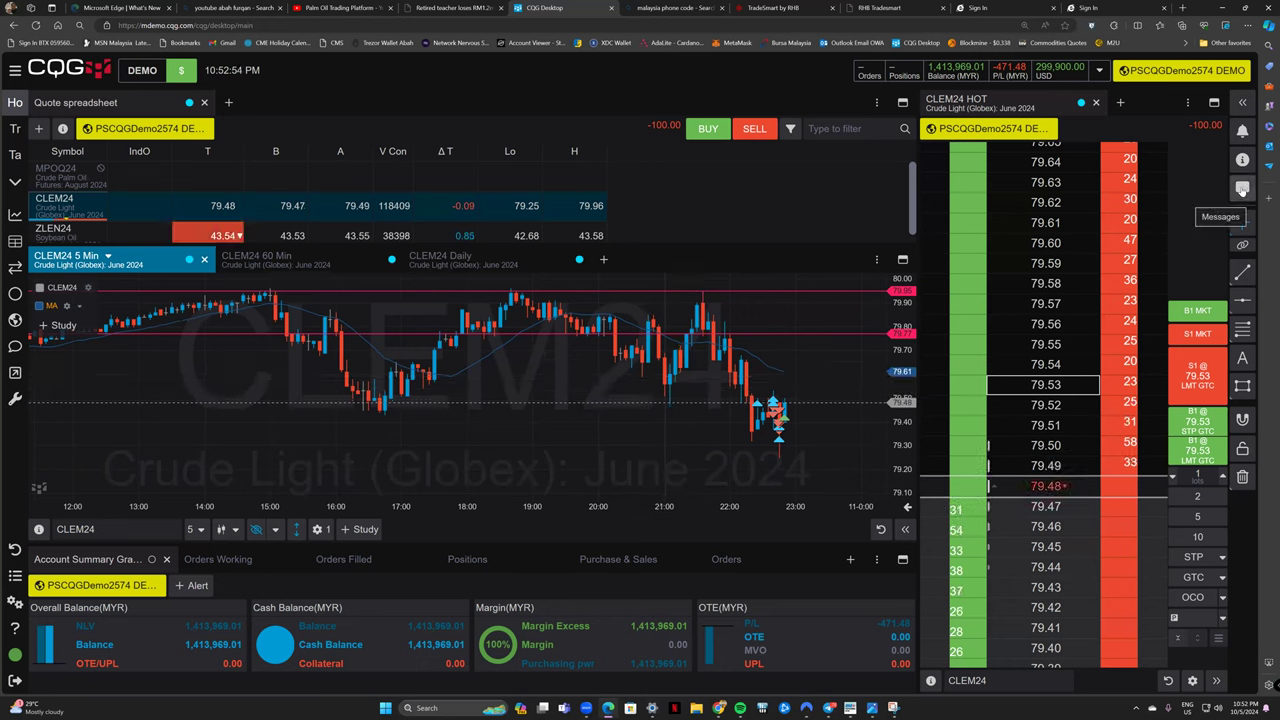
Step: Add a 'buy' text label near 79.50 on the 5-min chart
click(1242, 357)
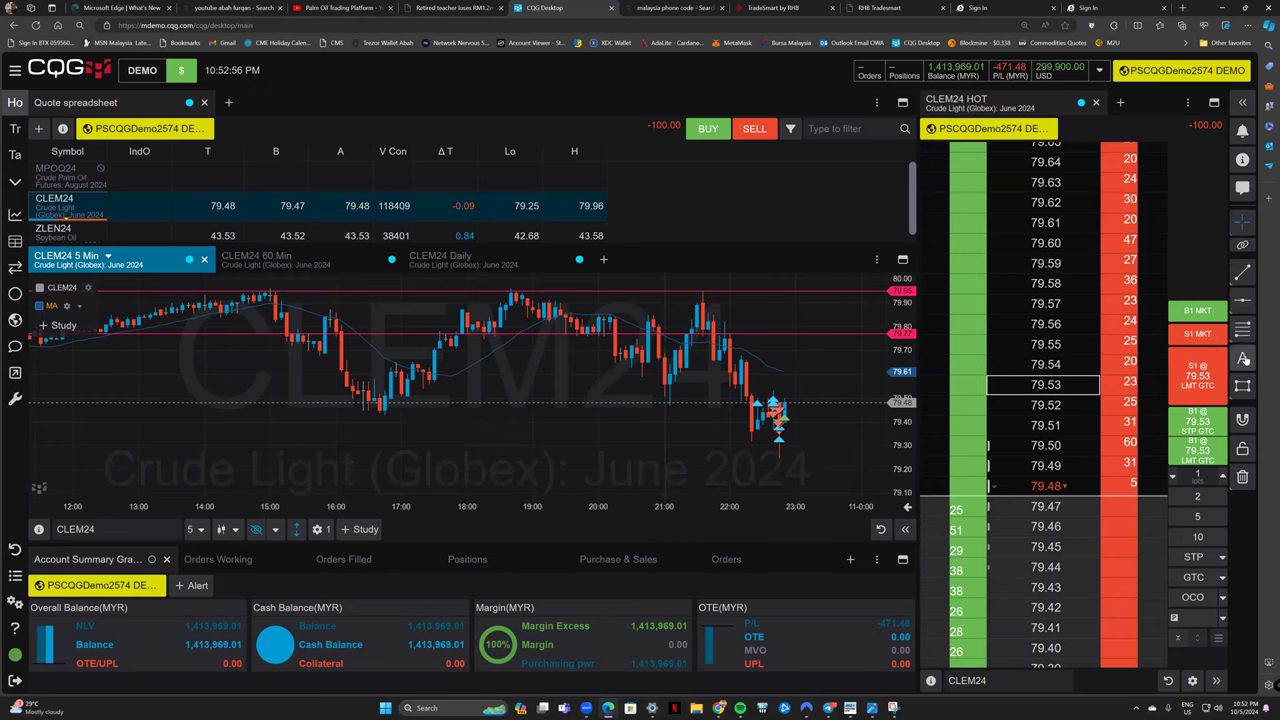
click(668, 410)
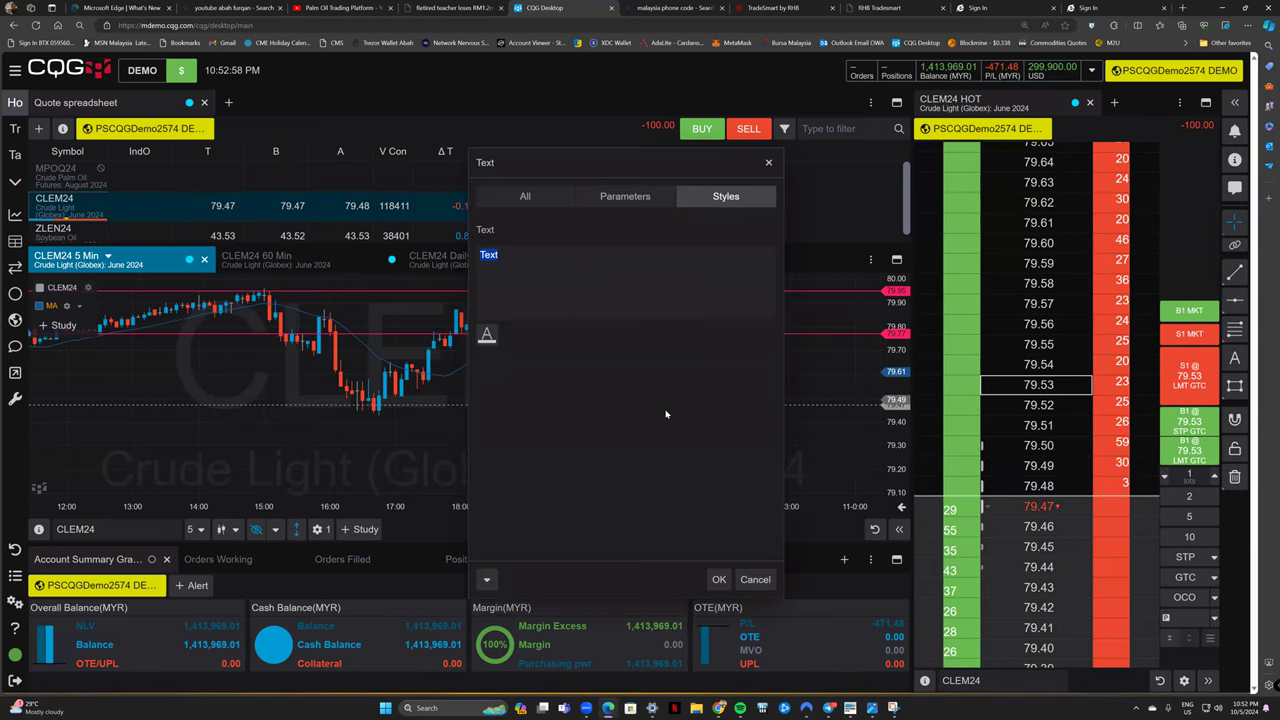
text(buy)
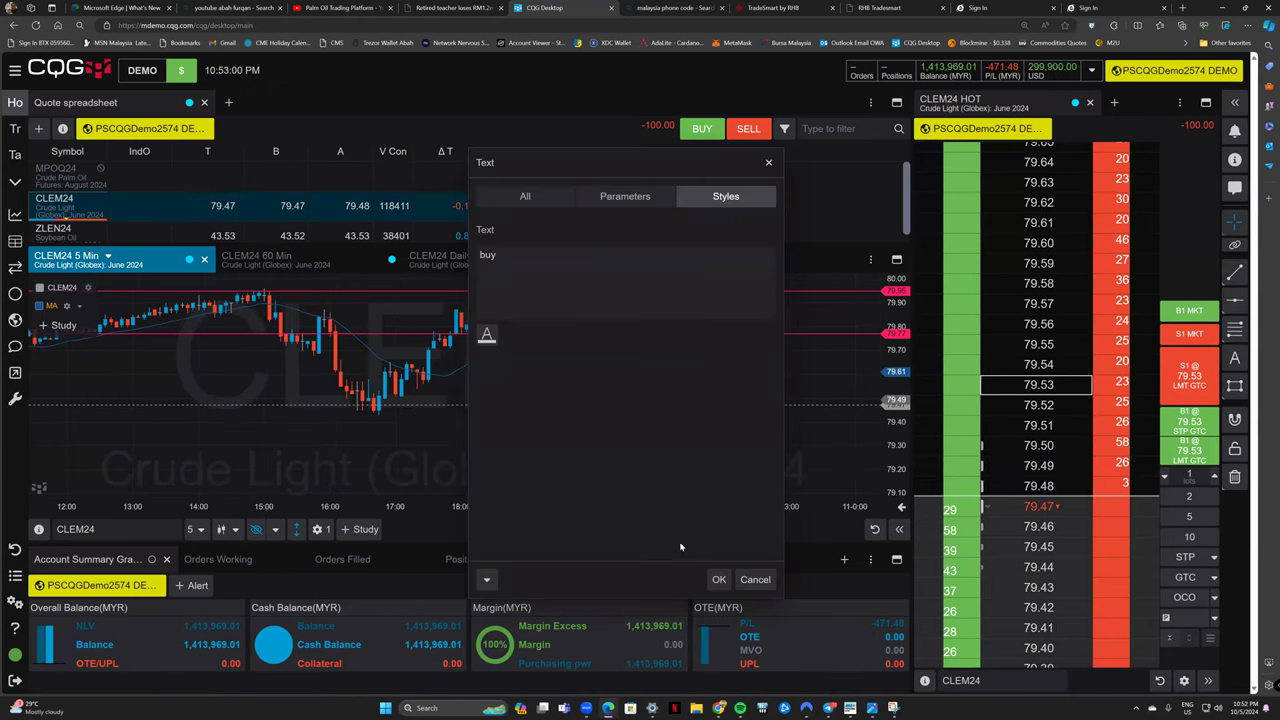
click(718, 579)
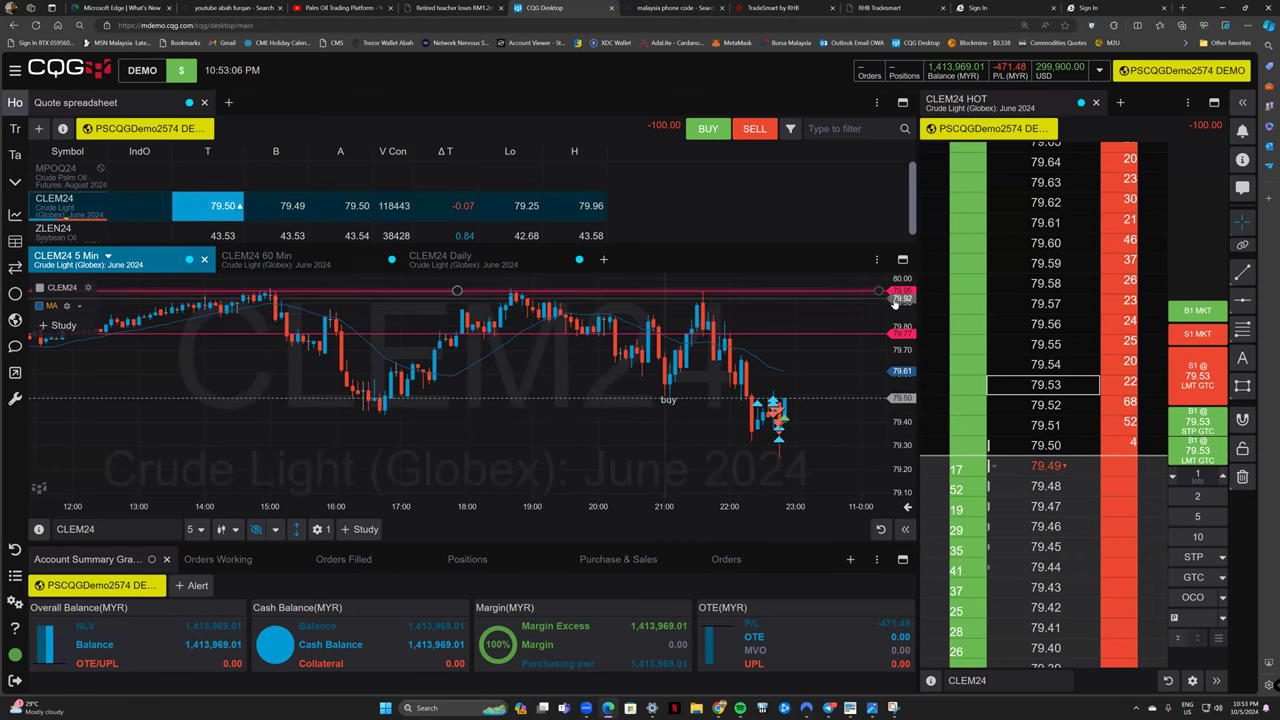
Step: Add a 'TP 79.95' text label just above the 79.95 horizontal line
click(1242, 357)
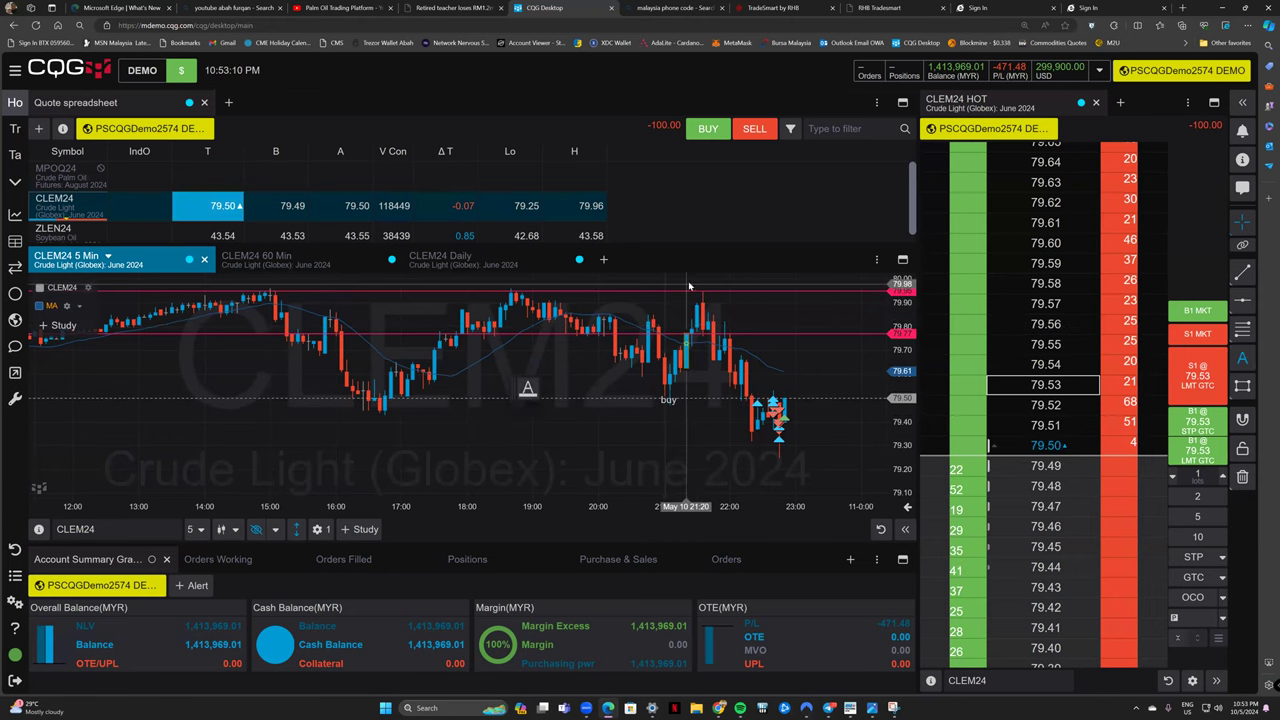
click(688, 286)
text(TP 79.95)
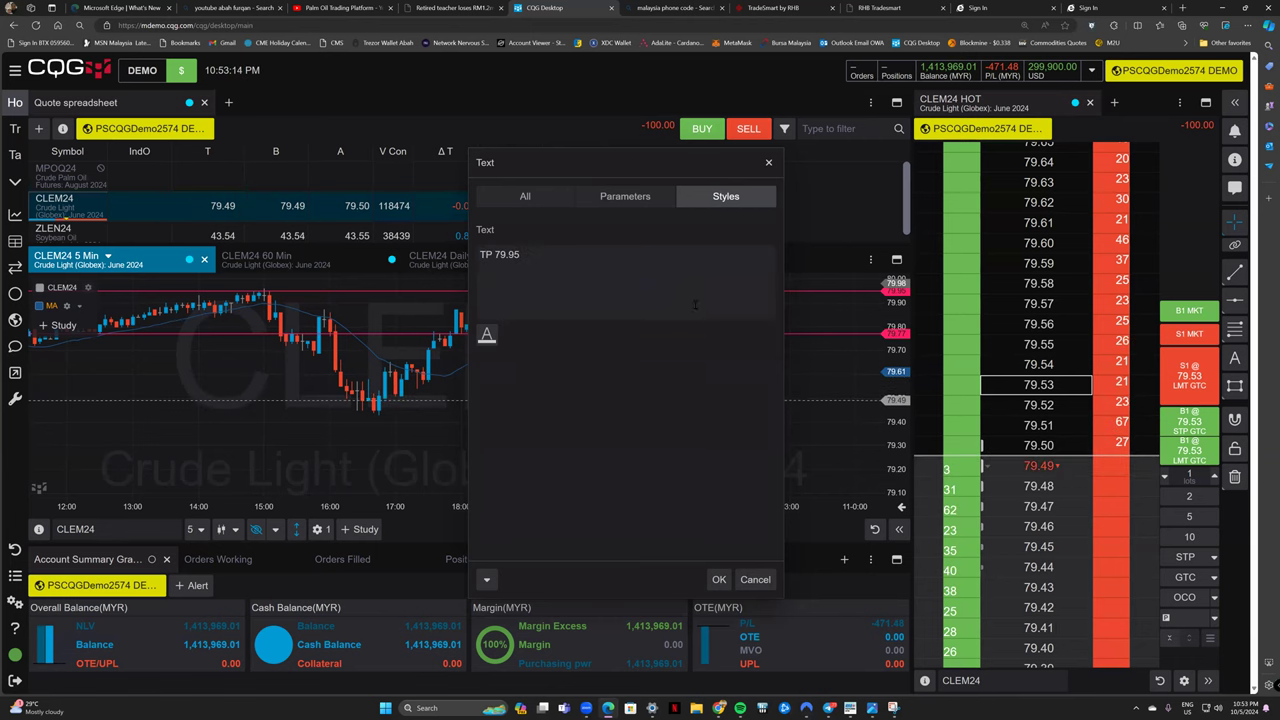
click(718, 579)
click(757, 311)
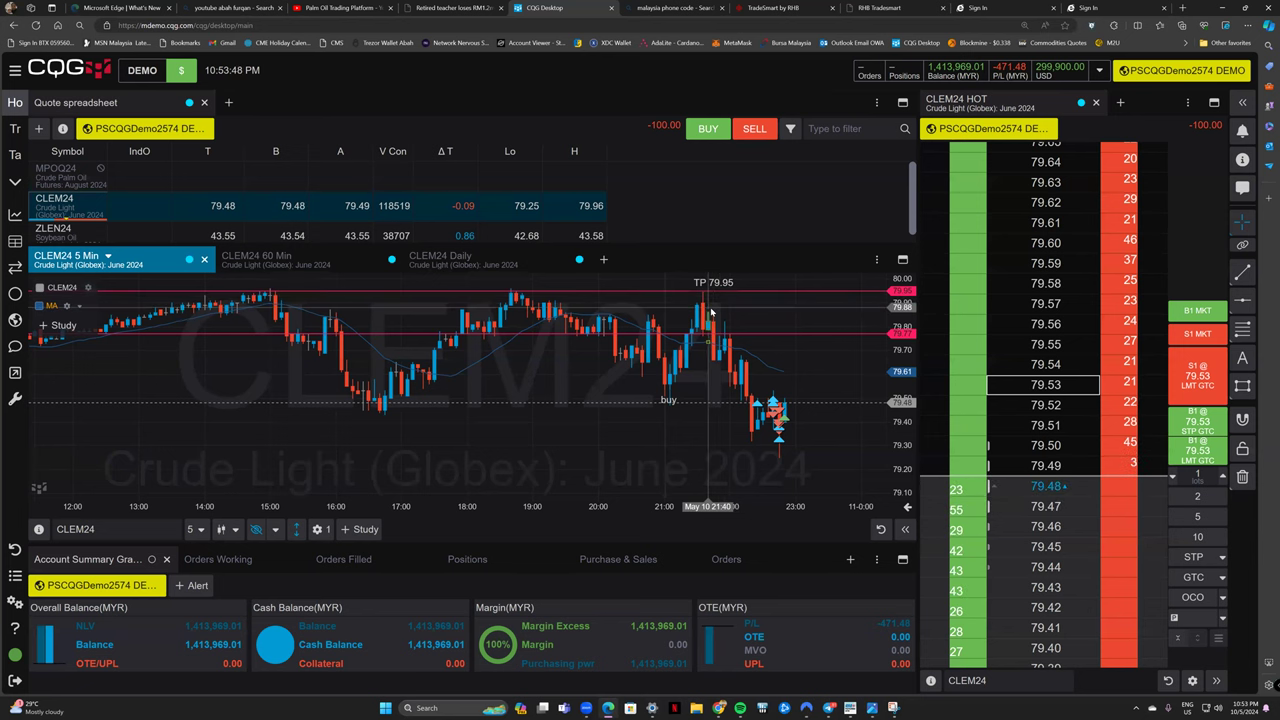
mouse_move(705, 322)
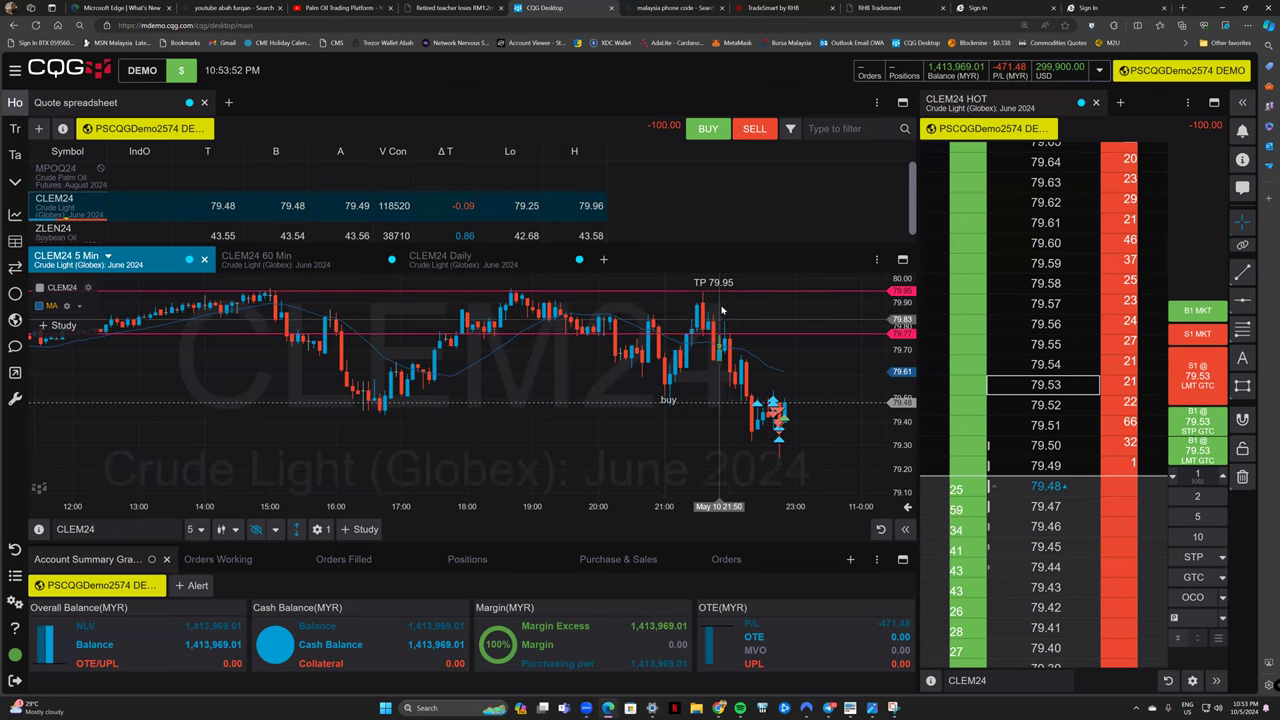
scroll(1035, 452, up, 10)
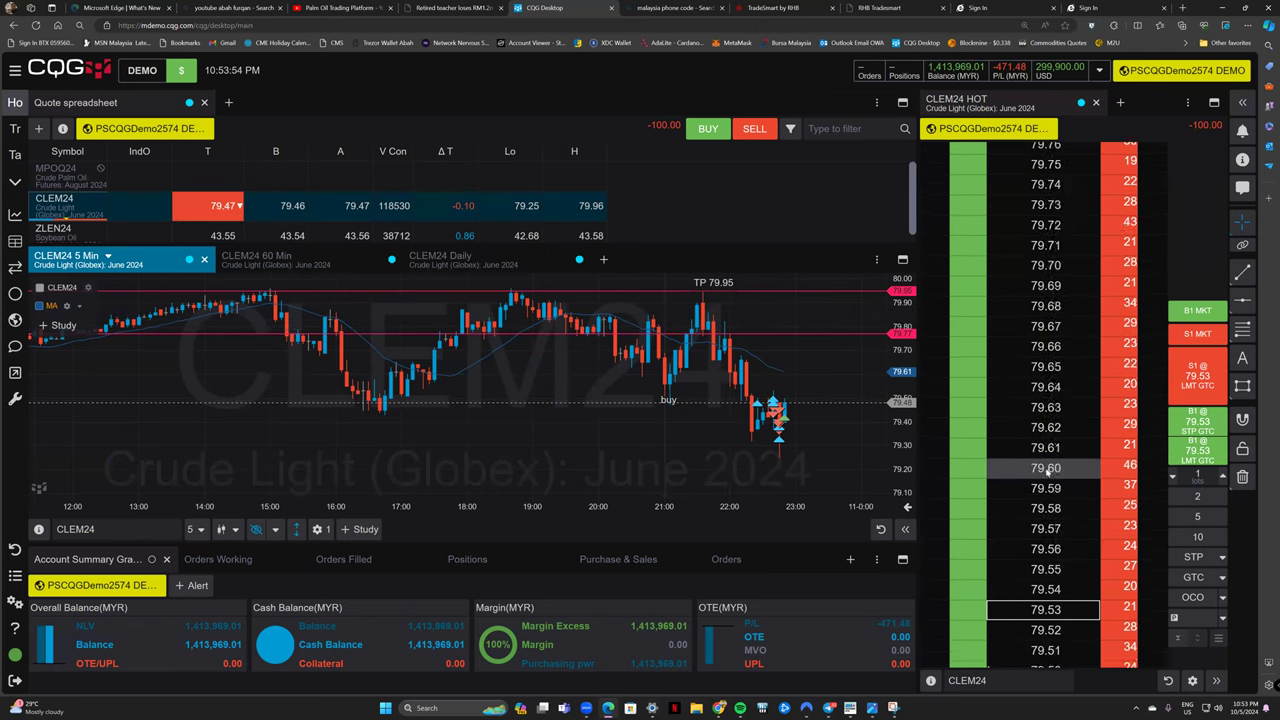
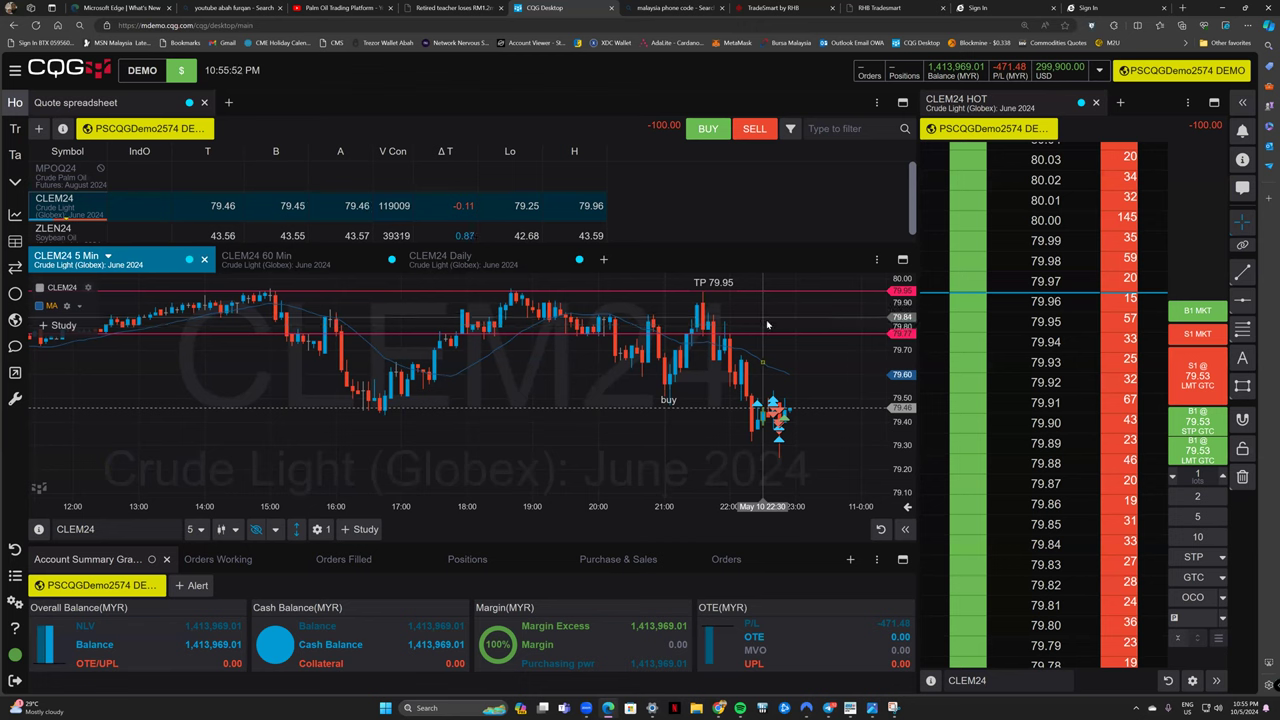
Step: Drag the CLEM24 5-minute chart's price axis to squeeze the bars into a tighter range
drag(893, 314, 893, 320)
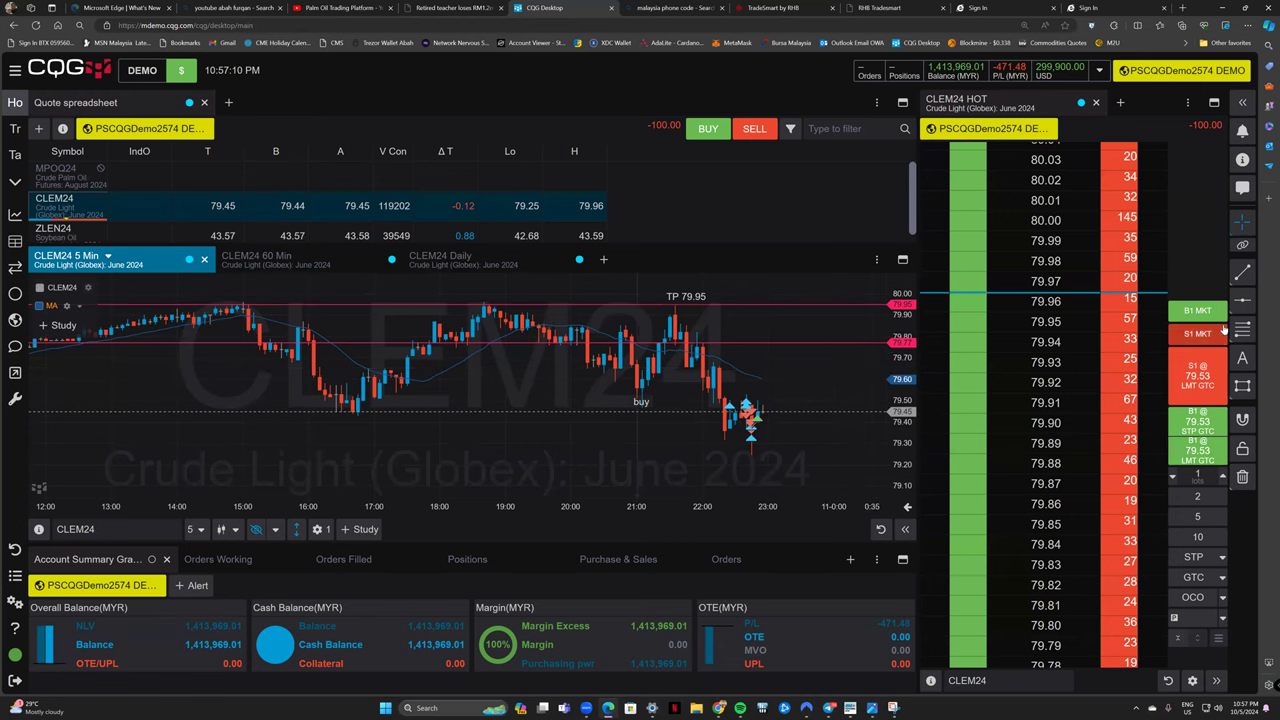
Step: Buy 1 CLEM24 at market from the DOM and confirm, filling at 79.46
click(1196, 312)
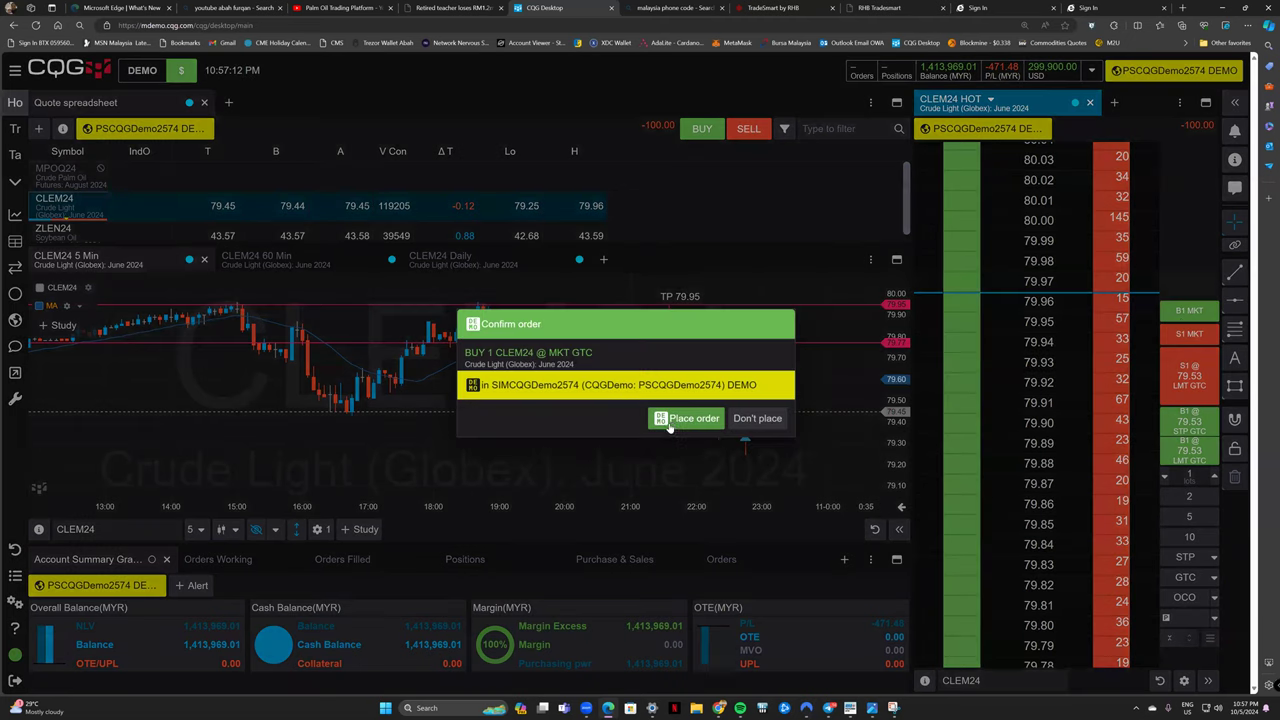
click(678, 420)
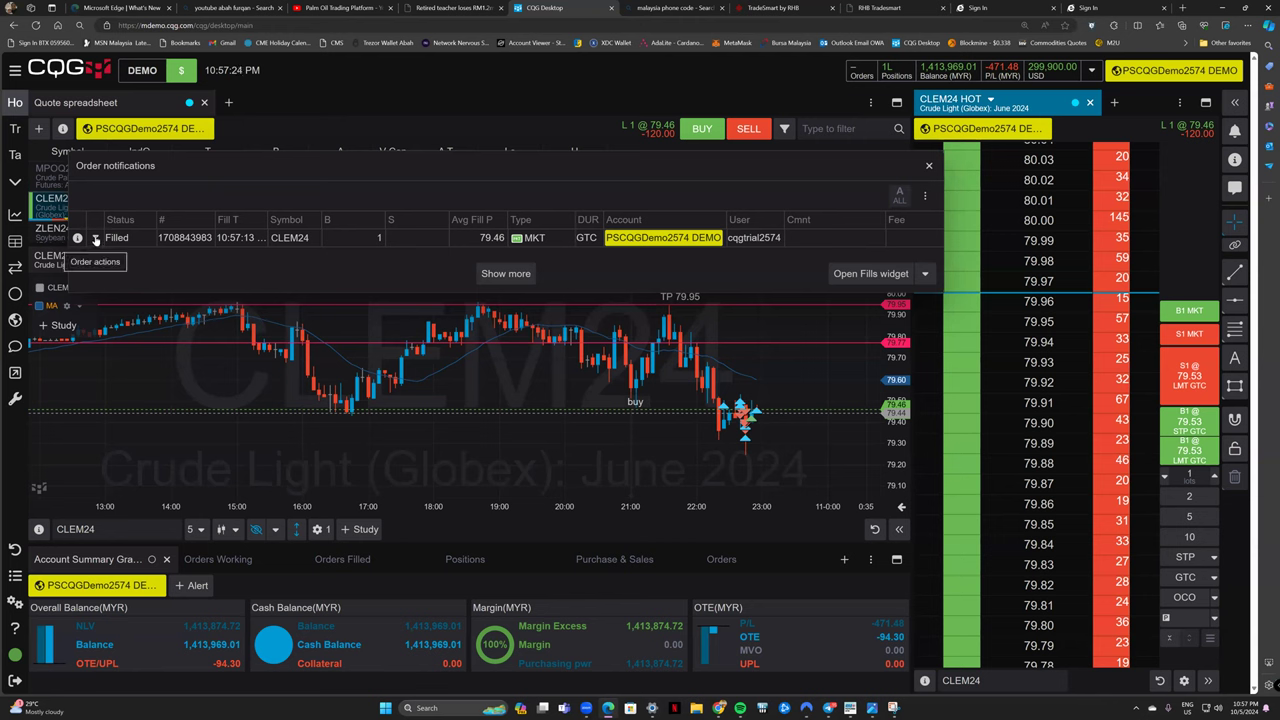
Step: Start a bracket on the filled buy and set the take-profit offset to 50 ticks
click(96, 240)
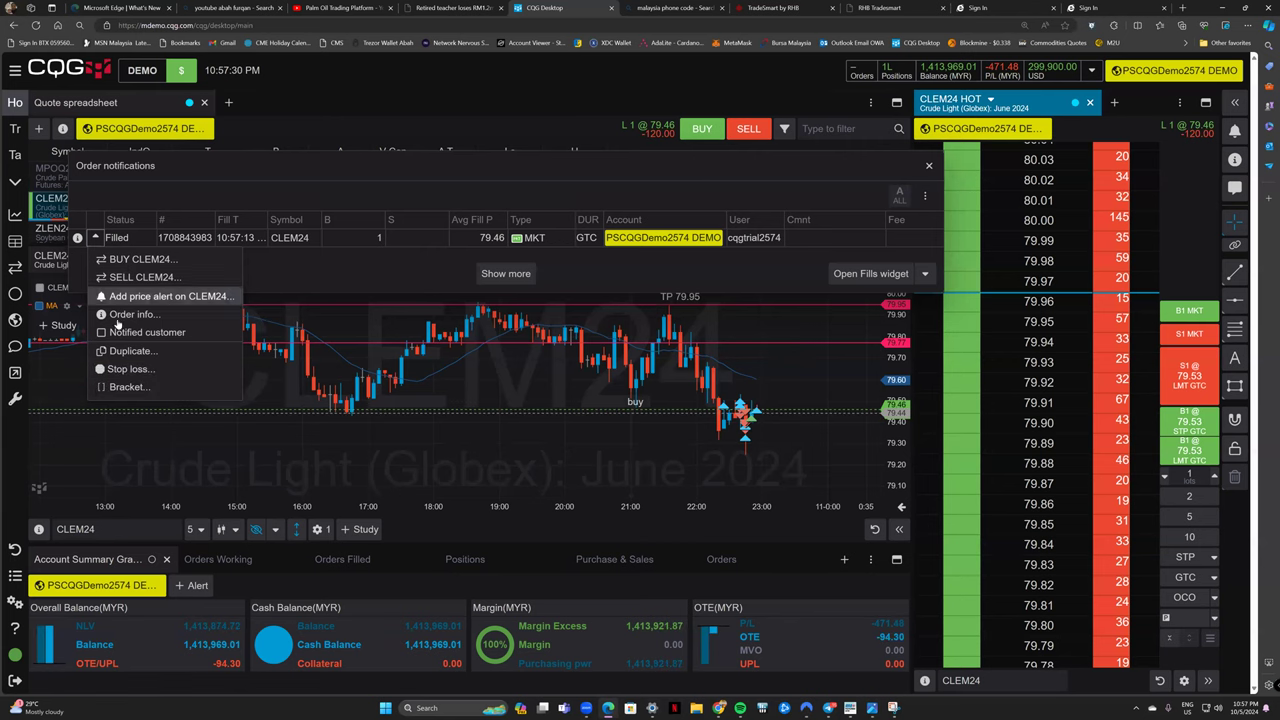
click(128, 388)
drag(576, 290, 562, 280)
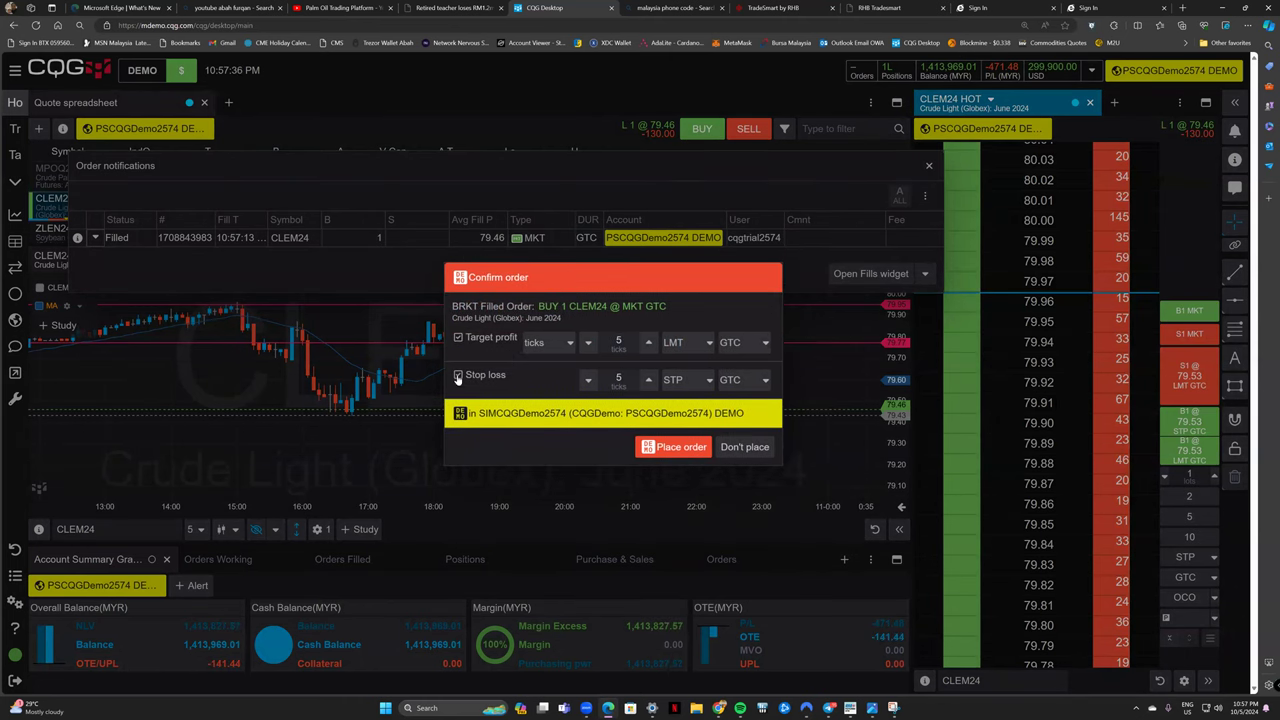
click(459, 339)
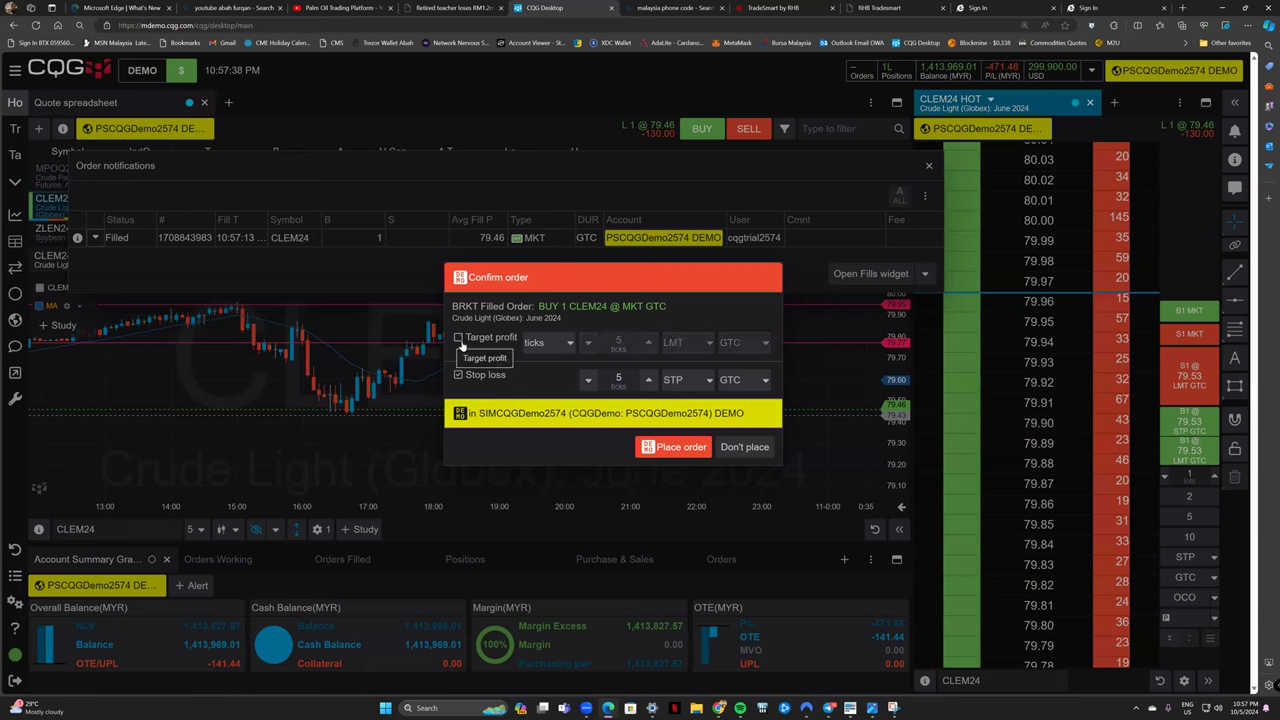
click(458, 338)
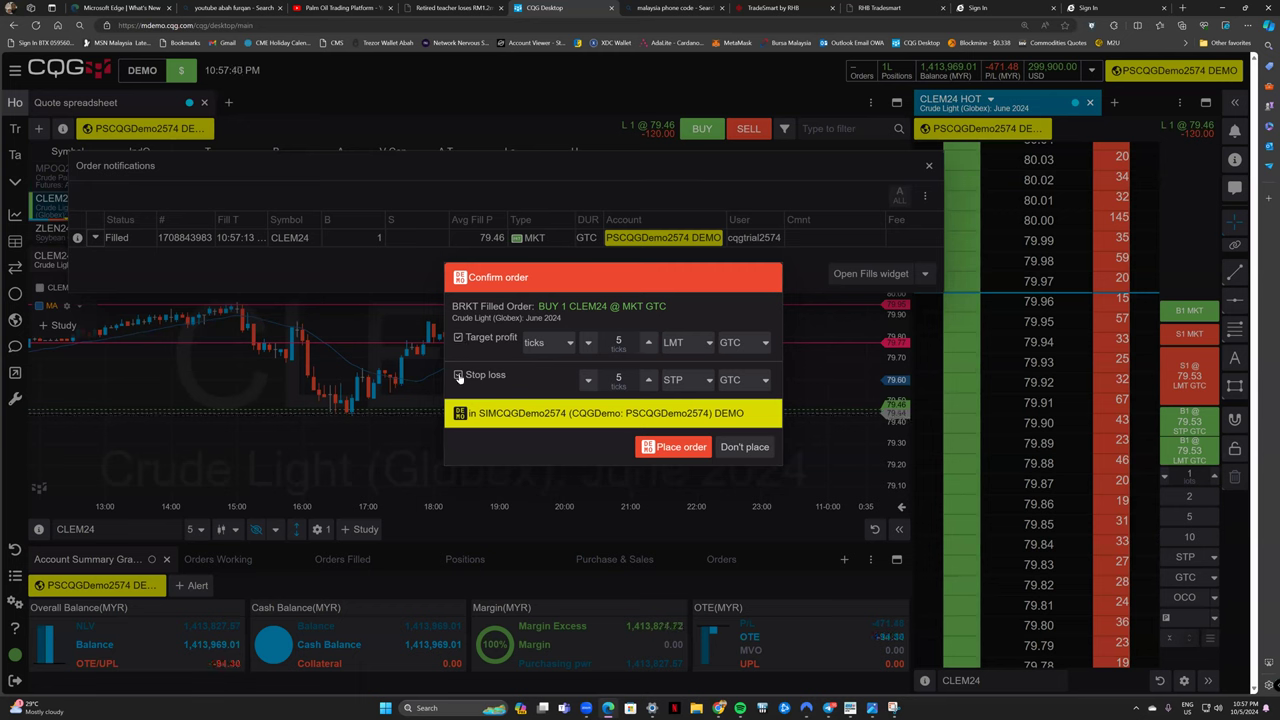
click(571, 344)
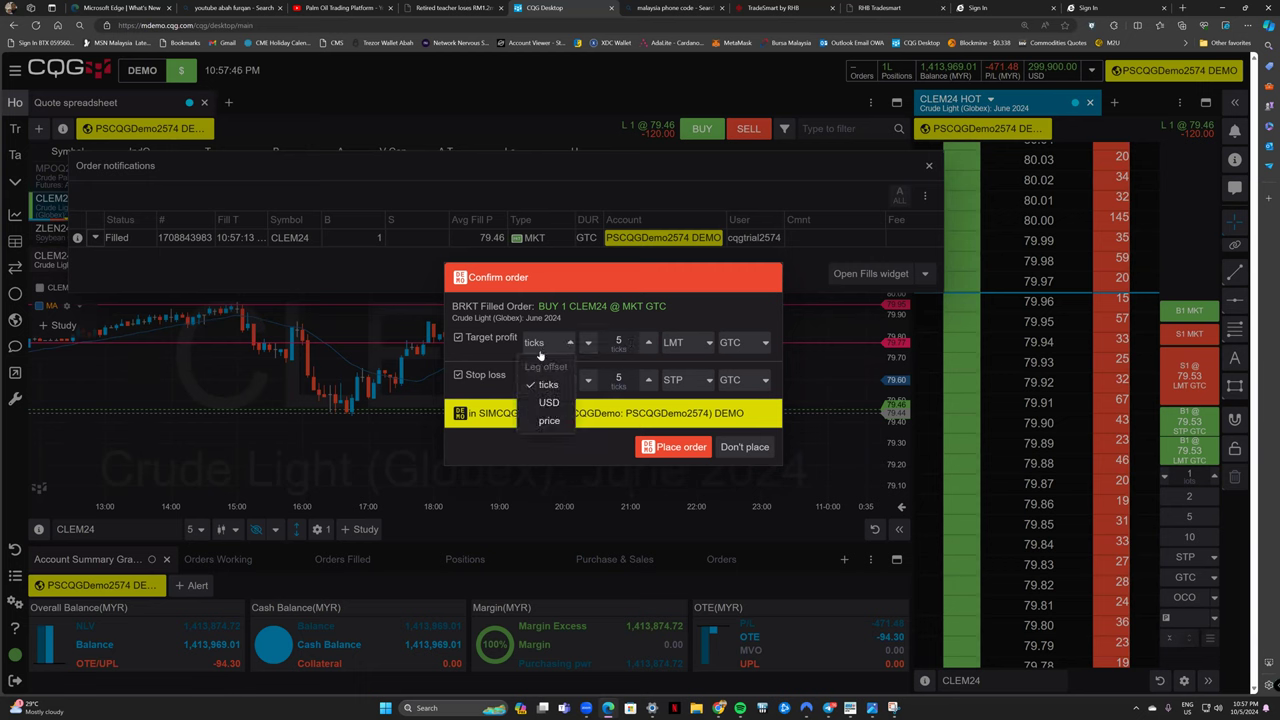
click(621, 341)
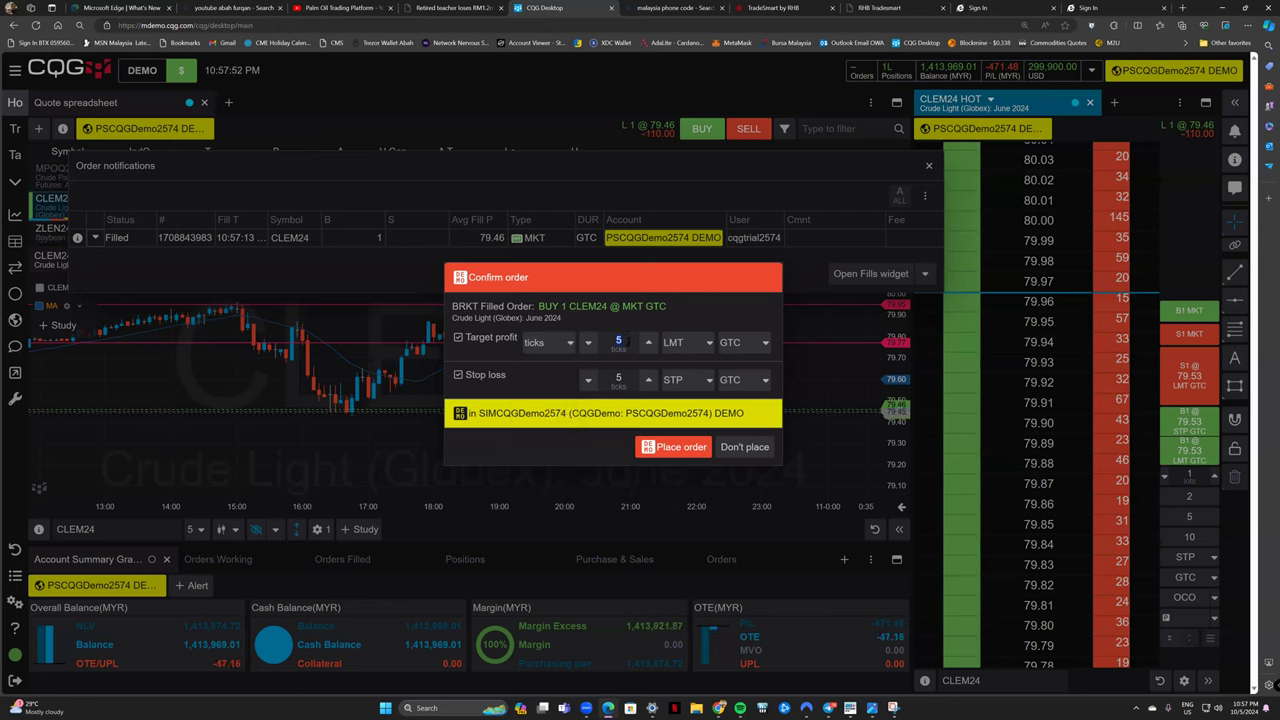
text(50)
Step: Set a 25-tick stop loss, keep the target as a GTC limit, and place the bracket
click(629, 373)
text(25)
click(746, 343)
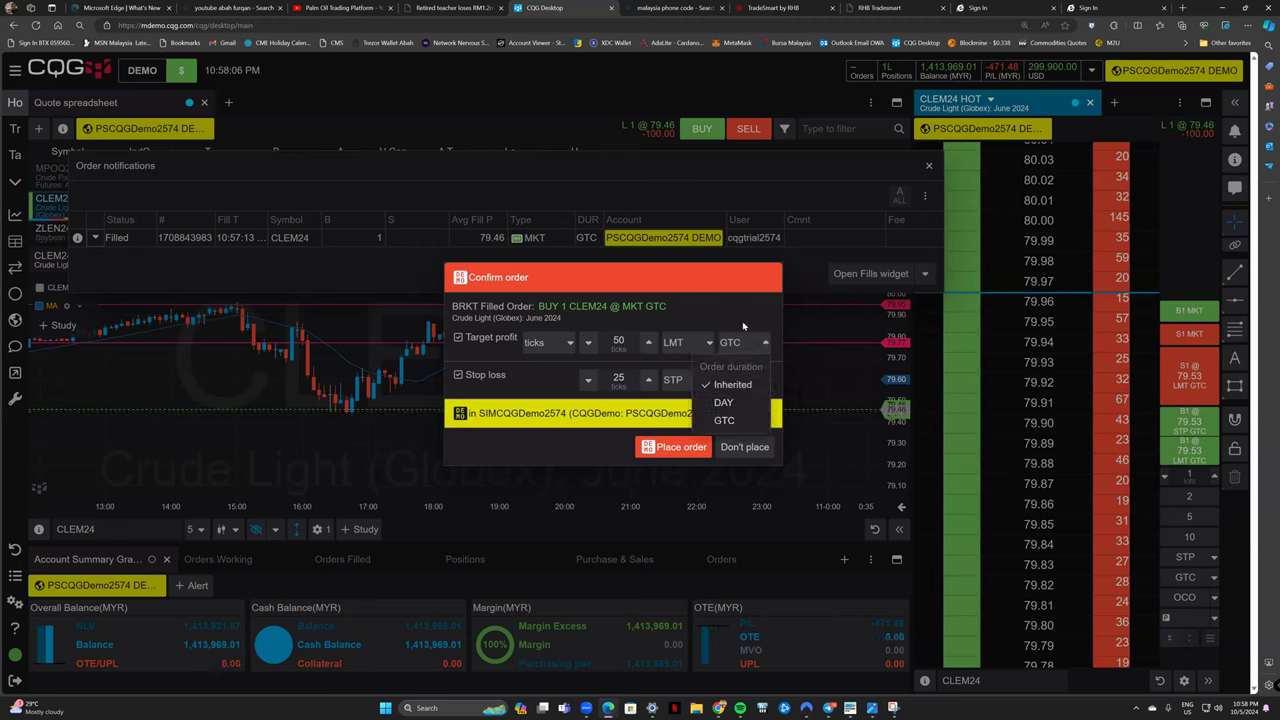
click(741, 343)
click(688, 342)
click(690, 341)
click(690, 341)
click(702, 328)
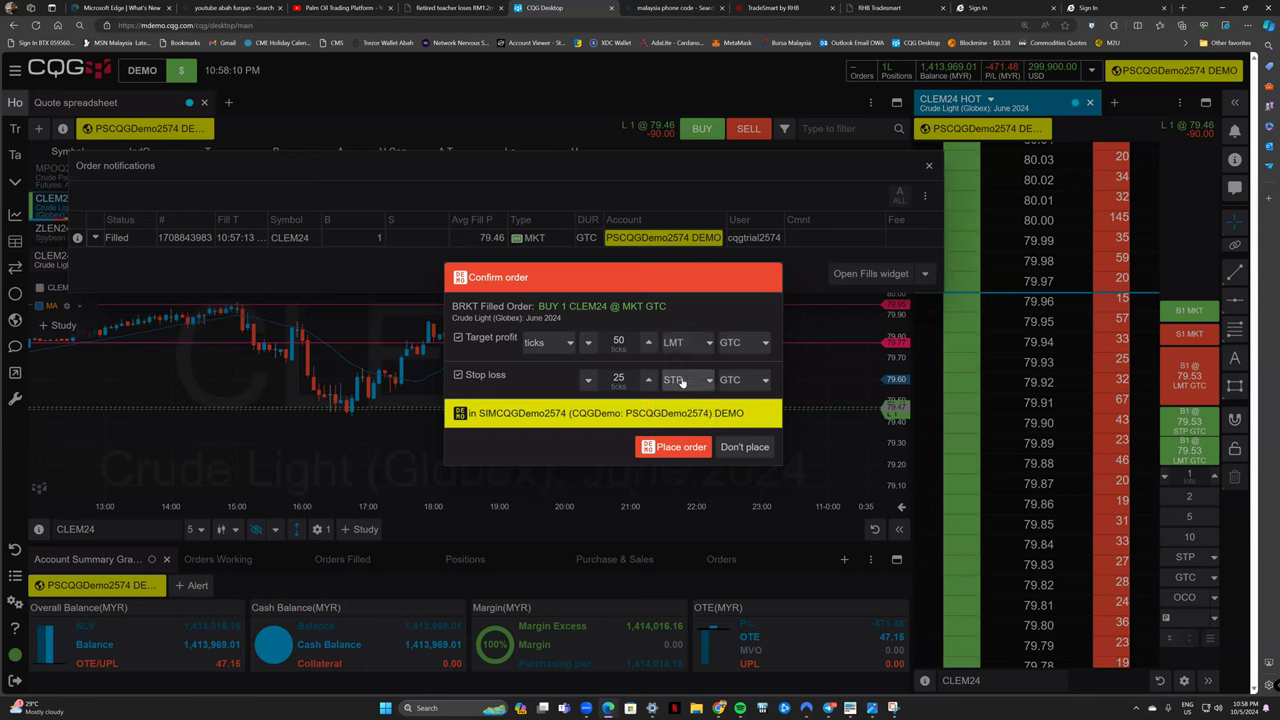
click(674, 447)
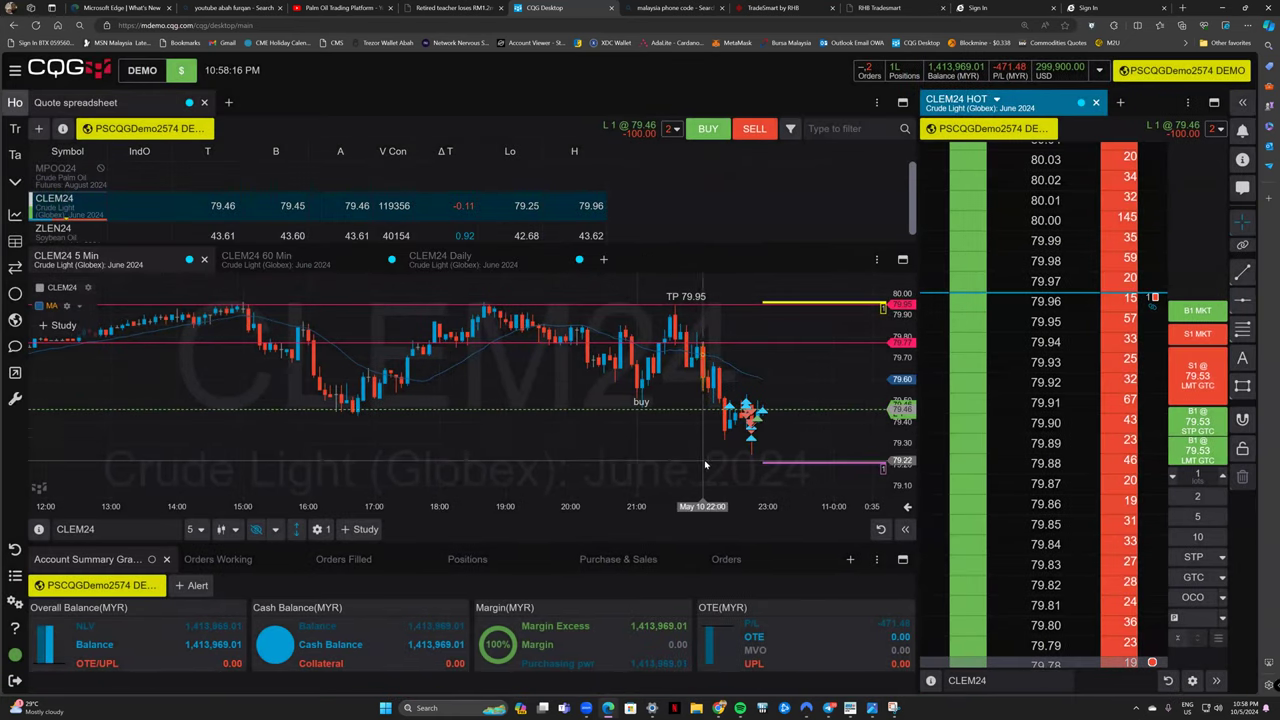
Step: Show the Orders Working tab and scroll the DOM ladder to review prices around the long
click(212, 559)
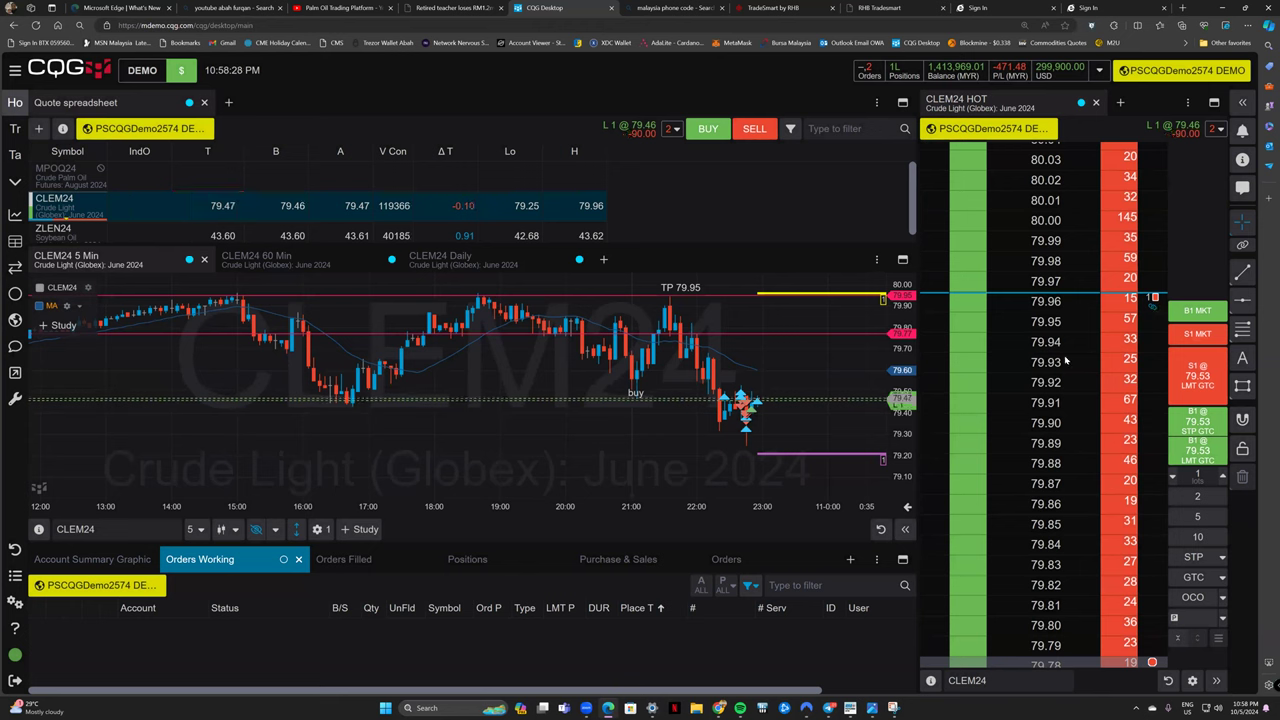
scroll(1066, 361, down, 10)
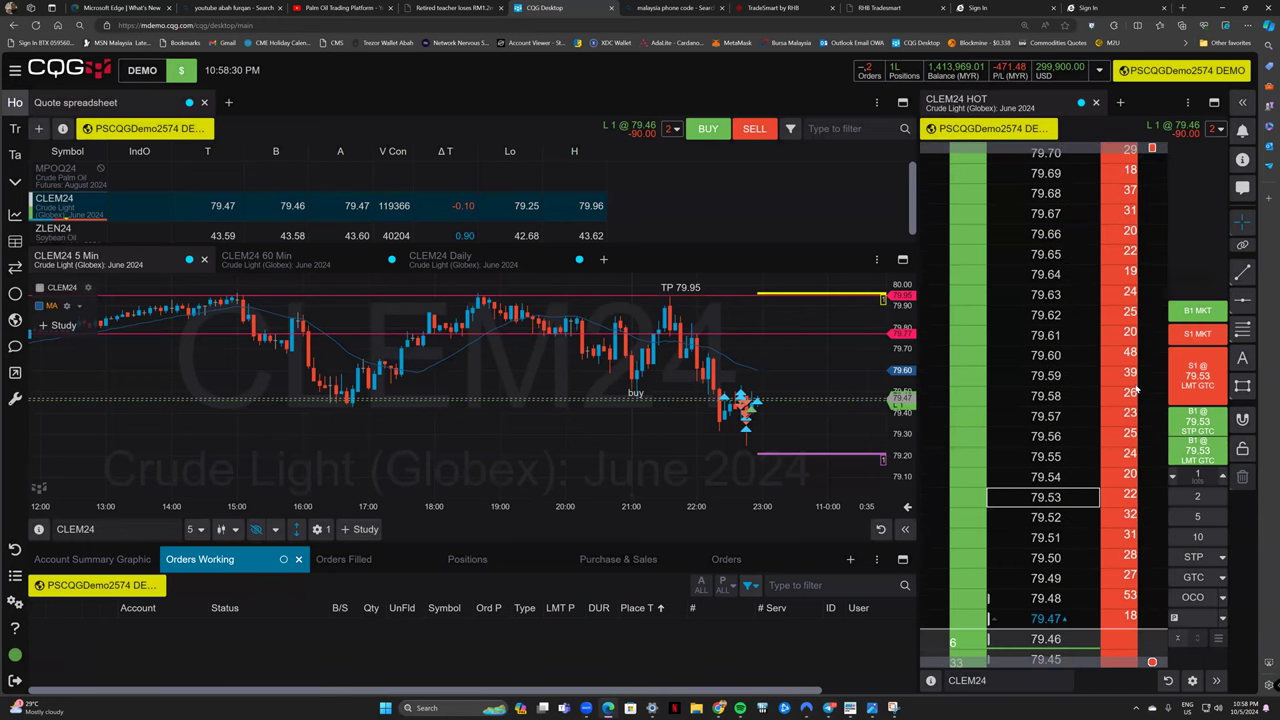
scroll(1135, 388, down, 4)
scroll(1136, 370, up, 14)
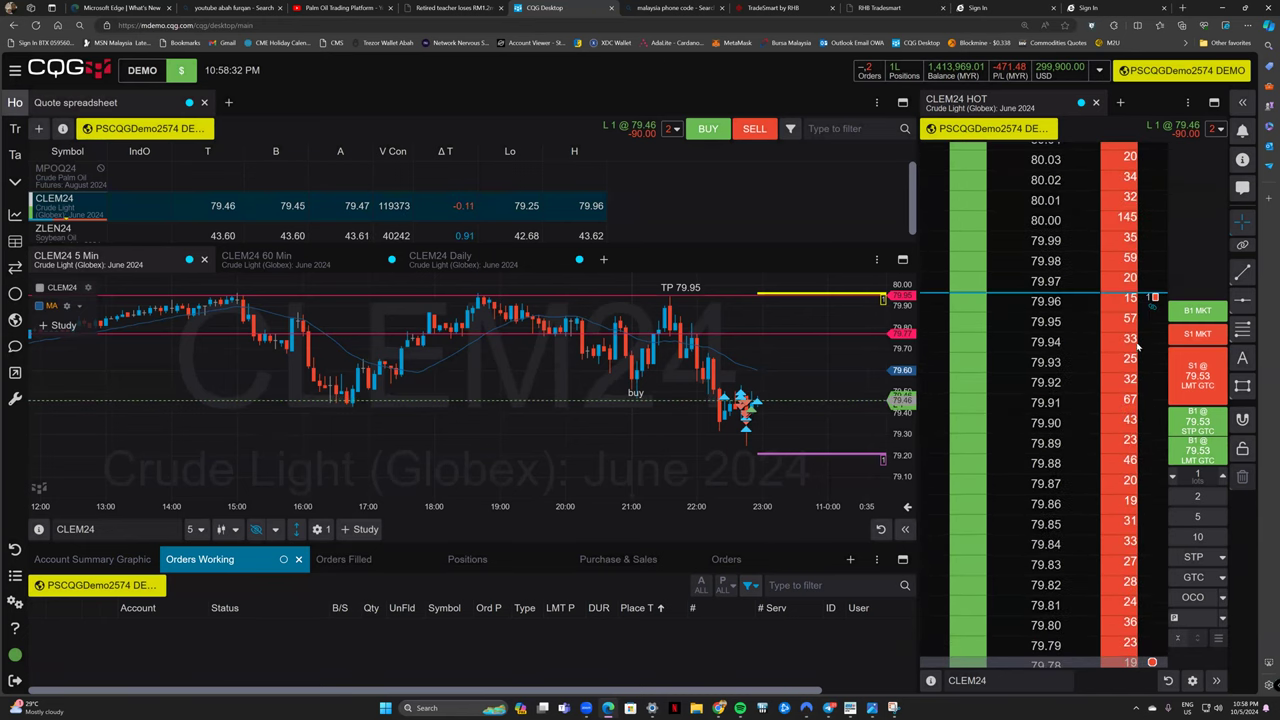
scroll(1138, 340, down, 20)
scroll(1121, 394, up, 8)
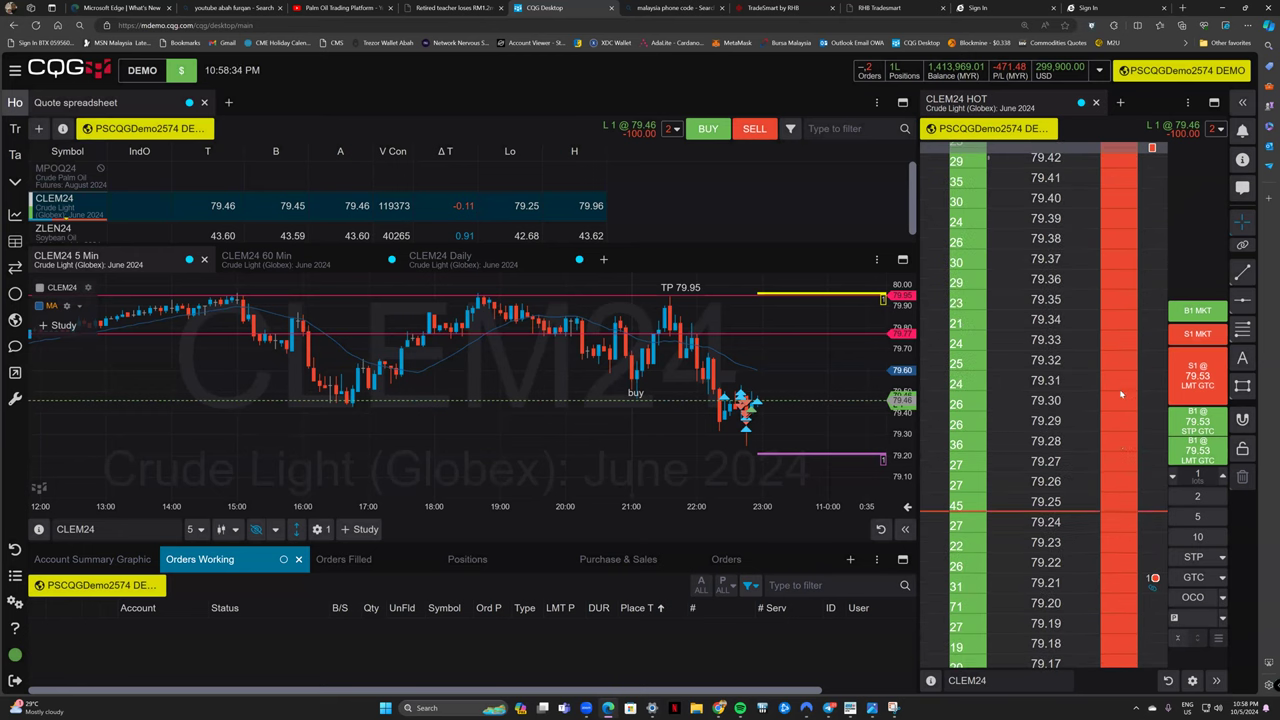
scroll(1127, 552, up, 20)
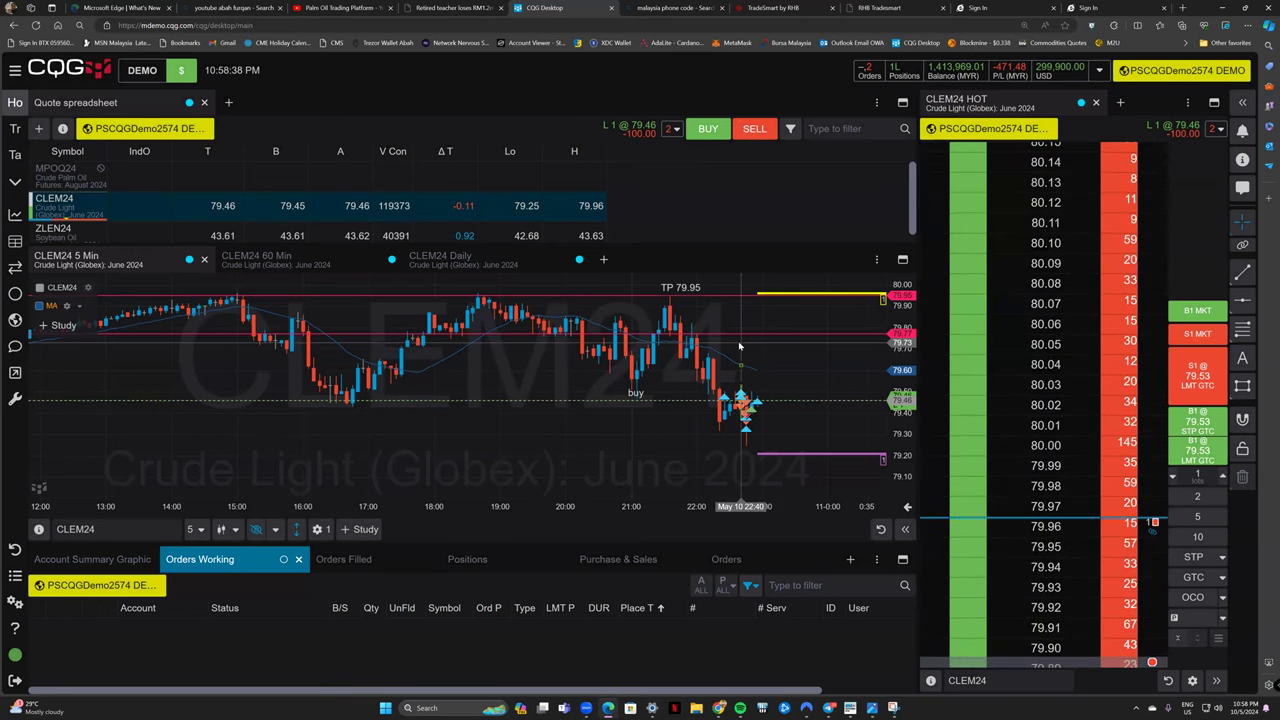
scroll(1050, 487, down, 20)
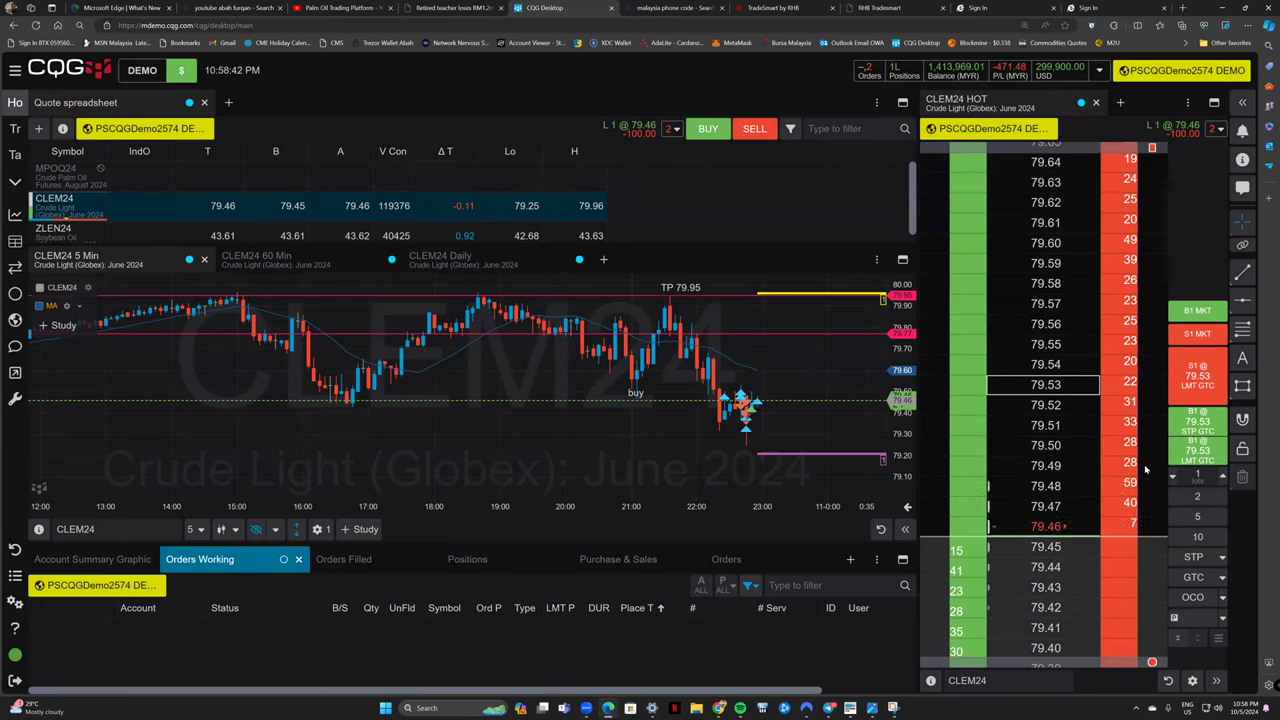
scroll(1112, 453, up, 20)
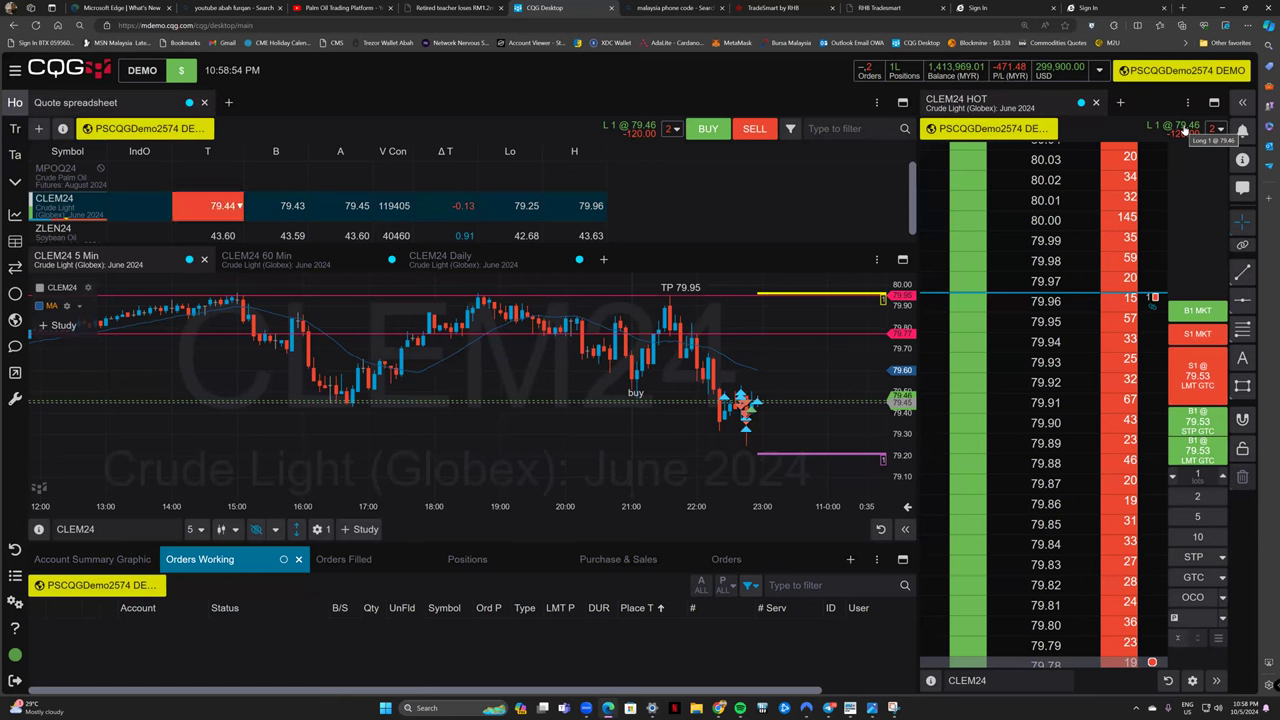
Step: Close the long by selling 1 CLEM24 at market, filled at 79.44
click(1182, 130)
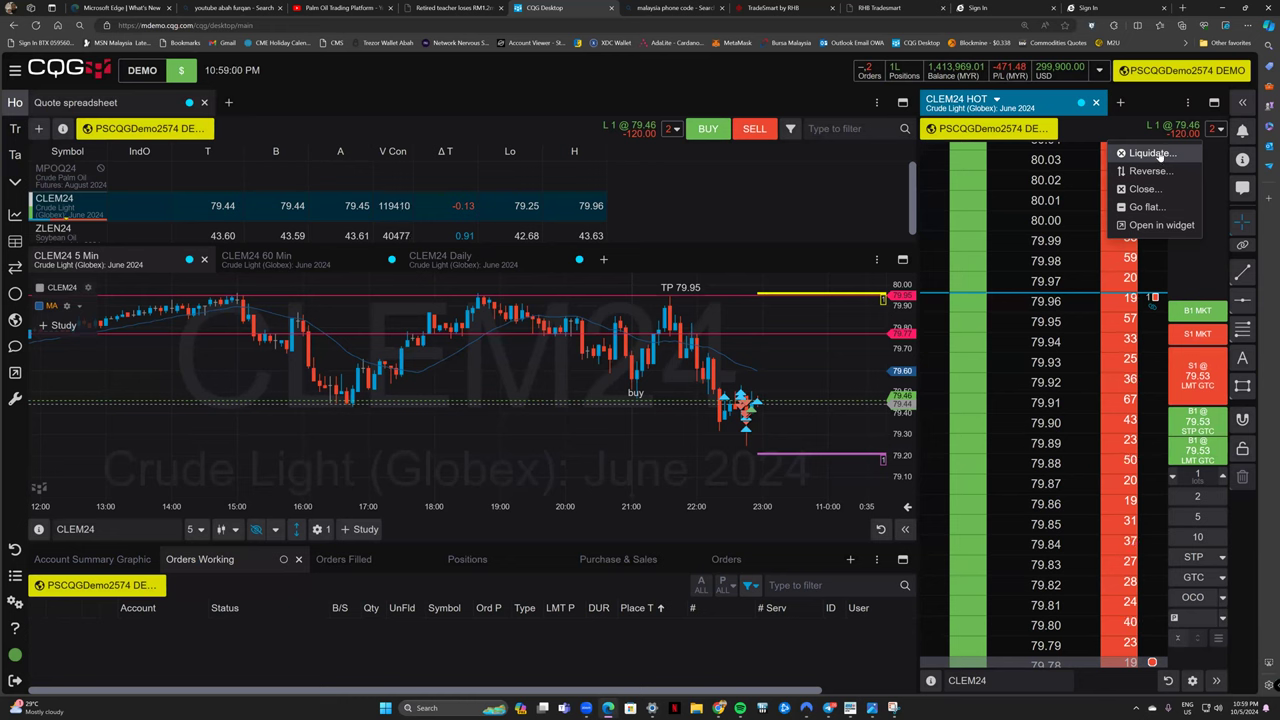
click(1185, 275)
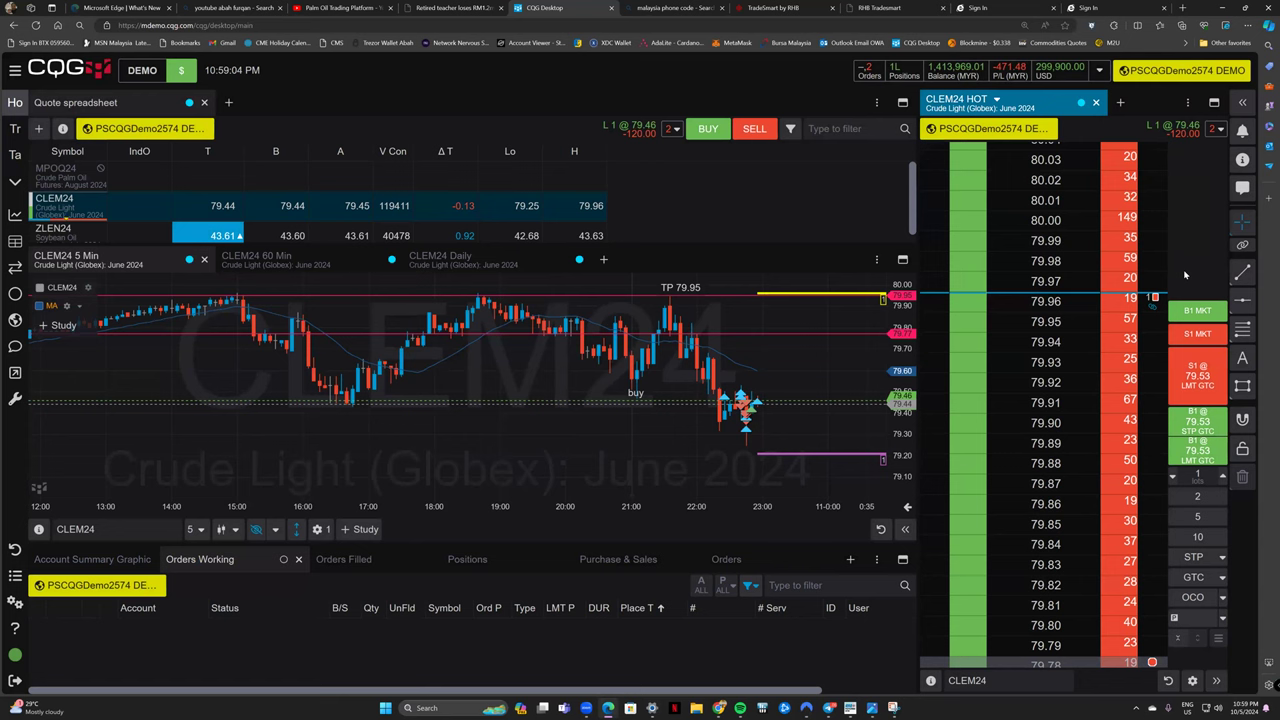
click(1196, 336)
click(688, 417)
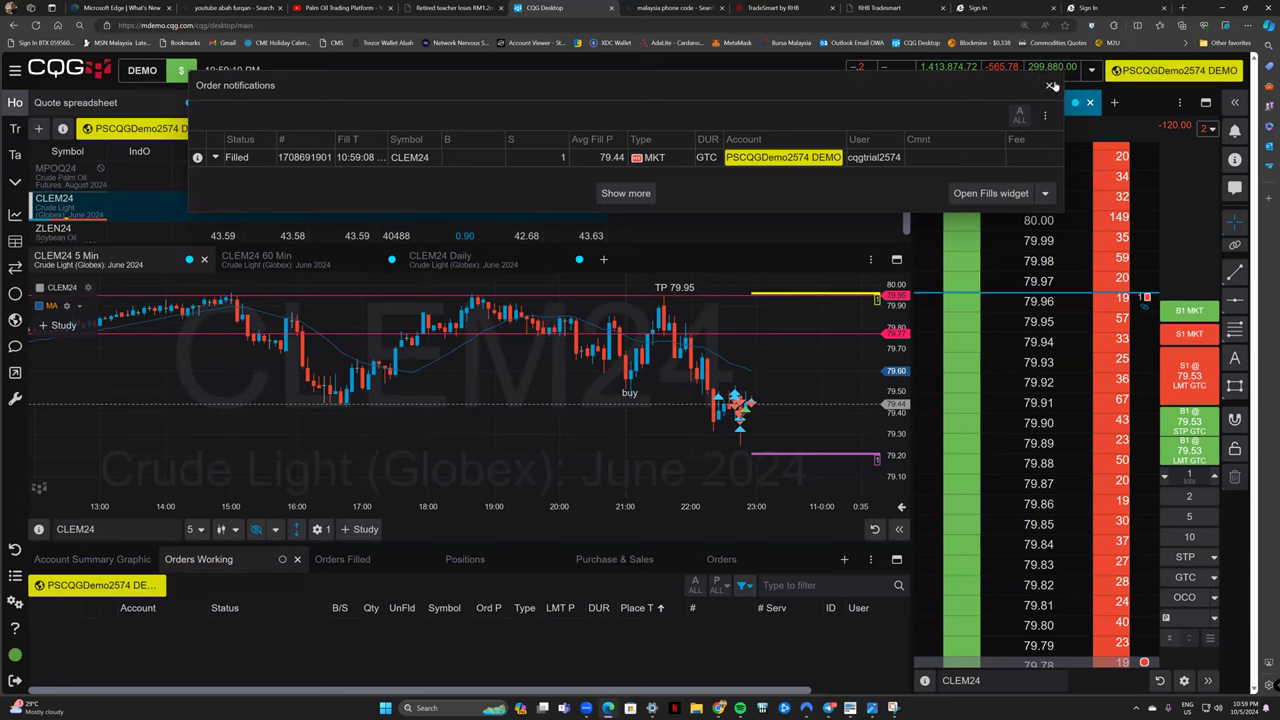
Step: Dismiss the fill notice and list the working 79.96 limit and 79.21 stop orders
click(1049, 85)
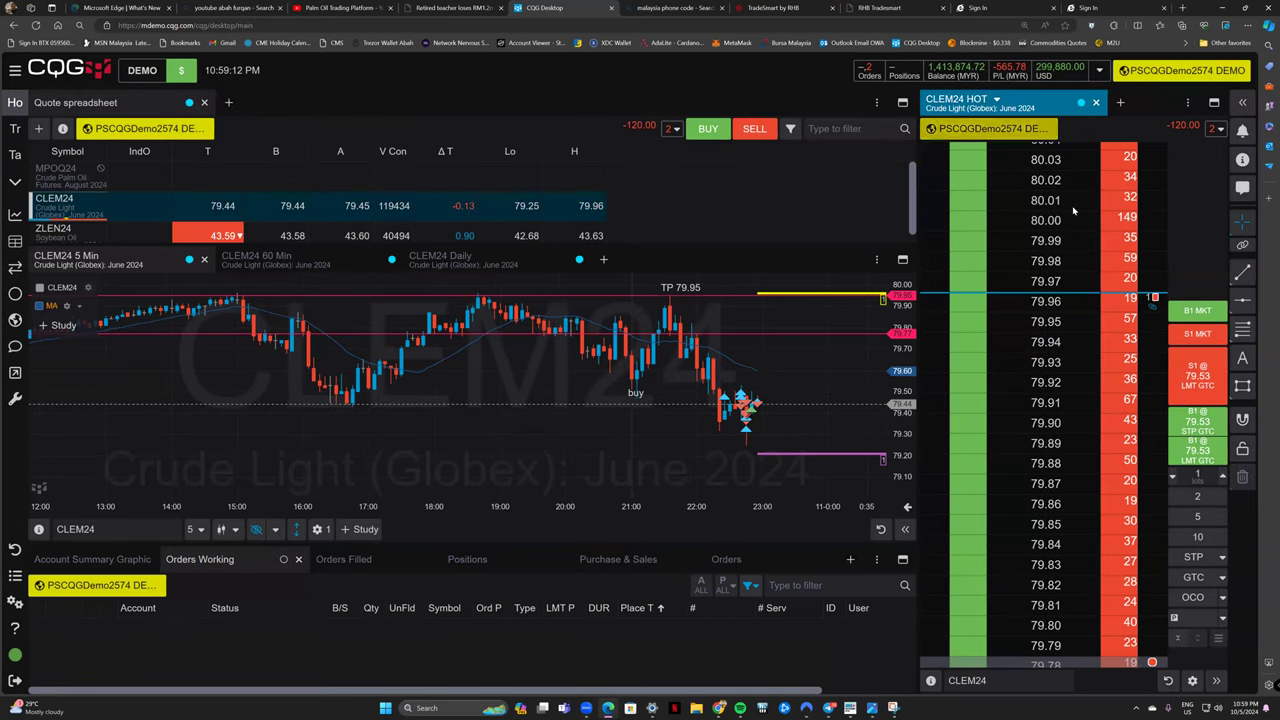
scroll(1110, 392, up, 3)
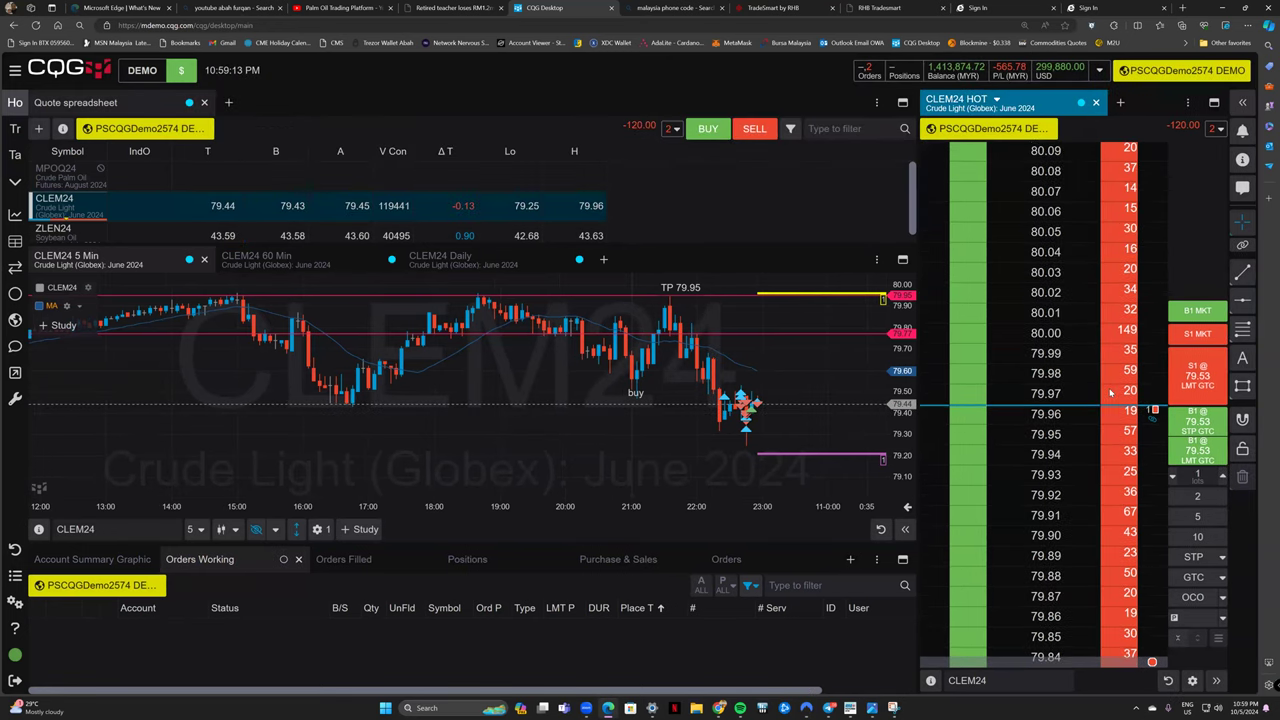
click(1213, 130)
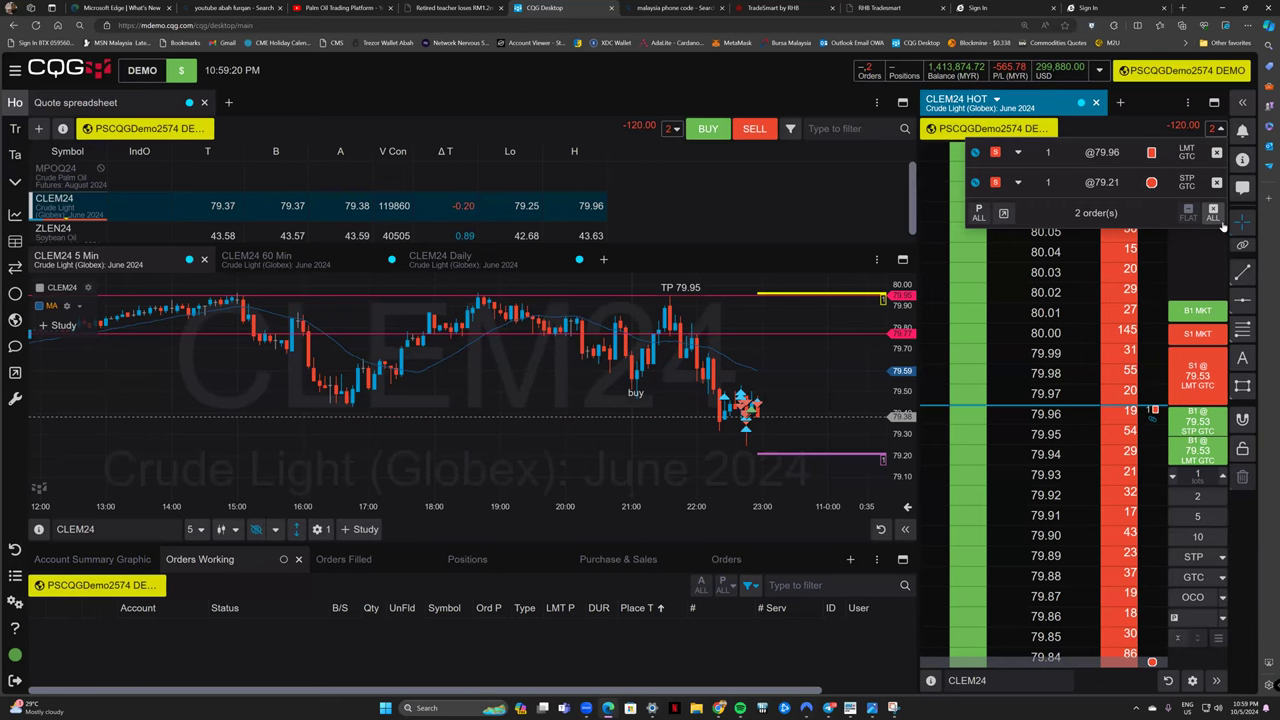
Step: Cancel all working CLEM24 orders from the orders popup and confirm
click(1215, 216)
key(Return)
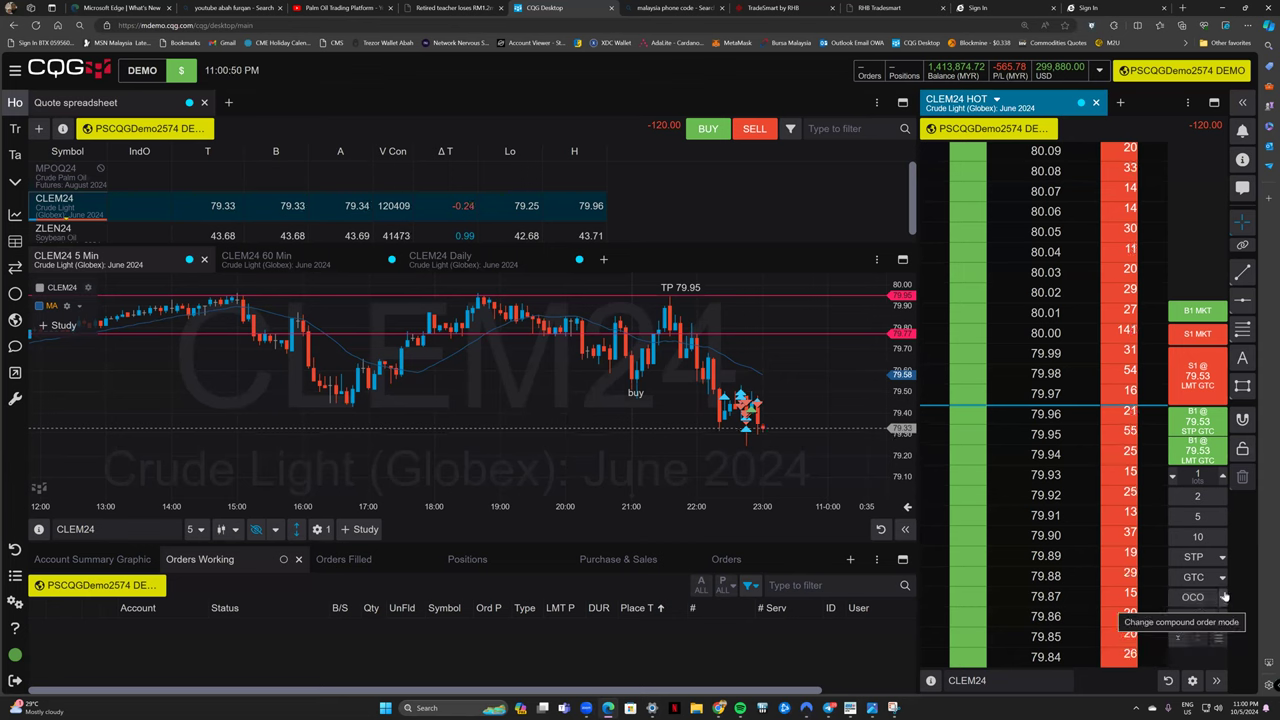
Step: Switch order entry to Bracket mode with TP/SL enabled, then start a 1-lot buy limit at 79.80
click(1223, 597)
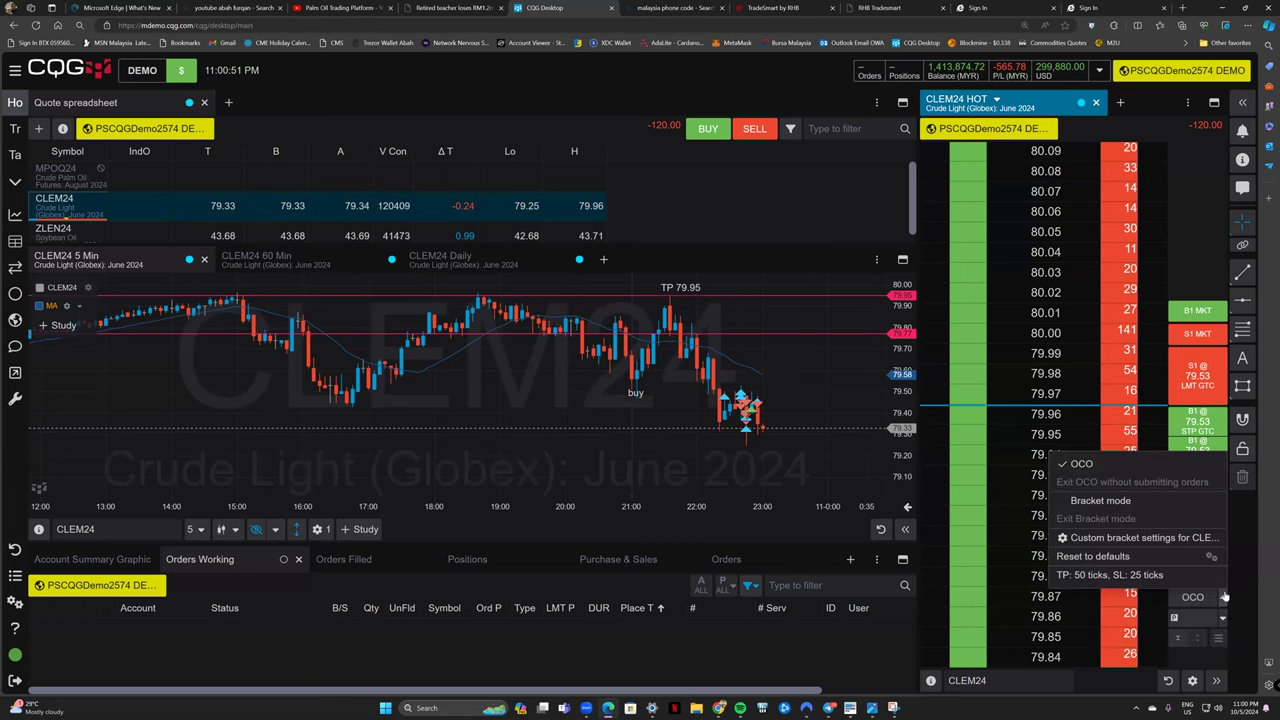
click(1098, 501)
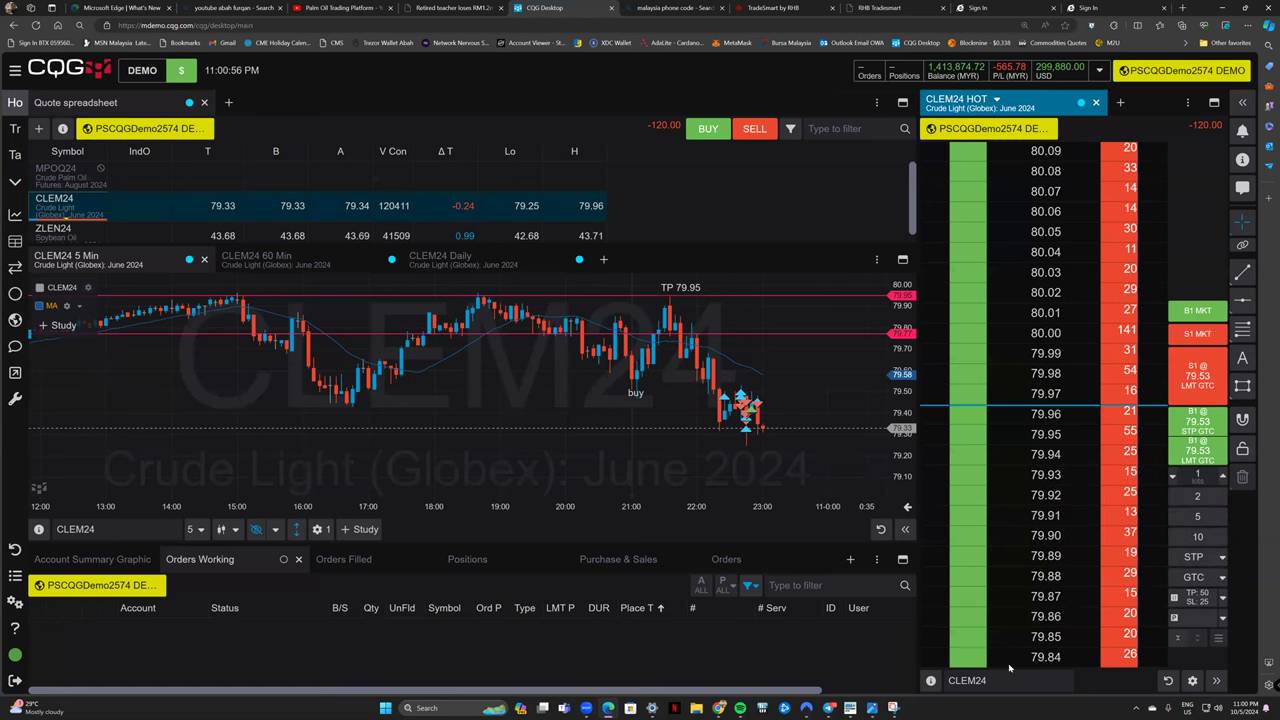
click(1195, 598)
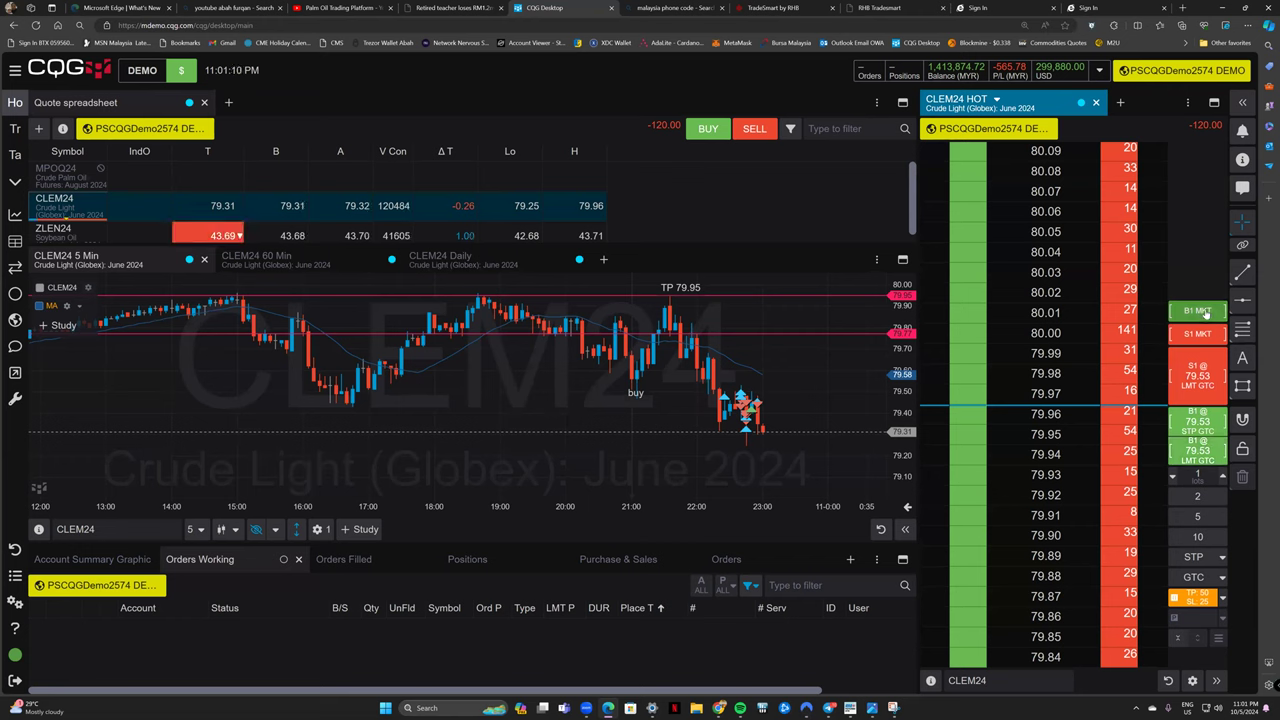
scroll(1062, 540, down, 4)
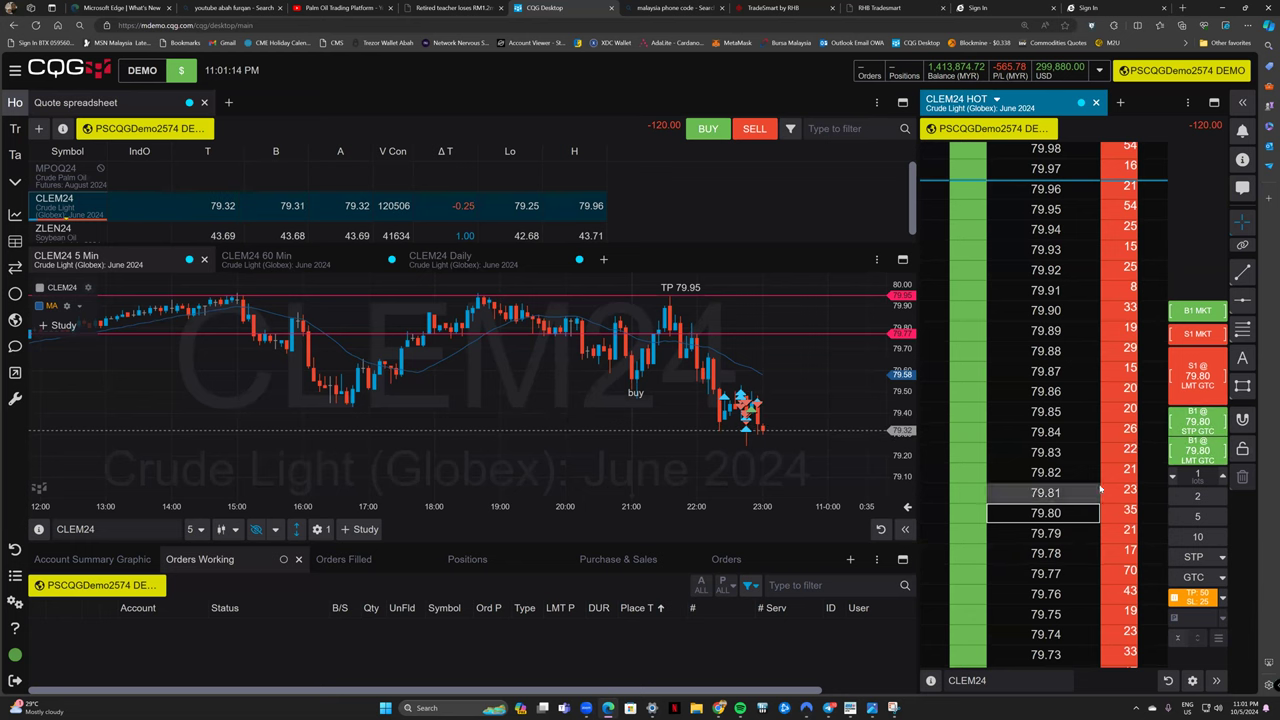
click(1185, 455)
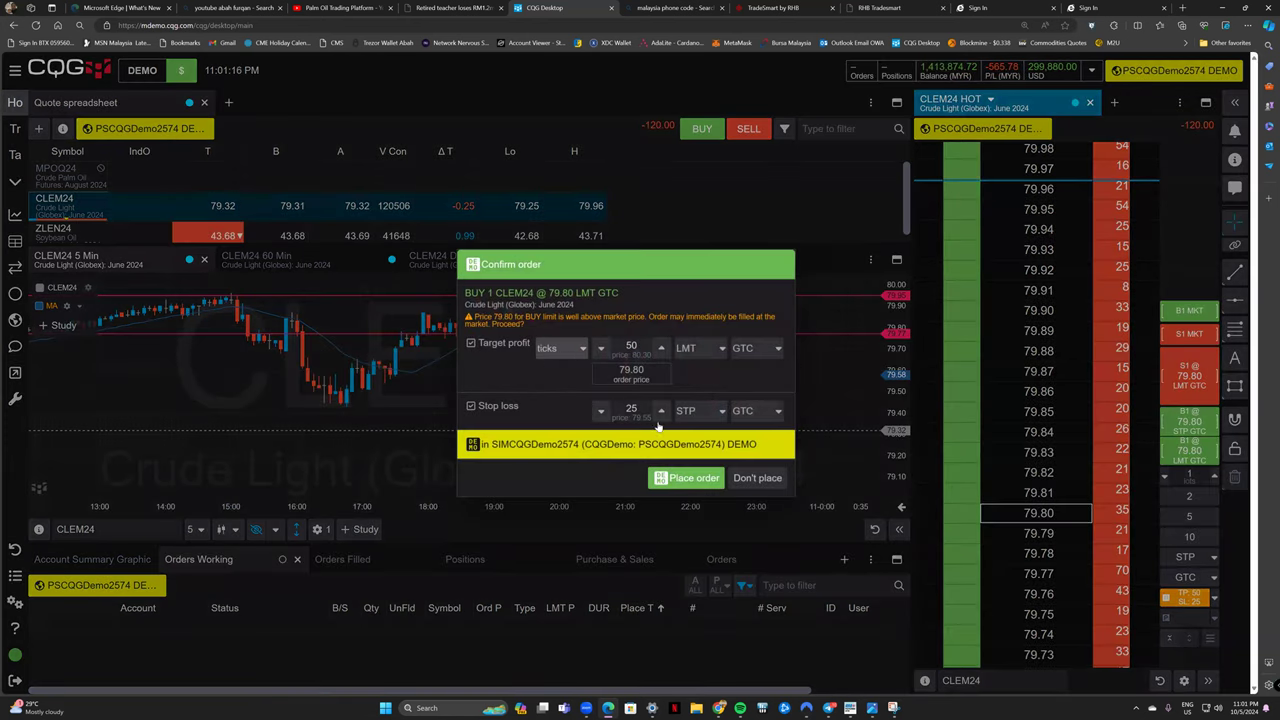
Step: Discard the unplaced 79.80 buy order
click(754, 478)
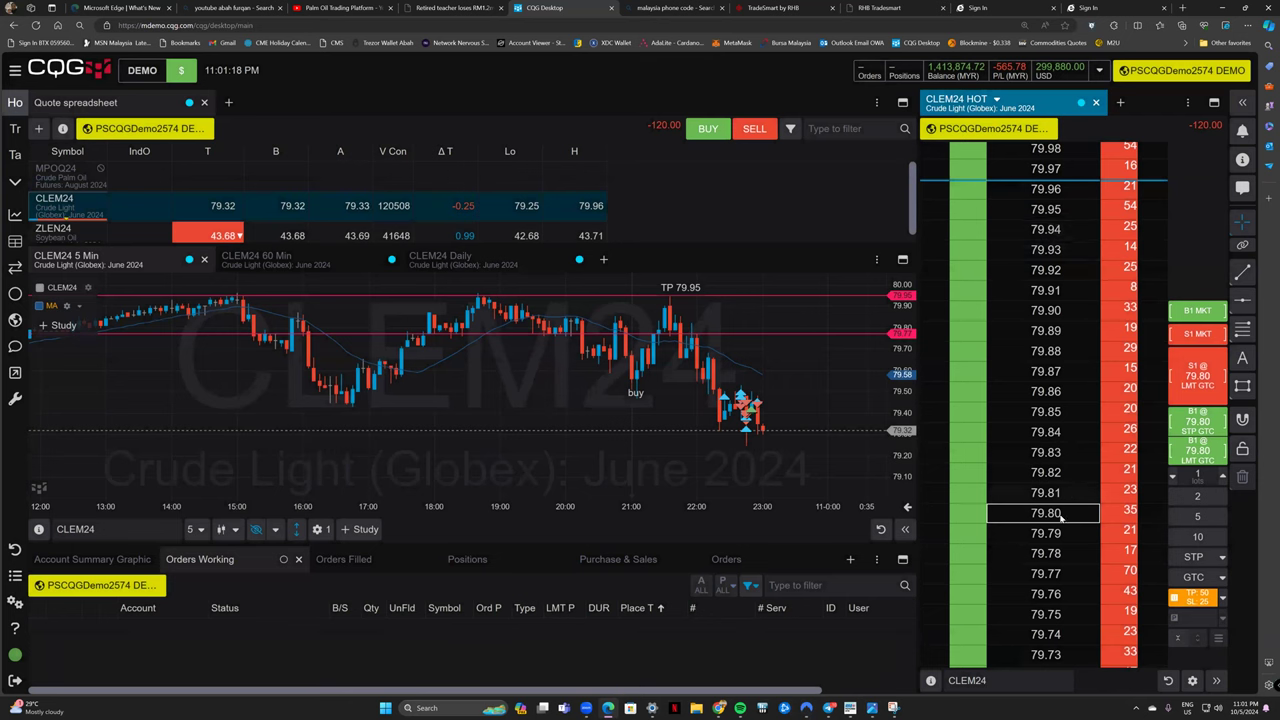
scroll(1066, 515, up, 6)
scroll(1066, 500, down, 6)
scroll(1062, 495, up, 4)
scroll(1060, 495, down, 15)
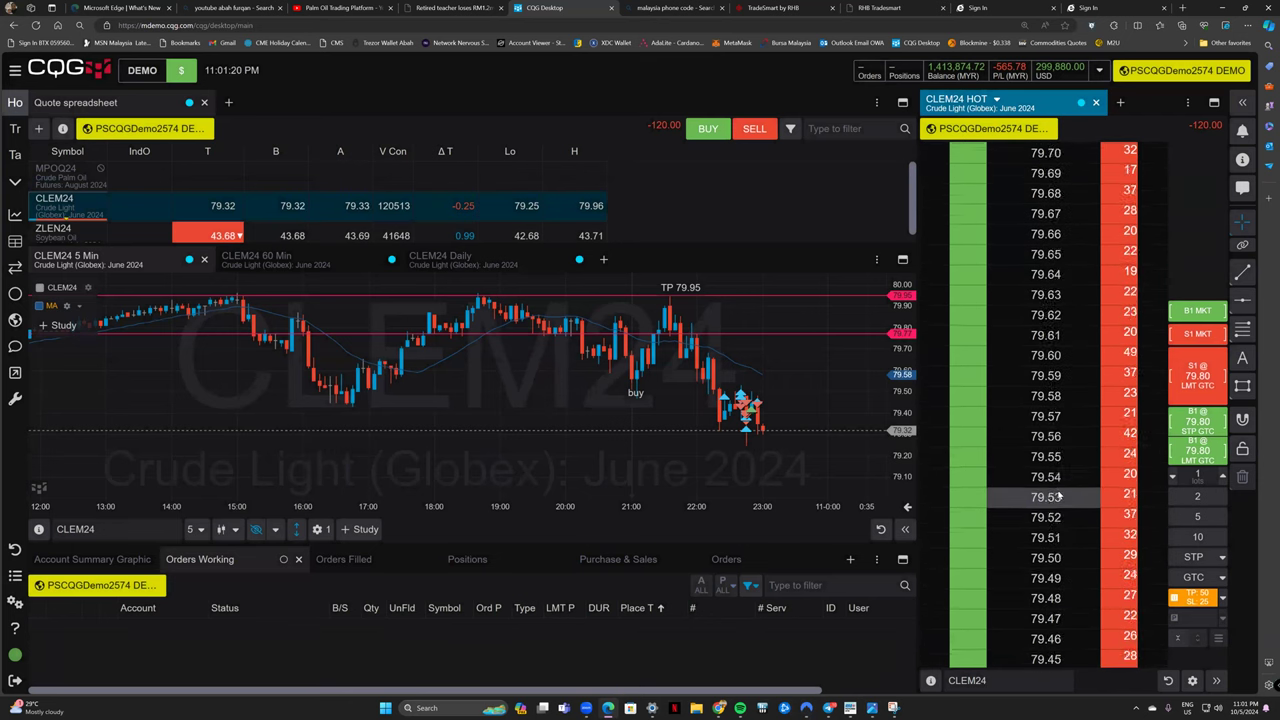
scroll(1060, 478, up, 3)
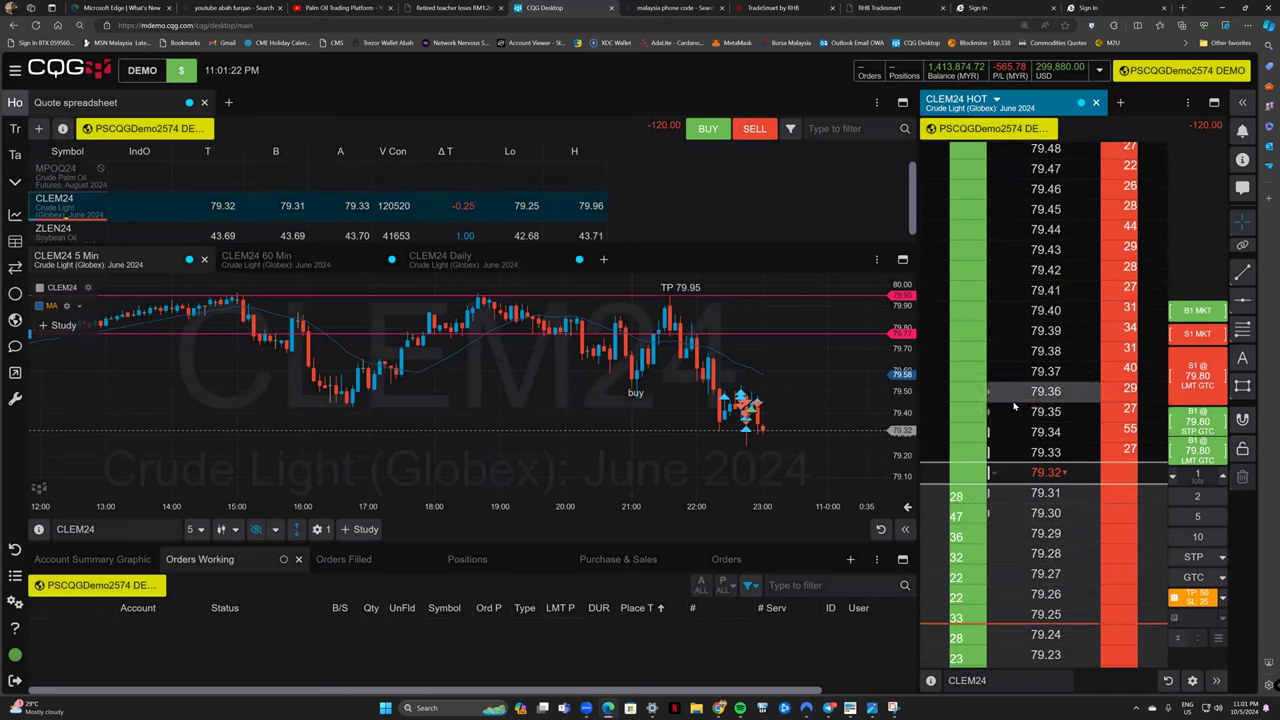
scroll(1064, 500, up, 20)
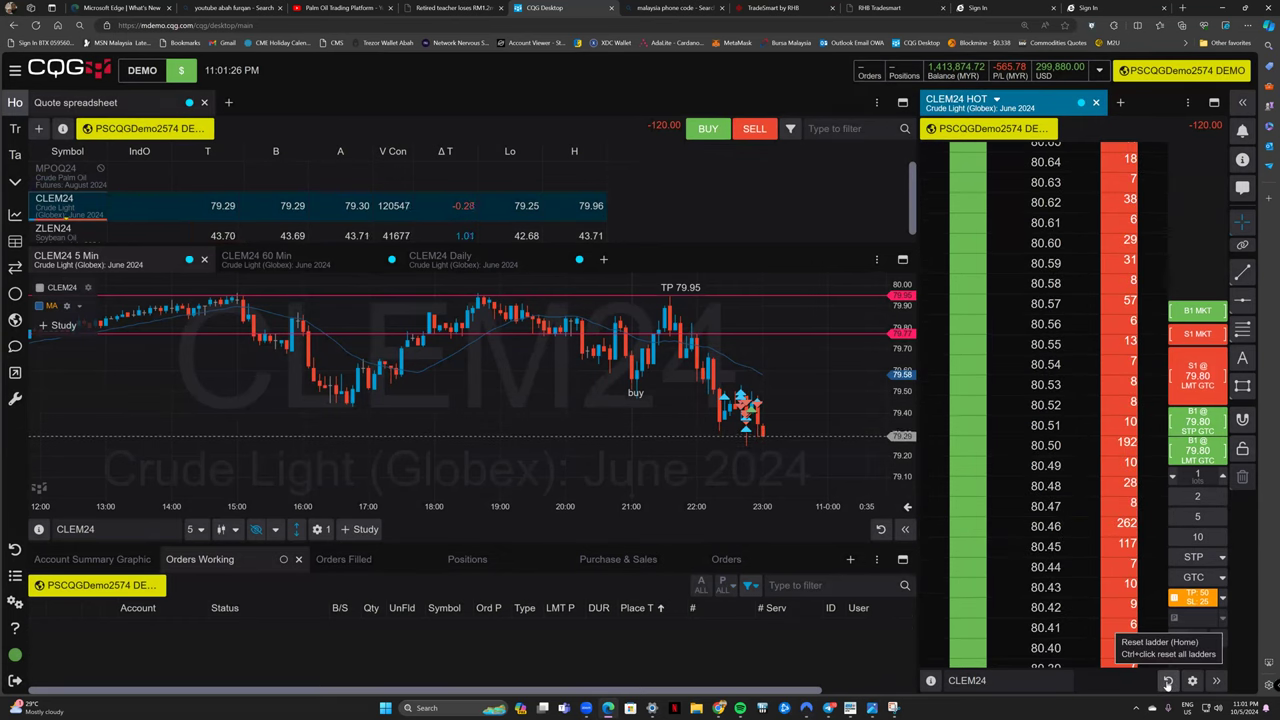
Step: Place a 1-lot buy limit at 79.07 with a 51-tick target and 25-tick stop
click(1167, 681)
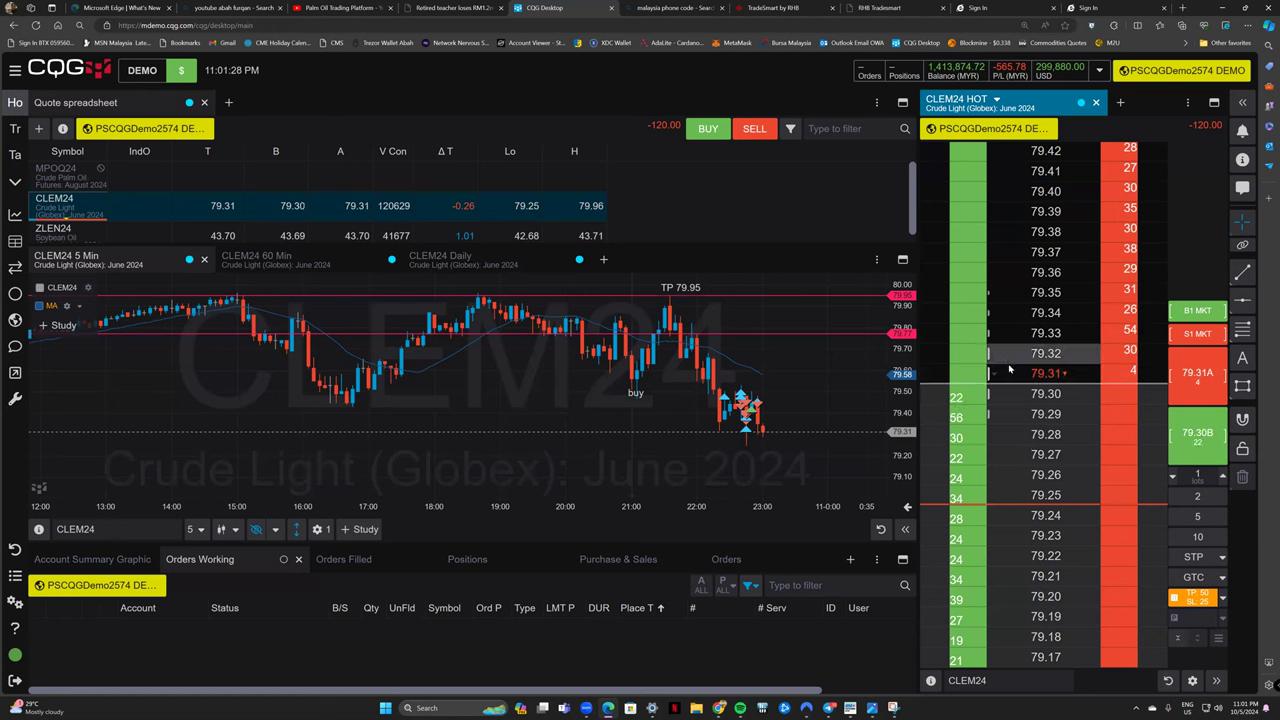
scroll(1030, 535, down, 6)
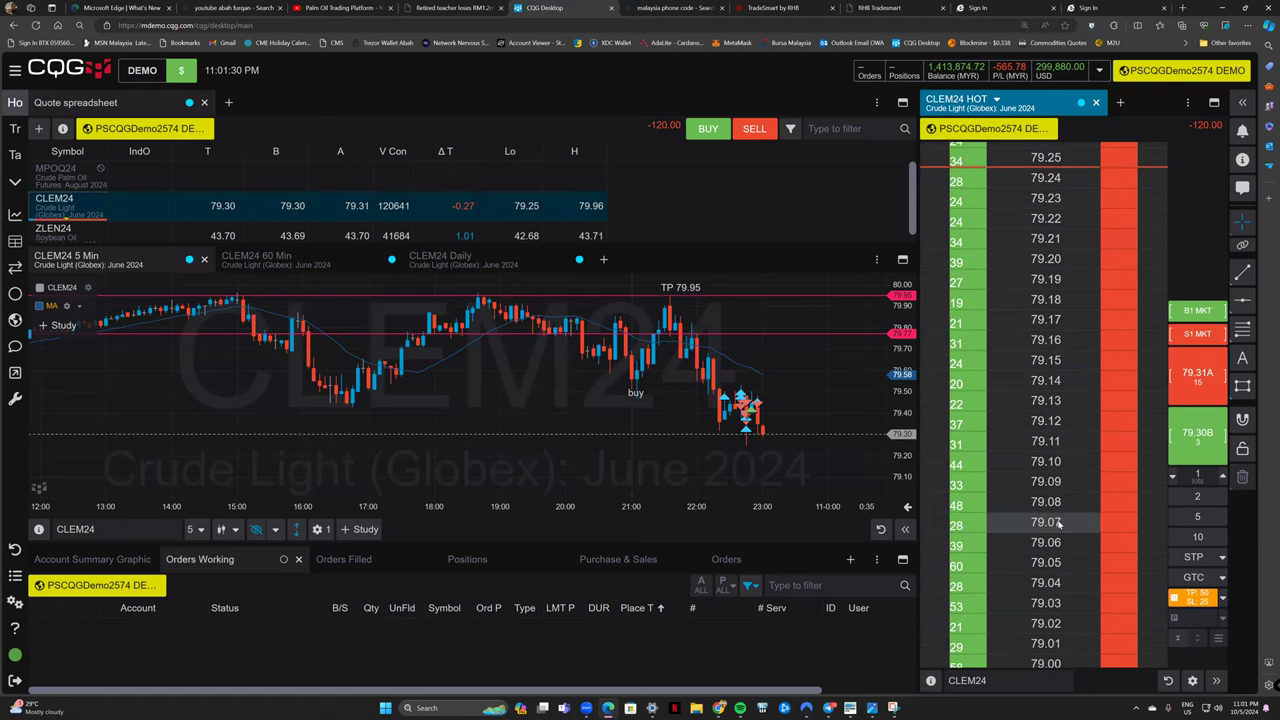
click(1099, 527)
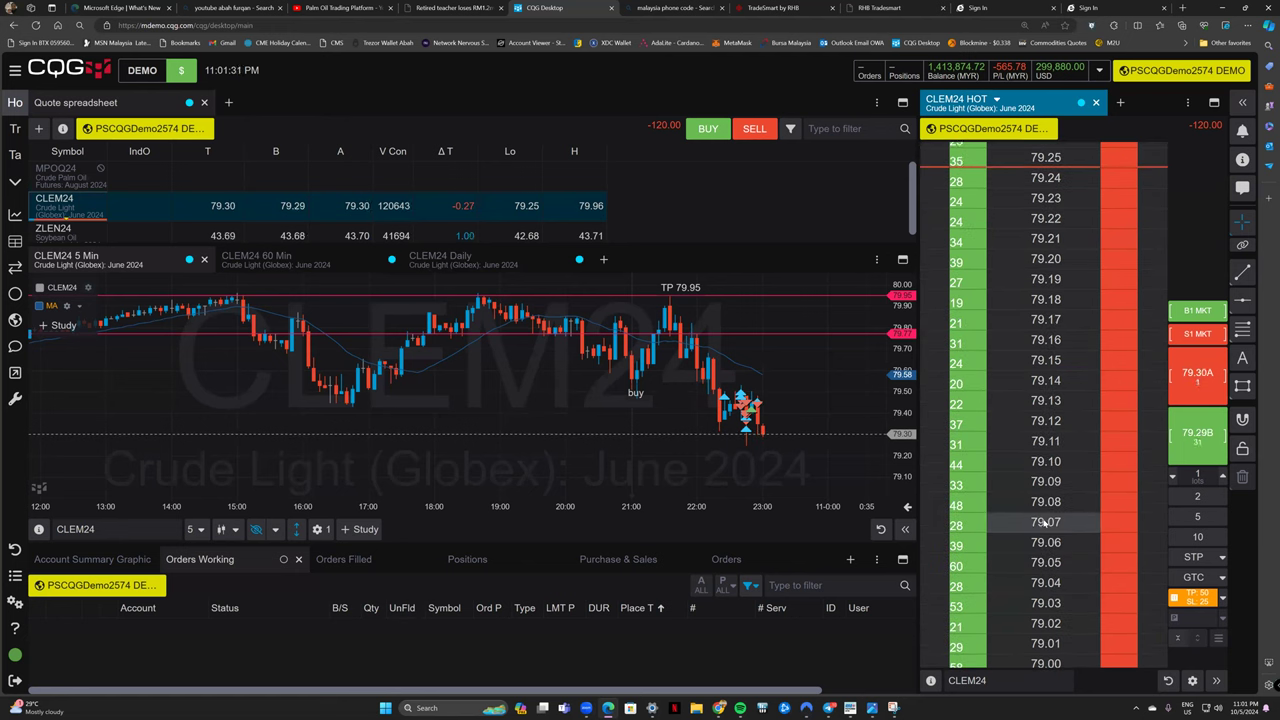
click(1197, 440)
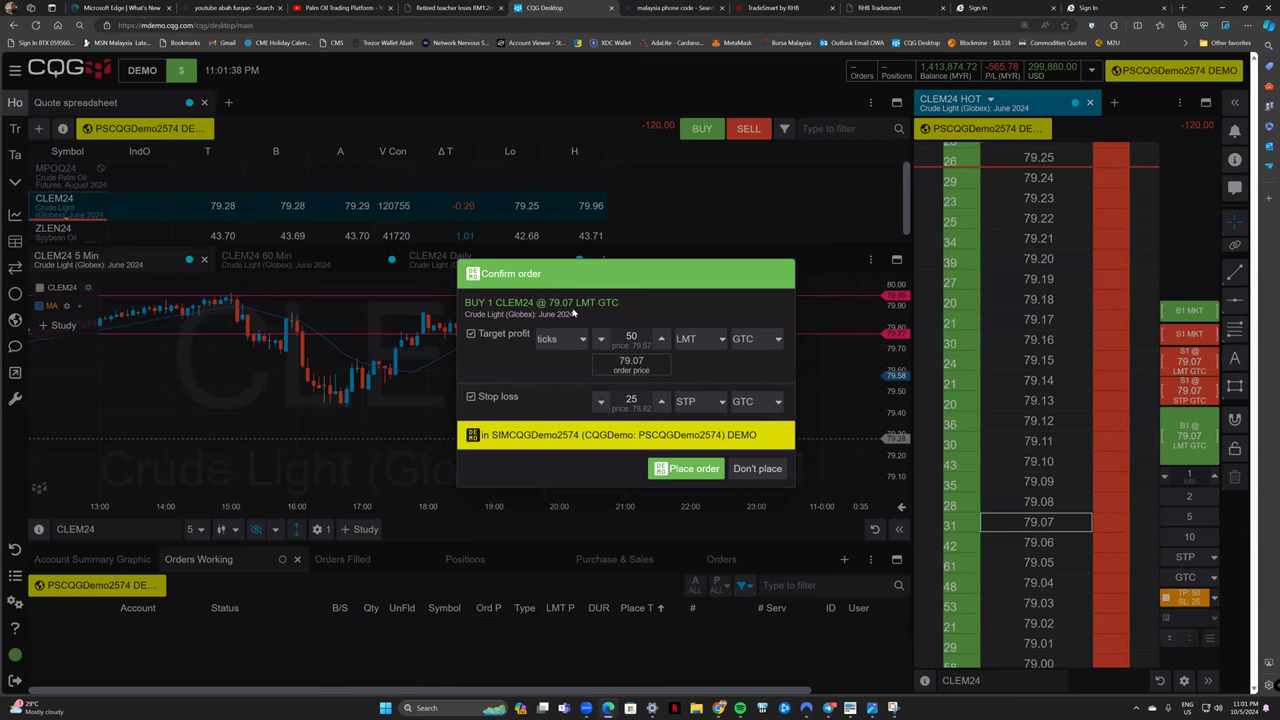
click(661, 339)
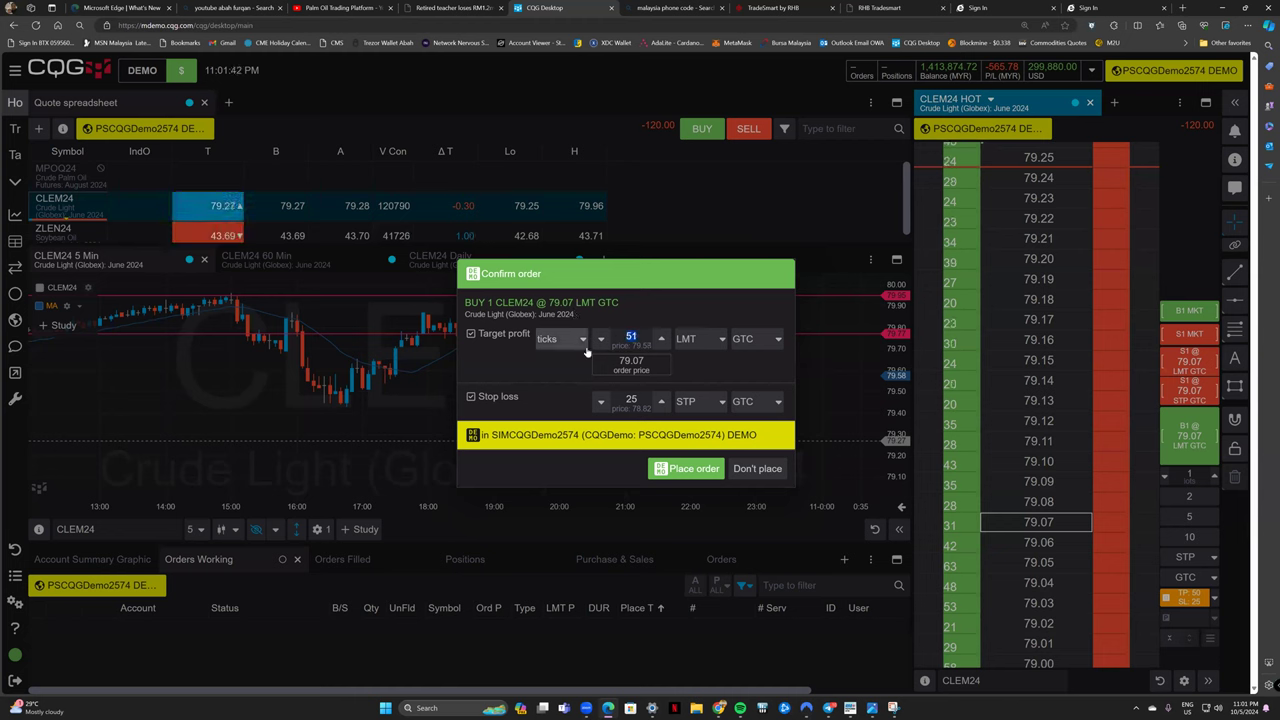
click(685, 468)
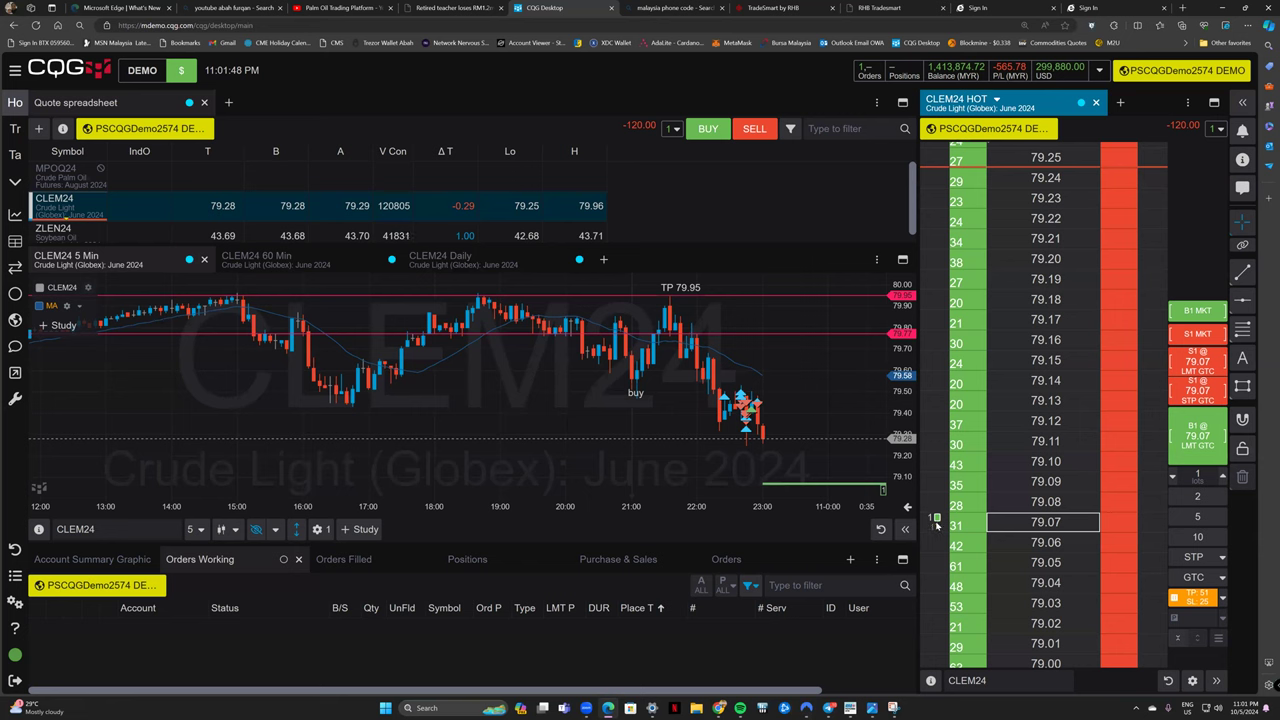
Step: Show all orders in the bottom panel and review the 79.07 buy and its bracket legs
click(876, 74)
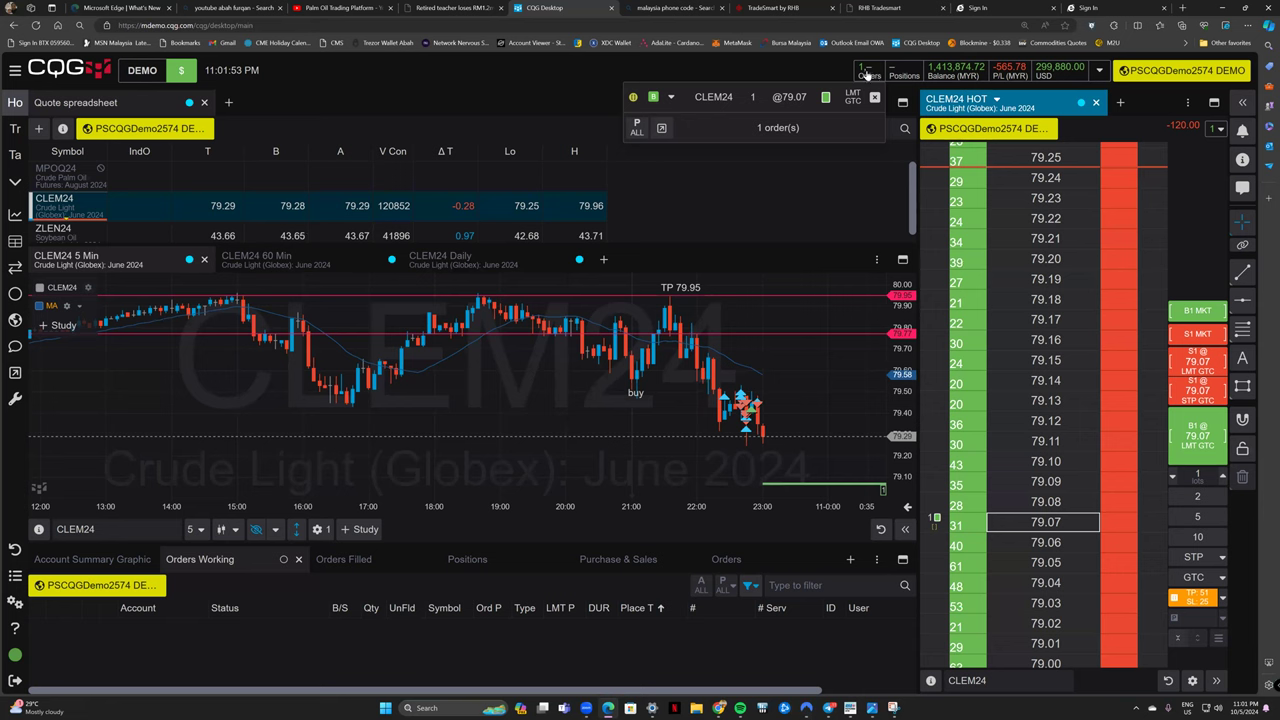
click(741, 563)
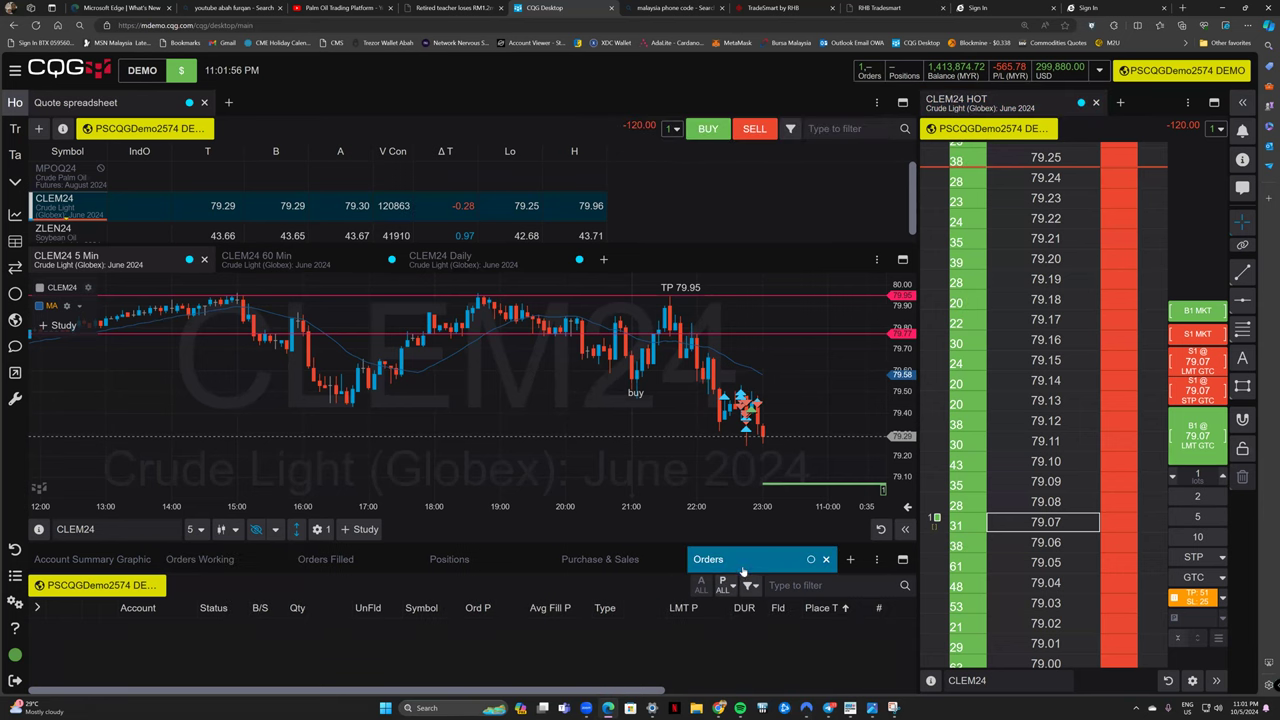
scroll(447, 657, down, 5)
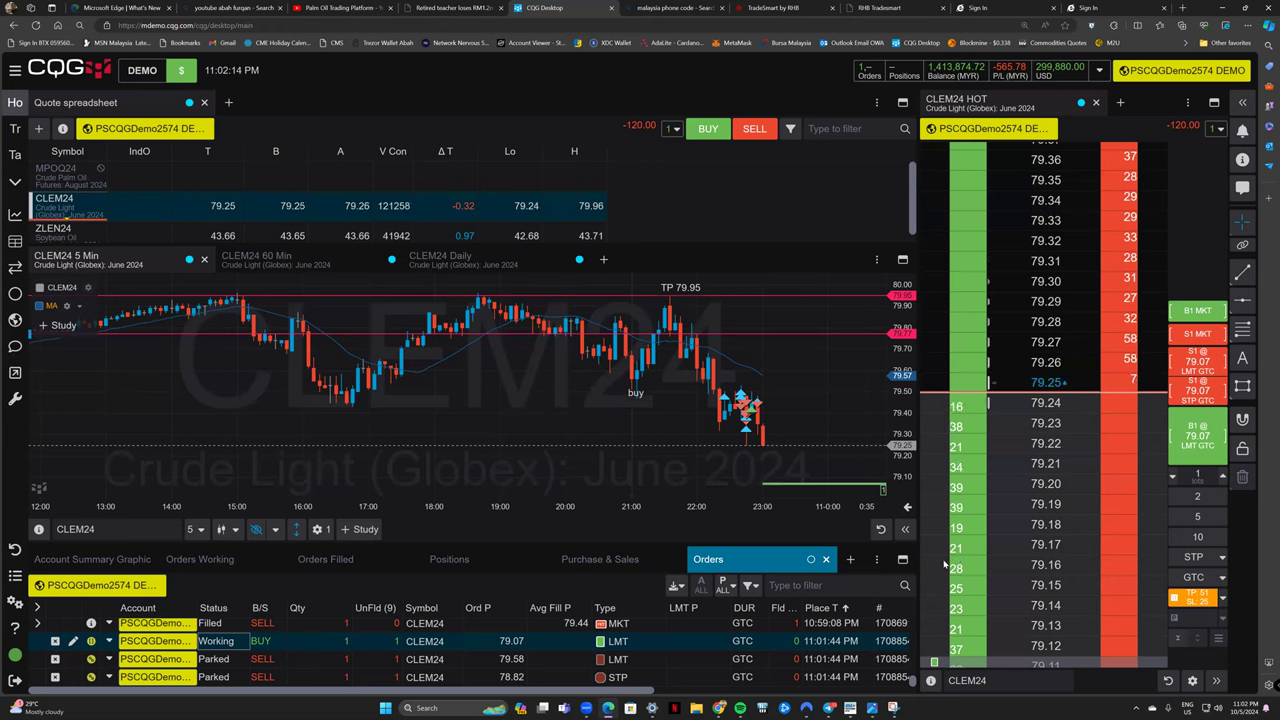
scroll(949, 556, down, 5)
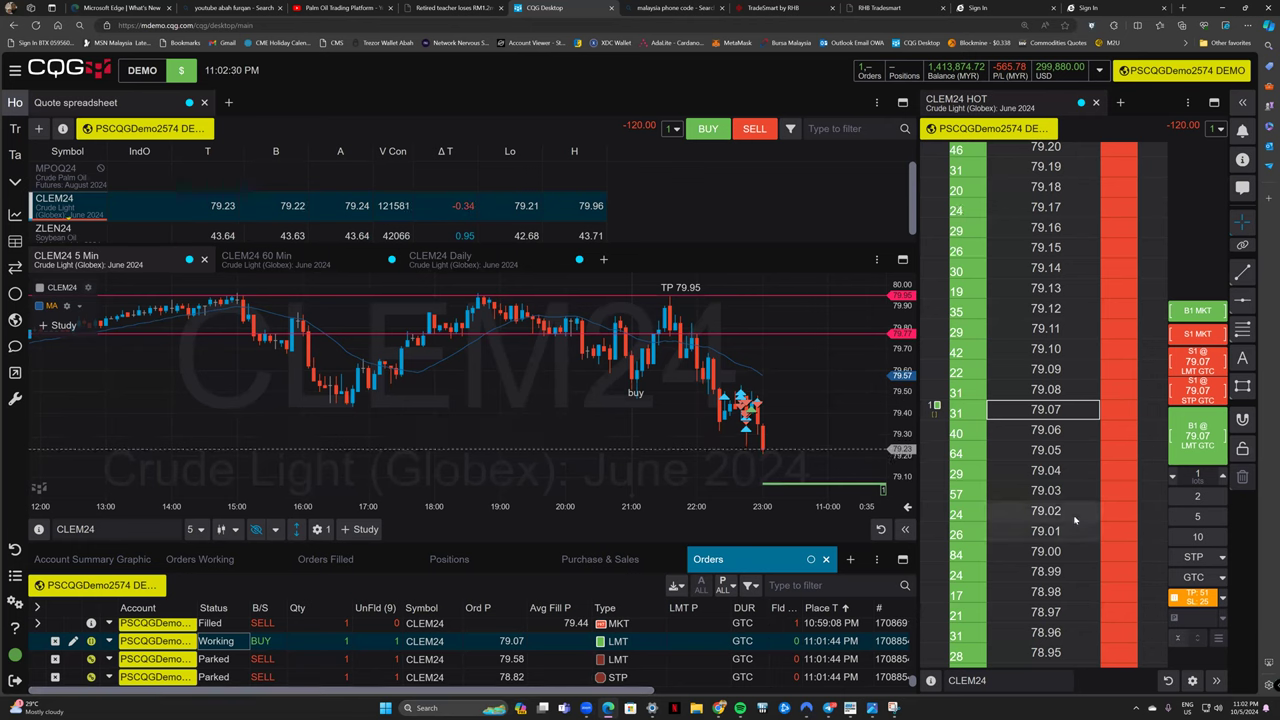
scroll(1090, 551, up, 4)
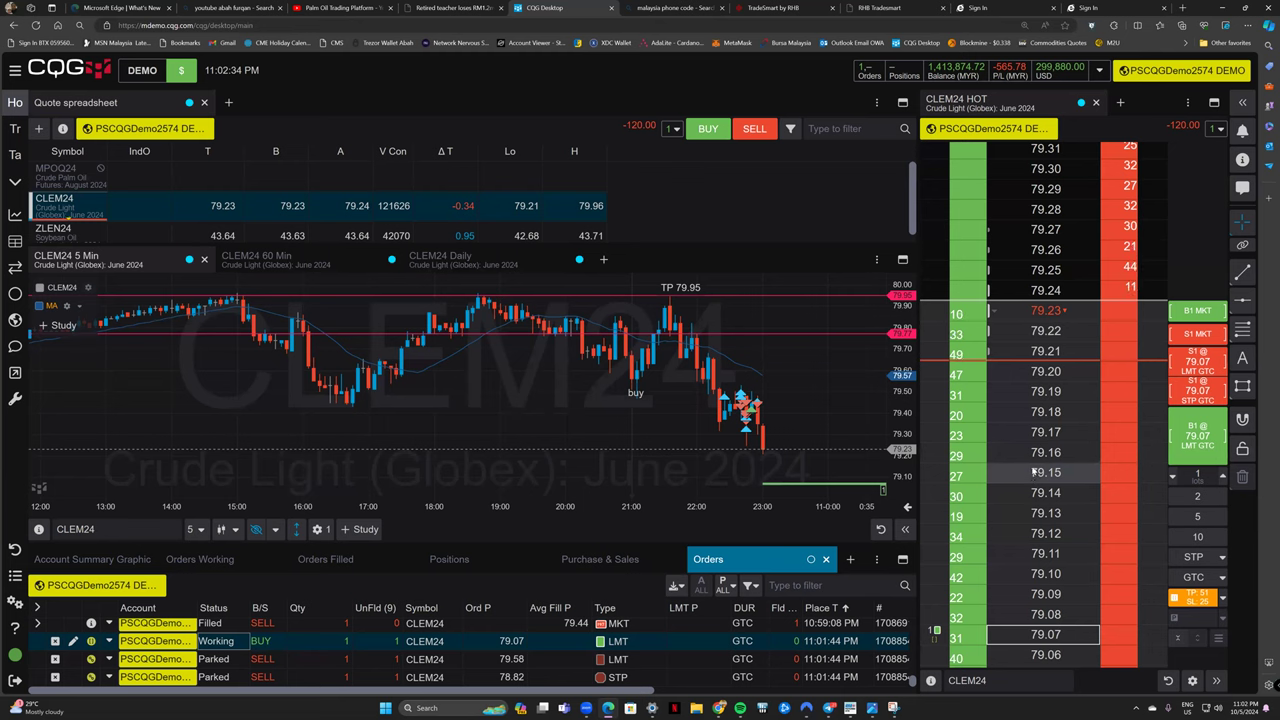
scroll(1036, 455, down, 2)
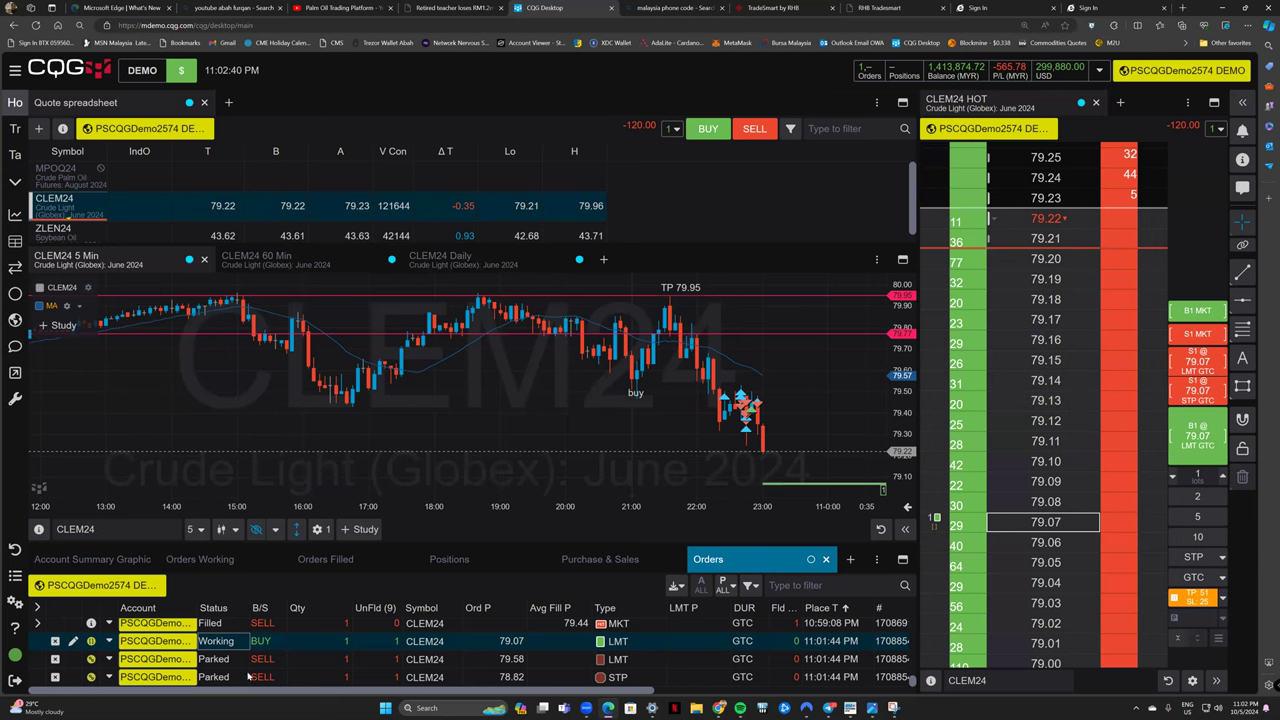
Step: Cancel the working 79.07 buy with its 79.58 and 78.82 legs, then start a 1-lot market buy
click(55, 641)
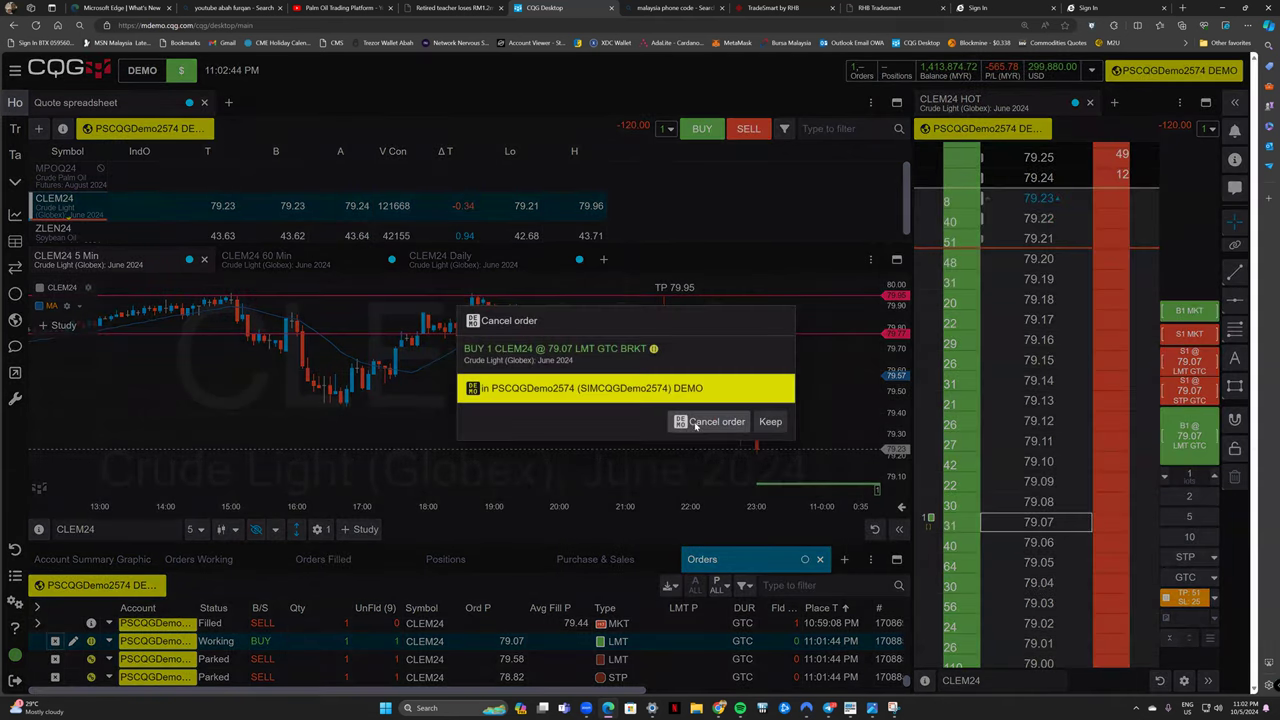
click(694, 426)
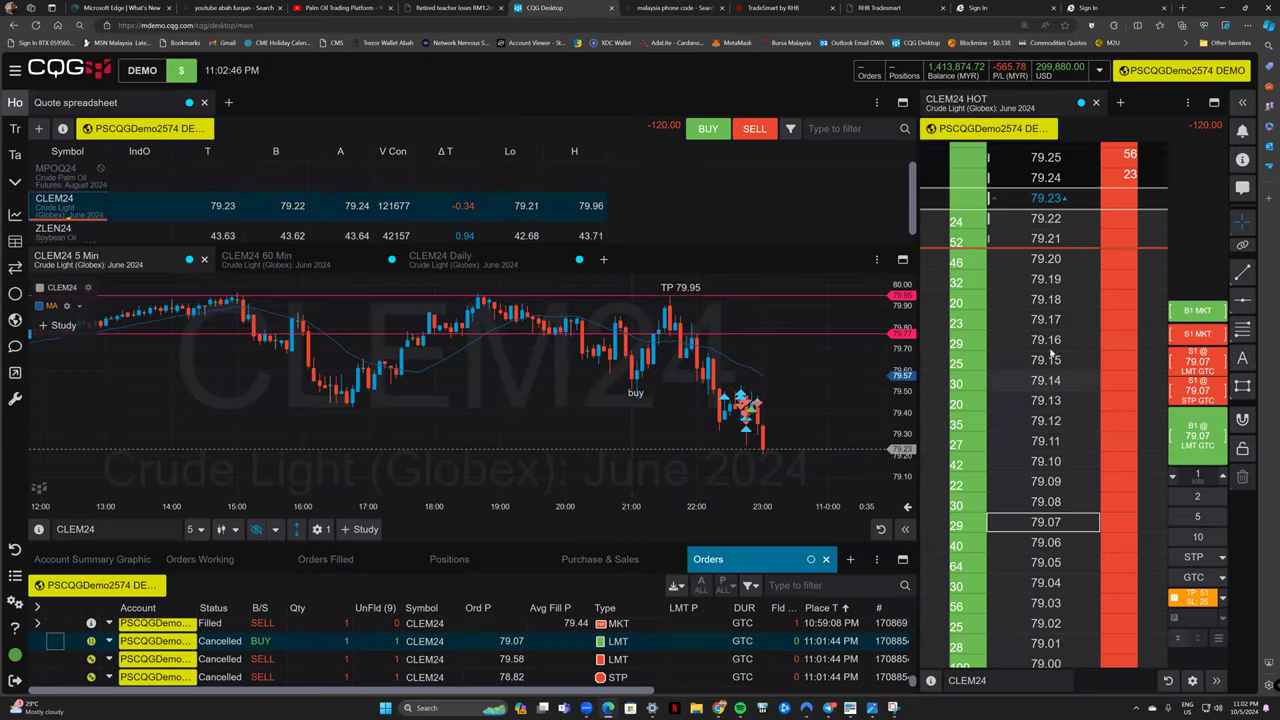
scroll(1045, 335, up, 2)
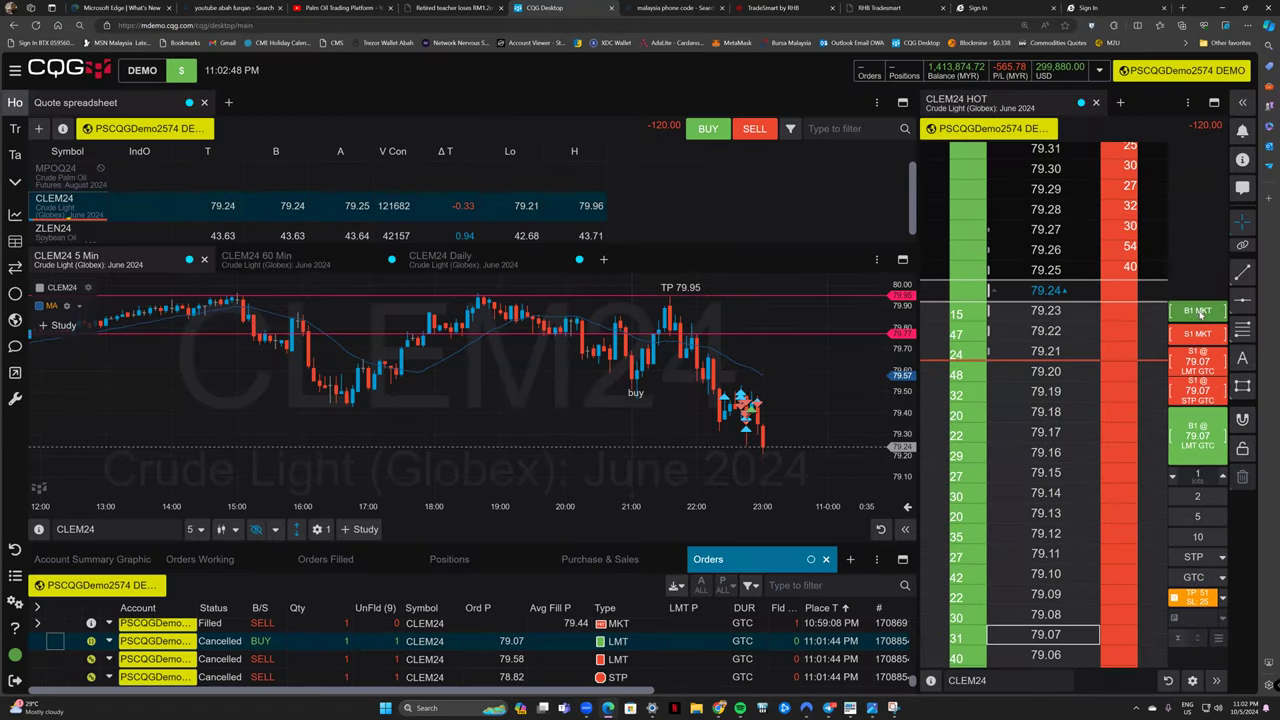
click(1197, 310)
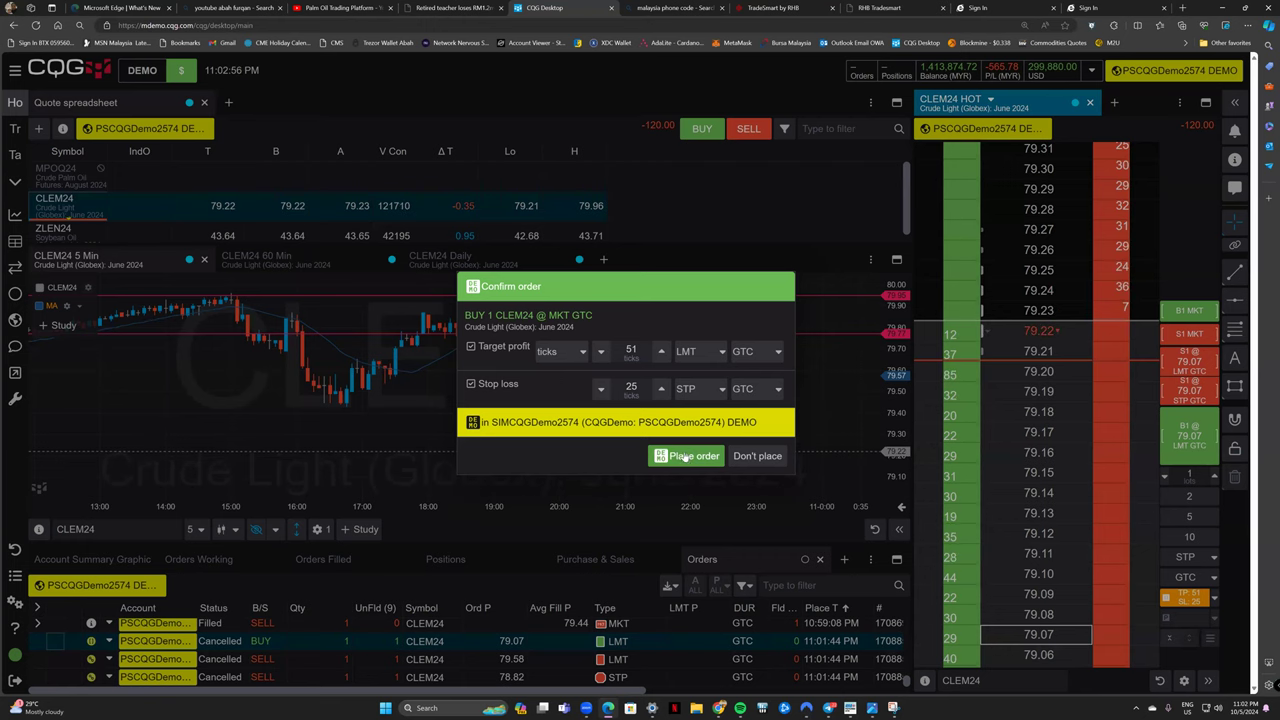
Step: Place the bracketed market buy, filled at 79.24 with a 79.75 target and 78.99 stop
click(686, 456)
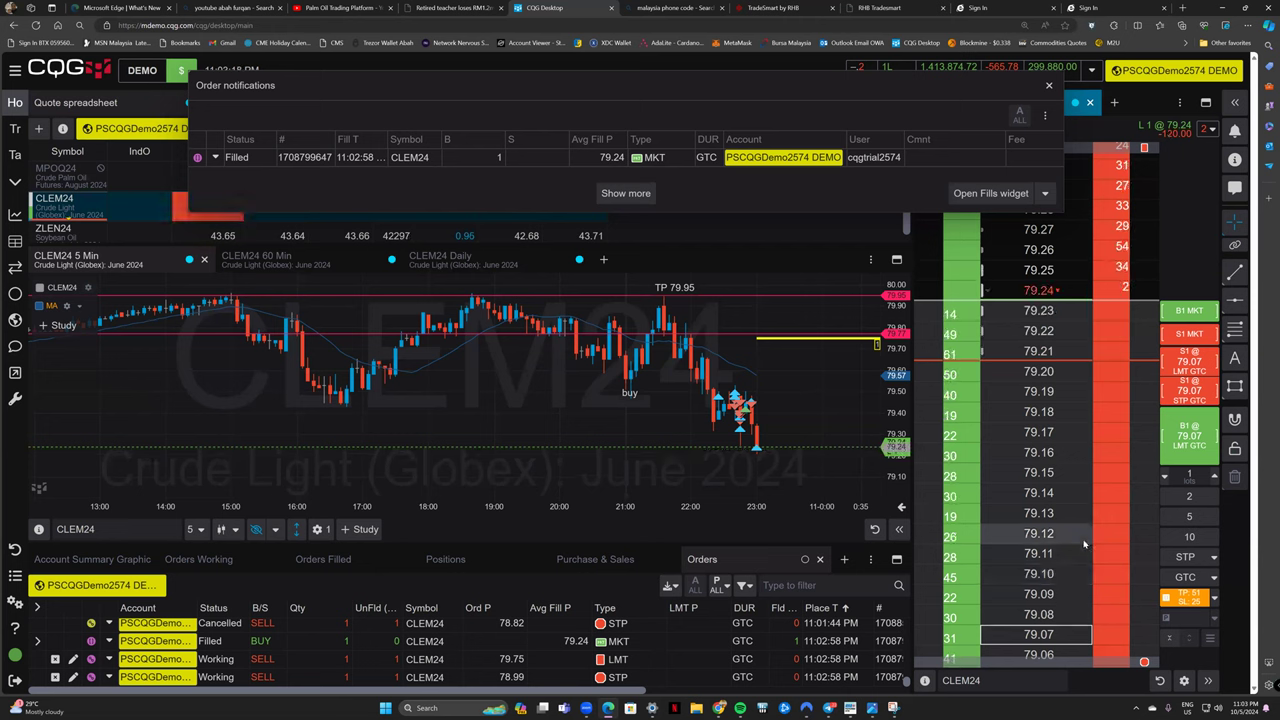
Step: Move the CLEM24 stop on the DOM from 78.99 up to 79.15 and confirm the modification
scroll(1085, 548, down, 5)
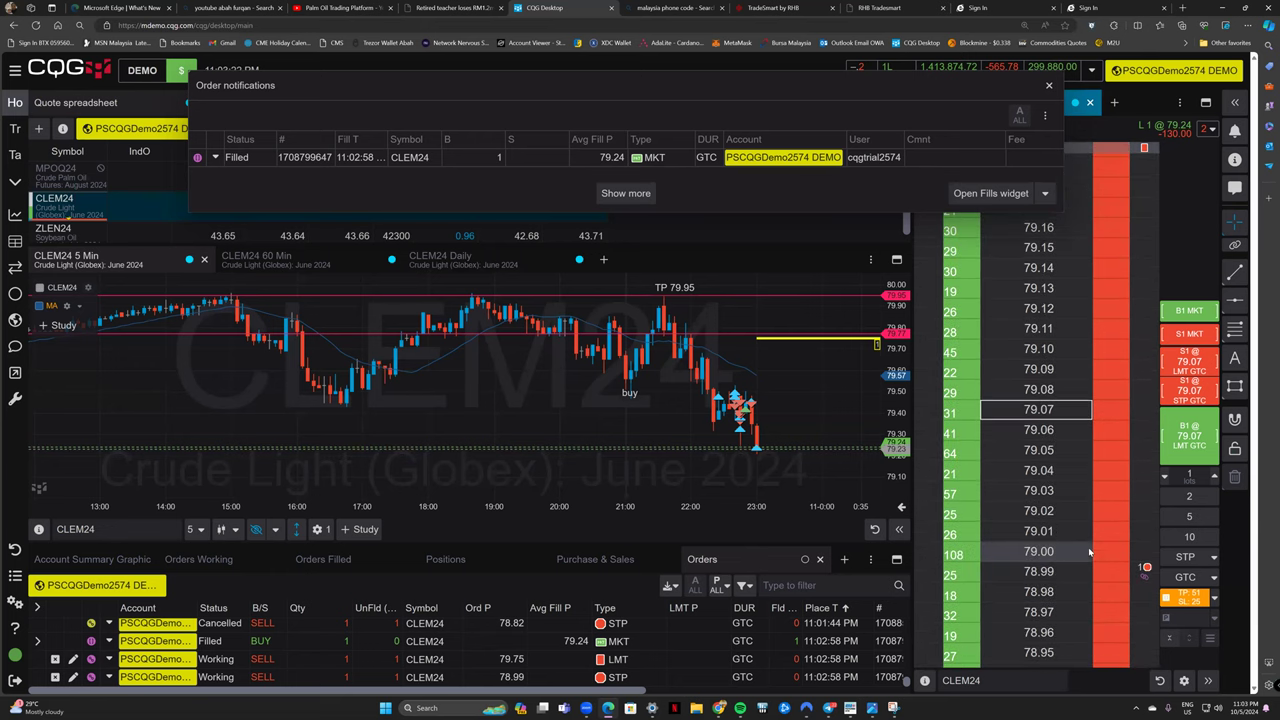
scroll(1090, 551, up, 5)
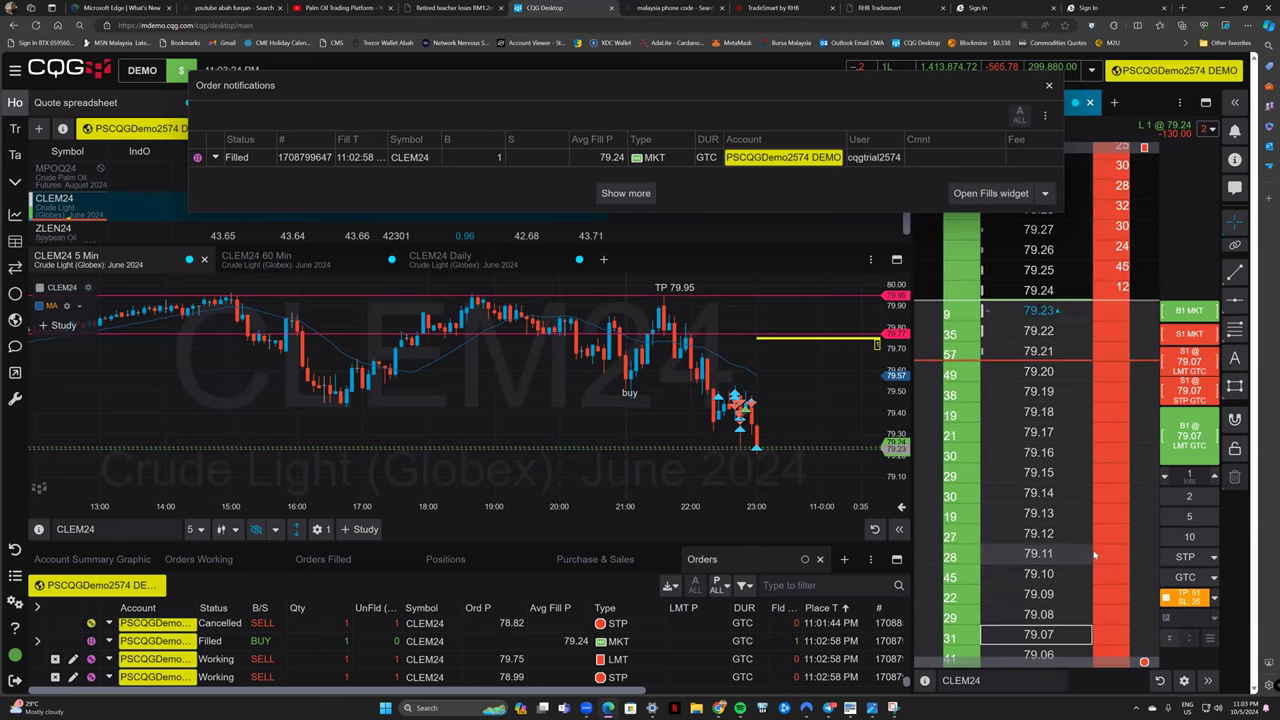
scroll(1105, 551, down, 4)
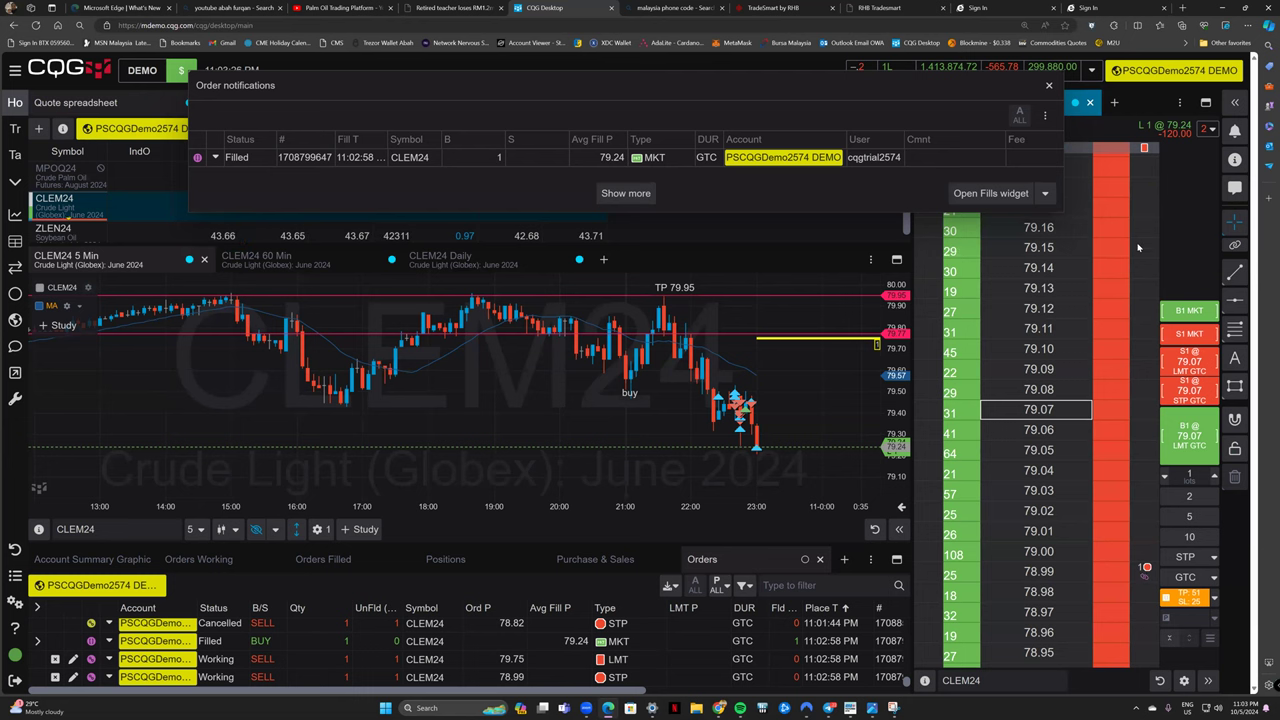
drag(1146, 567, 1145, 247)
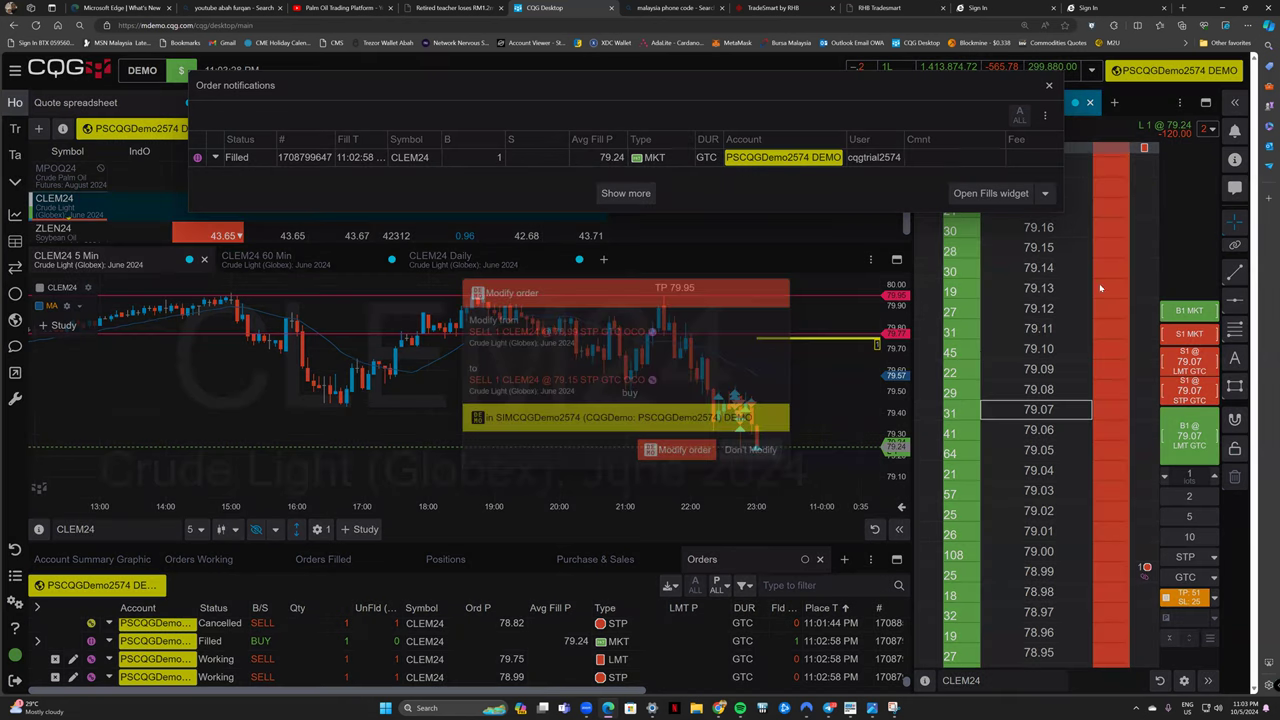
click(666, 452)
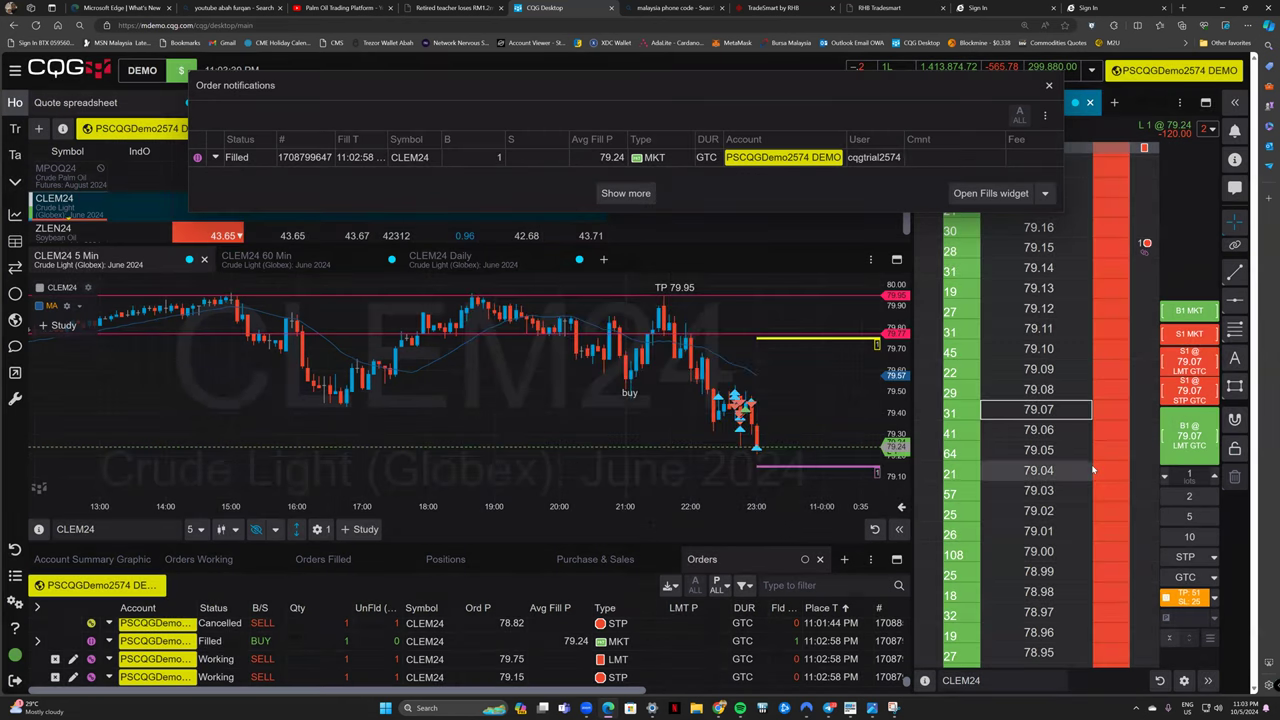
Step: Filter the Orders list by working, filled and all, and leave the 79.75 target unchanged
click(198, 559)
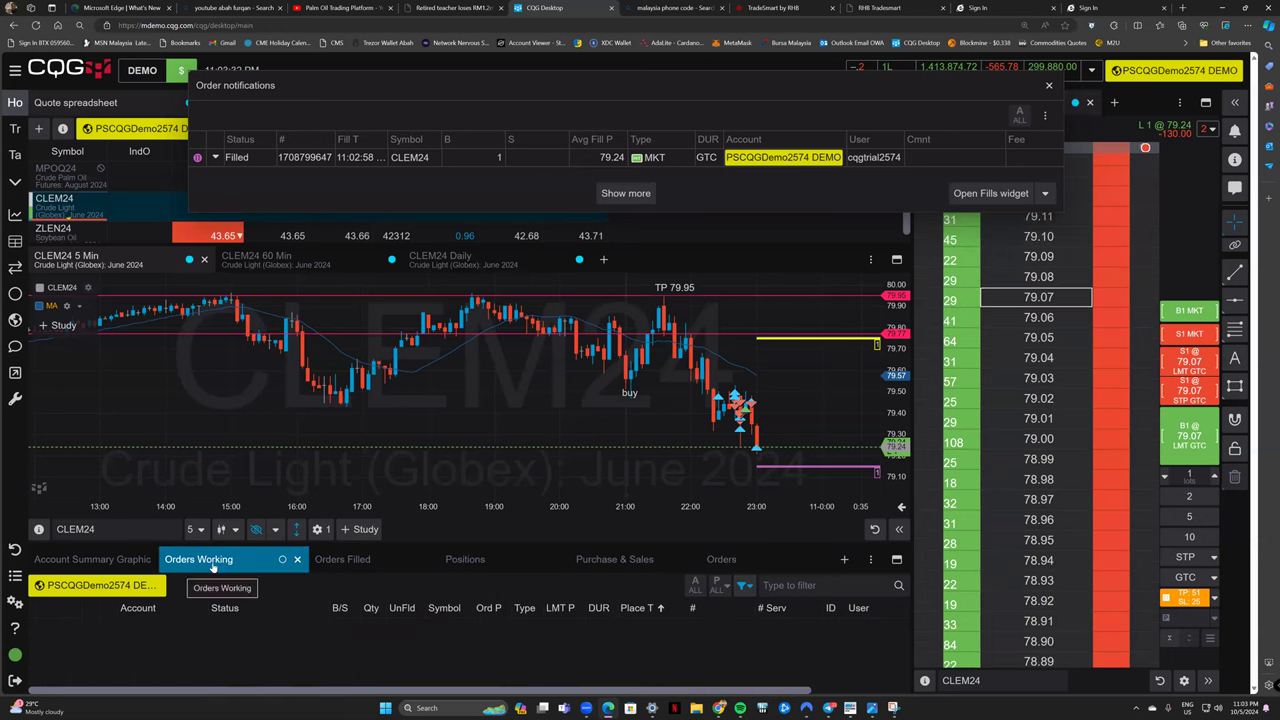
click(360, 560)
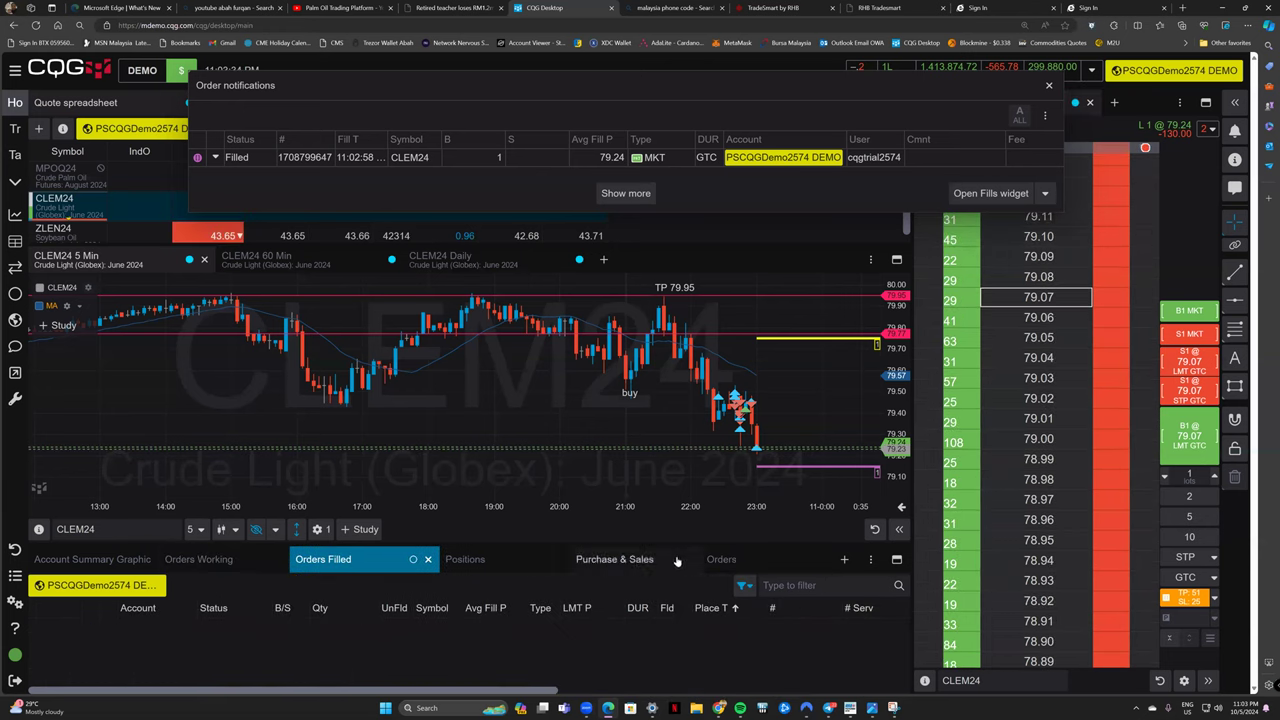
click(746, 560)
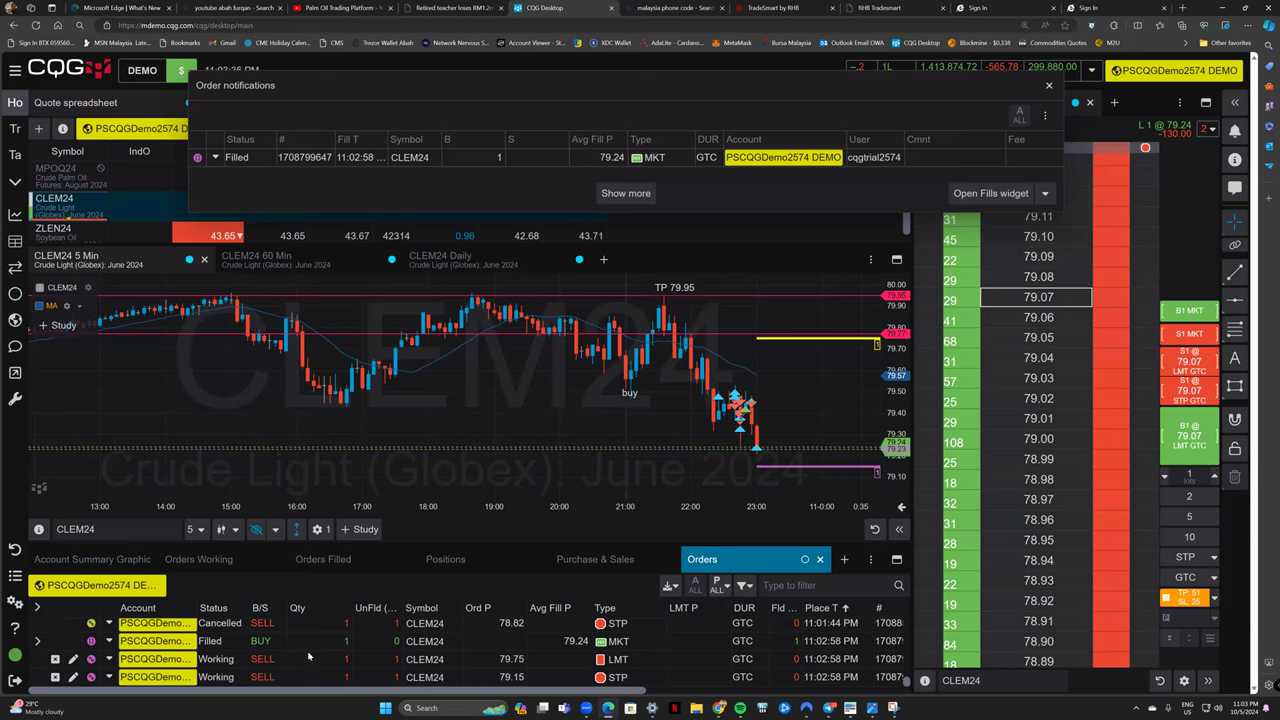
click(72, 660)
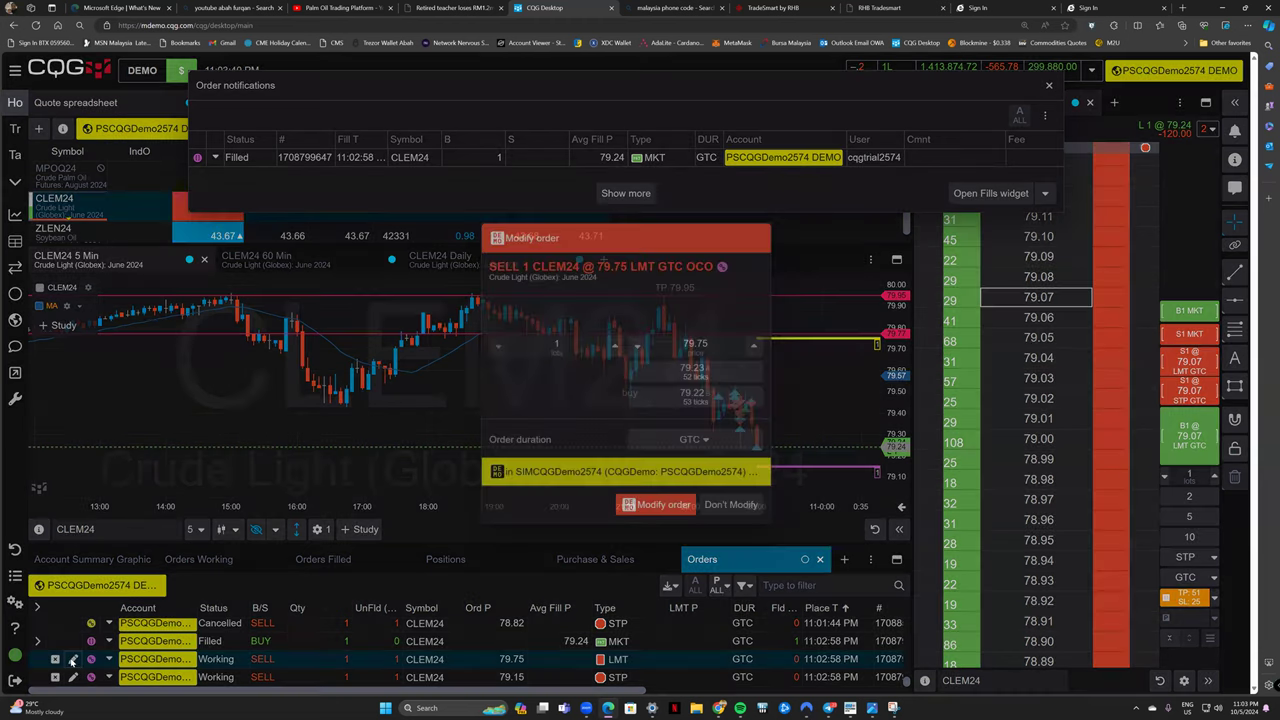
click(733, 507)
Step: Raise the stop to 79.20, where it fills, and dismiss the fill notifications
drag(1145, 470, 1142, 371)
click(677, 452)
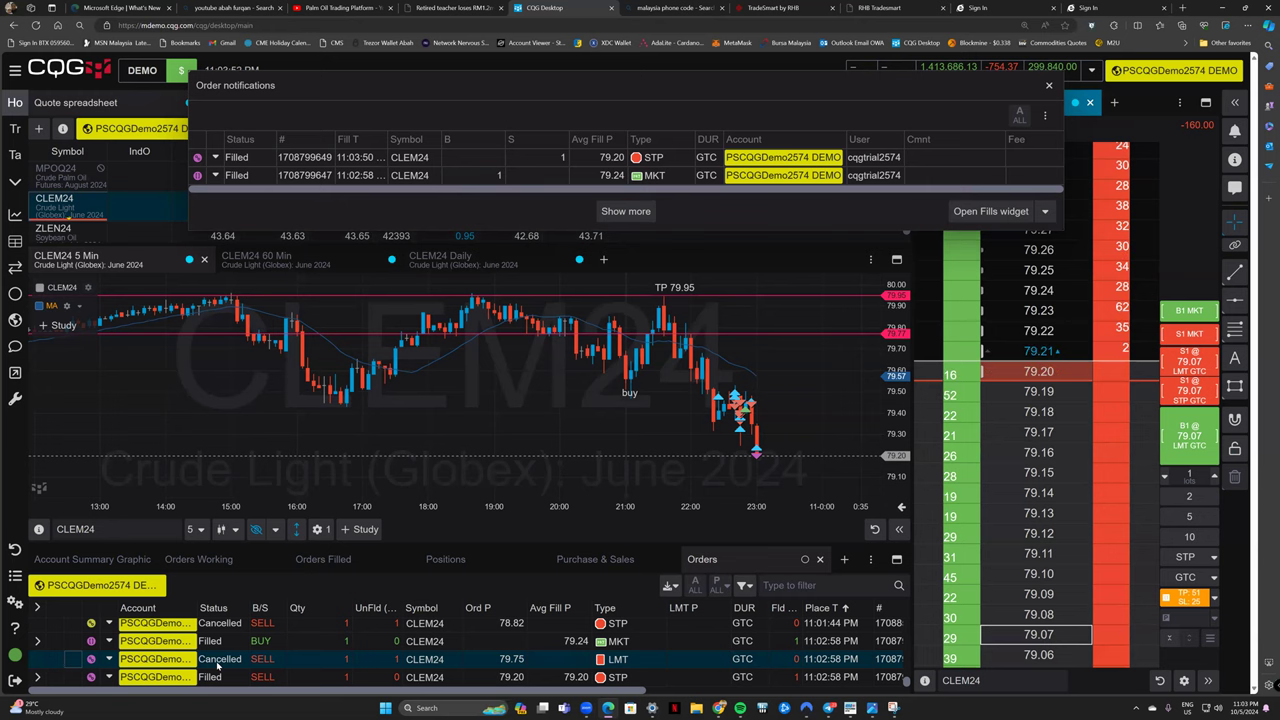
drag(849, 189, 788, 350)
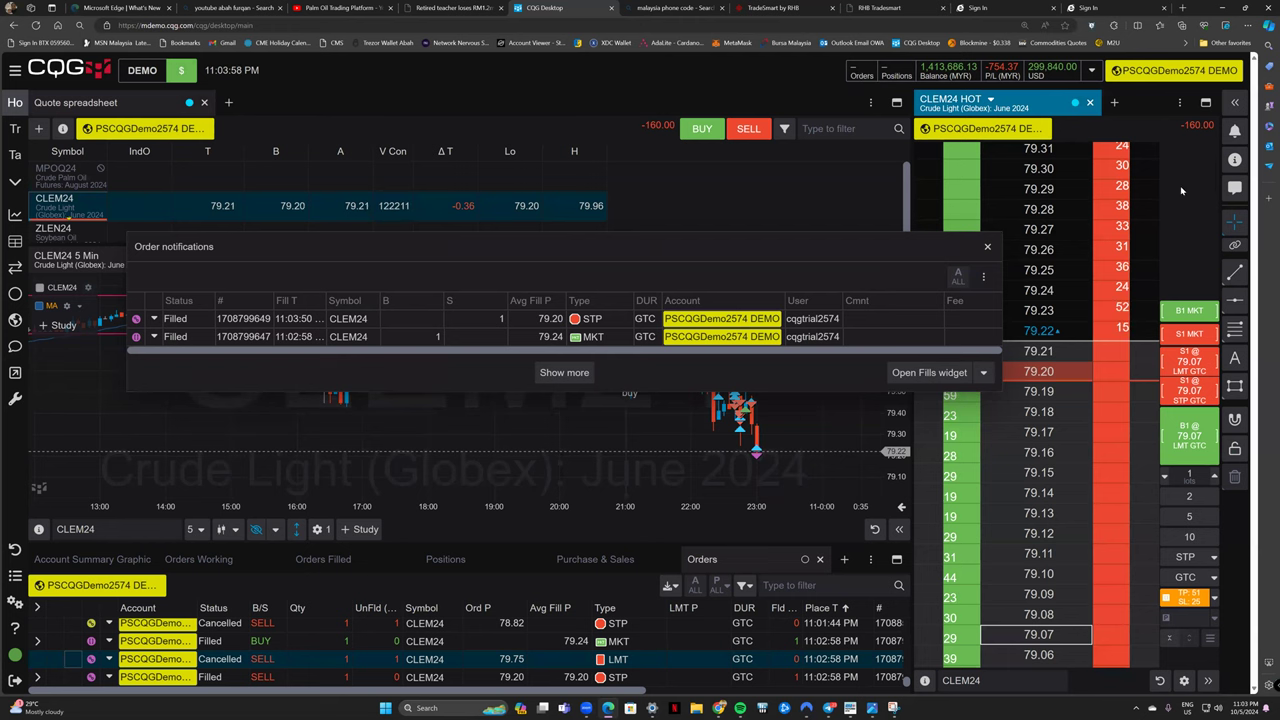
click(987, 247)
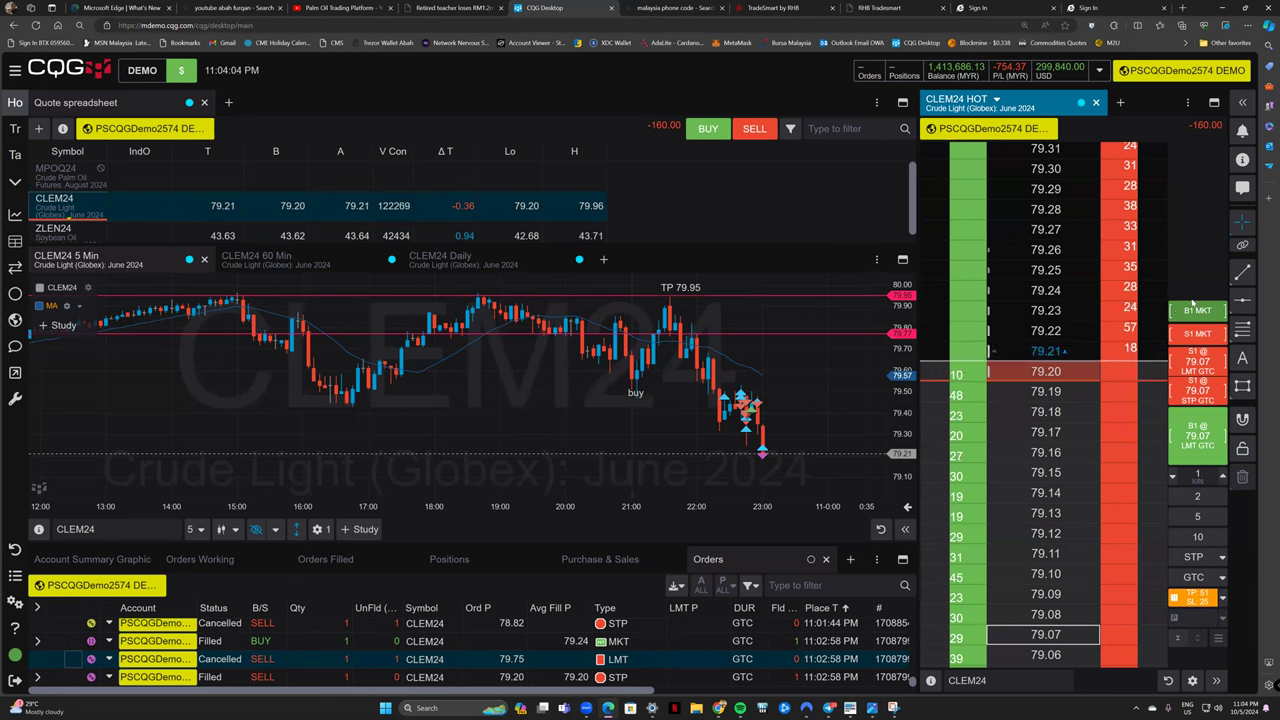
Step: Buy 1 CLEM24 at market, filled at 79.18, and scroll to its 79.69 target and 78.93 stop
click(1199, 310)
click(688, 489)
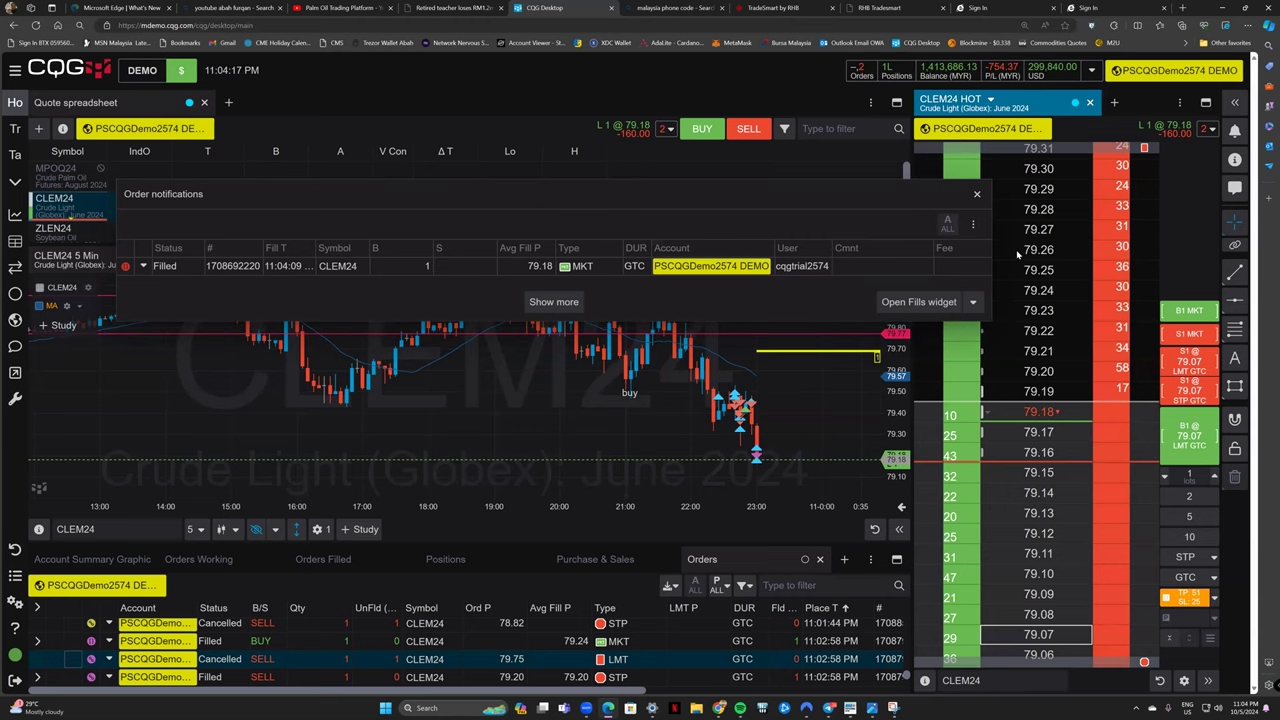
click(977, 196)
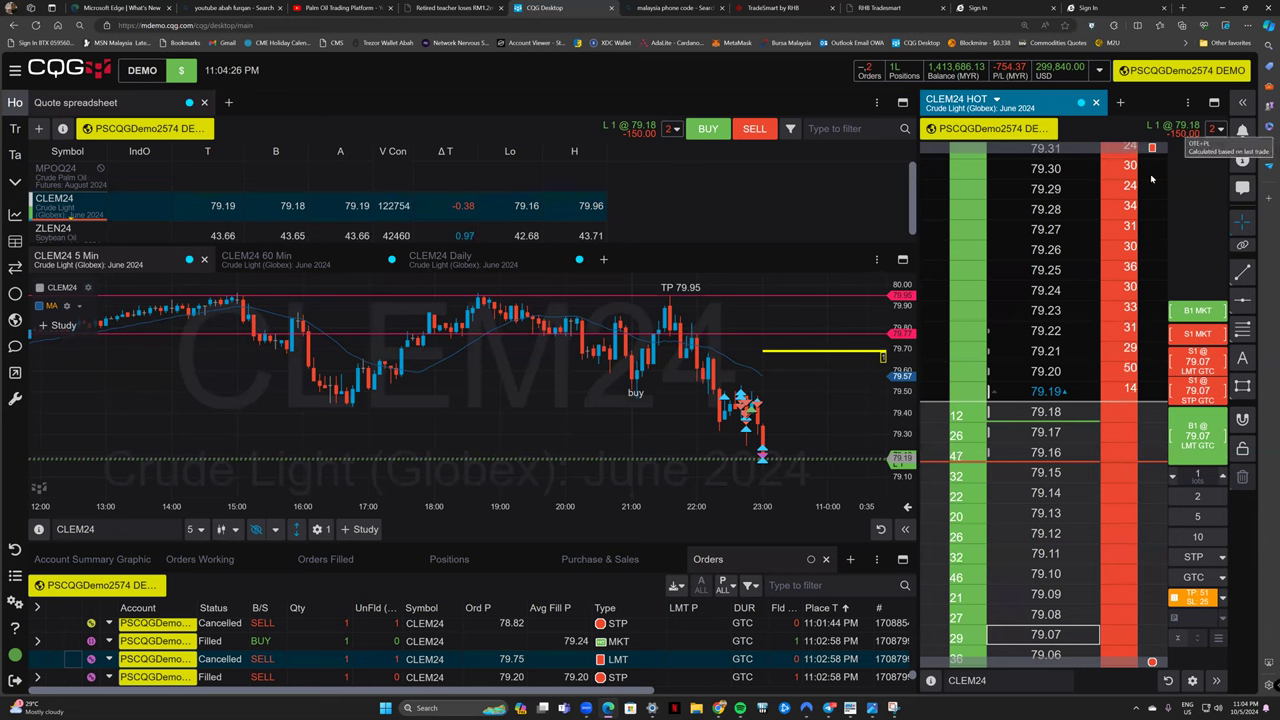
scroll(1080, 378, down, 5)
scroll(1080, 378, up, 7)
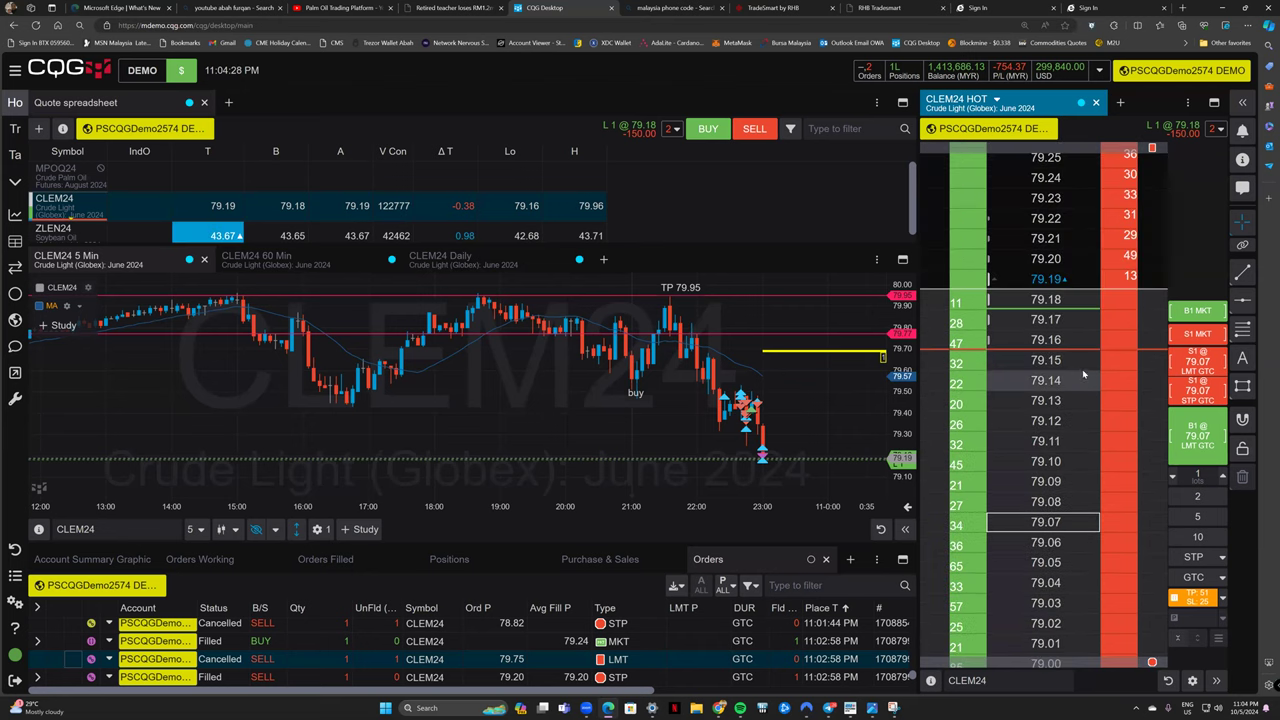
scroll(1060, 388, down, 2)
scroll(1060, 391, up, 2)
scroll(1060, 391, down, 1)
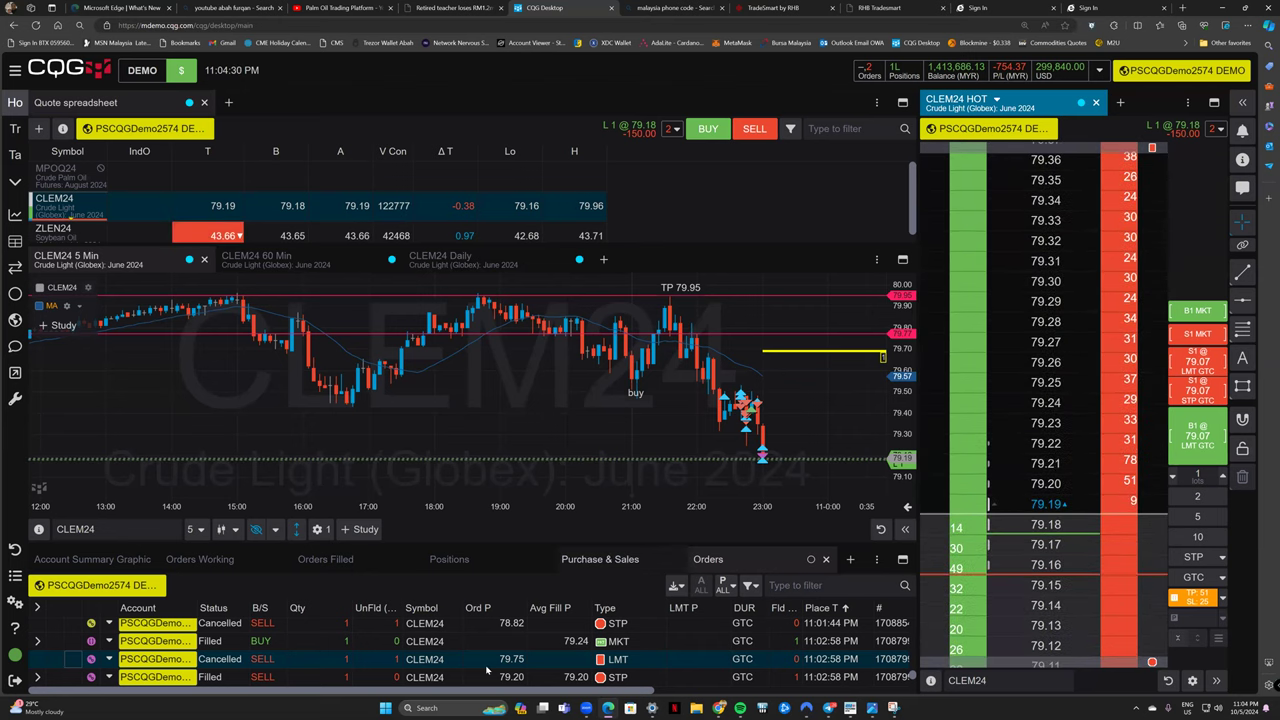
scroll(242, 670, down, 1)
scroll(242, 670, down, 2)
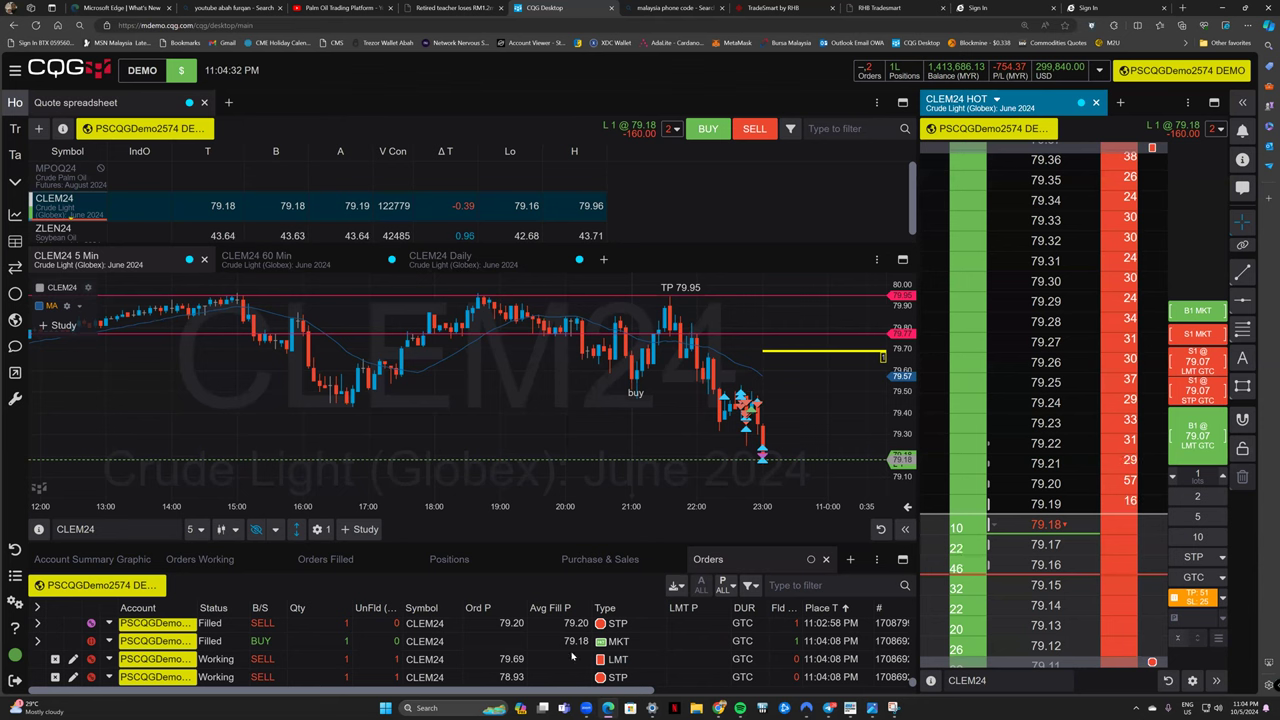
Step: Leave the 79.69 target unchanged and open the L 1 @ 79.18 position's actions and working orders
double_click(512, 660)
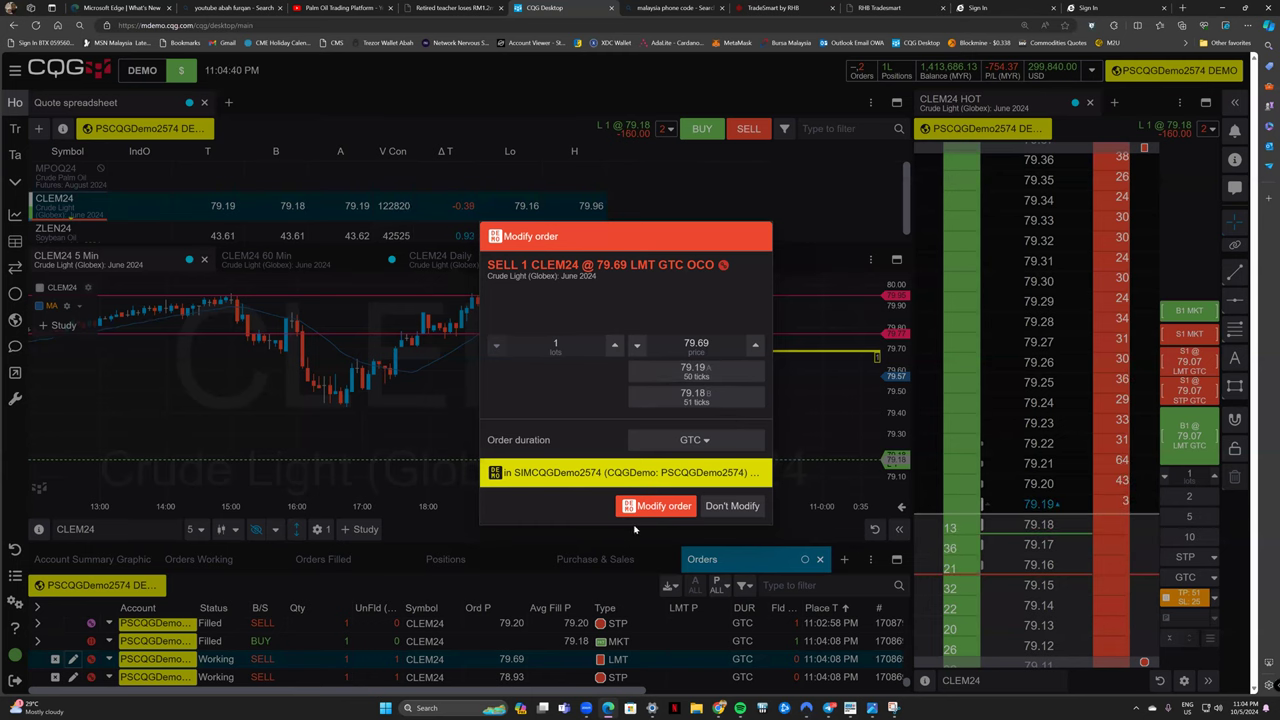
click(730, 507)
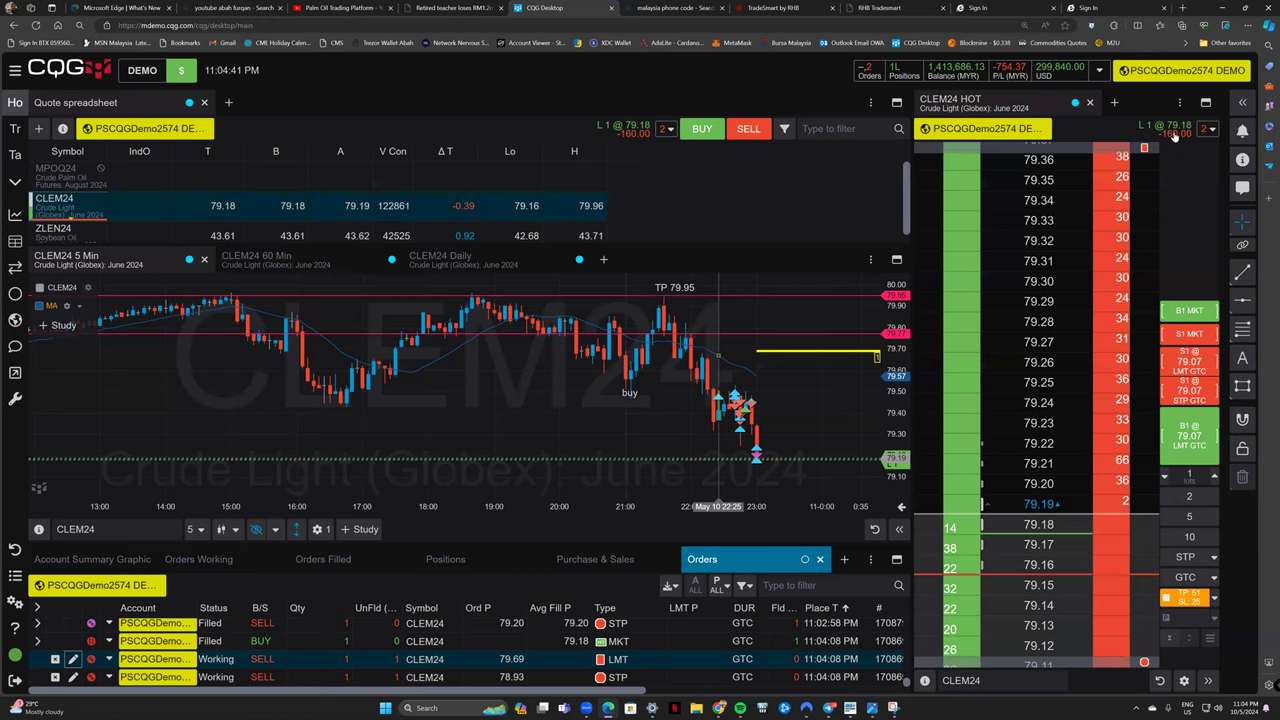
click(1176, 137)
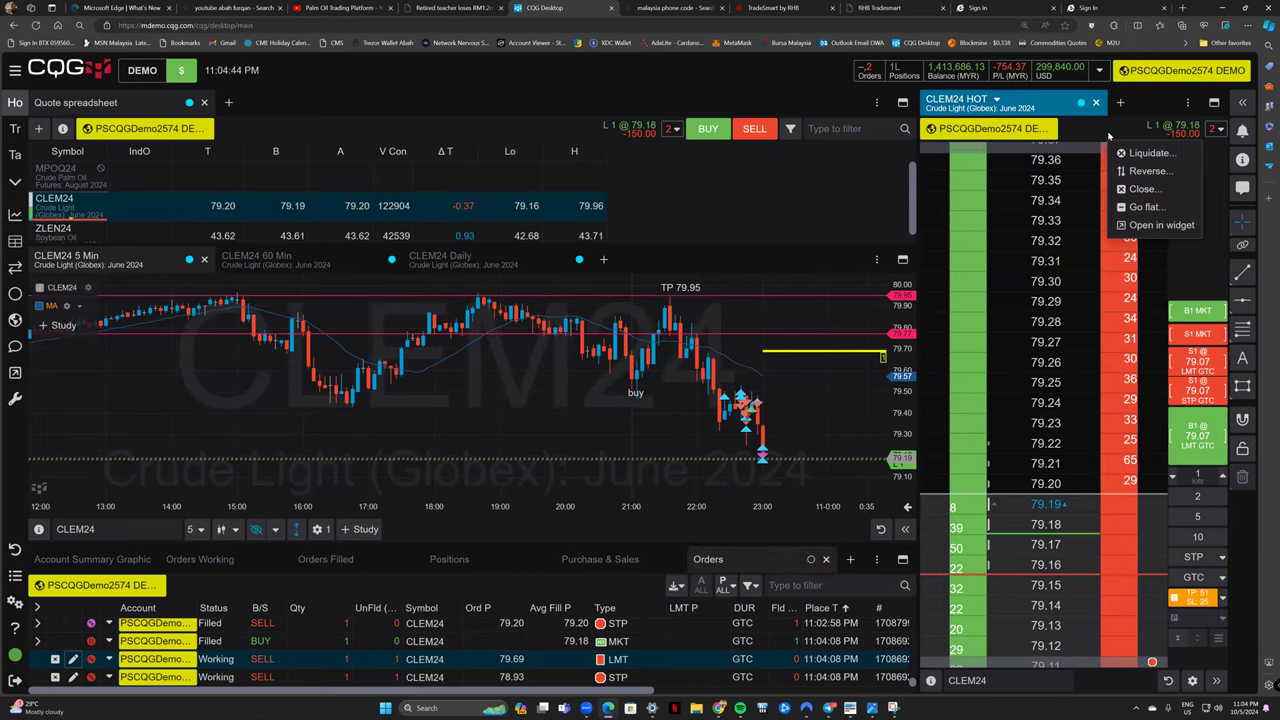
click(1185, 131)
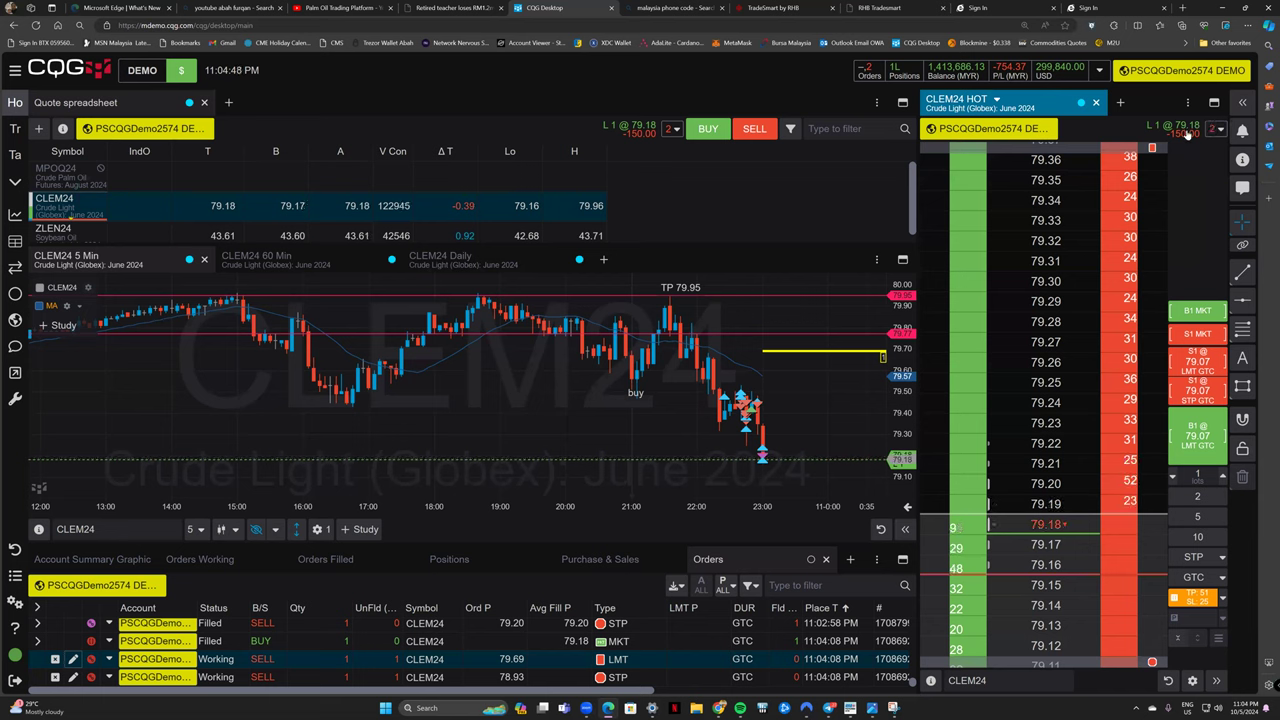
click(1155, 138)
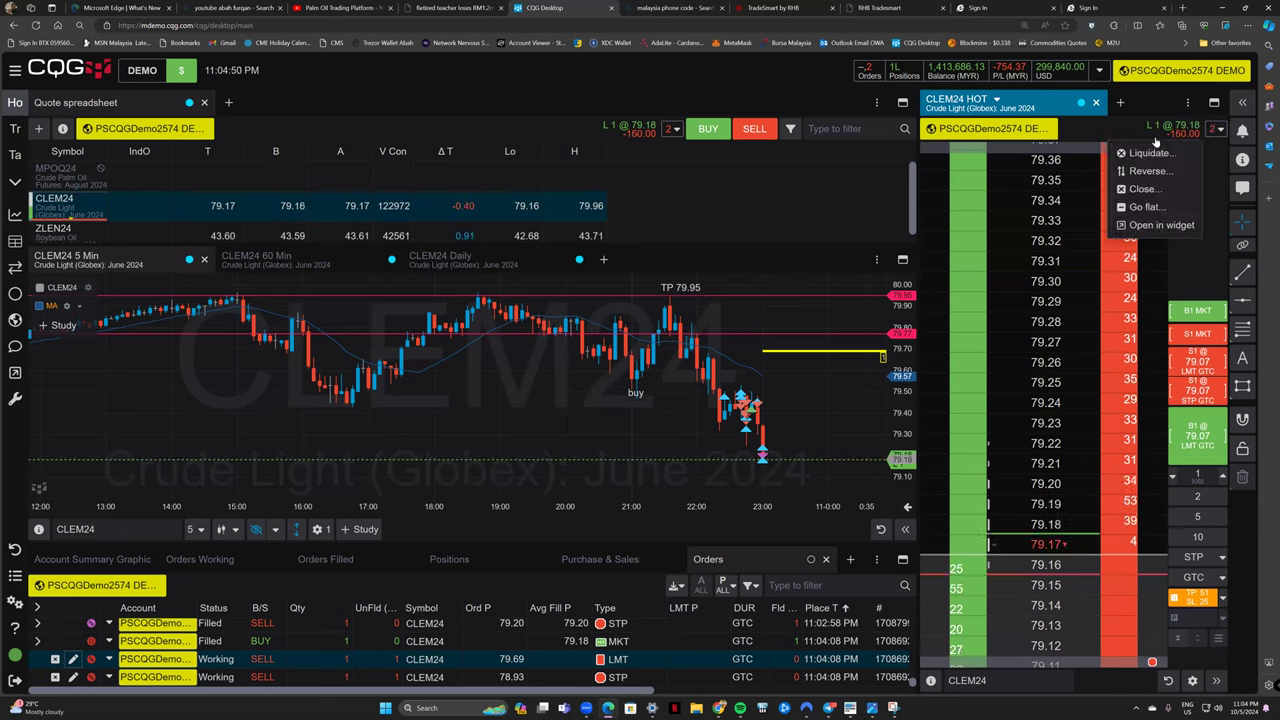
click(1214, 129)
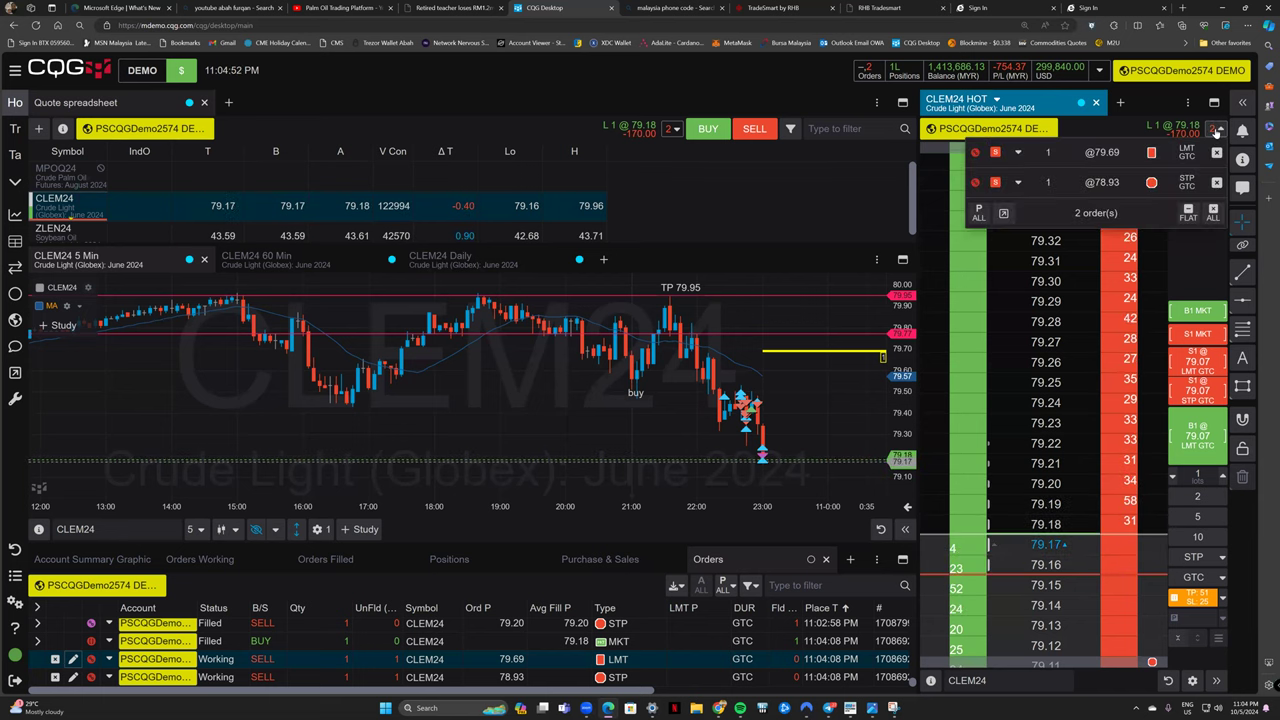
Step: Sell 1 CLEM24 at market, filled at 79.18, and list the four working orders
click(1123, 128)
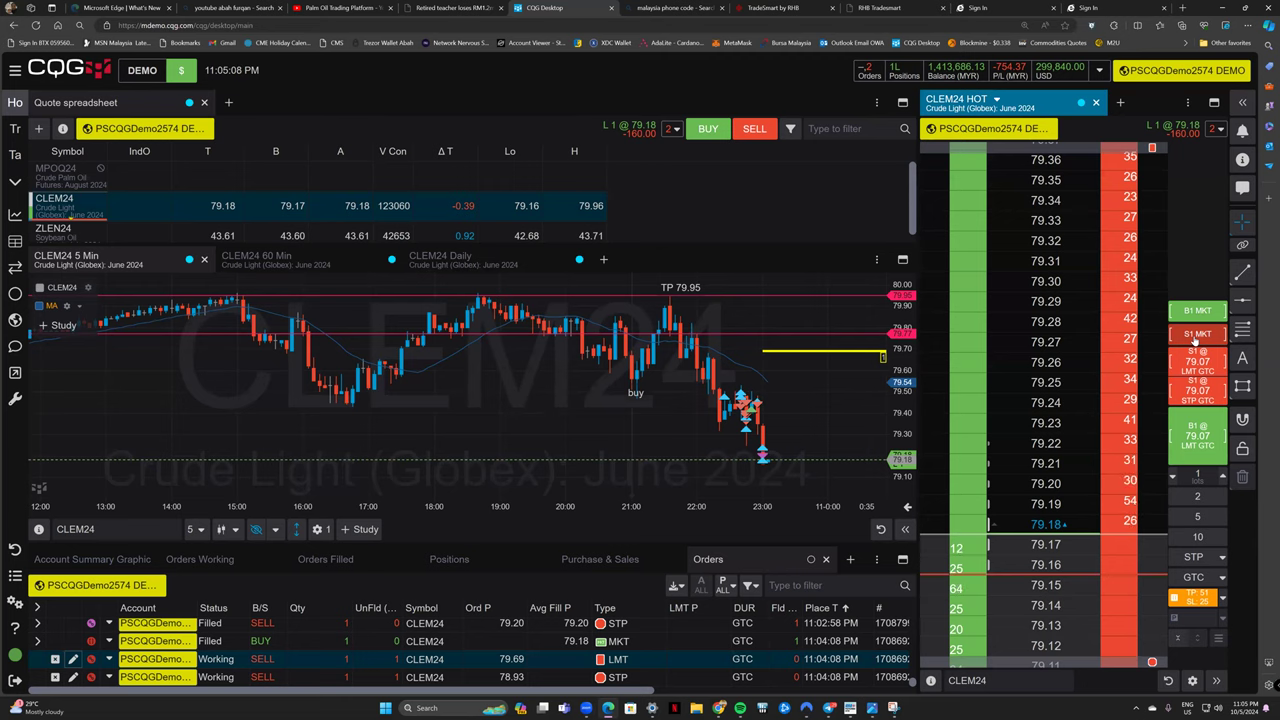
click(1195, 336)
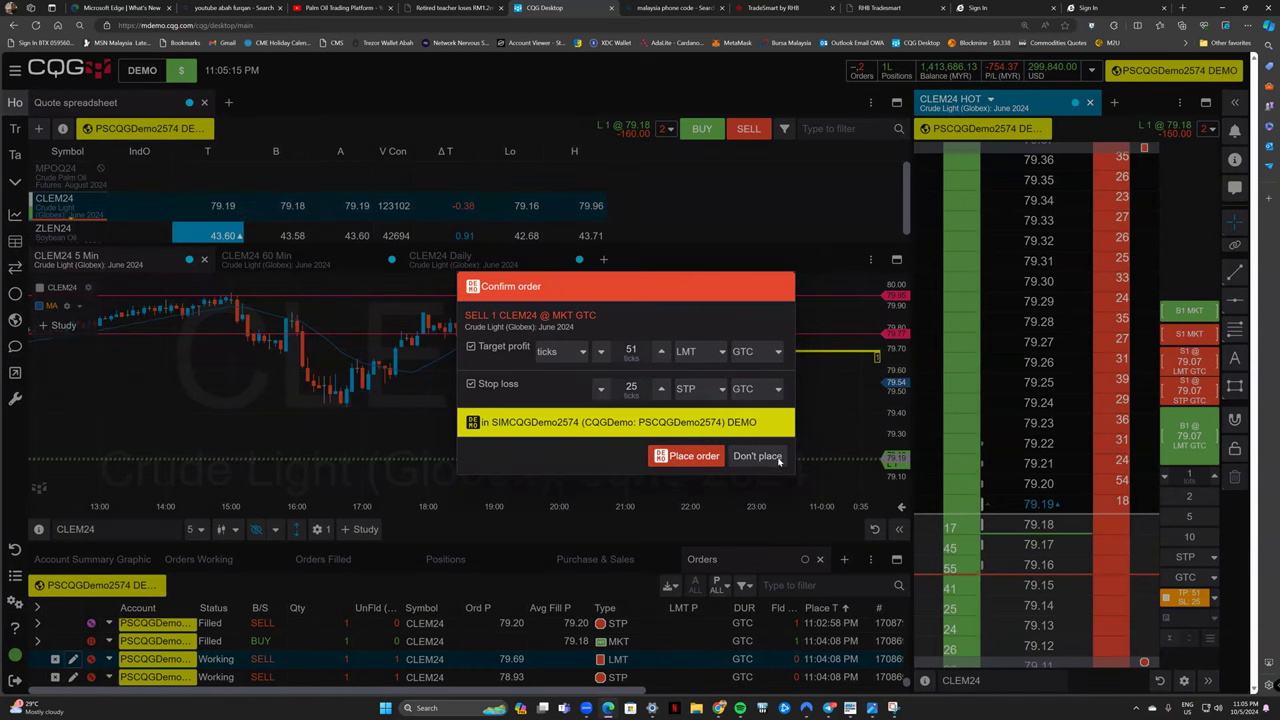
click(693, 456)
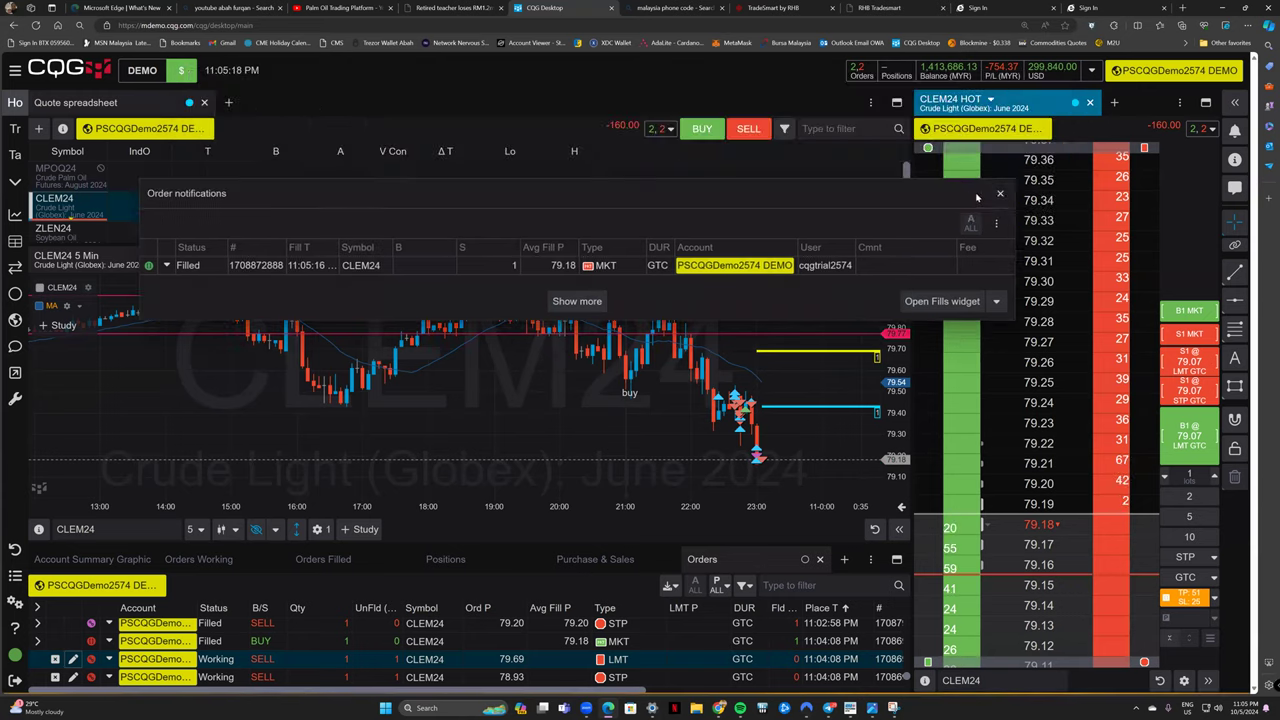
click(1210, 130)
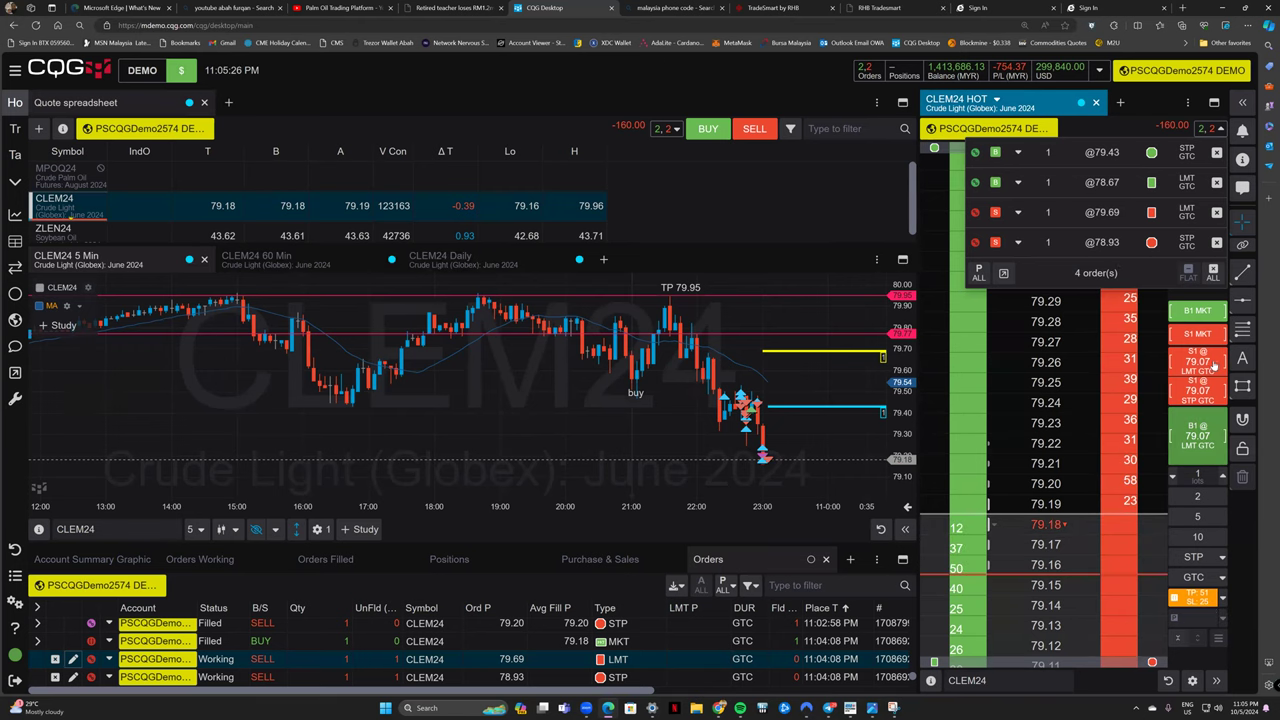
Step: Cancel all working CLEM24 orders, including the 79.69 limit and 78.93 stop, with the ALL button
click(1155, 124)
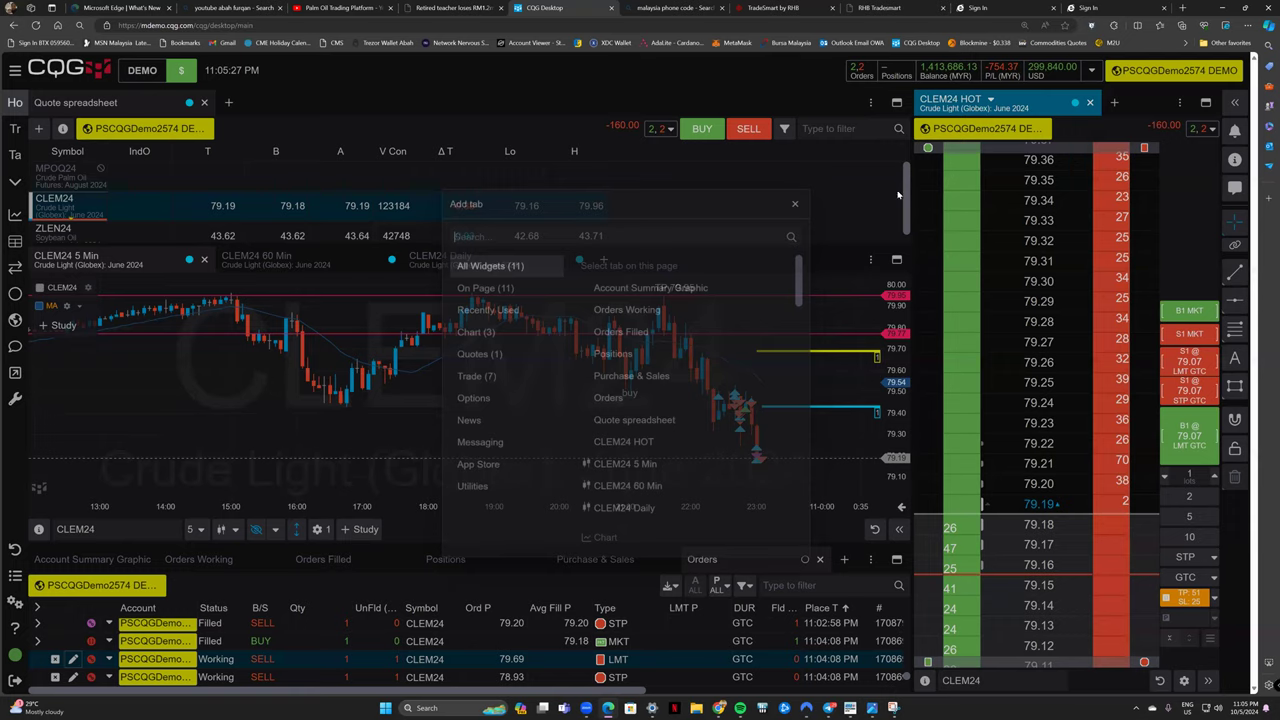
click(1201, 148)
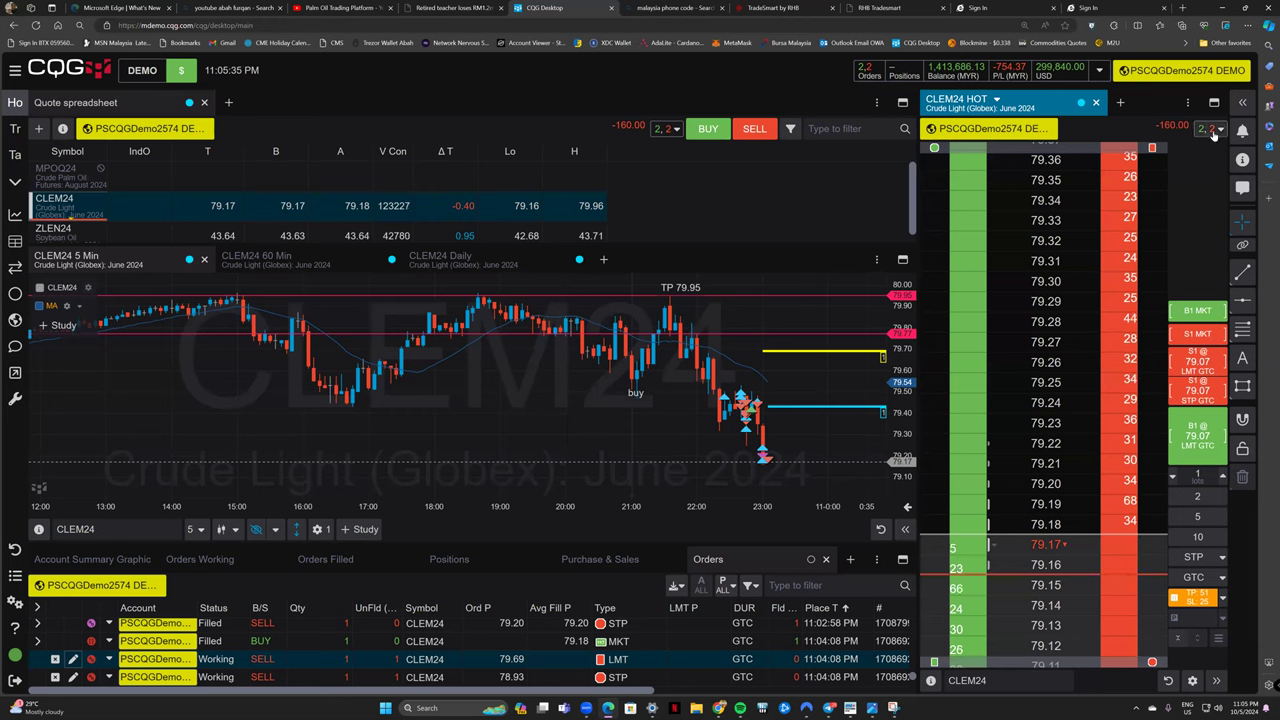
click(1213, 133)
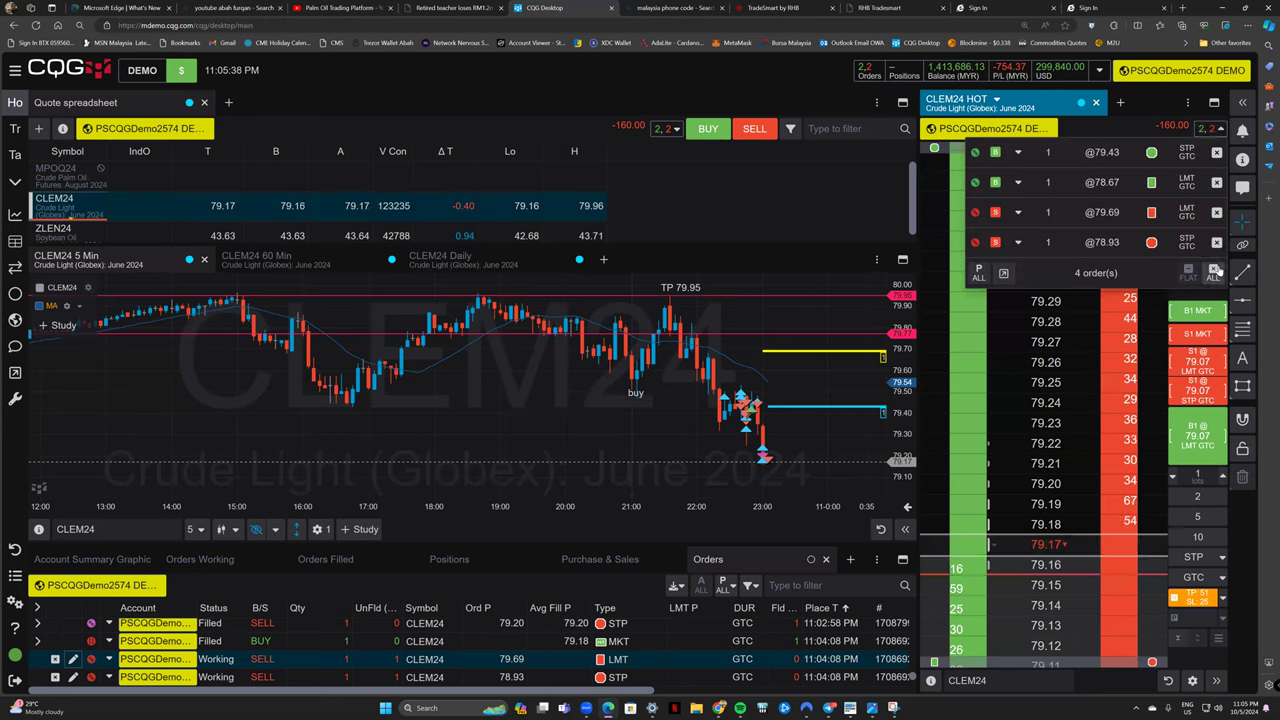
click(1213, 272)
click(764, 455)
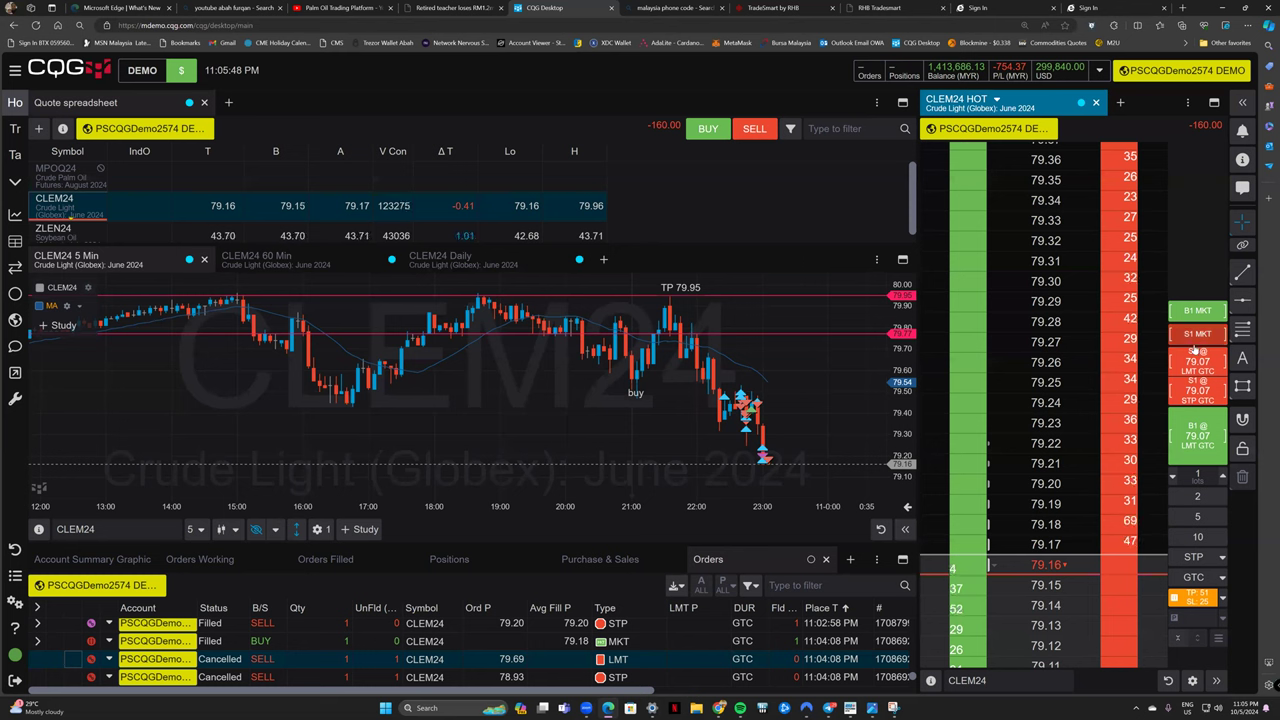
Step: Buy 1 CLEM24 at market at 79.17, then sell 1 at 79.15 with TP/SL turned off
click(1192, 310)
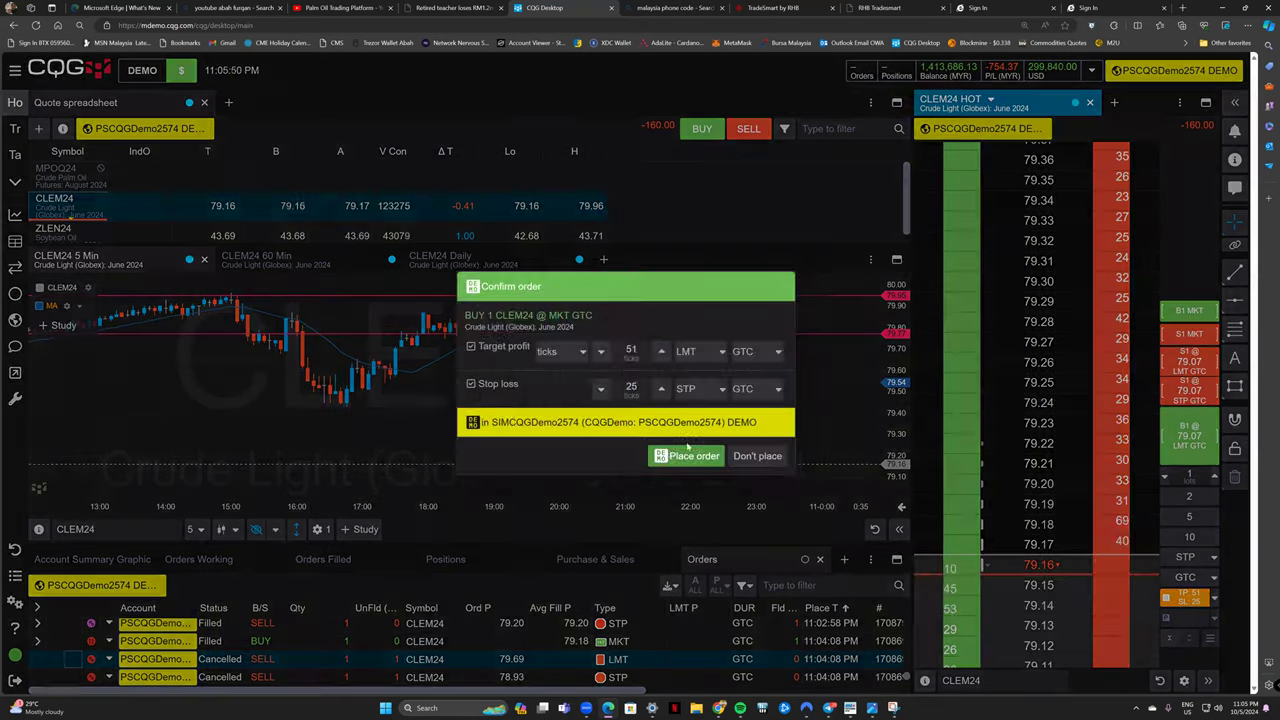
click(665, 452)
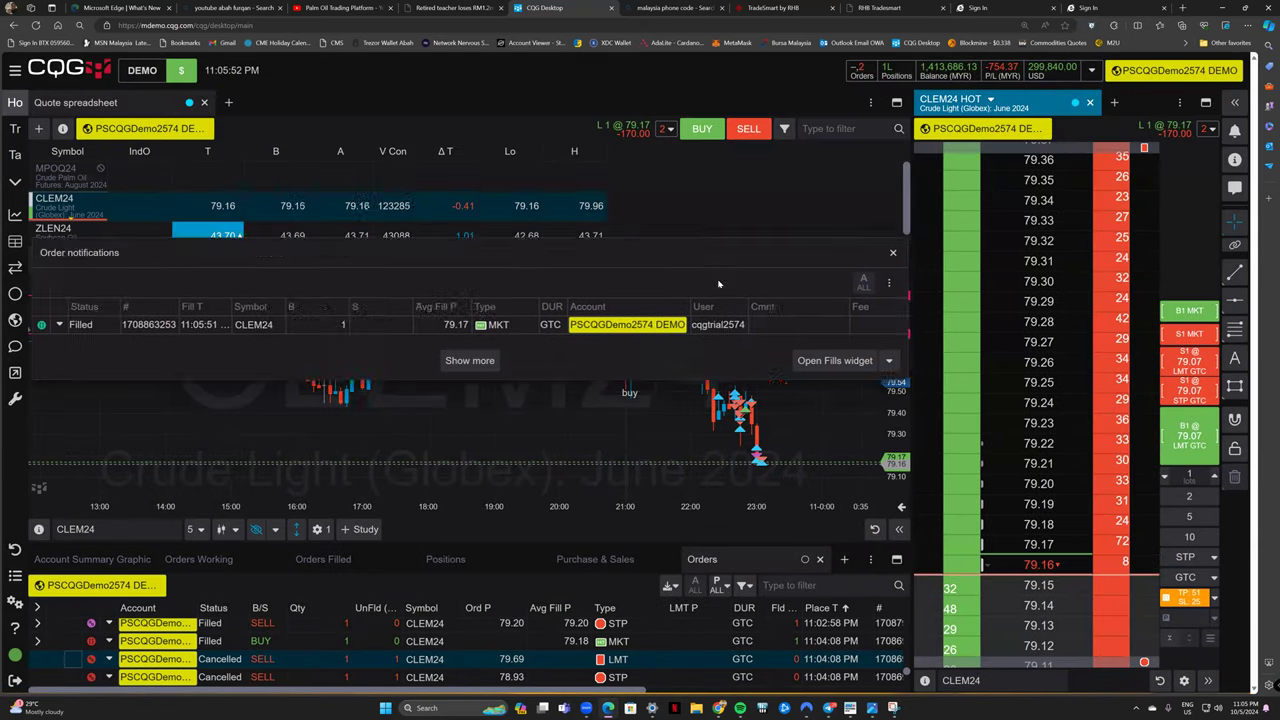
click(1187, 598)
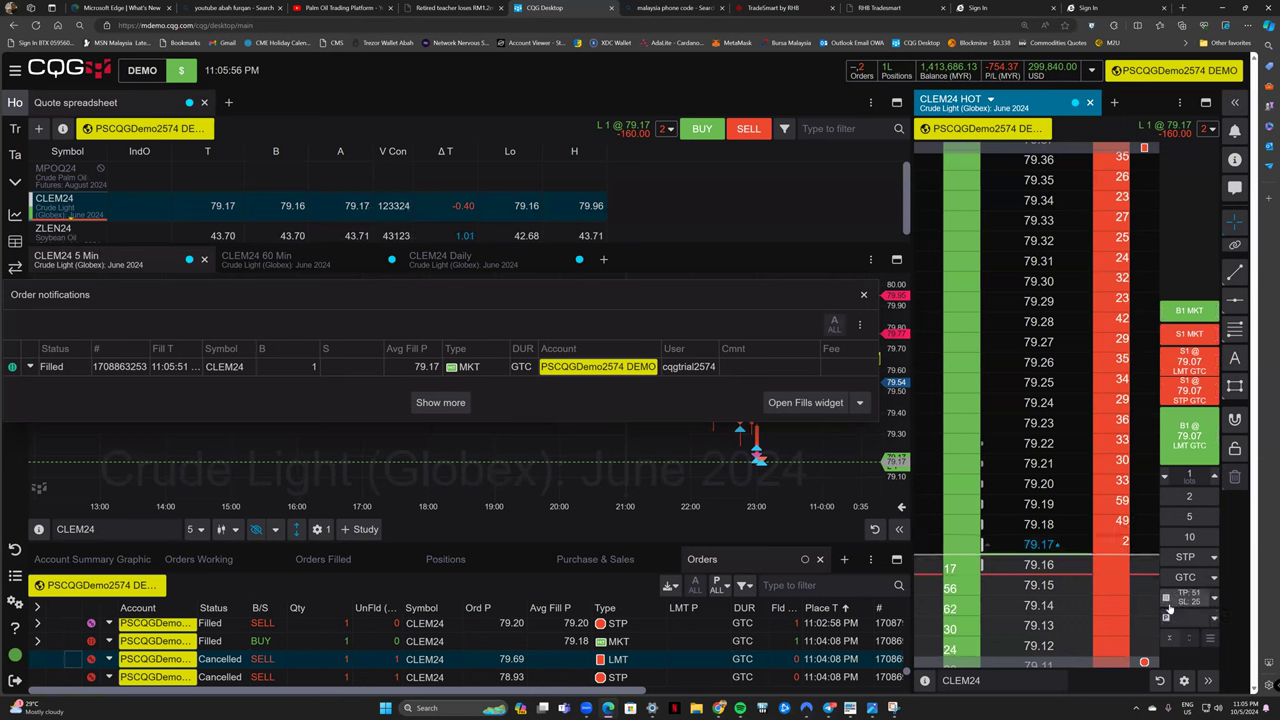
click(1188, 336)
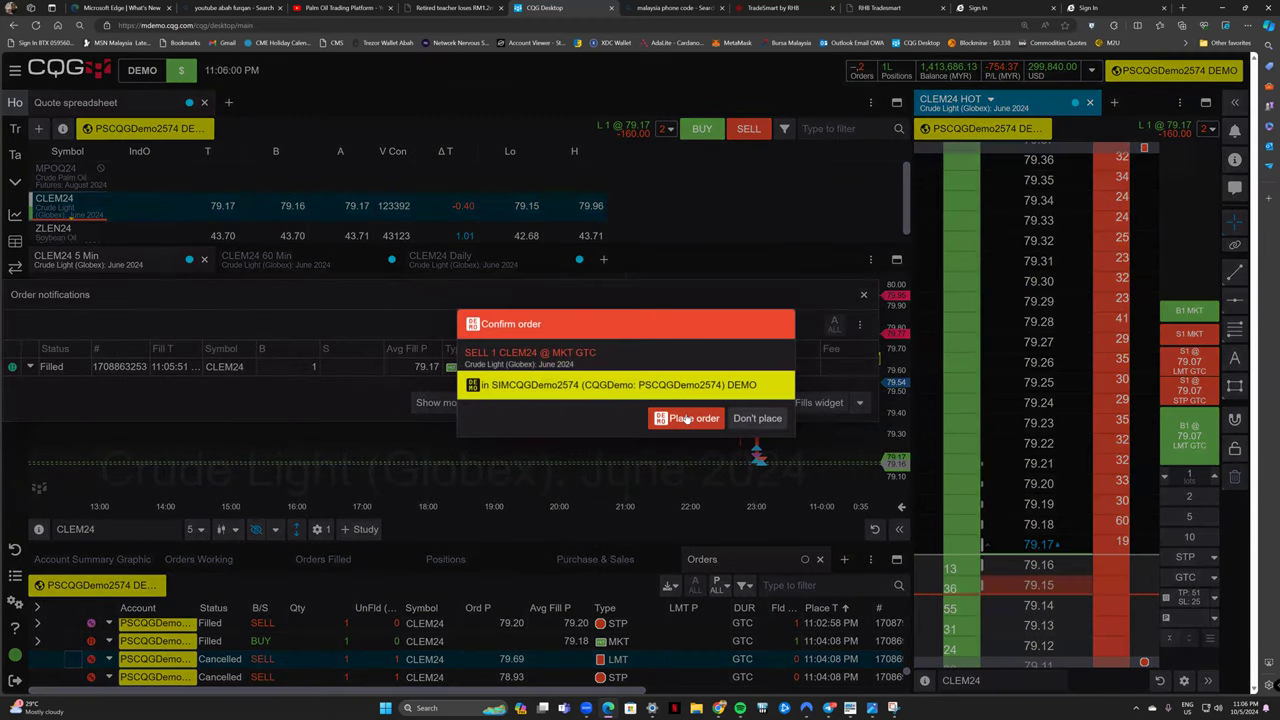
click(686, 418)
click(1207, 128)
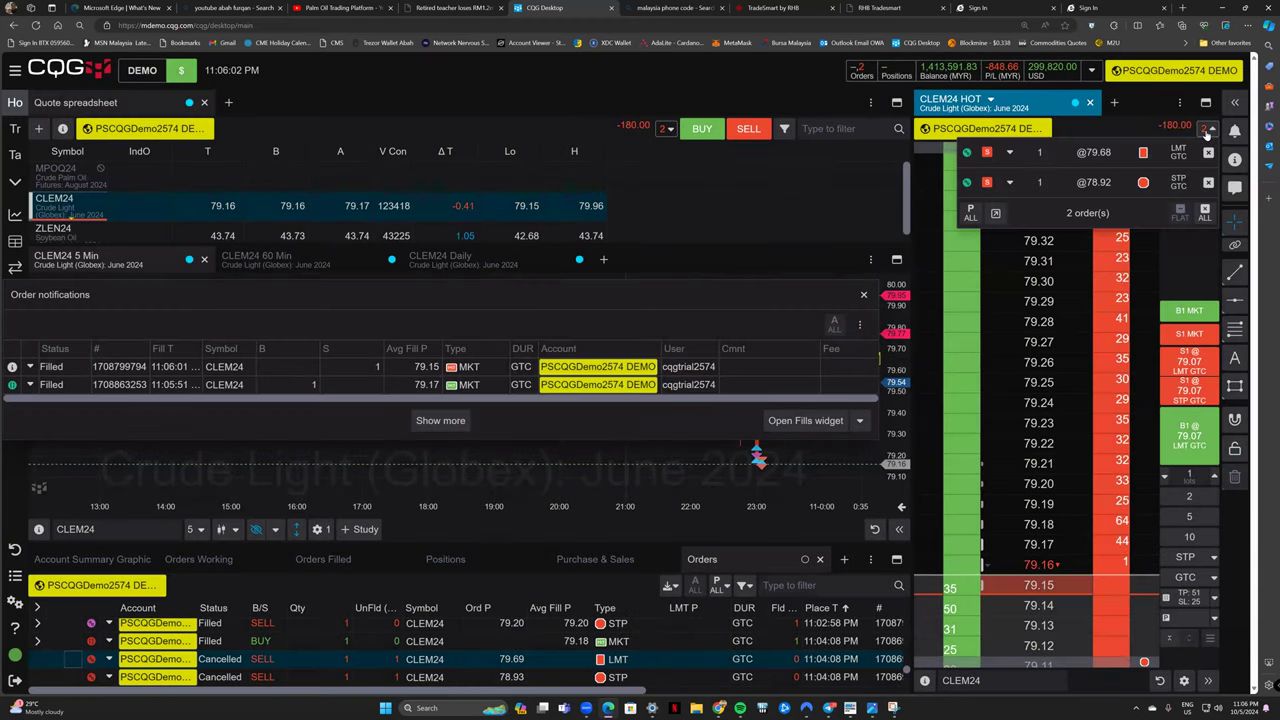
Step: Cancel all remaining CLEM24 orders, the 79.68 limit and 78.92 stop
click(1205, 214)
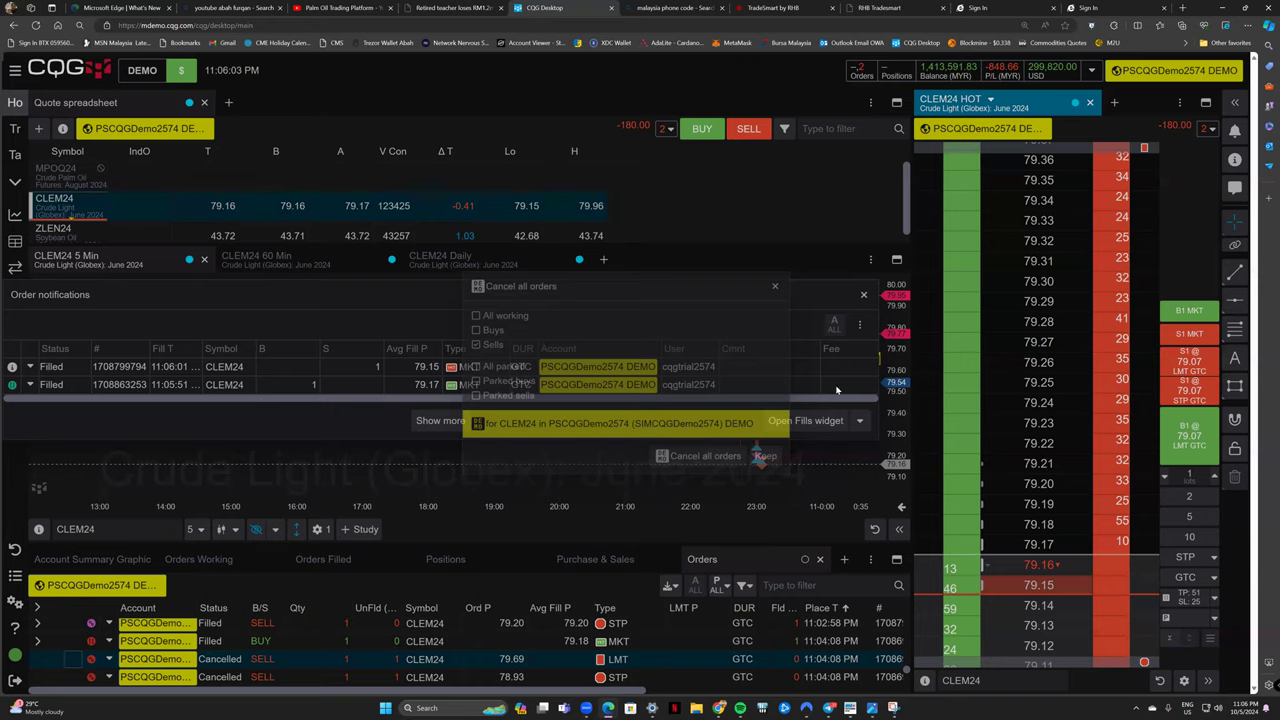
click(700, 537)
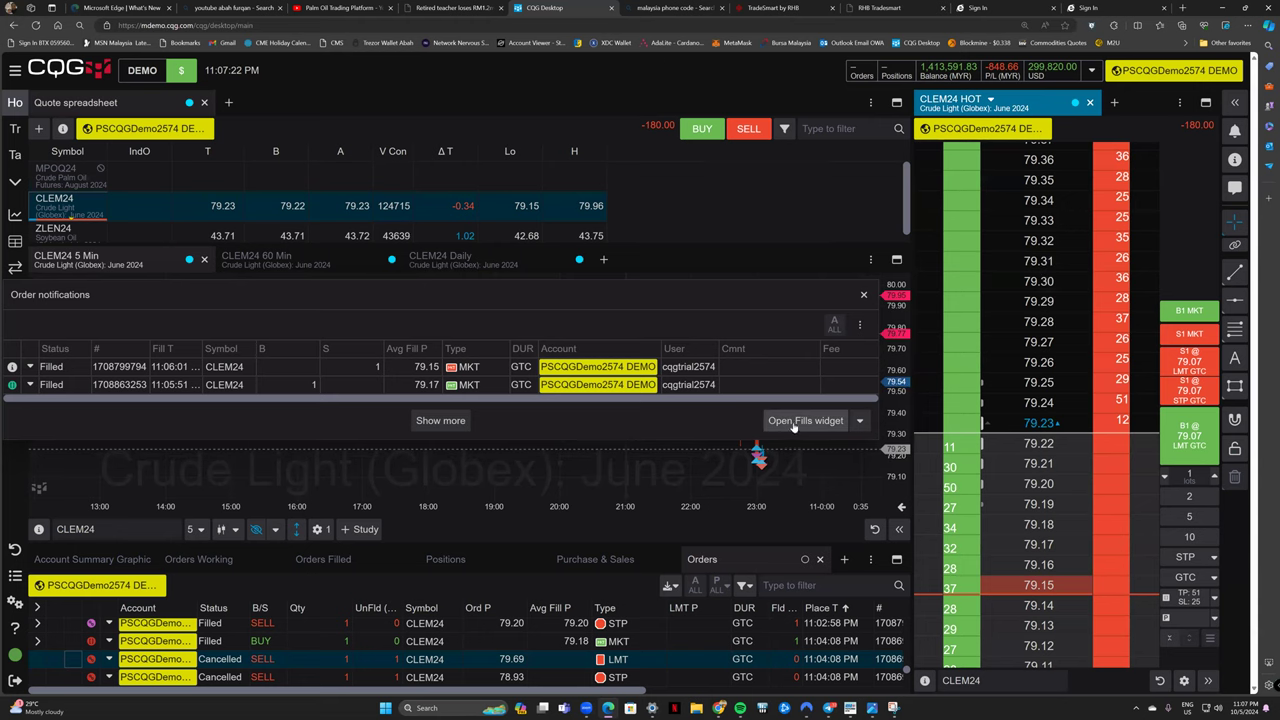
Step: Close order notifications, toggle the chart info display on and off, and open Manage chart
click(686, 464)
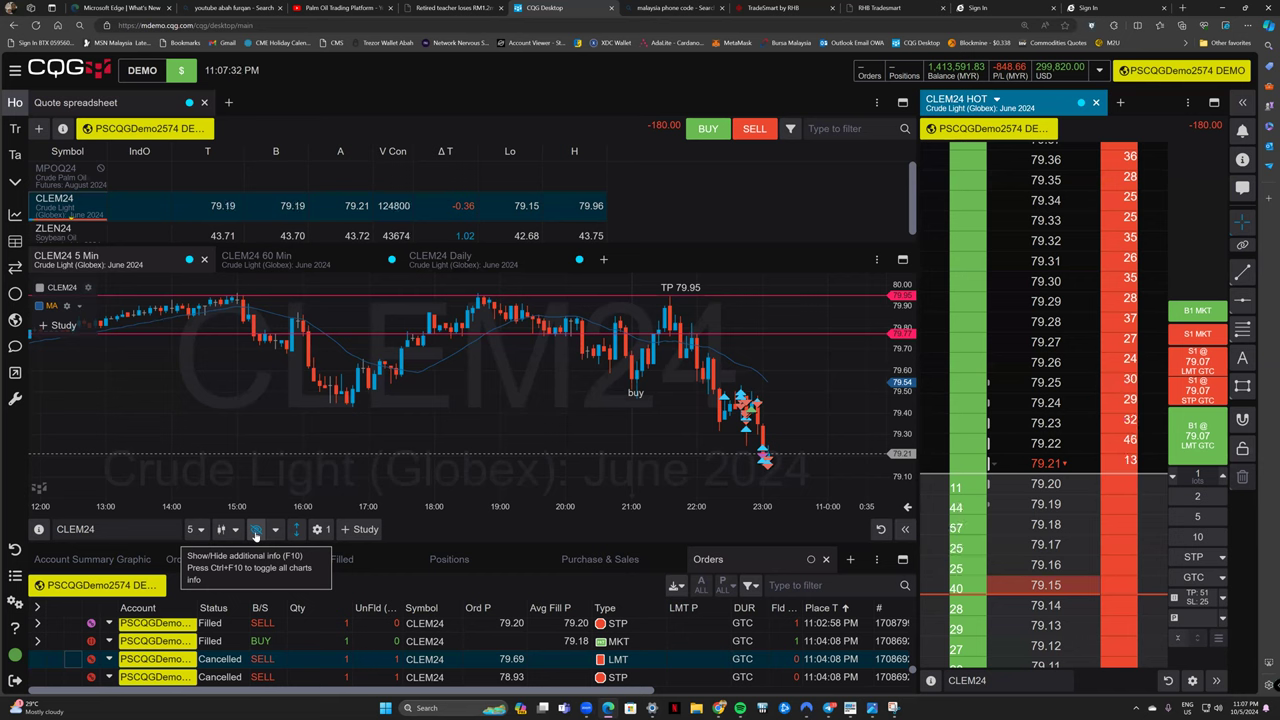
click(256, 531)
click(256, 531)
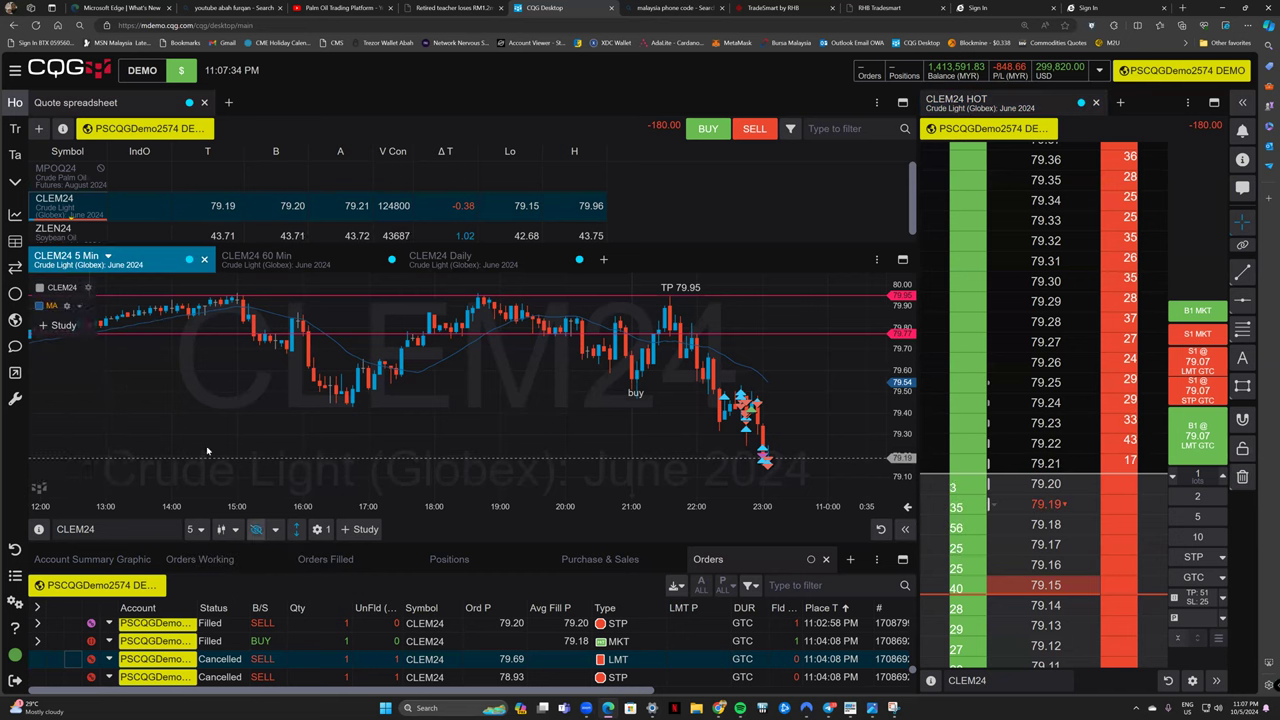
click(318, 529)
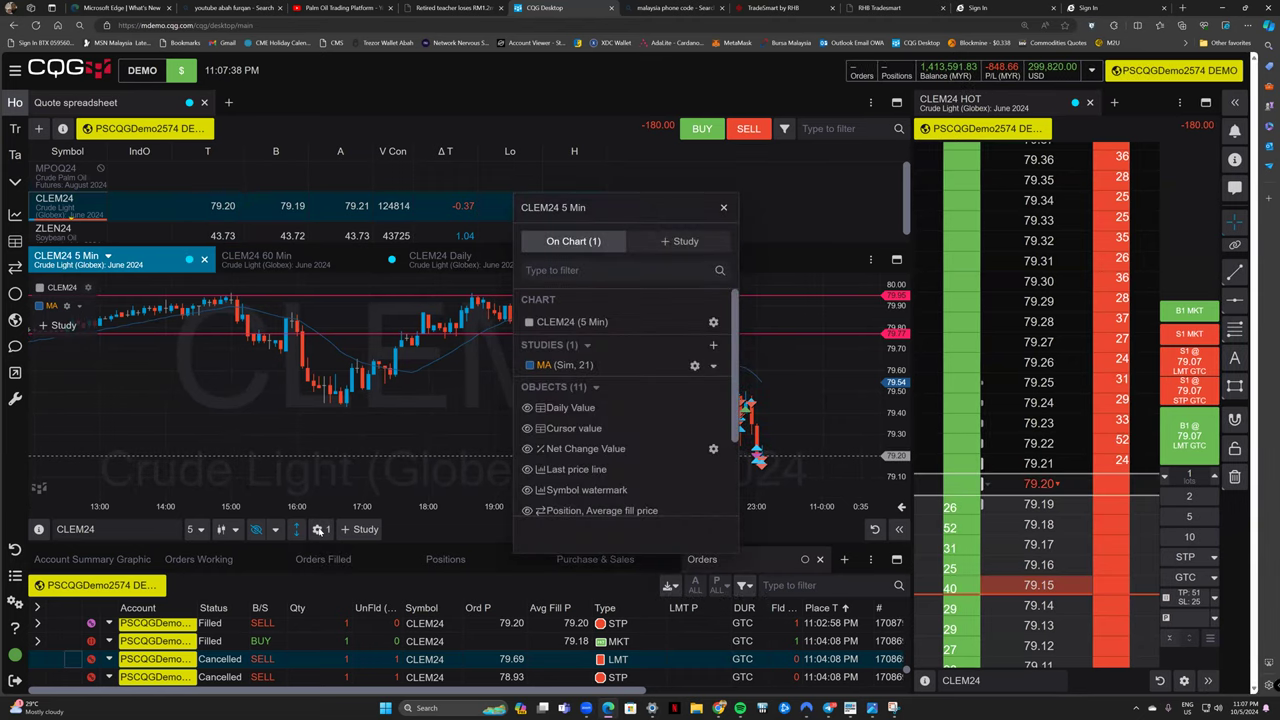
Step: Turn on Bar countdown (intraday) in the Manage chart list, then close the panel
scroll(622, 465, down, 2)
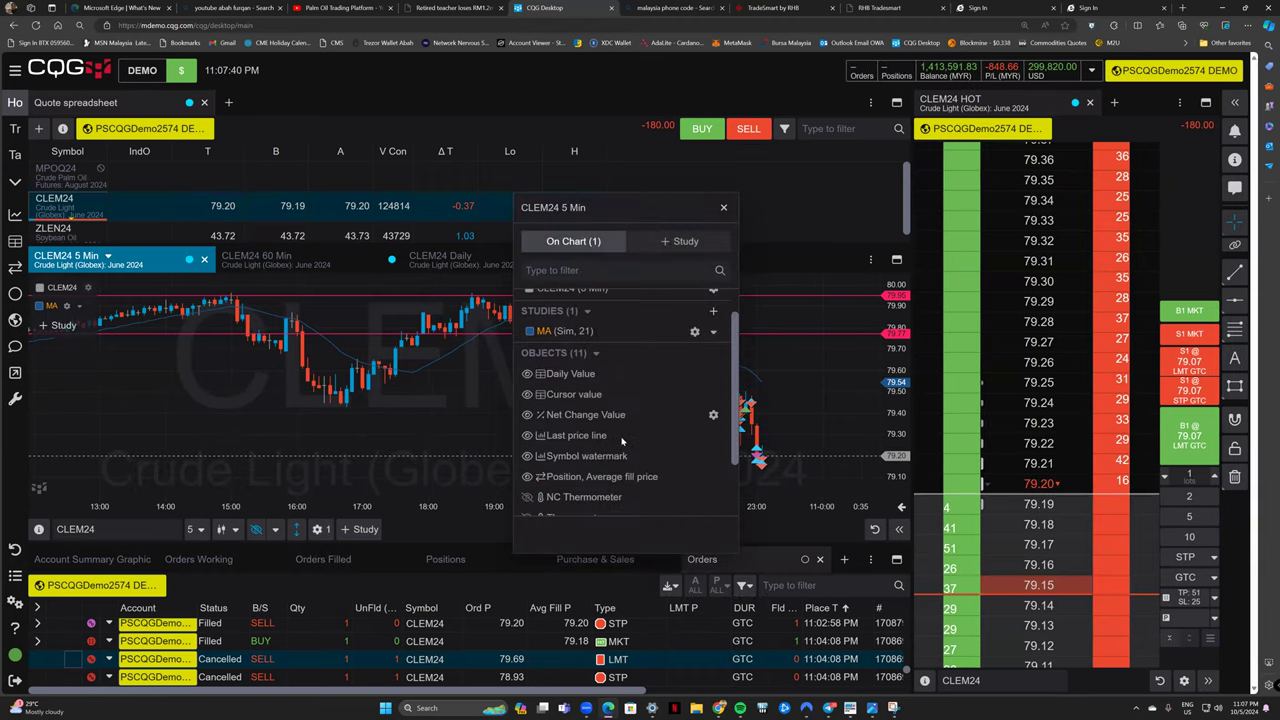
scroll(620, 447, down, 2)
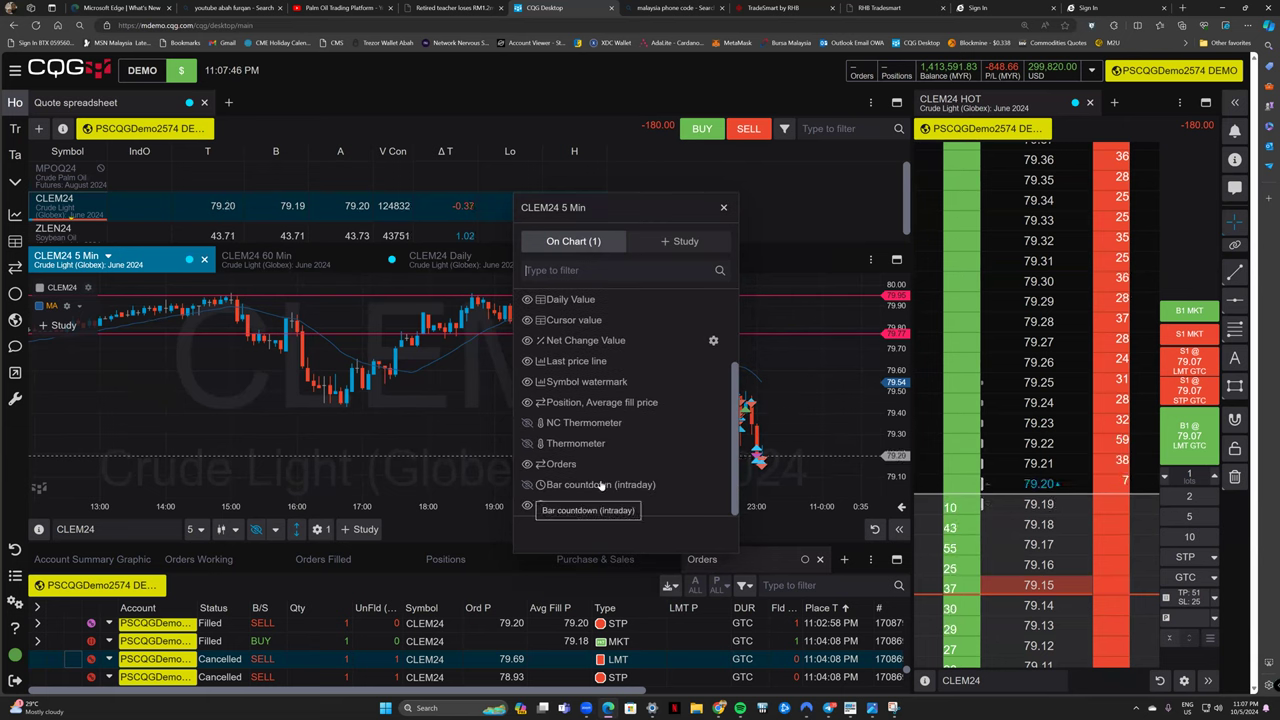
click(527, 484)
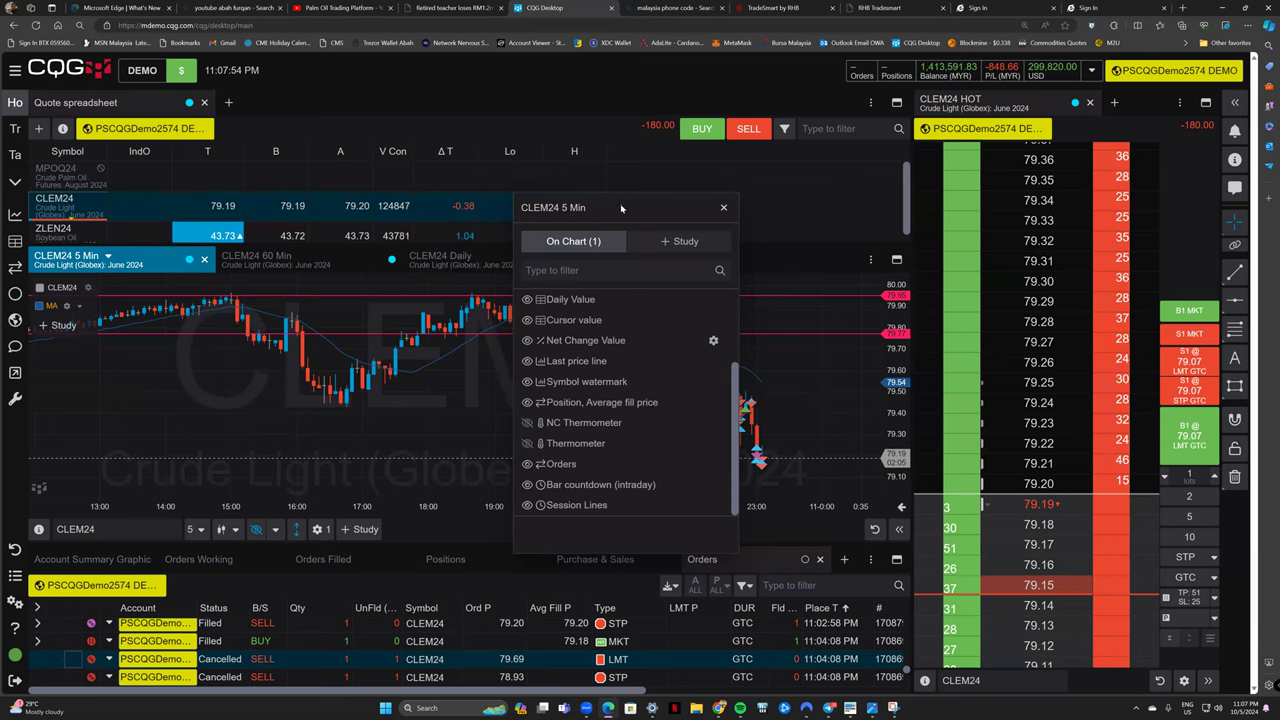
drag(621, 207, 485, 209)
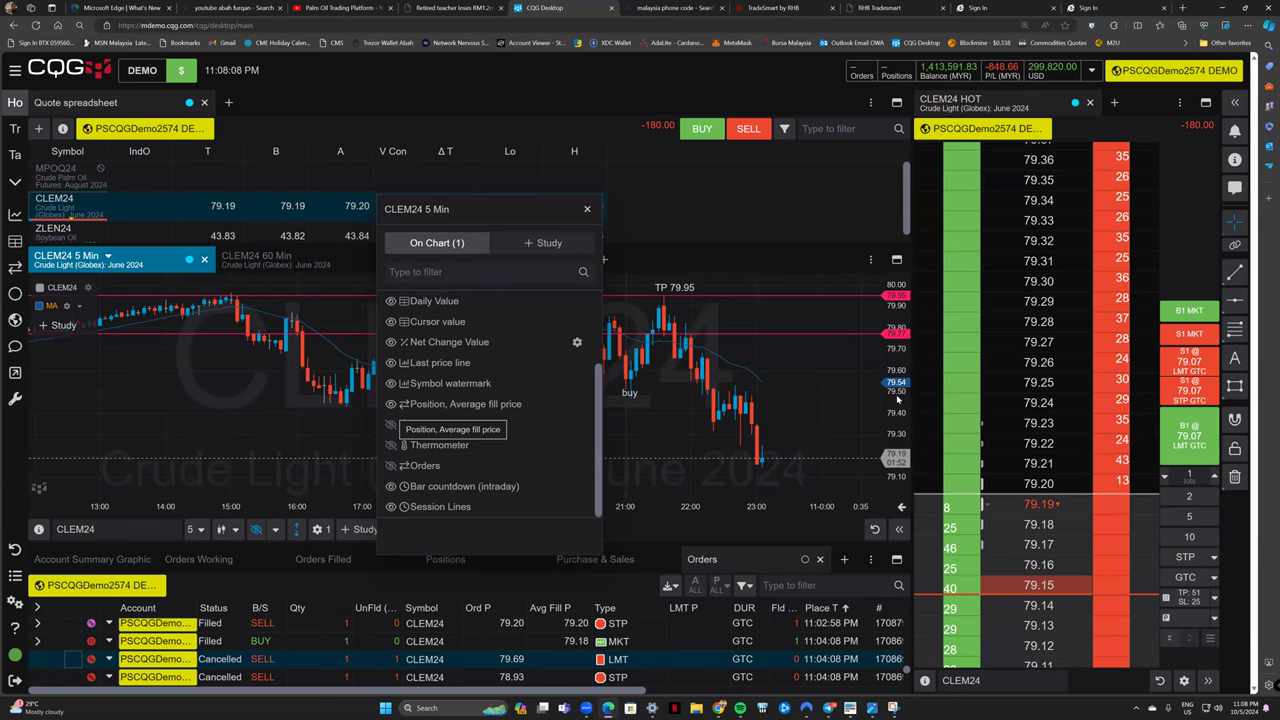
key(Escape)
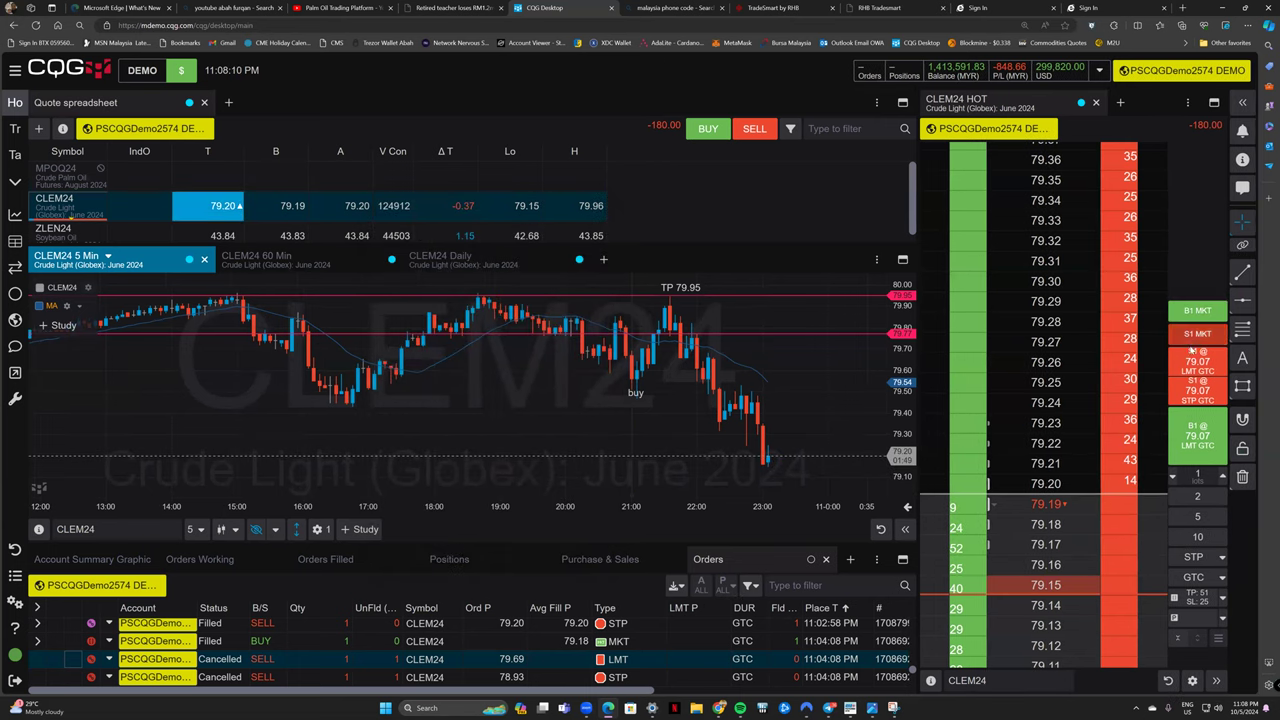
Step: Place a 1-lot CLEM24 buy limit order at 79.03
click(1045, 491)
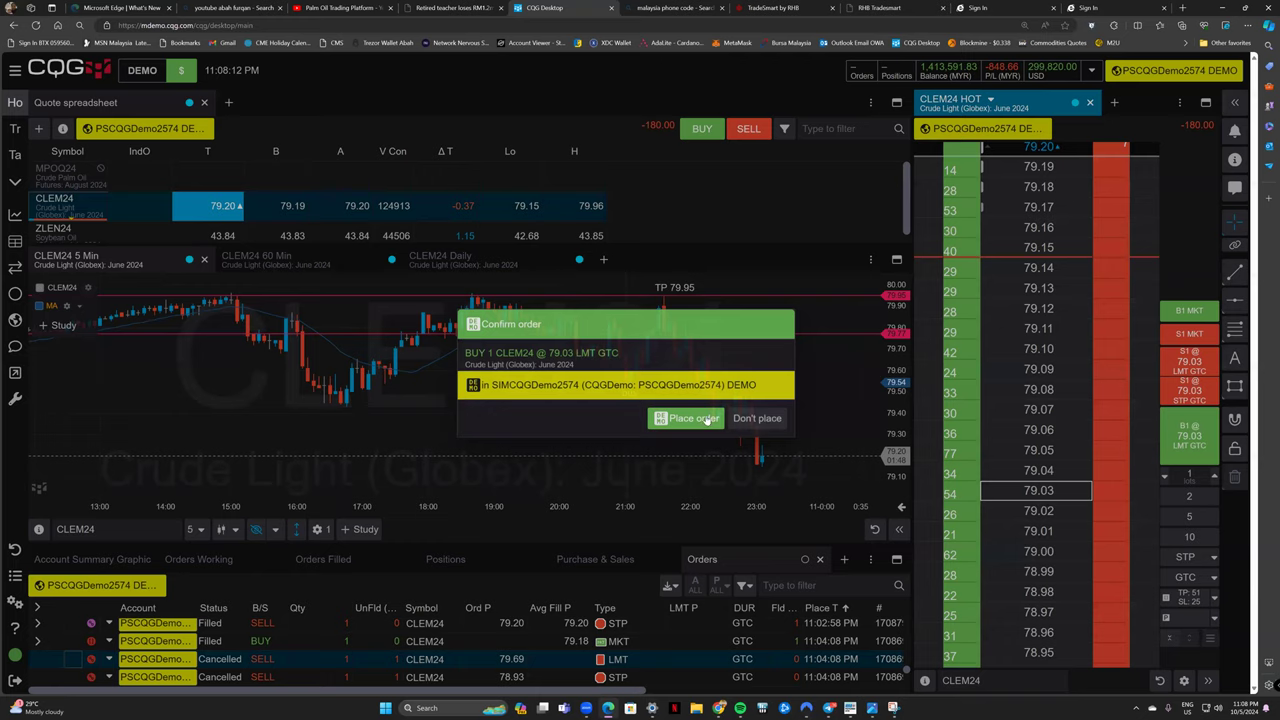
click(609, 491)
drag(826, 397, 843, 372)
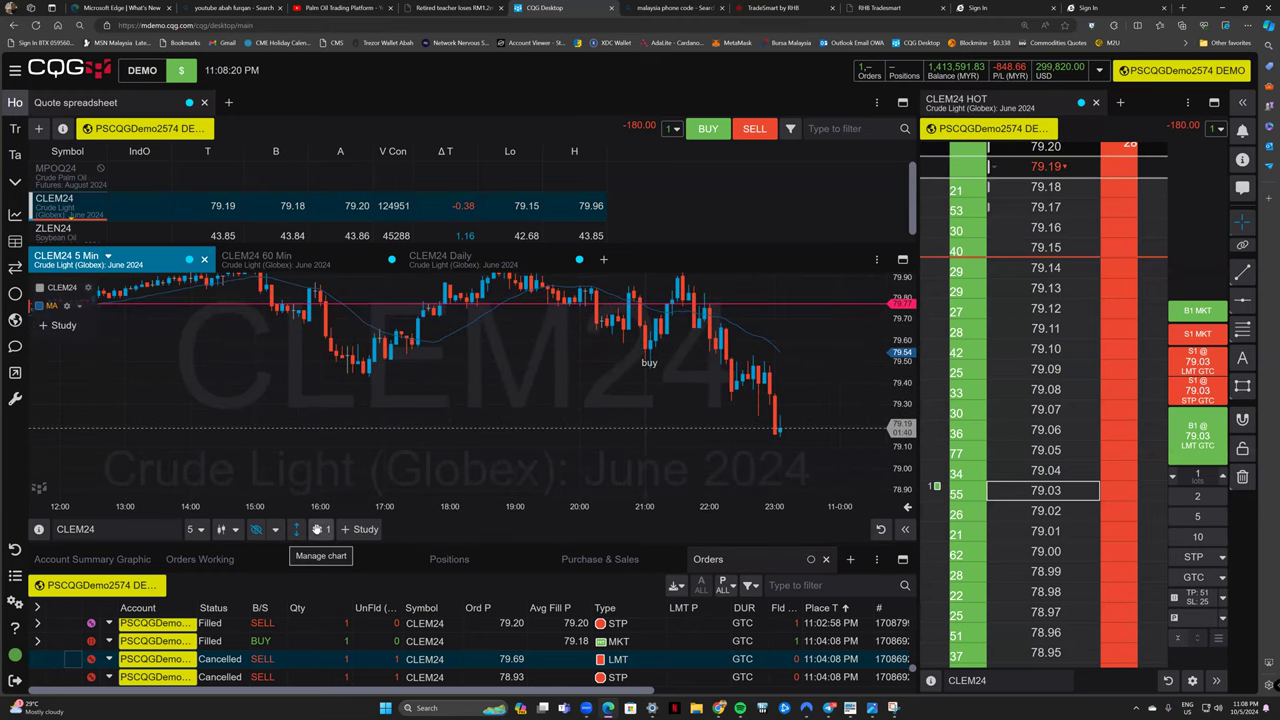
Step: Buy 1 CLEM24 at market, filled at 79.20, leaving a long position of 1
click(317, 529)
click(845, 395)
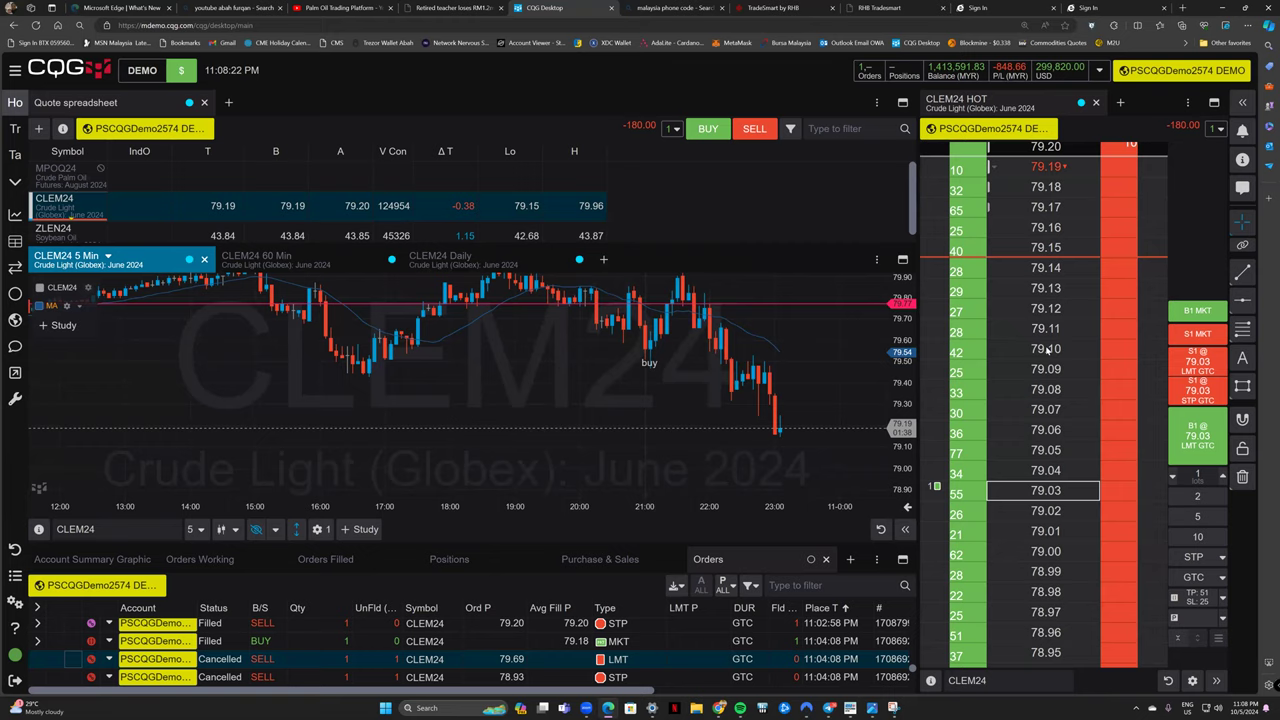
click(1189, 310)
click(671, 427)
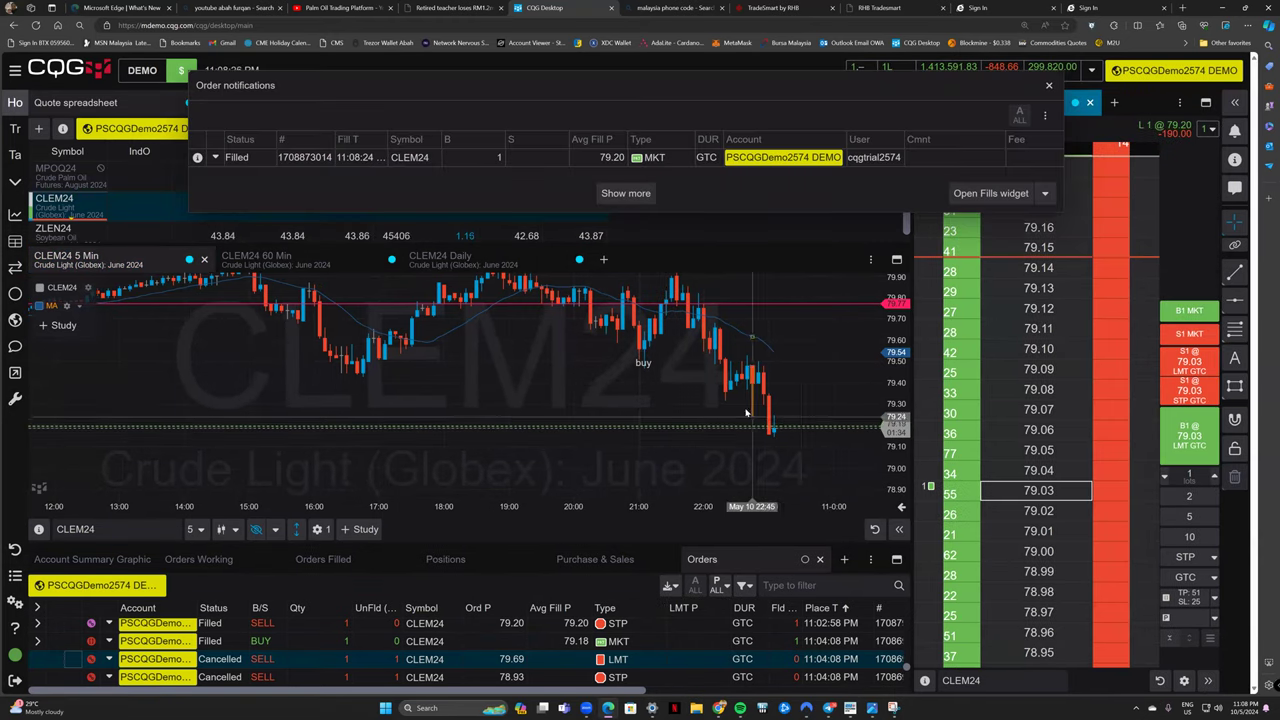
click(317, 529)
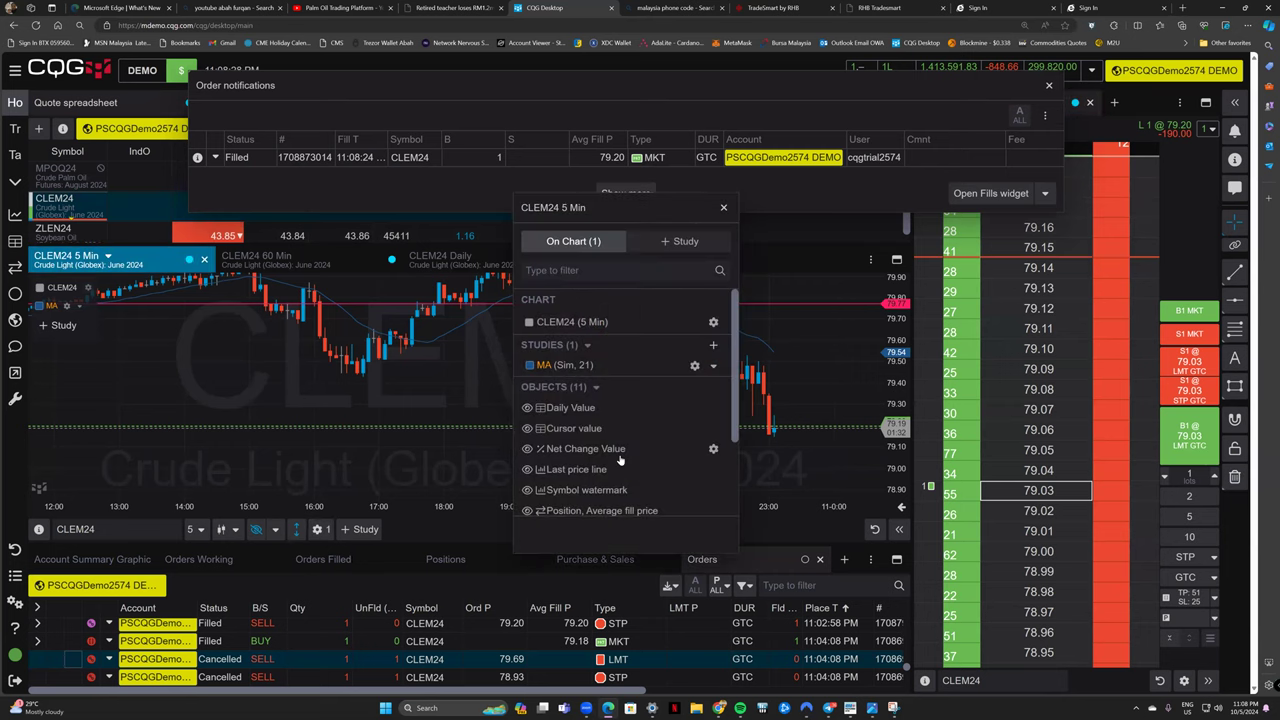
scroll(616, 433, down, 3)
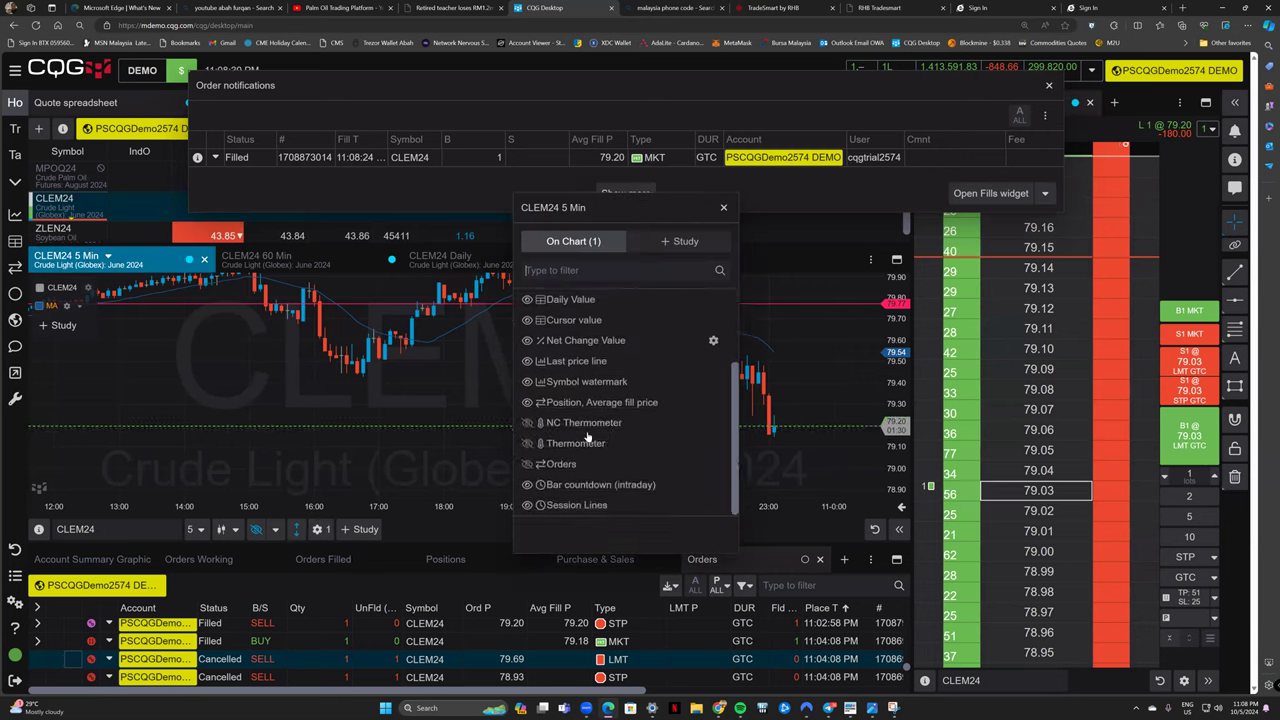
click(538, 464)
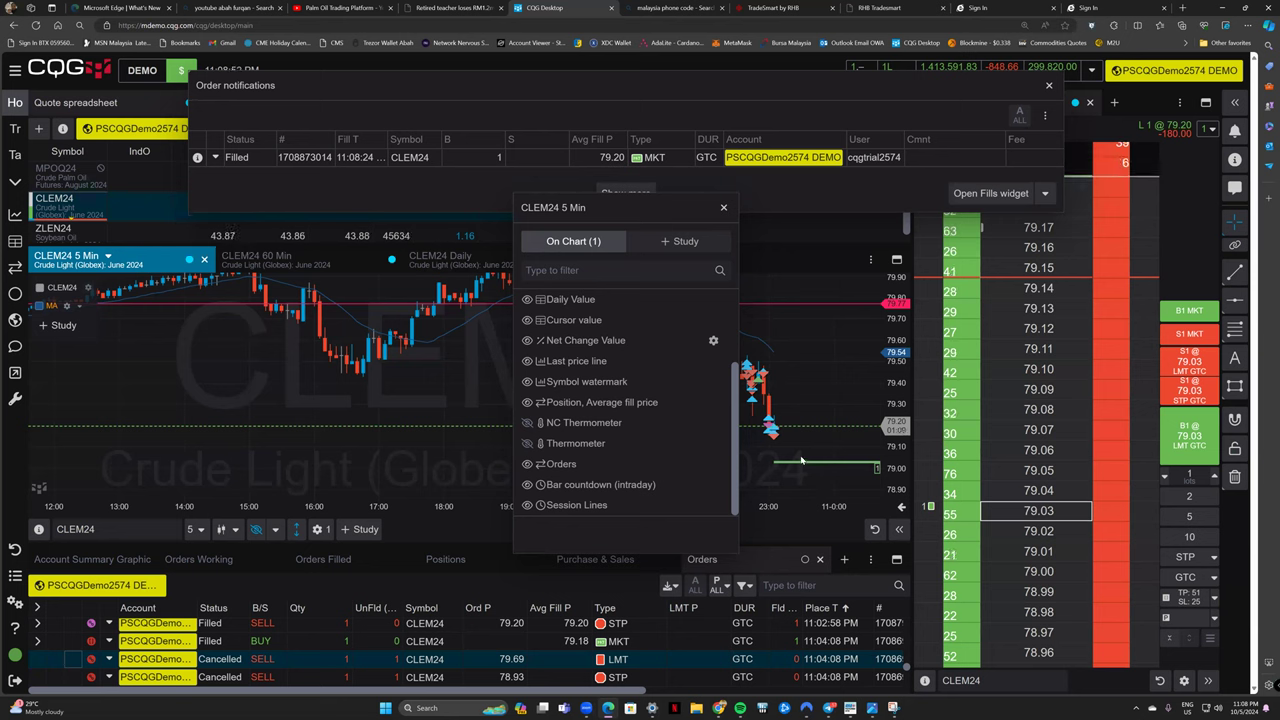
click(526, 465)
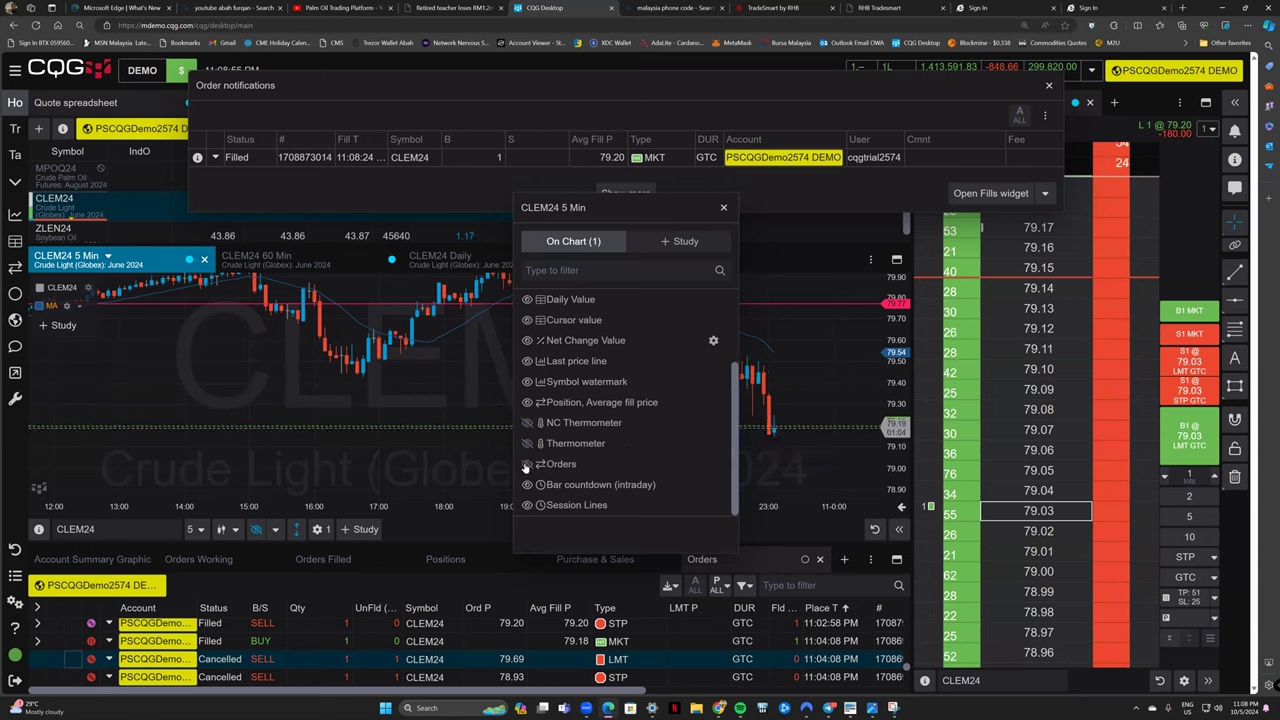
click(723, 211)
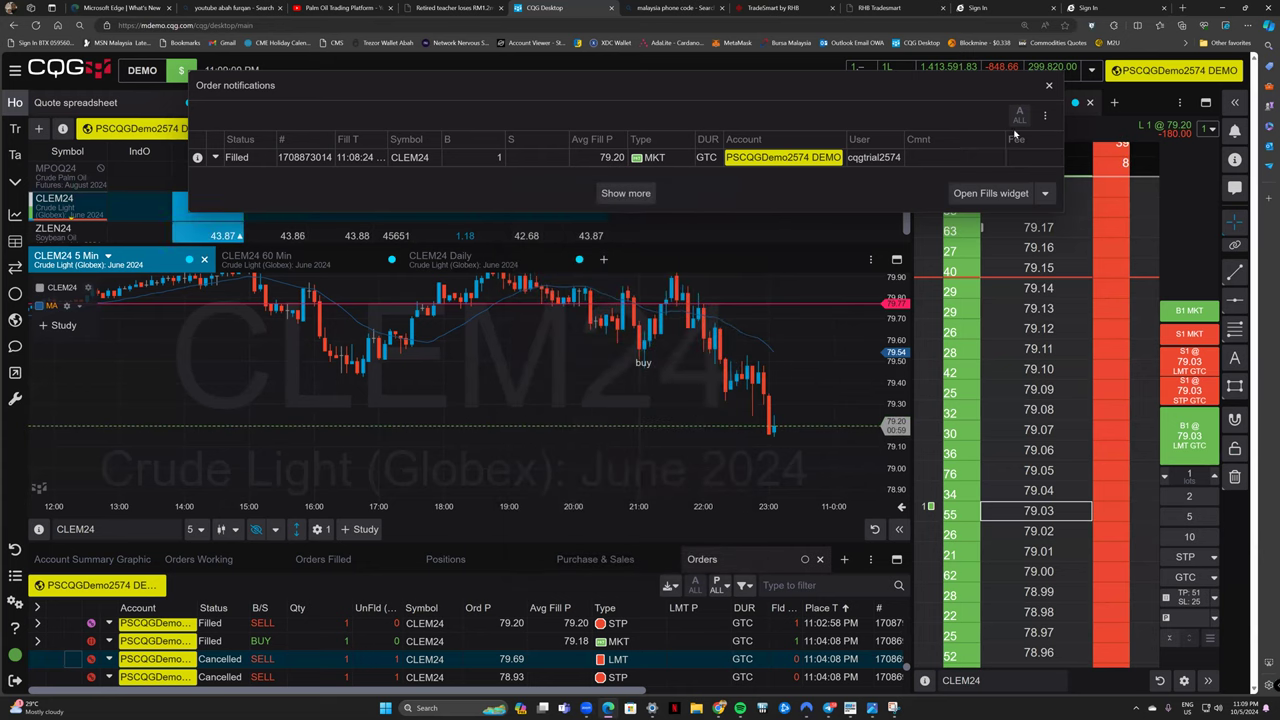
Step: Close the Order notifications panel showing the CLEM24 fills
click(1048, 85)
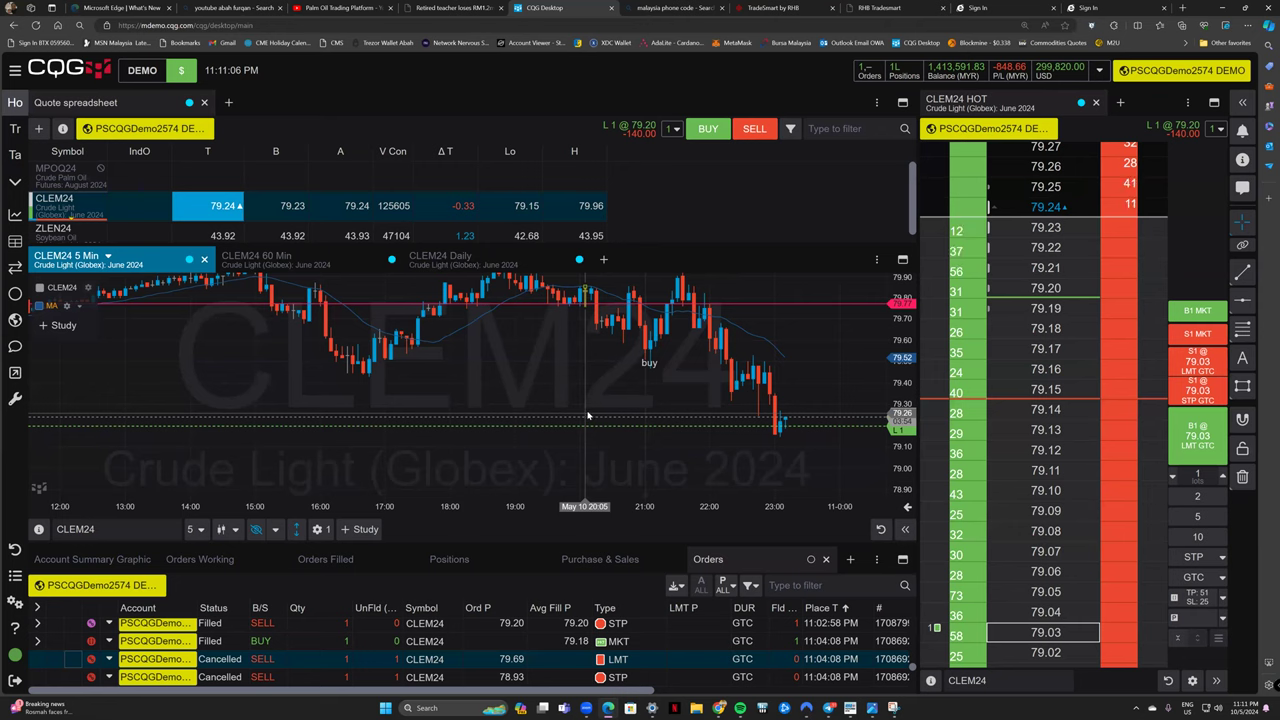
Step: Zoom the CLEM24 5 Min chart so its time axis spans roughly 7:00–23:00, revealing the TP 79.95 line
scroll(588, 416, down, 3)
scroll(588, 416, down, 1)
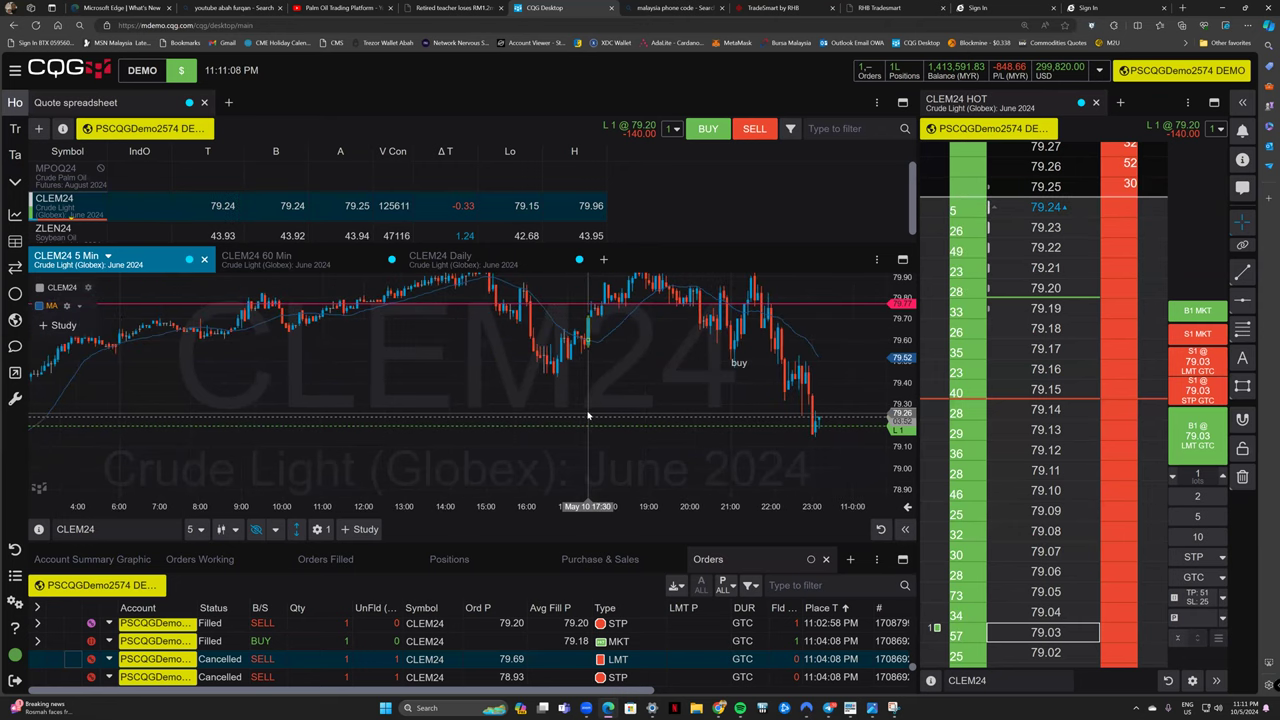
scroll(588, 416, up, 1)
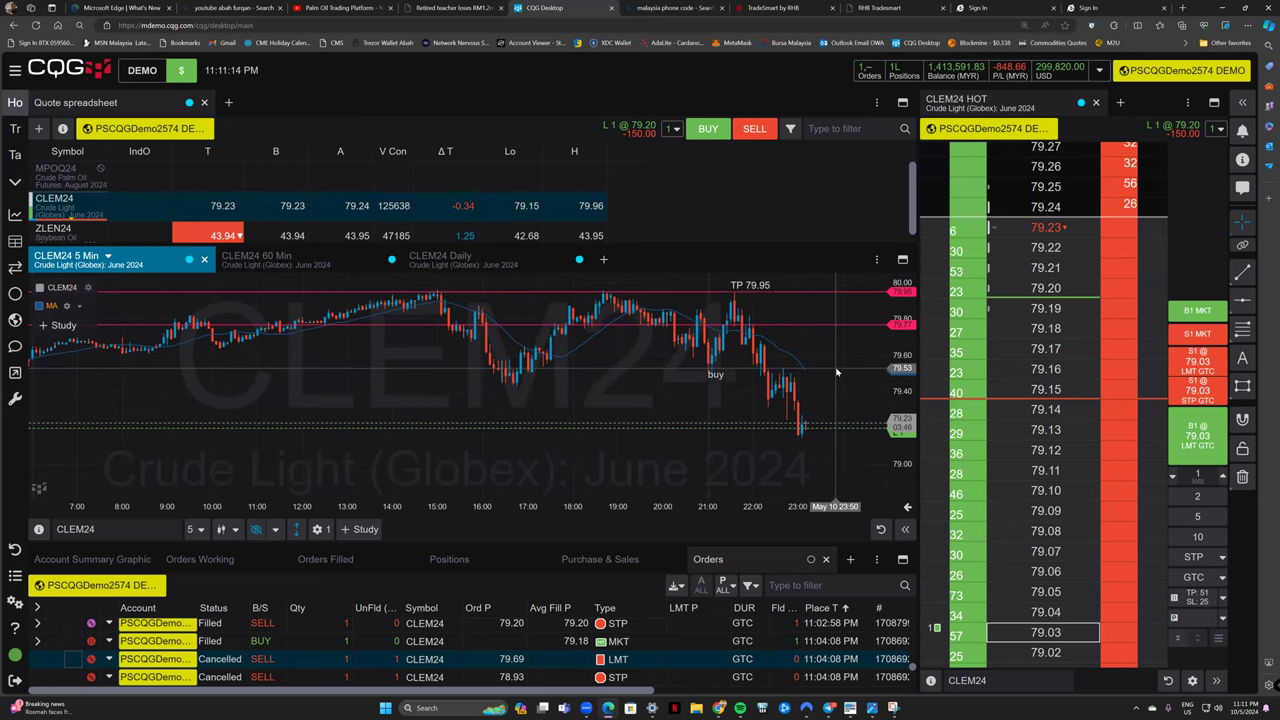
scroll(837, 373, up, 1)
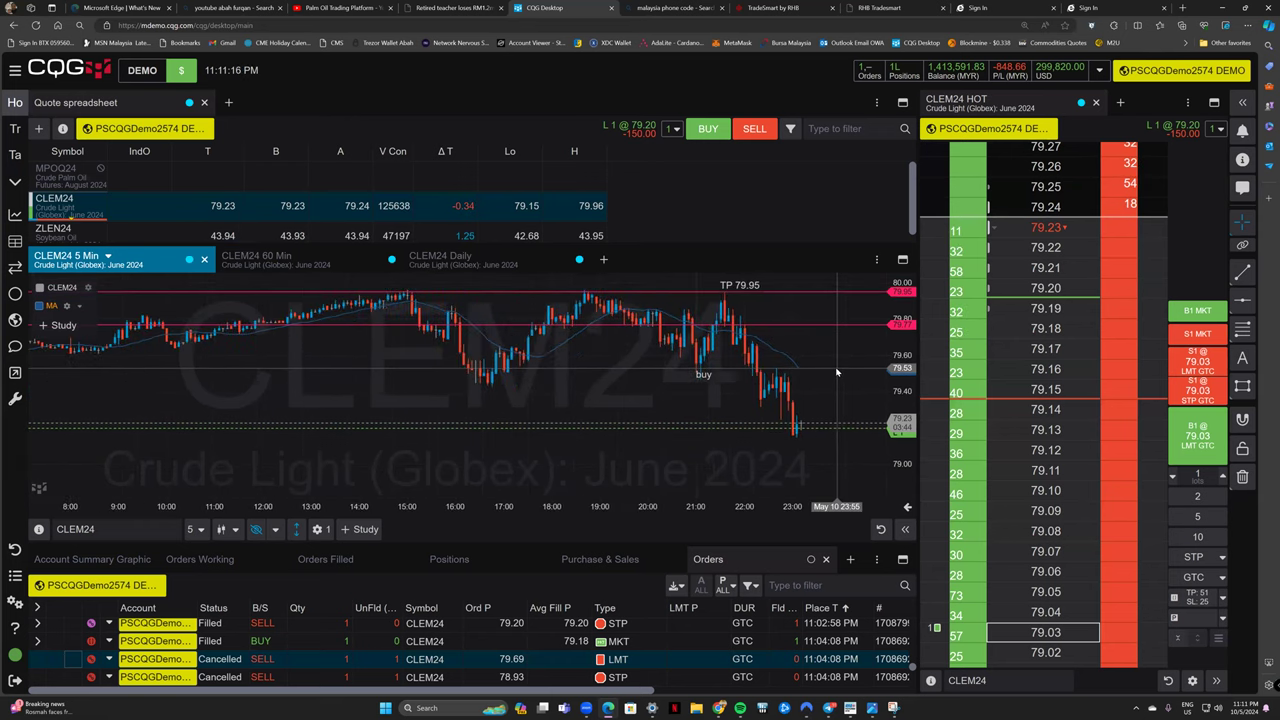
scroll(837, 373, up, 1)
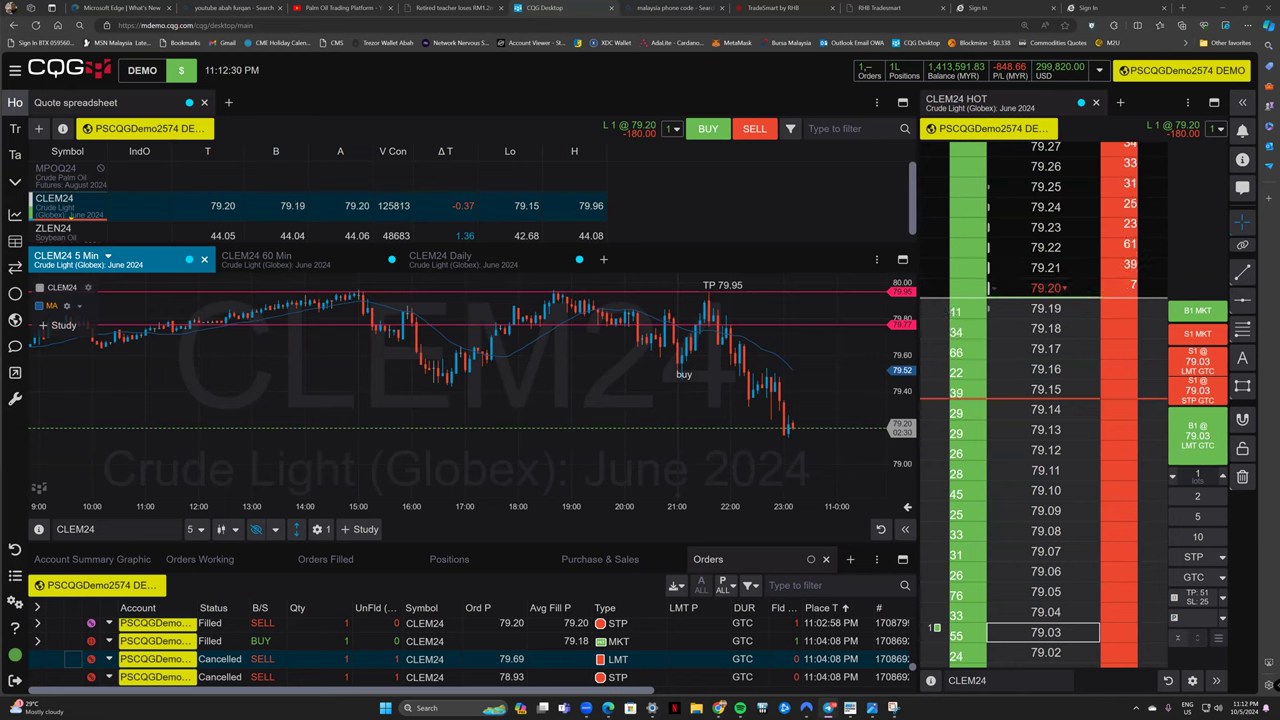
scroll(436, 405, down, 2)
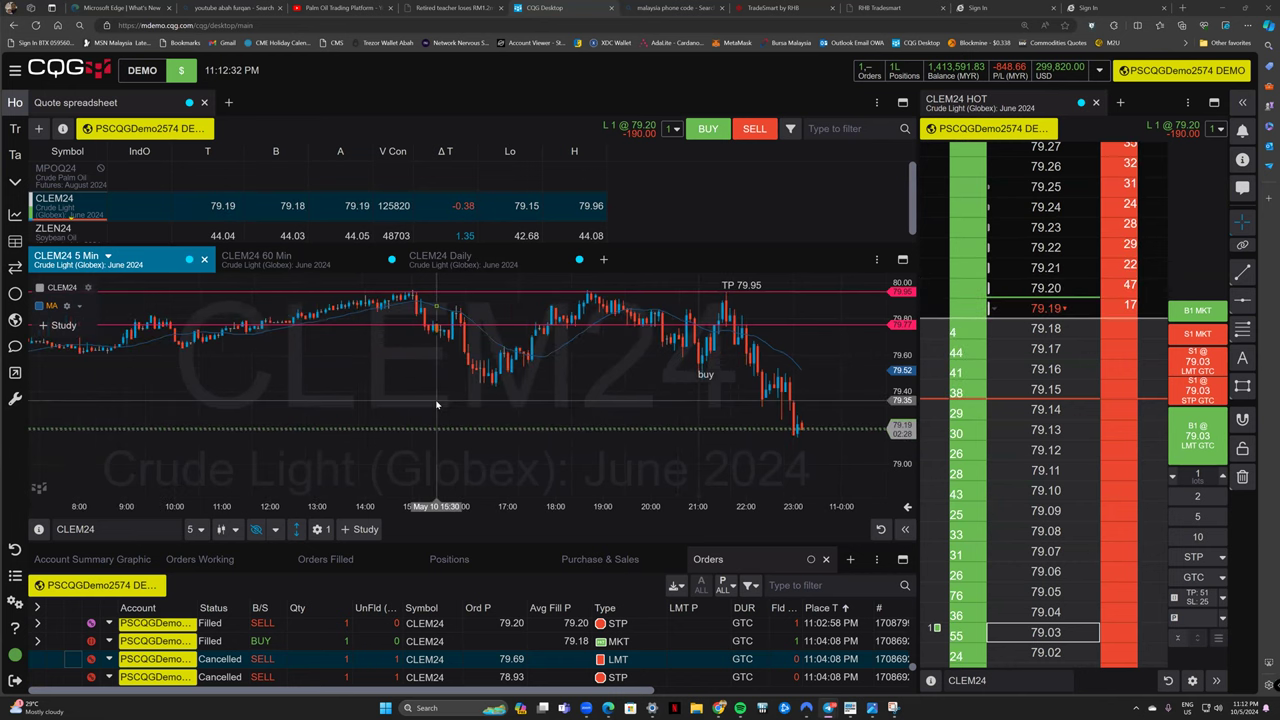
scroll(436, 405, up, 1)
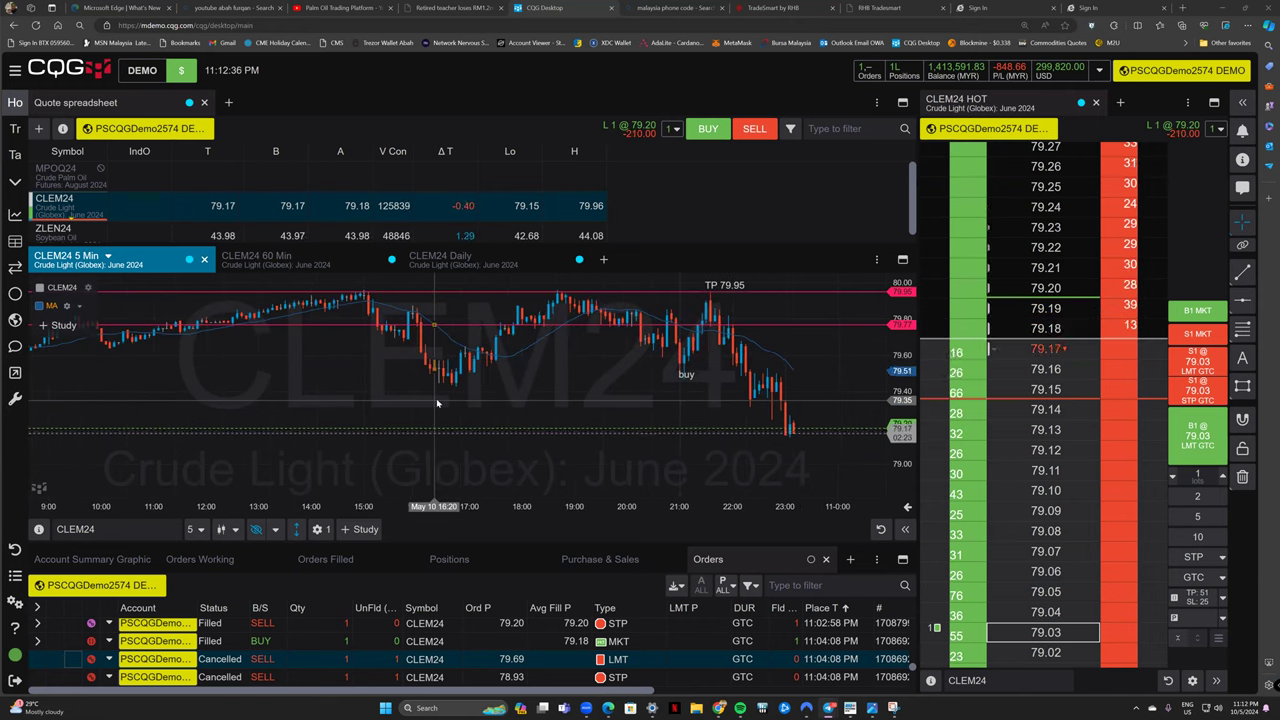
scroll(540, 395, down, 2)
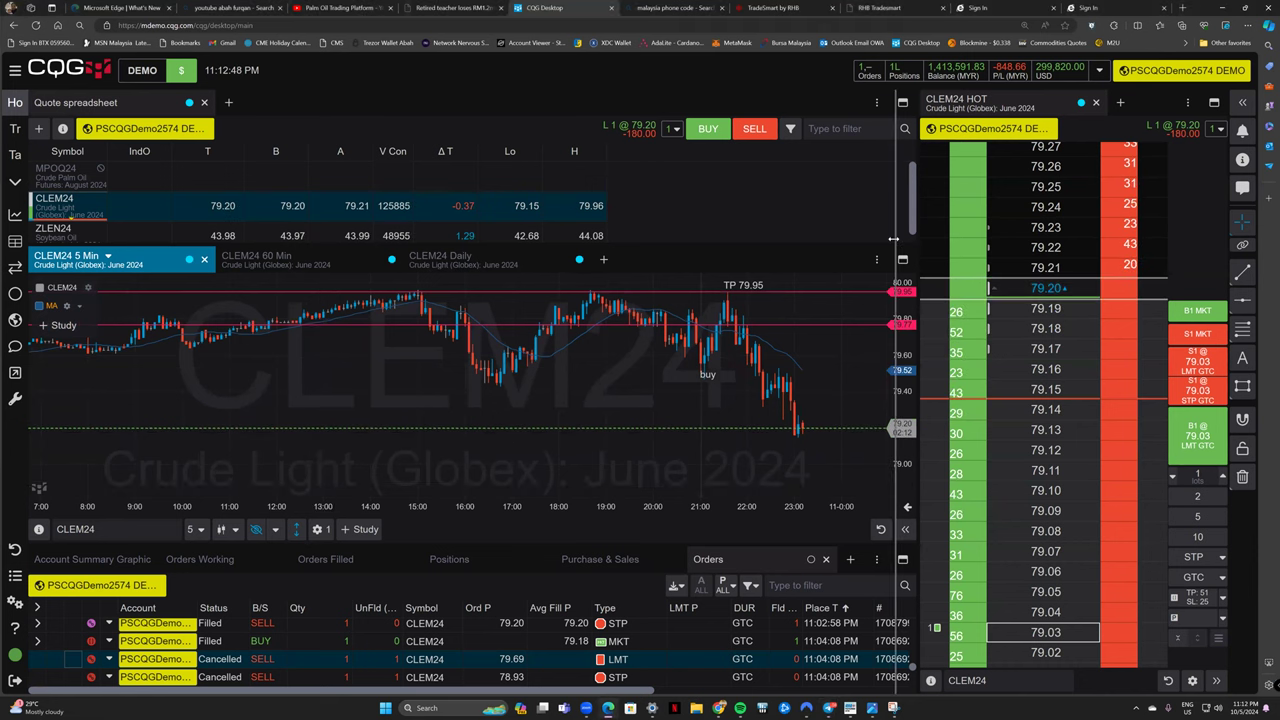
Step: Widen the CLEM24 HOT DOM by narrowing the chart area, then readjust the chart zoom
drag(866, 241, 860, 241)
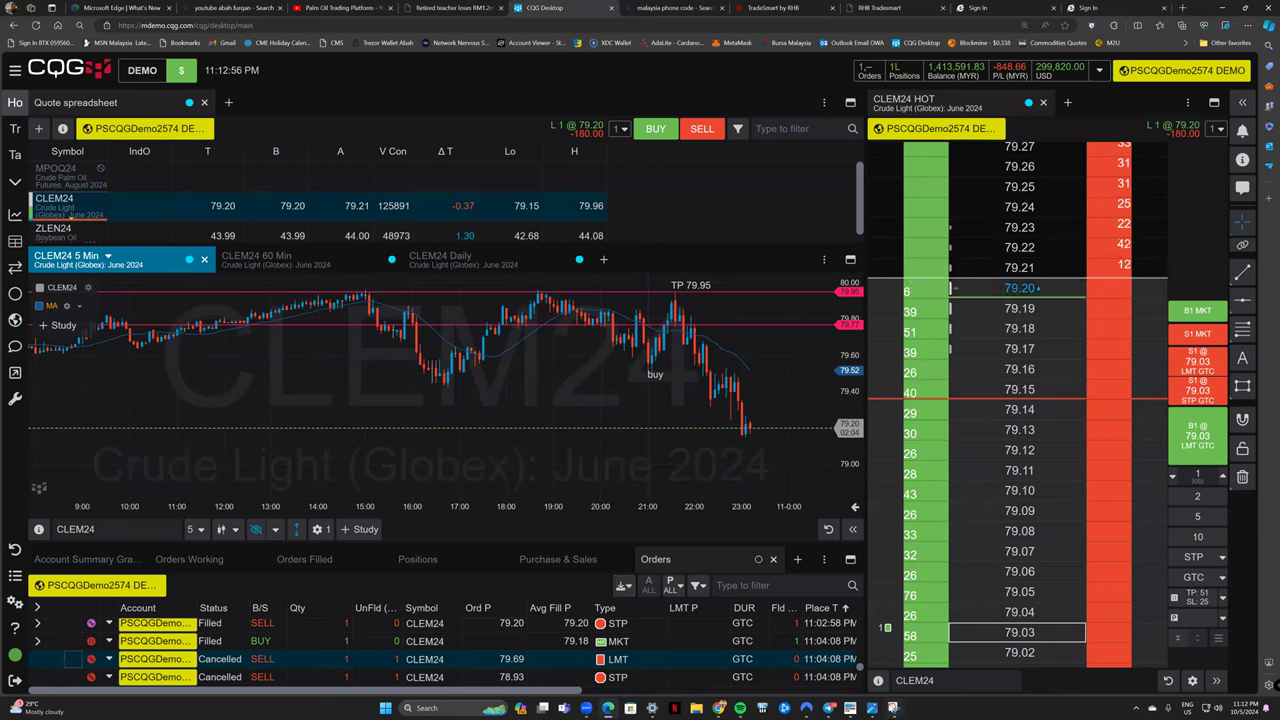
mouse_move(850, 708)
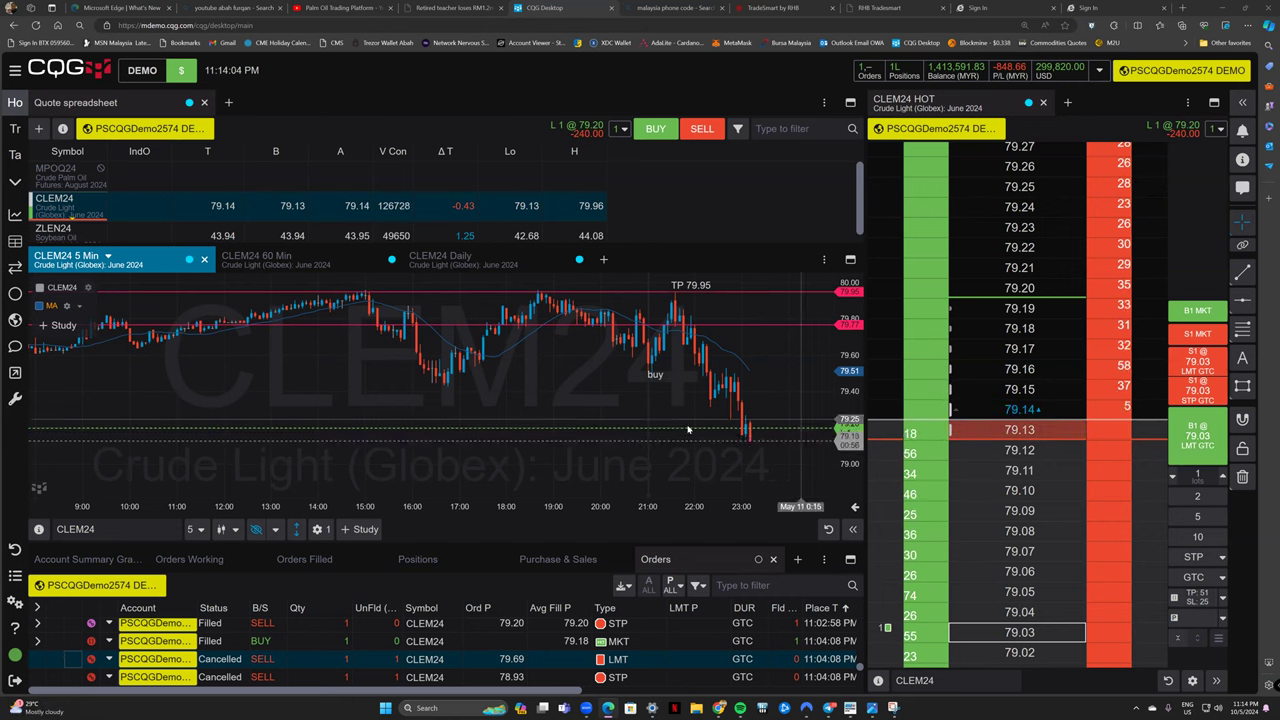
scroll(448, 415, up, 1)
scroll(448, 415, down, 2)
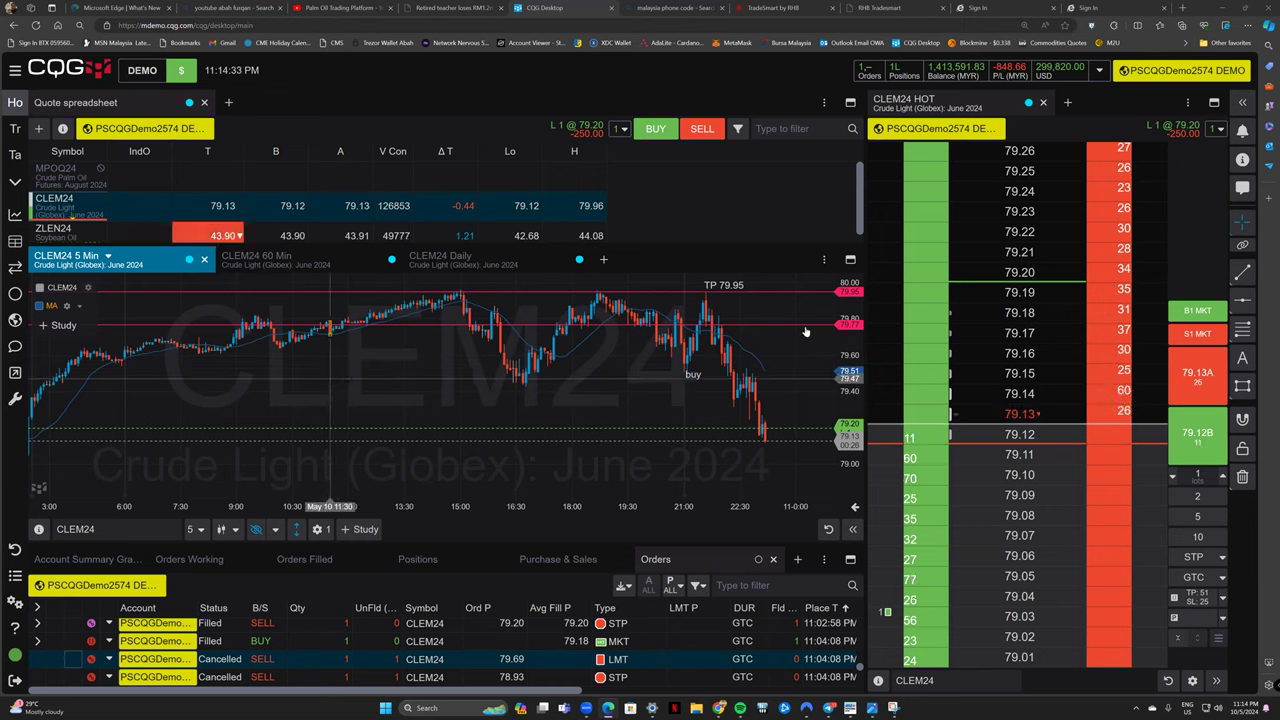
Step: Compress the chart's price scale, then Go flat on the long CLEM24 1-lot, filling at 79.12
drag(845, 347, 846, 390)
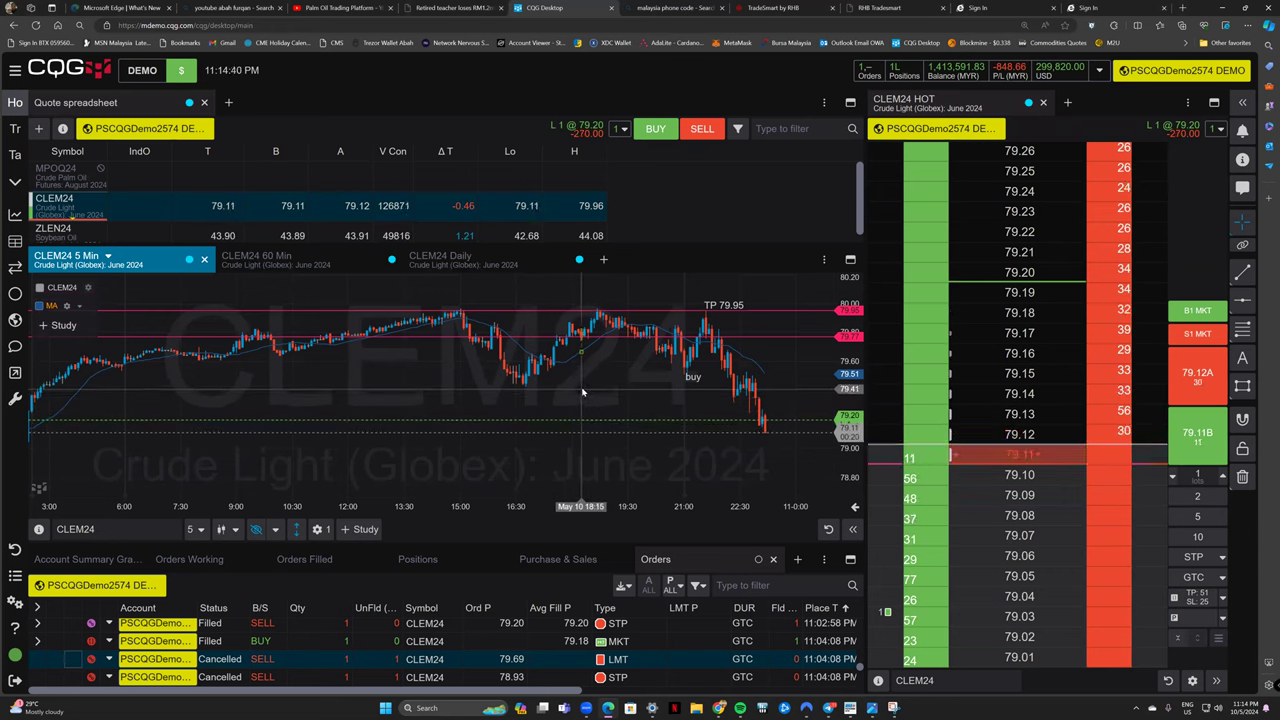
click(1175, 133)
click(1135, 207)
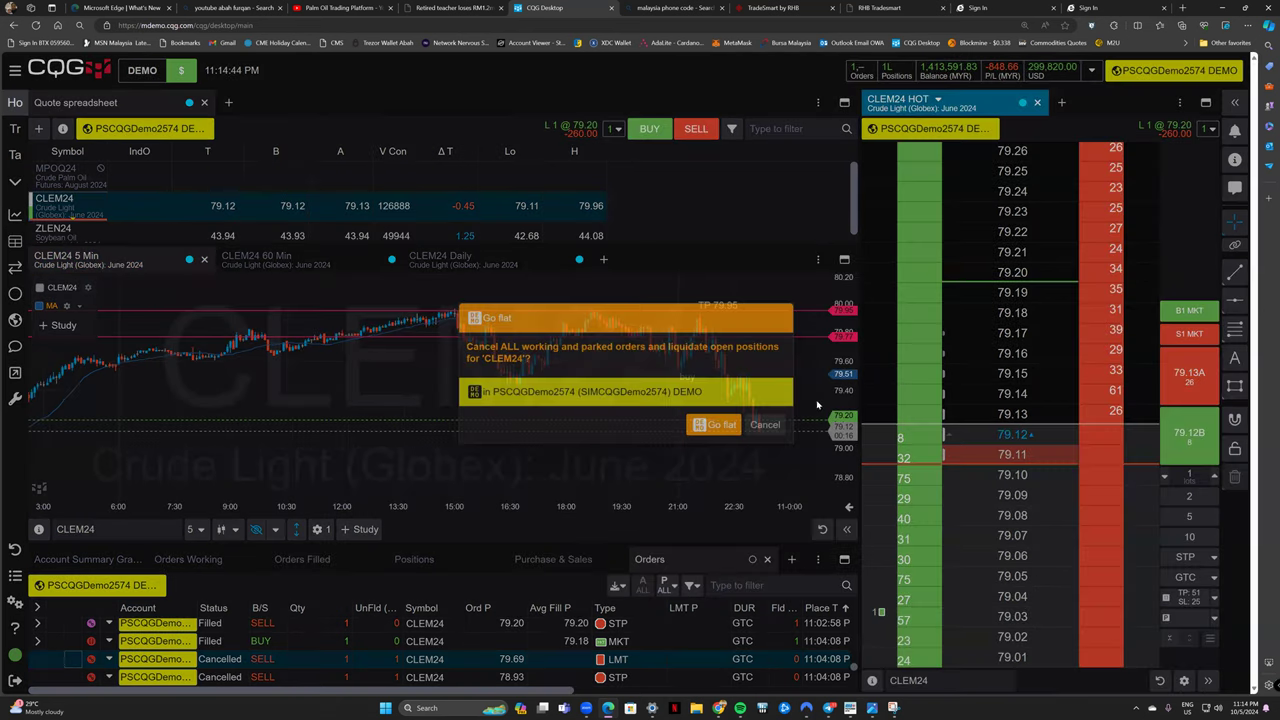
click(715, 425)
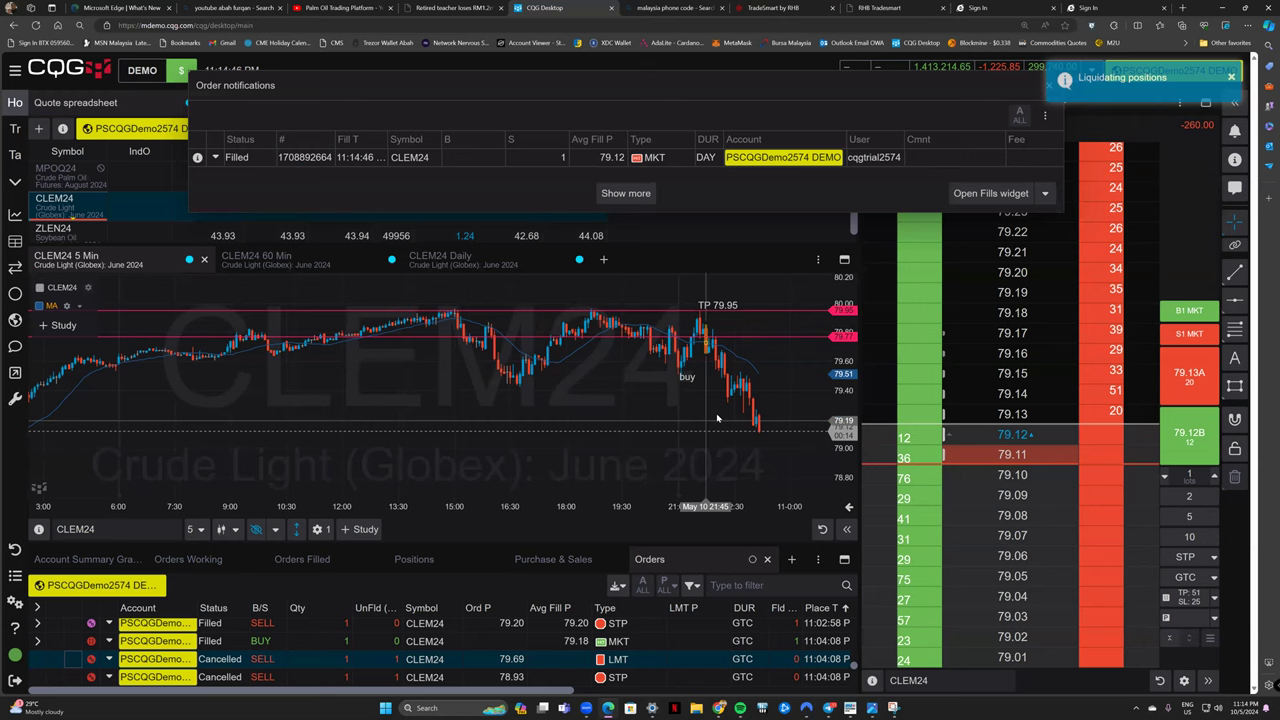
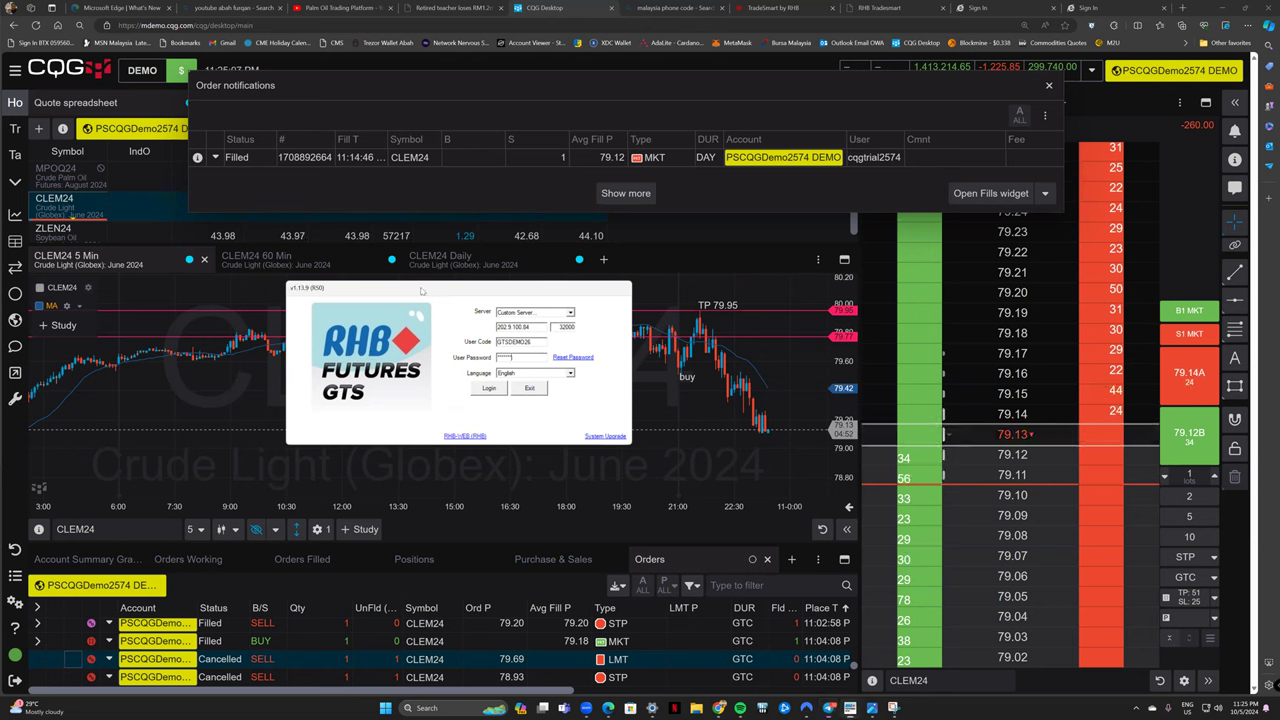
Step: Nudge the login dialog left and restore down the browser so the desktop shows
drag(421, 291, 358, 285)
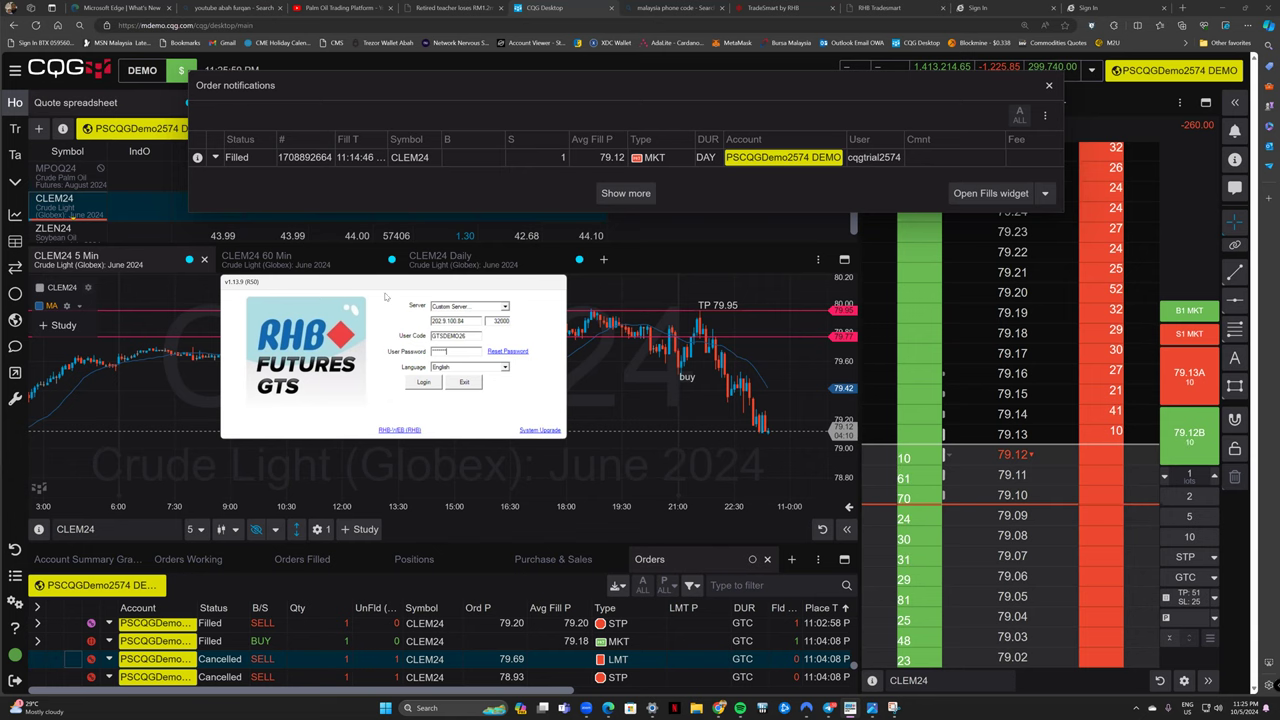
click(666, 258)
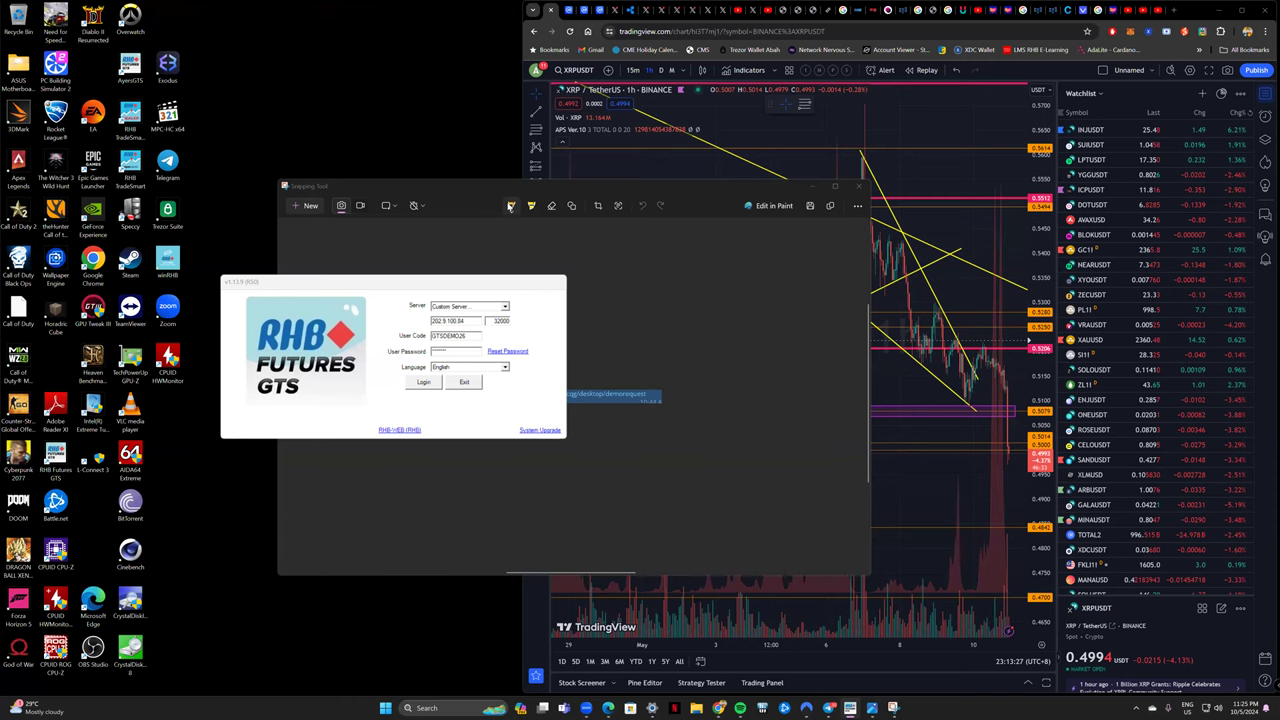
Step: Minimize Snipping Tool, attempt login, and dismiss the invalid user code or password error
click(812, 187)
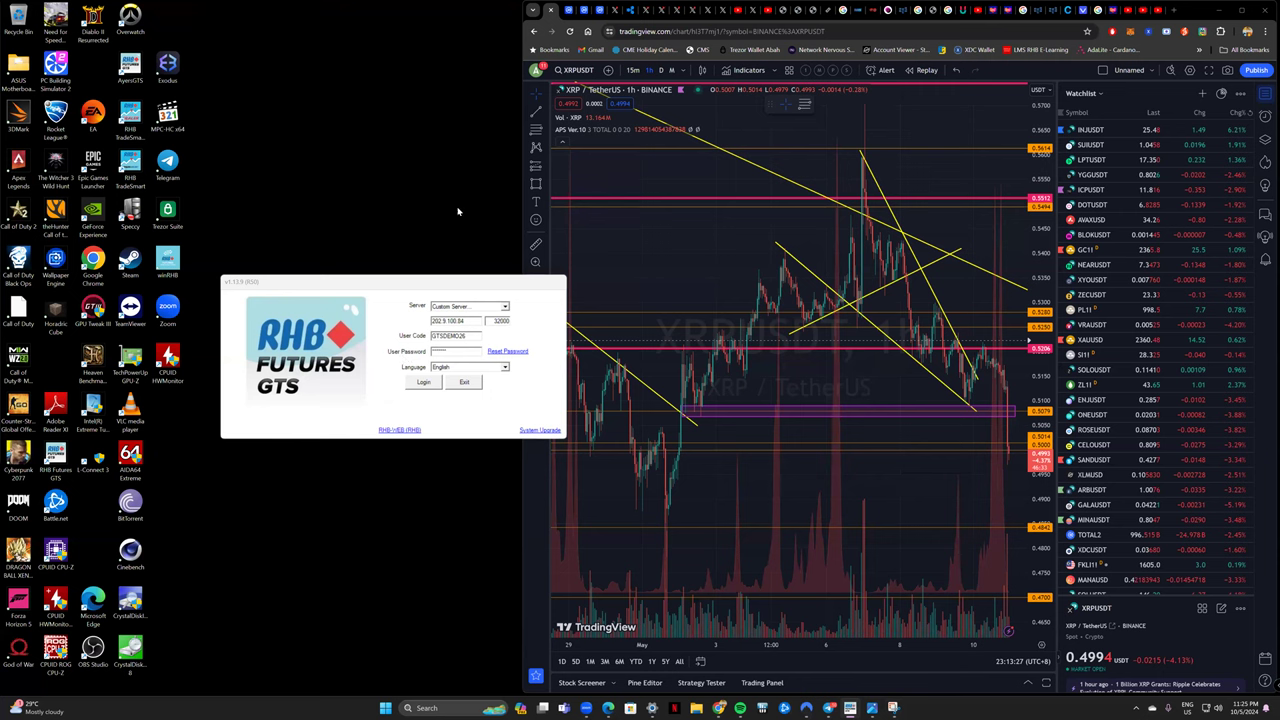
click(423, 385)
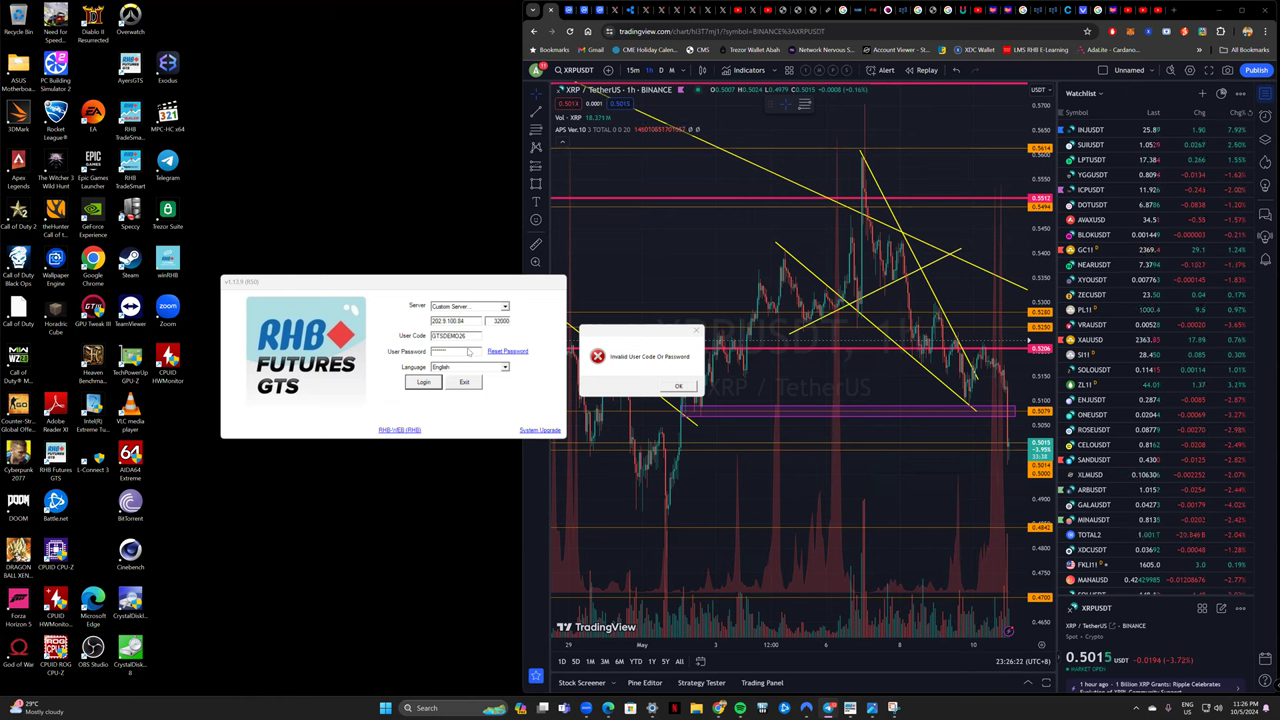
click(667, 387)
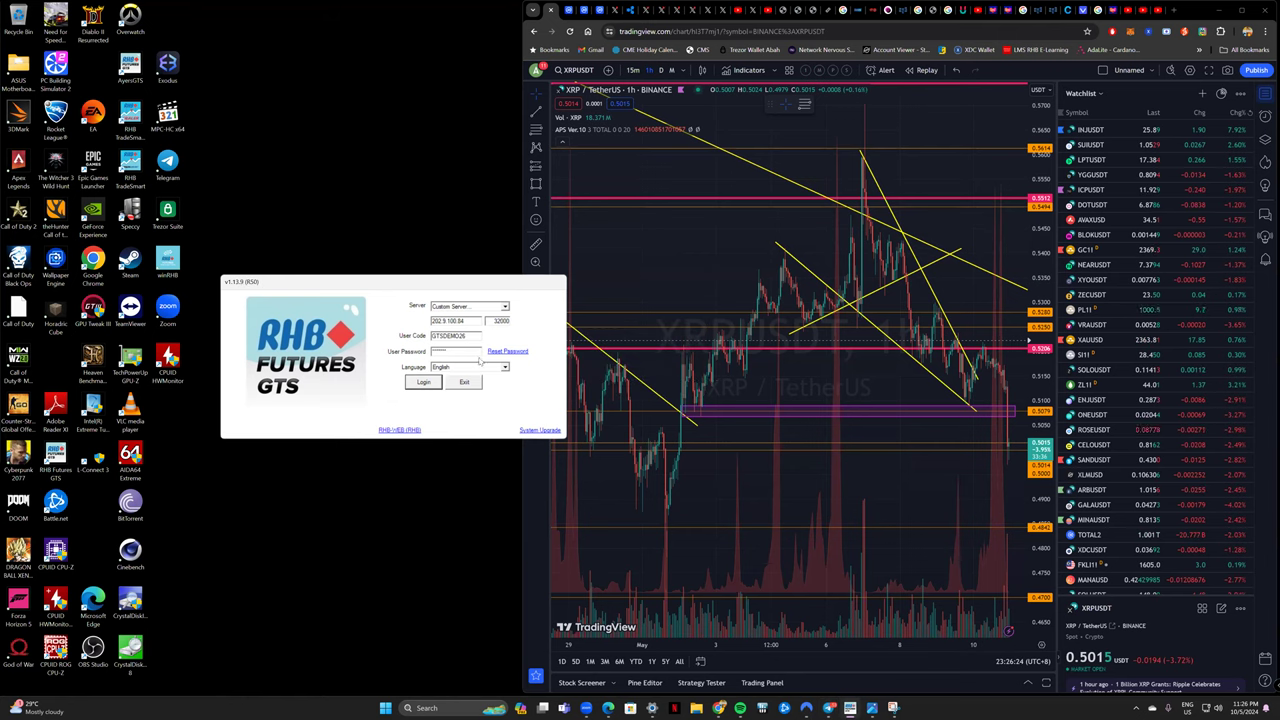
Step: Delete the rejected password, log in again, and acknowledge the UAT environment notice
double_click(432, 353)
right_click(436, 353)
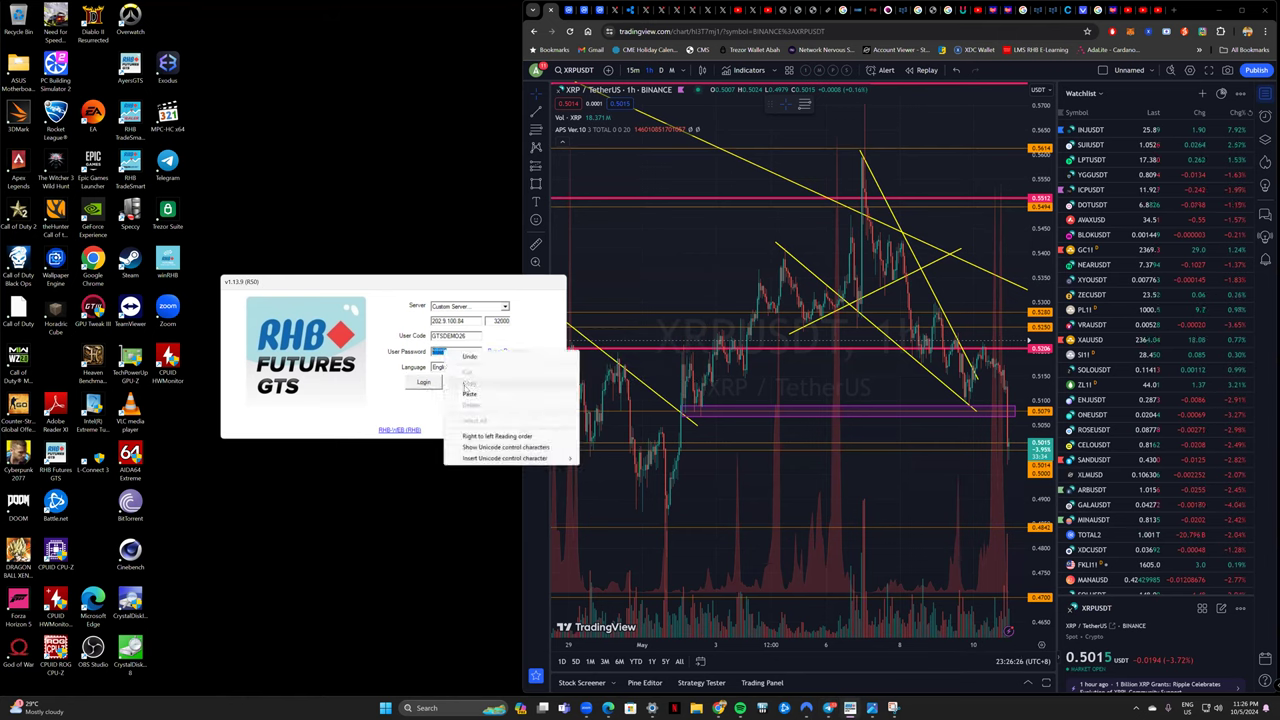
click(465, 410)
click(423, 385)
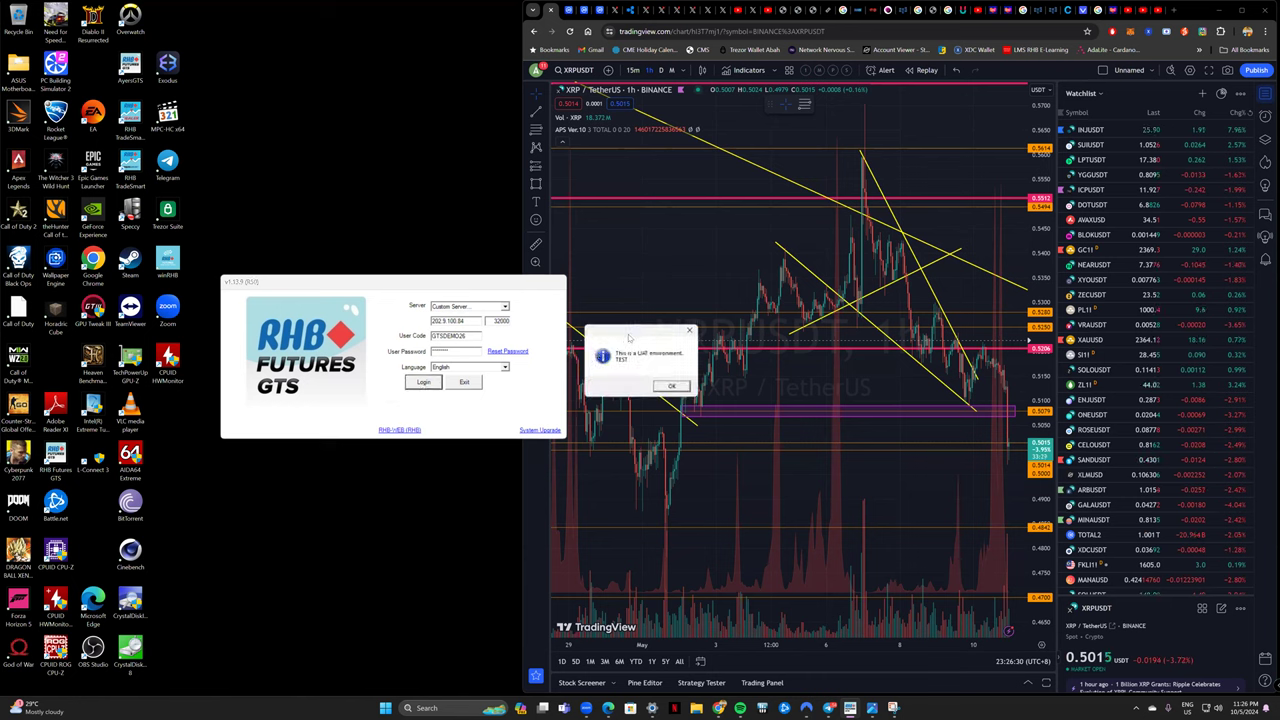
drag(629, 338, 491, 342)
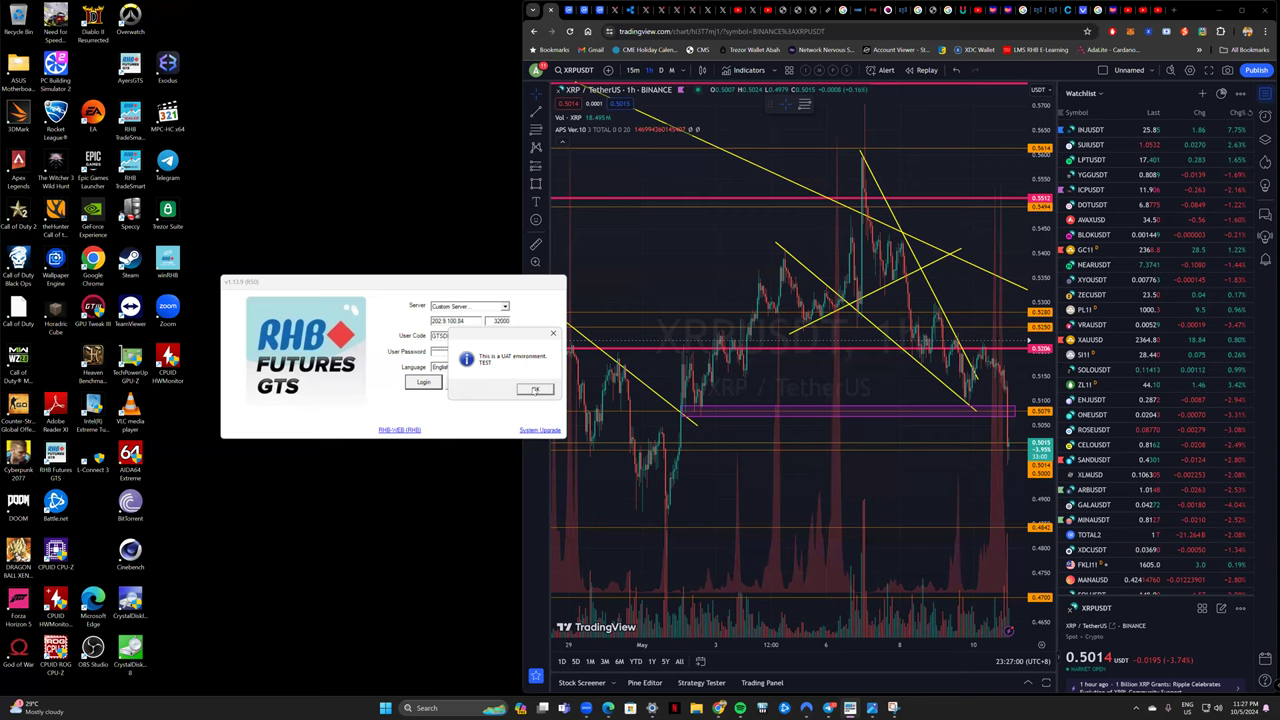
click(532, 387)
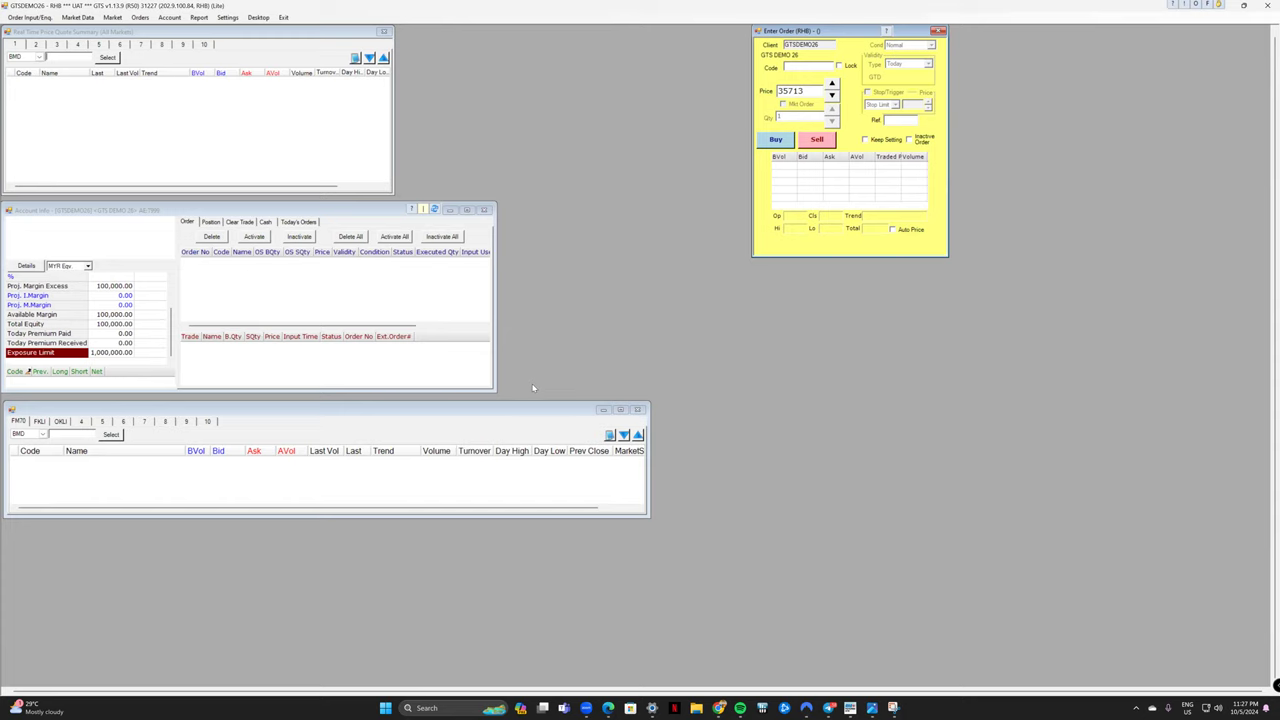
Step: Close the Enter Order, FM70 quote, Account Info and Real Time Price Quote Summary windows
click(940, 33)
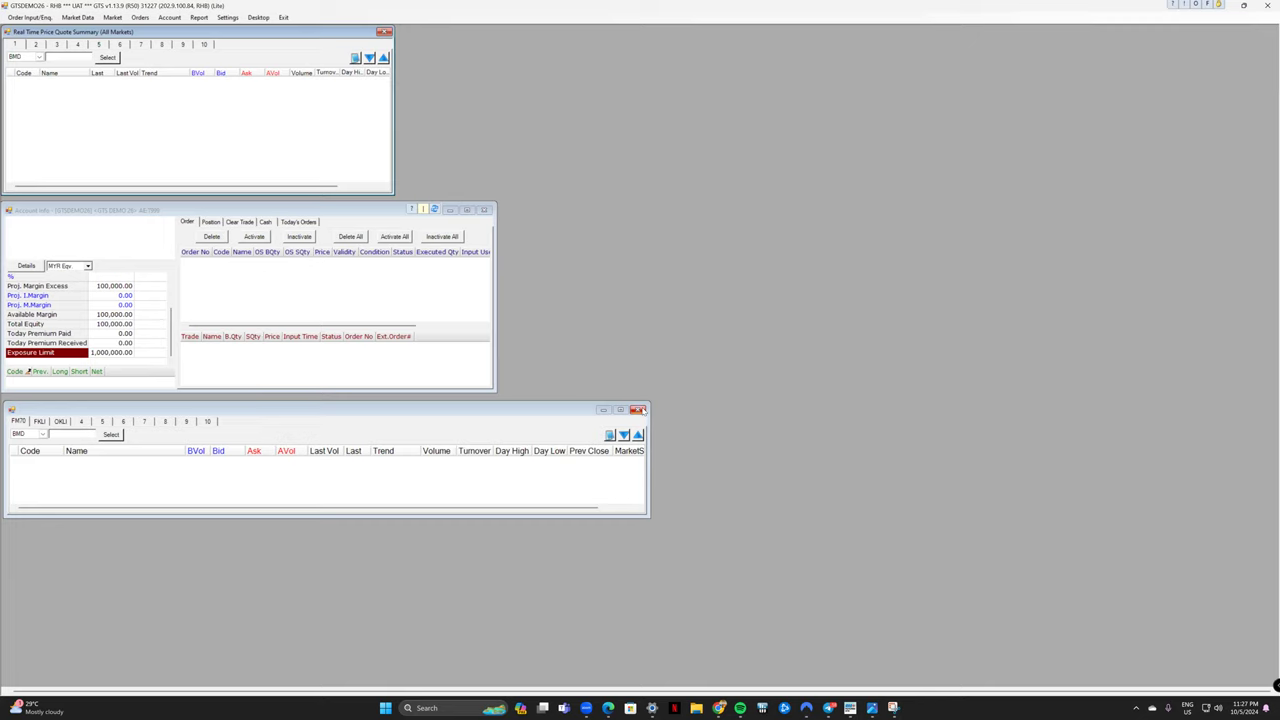
click(637, 410)
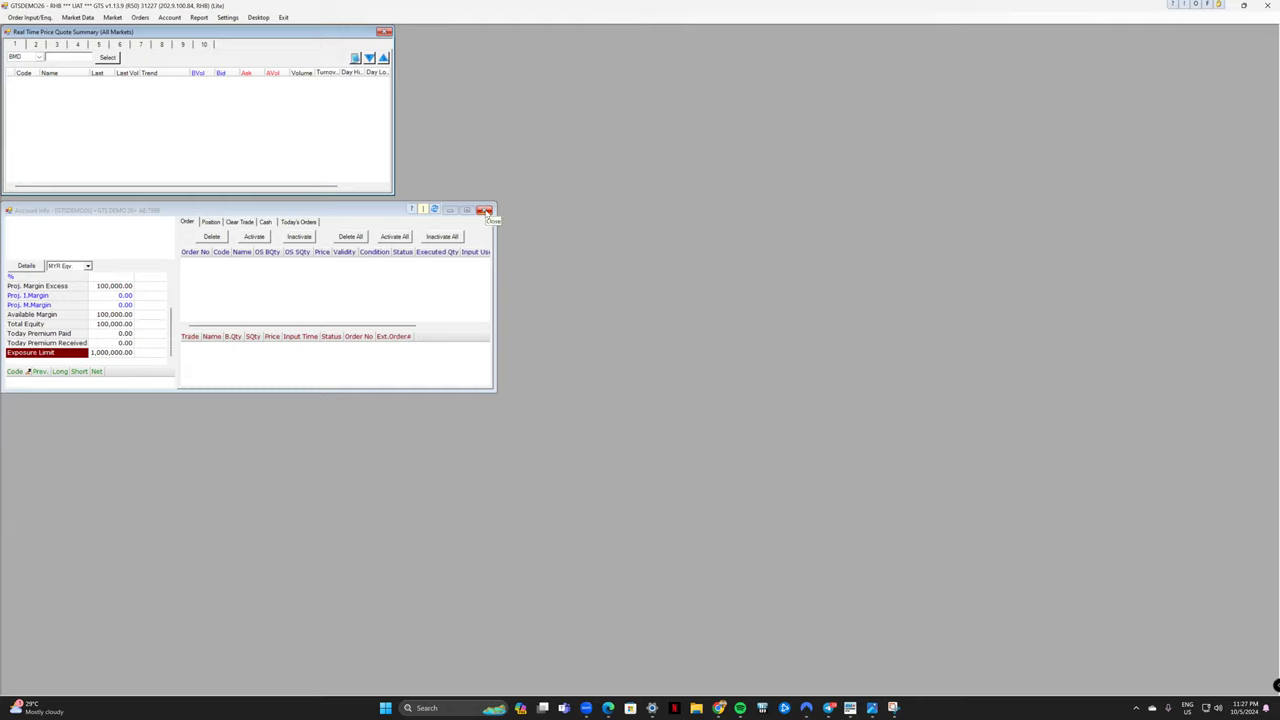
click(485, 211)
click(386, 31)
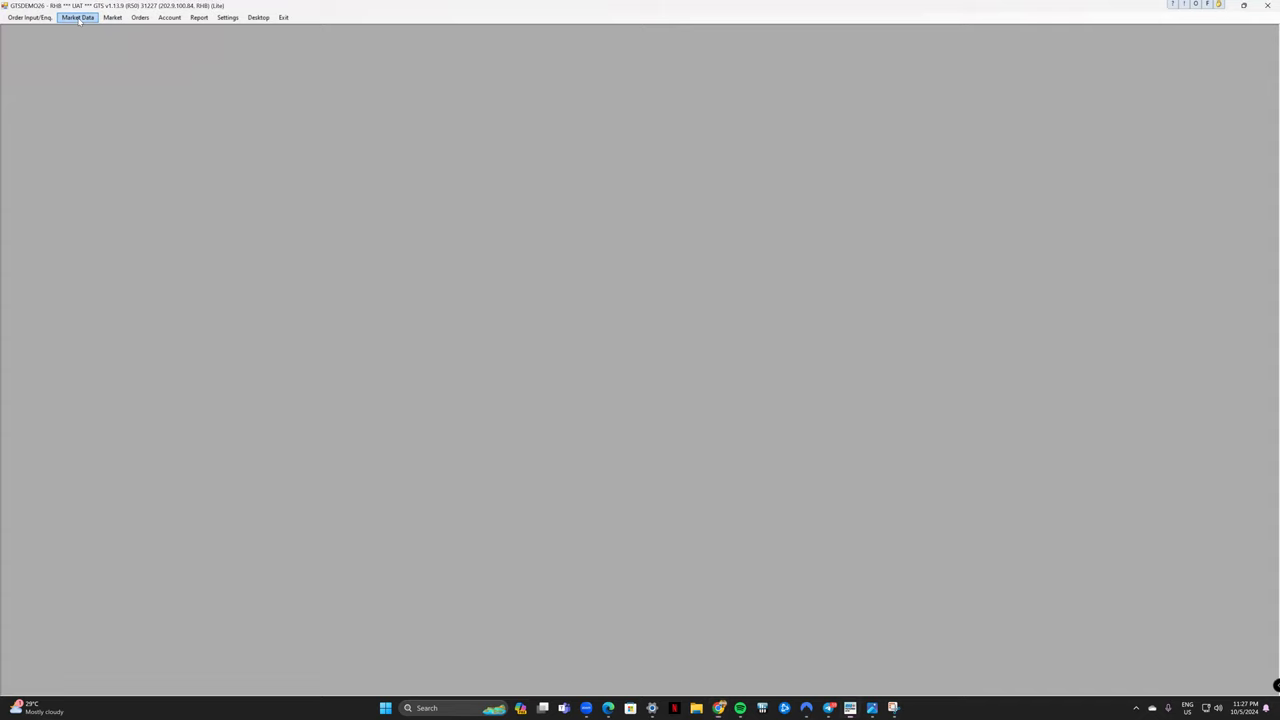
Step: Open a Real Time Price Quote Summary on BMD and add the FCPON4 Crude Palm Oil JUL24 futures
click(79, 19)
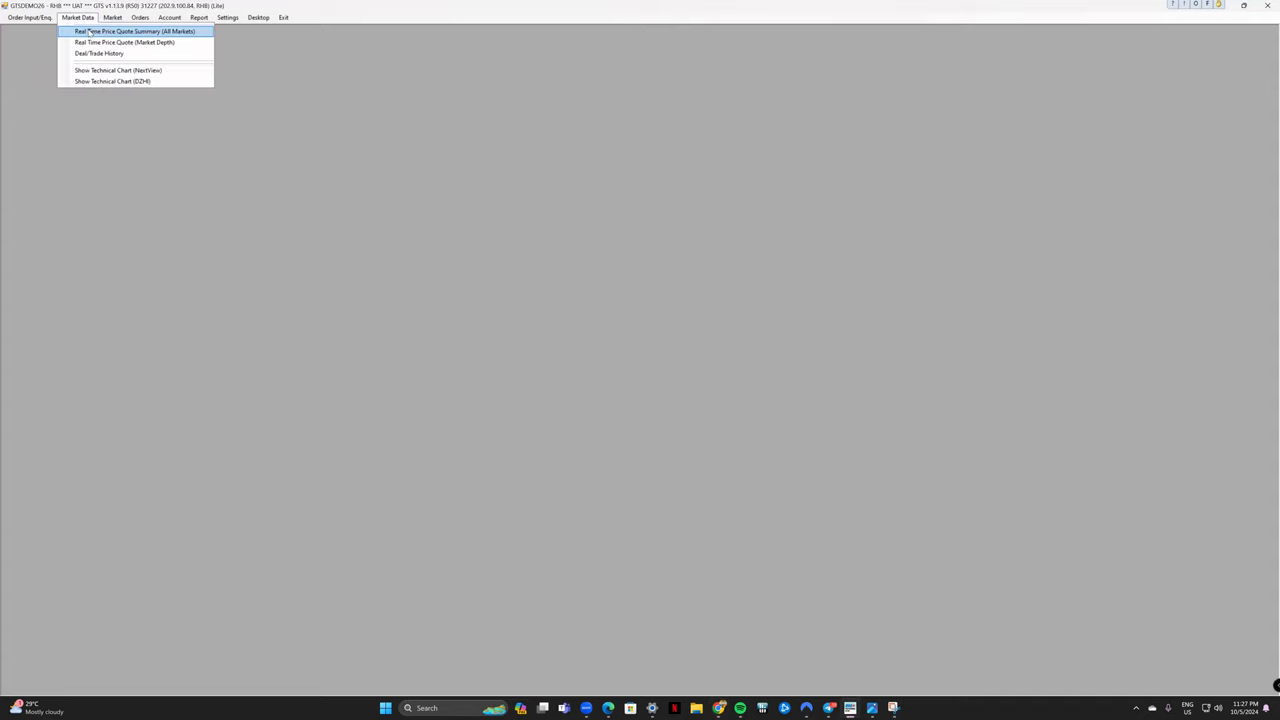
click(89, 33)
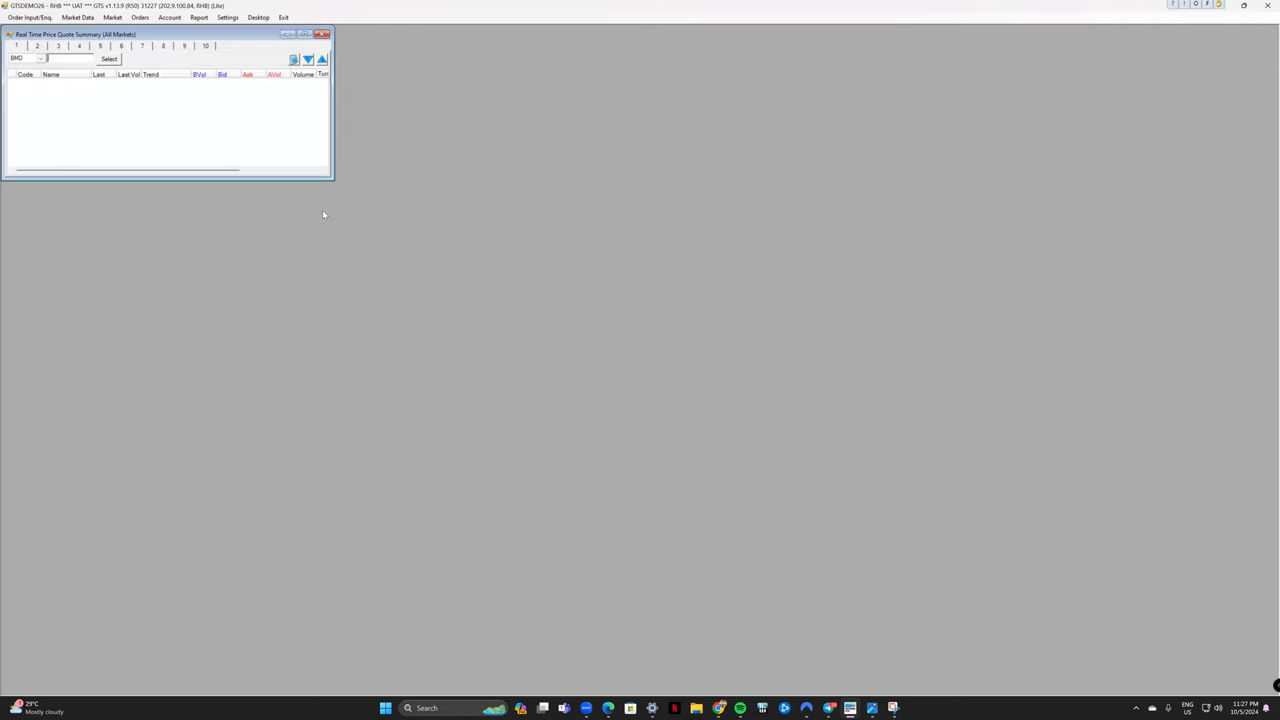
click(41, 59)
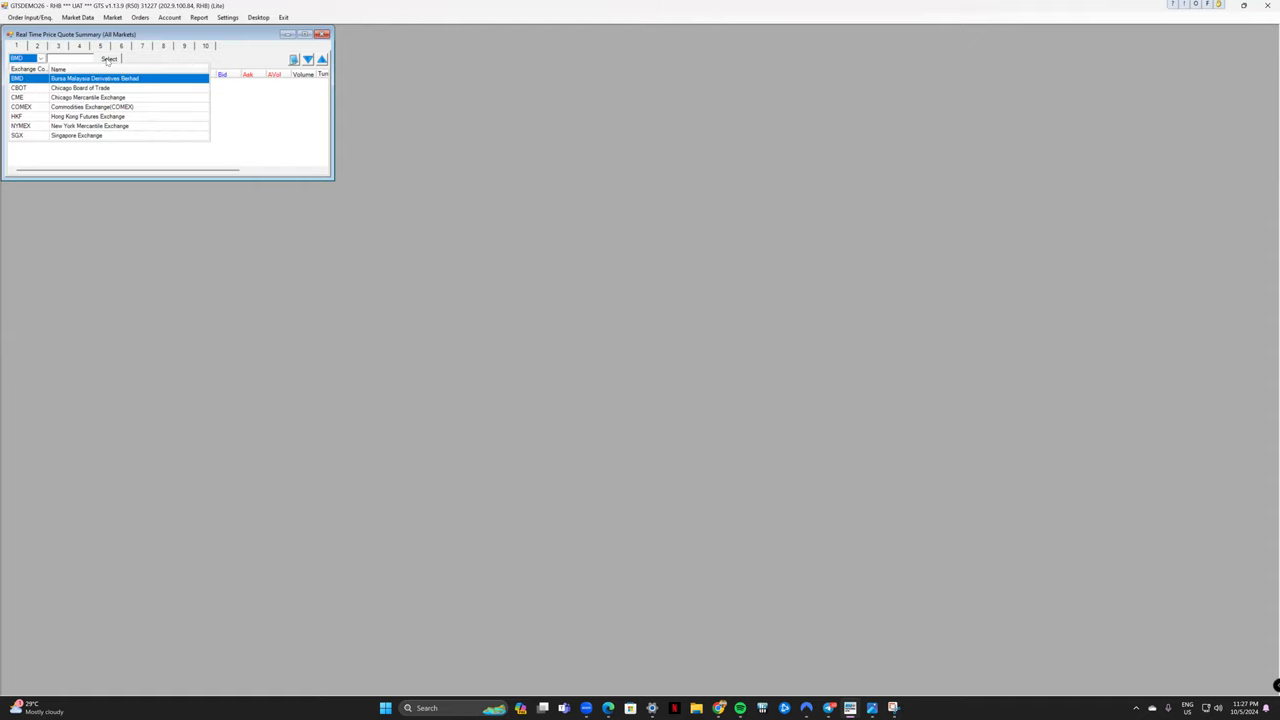
click(108, 59)
click(108, 59)
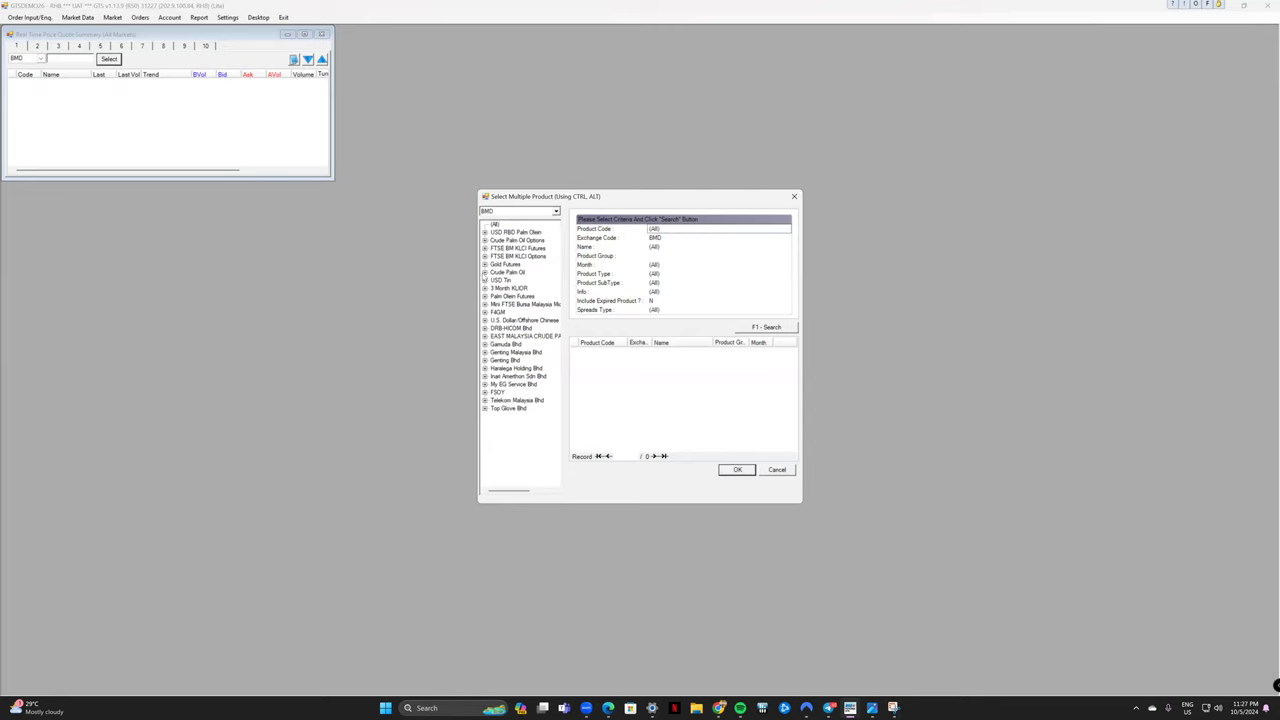
click(485, 272)
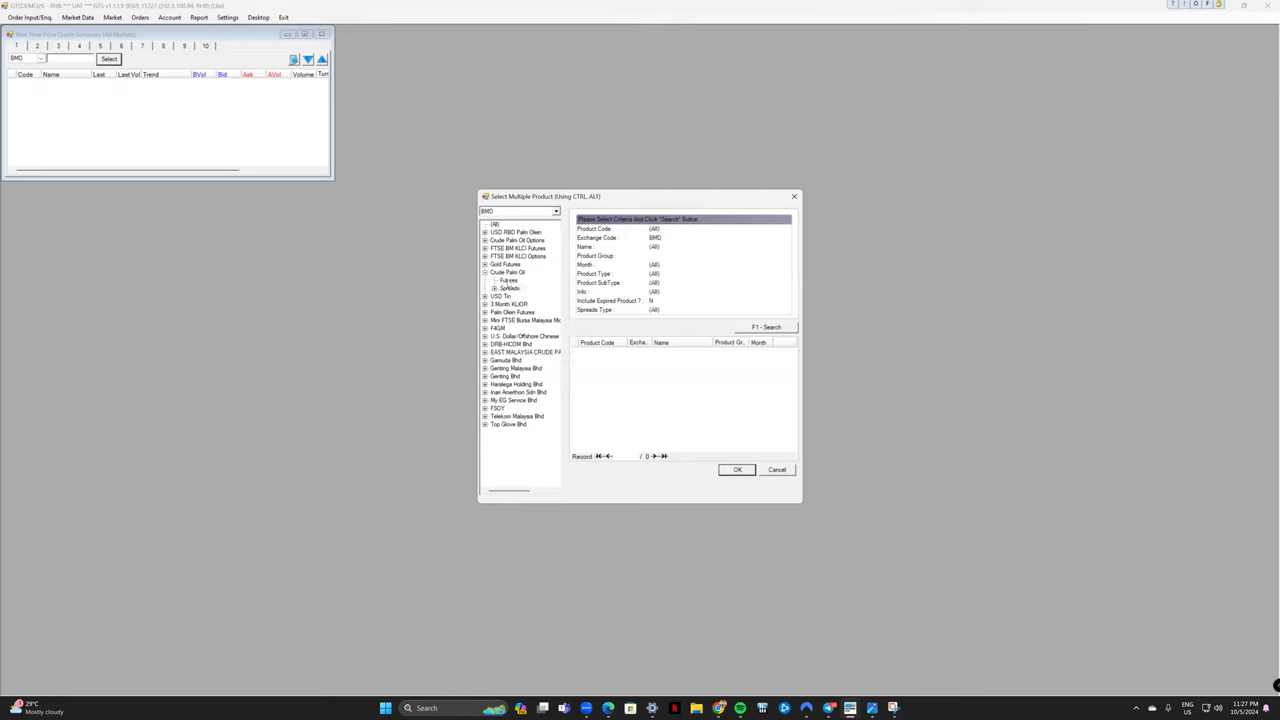
click(508, 280)
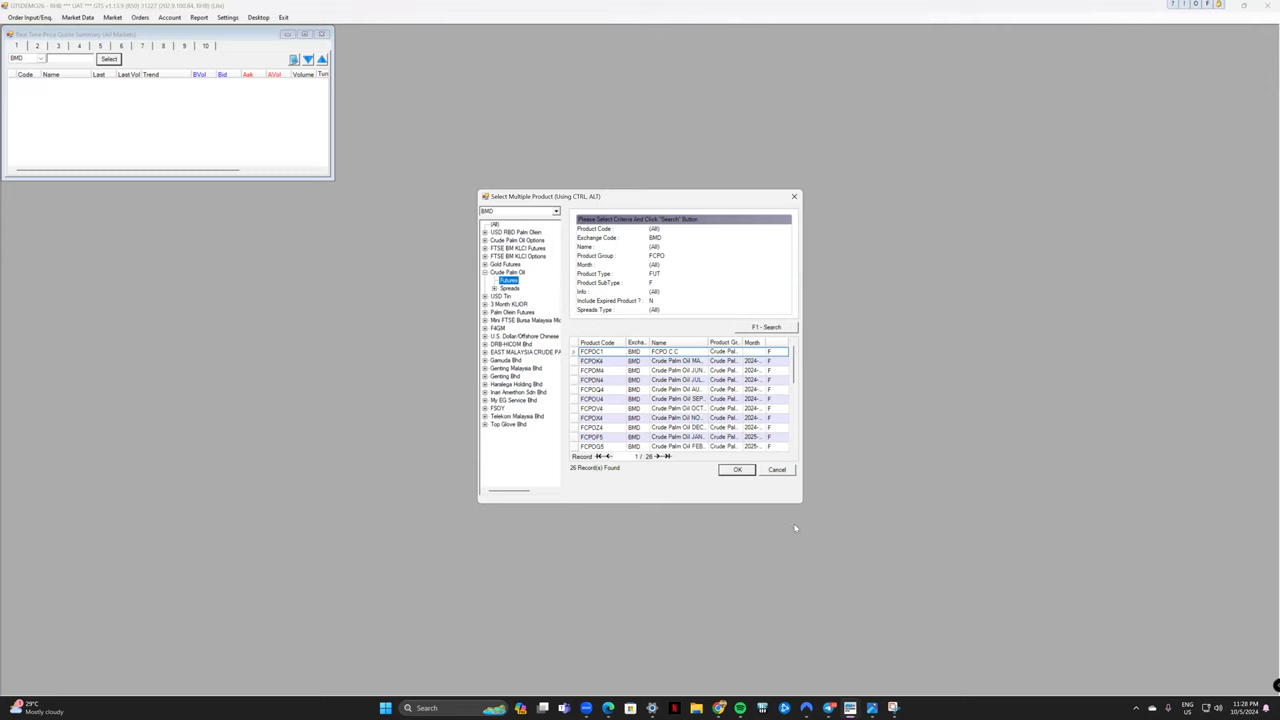
drag(803, 505, 895, 539)
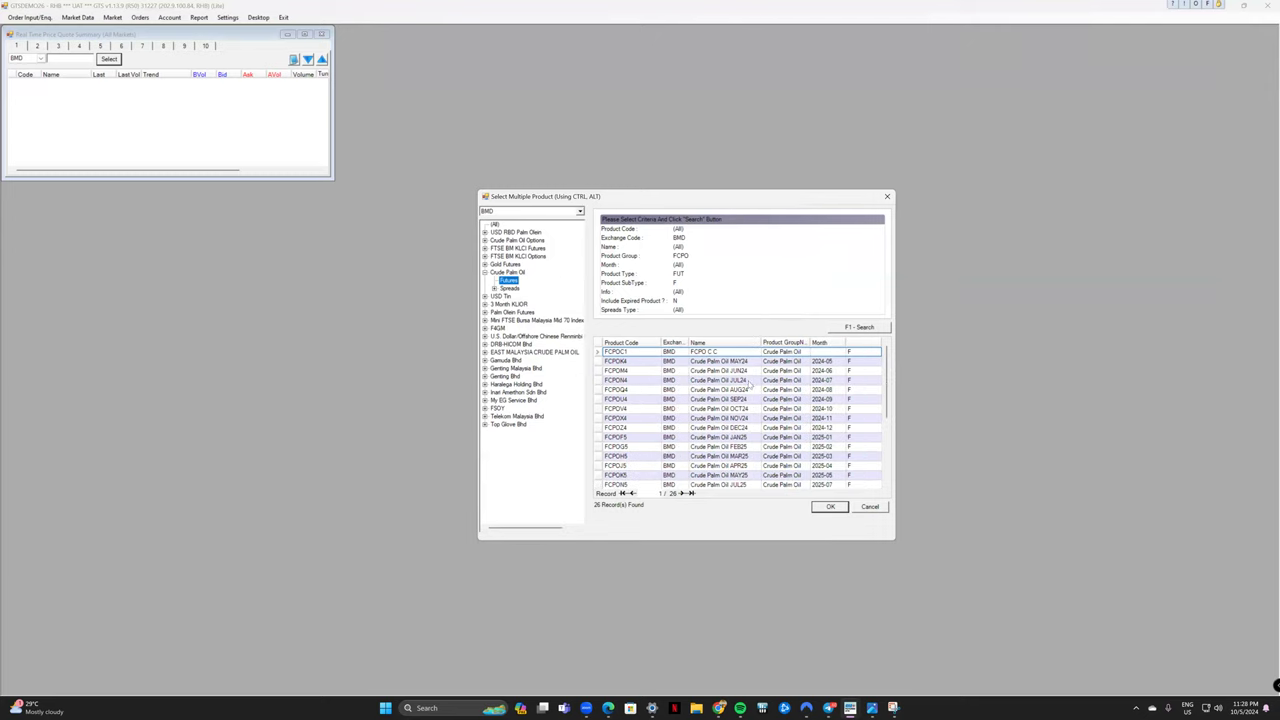
click(743, 381)
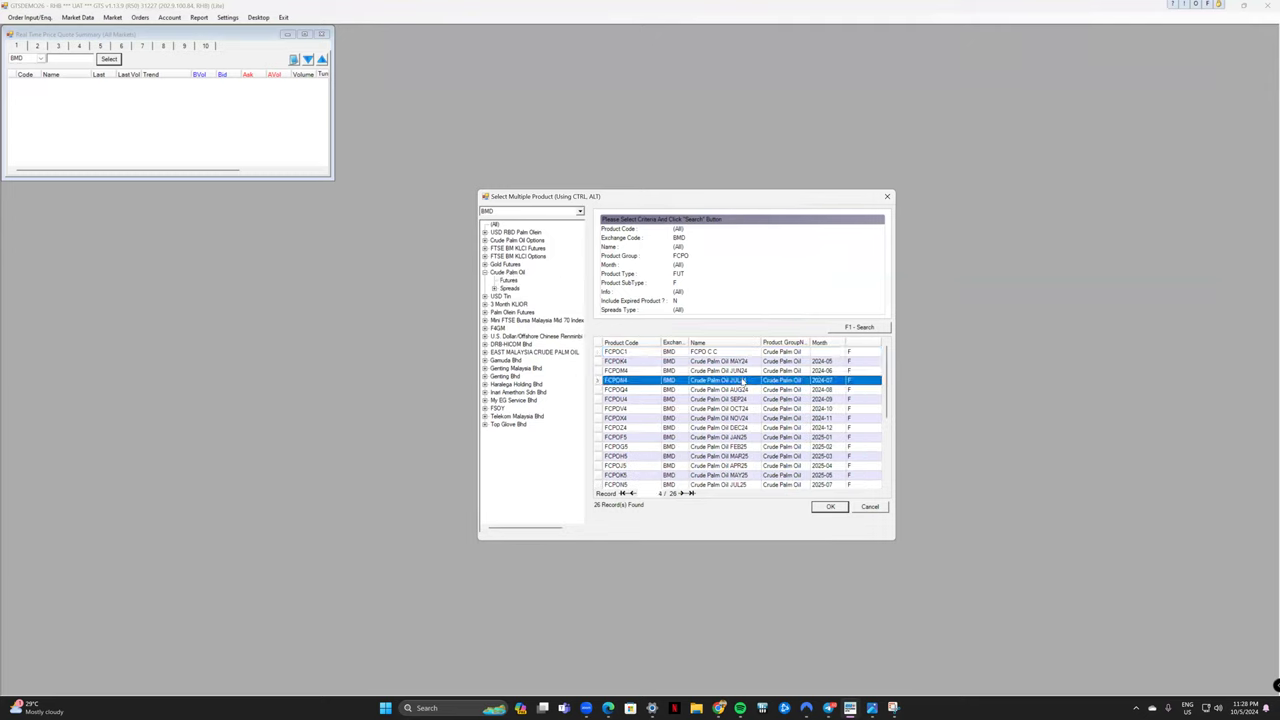
click(826, 507)
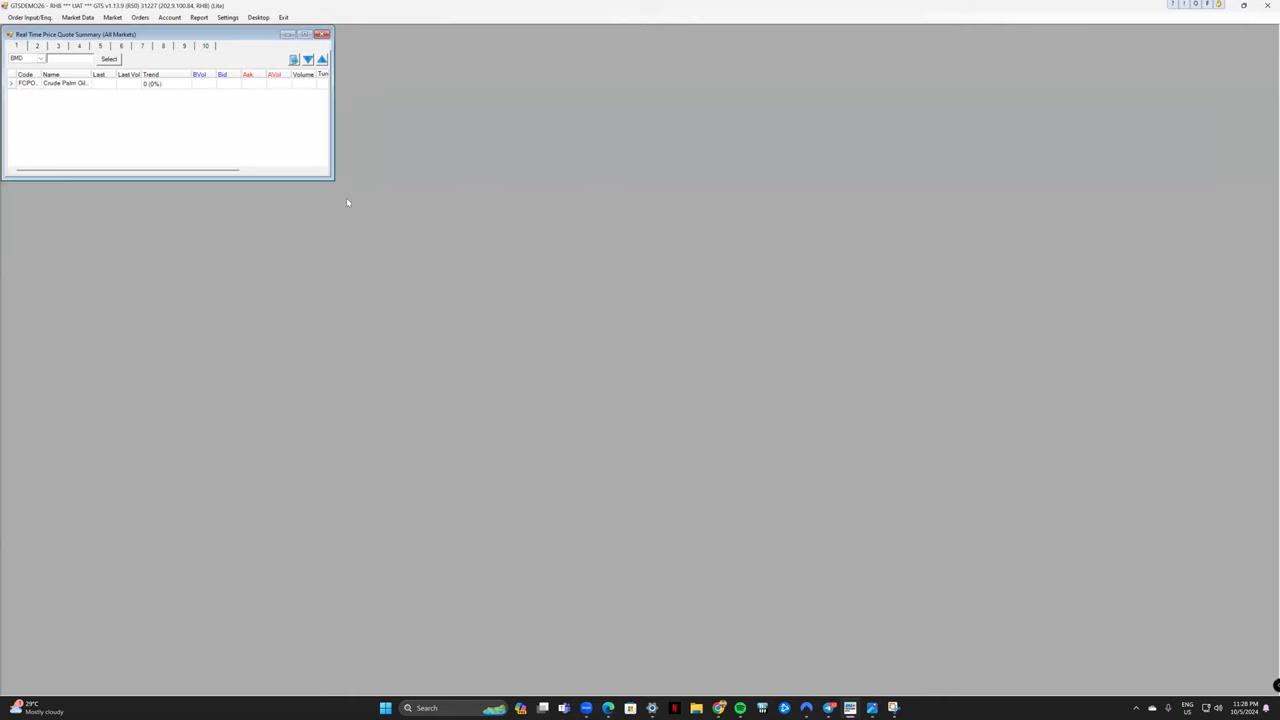
Step: Widen the Code and Name columns to show FCPON4 and Crude Palm Oil JUL24 fully
click(44, 81)
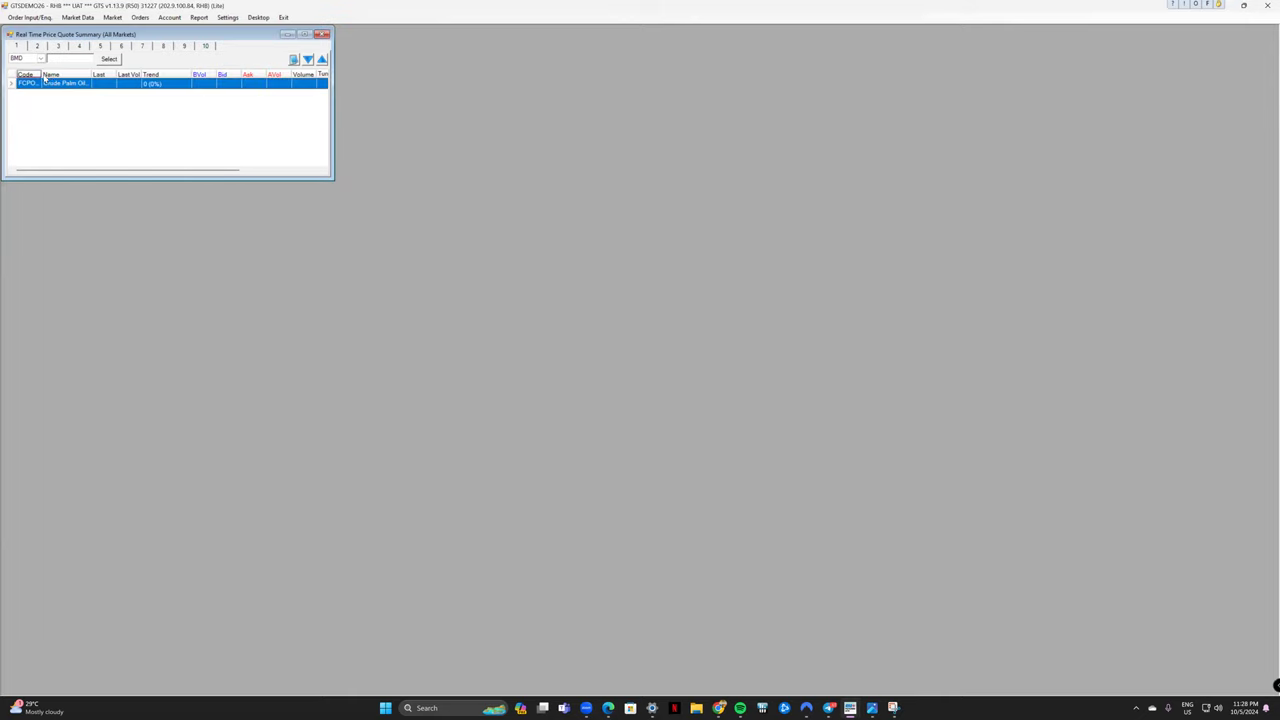
double_click(42, 75)
drag(101, 75, 110, 75)
double_click(110, 75)
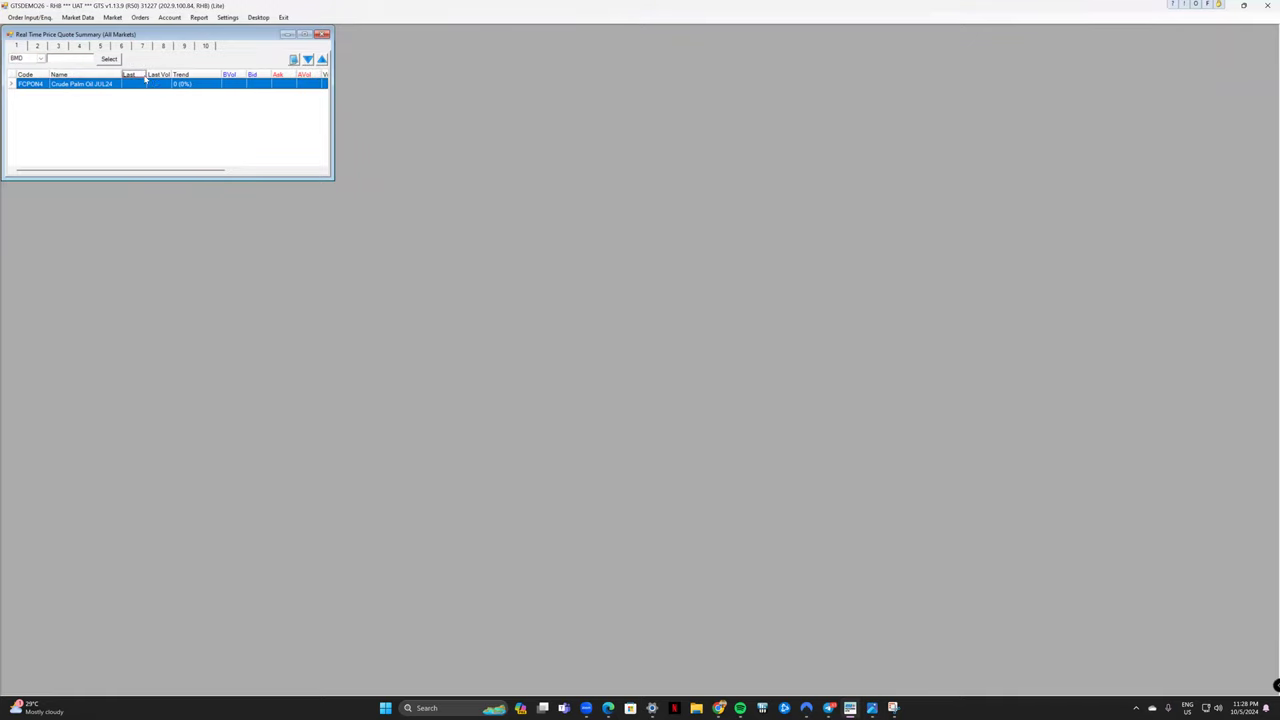
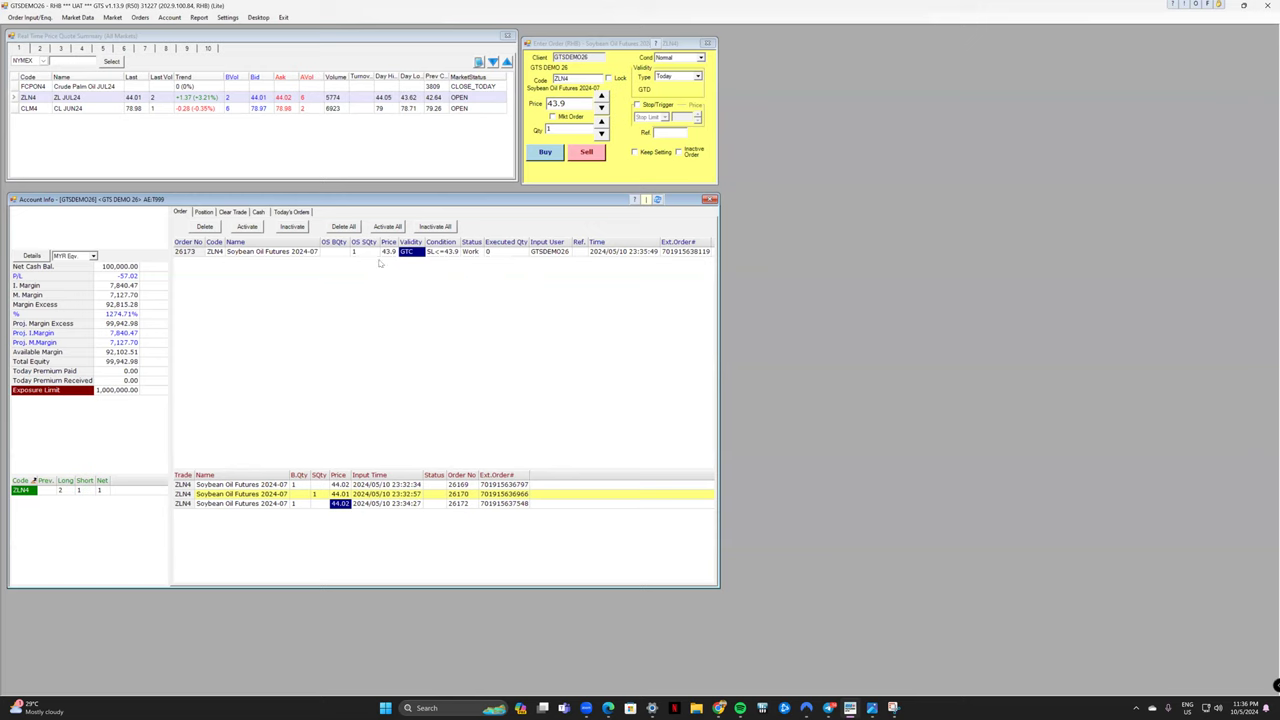
Step: Delete the working good-till-cancelled order 26173
click(444, 252)
click(366, 251)
click(205, 226)
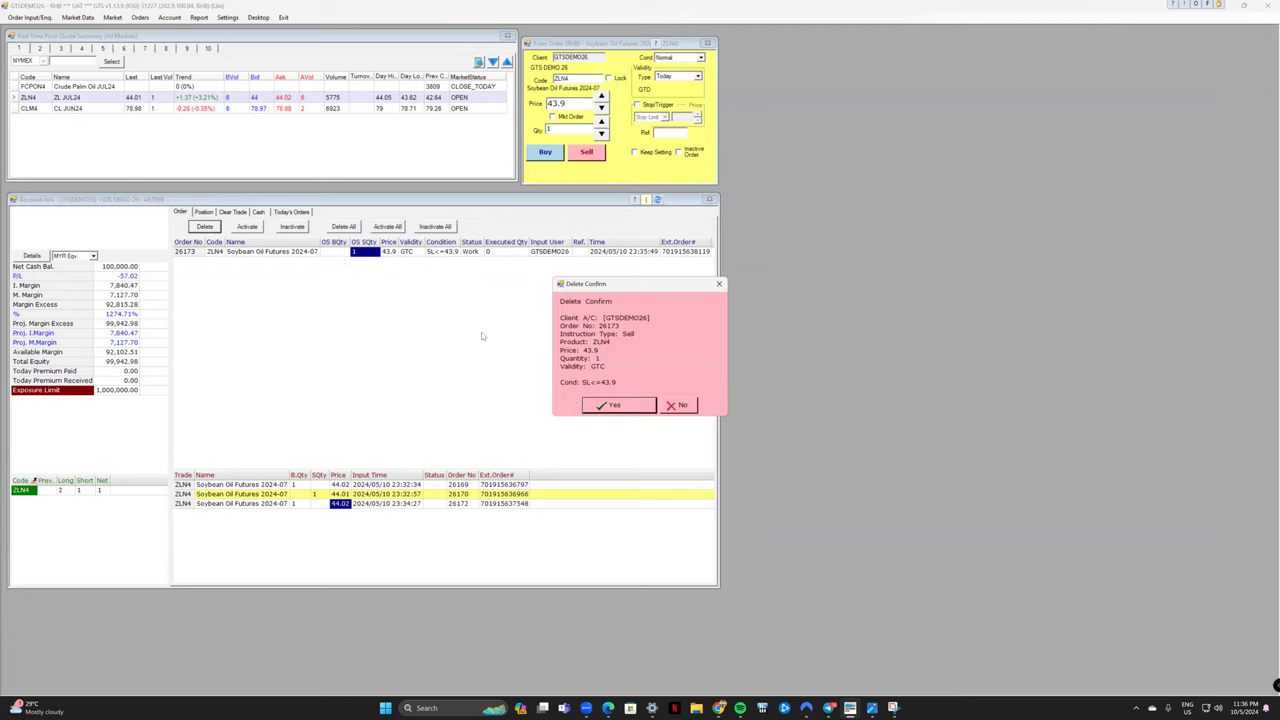
click(615, 404)
click(637, 104)
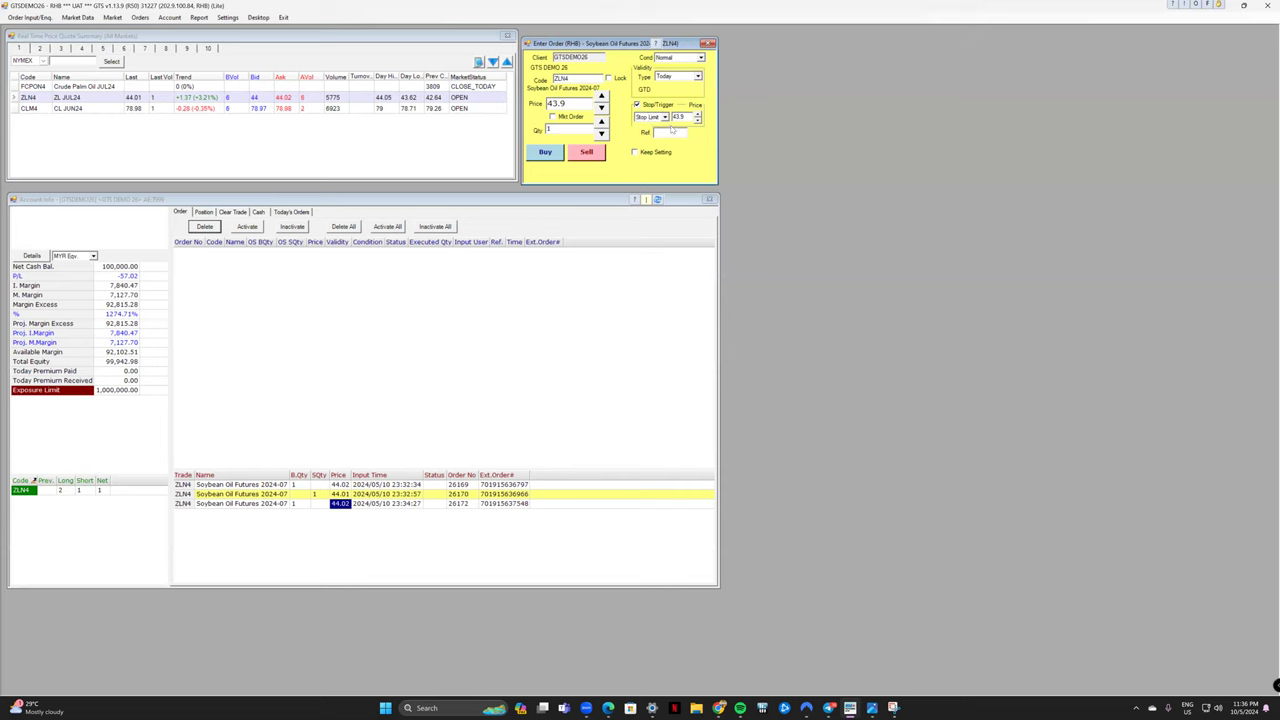
Step: Change the ticket price to 43.80 and submit the ZLN4 sell order with stop 43.9
click(575, 104)
click(575, 104)
key(BackSpace)
text(50)
drag(576, 103, 561, 104)
text(80)
click(588, 152)
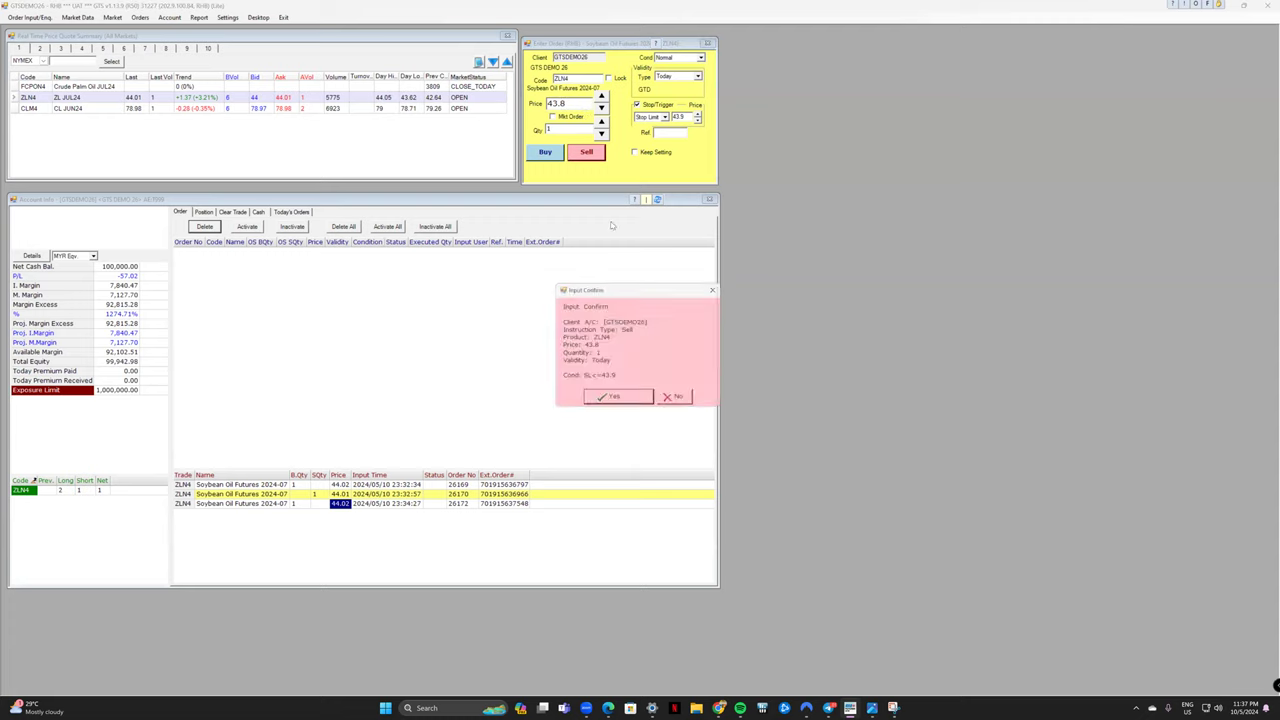
click(607, 398)
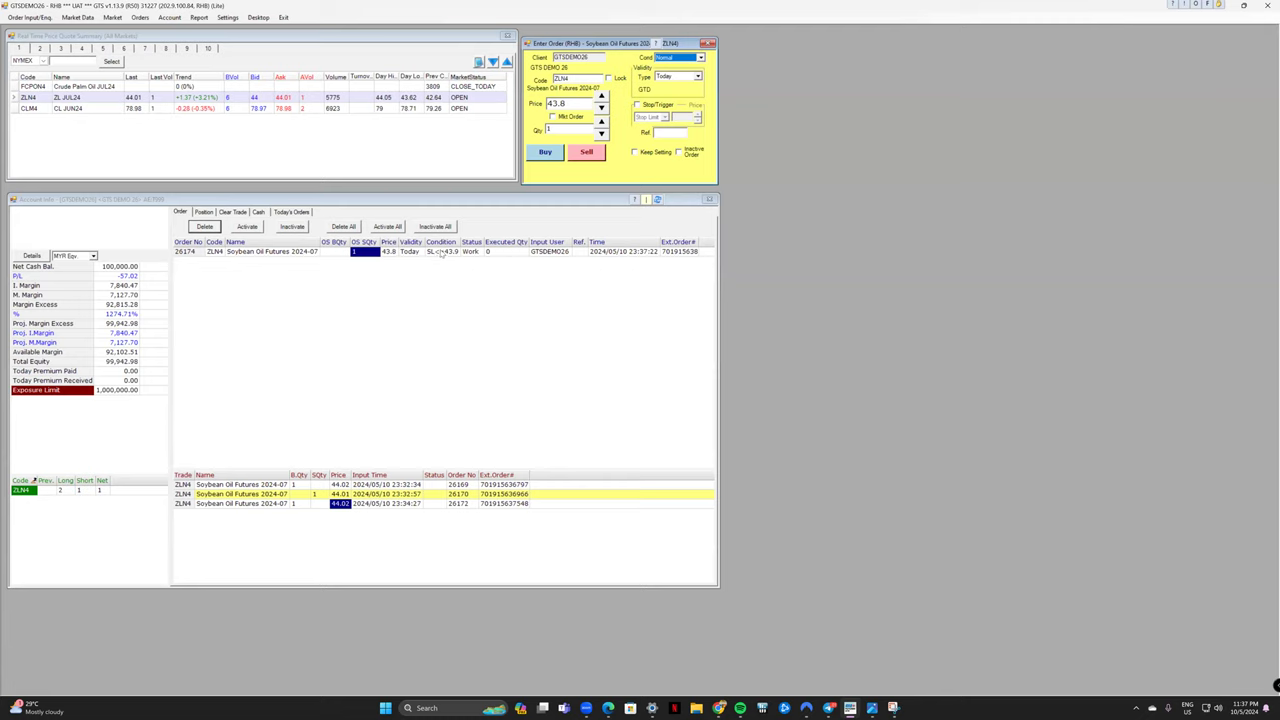
click(441, 252)
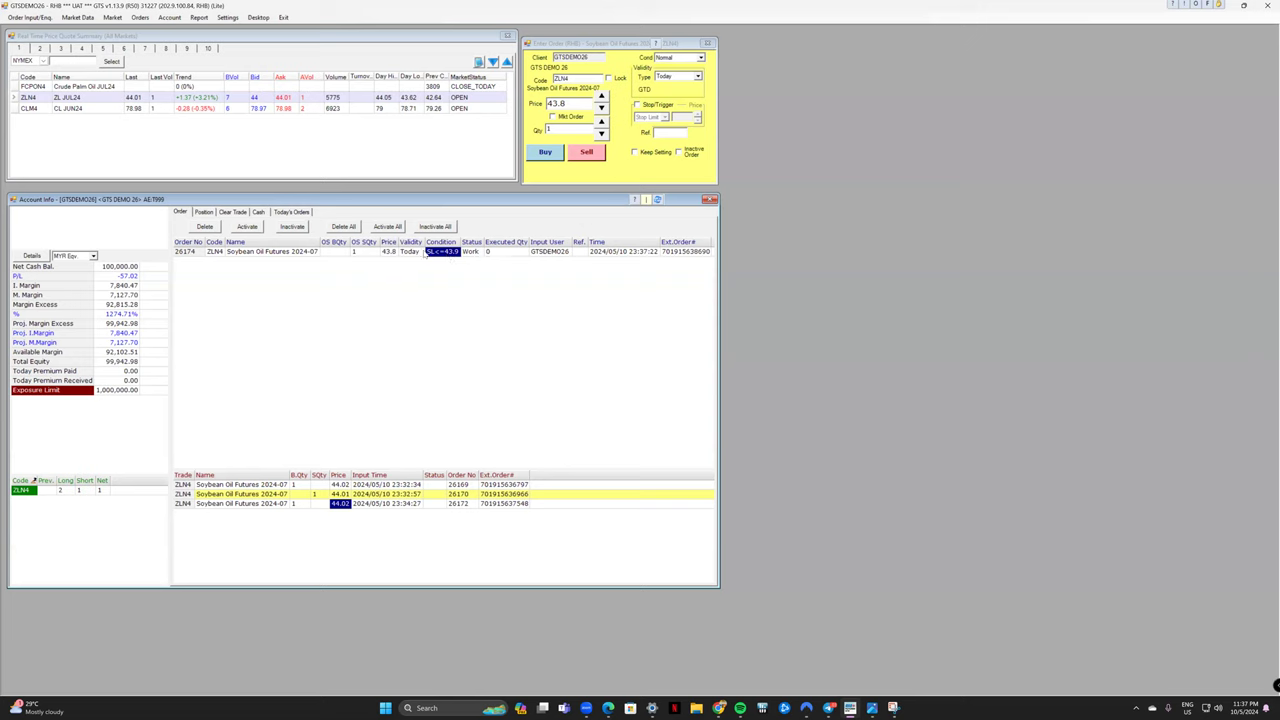
Step: Review the 43.8 order's price and validity, then select the ticket's Price value for replacement
click(385, 253)
click(418, 252)
click(390, 252)
click(573, 103)
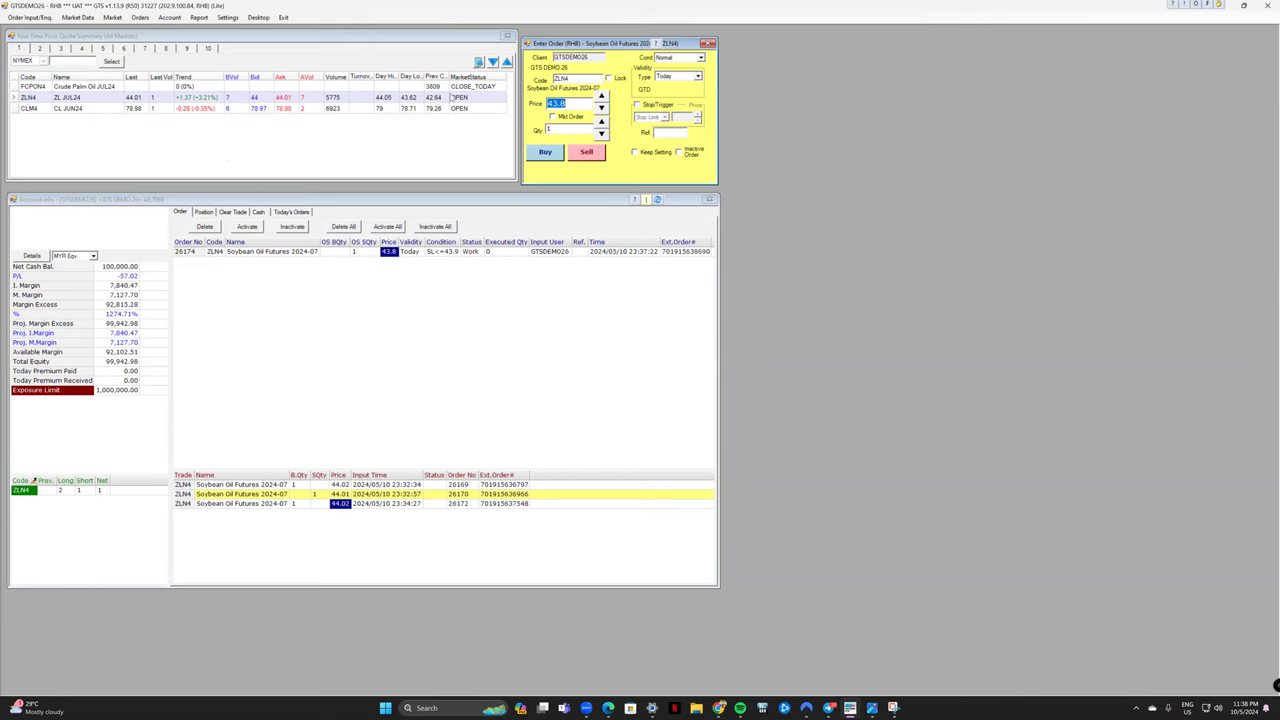
Step: Enter price 44.30 and submit a plain ZLN4 sell order
text(44.30)
click(582, 149)
click(628, 400)
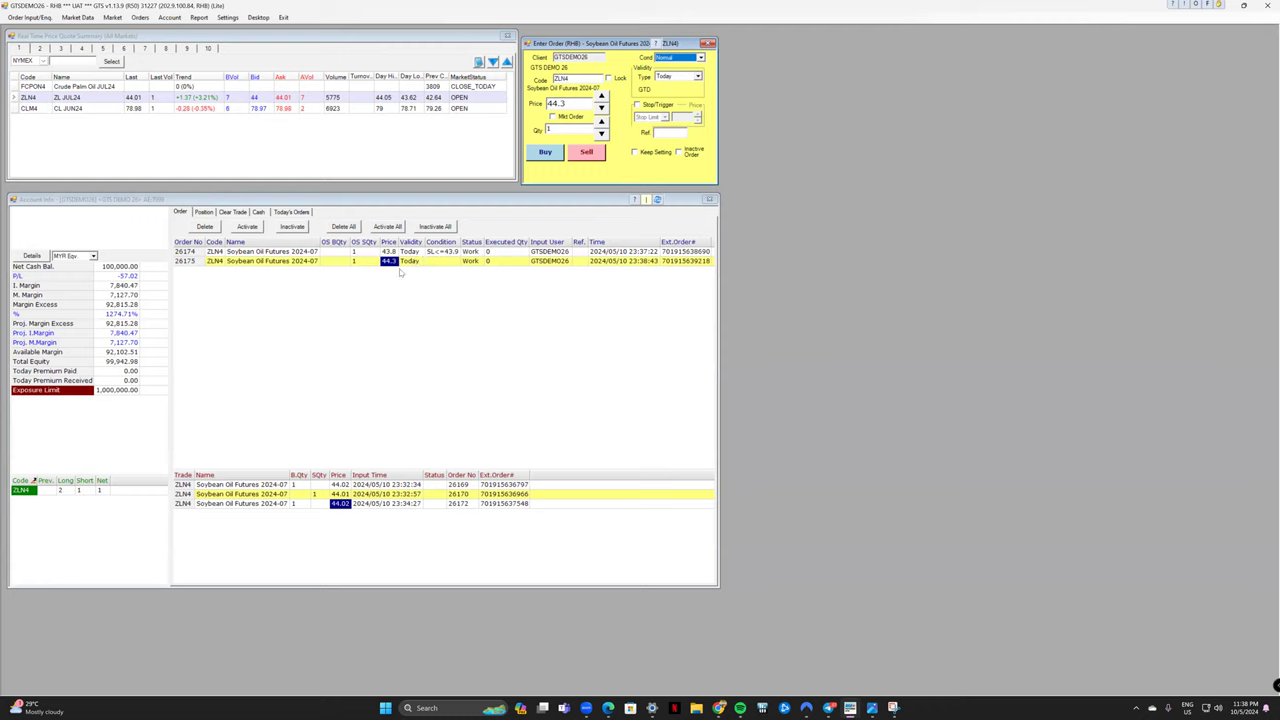
click(335, 262)
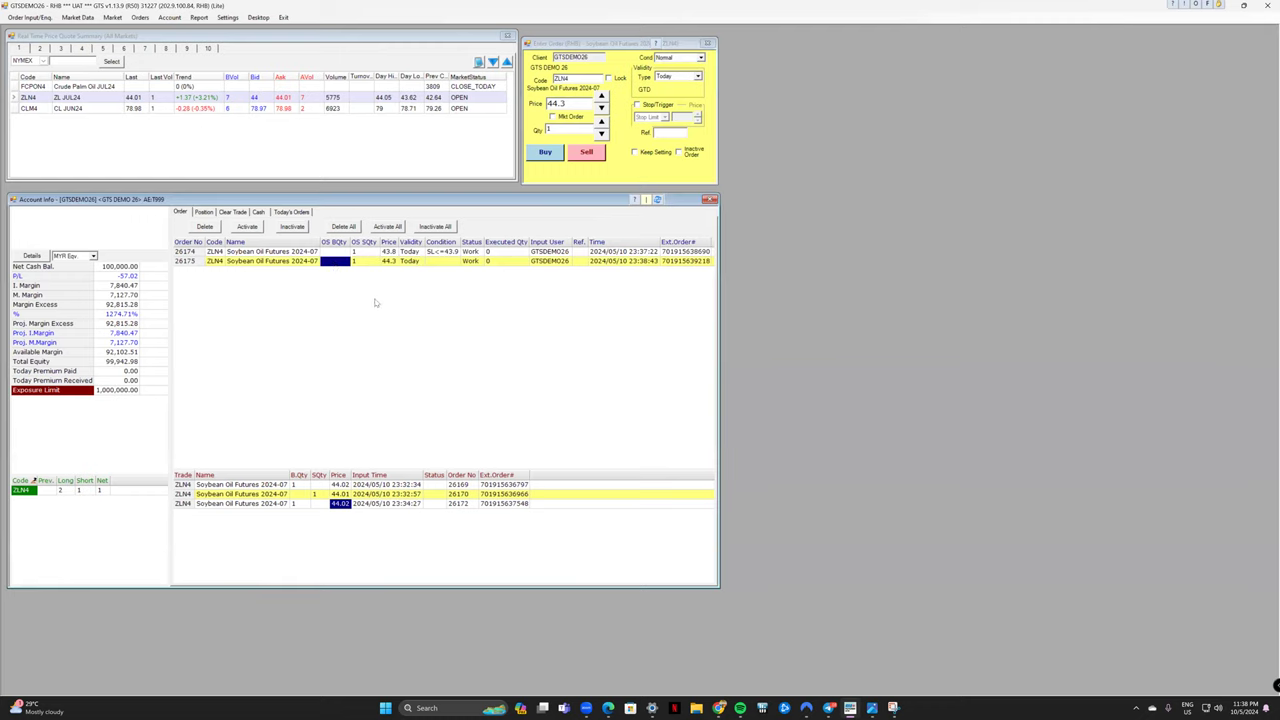
click(402, 260)
Step: Cancel all working orders with Delete All, confirming the deletion
click(368, 252)
right_click(370, 255)
click(321, 292)
click(344, 227)
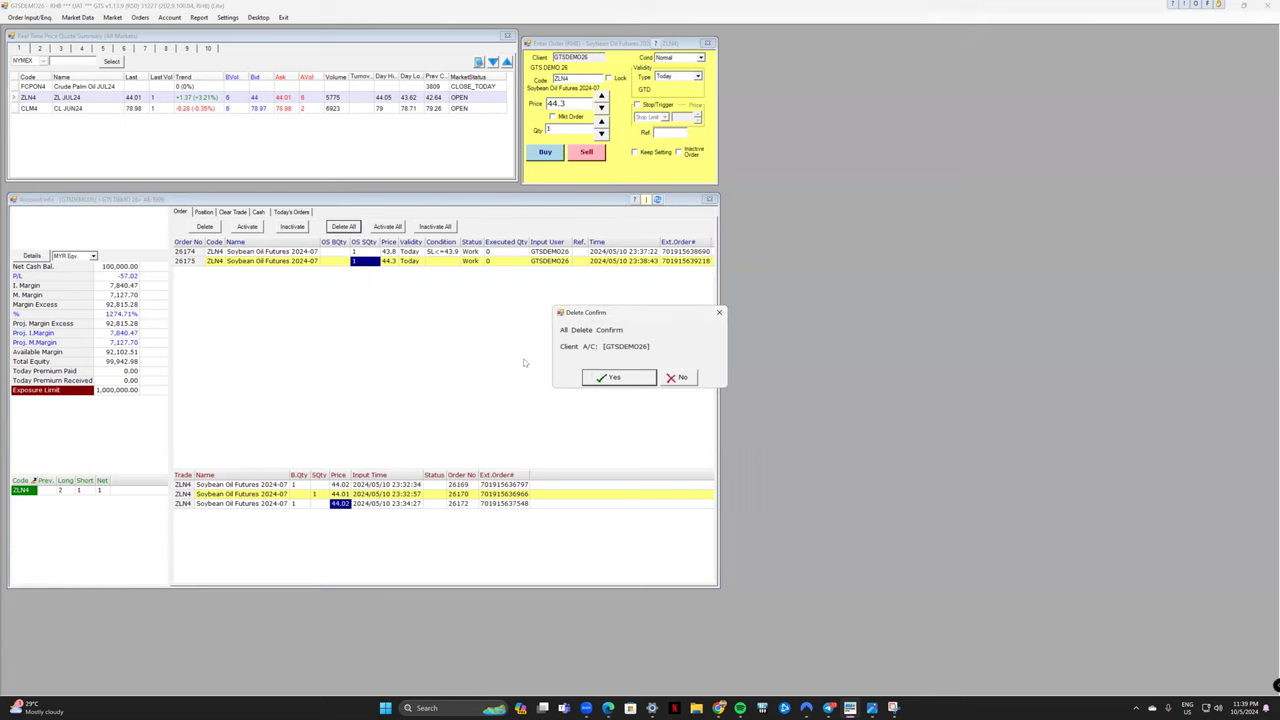
click(600, 376)
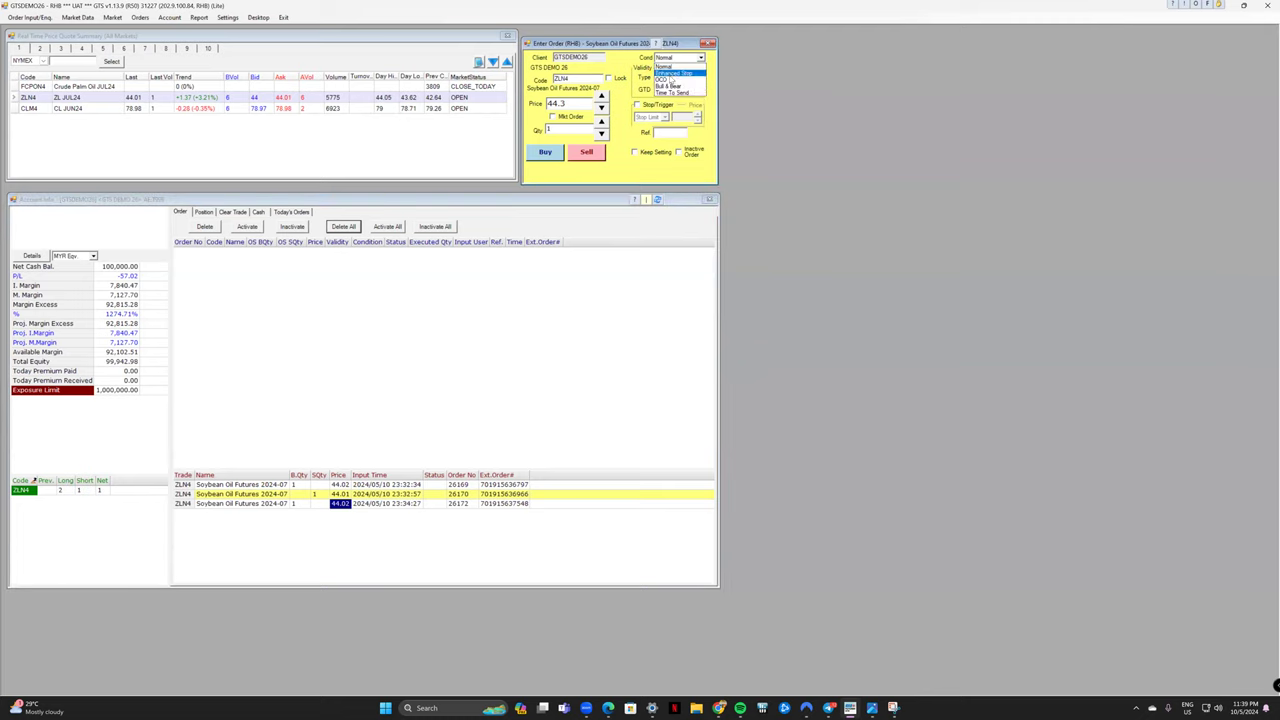
Step: Make the ticket a one-cancels-other (OCO) sell at 44.3 with stop price 43.9
click(669, 79)
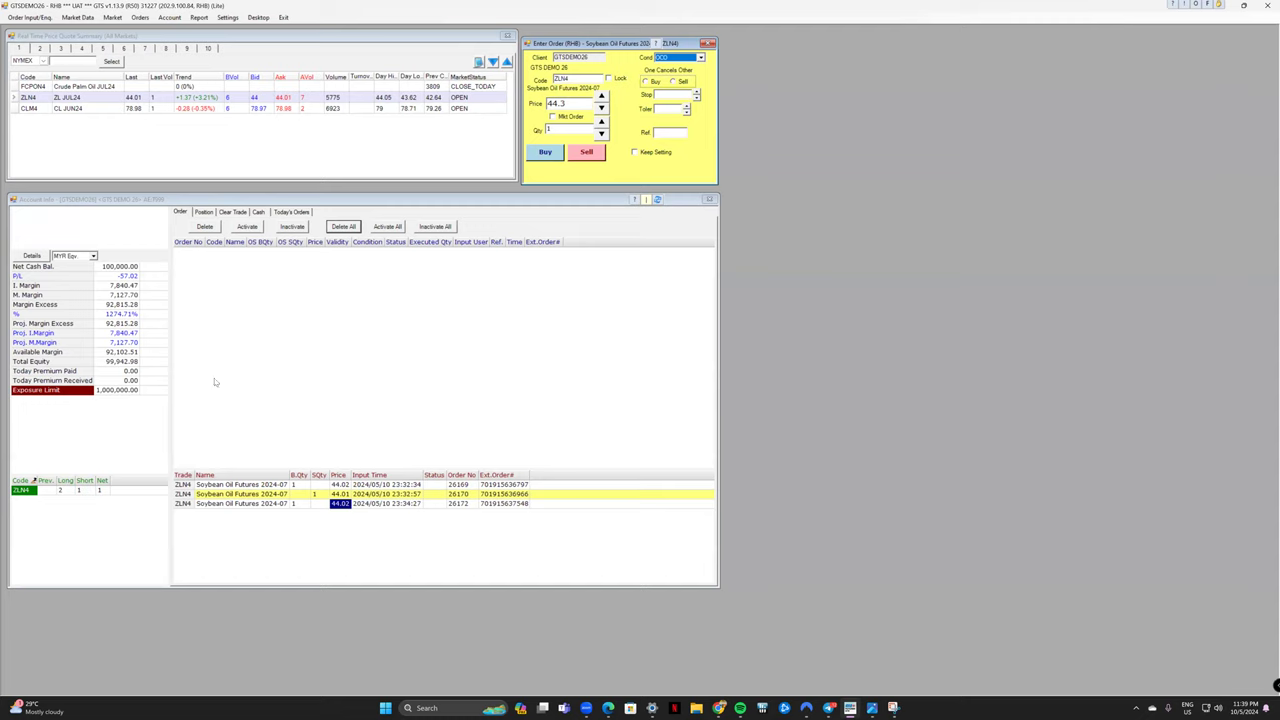
click(675, 82)
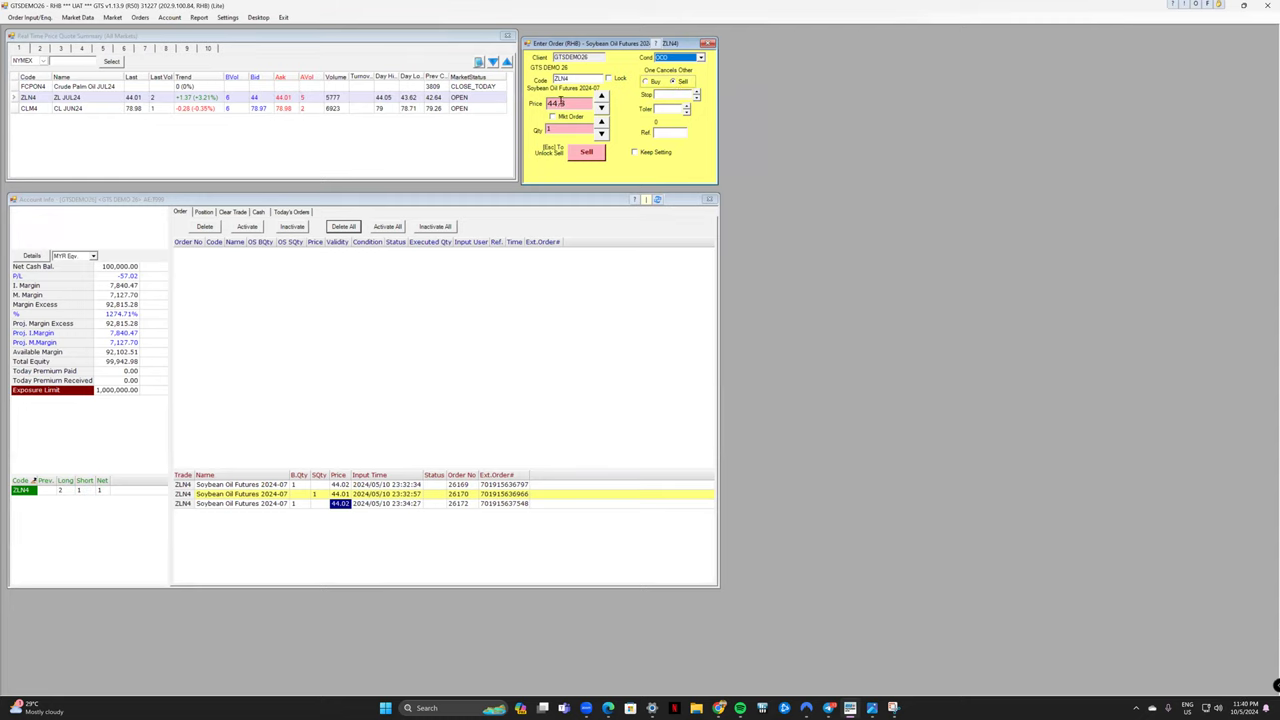
double_click(566, 102)
click(668, 94)
key(BackSpace)
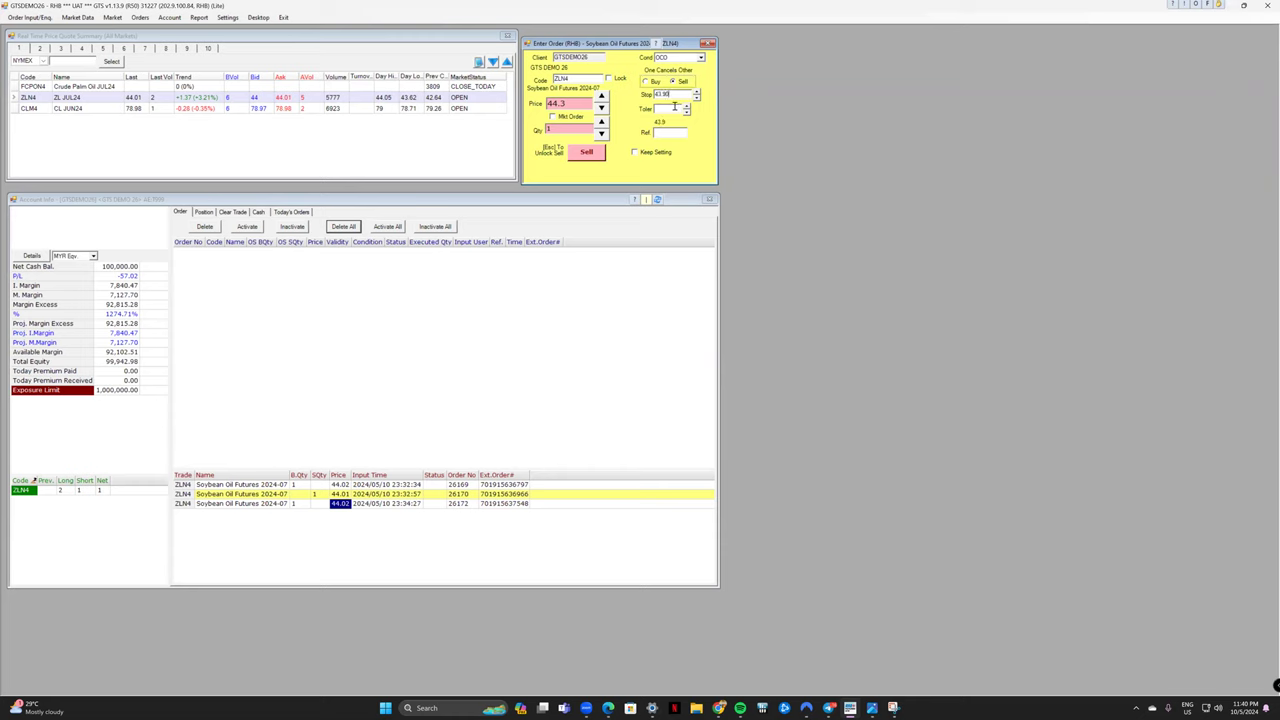